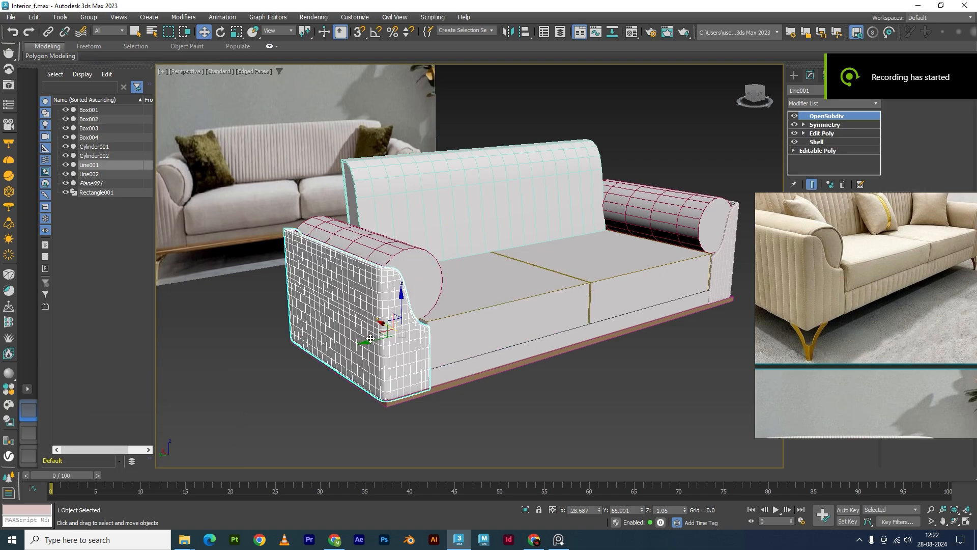
Isolate the selected sofa side panel Line001 so the rest of the sofa is hidden
alt+middle_drag(497, 399, 521, 413)
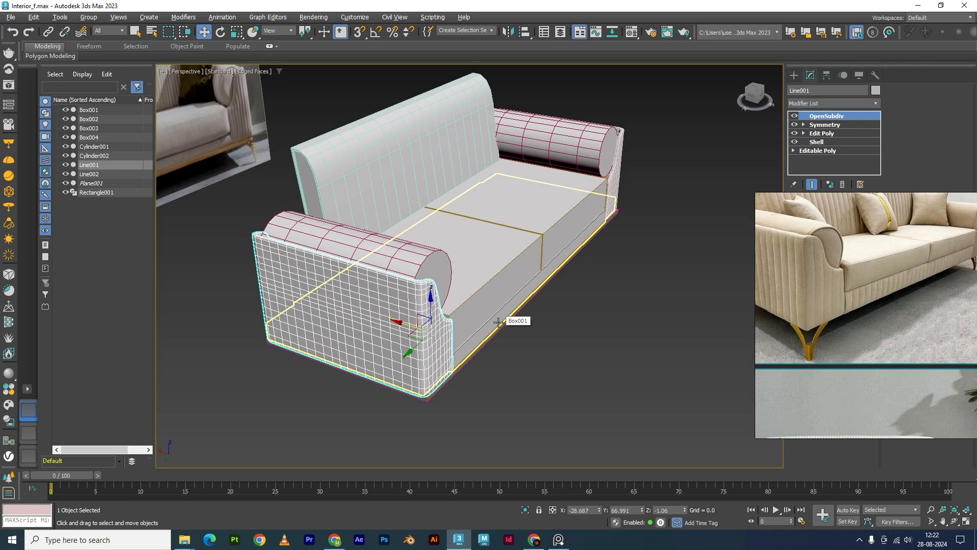
key(alt+q)
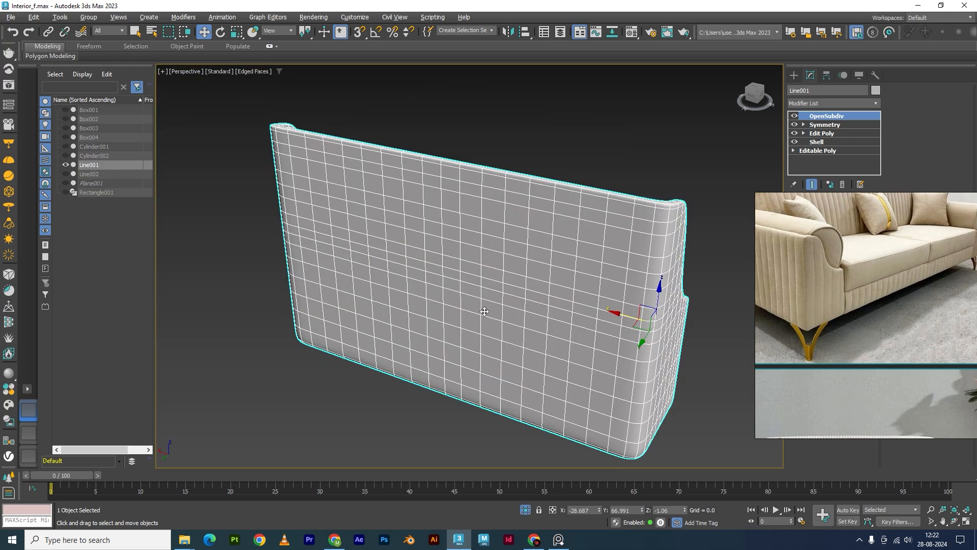
alt+middle_drag(486, 312, 568, 313)
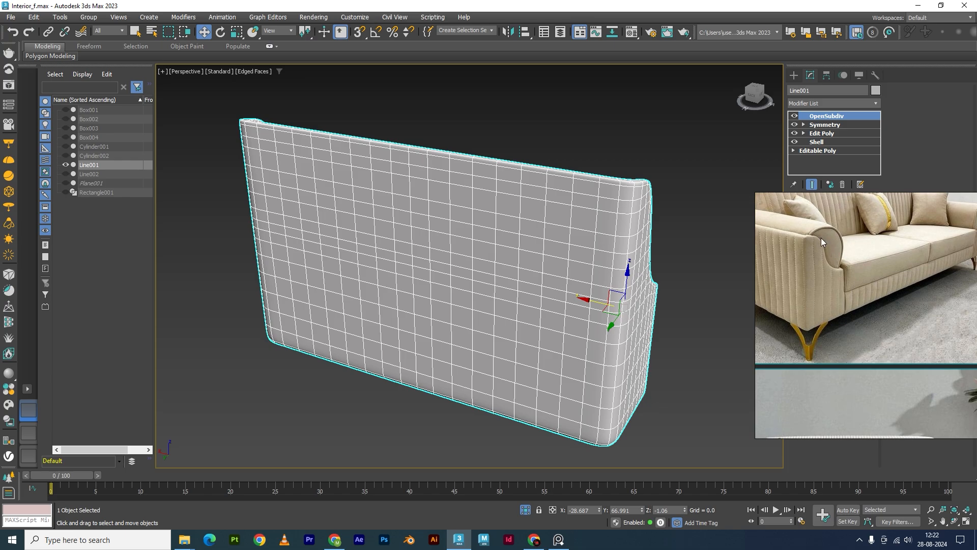
Turn off the panel's OpenSubdiv and Symmetry modifiers, and make its Edit Poly modifier active
click(794, 116)
click(824, 124)
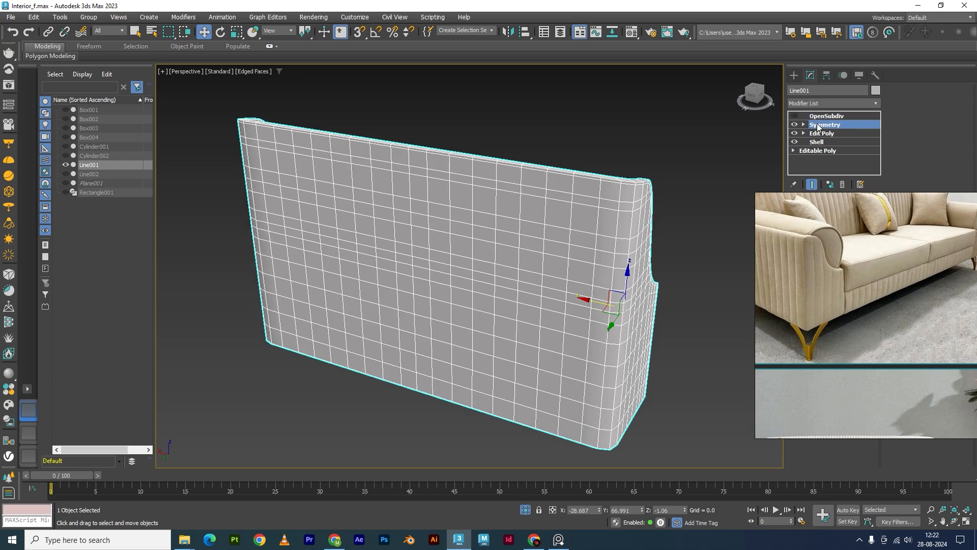
alt+middle_drag(691, 235, 716, 253)
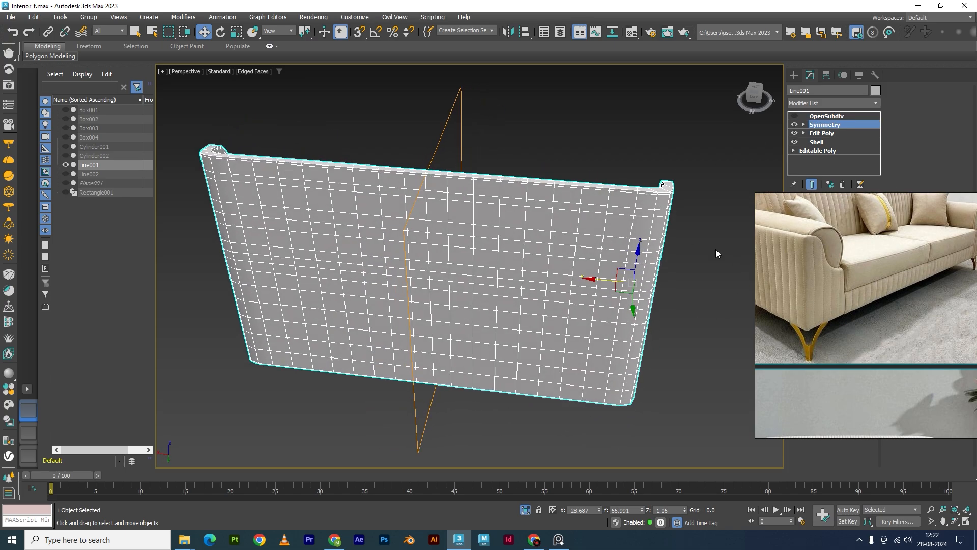
click(794, 125)
alt+middle_drag(626, 265, 581, 283)
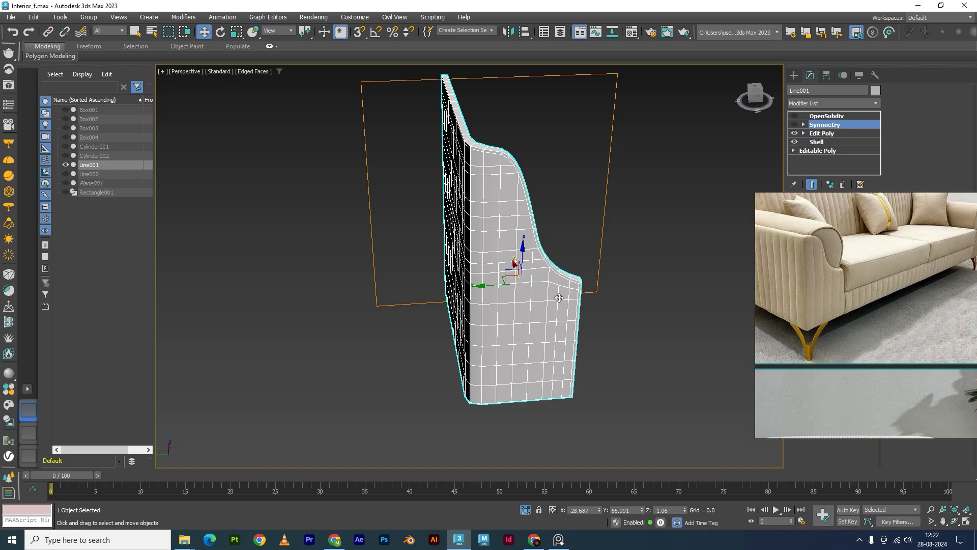
click(827, 115)
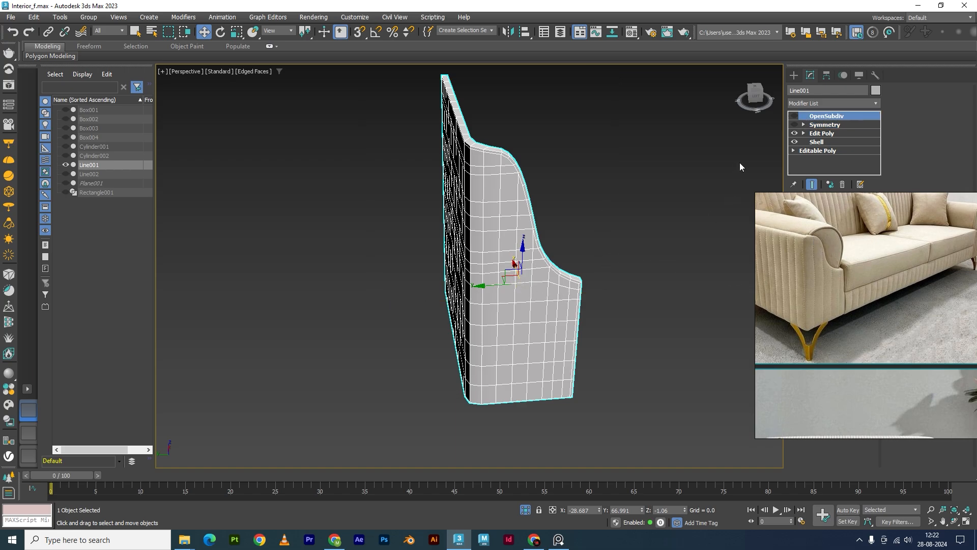
click(821, 134)
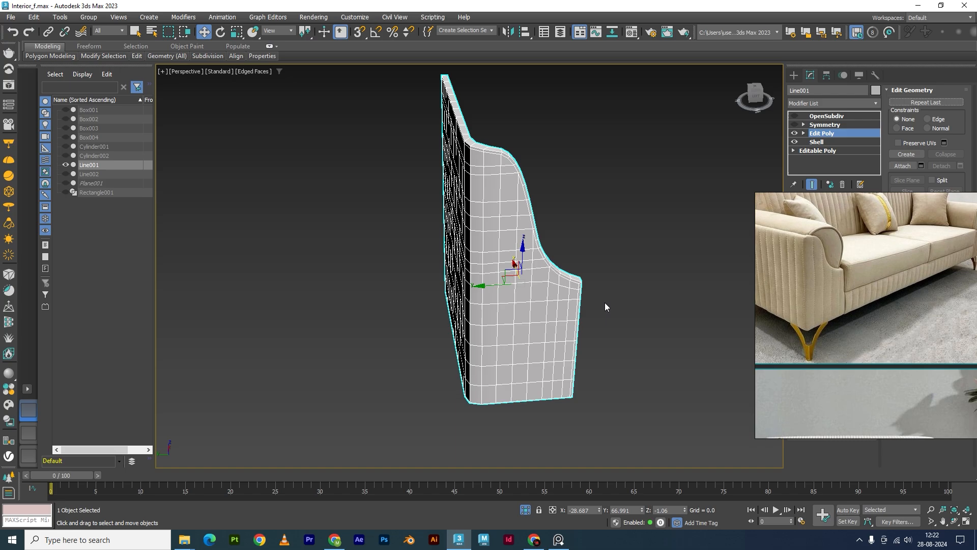
Select the full-height polygon strip at the free edge of the panel's curved front face, plus the strip two columns inward
click(571, 285)
middle_drag(599, 396, 568, 349)
shift+click(557, 324)
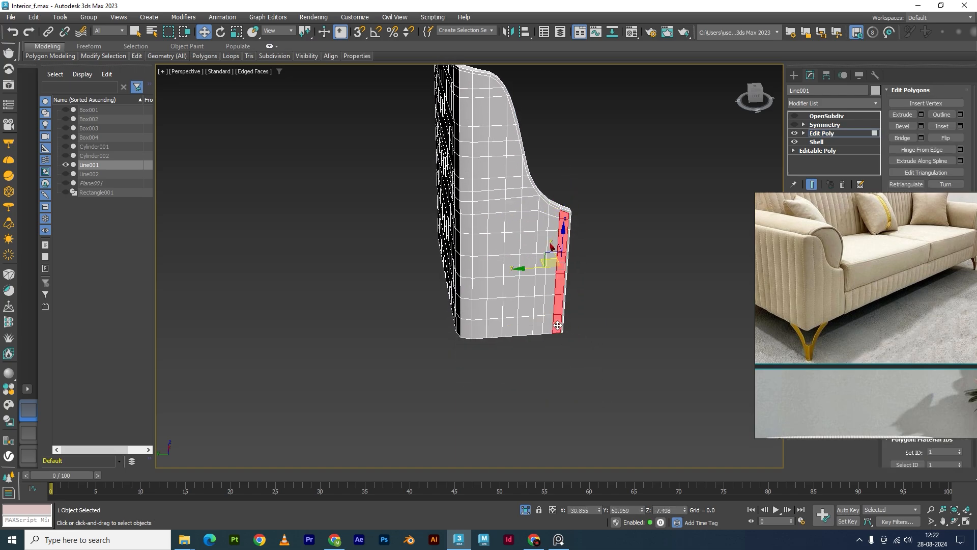
alt+middle_drag(522, 370, 557, 351)
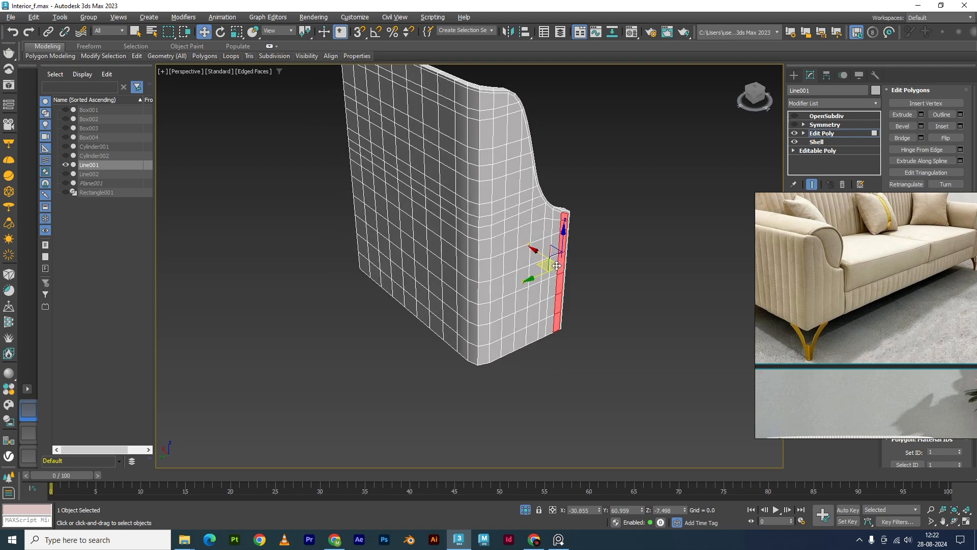
ctrl+click(551, 214)
ctrl+click(542, 330)
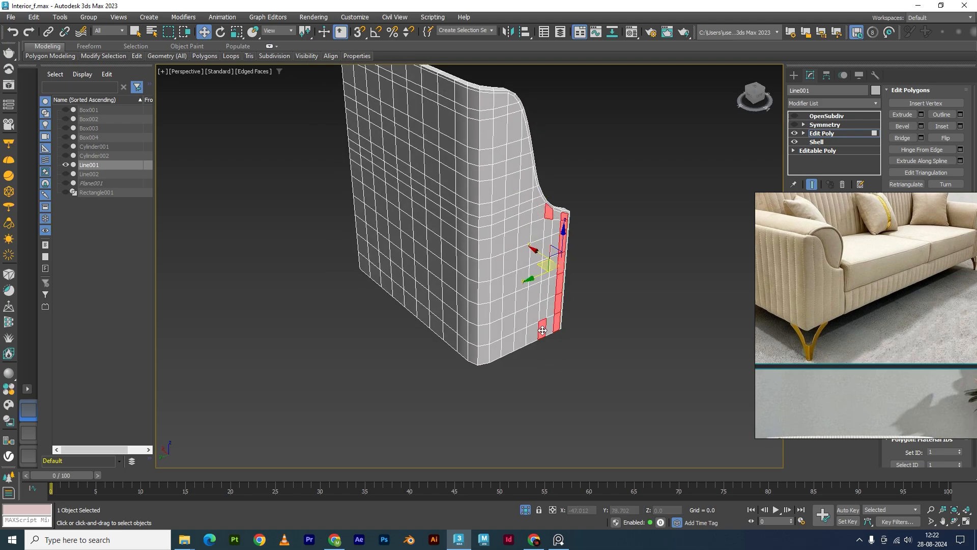
key(alt+l)
alt+middle_drag(529, 198, 513, 182)
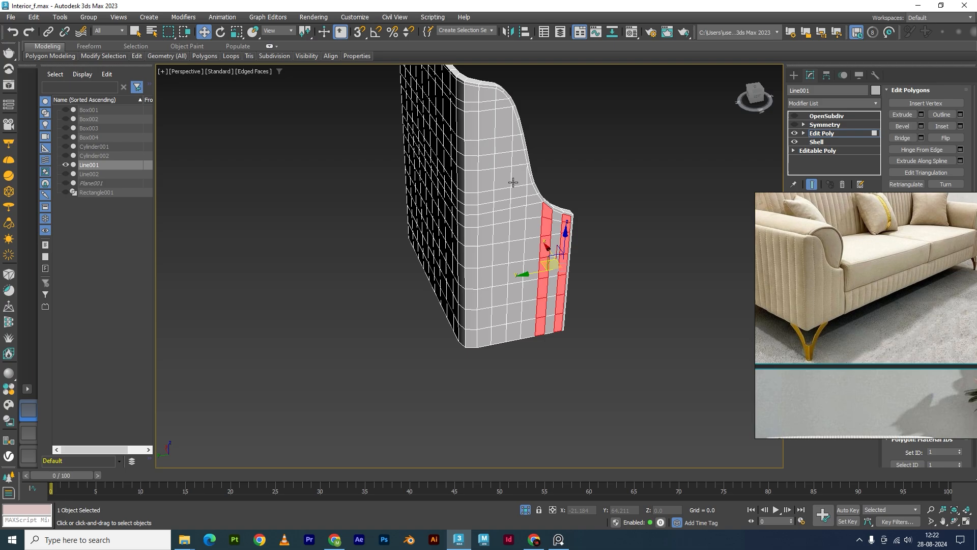
Add the next two alternate vertical polygon strips toward the rounded corner to the selection on the curved front face
ctrl+click(514, 128)
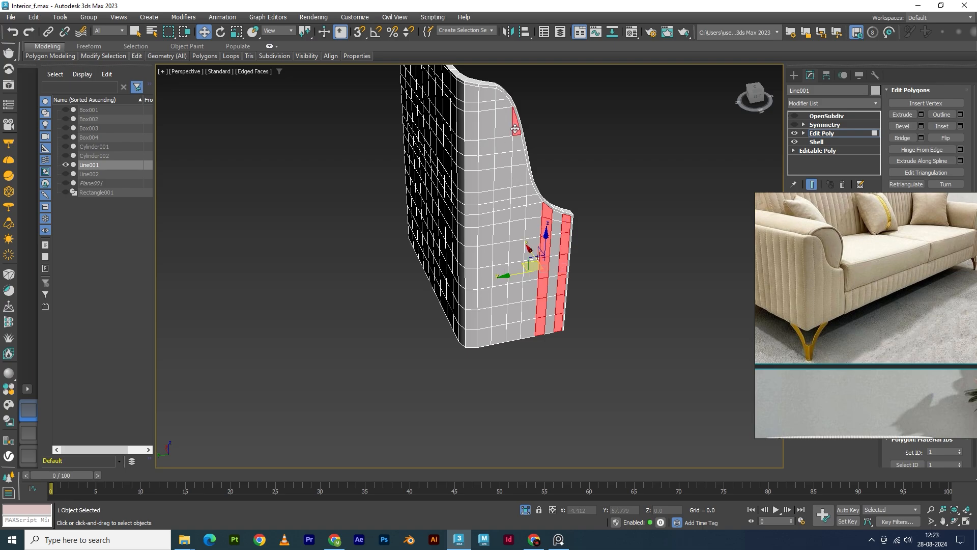
ctrl+click(513, 328)
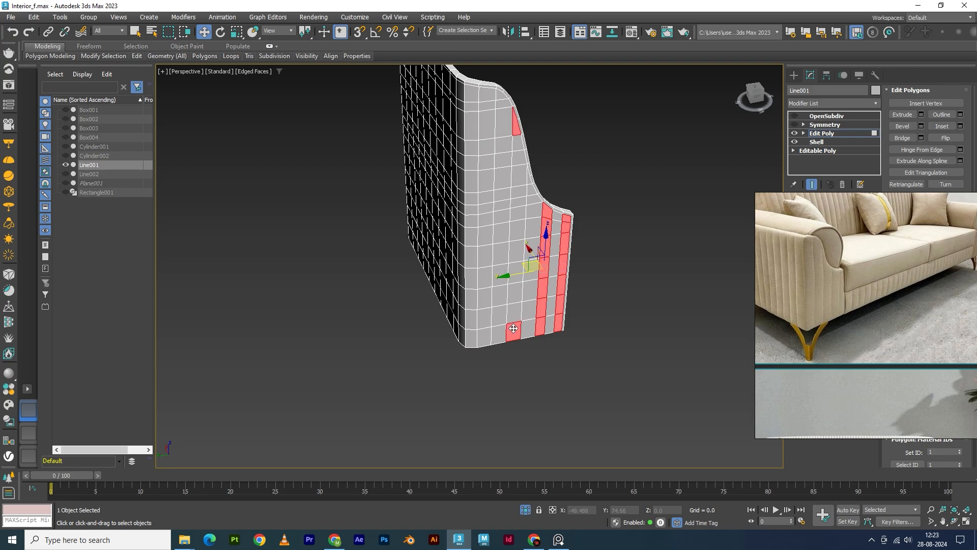
shift+click(518, 149)
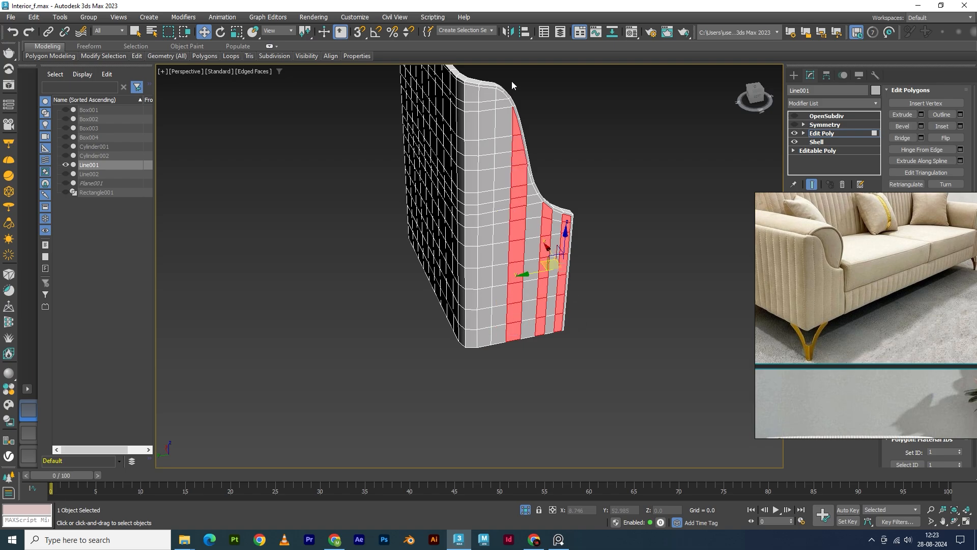
ctrl+click(488, 99)
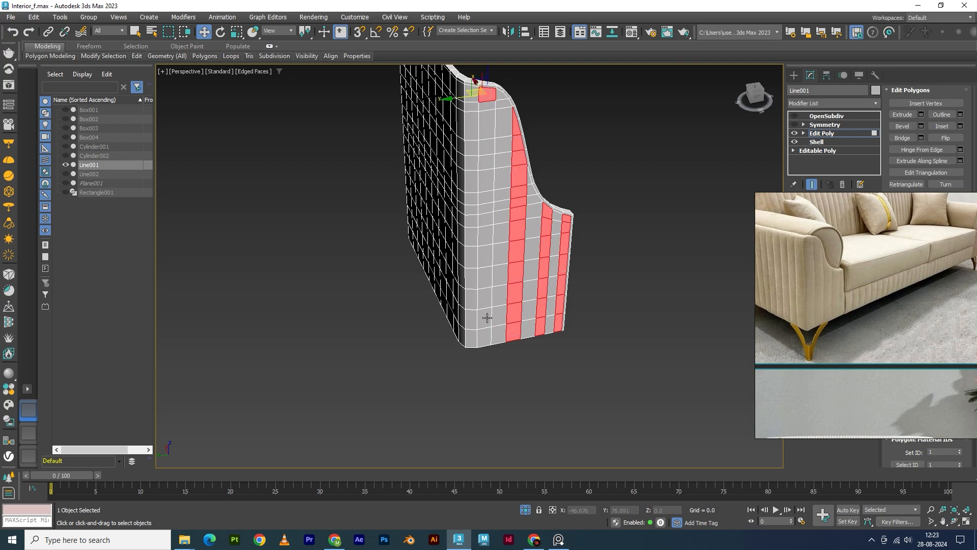
shift+click(484, 337)
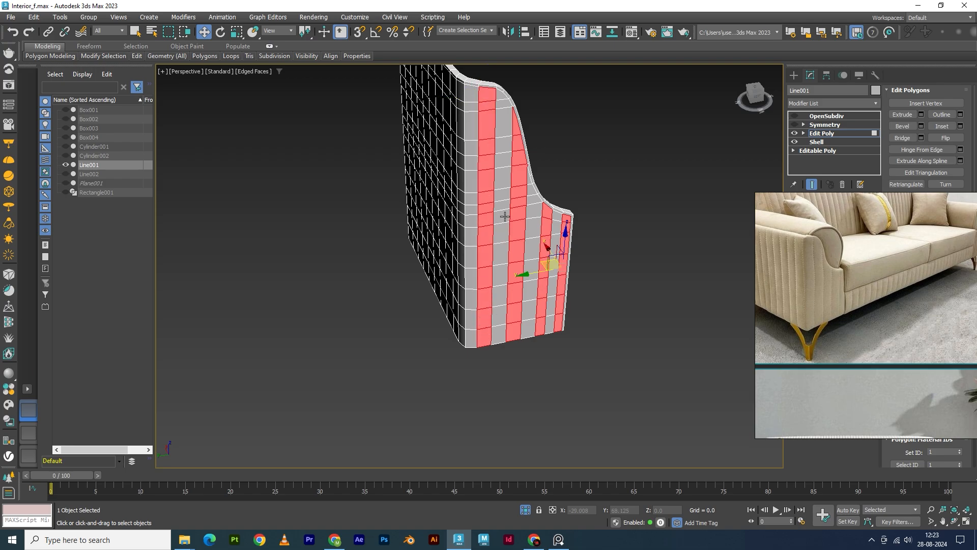
Select all polygons of the side panel in the Front view
alt+middle_drag(540, 316, 593, 310)
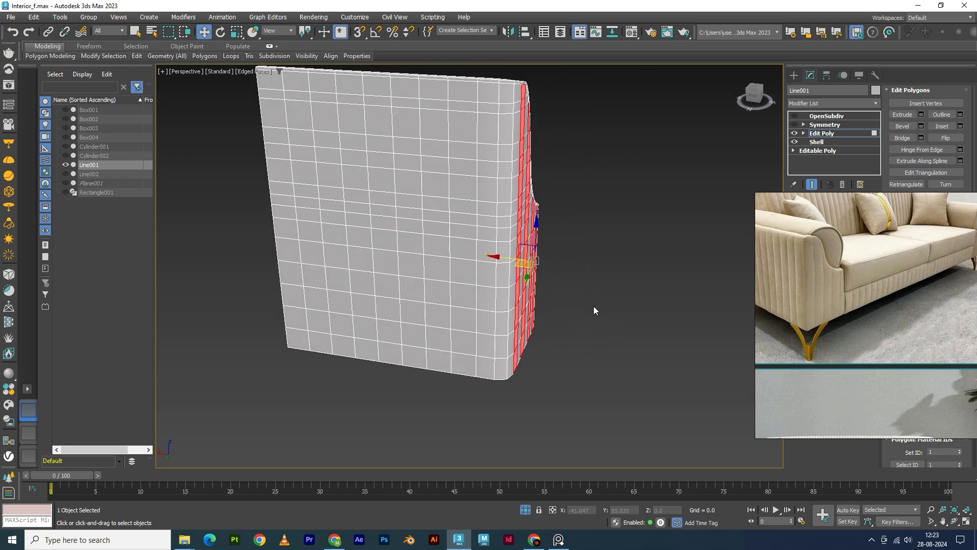
mouse_move(454, 246)
alt+middle_down()
mouse_move(440, 246)
mouse_move(448, 244)
alt+middle_up()
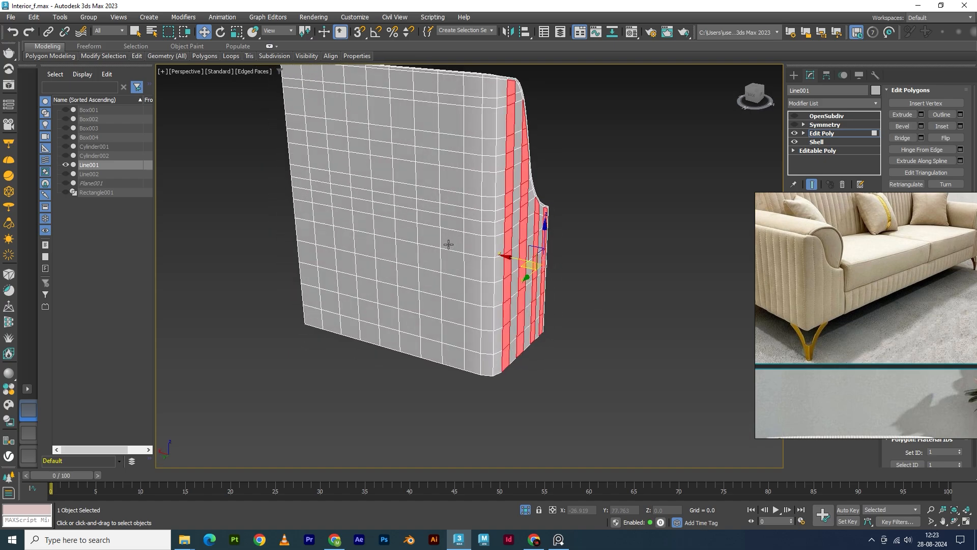
key(alt+w)
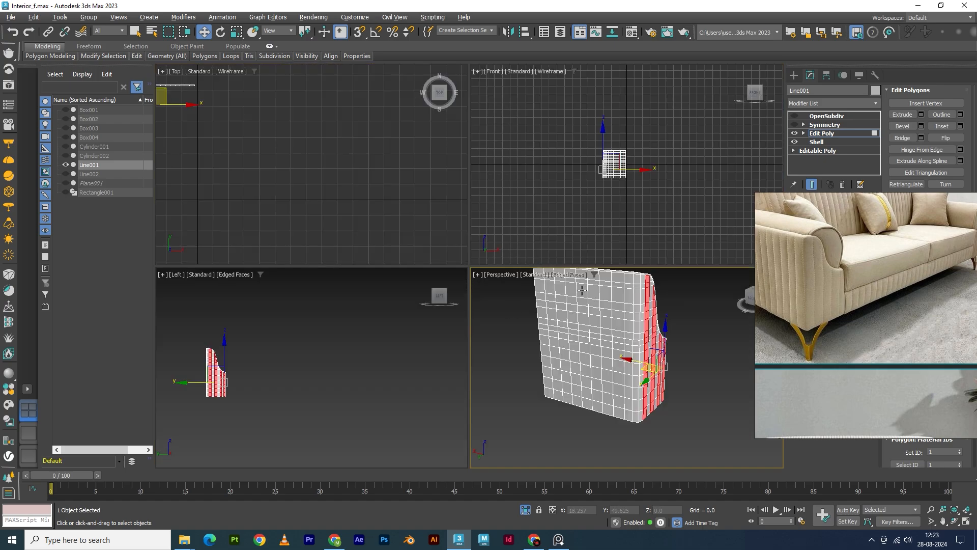
middle_click(572, 196)
key(alt+w)
scroll(440, 268, up, 5)
scroll(440, 268, up, 3)
scroll(401, 166, down, 3)
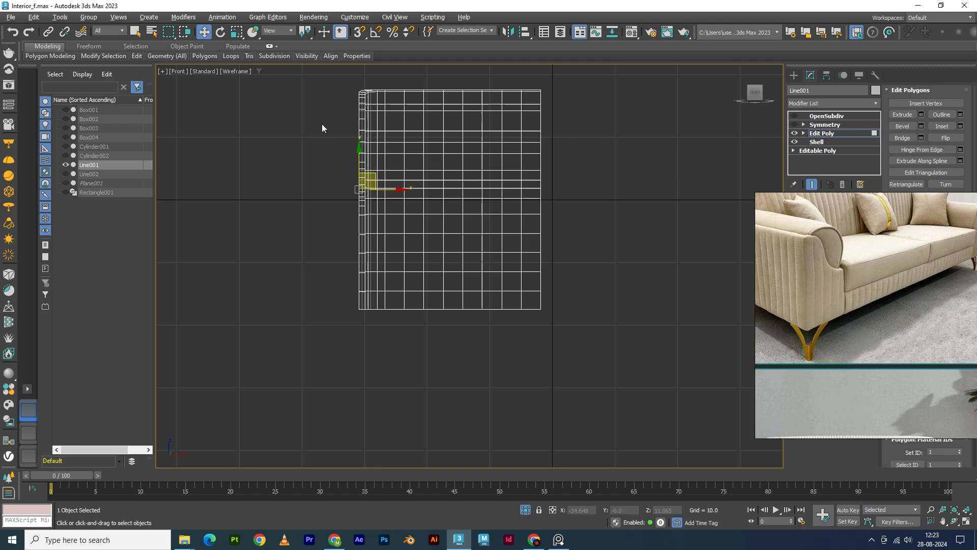
drag(583, 330, 584, 342)
key(alt+w)
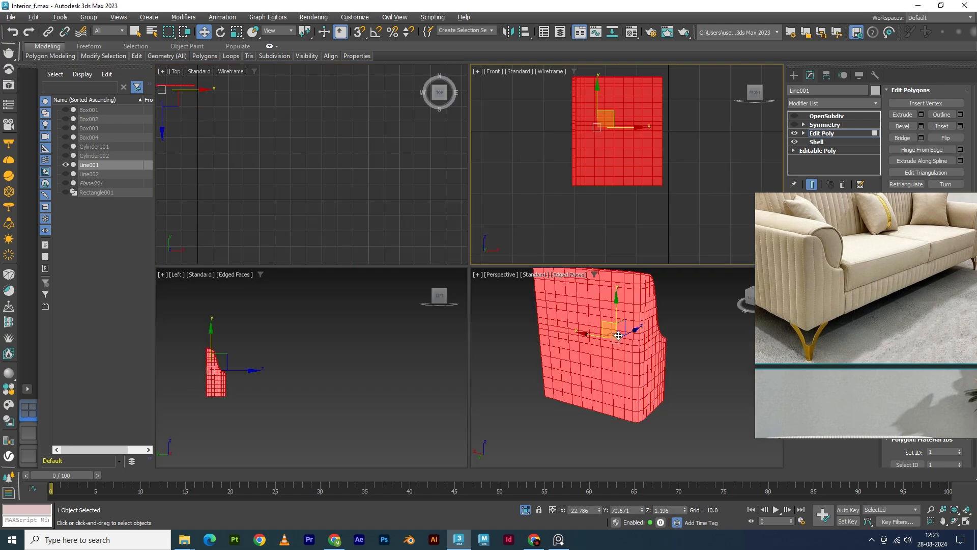
Deselect the polygon loops of the thin rim around the panel in the Perspective view
middle_click(580, 337)
key(alt+w)
alt+middle_drag(546, 306, 508, 336)
scroll(475, 149, up, 3)
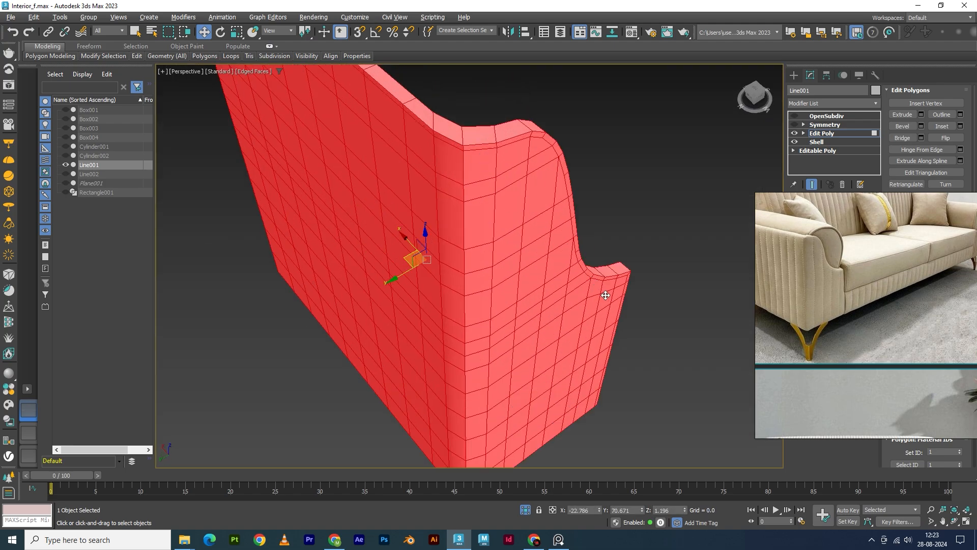
alt+middle_drag(606, 296, 580, 296)
alt+click(616, 324)
alt+double_click(600, 323)
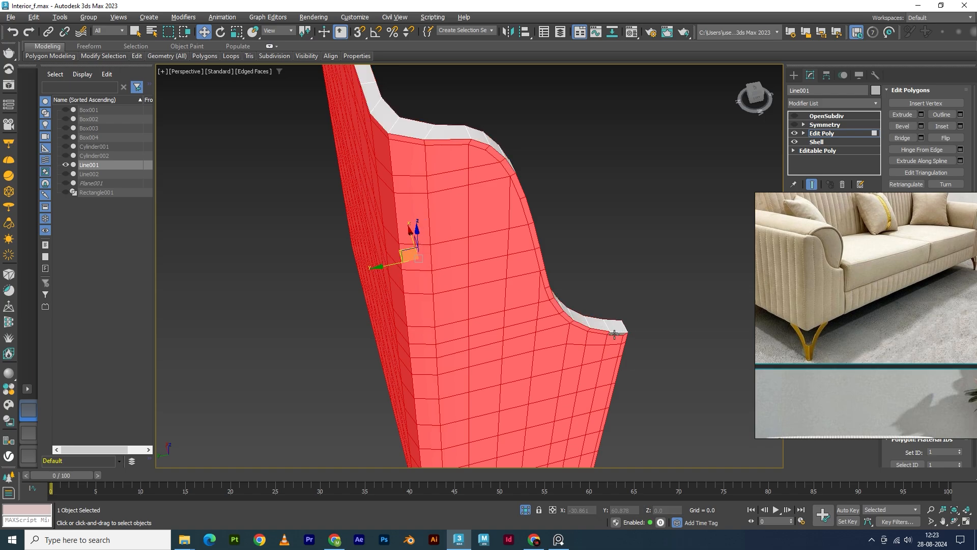
alt+double_click(604, 331)
Examine the selected polygons on the panel's broad faces, its rim and curved front edge from several sides
alt+middle_drag(514, 295, 611, 282)
middle_drag(610, 282, 770, 316)
alt+middle_drag(512, 264, 568, 337)
scroll(568, 338, down, 6)
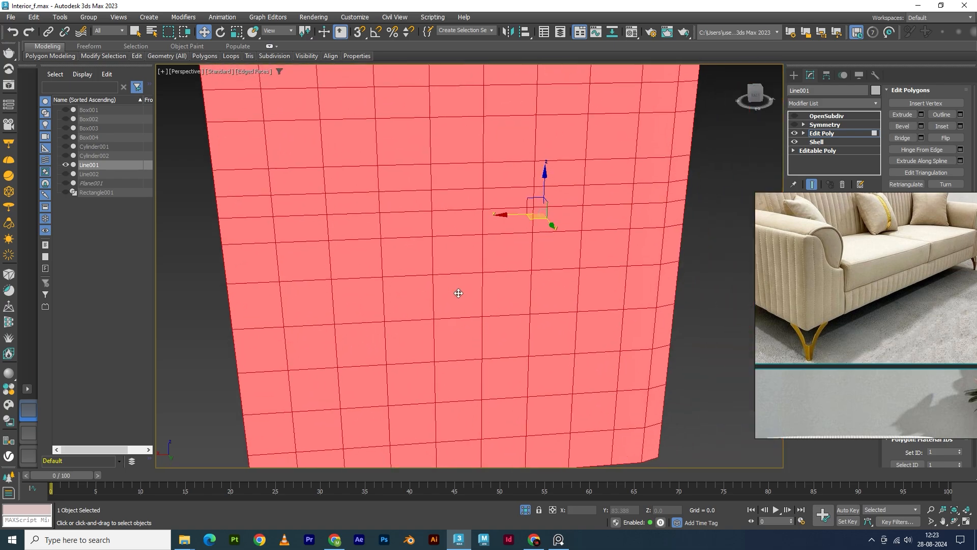
alt+middle_drag(471, 322, 450, 273)
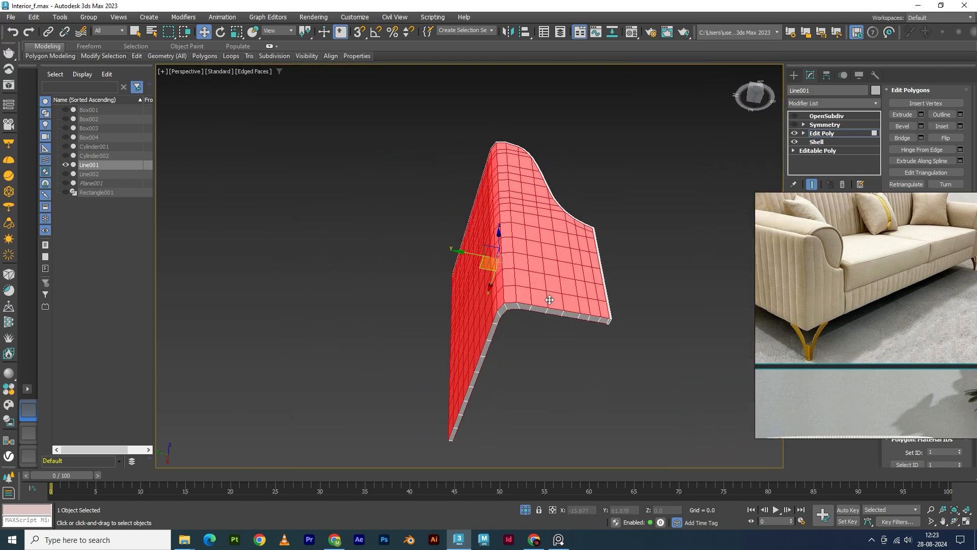
alt+middle_drag(535, 282, 556, 268)
scroll(556, 268, up, 4)
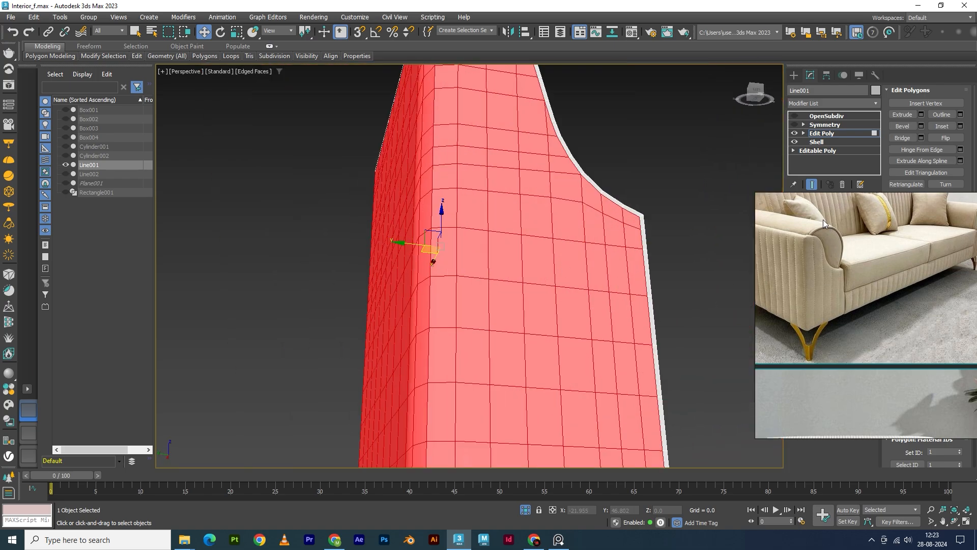
alt+middle_drag(578, 277, 599, 316)
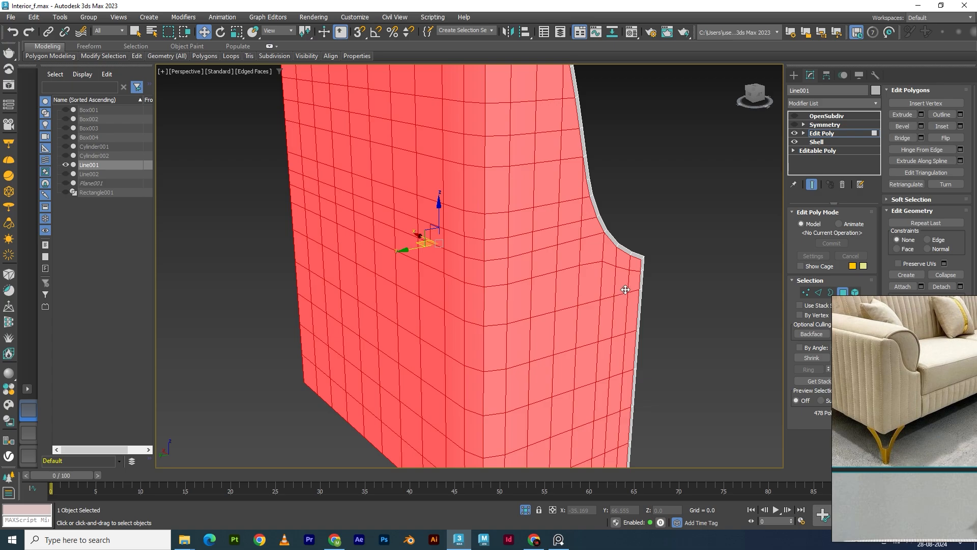
middle_drag(641, 283, 611, 274)
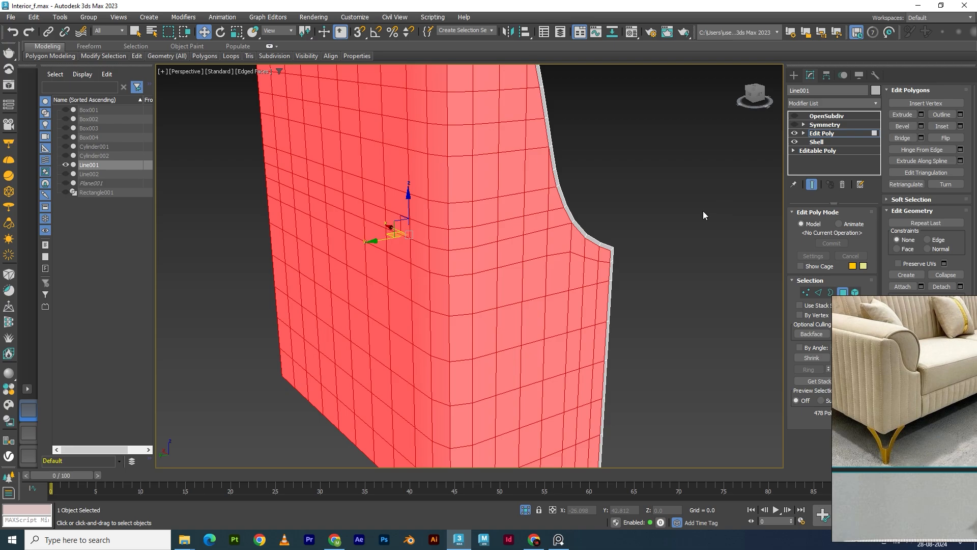
middle_drag(703, 211, 568, 273)
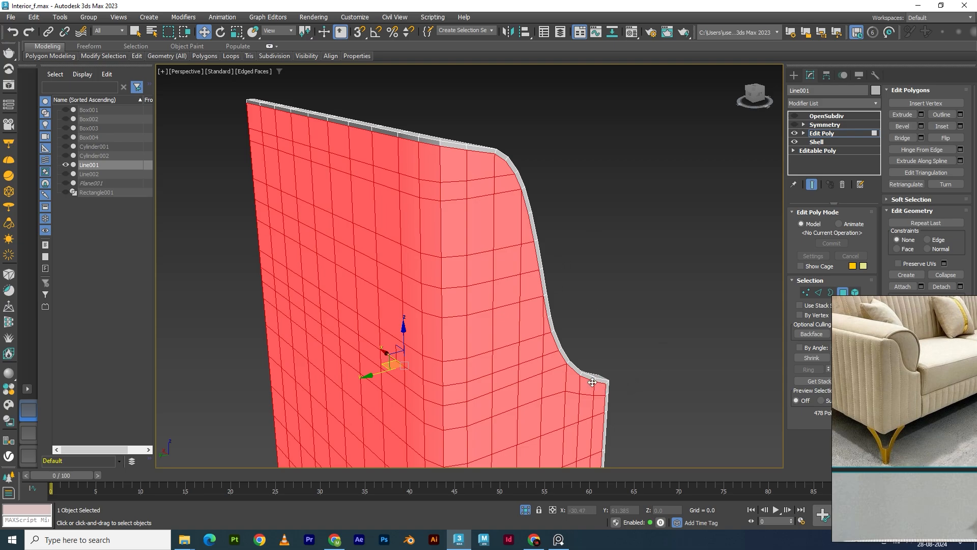
middle_drag(581, 354, 584, 326)
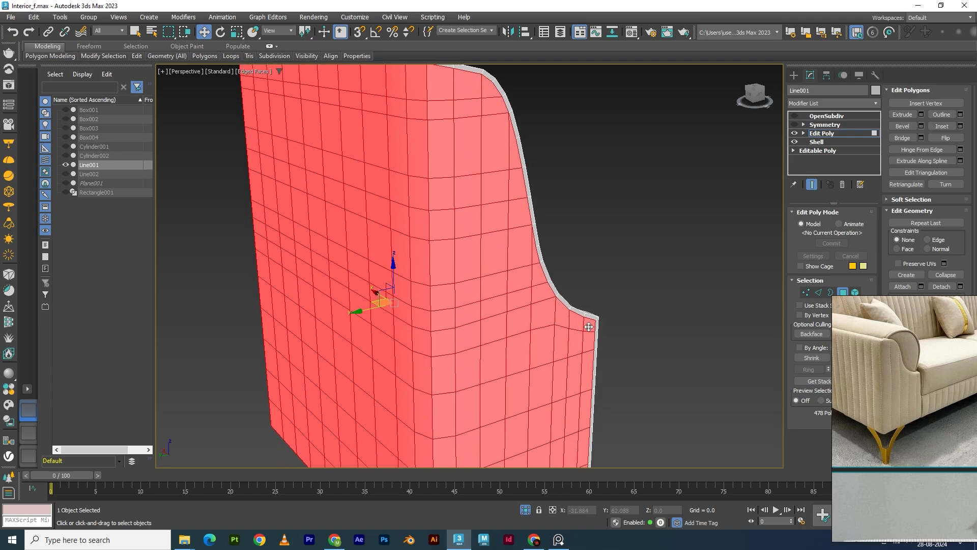
Restart the selection with the vertical polygon strip at the curved front face's free edge and the alternate strip two columns inward
click(589, 327)
middle_drag(606, 400, 589, 252)
shift+click(560, 331)
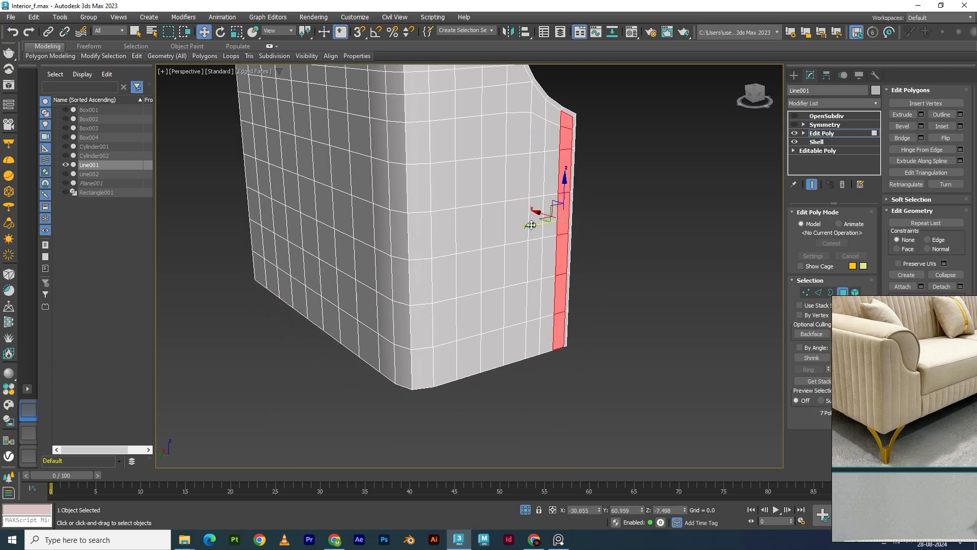
ctrl+click(536, 112)
shift+click(535, 349)
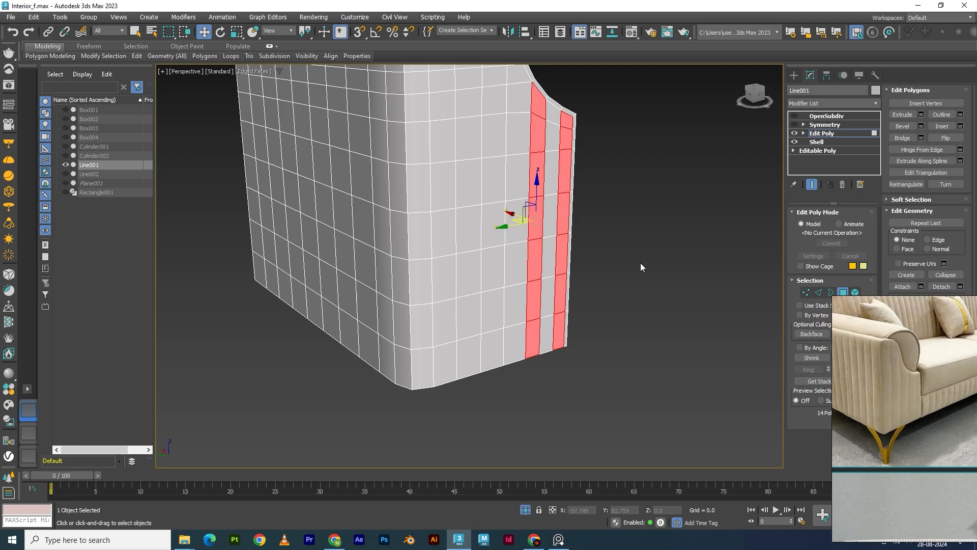
Add the next two alternate vertical polygon strips on the curved front face, moving inward toward the corner, to the selection
middle_drag(641, 264, 638, 372)
middle_drag(479, 151, 475, 170)
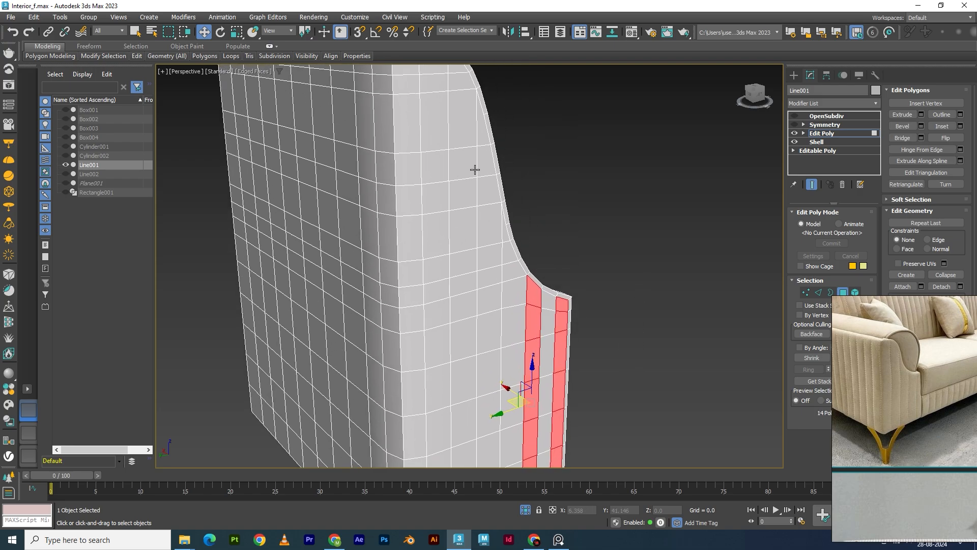
ctrl+click(484, 139)
middle_drag(545, 331, 536, 130)
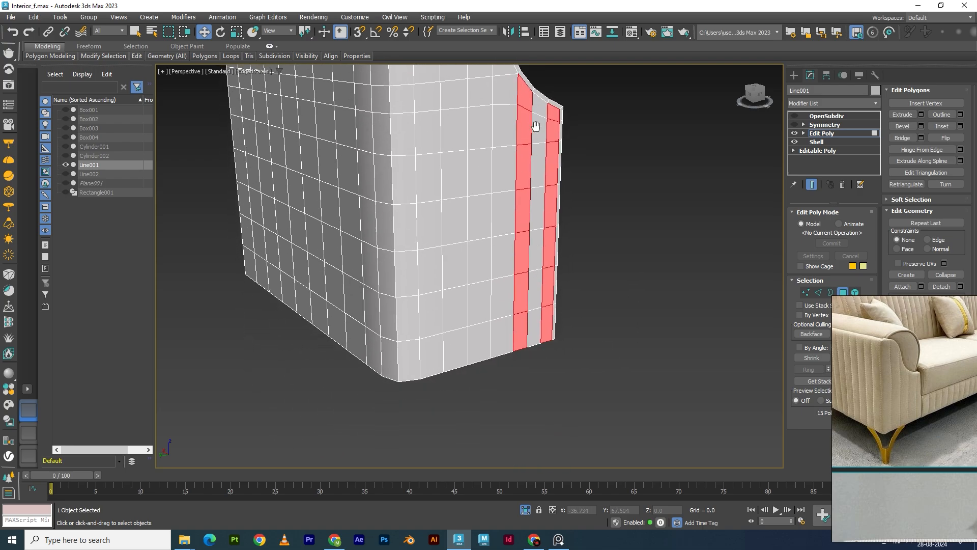
shift+click(478, 346)
alt+middle_drag(480, 303, 447, 146)
scroll(448, 155, down, 2)
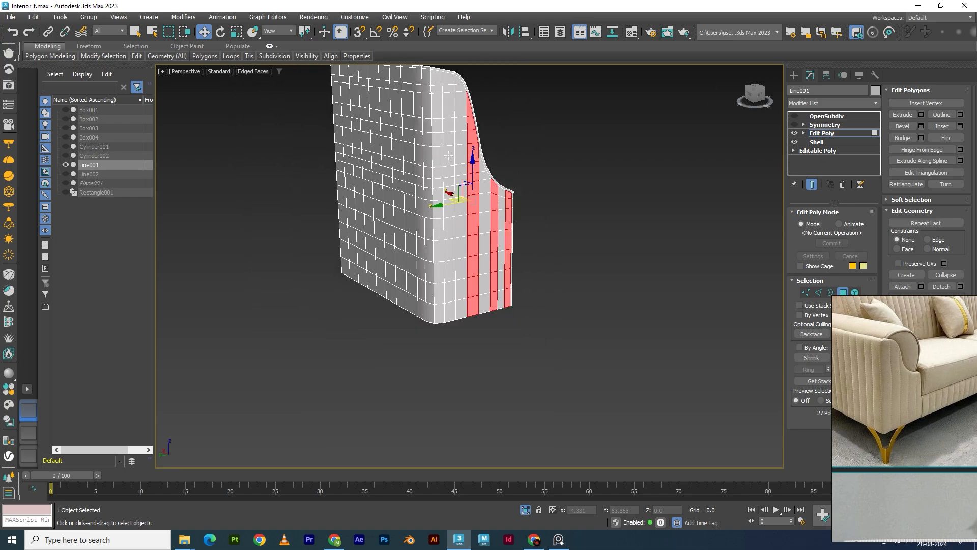
ctrl+click(446, 76)
shift+click(450, 310)
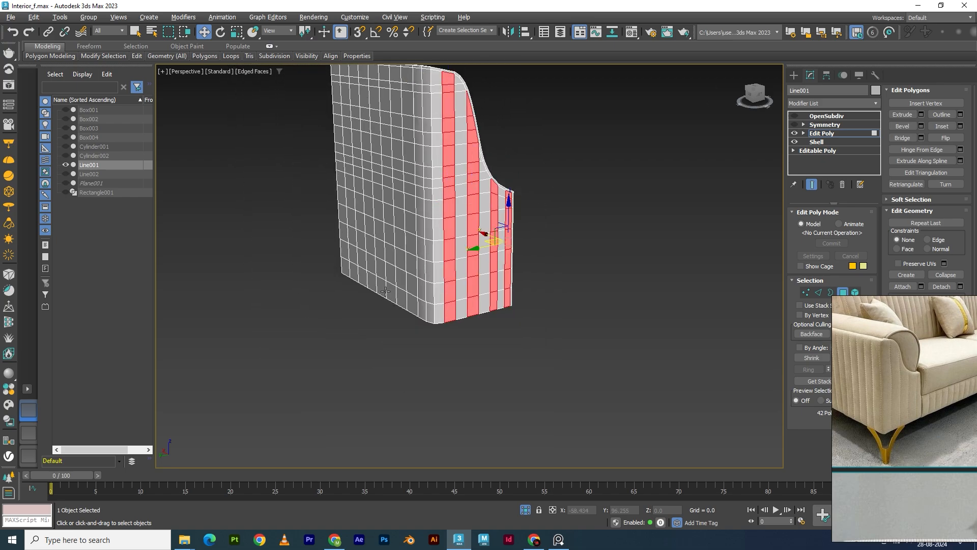
Add the broad outer face's vertical strip beside the rounded corner and the alternate strip two columns farther back to the selection
alt+middle_drag(385, 289, 420, 285)
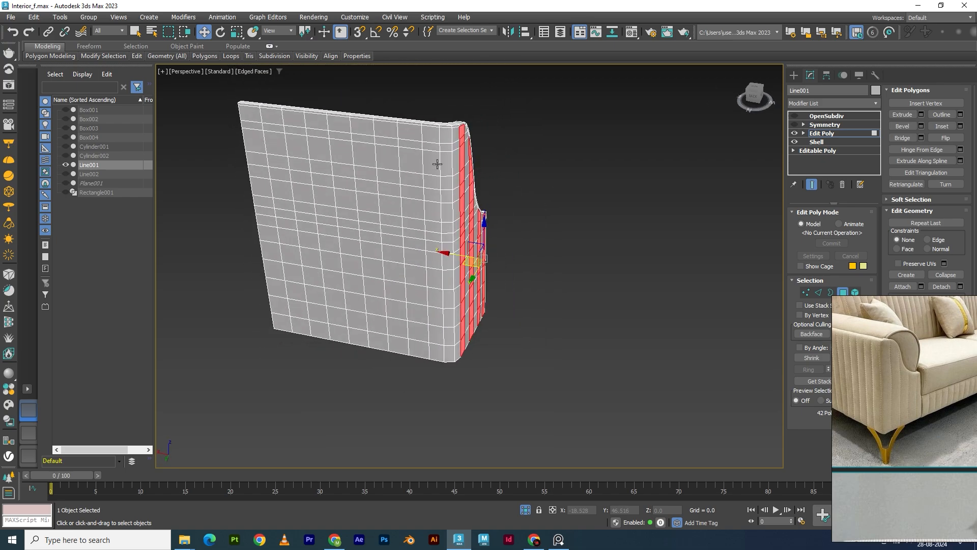
ctrl+click(430, 134)
shift+click(438, 351)
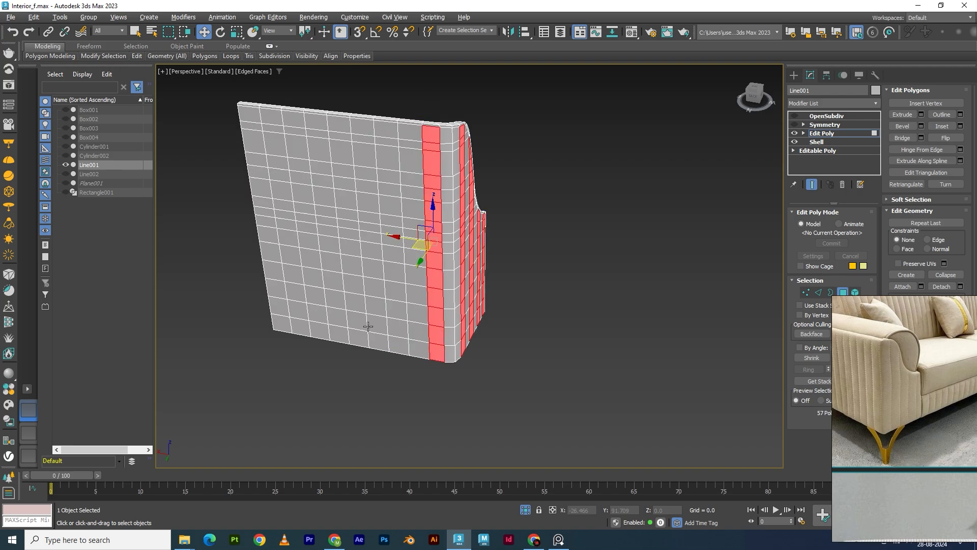
alt+middle_drag(413, 346, 394, 285)
ctrl+click(400, 155)
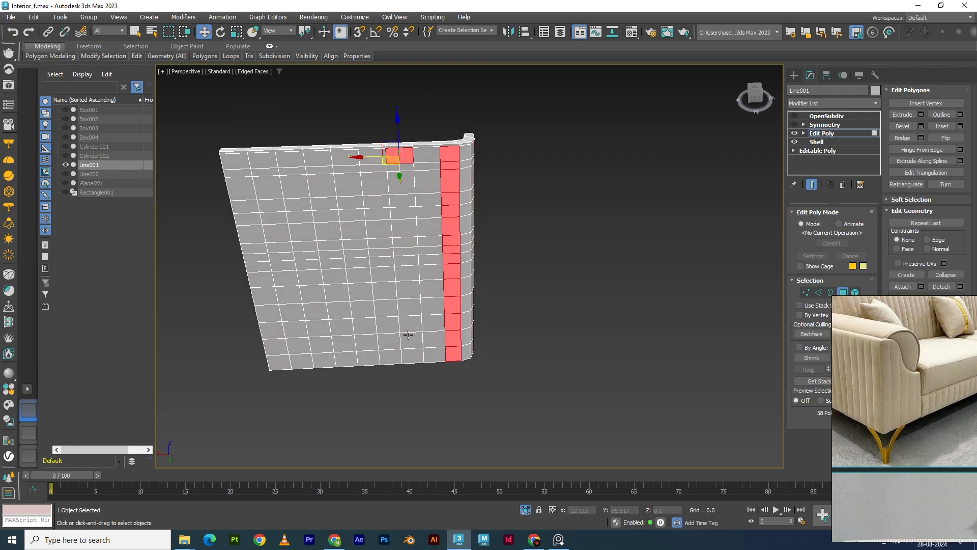
shift+click(412, 353)
Add the remaining three alternate vertical strips of the broad outer face, out to its rear edge, to the selection
ctrl+click(350, 163)
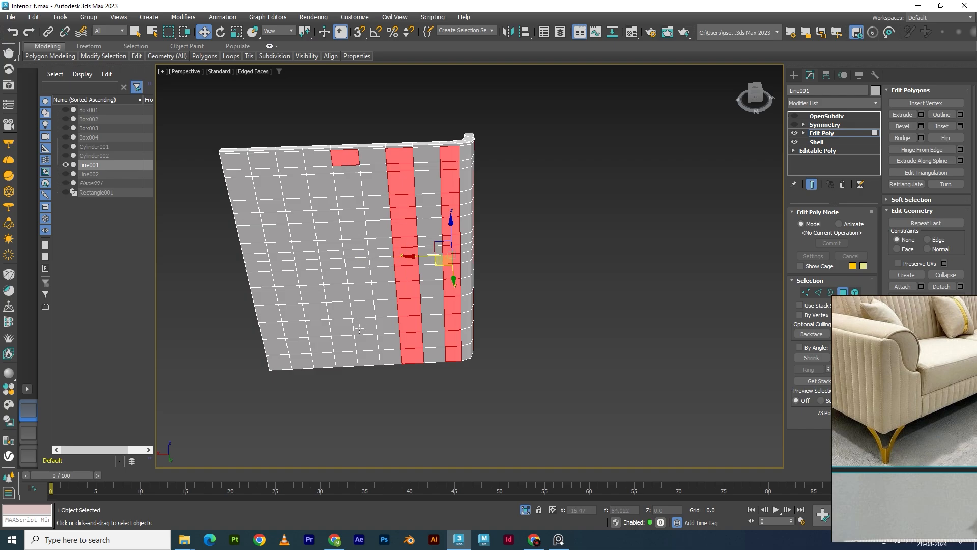
shift+click(367, 358)
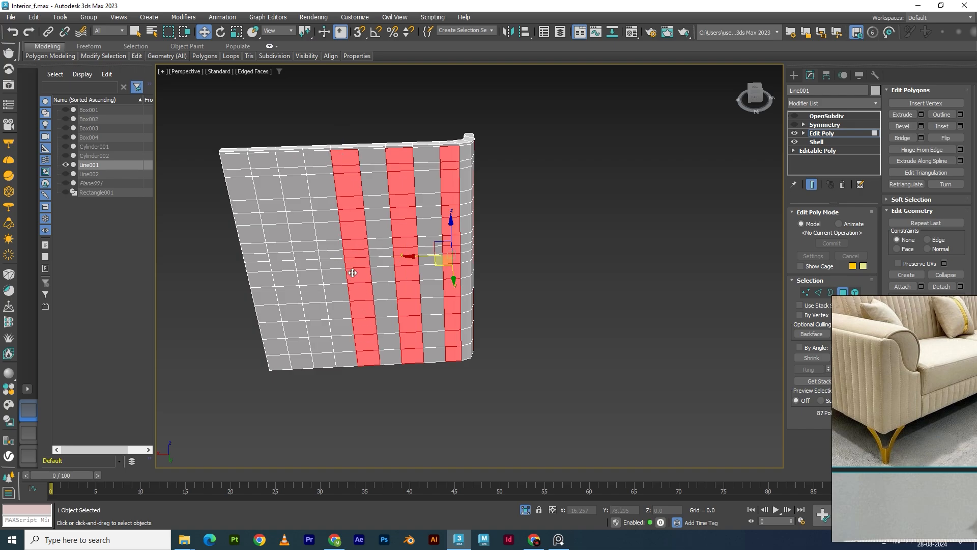
ctrl+click(292, 158)
shift+click(320, 358)
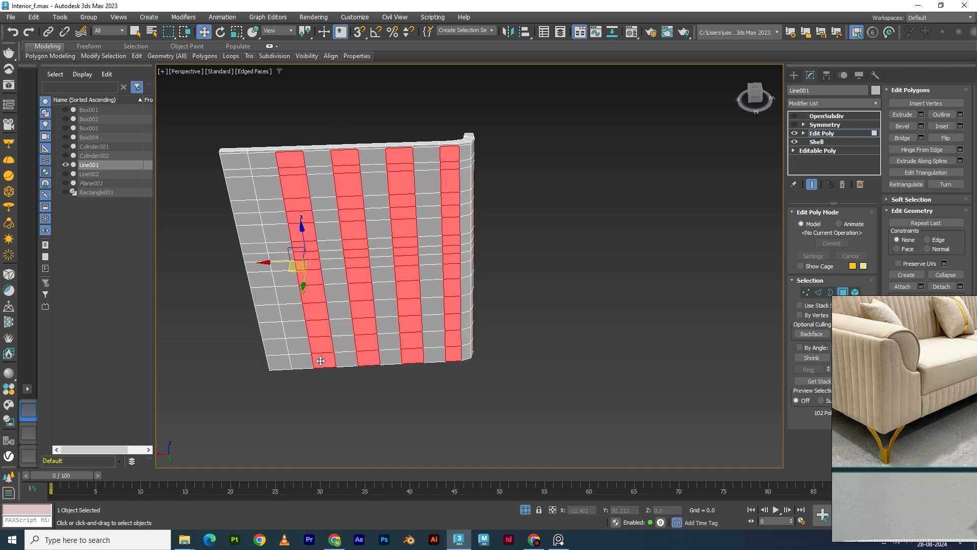
ctrl+click(233, 167)
shift+click(279, 361)
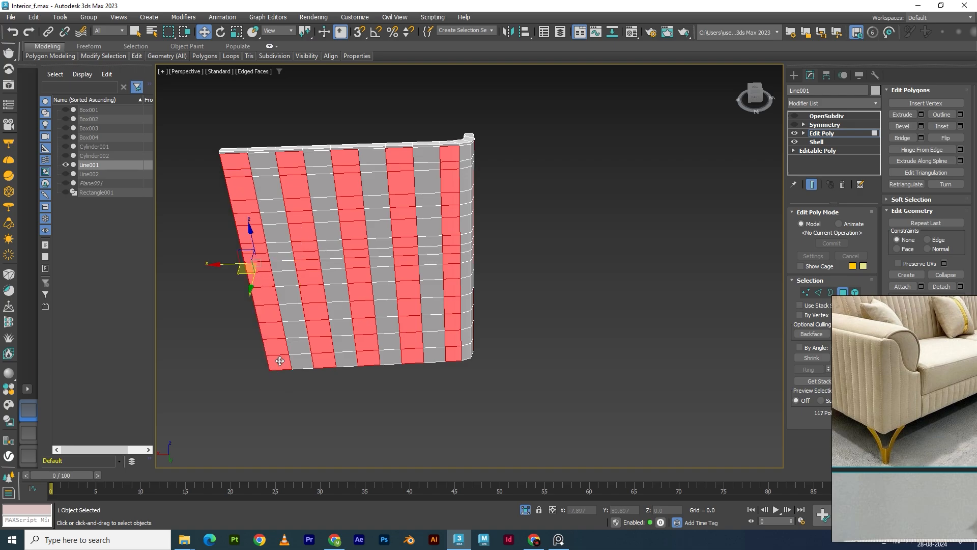
alt+middle_drag(623, 355, 567, 329)
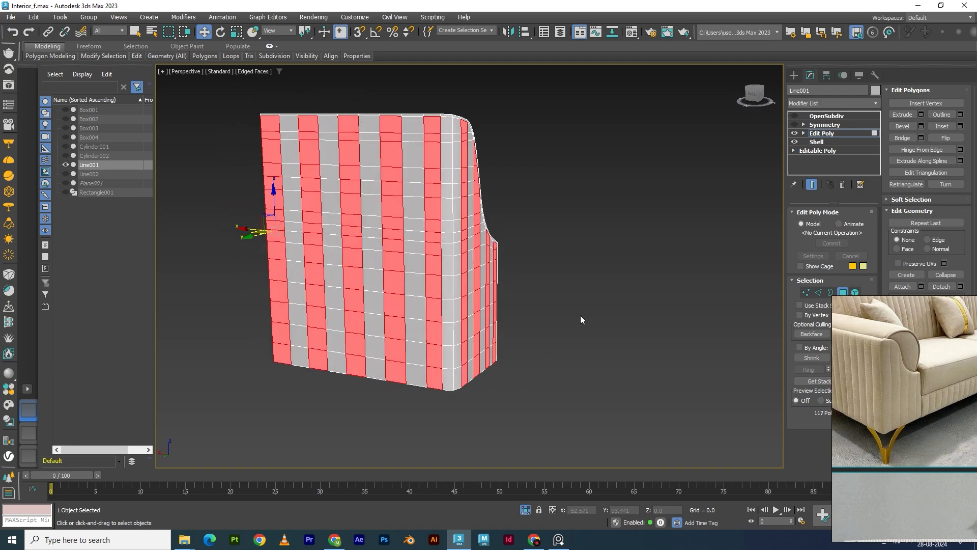
alt+middle_drag(580, 319, 544, 339)
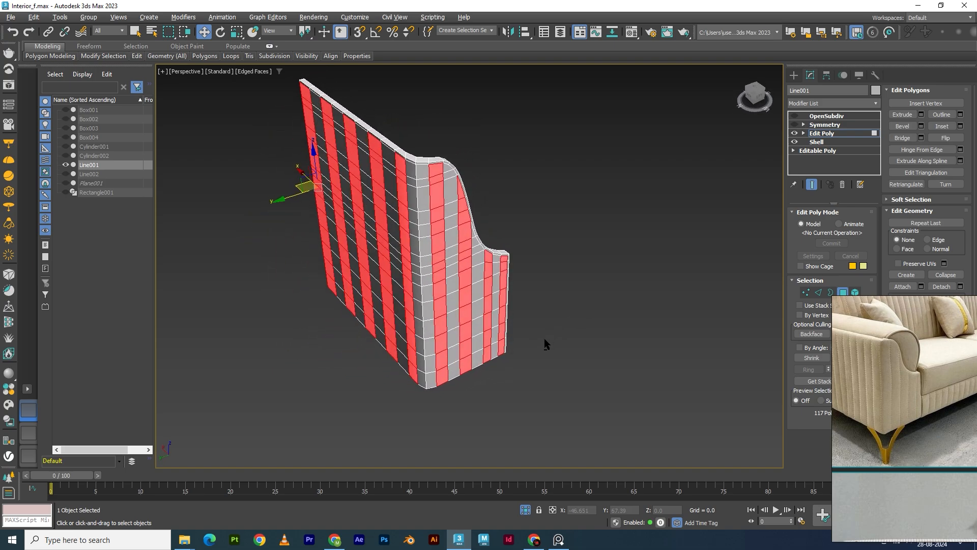
Try a Bevel on all the selected strips with zero height and an outline of -0.148
click(921, 126)
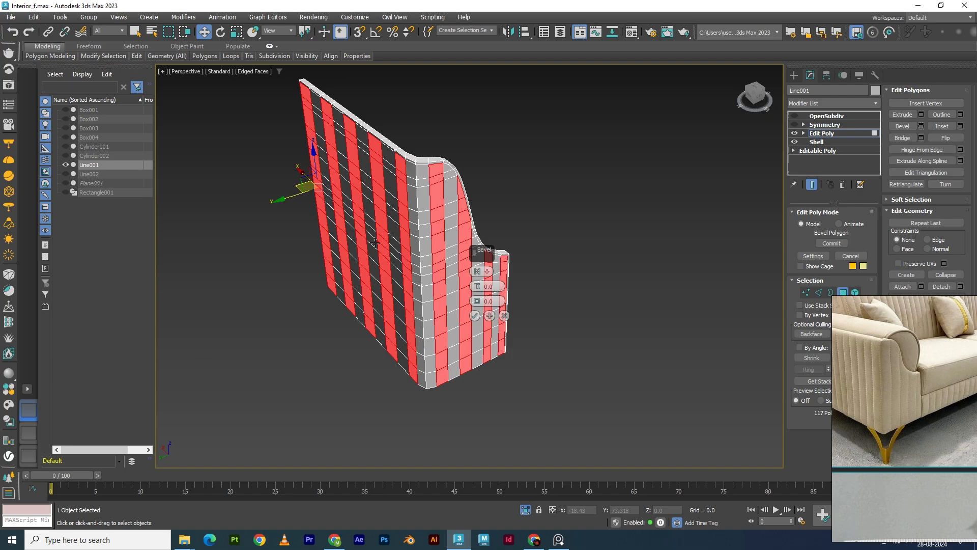
scroll(375, 243, up, 2)
scroll(323, 240, up, 2)
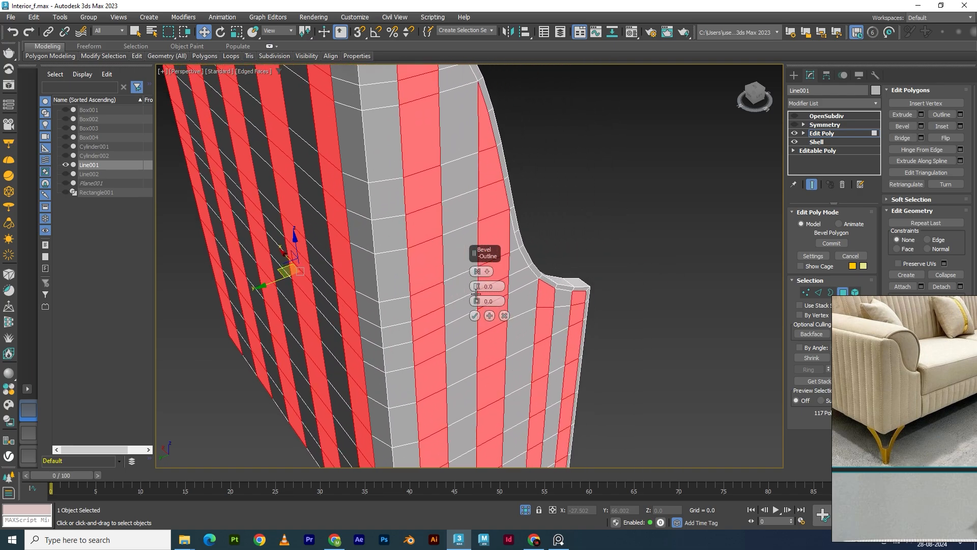
drag(479, 299, 479, 309)
alt+middle_drag(392, 270, 369, 324)
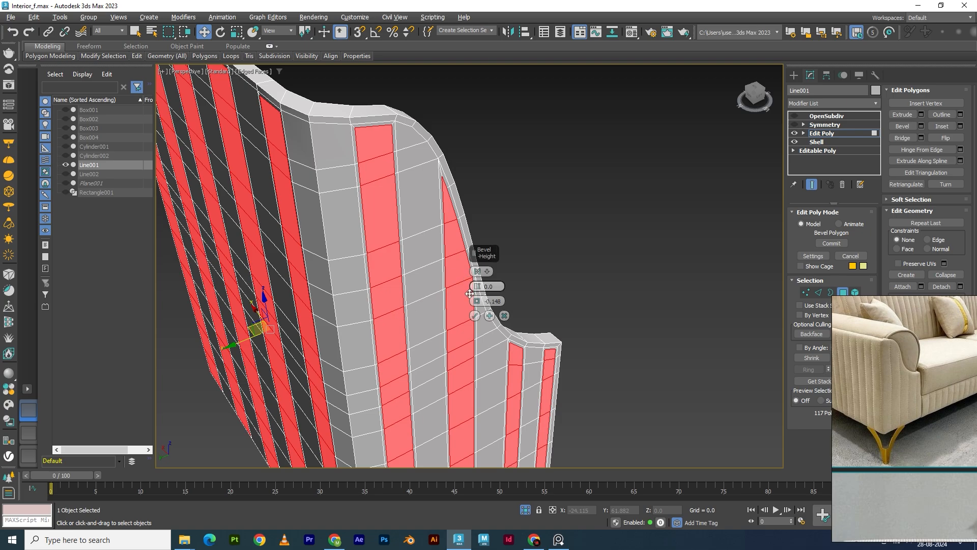
alt+middle_drag(473, 286, 482, 302)
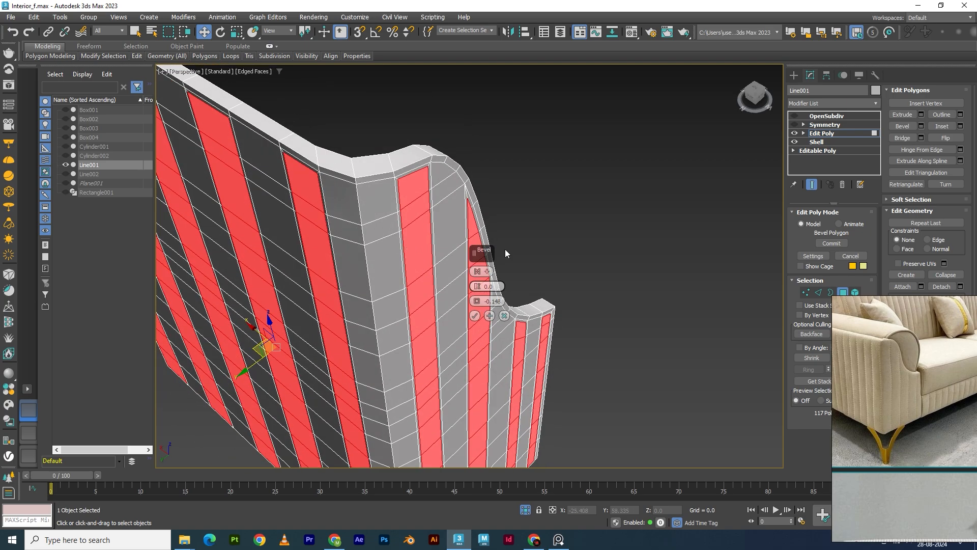
scroll(506, 253, down, 5)
alt+middle_drag(505, 253, 499, 321)
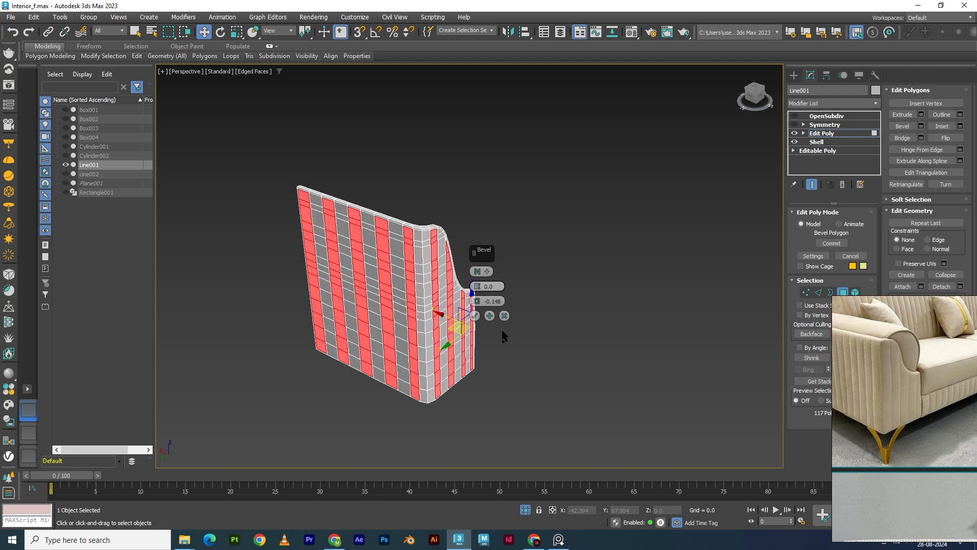
Undo the bevel and the broad-face strip selections, back to the four strips on the curved front face
key(ctrl+z)
key(ctrl+z)
key(ctrl+z)
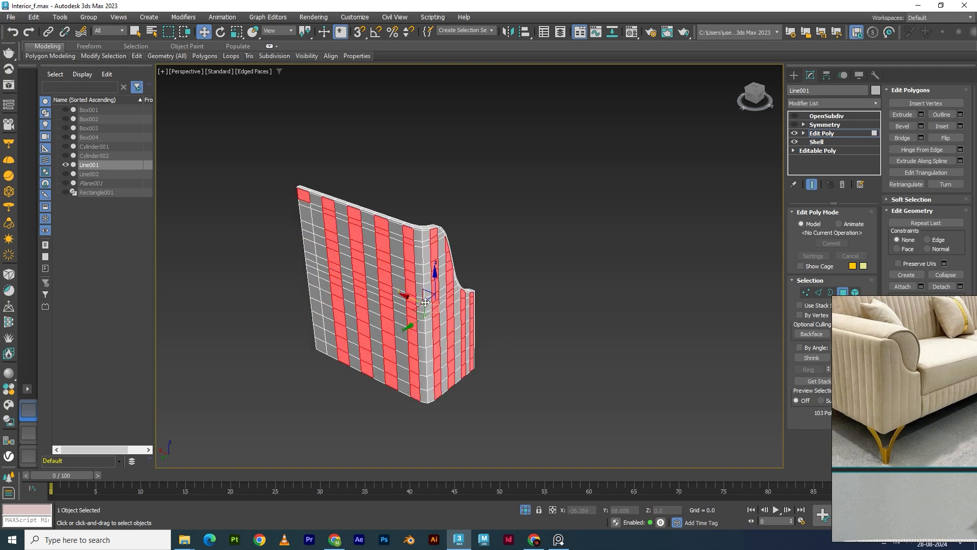
key(ctrl+z)
key(ctrl+z)
key(ctrl+z)
key(ctrl+z)
key(ctrl+z)
key(ctrl+z)
key(ctrl+z)
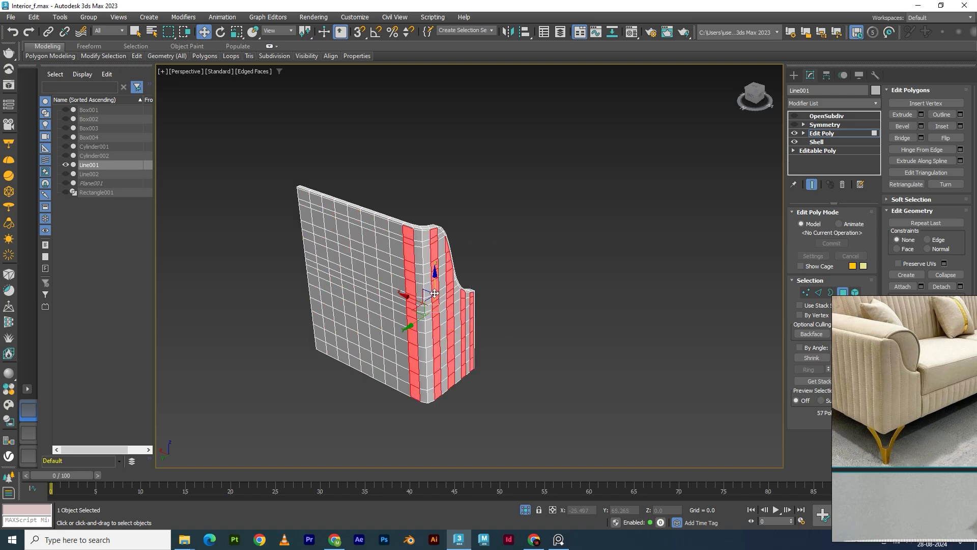
key(ctrl+z)
Add the vertical strip on the rounded corner and the next alternate strip on the broad outer face to the selection
scroll(417, 235, up, 3)
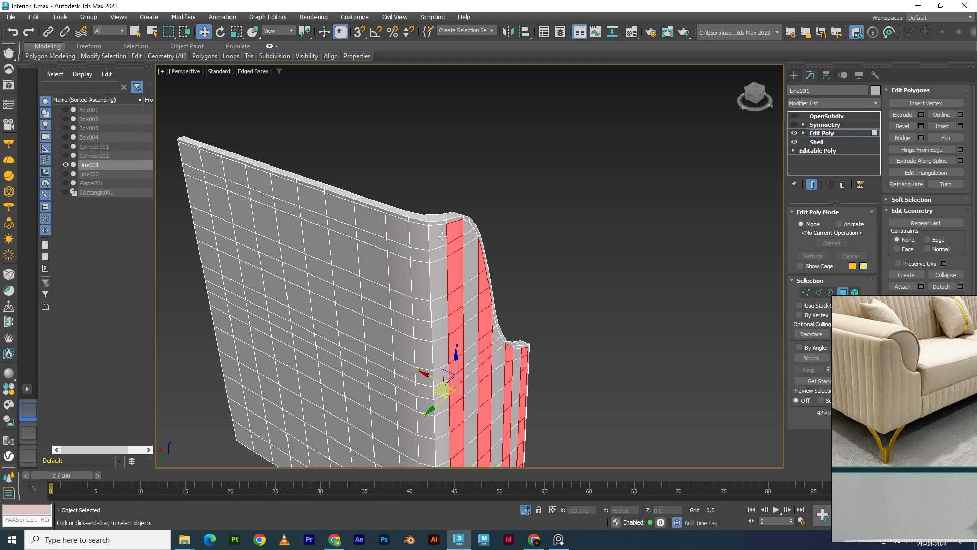
ctrl+click(419, 234)
middle_drag(439, 428, 423, 305)
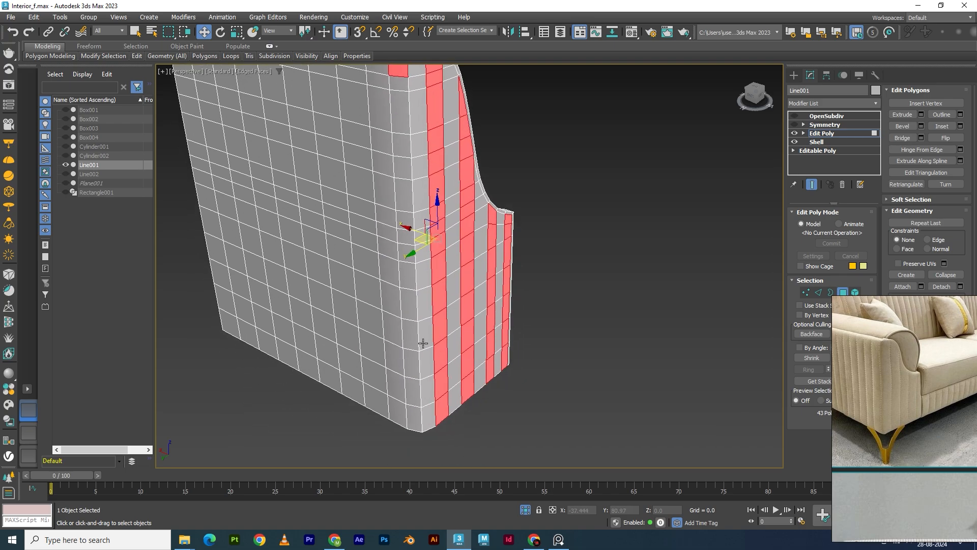
shift+click(411, 416)
scroll(387, 263, down, 5)
scroll(381, 203, up, 5)
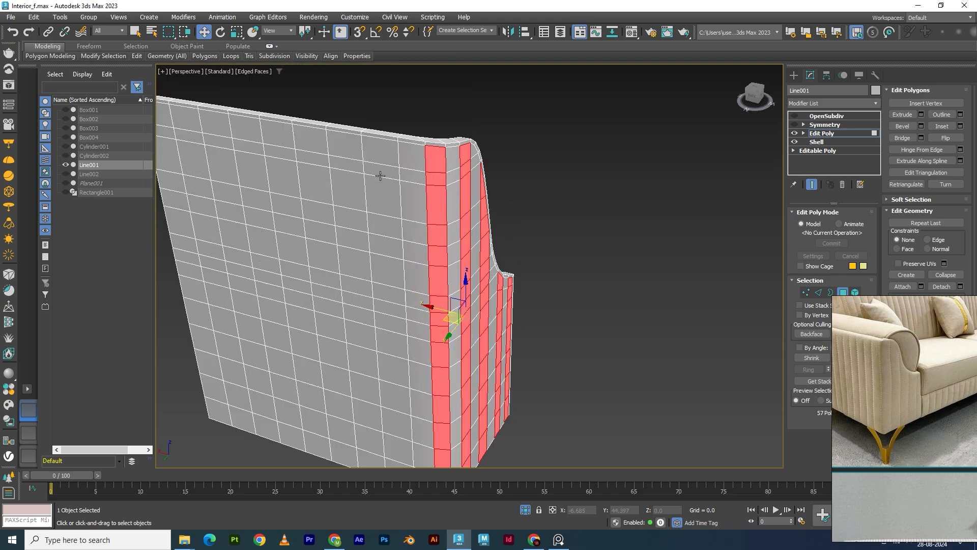
ctrl+click(383, 161)
middle_drag(408, 414, 408, 321)
shift+click(393, 388)
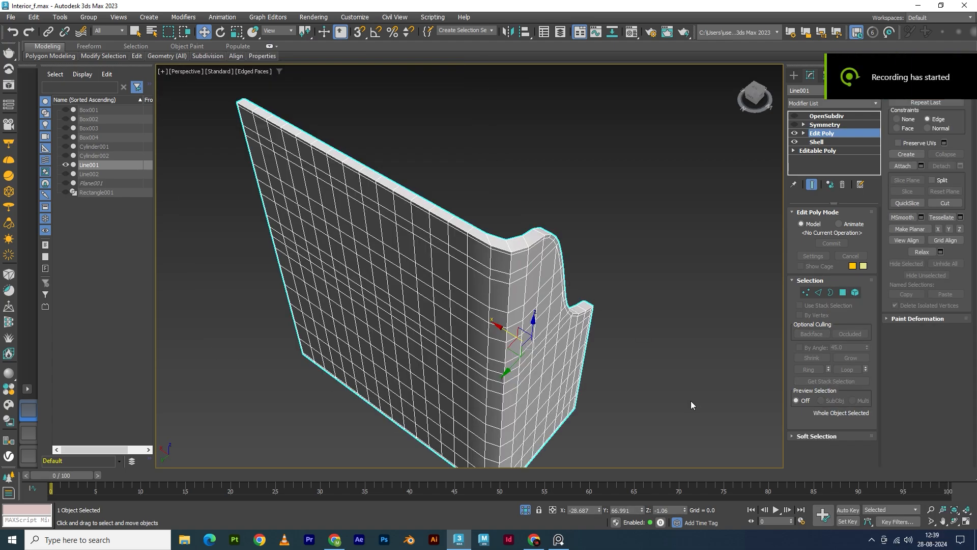
Reposition the sofa reference photo beside the panel model
right_drag(899, 317, 786, 274)
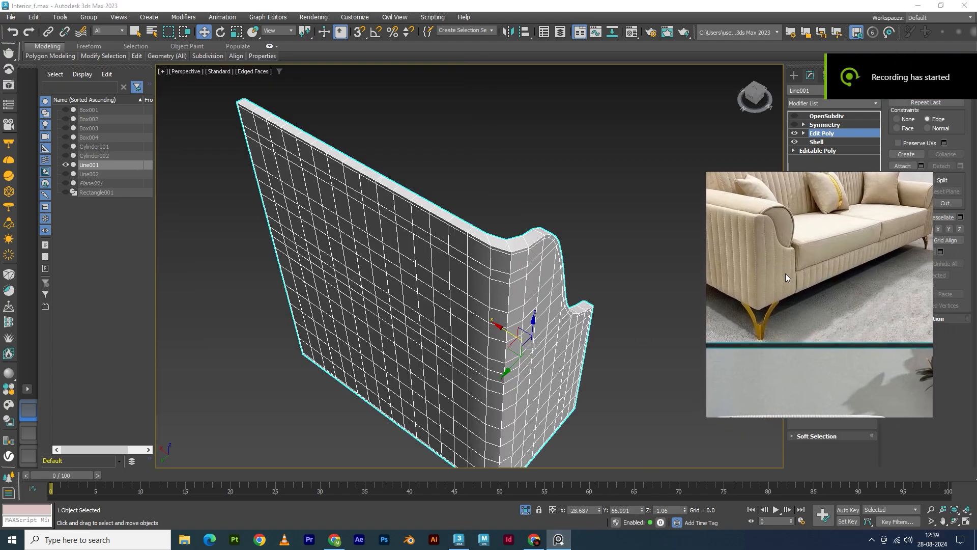
scroll(779, 270, down, 3)
scroll(762, 263, up, 3)
right_drag(726, 259, 770, 290)
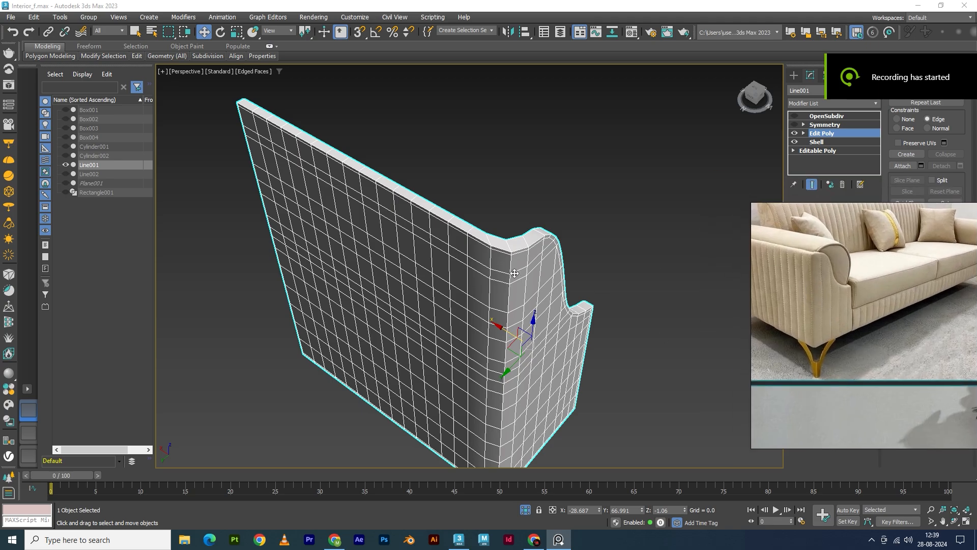
At polygon level, bevel the panel's selected alternate strips with zero height and a -0.15 outline, applying it and continuing with another bevel
alt+middle_drag(515, 273, 608, 318)
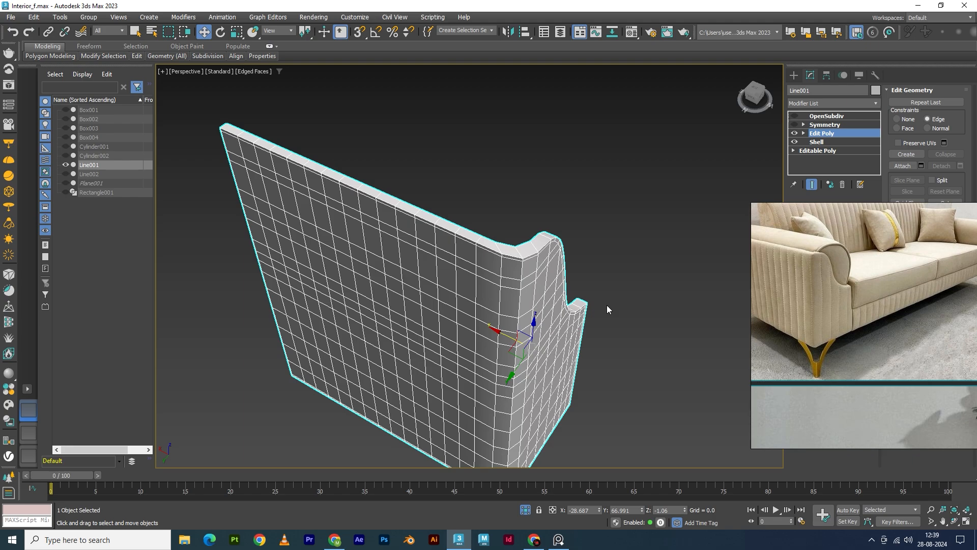
key(4)
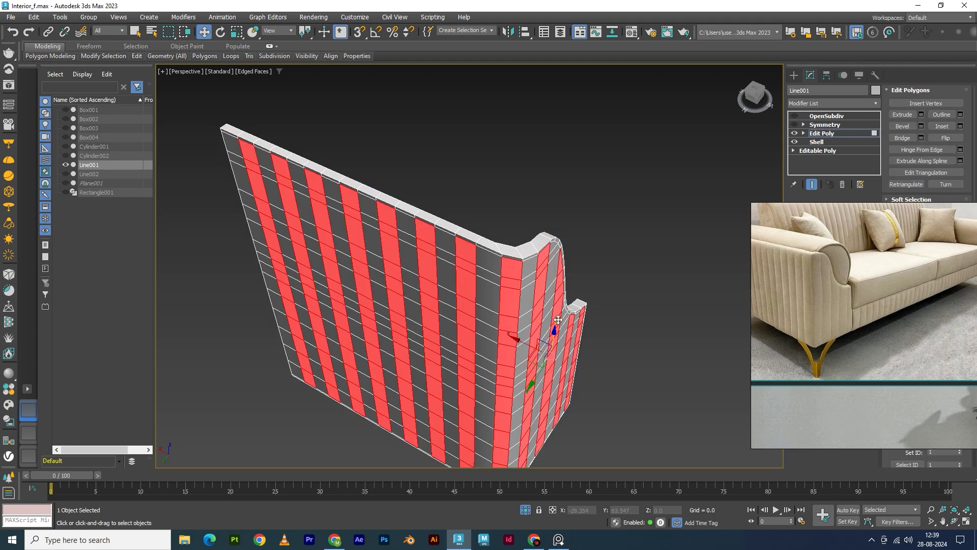
alt+middle_drag(558, 319, 547, 328)
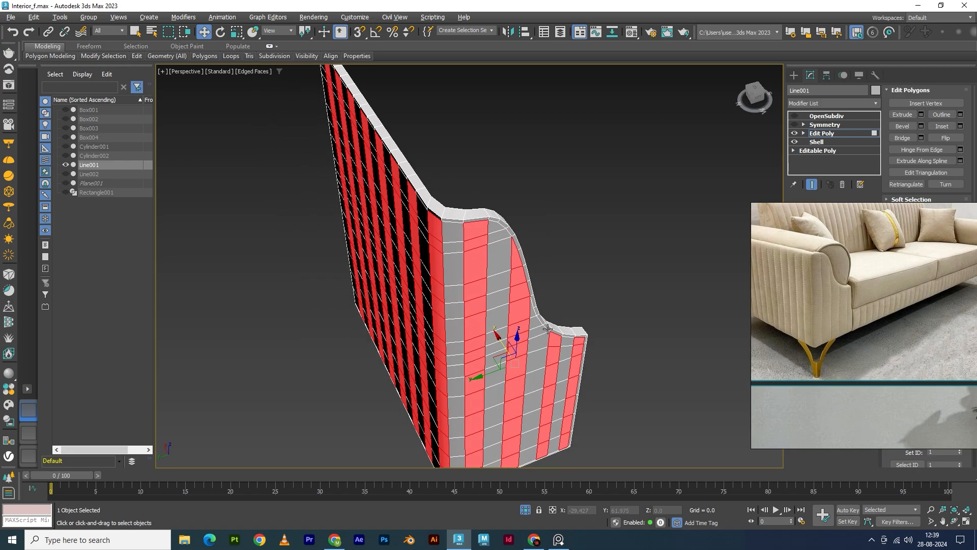
alt+middle_drag(441, 316, 464, 322)
middle_drag(495, 288, 494, 285)
right_drag(823, 276, 865, 351)
click(921, 127)
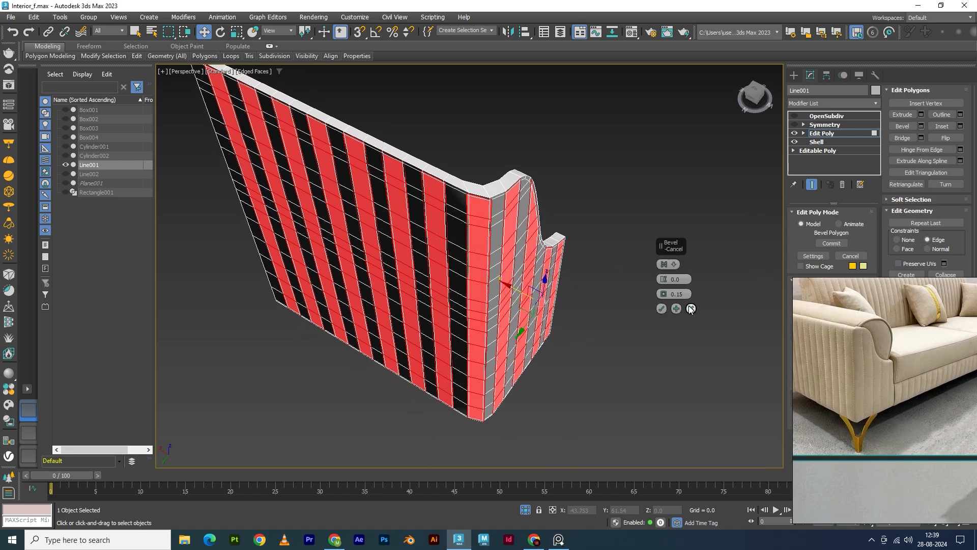
click(684, 294)
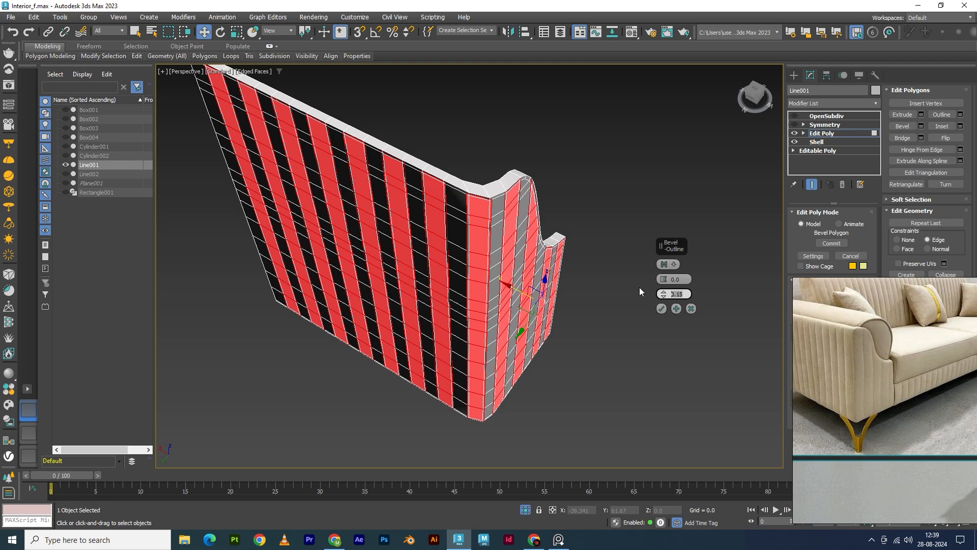
text(-0.150)
key(Return)
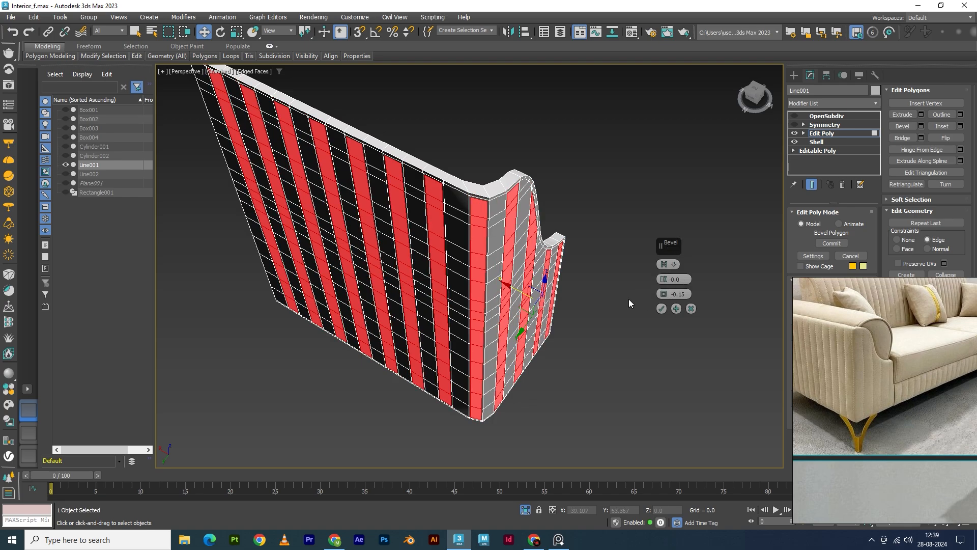
click(676, 308)
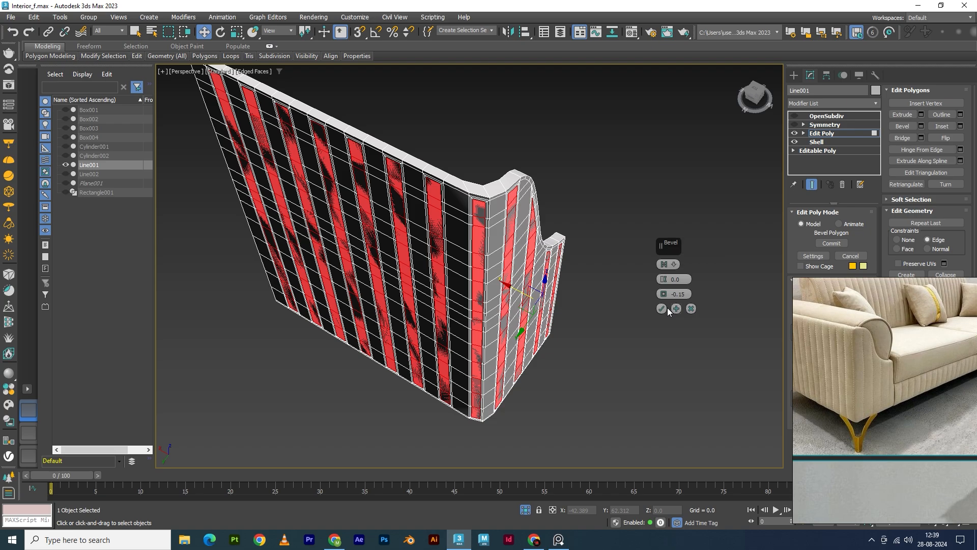
Bevel the selected alternate strips again with a zero outline and a height of 0.25, and apply it
alt+middle_drag(670, 308, 607, 263)
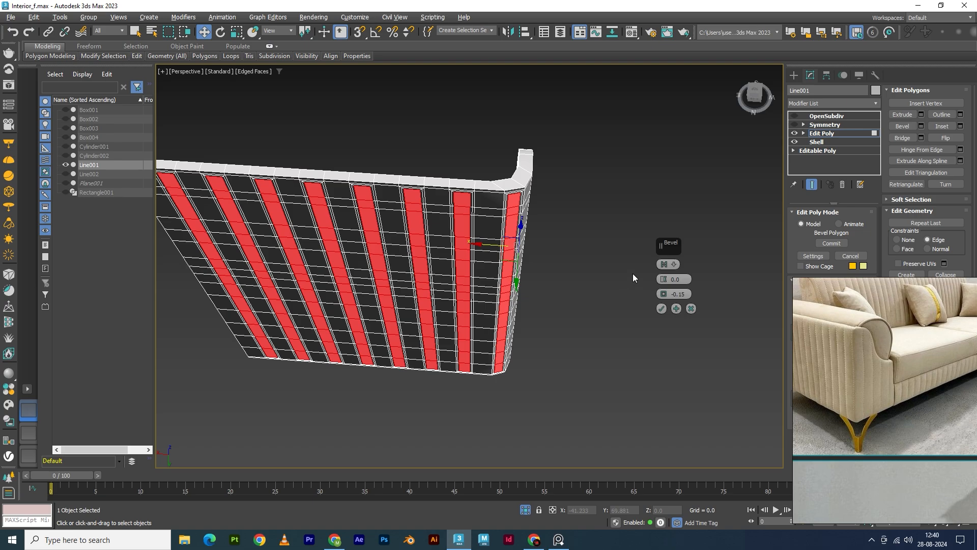
click(684, 279)
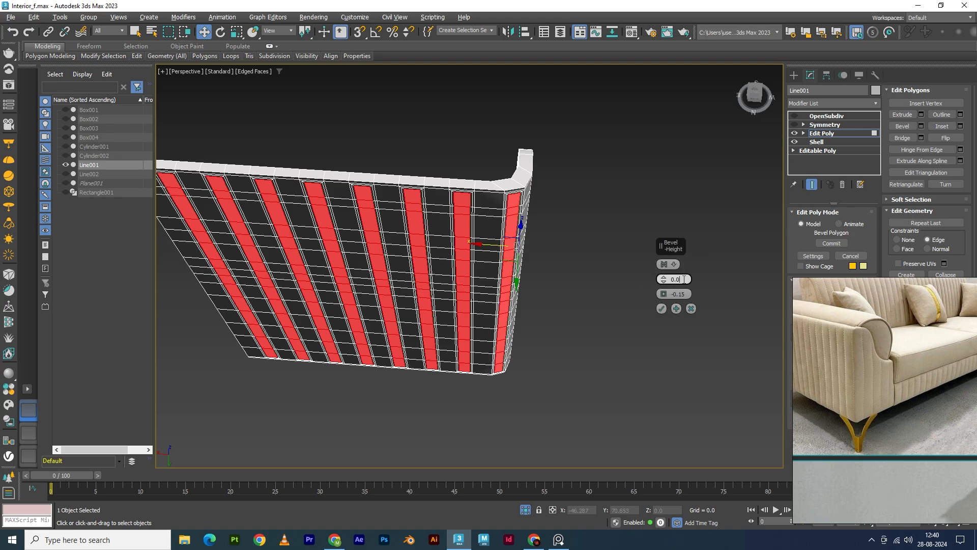
double_click(672, 291)
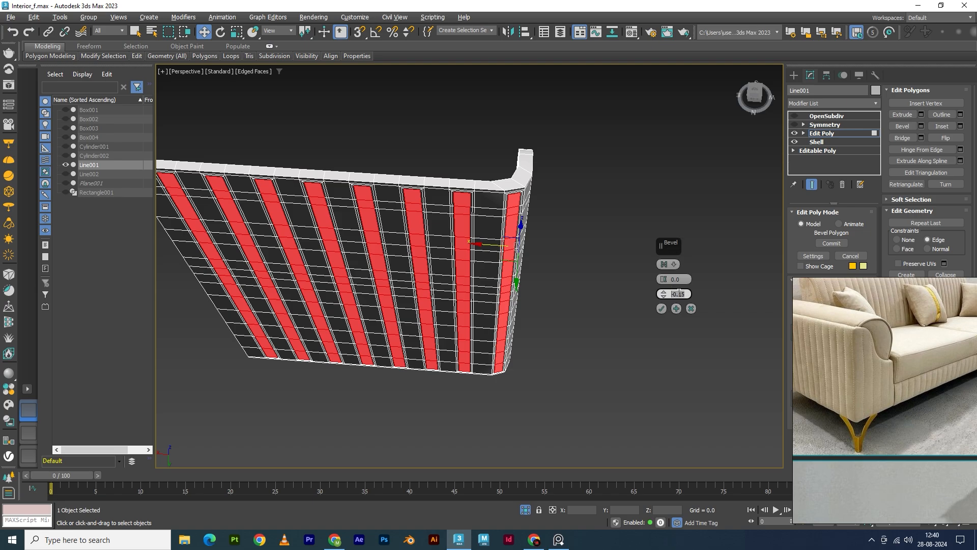
right_click(678, 306)
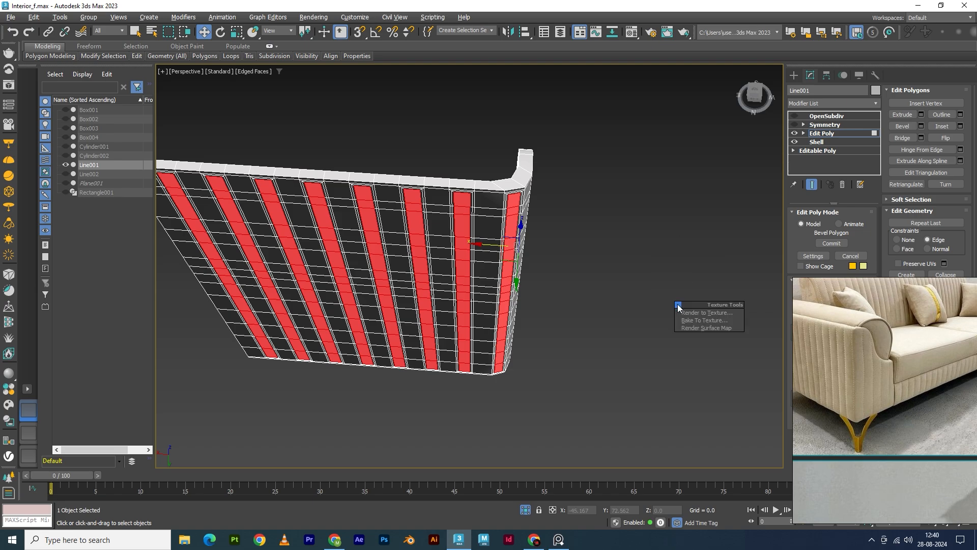
alt+middle_drag(542, 260, 514, 265)
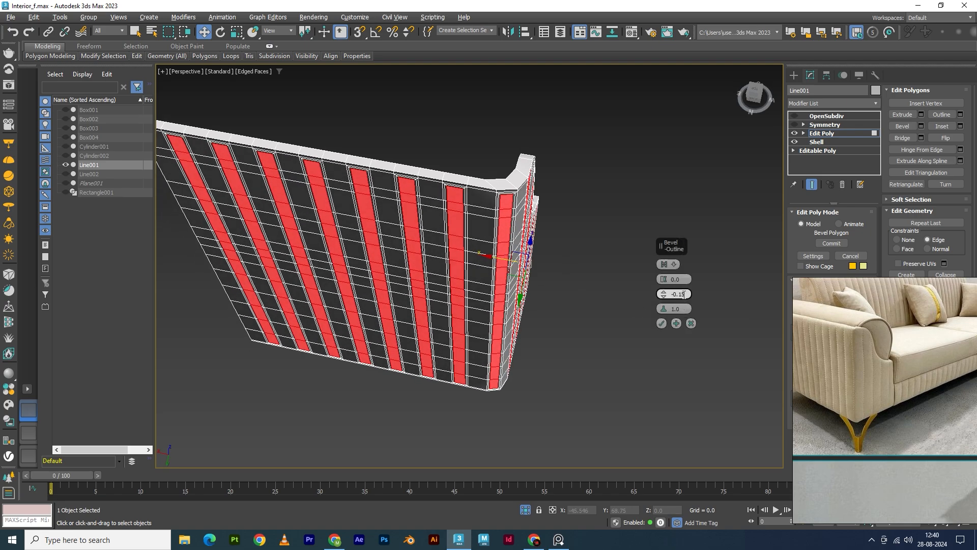
drag(689, 297, 665, 296)
text(0)
key(Return)
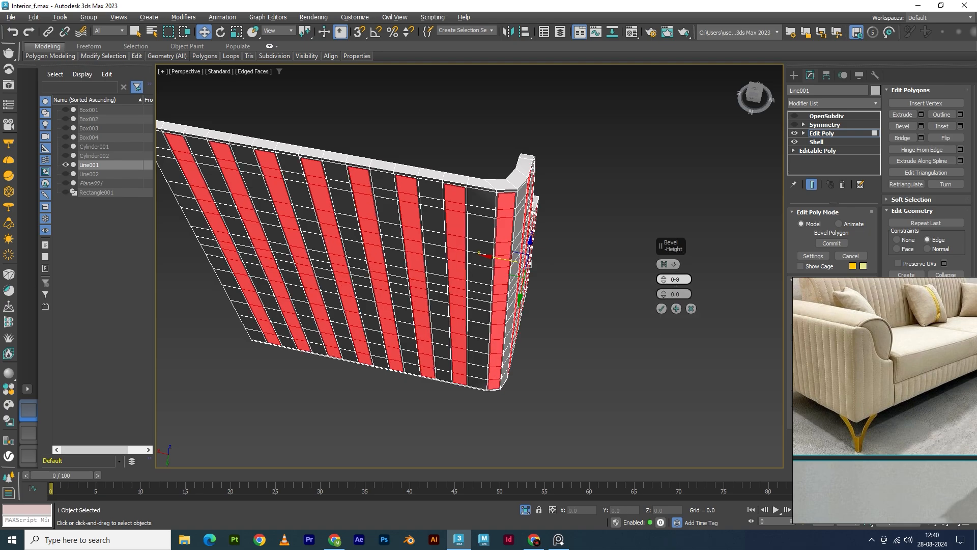
mouse_move(661, 279)
mouse_down()
mouse_move(661, 264)
mouse_move(681, 279)
mouse_move(661, 279)
mouse_up()
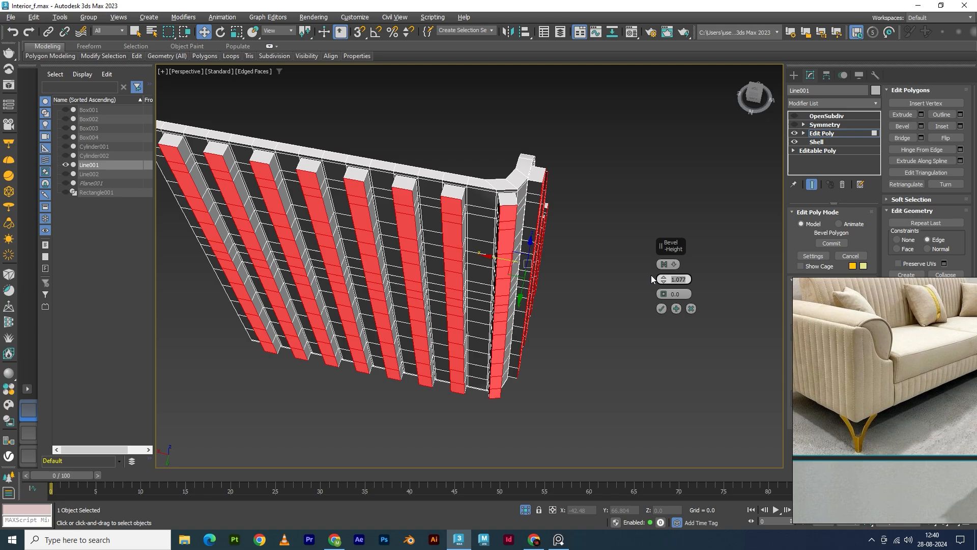
text(0.250)
click(661, 308)
Replace the selection with the full recessed strip on the front-face side of the panel's rounded corner
alt+middle_drag(654, 312, 457, 300)
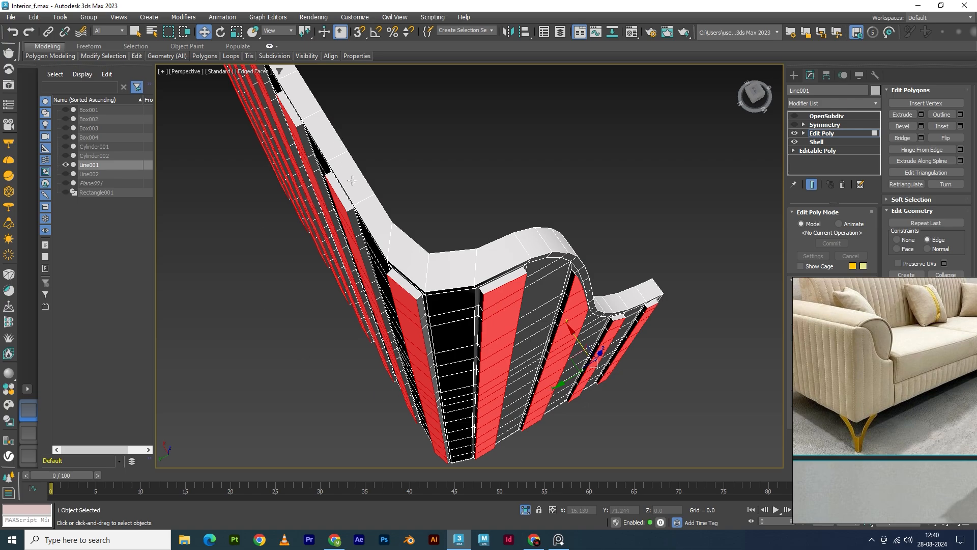
alt+middle_drag(403, 258, 425, 247)
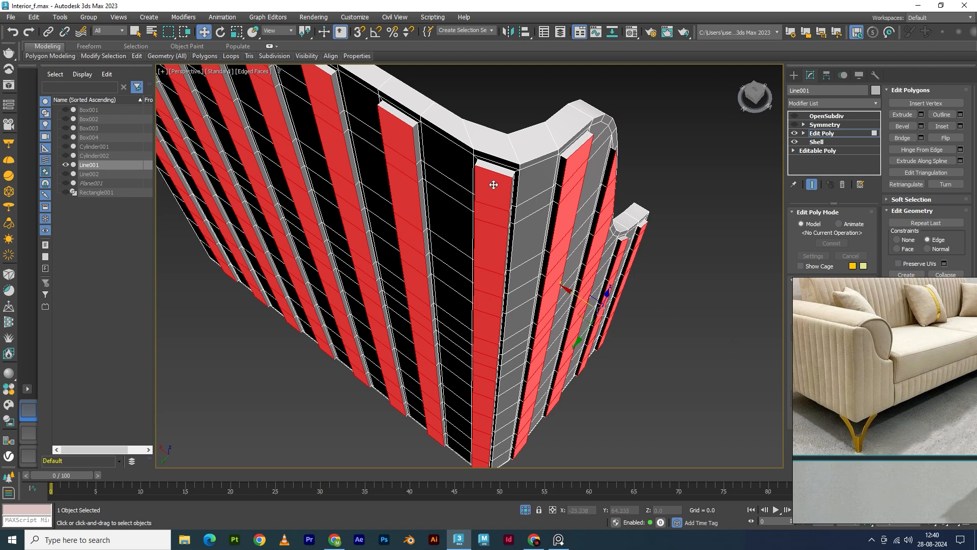
click(535, 184)
alt+middle_drag(514, 357, 513, 239)
middle_drag(545, 285, 499, 181)
scroll(497, 255, down, 4)
alt+middle_drag(516, 345, 445, 166)
shift+click(466, 342)
Add the next full recessed strip on the curved front face, under the arm's crest, to the selection
middle_drag(504, 161, 480, 234)
alt+middle_drag(481, 235, 462, 259)
ctrl+click(469, 137)
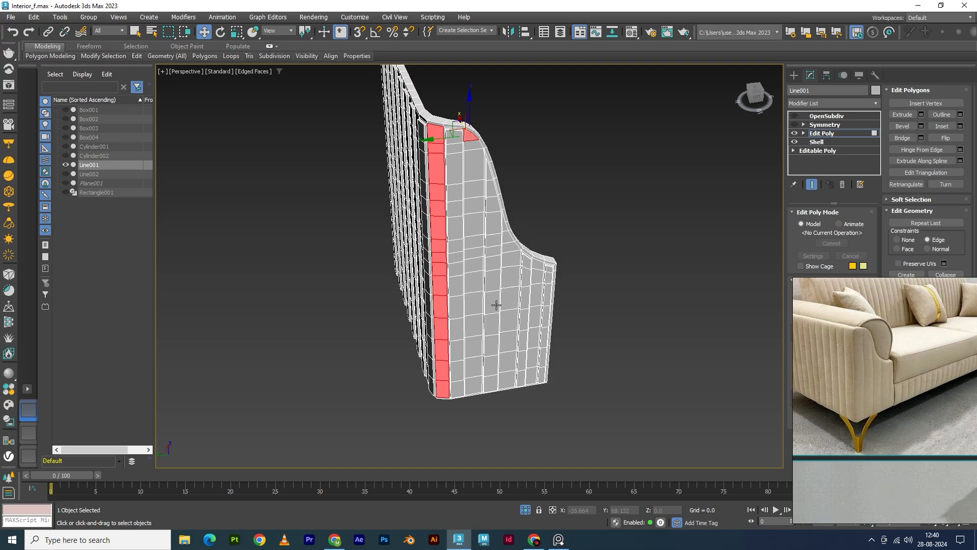
ctrl+click(491, 382)
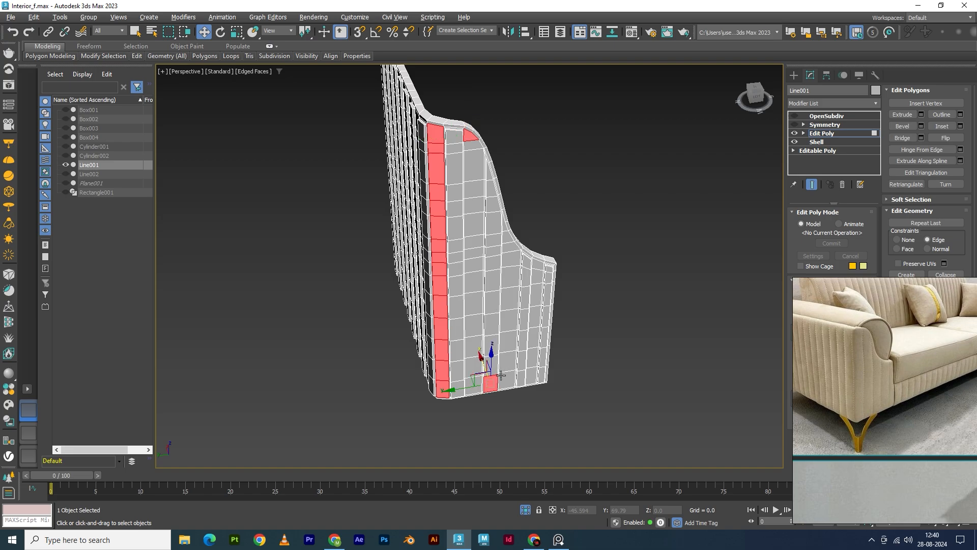
alt+middle_drag(501, 375, 471, 363)
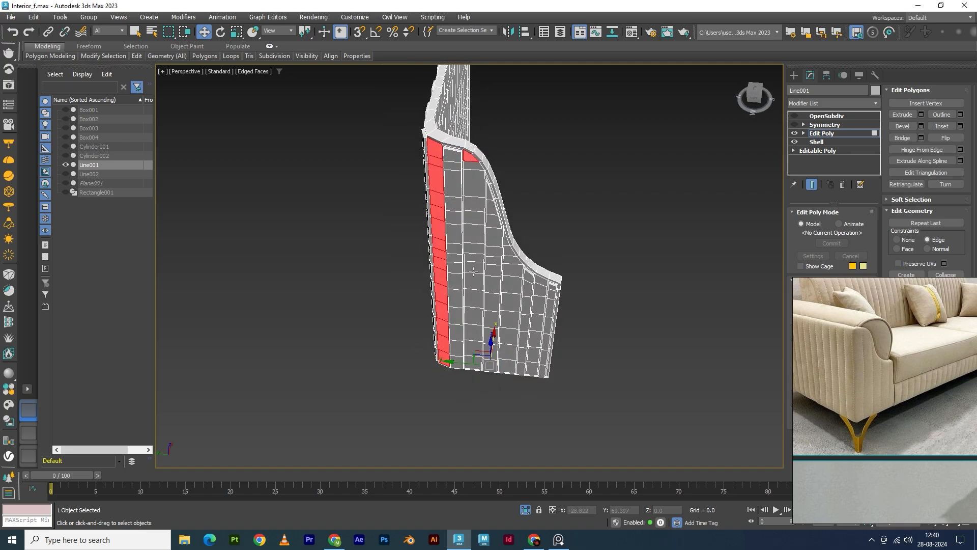
alt+click(471, 362)
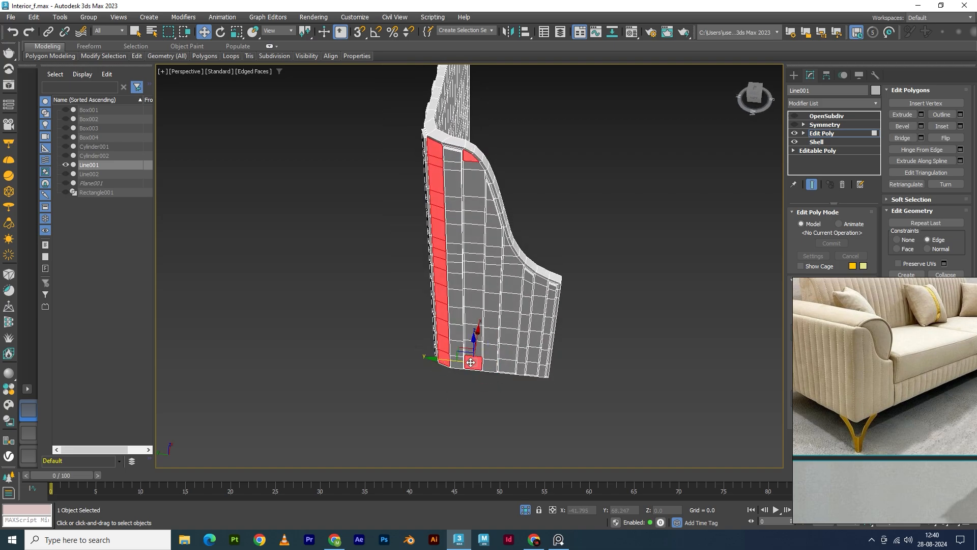
click(470, 162)
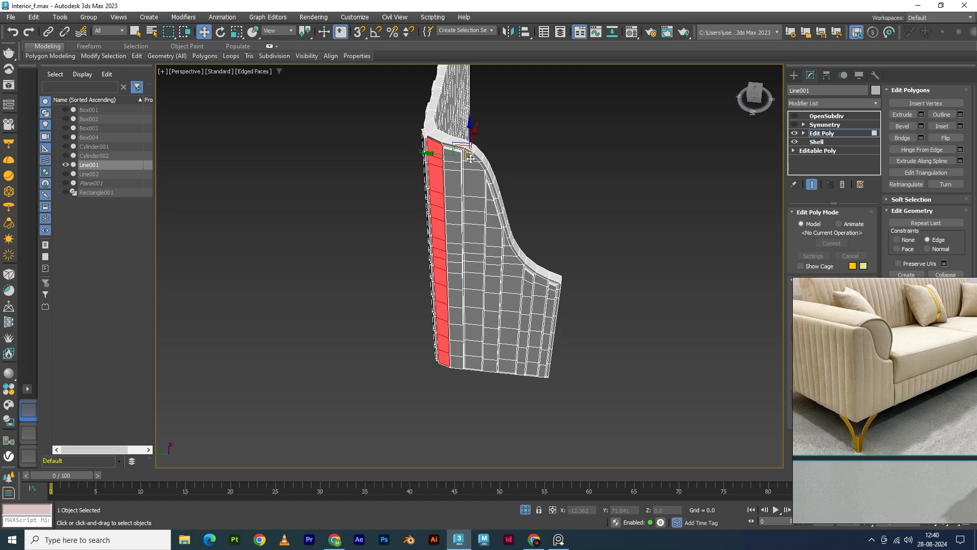
shift+click(469, 359)
Add the remaining two recessed strips of the curved front face, towards its low front end, to the selection
scroll(508, 252, up, 2)
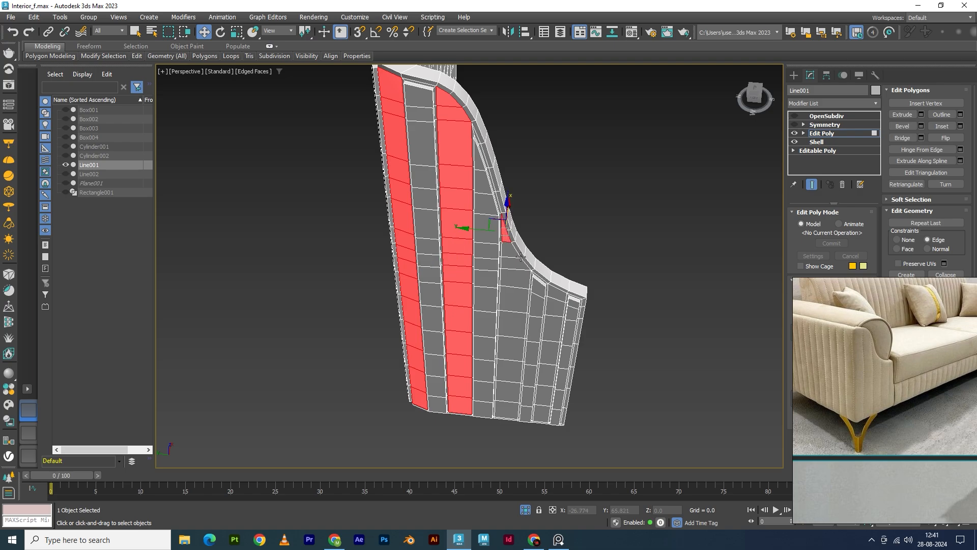
middle_drag(504, 204, 466, 79)
shift+click(467, 278)
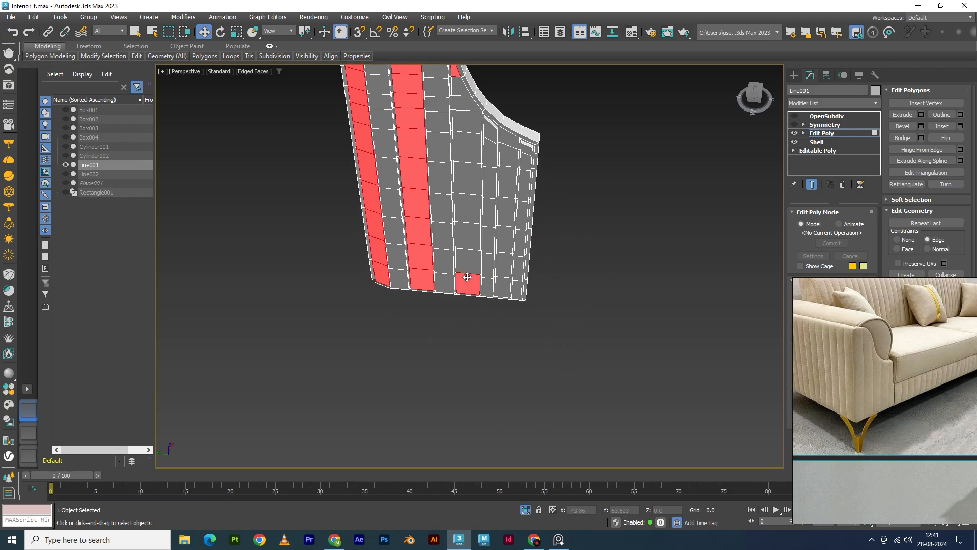
key(ctrl+z)
key(ctrl+z)
ctrl+click(452, 73)
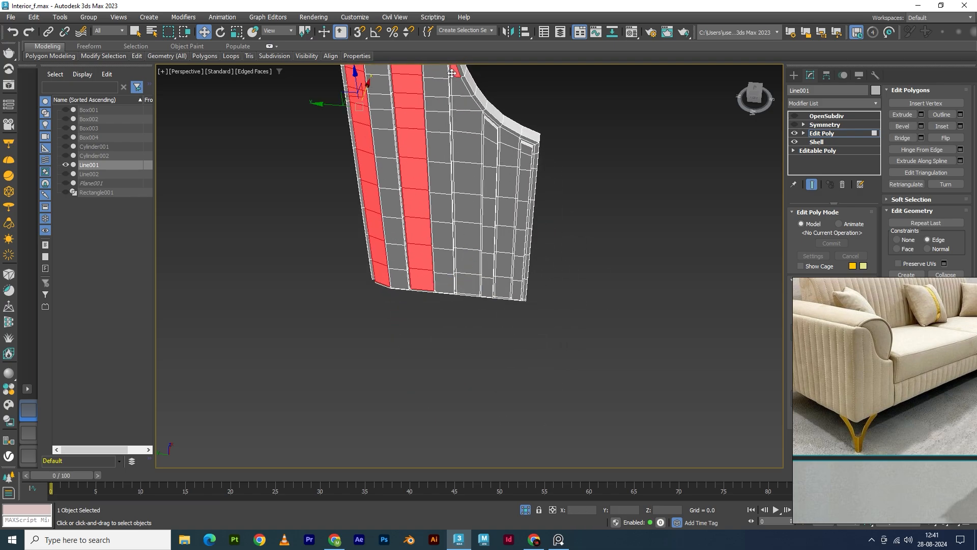
shift+click(468, 285)
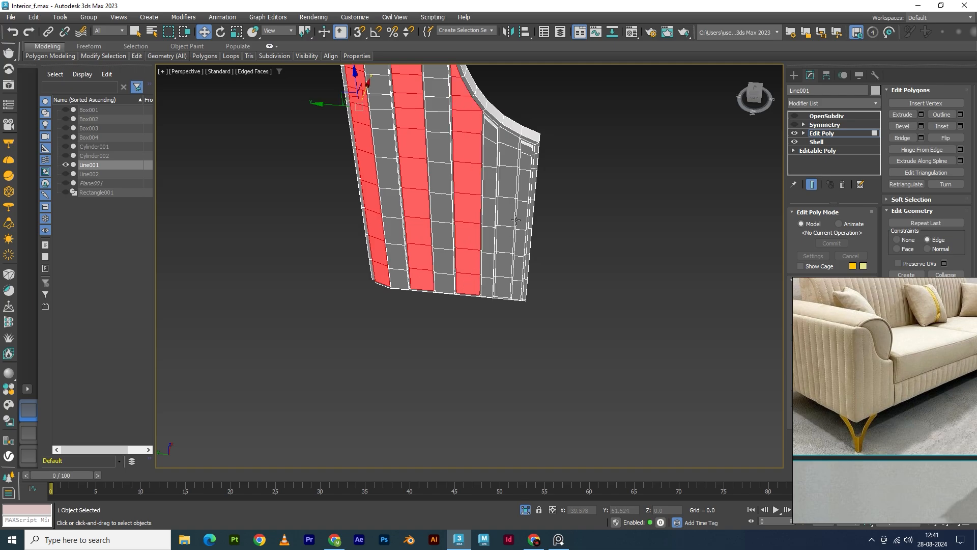
ctrl+click(511, 145)
shift+click(504, 289)
Add the three recessed strips of the broad outer face nearest the rounded corner to the selection
alt+middle_drag(504, 289, 497, 334)
ctrl+click(449, 218)
shift+click(469, 311)
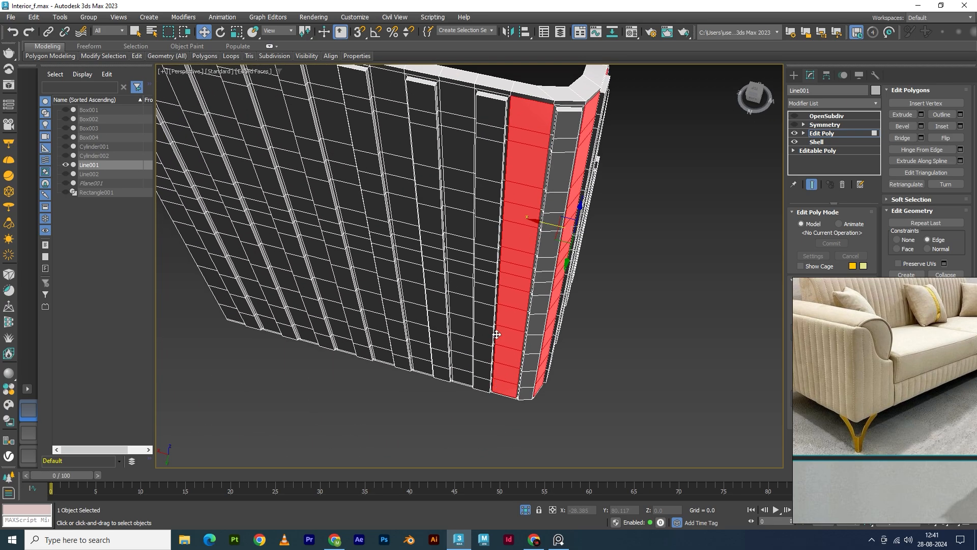
ctrl+click(448, 102)
shift+click(459, 376)
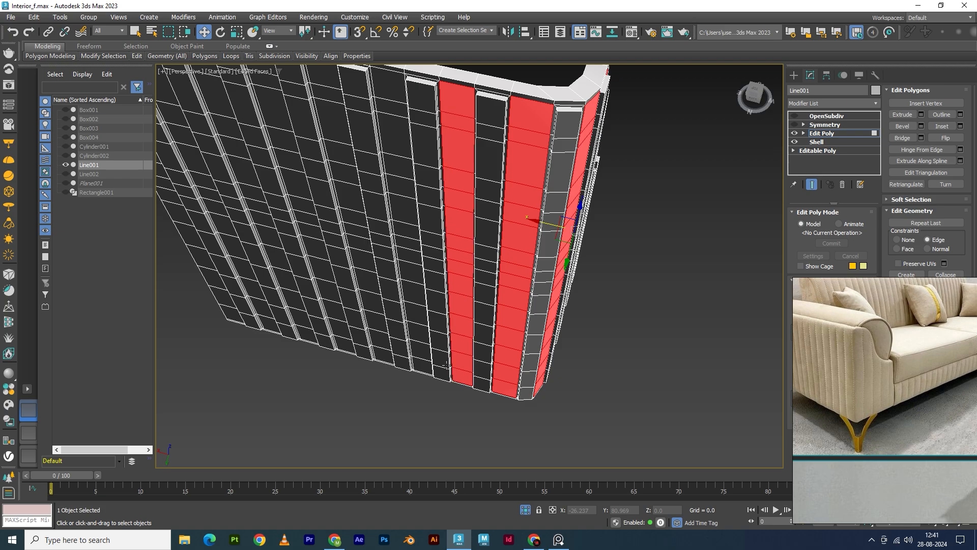
alt+middle_drag(460, 376, 468, 252)
ctrl+click(460, 177)
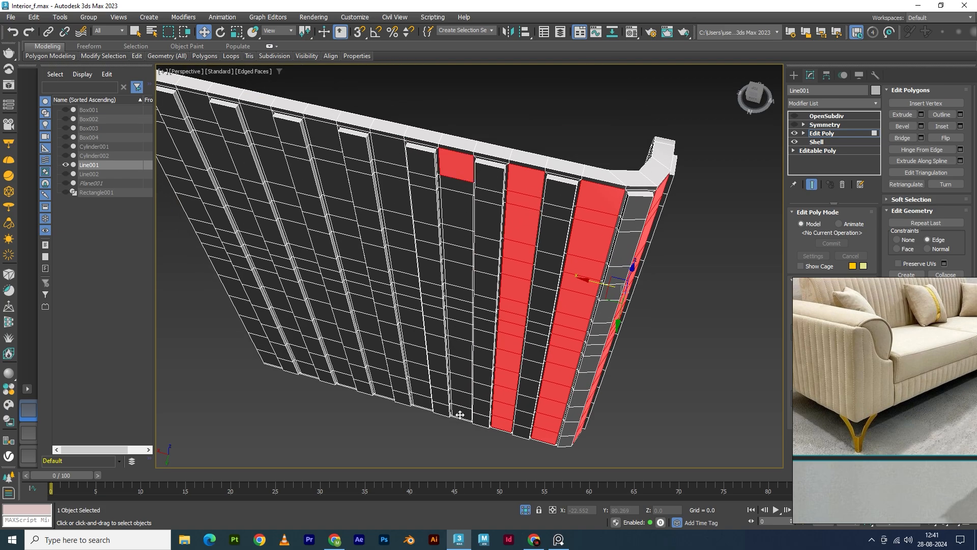
shift+click(459, 415)
Add the next three recessed strips along the middle of the broad outer face to the selection
alt+middle_drag(459, 415, 402, 272)
ctrl+click(396, 229)
alt+middle_drag(396, 229, 362, 192)
shift+click(437, 346)
ctrl+click(393, 201)
shift+click(436, 333)
ctrl+click(376, 184)
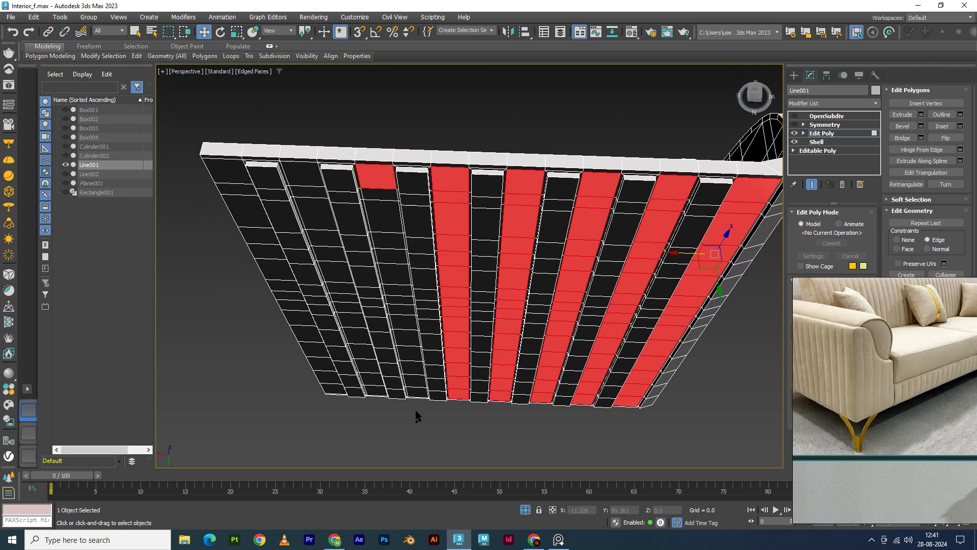
shift+click(418, 393)
Add the last two recessed strips of the broad outer face, including the one at the far end, to the selection
ctrl+click(311, 191)
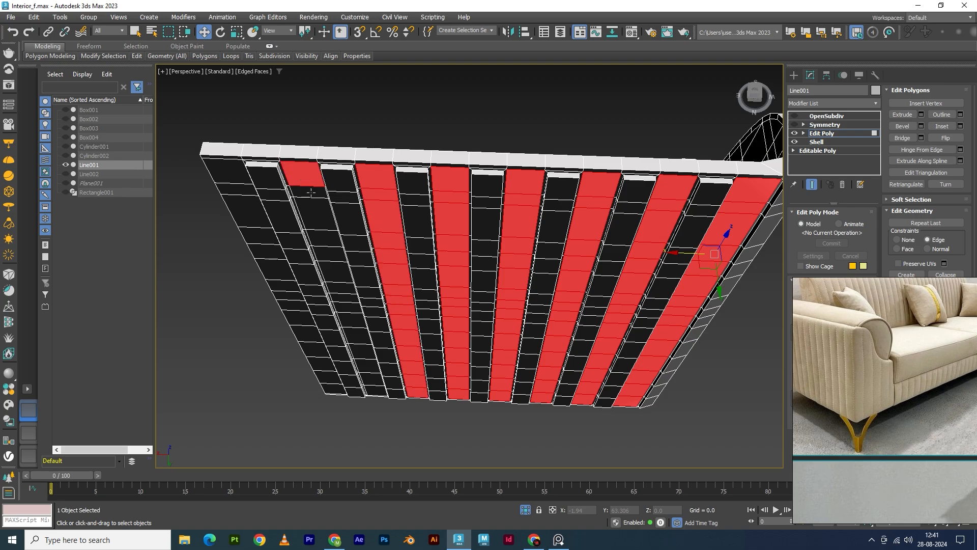
shift+click(373, 390)
alt+middle_drag(373, 390, 302, 276)
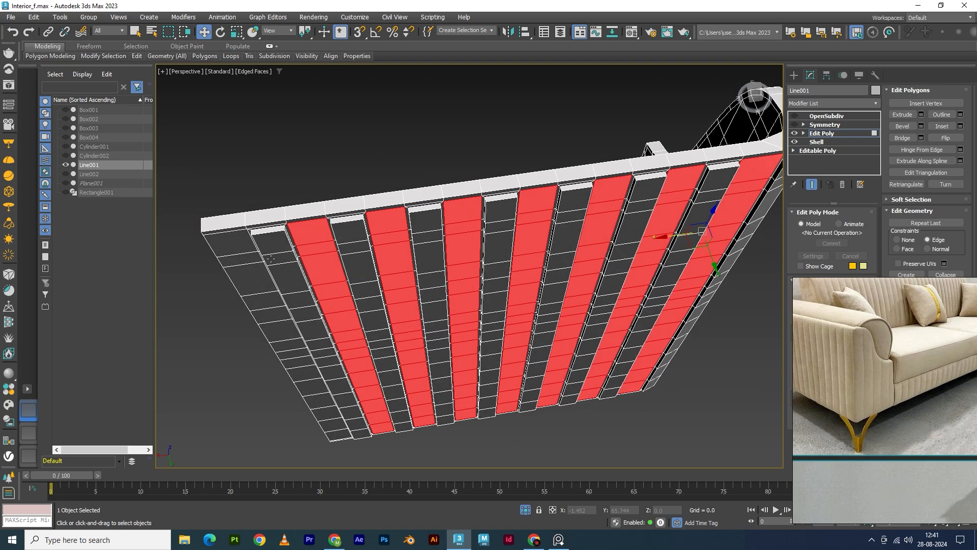
ctrl+click(231, 243)
alt+middle_drag(231, 242, 285, 168)
shift+click(349, 339)
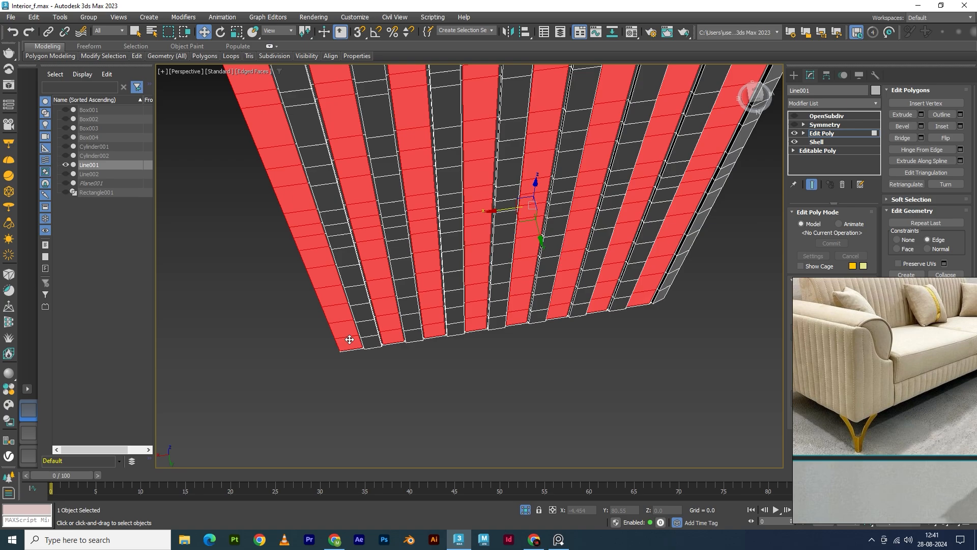
Bevel the selected recessed strips with zero height and a -0.15 outline, applying it and continuing with another bevel
alt+middle_drag(349, 339, 473, 286)
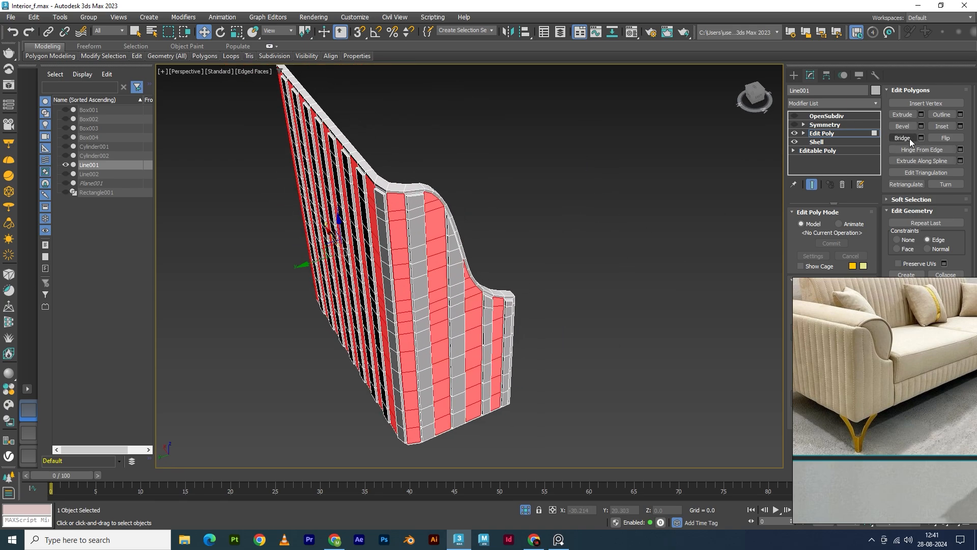
click(920, 127)
alt+middle_drag(520, 274, 463, 246)
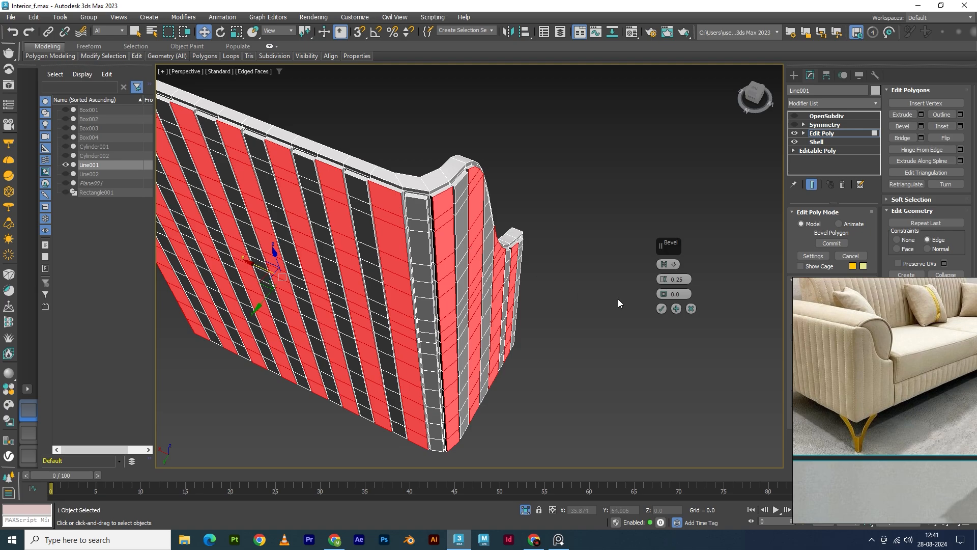
mouse_move(400, 288)
alt+middle_down()
mouse_move(420, 306)
mouse_move(392, 273)
alt+middle_up()
scroll(392, 273, up, 2)
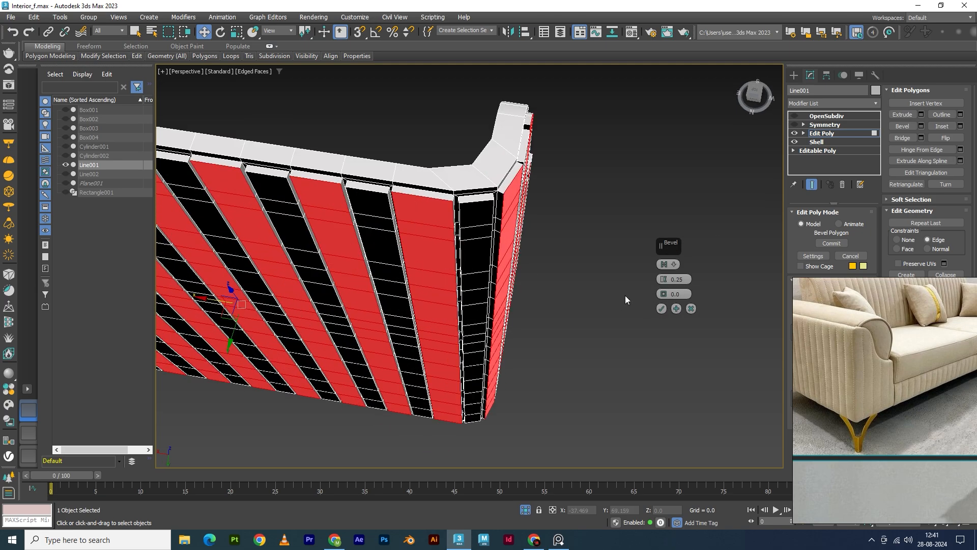
drag(684, 279, 659, 278)
text(0.0)
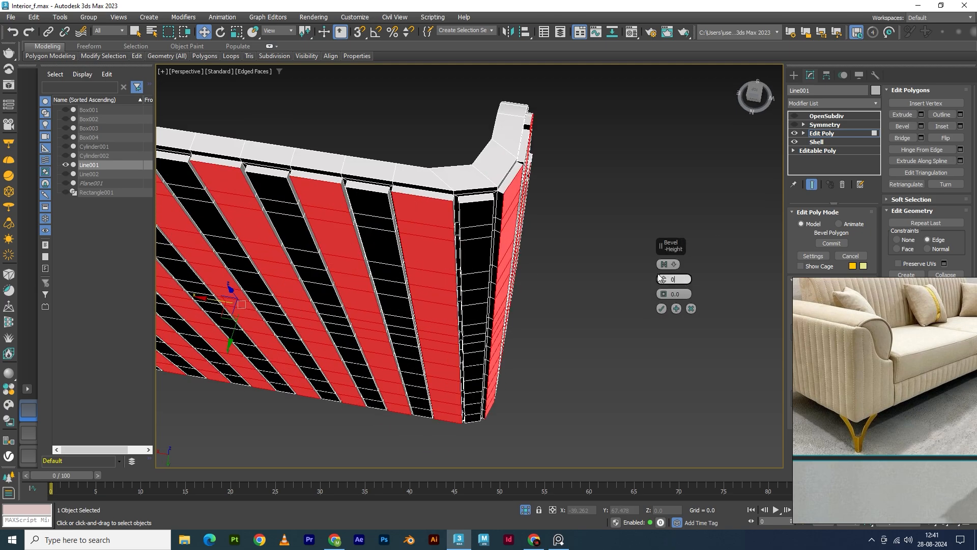
key(Return)
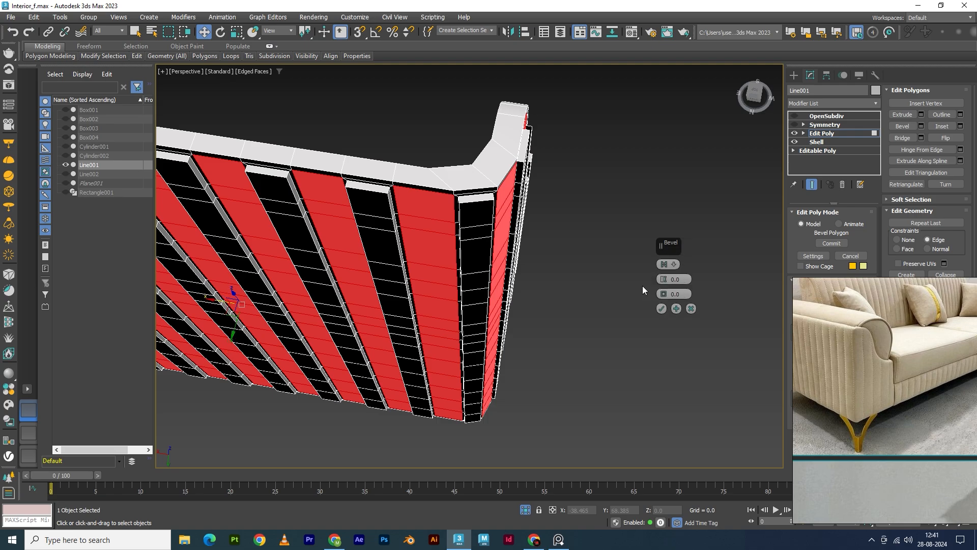
click(675, 294)
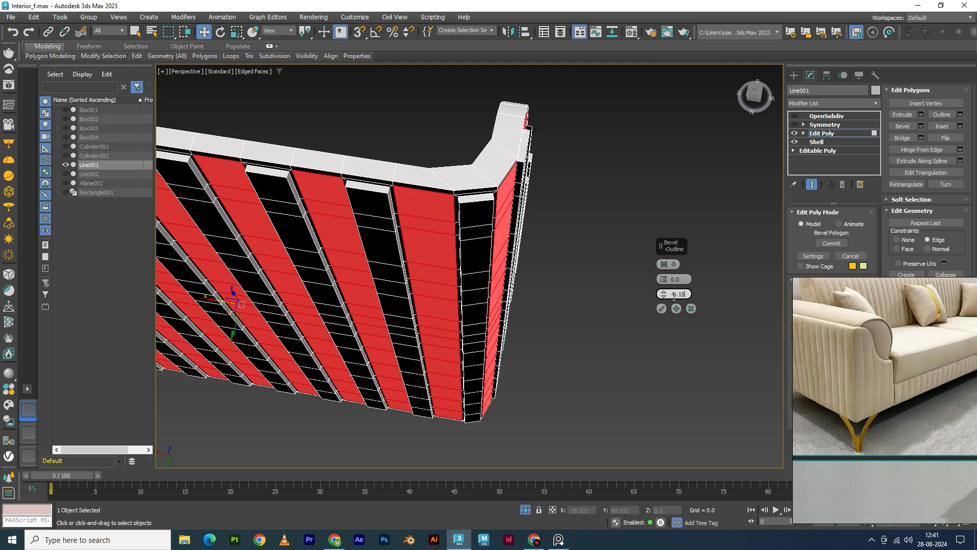
key(Return)
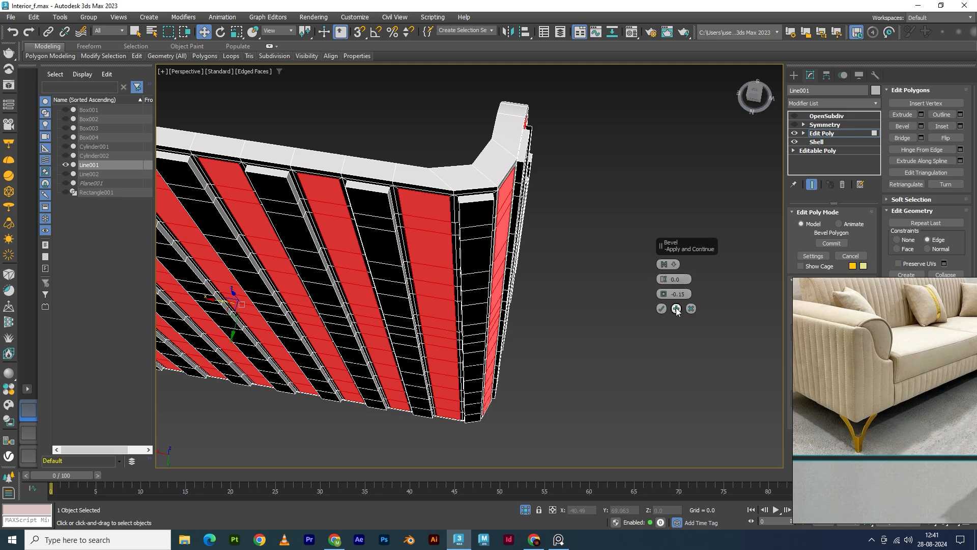
click(675, 308)
Bevel the selected strips once more with zero outline and a height of 0.25, and accept the bevel
click(676, 294)
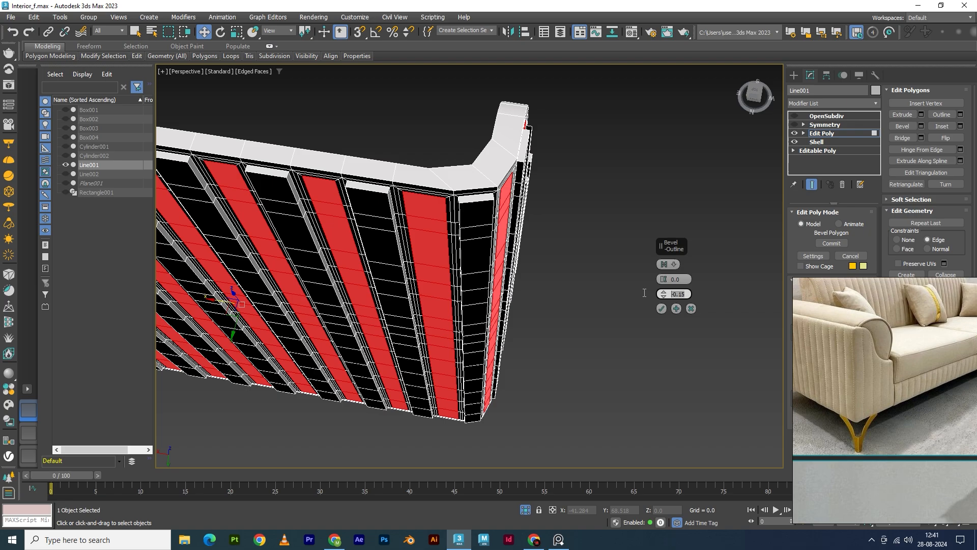
text(0)
key(Return)
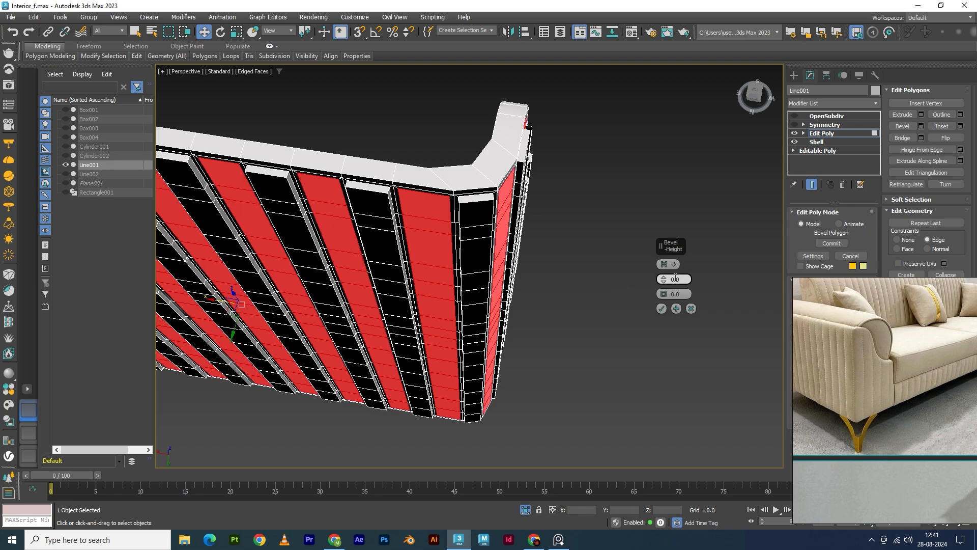
click(674, 278)
drag(679, 280, 662, 277)
key(Return)
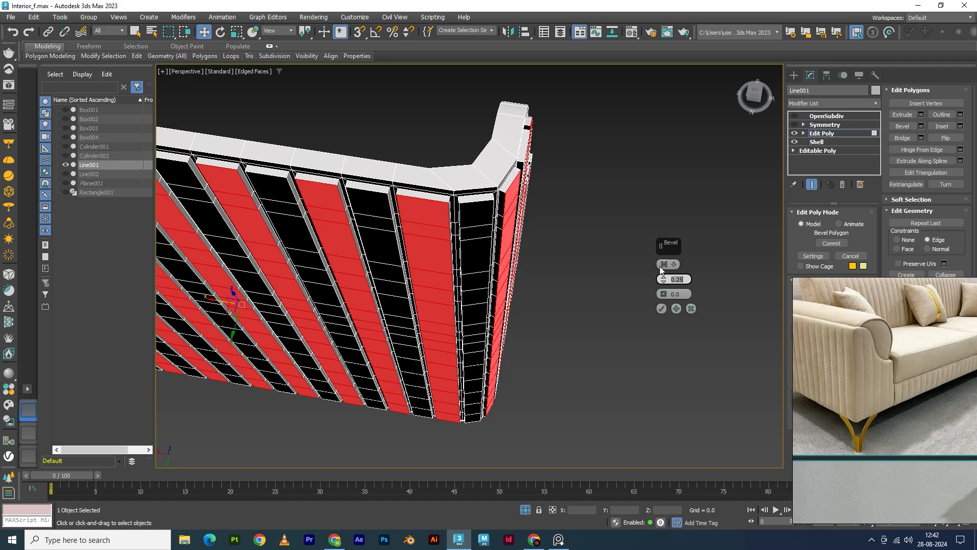
click(660, 308)
alt+middle_drag(327, 330, 412, 358)
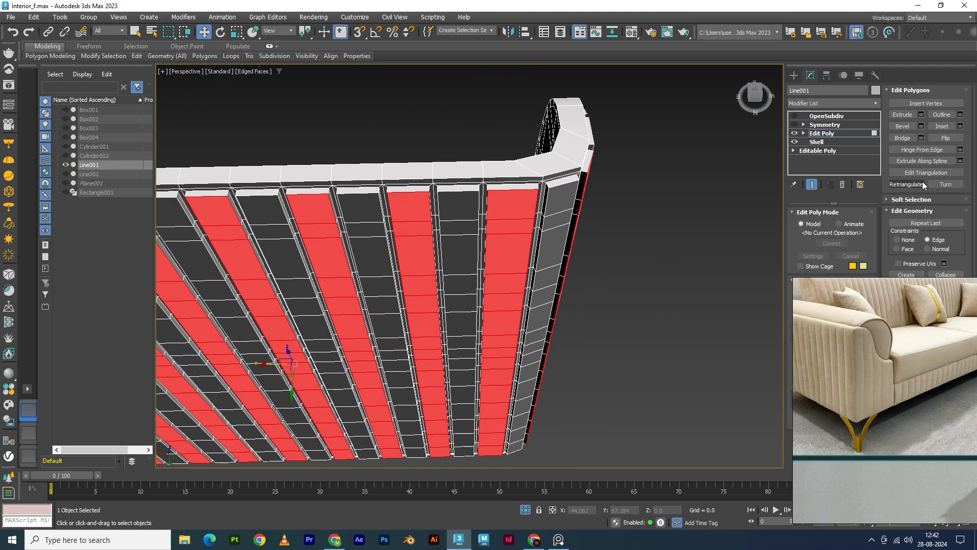
Leave polygon editing, turn on the side panel's OpenSubdiv smoothing, and display the model shaded without edges
click(826, 135)
scroll(633, 236, down, 5)
alt+middle_drag(616, 318, 545, 300)
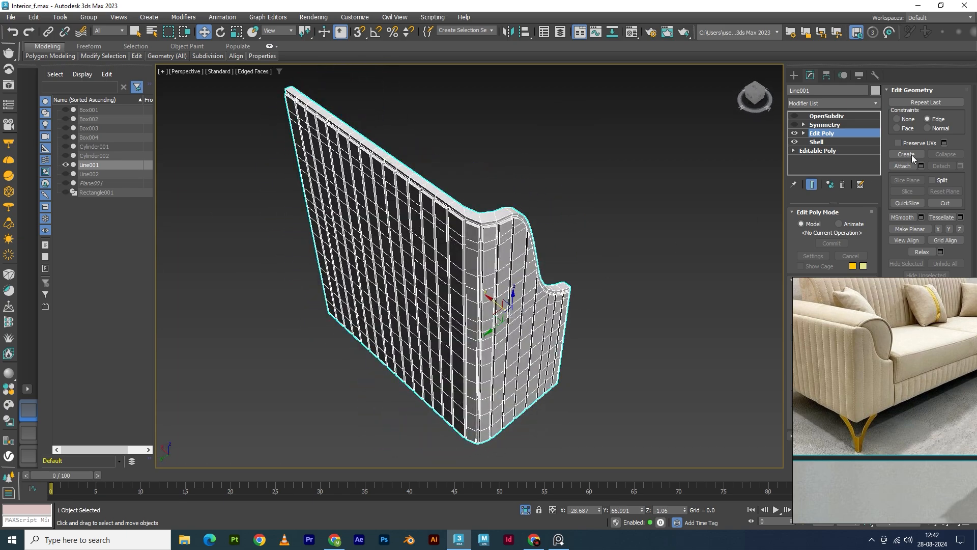
click(794, 116)
click(575, 236)
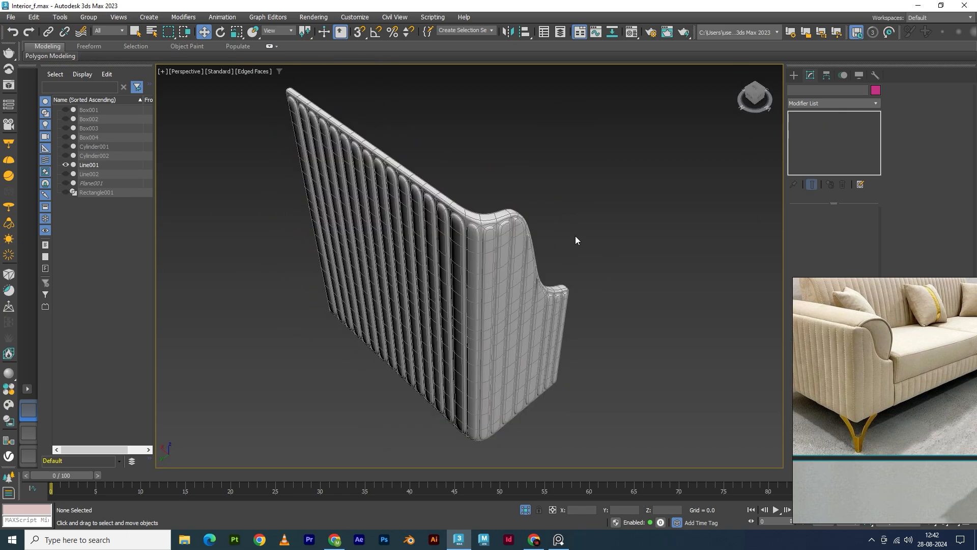
key(F4)
mouse_move(612, 313)
alt+middle_down()
mouse_move(537, 276)
mouse_move(608, 283)
mouse_move(635, 305)
mouse_move(560, 284)
alt+middle_up()
click(559, 284)
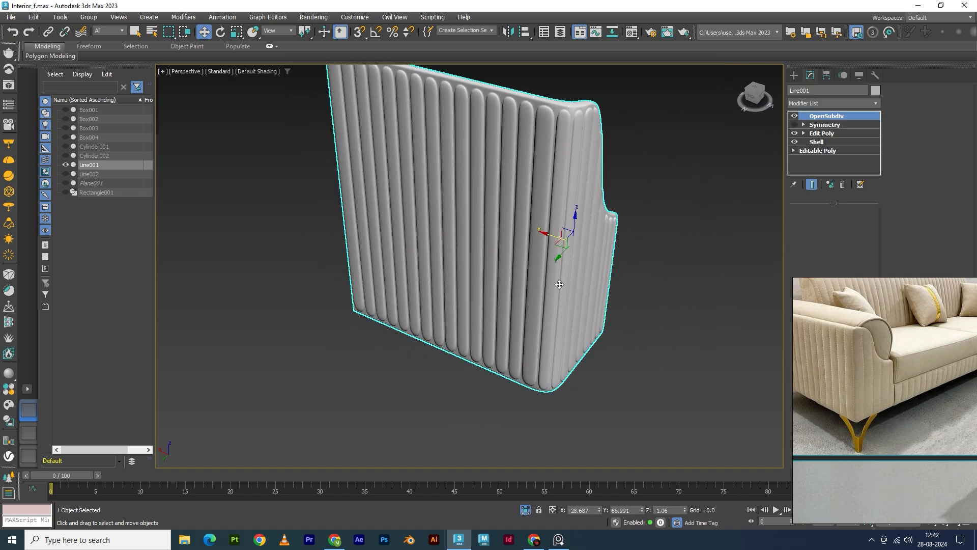
Exit isolation to show the whole sofa and turn on the side panel's Symmetry modifier
click(526, 510)
click(450, 405)
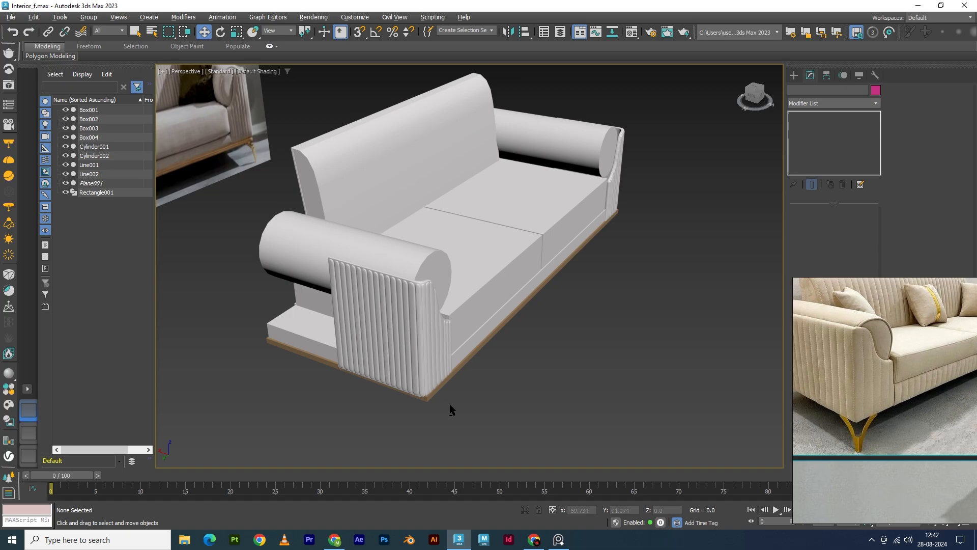
click(434, 374)
click(794, 124)
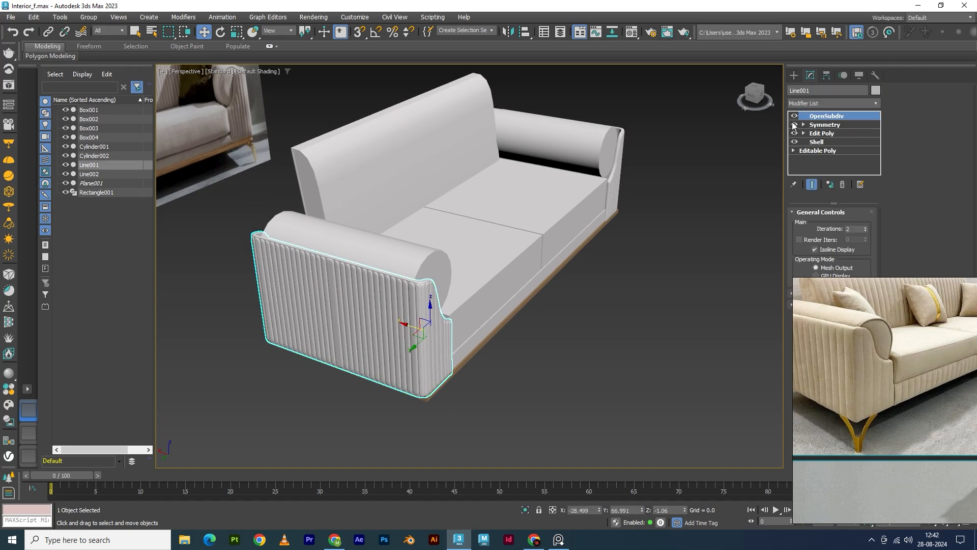
Examine the smoothed side panel's channels where its front end meets the seat and base
click(698, 273)
alt+middle_drag(650, 310, 713, 356)
scroll(464, 329, up, 3)
scroll(575, 407, up, 5)
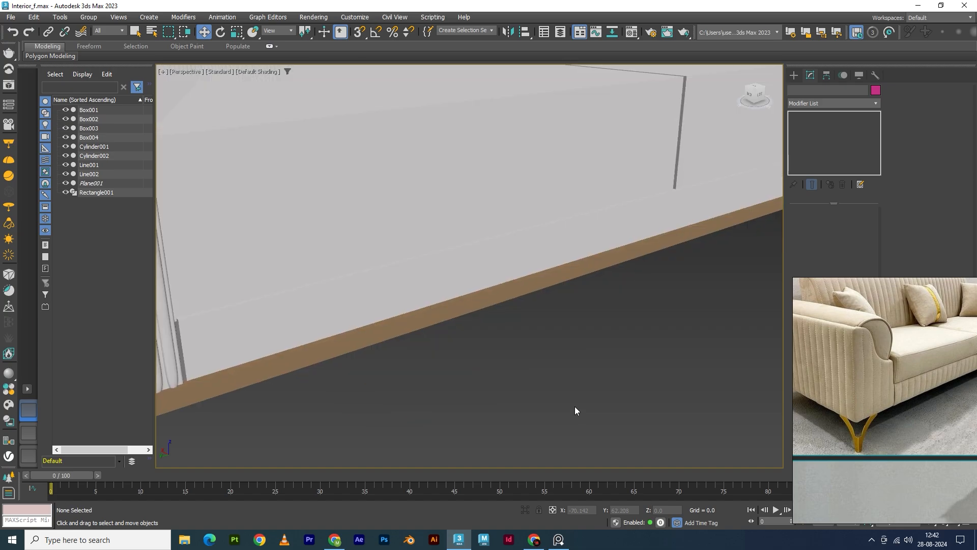
middle_drag(555, 356, 682, 425)
scroll(505, 377, down, 4)
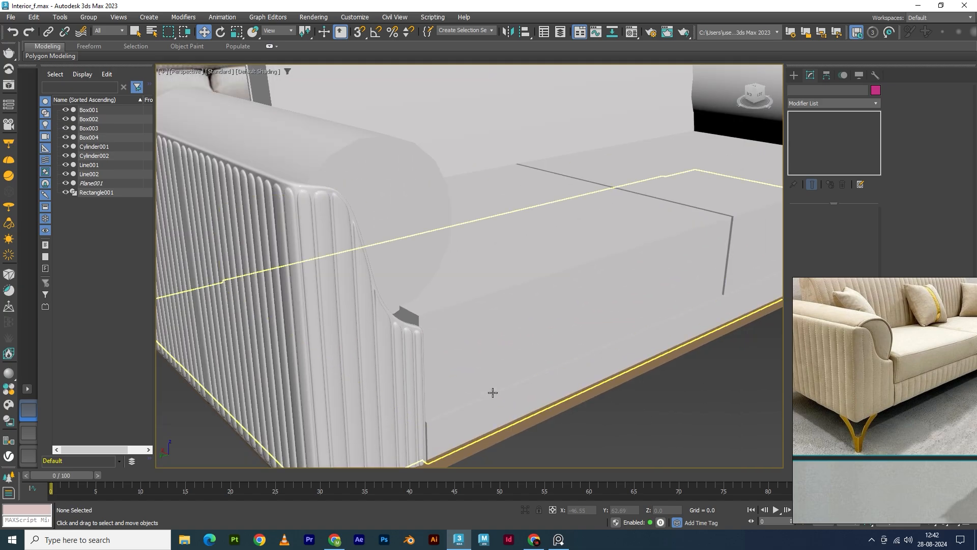
Turn off the side panel's OpenSubdiv and Symmetry modifiers and edit its Edit Poly polygons with edges displayed
click(388, 367)
alt+middle_drag(515, 366, 537, 350)
scroll(524, 353, up, 3)
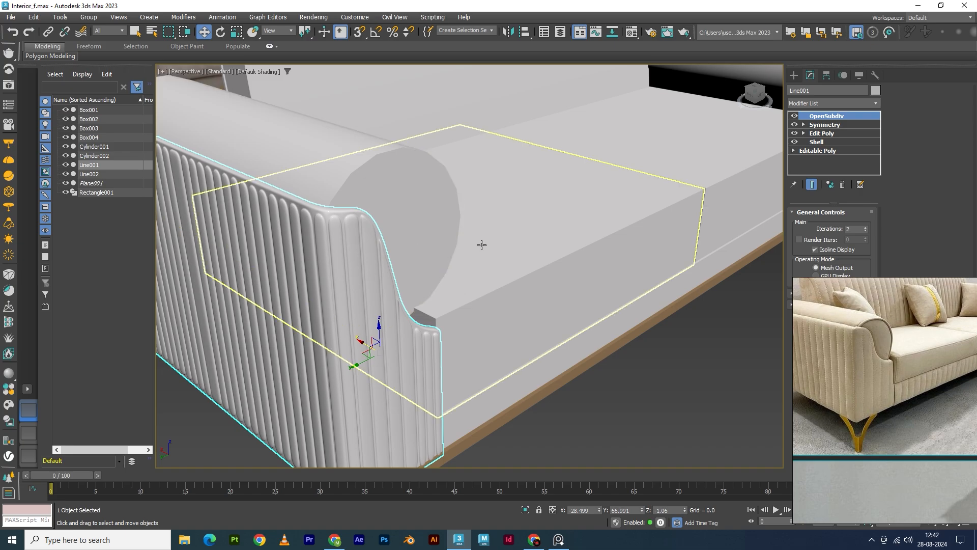
click(794, 116)
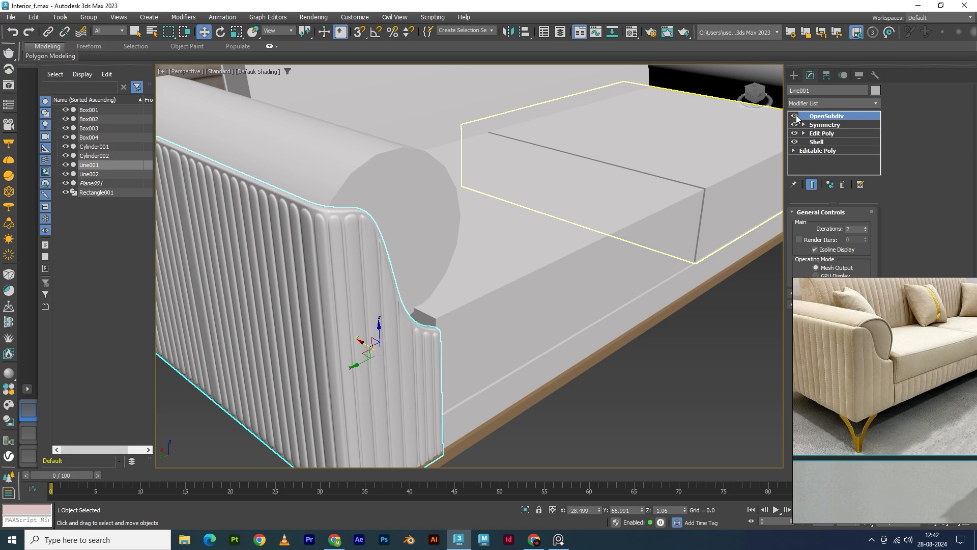
click(818, 134)
alt+middle_drag(367, 330, 407, 328)
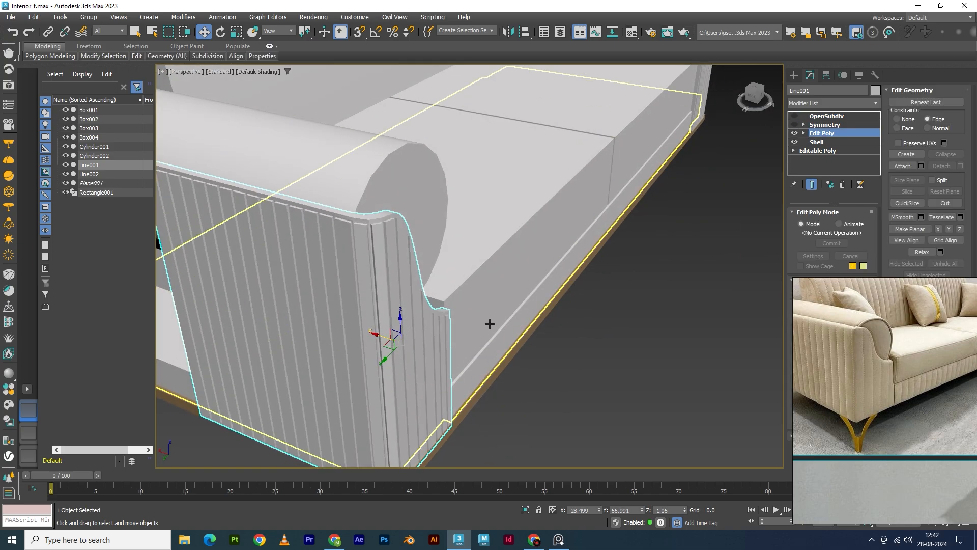
key(4)
mouse_move(427, 300)
middle_down()
mouse_move(490, 311)
mouse_move(456, 332)
middle_up()
key(F4)
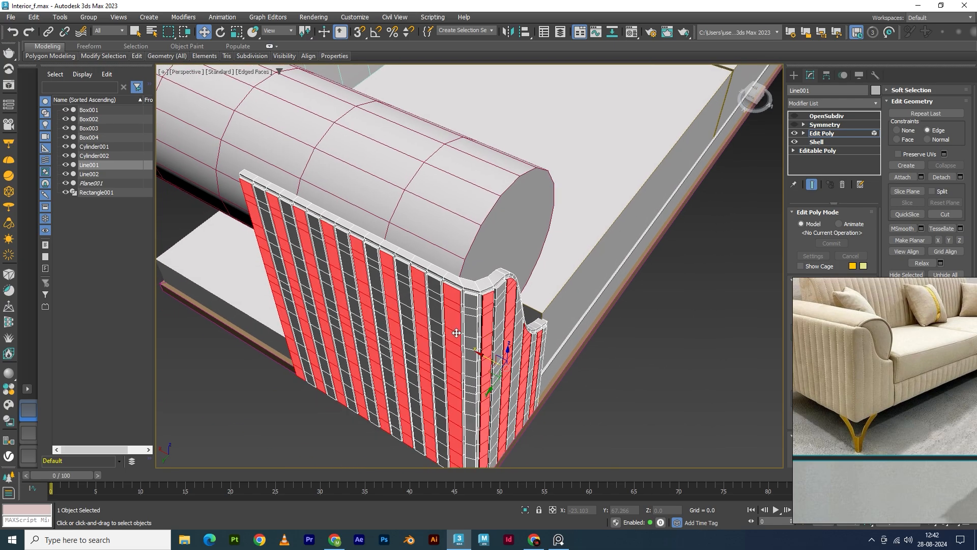
Insert a SwiftLoop edge loop across the side panel's strips, just below their upper ends
scroll(456, 323, up, 2)
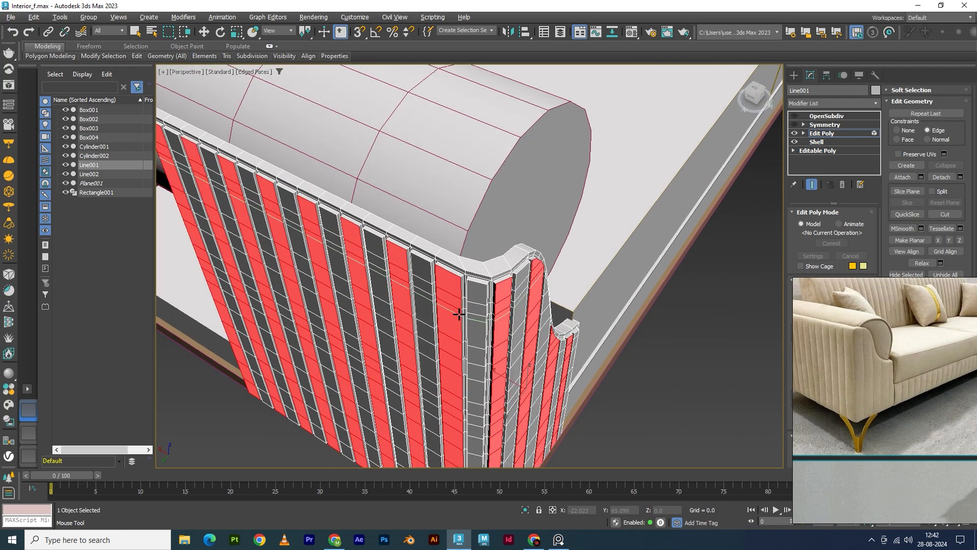
scroll(457, 281, up, 1)
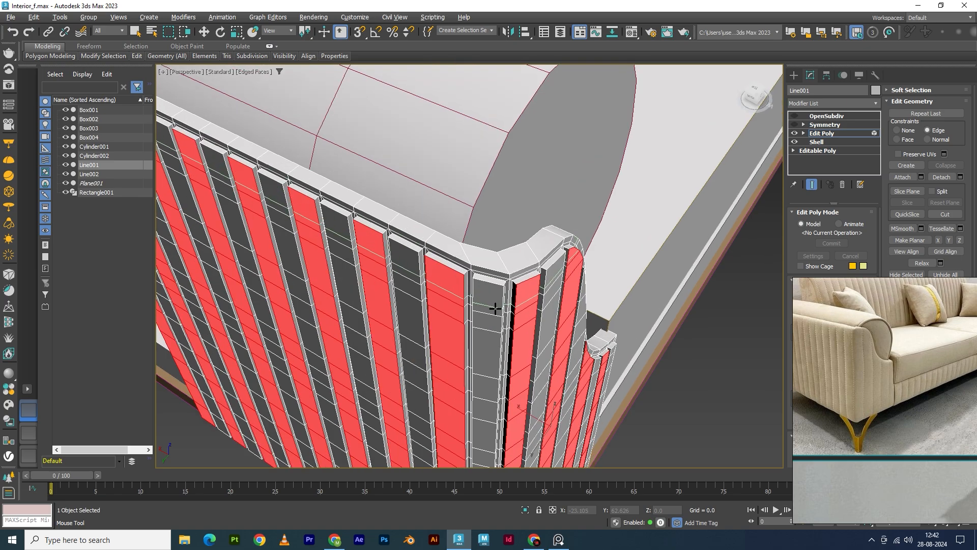
scroll(476, 309, up, 1)
alt+middle_drag(477, 309, 473, 305)
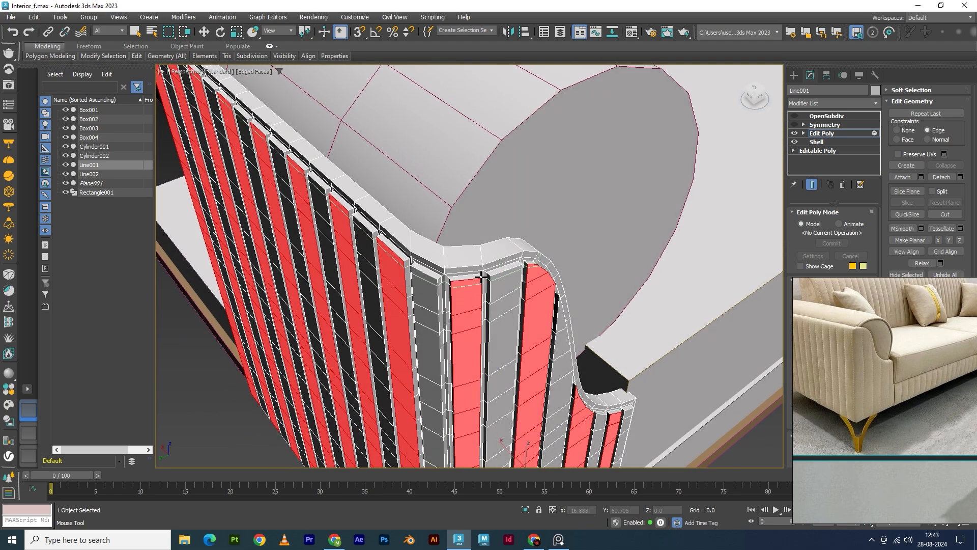
click(455, 286)
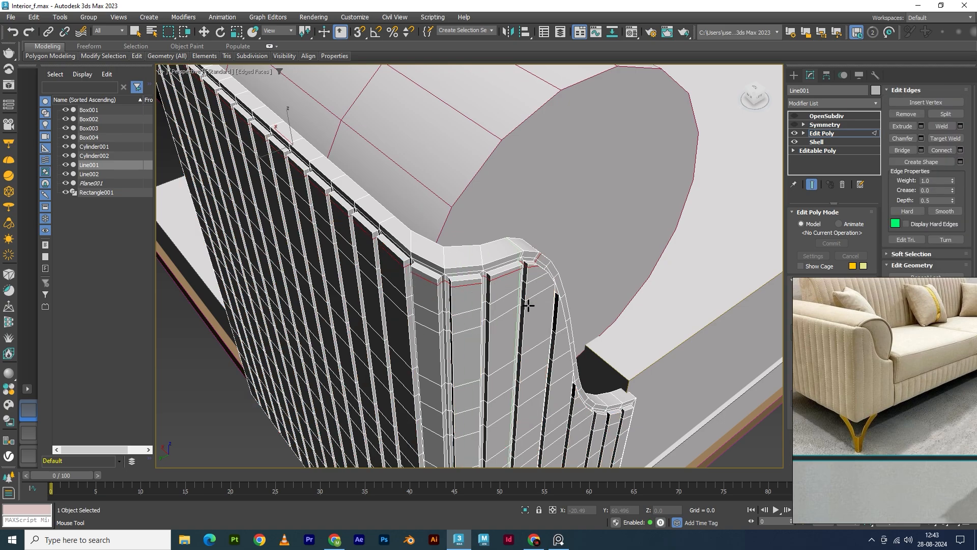
Insert another SwiftLoop edge loop across the strips close to the panel's lower edge
scroll(540, 291, down, 5)
middle_drag(503, 437, 541, 312)
scroll(529, 364, up, 5)
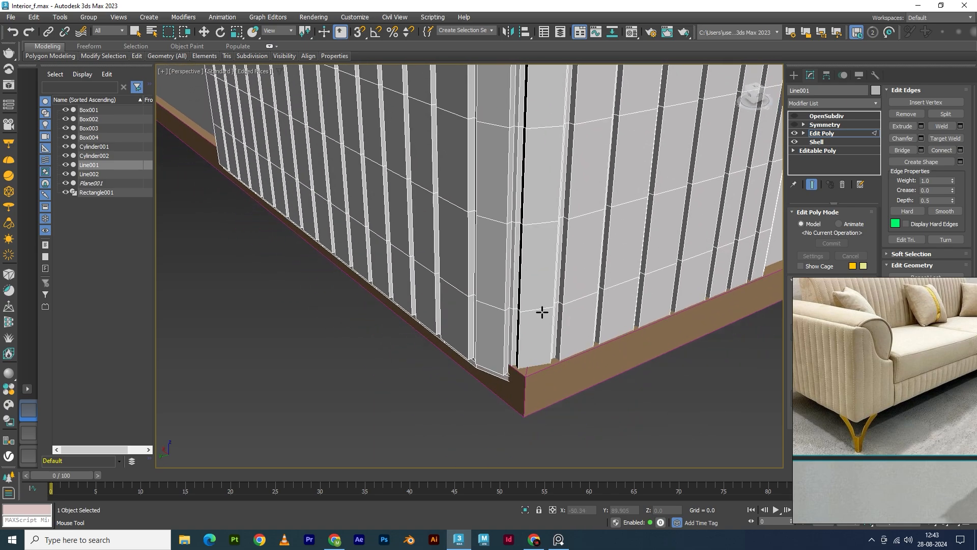
click(475, 360)
key(w)
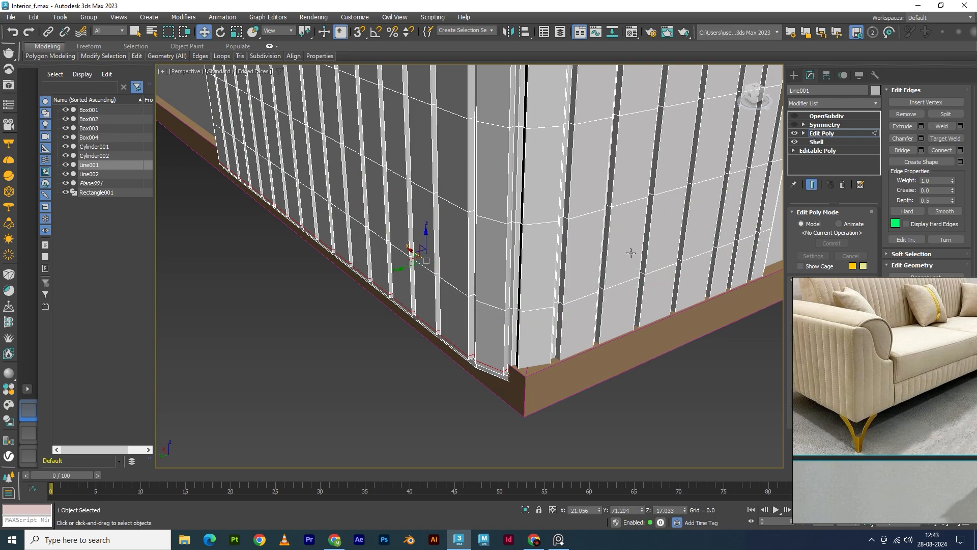
Leave edge editing, turn the panel's OpenSubdiv smoothing back on, and hide the edge display
click(816, 133)
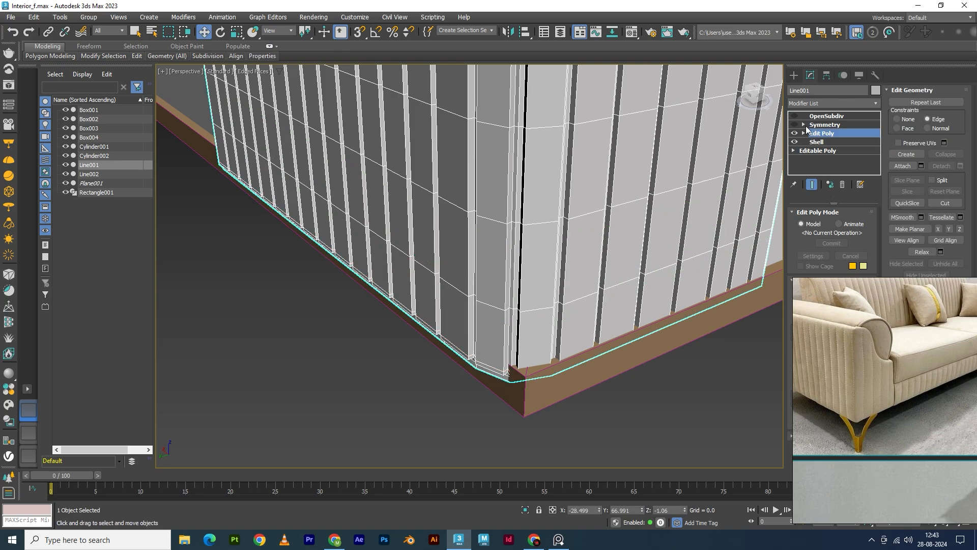
click(795, 116)
scroll(535, 388, down, 3)
alt+middle_drag(535, 388, 595, 353)
key(F4)
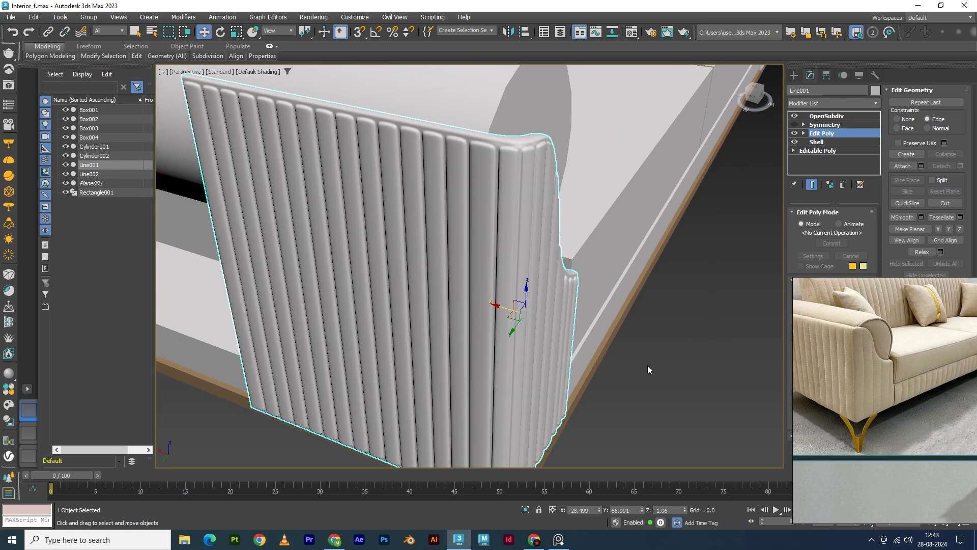
Examine the smoothed upper ends of the channels on the panel's curved front face
click(647, 365)
alt+middle_drag(572, 294, 508, 369)
scroll(449, 305, up, 4)
alt+middle_drag(434, 293, 398, 349)
scroll(407, 341, down, 3)
Turn off OpenSubdiv on the side panel and return to its Edit Poly modifier with edges displayed
click(397, 349)
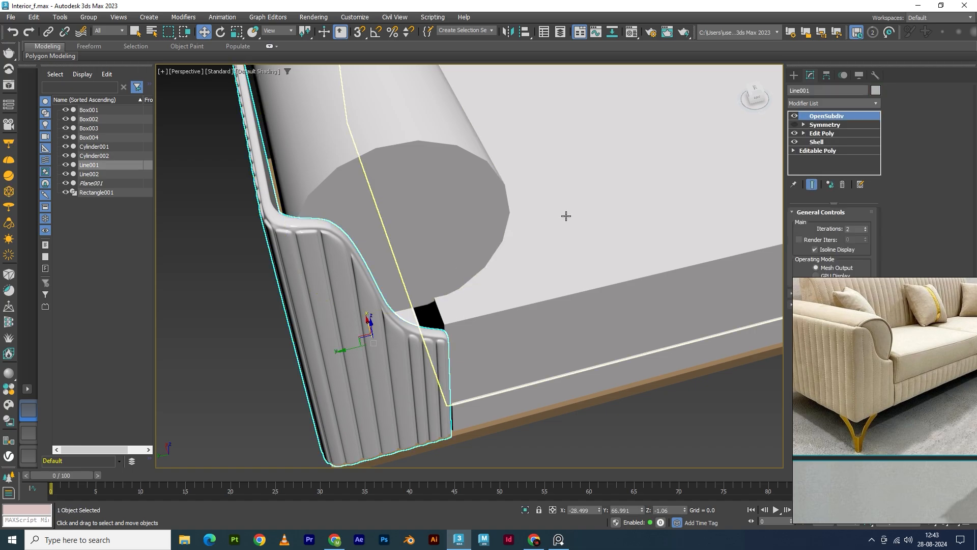
click(795, 116)
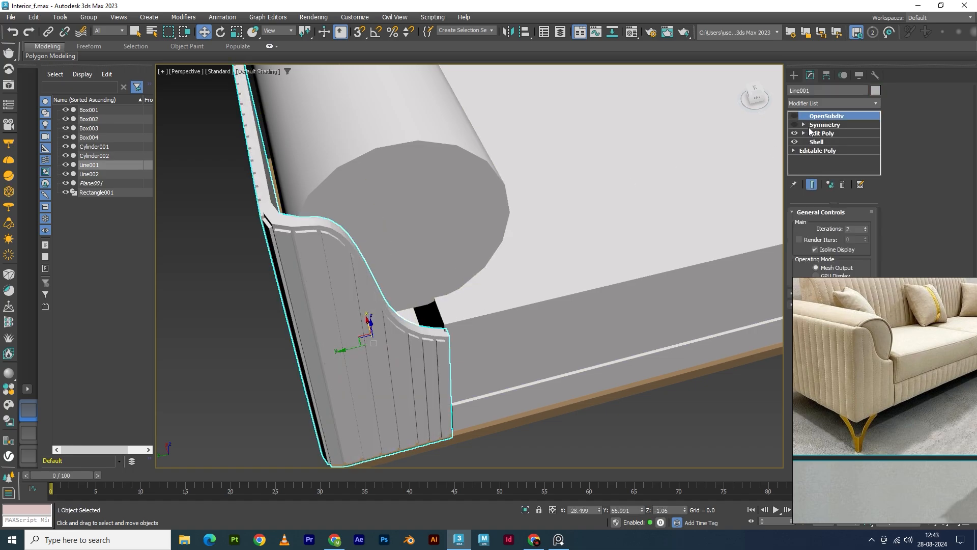
click(818, 134)
key(F4)
scroll(440, 316, up, 4)
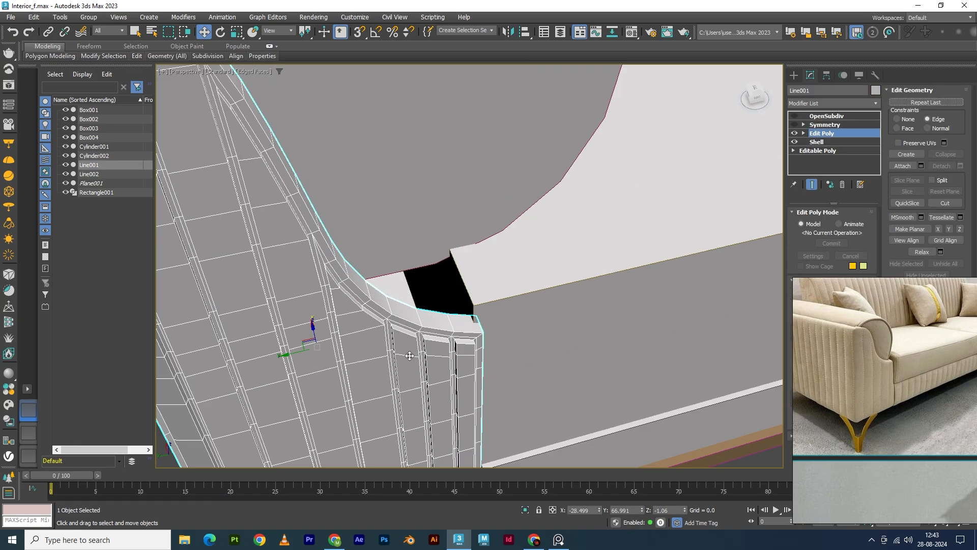
scroll(440, 317, up, 2)
alt+drag(401, 315, 393, 306)
alt+middle_drag(392, 306, 380, 226)
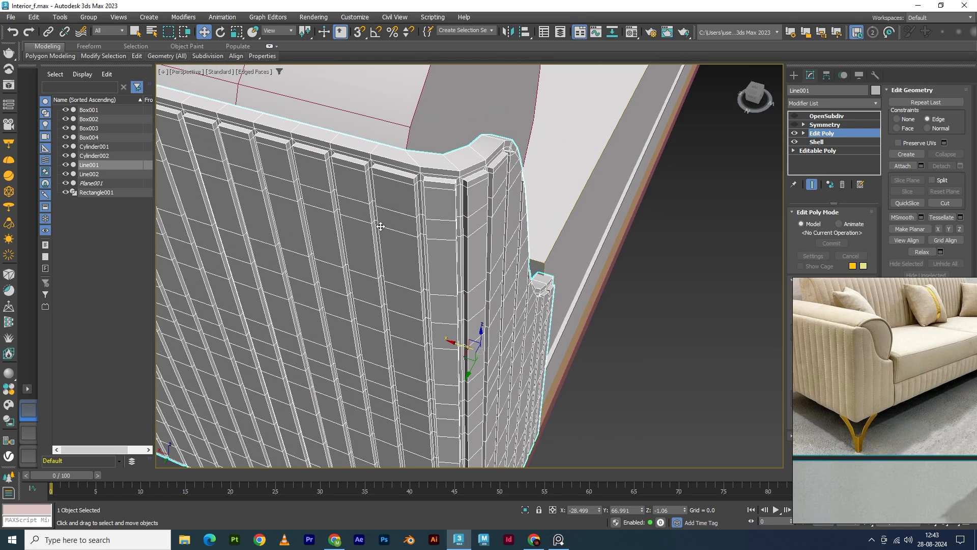
Insert a SwiftLoop edge loop along the outer band of the panel's top rim, above the strips
scroll(443, 186, up, 3)
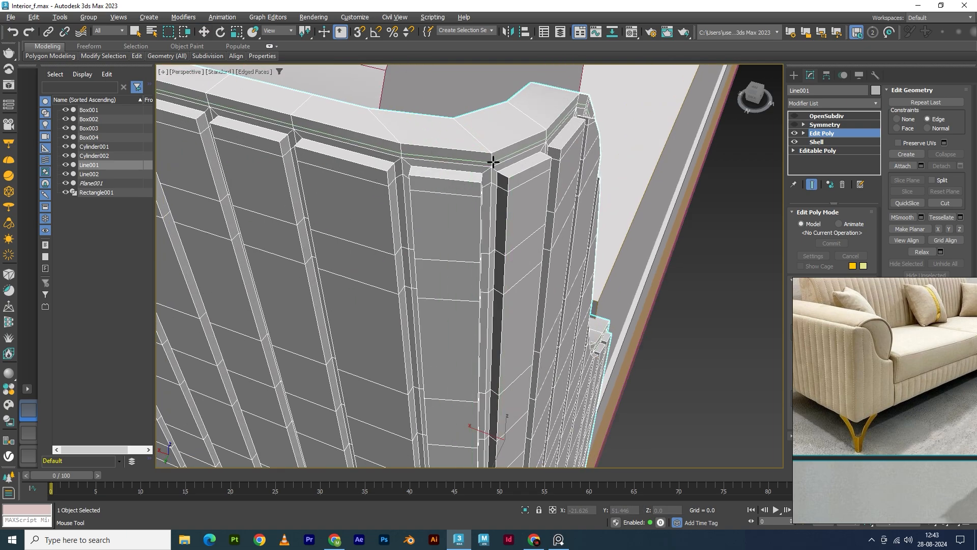
key(2)
double_click(448, 156)
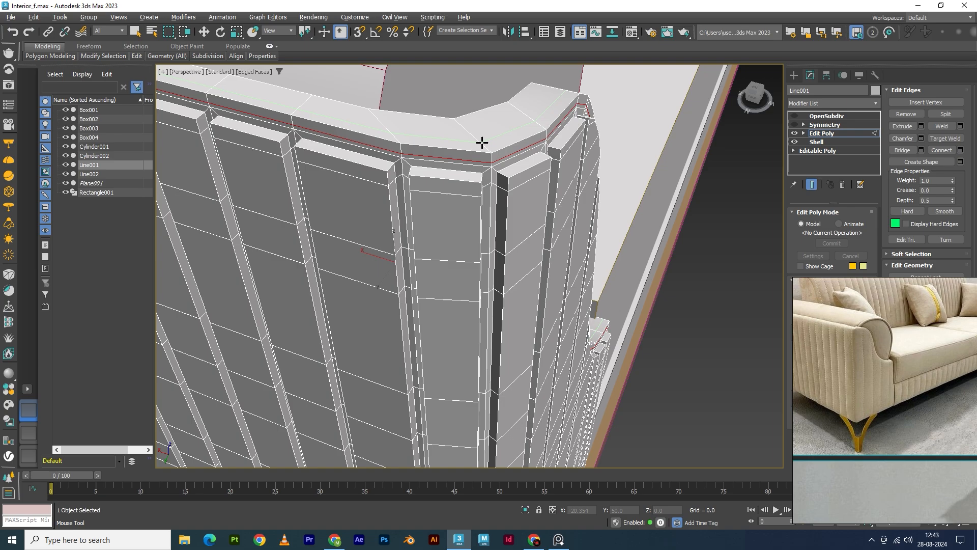
key(w)
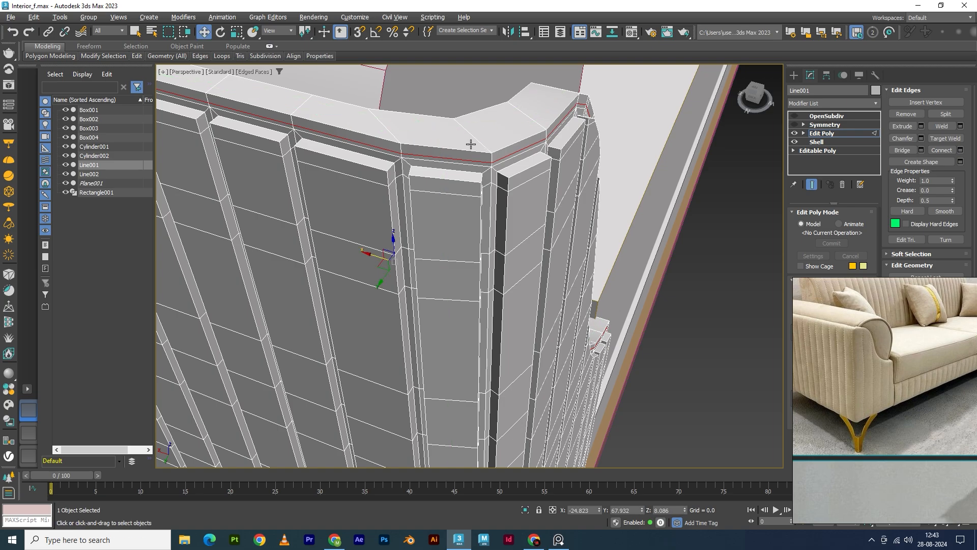
Leave edge editing and turn on OpenSubdiv to check the smoothed top rim around the panel
click(813, 133)
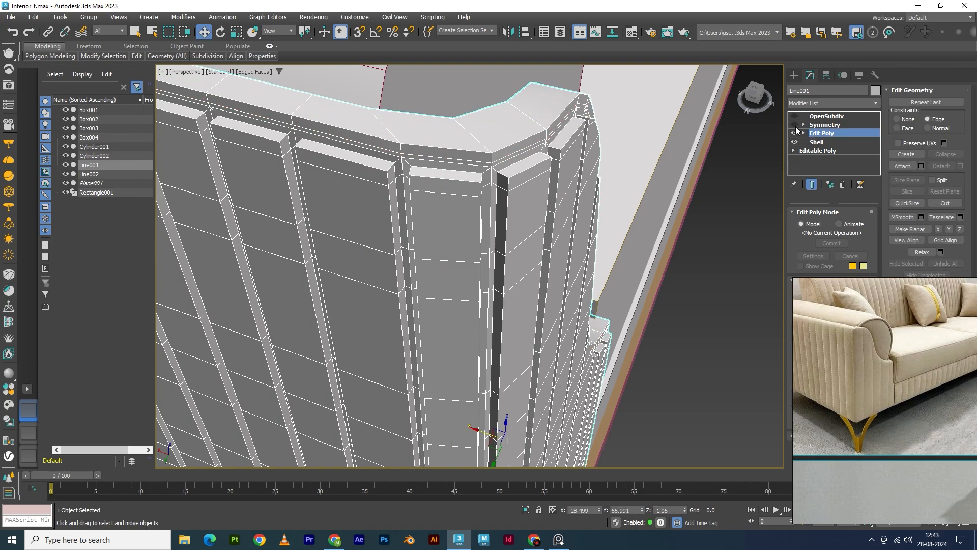
click(794, 117)
alt+middle_drag(657, 310, 436, 287)
scroll(481, 310, down, 3)
scroll(289, 264, up, 3)
scroll(289, 263, down, 5)
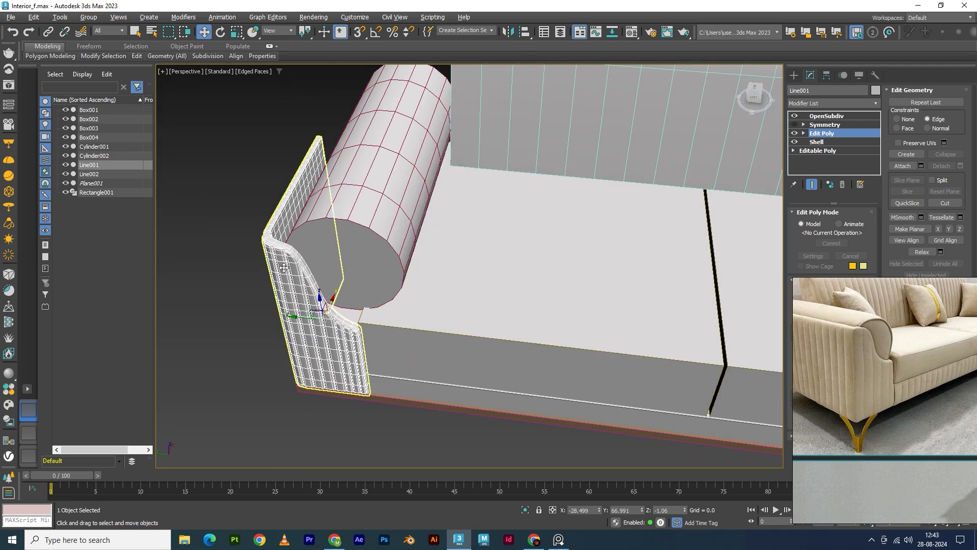
Isolate the channelled side panel and turn off its OpenSubdiv to expose the base mesh
key(alt+q)
alt+middle_drag(287, 271, 388, 227)
scroll(407, 213, up, 4)
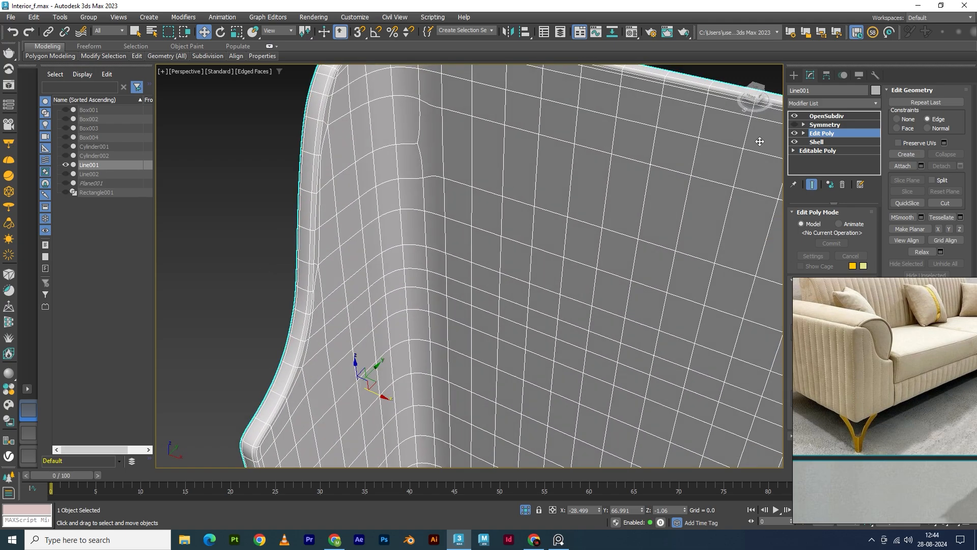
click(794, 116)
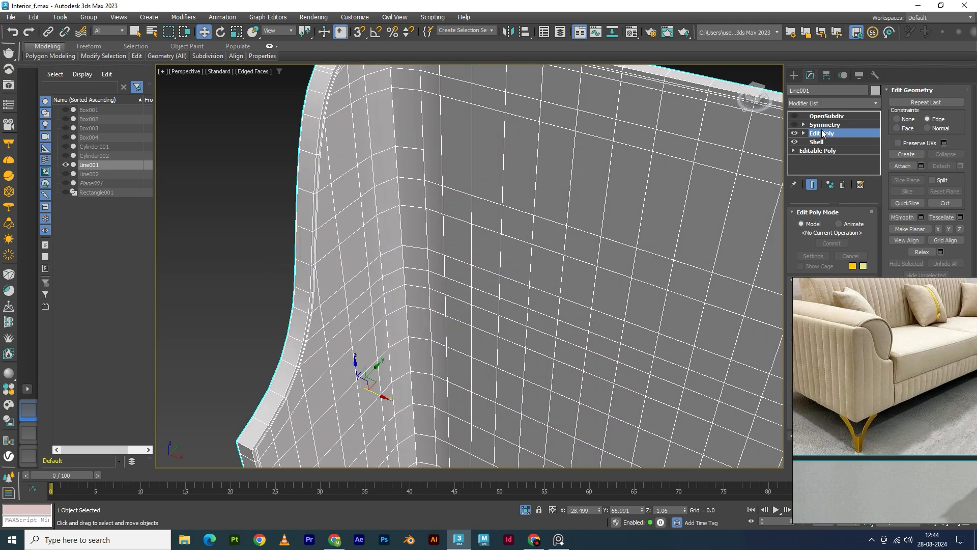
Insert a SwiftLoop edge loop lengthwise across the upper part of the panel's flat inner face
alt+middle_drag(512, 241, 445, 225)
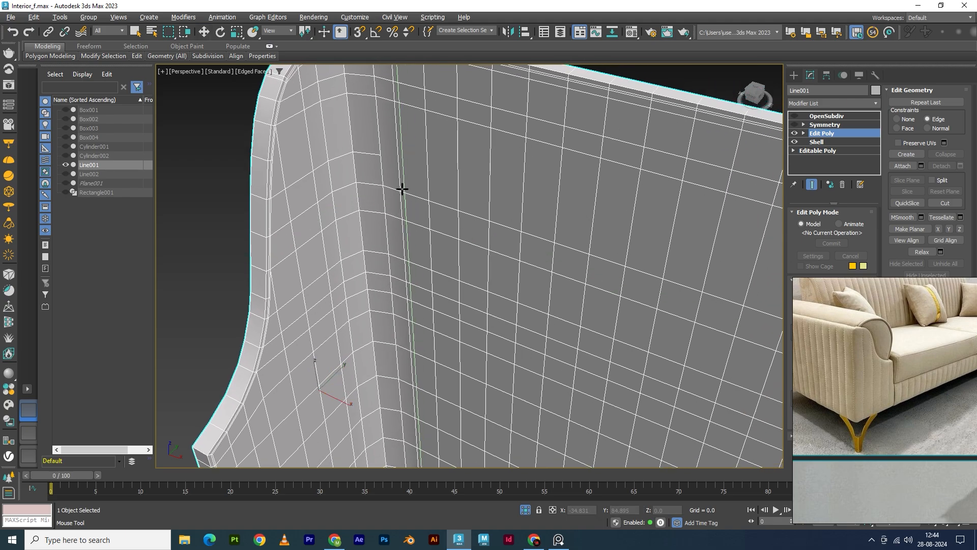
scroll(437, 183, down, 5)
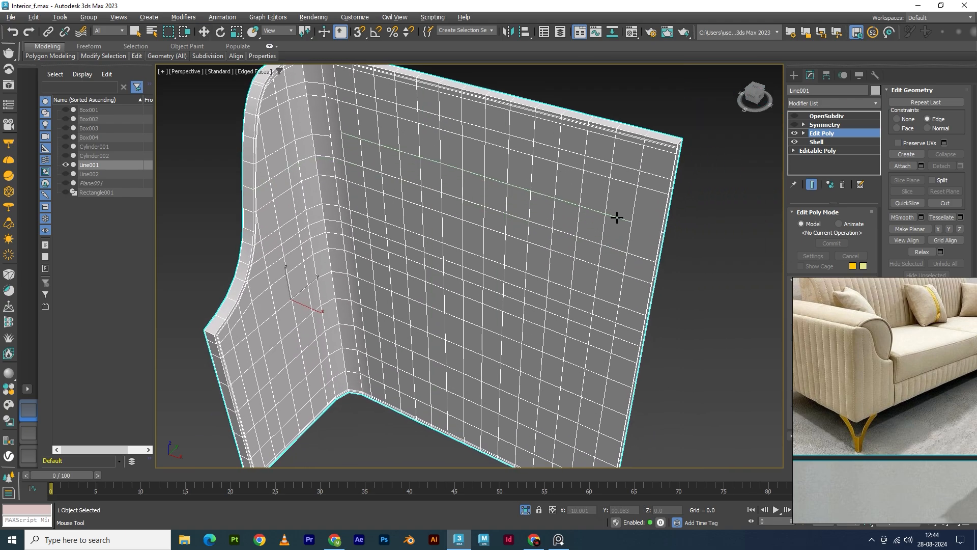
click(614, 222)
key(w)
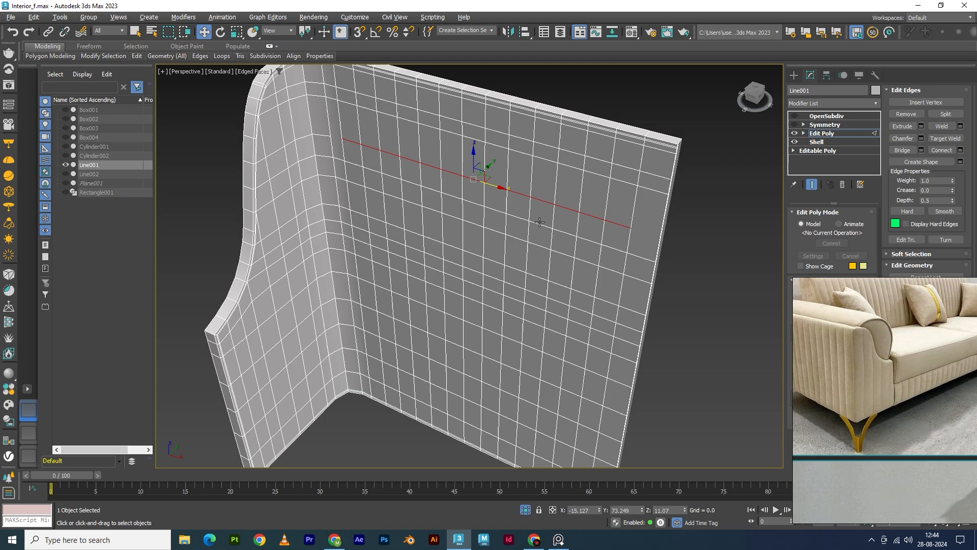
Connect the end vertices of the new inner-face edge loop to the neighbouring vertices at both of its ends
scroll(360, 174, up, 5)
key(1)
click(310, 84)
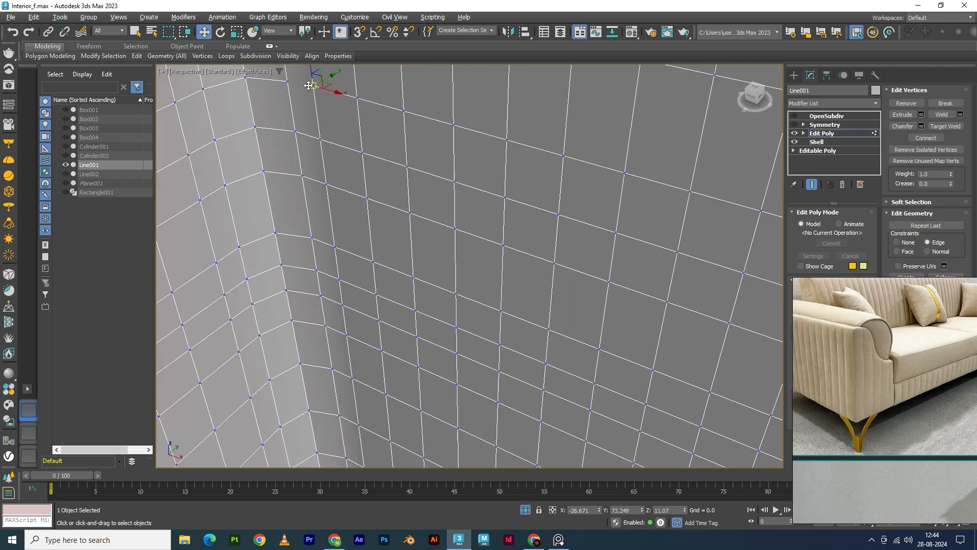
right_click(288, 126)
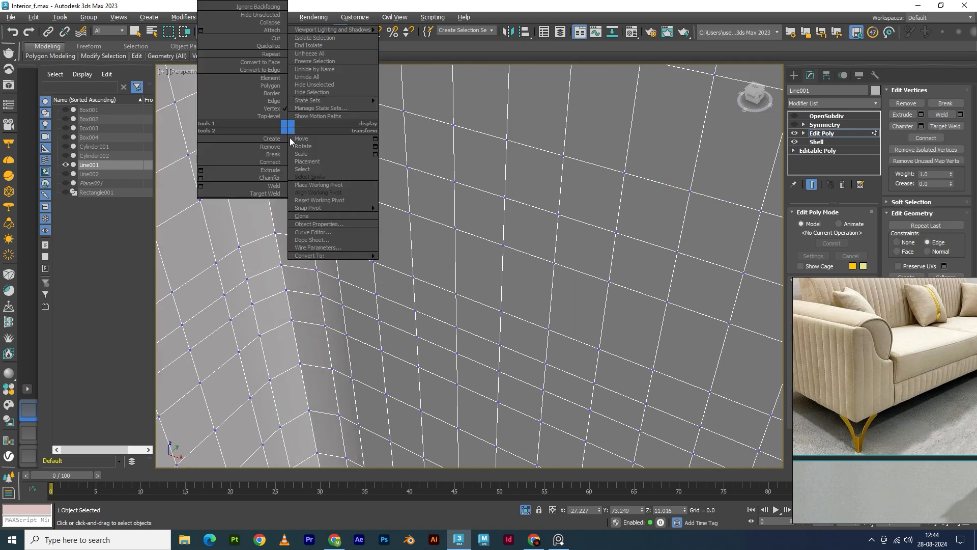
click(269, 162)
scroll(267, 114, down, 2)
middle_drag(484, 189, 384, 145)
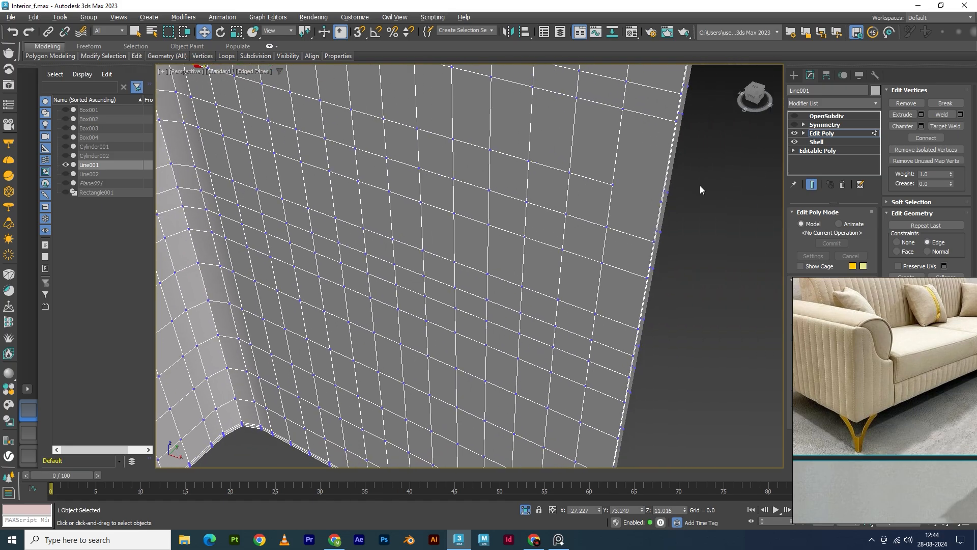
click(614, 186)
alt+middle_drag(614, 186, 588, 230)
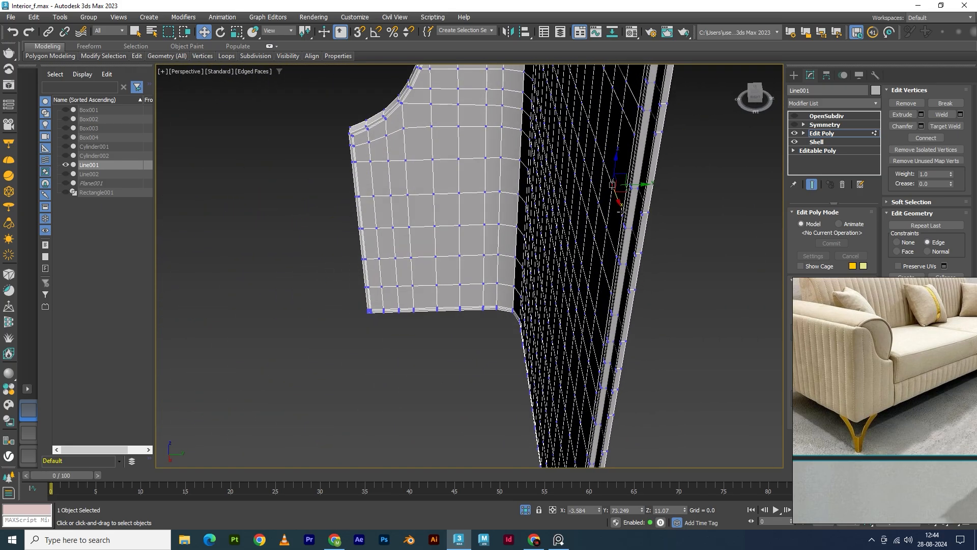
right_click(619, 213)
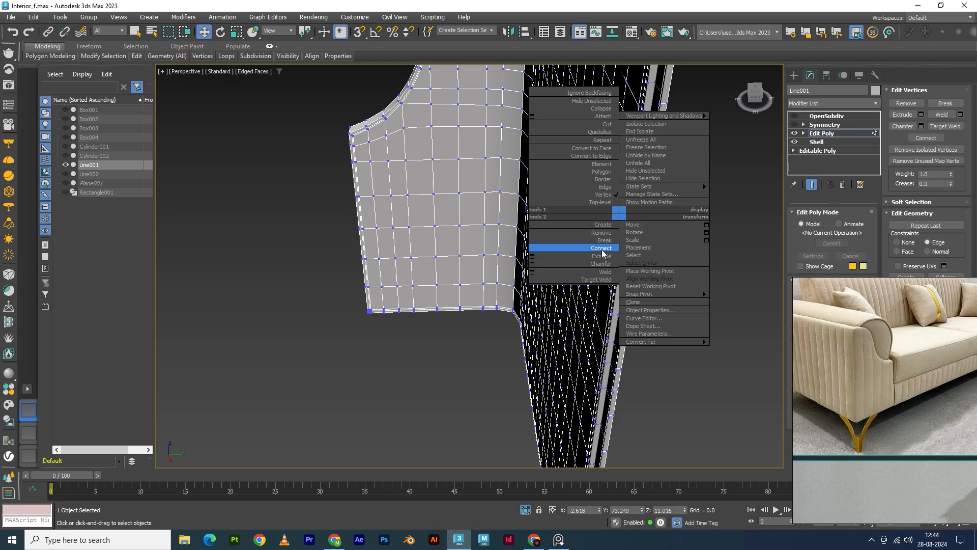
click(602, 249)
Remove the extra edge loop running just below the top rim on the panel's inner face
alt+middle_drag(602, 253, 587, 253)
alt+middle_drag(423, 215, 428, 205)
scroll(411, 174, up, 3)
mouse_move(427, 165)
middle_down()
mouse_move(377, 233)
mouse_move(416, 225)
middle_up()
scroll(329, 152, up, 6)
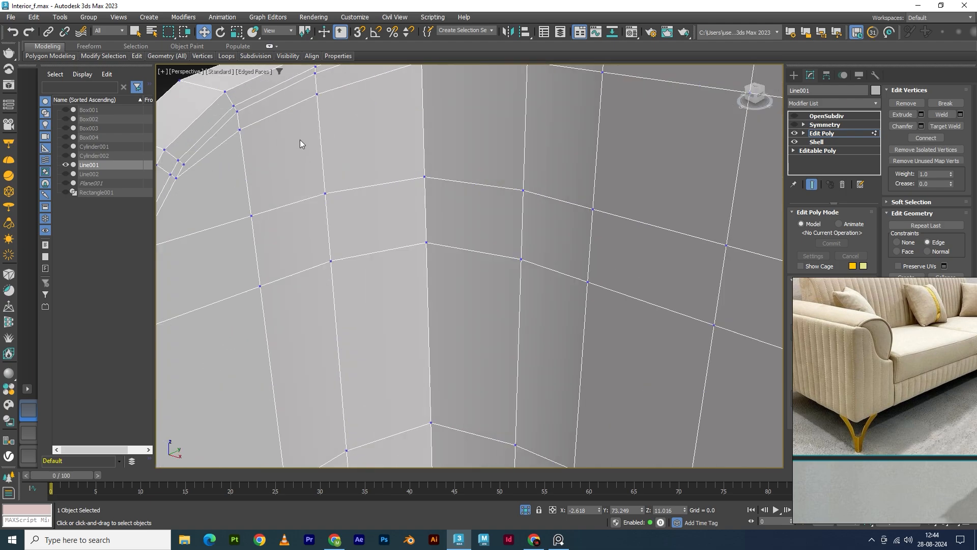
scroll(291, 187, down, 3)
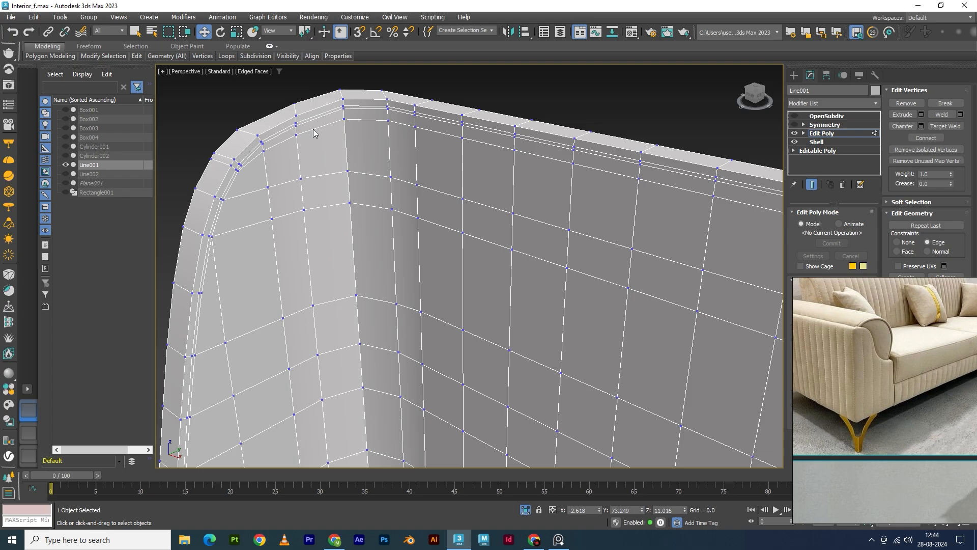
key(2)
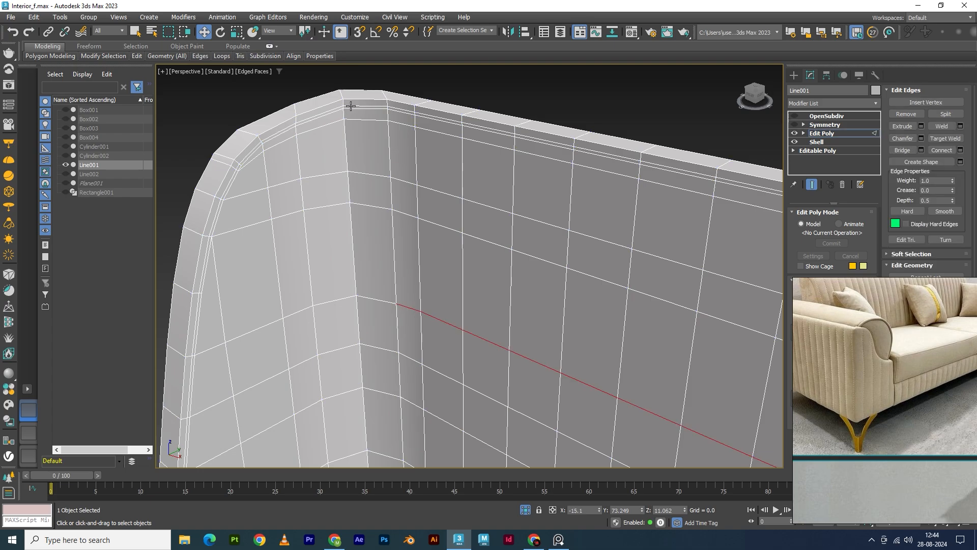
double_click(350, 106)
key(ctrl+d)
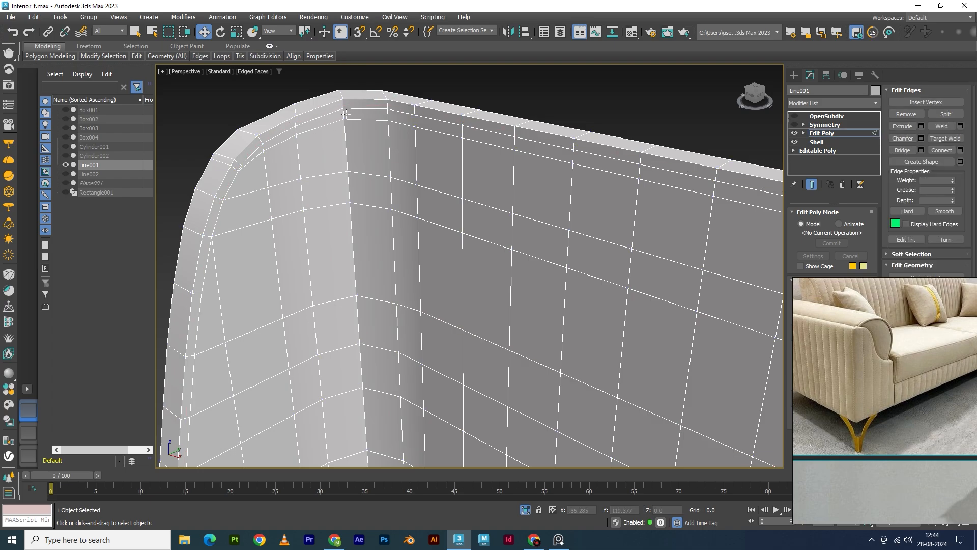
Examine the edge flow around the panel's top rim and curved front corner from the inner and outer sides
scroll(346, 114, up, 2)
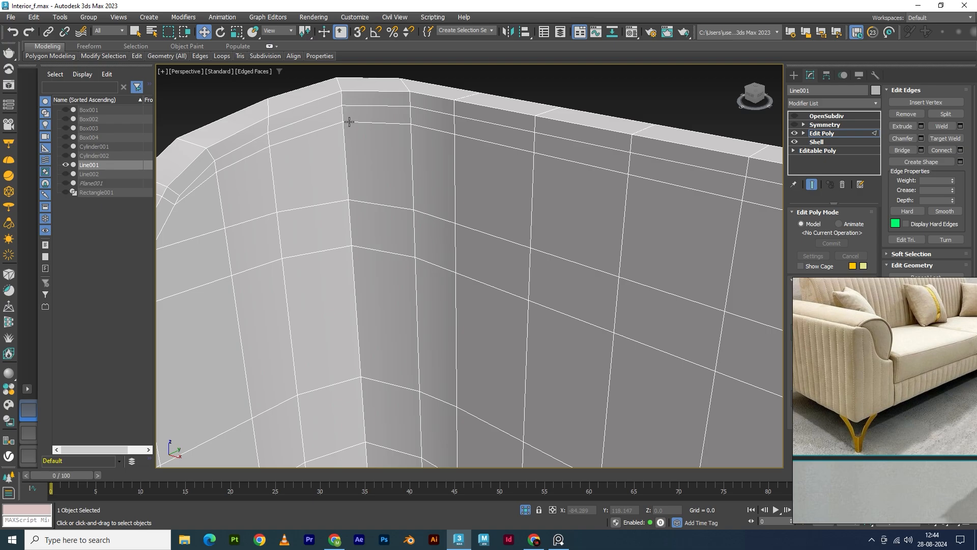
scroll(327, 177, down, 1)
alt+middle_drag(235, 225, 327, 209)
scroll(327, 210, down, 4)
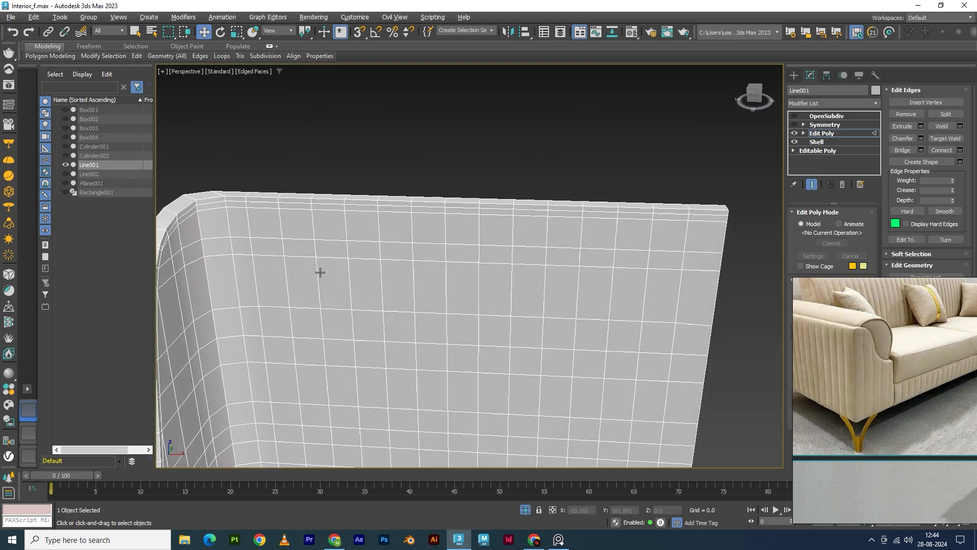
alt+middle_drag(321, 273, 424, 231)
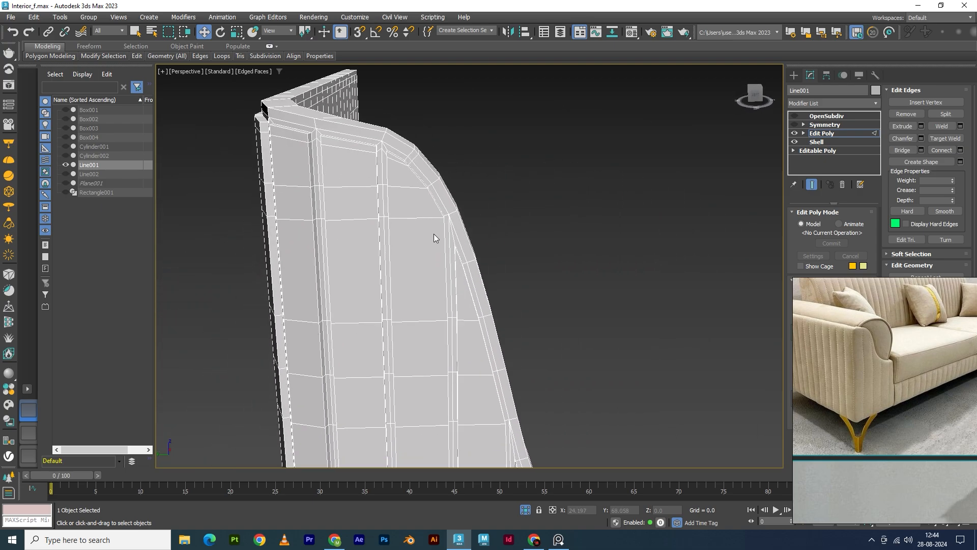
alt+middle_drag(497, 245, 299, 248)
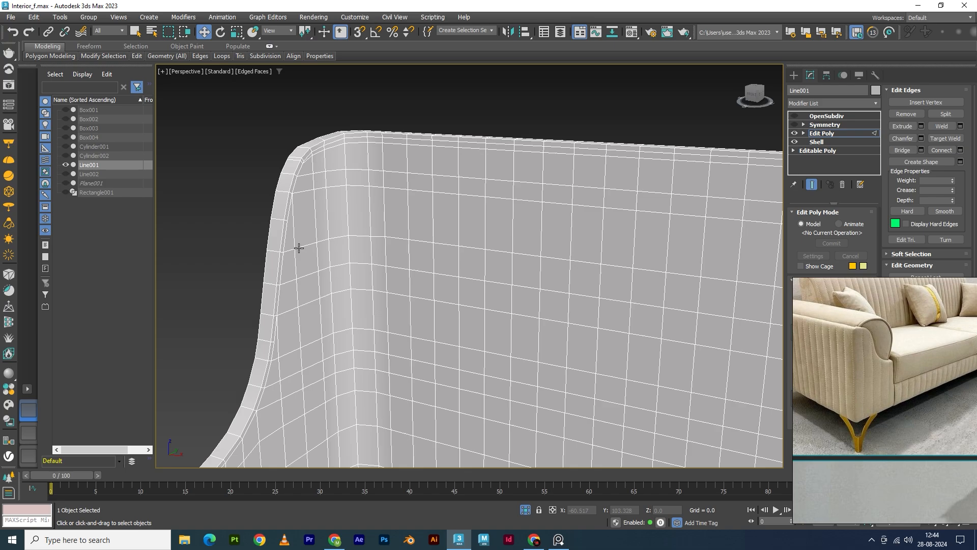
alt+middle_drag(298, 248, 362, 248)
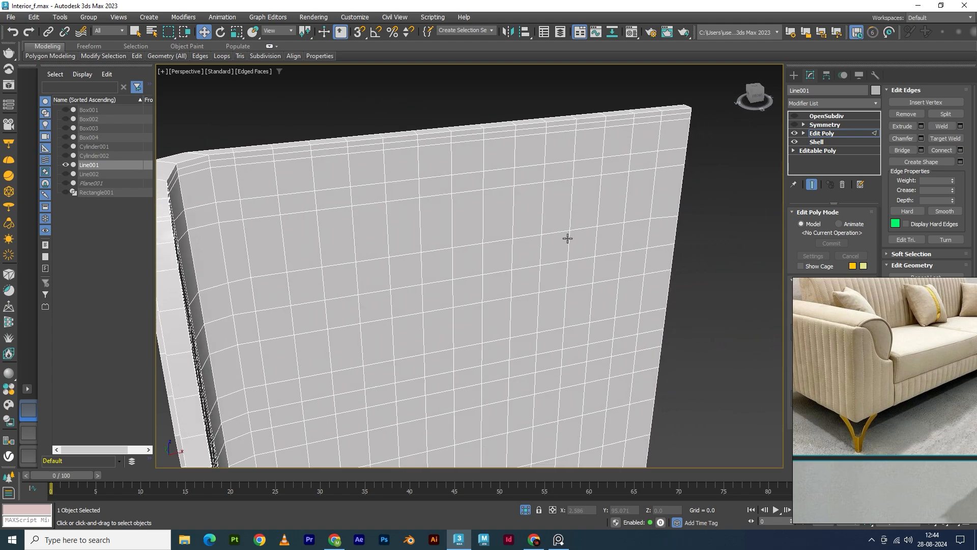
Leave edge editing, turn on OpenSubdiv and Symmetry for the panel, and display it shaded without edges
click(822, 133)
scroll(489, 230, down, 5)
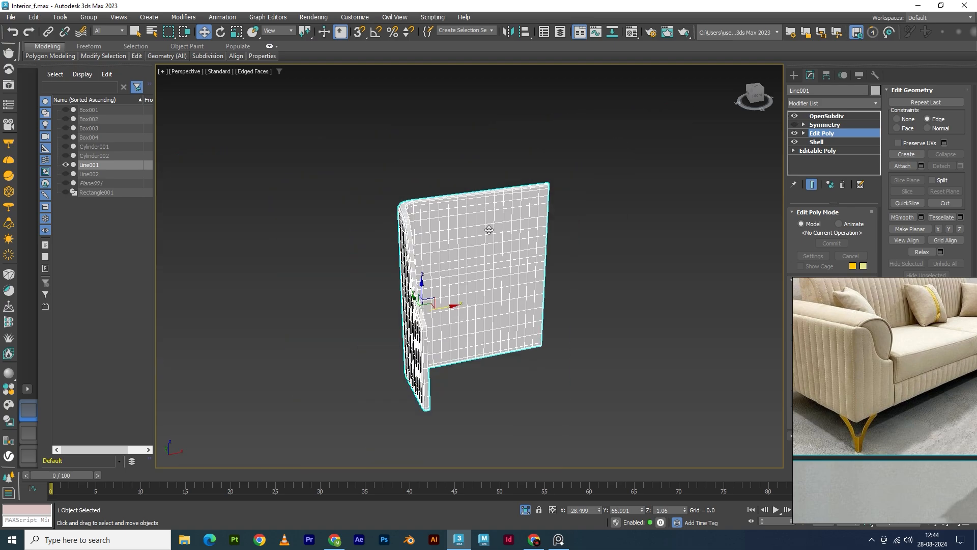
click(794, 125)
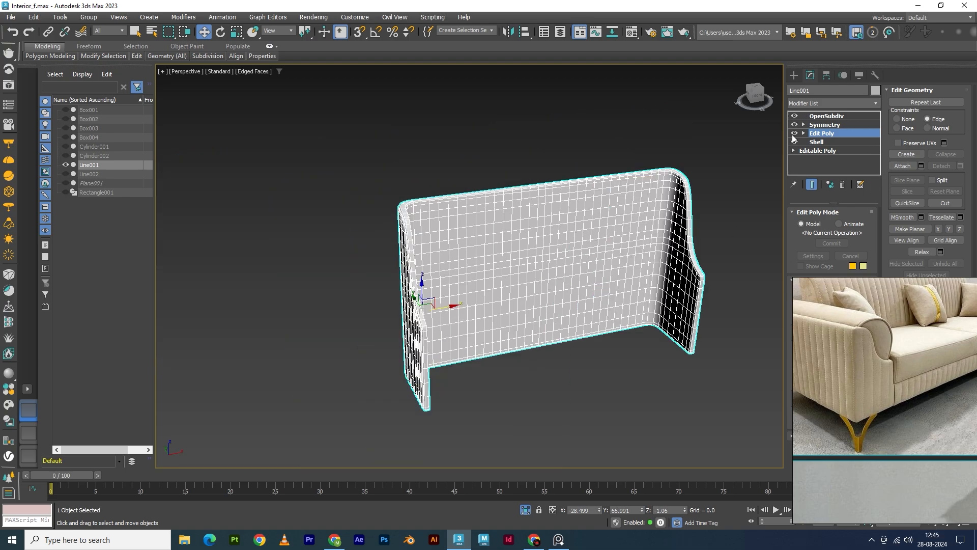
click(588, 377)
mouse_move(588, 377)
alt+middle_down()
mouse_move(629, 368)
mouse_move(564, 353)
mouse_move(677, 343)
mouse_move(667, 356)
alt+middle_up()
key(F4)
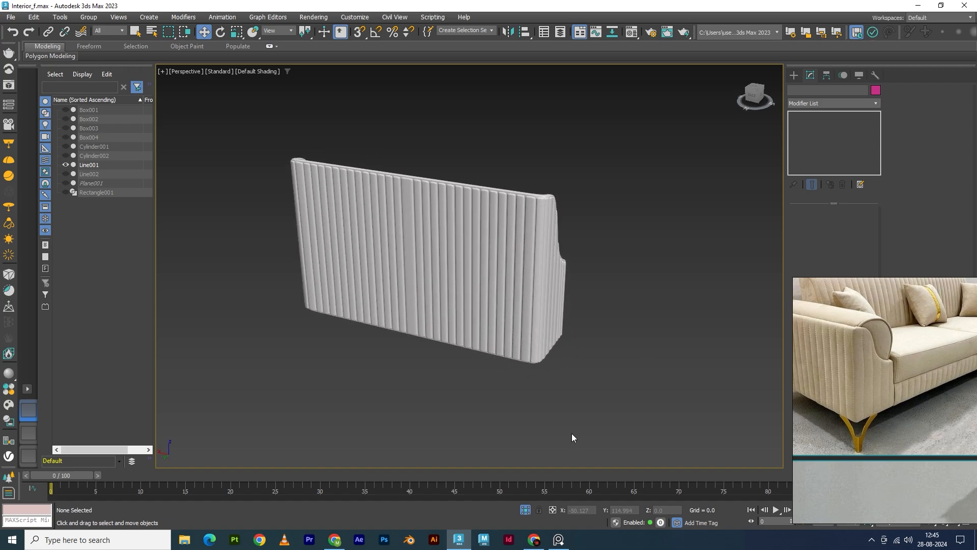
Exit isolation and examine the smoothed channelled side panels on the whole sofa
click(525, 509)
scroll(358, 368, down, 4)
alt+middle_drag(361, 370, 473, 378)
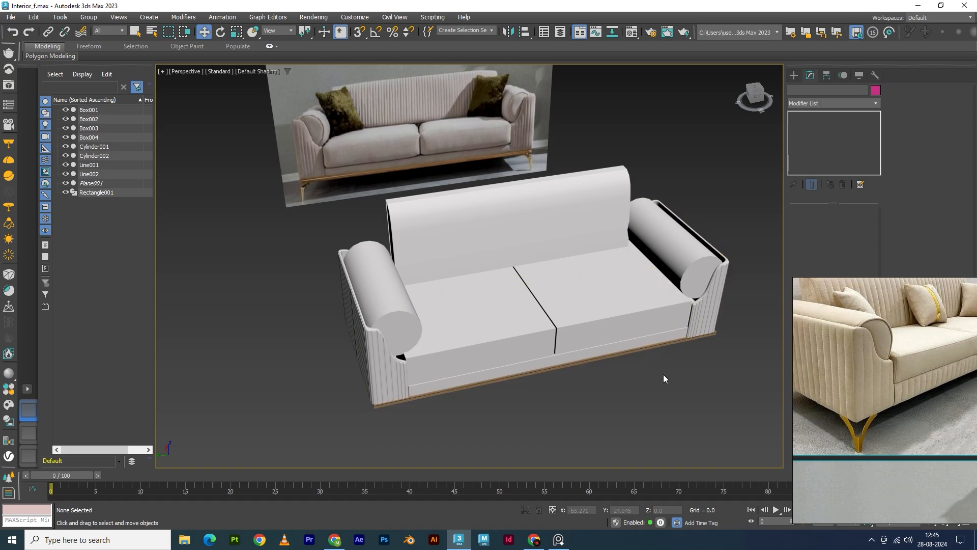
alt+middle_drag(611, 420, 529, 393)
scroll(517, 319, up, 6)
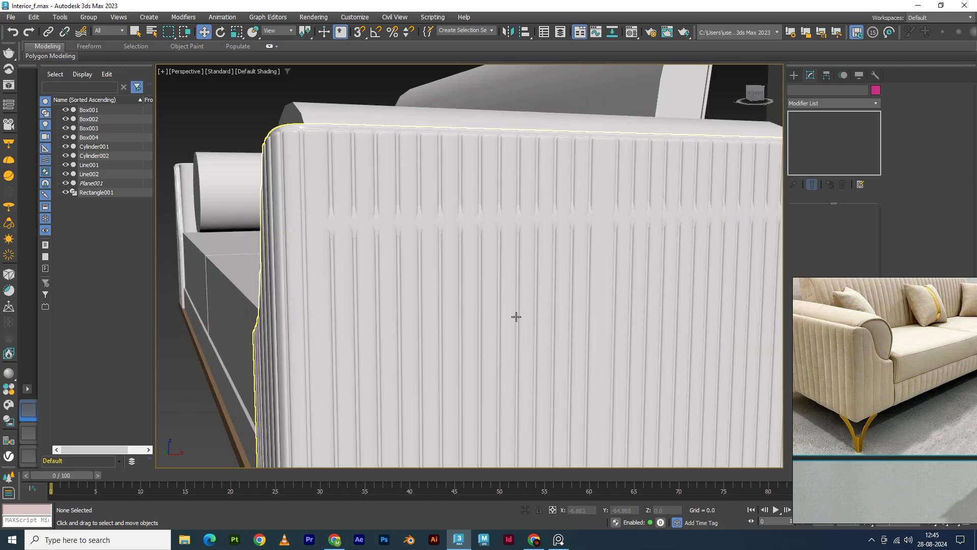
scroll(492, 332, down, 5)
scroll(589, 307, up, 2)
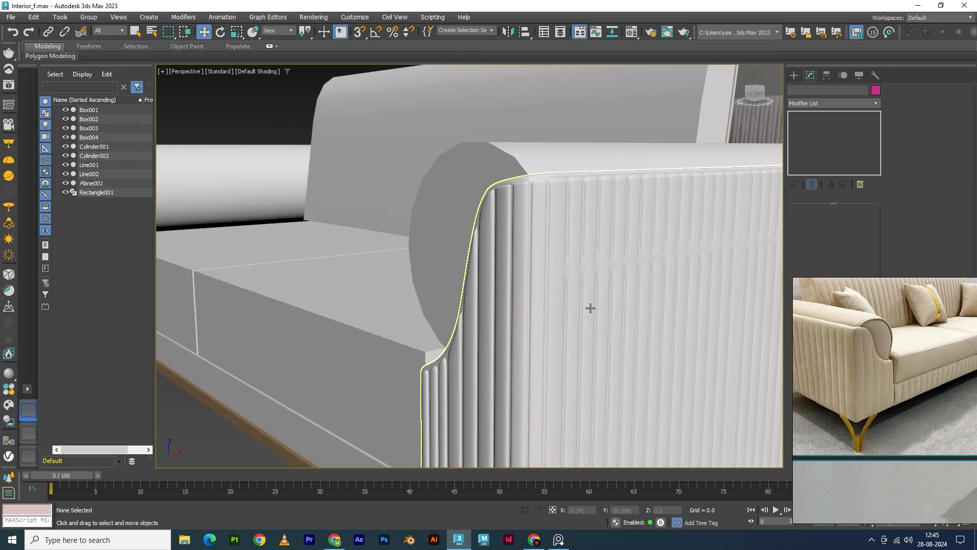
click(589, 308)
scroll(486, 308, down, 5)
alt+middle_drag(487, 307, 407, 317)
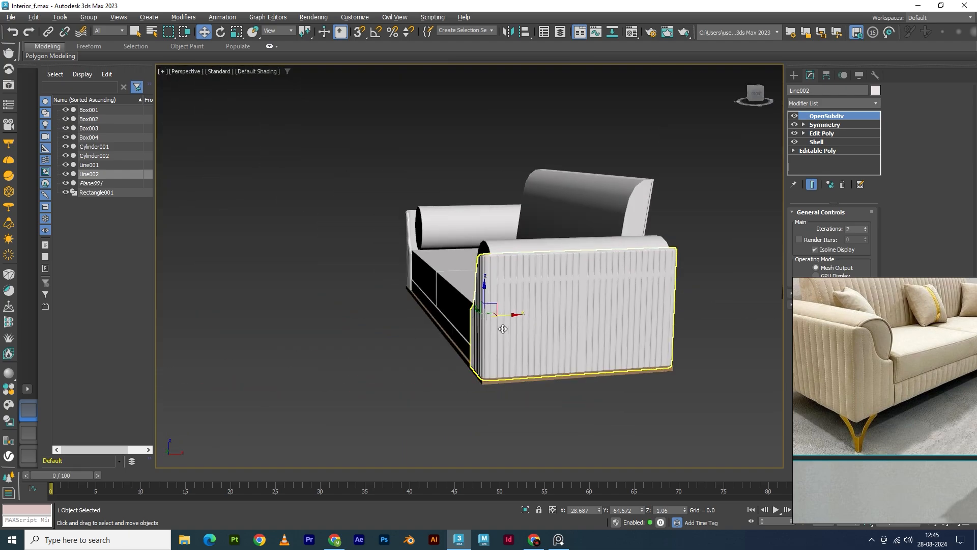
scroll(501, 327, up, 4)
scroll(447, 322, down, 4)
Shift the armrest cylinder beside the second side panel slightly inward to Y -61.04, then deselect it
click(480, 164)
scroll(680, 232, up, 3)
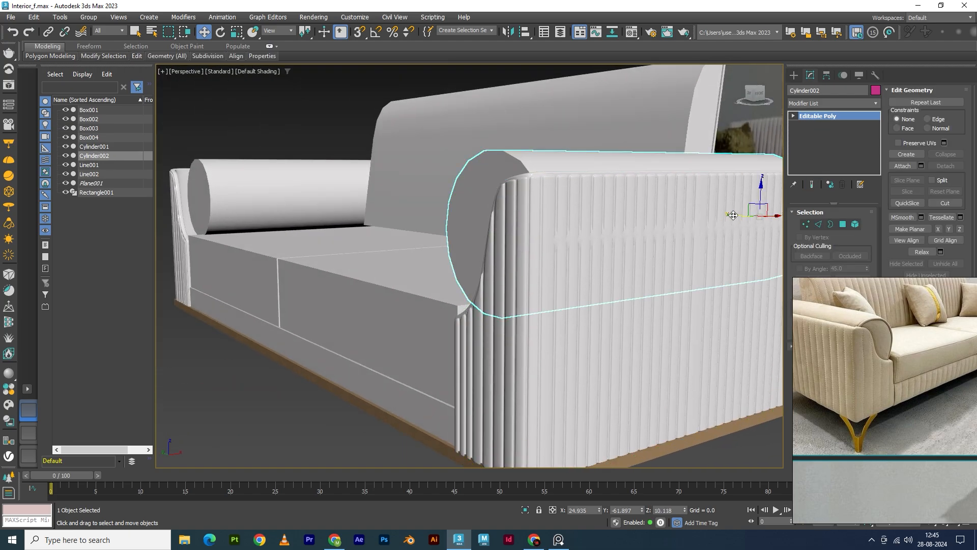
drag(732, 215, 729, 215)
scroll(730, 215, down, 5)
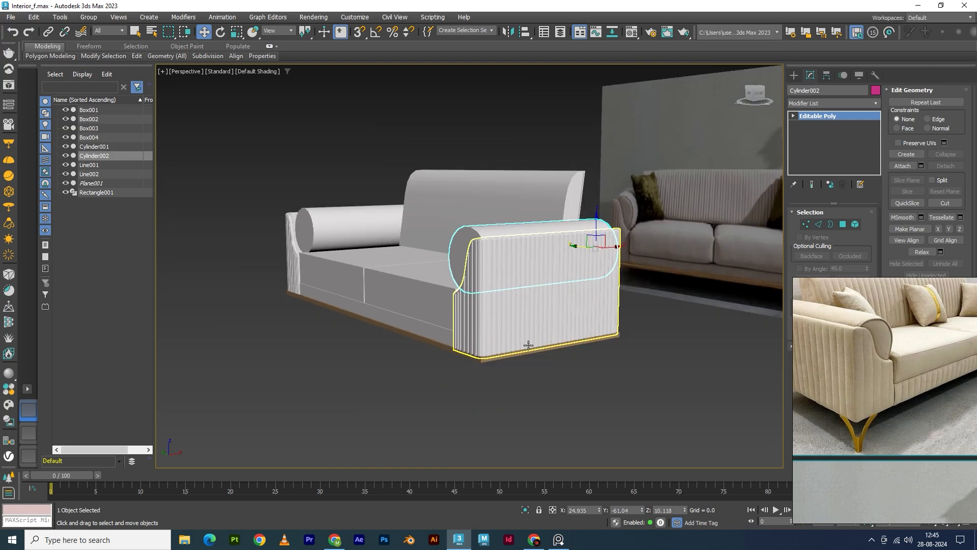
click(432, 377)
Assign the brown 03 - Default material to both side panels, the seat cushions, the backrest and the base
alt+middle_drag(431, 377, 499, 381)
alt+middle_drag(325, 368, 402, 305)
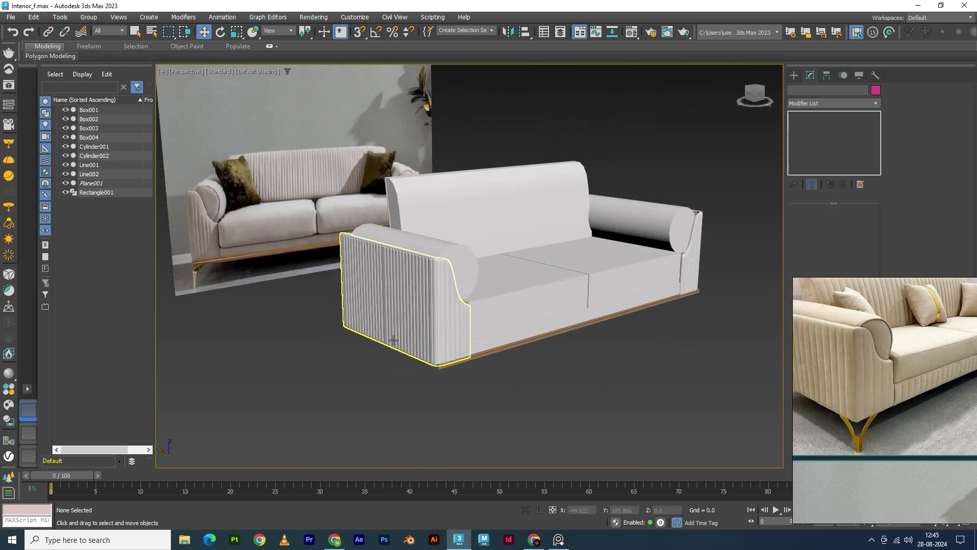
click(402, 305)
ctrl+click(632, 278)
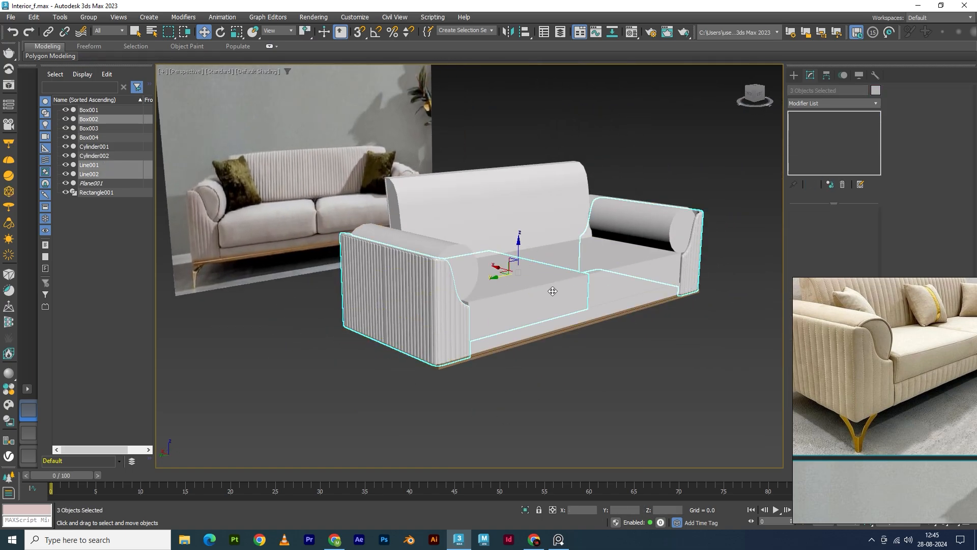
ctrl+click(615, 282)
ctrl+click(542, 225)
ctrl+click(511, 331)
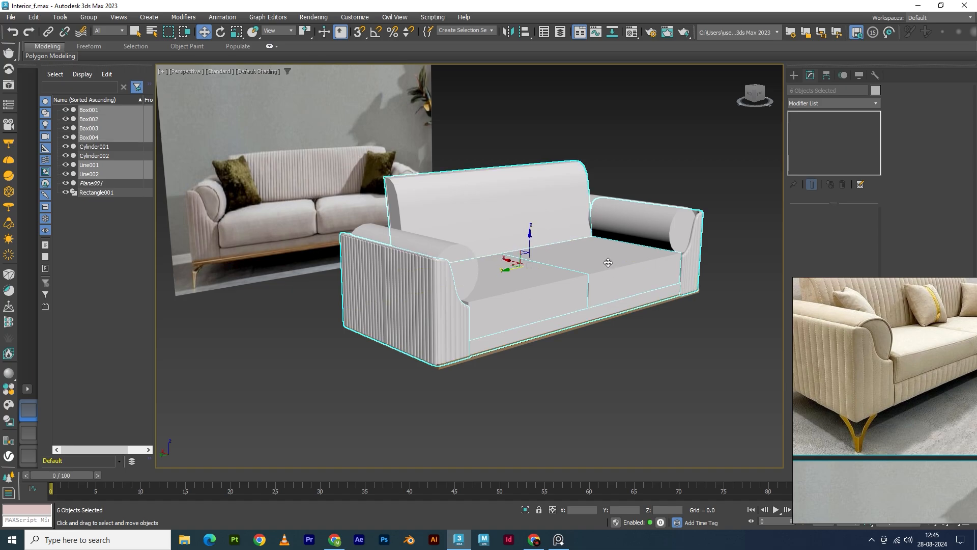
key(m)
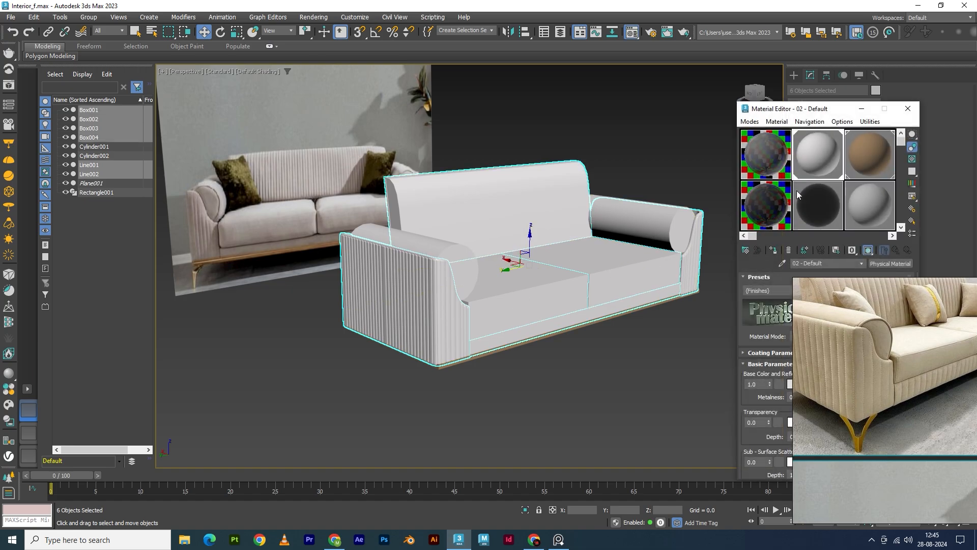
drag(797, 114, 663, 97)
click(691, 206)
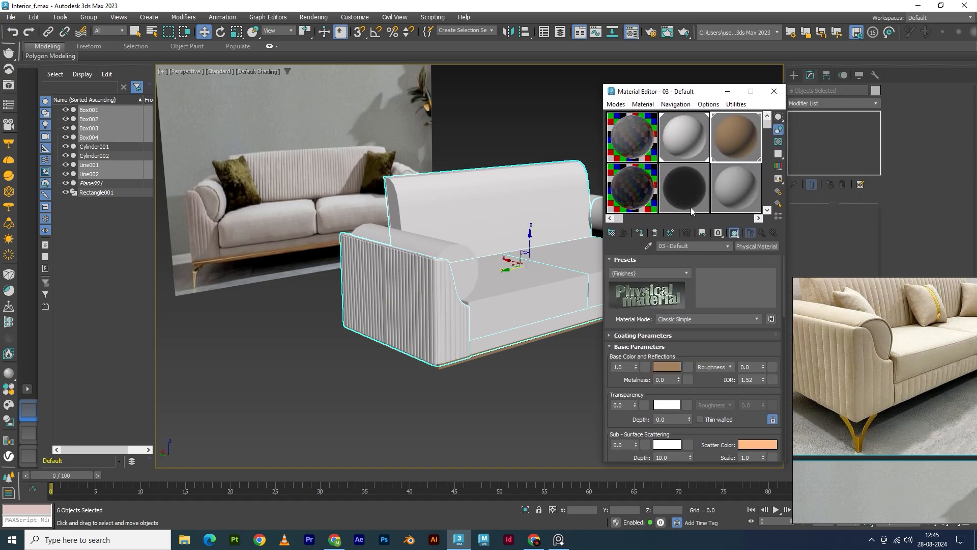
click(640, 233)
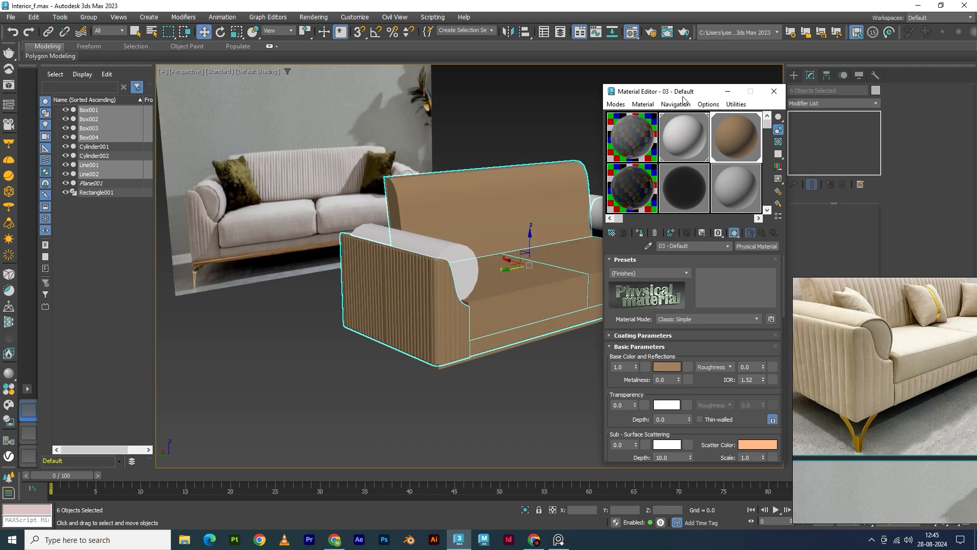
Add both armrest cylinders to the selected sofa parts and assign them the 03 - Default material
ctrl+click(459, 253)
middle_drag(515, 263, 423, 287)
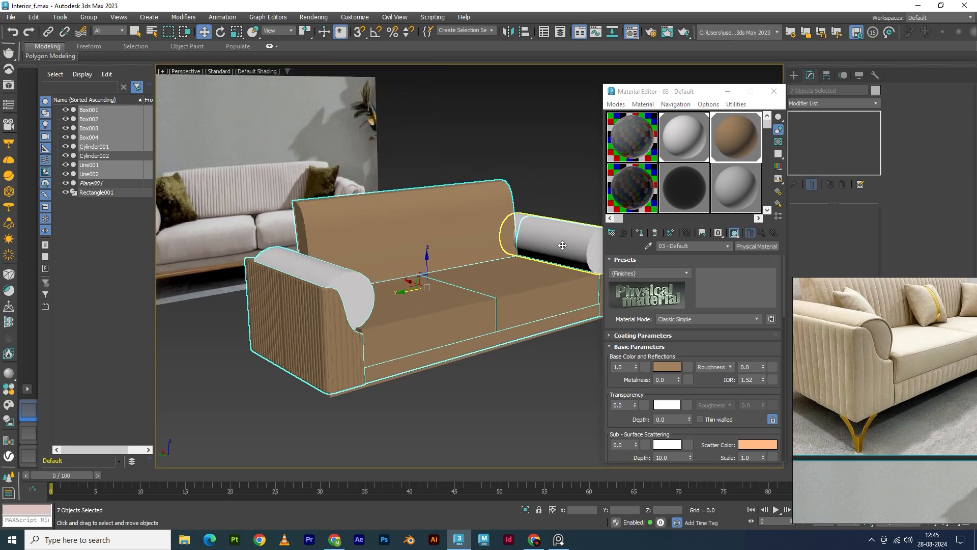
ctrl+click(563, 246)
click(640, 233)
Lighten the material's base colour to peach, about red 0.842, green 0.629, blue 0.448, and set its roughness to 0.7
click(663, 366)
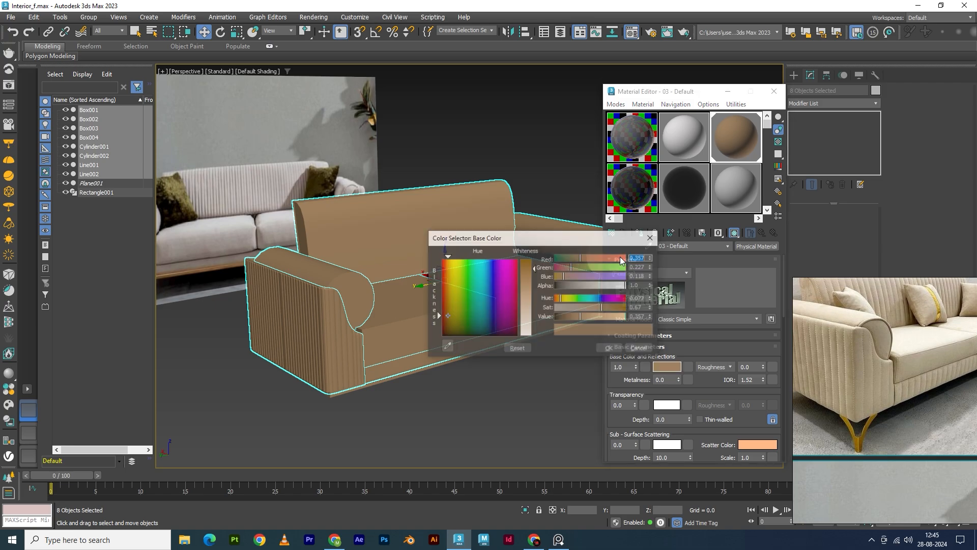
mouse_move(527, 303)
mouse_down()
mouse_move(527, 313)
mouse_move(527, 292)
mouse_up()
mouse_move(593, 316)
mouse_down()
mouse_move(615, 319)
mouse_move(588, 310)
mouse_up()
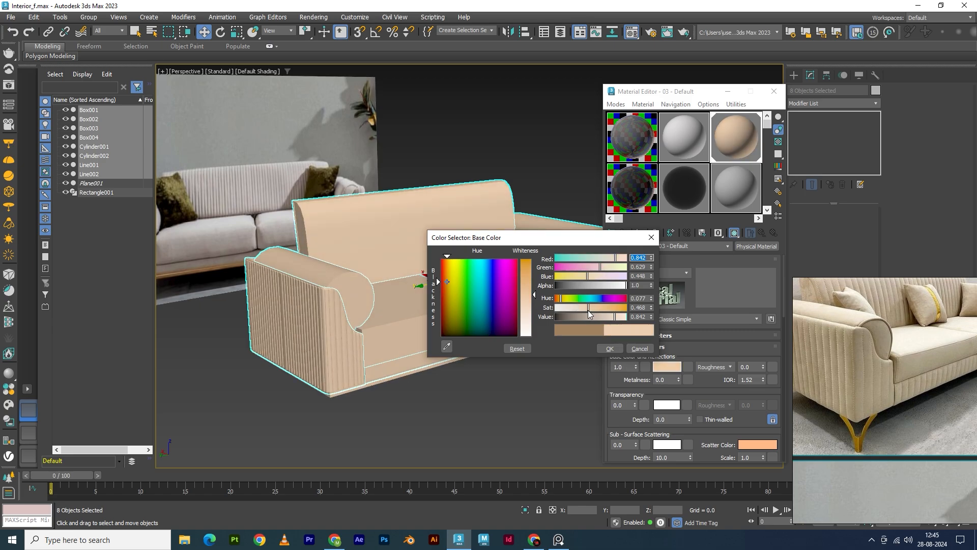
click(608, 348)
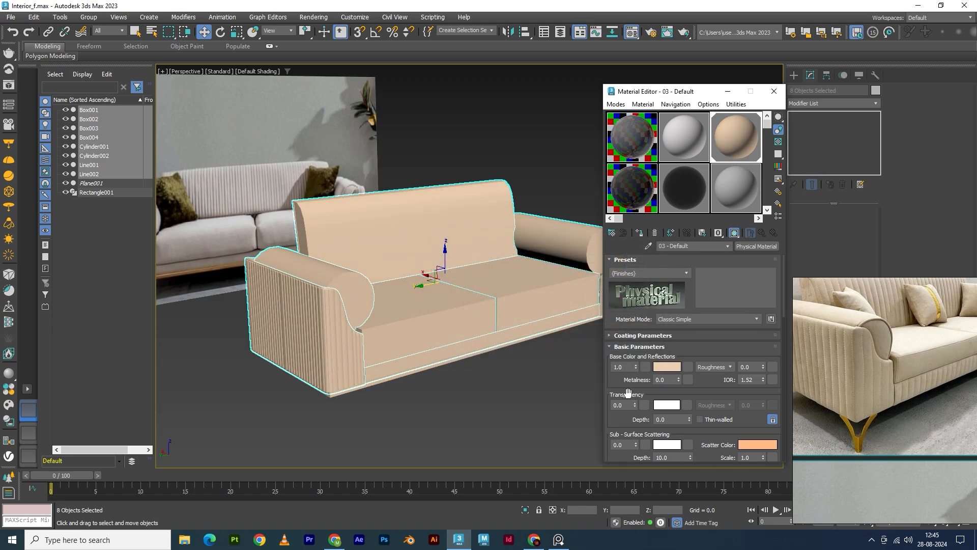
scroll(628, 392, down, 2)
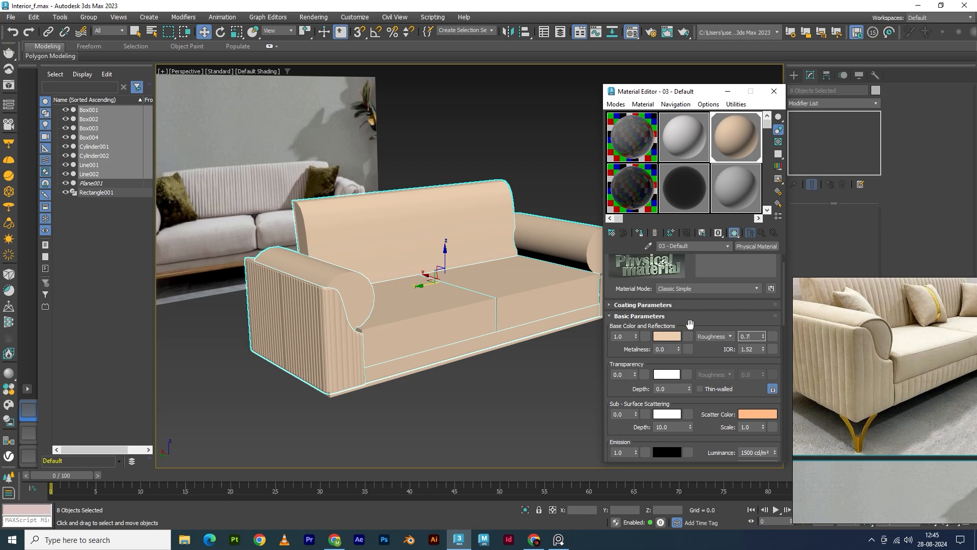
key(Return)
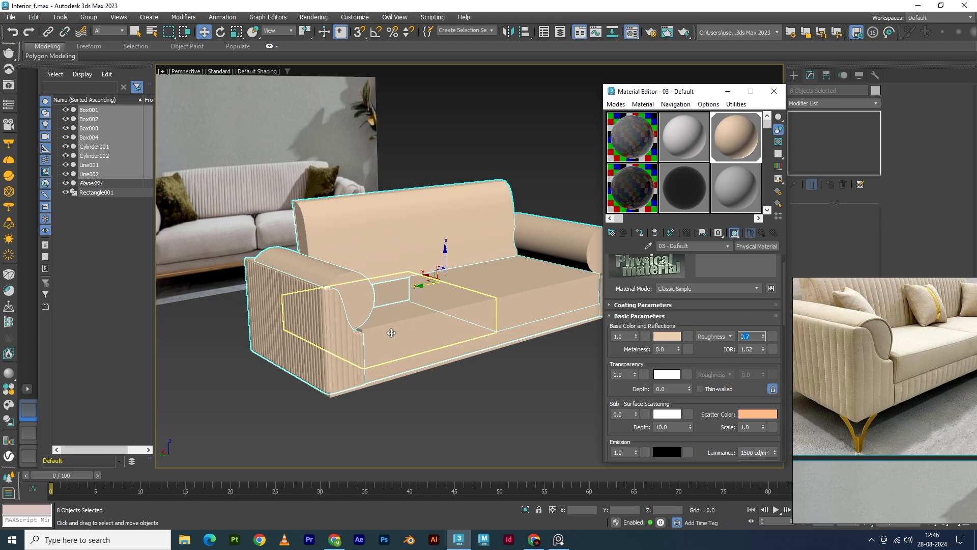
Close the material settings, deselect the sofa and examine the material's look on the channelled side panel up close
alt+middle_drag(393, 332, 451, 336)
click(774, 91)
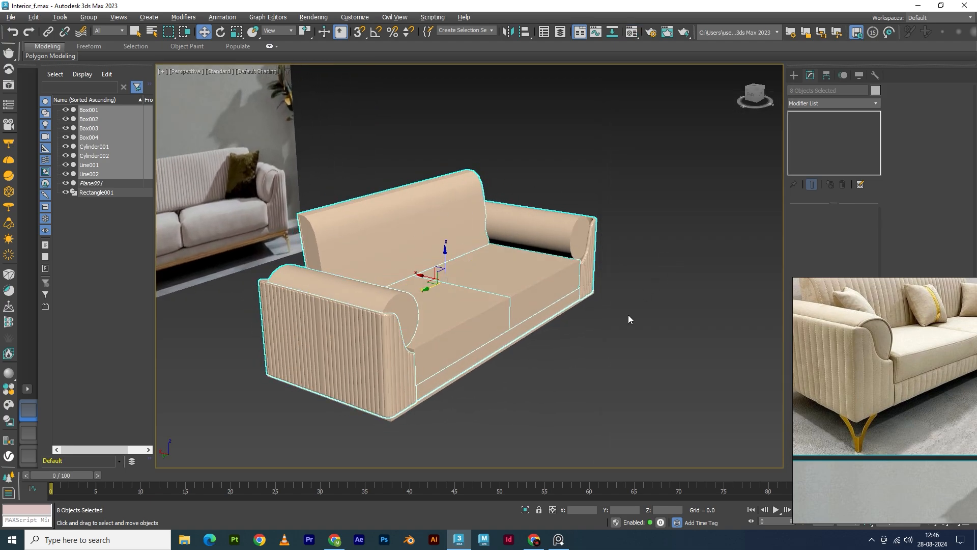
click(627, 315)
key(F4)
key(F4)
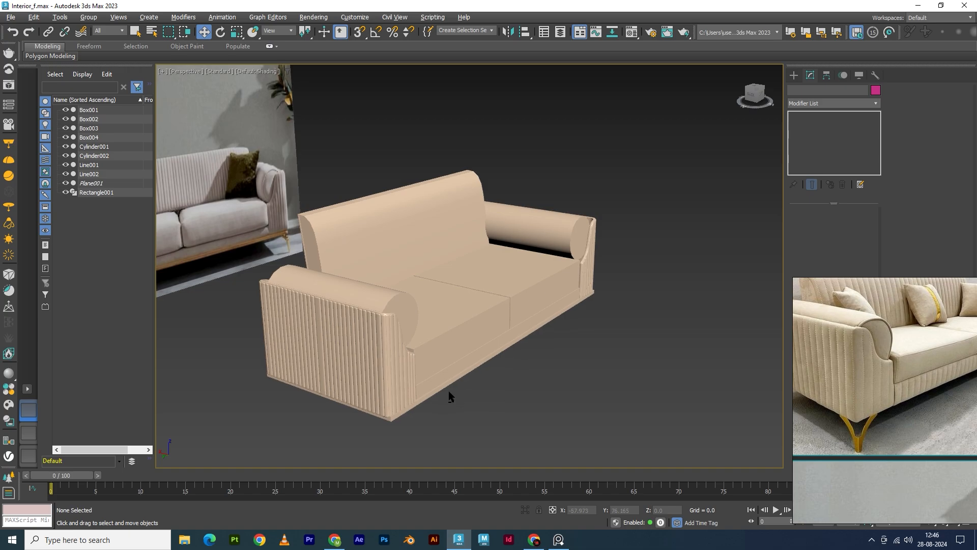
alt+middle_drag(449, 391, 332, 322)
scroll(332, 322, up, 5)
alt+middle_drag(397, 375, 447, 374)
Set the 03 - Default material's roughness to 0.9 with the near side panel selected, then deselect the panel
click(448, 374)
key(m)
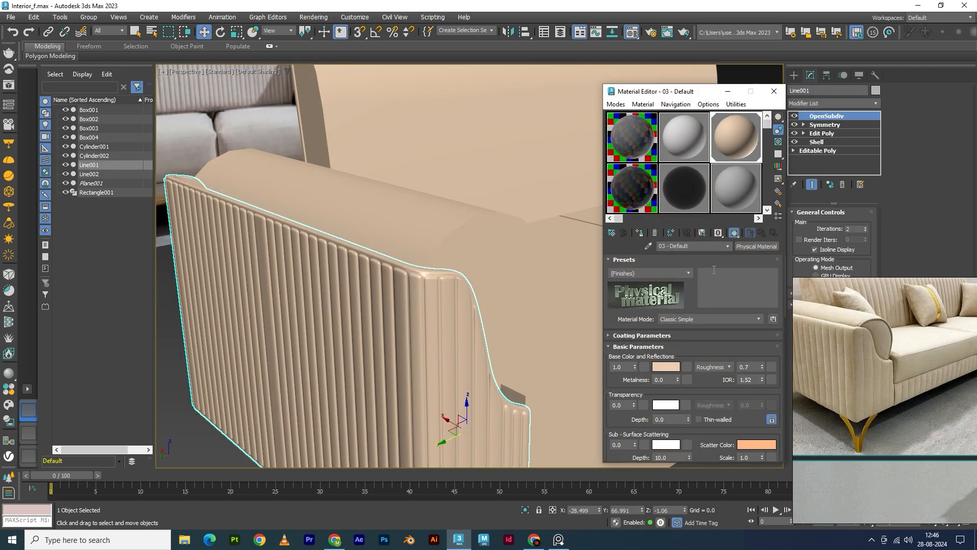
text(1)
key(Return)
text(0.)
click(775, 96)
scroll(448, 362, down, 4)
click(566, 435)
key(F4)
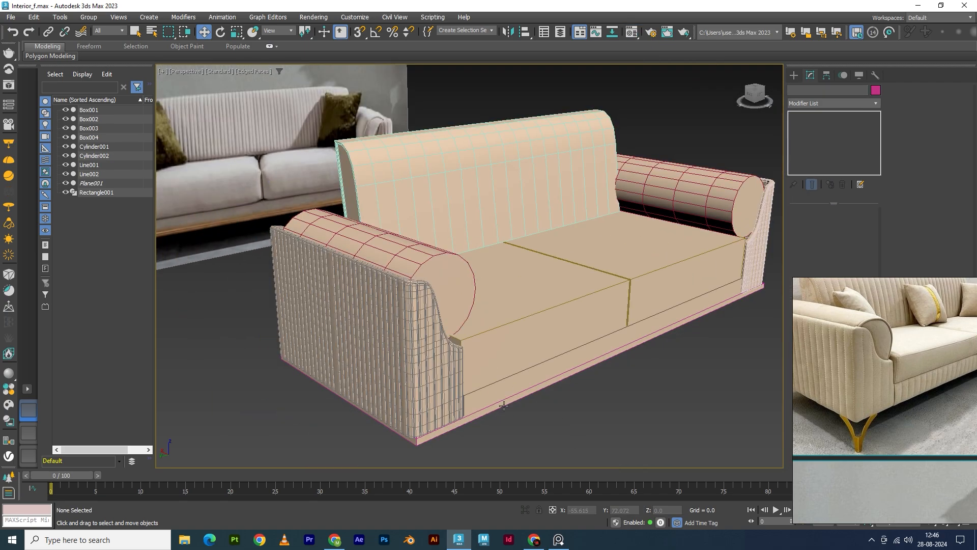
key(F4)
Select the whole sofa and change the material's base colour to a bright cream with hue 0.108 and saturation 0.273
scroll(494, 402, down, 5)
alt+middle_drag(481, 399, 567, 413)
drag(395, 426, 668, 247)
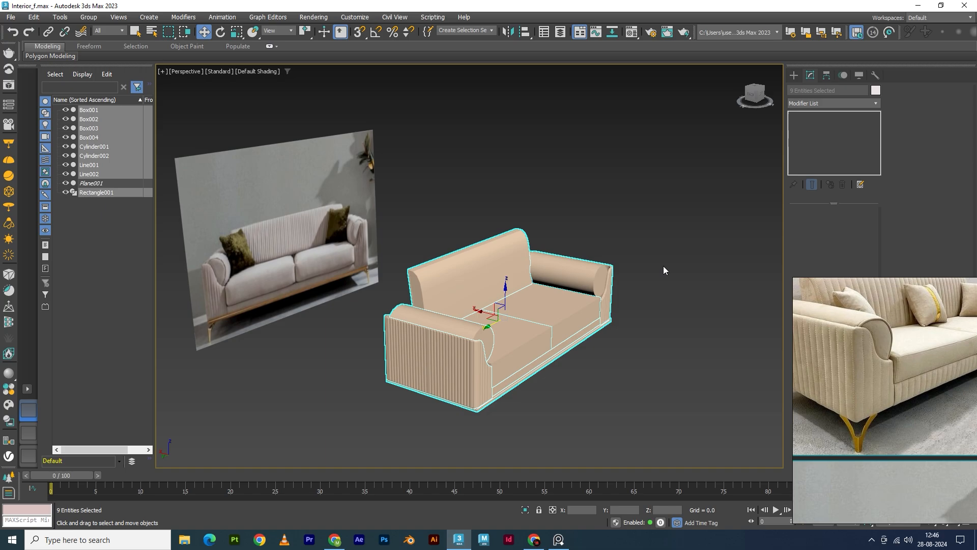
key(m)
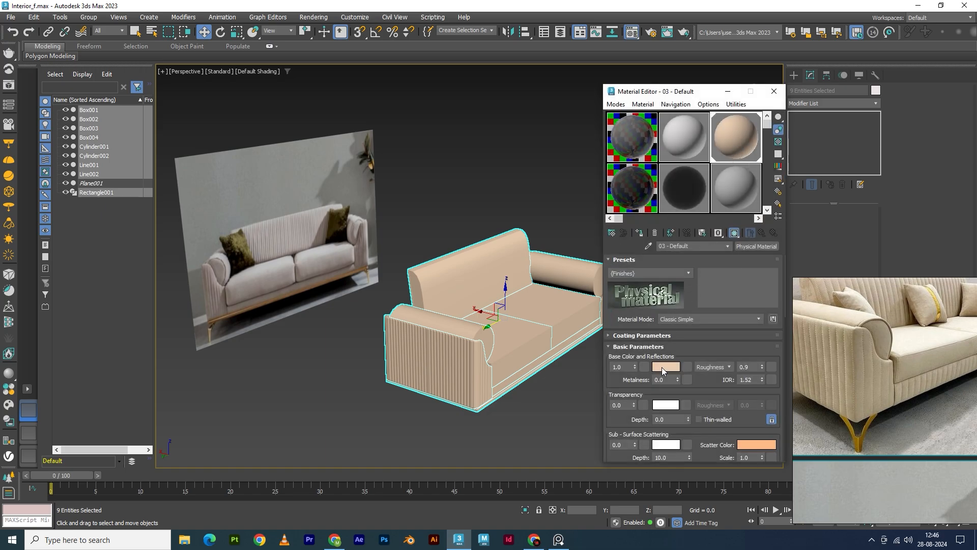
click(661, 368)
drag(581, 310, 573, 309)
click(561, 301)
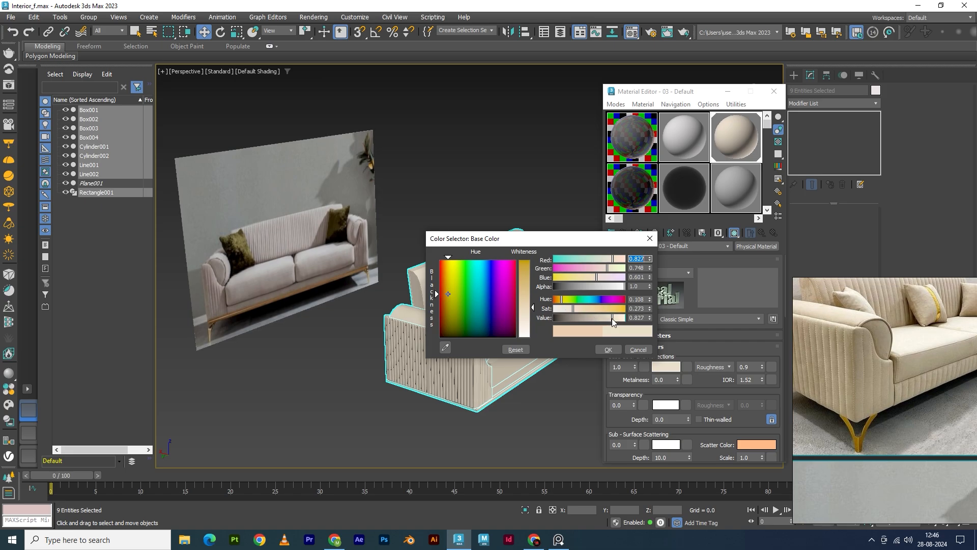
drag(614, 317, 619, 320)
click(608, 349)
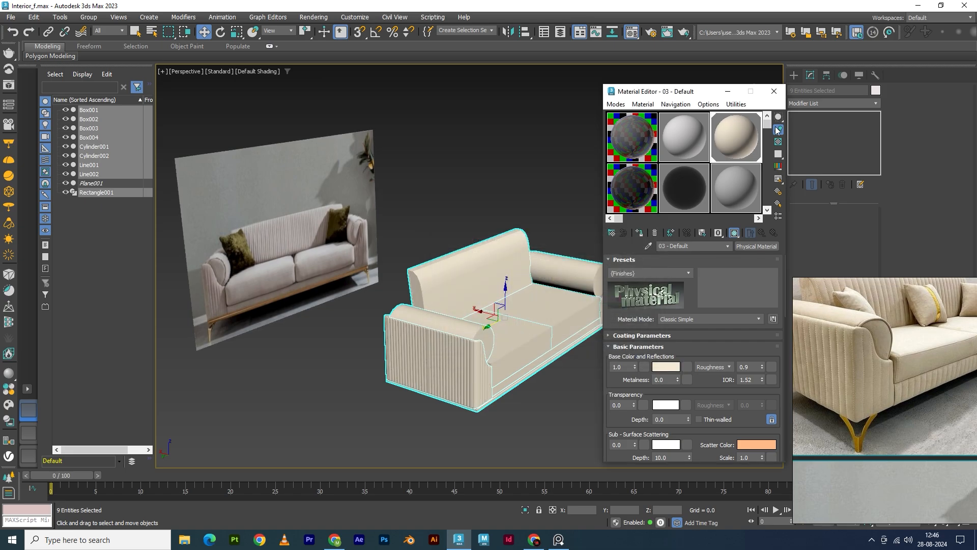
click(774, 91)
click(652, 354)
Isolate the box below the seat cushions and display it with edged faces
alt+middle_drag(584, 347, 560, 345)
scroll(502, 357, up, 5)
alt+middle_drag(502, 357, 647, 363)
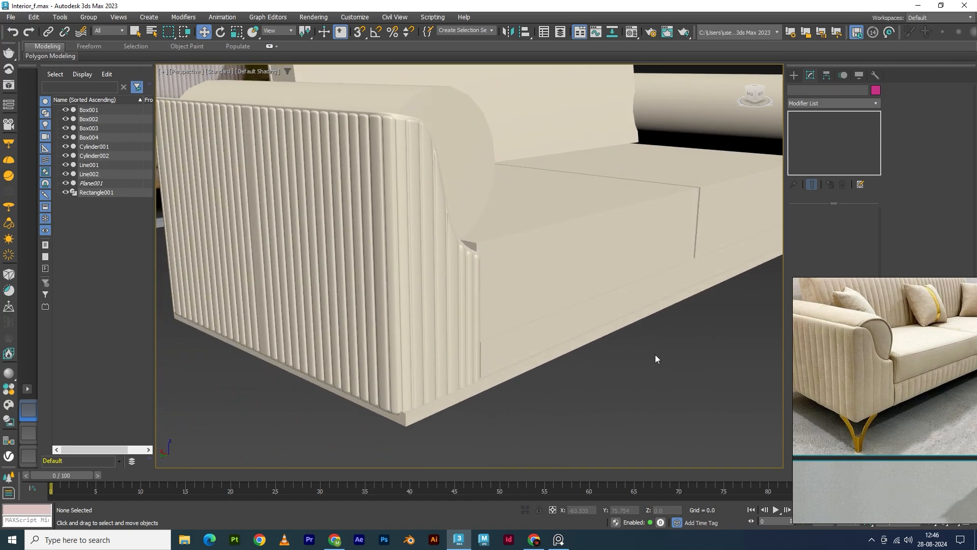
click(569, 321)
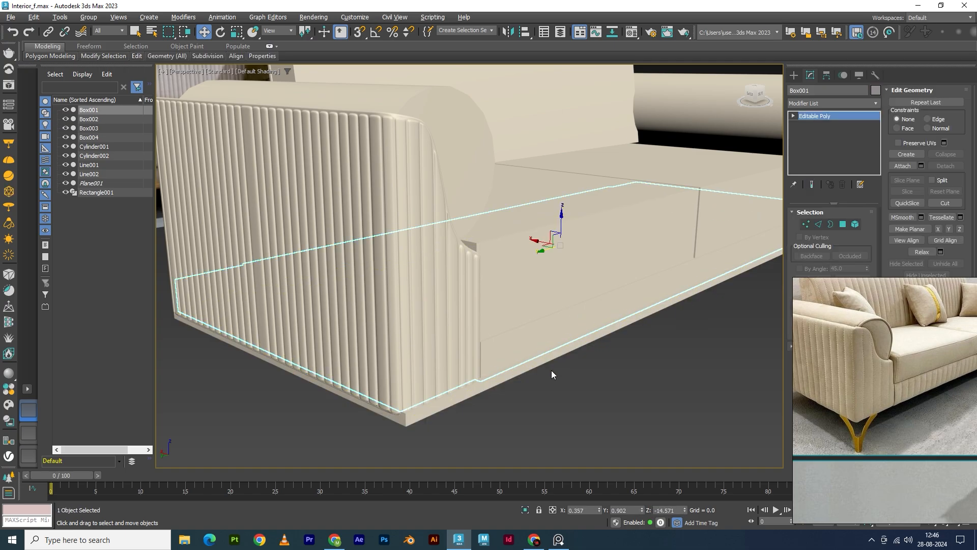
alt+middle_drag(551, 370, 515, 350)
alt+middle_drag(587, 390, 485, 336)
alt+middle_drag(588, 261, 555, 341)
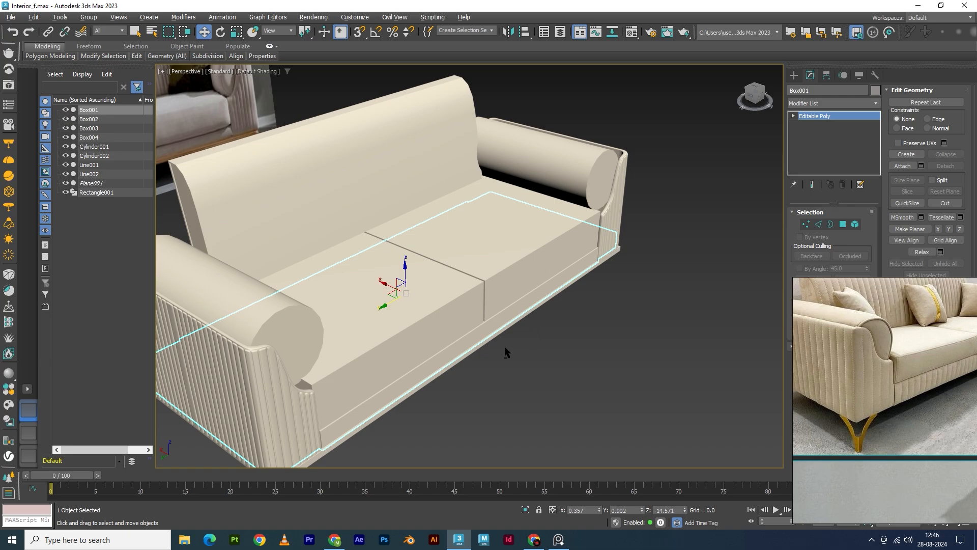
key(alt+q)
mouse_move(458, 337)
alt+middle_down()
mouse_move(423, 349)
mouse_move(484, 340)
mouse_move(463, 349)
mouse_move(475, 329)
alt+middle_up()
key(F4)
scroll(422, 335, up, 3)
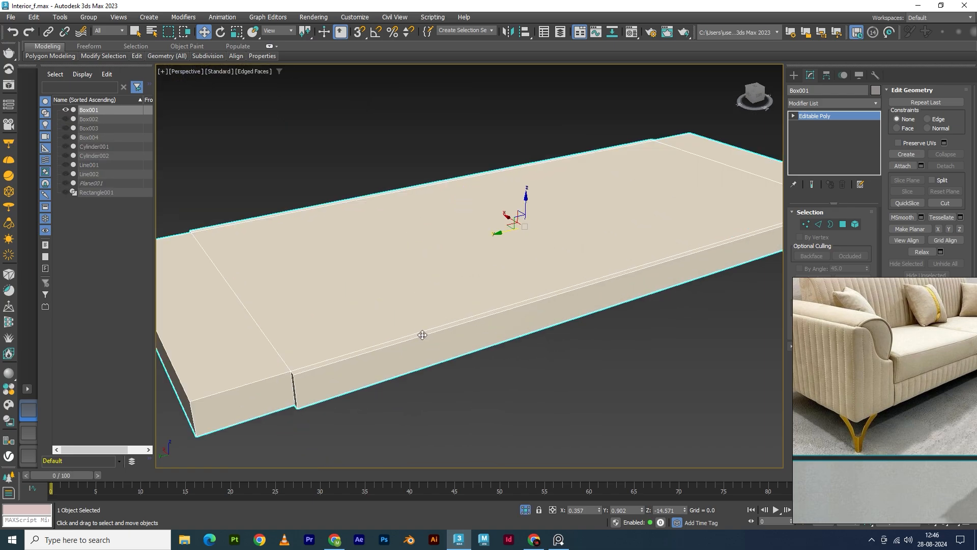
key(2)
click(452, 332)
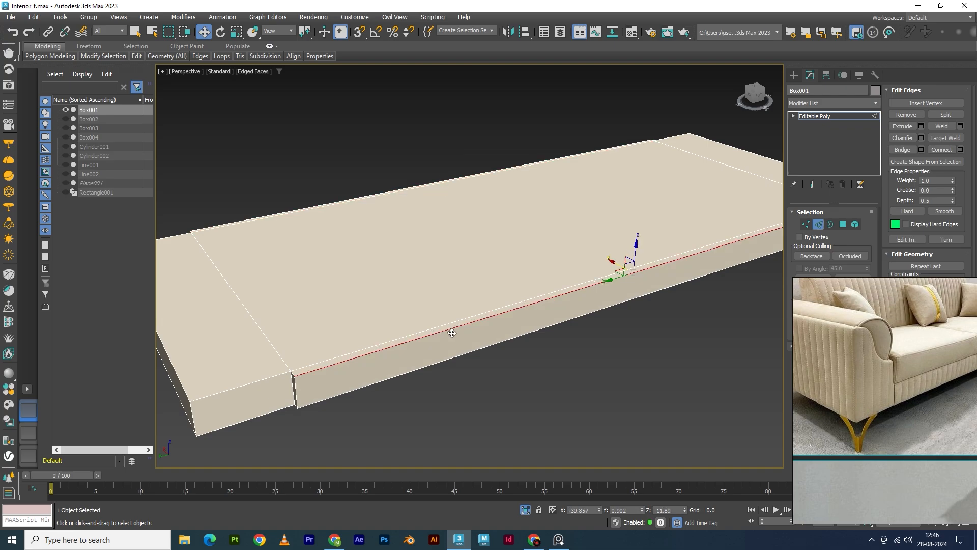
key(ctrl+z)
alt+middle_drag(452, 333, 496, 288)
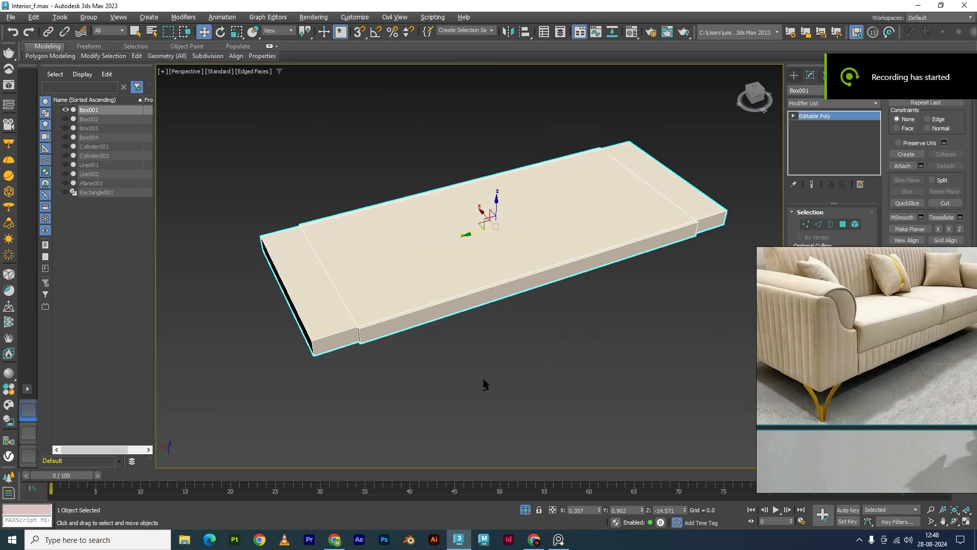
Connect the ring of lengthwise edges on the isolated base box with 44 segments
scroll(442, 341, up, 4)
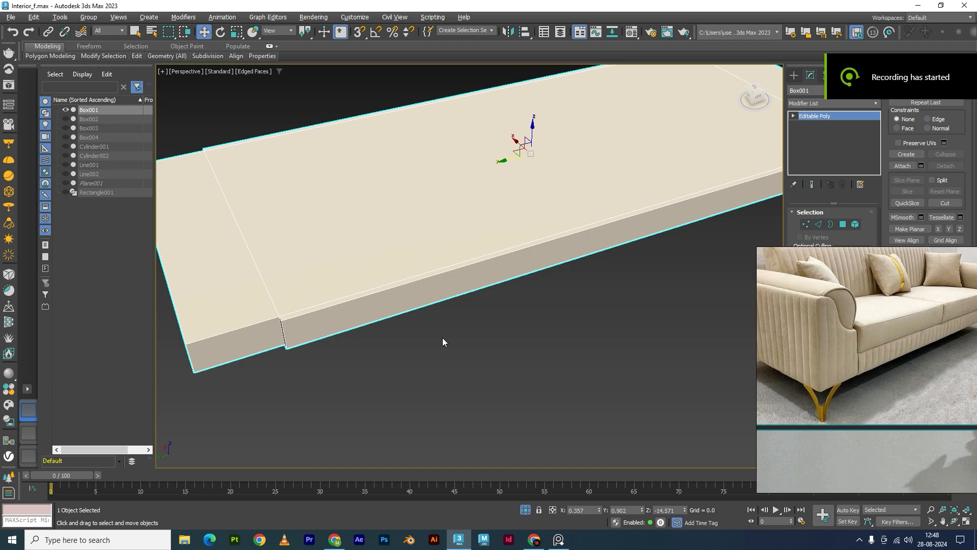
key(2)
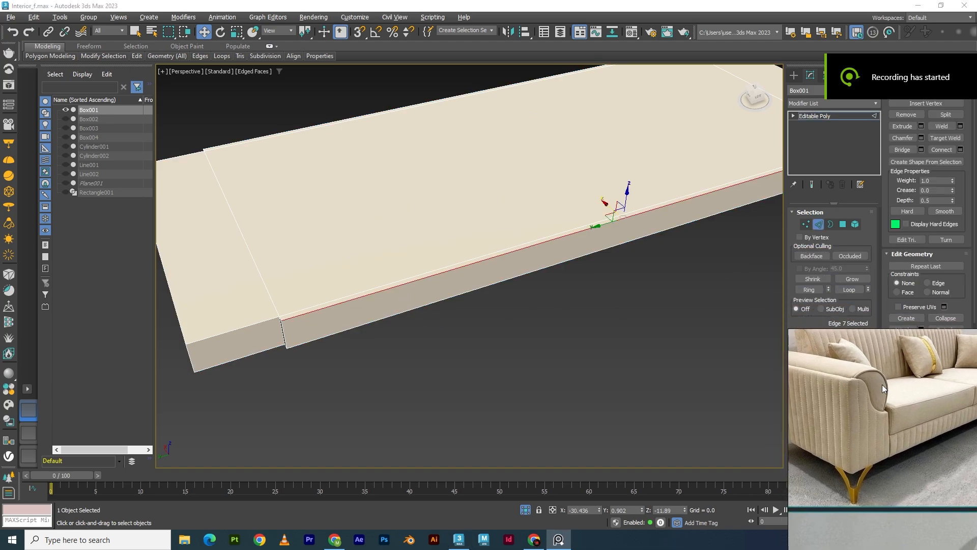
click(805, 290)
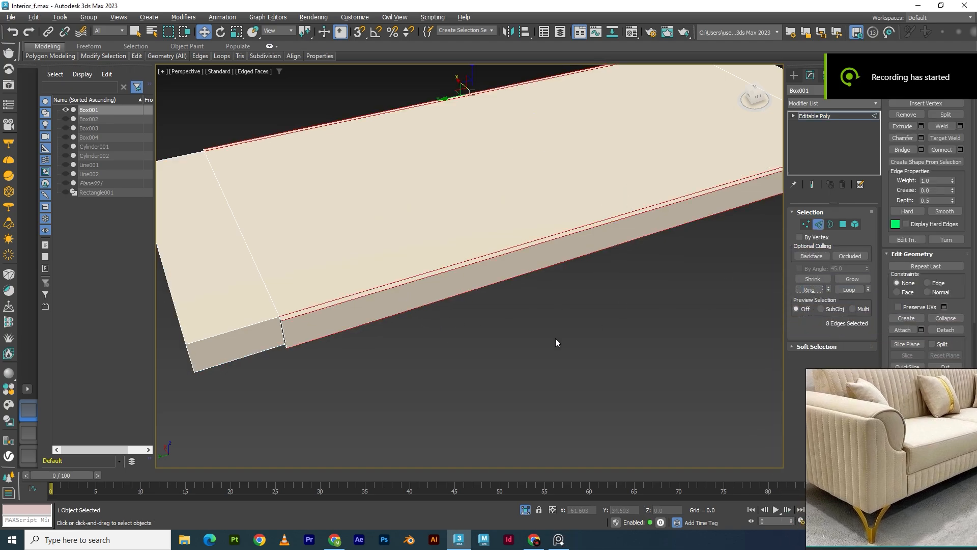
alt+middle_drag(555, 338, 667, 281)
click(960, 151)
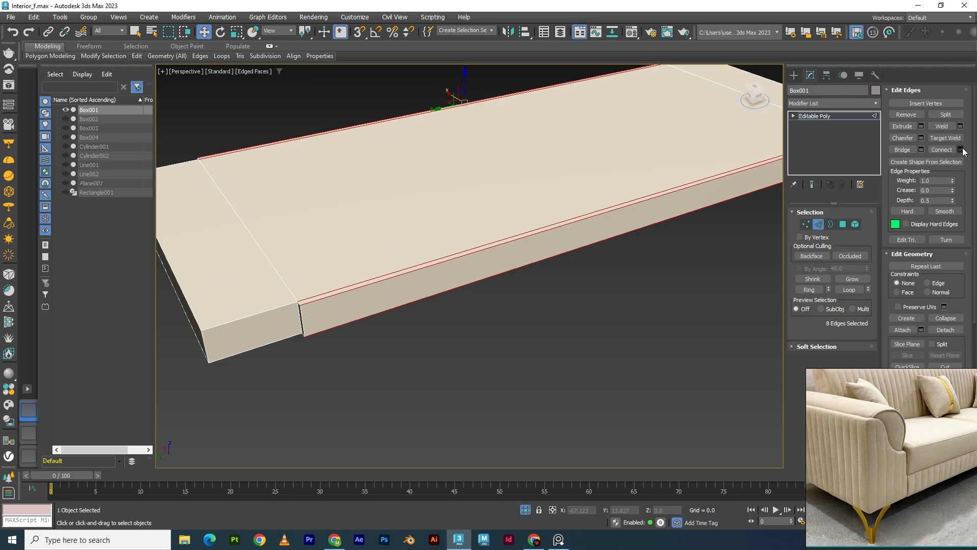
drag(663, 267, 670, 177)
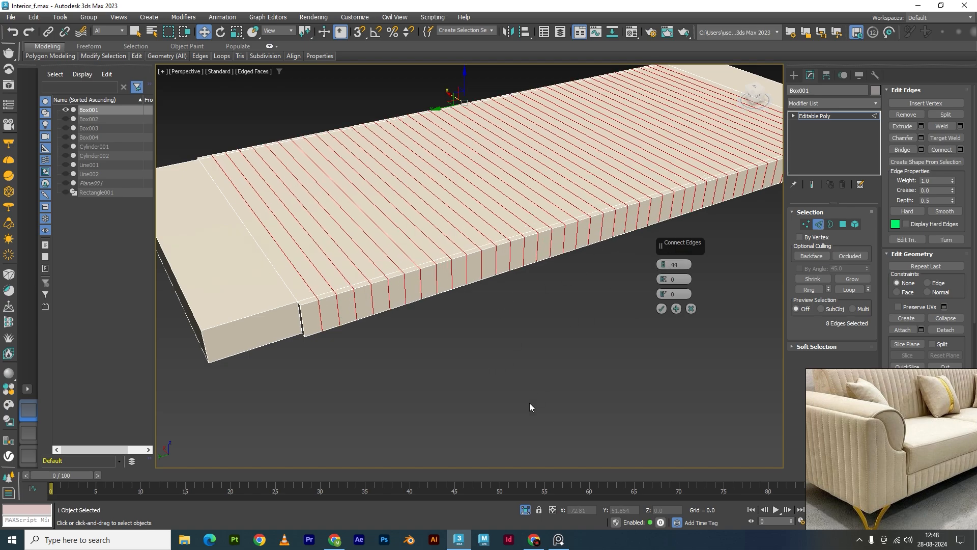
key(Return)
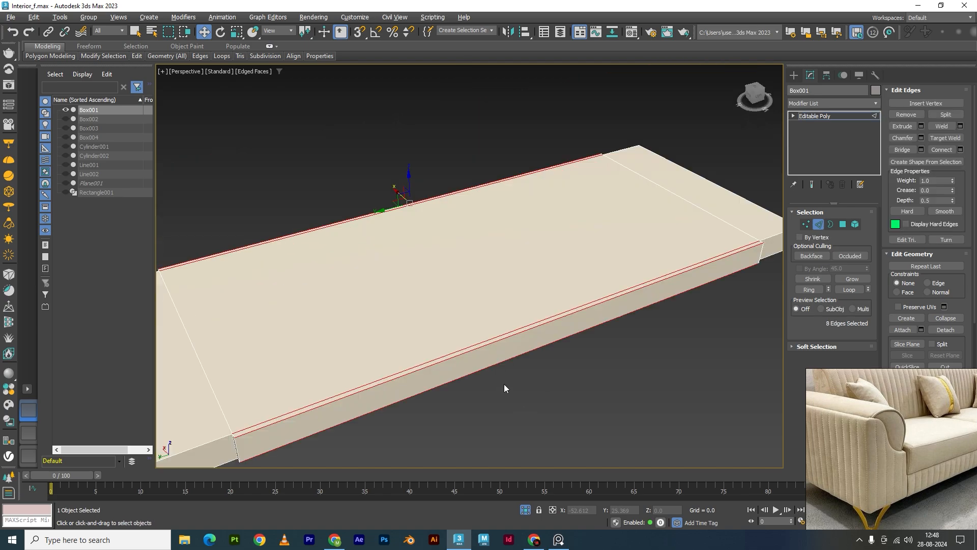
scroll(503, 383, down, 5)
scroll(524, 378, up, 2)
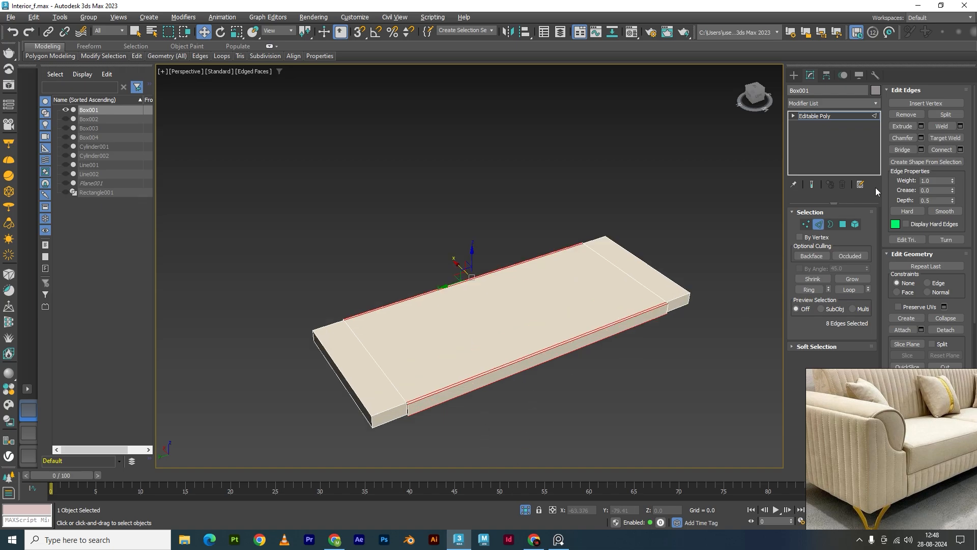
click(960, 149)
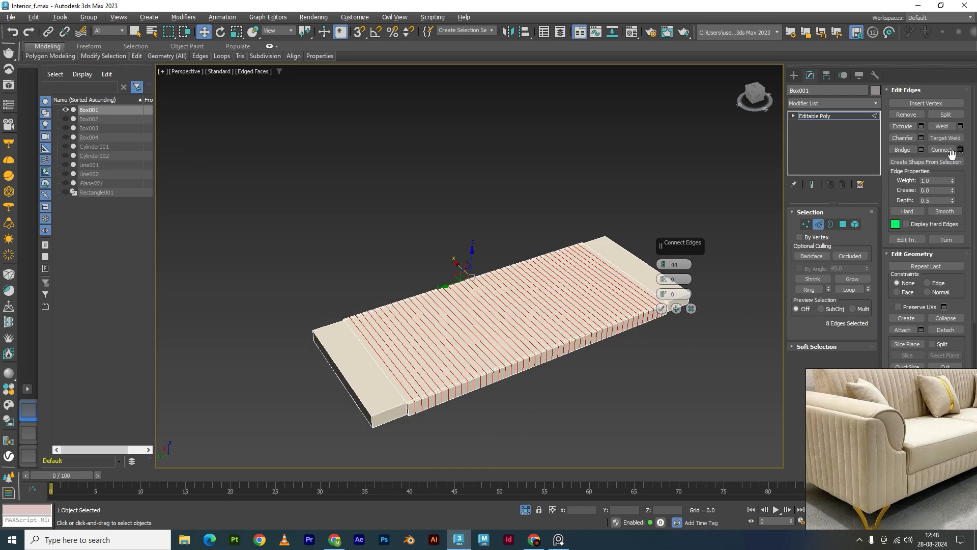
click(661, 308)
Compare the base's new divisions with the side panel channels on the whole sofa, then isolate the base again
click(526, 510)
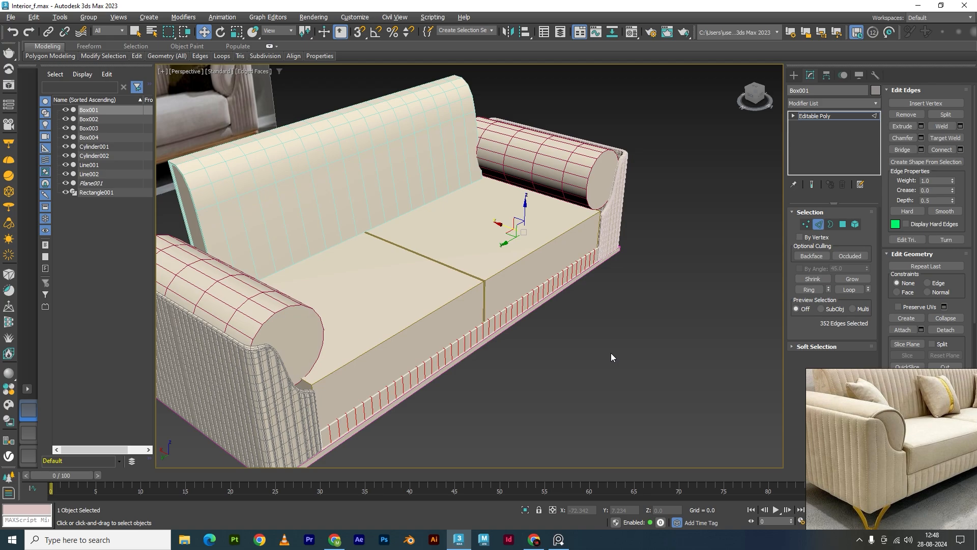
click(815, 116)
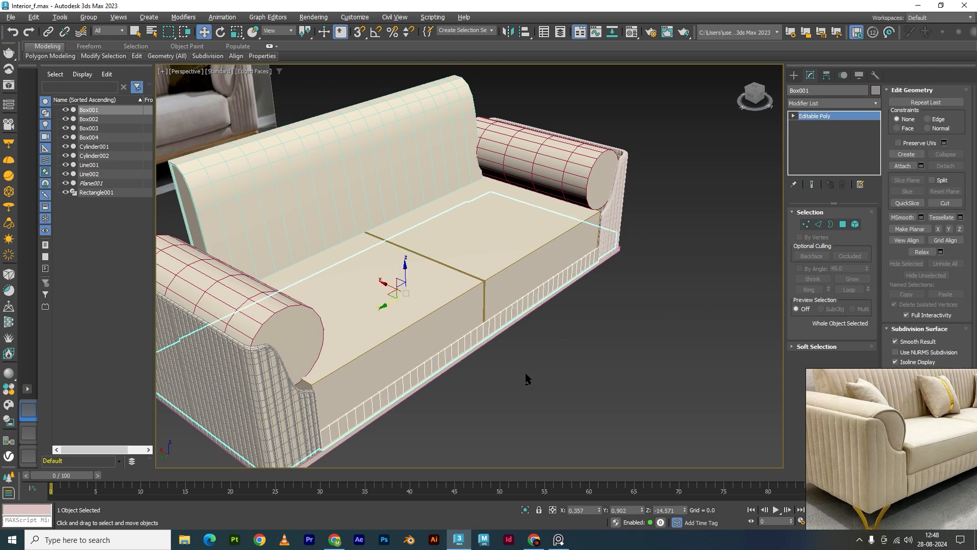
key(alt+q)
alt+middle_drag(473, 391, 453, 376)
middle_drag(489, 384, 542, 358)
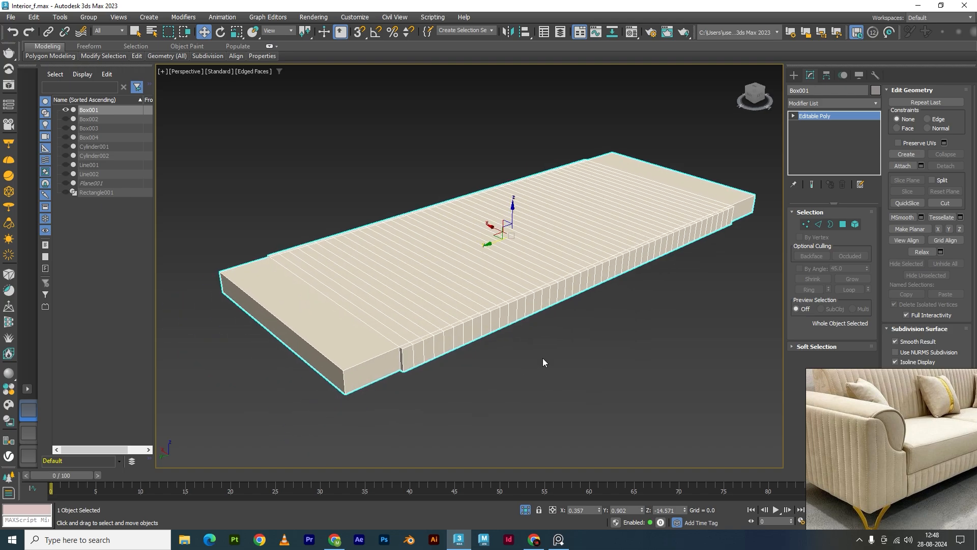
In polygon mode, try to turn the base's front strip into an alternating polygon selection with Dot Loop
key(4)
click(405, 359)
alt+middle_drag(430, 356, 431, 355)
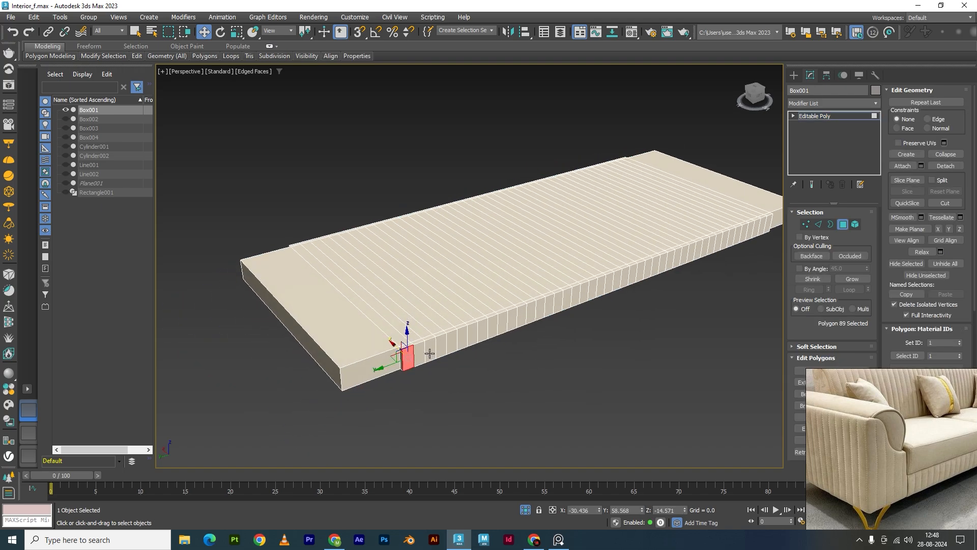
ctrl+click(430, 353)
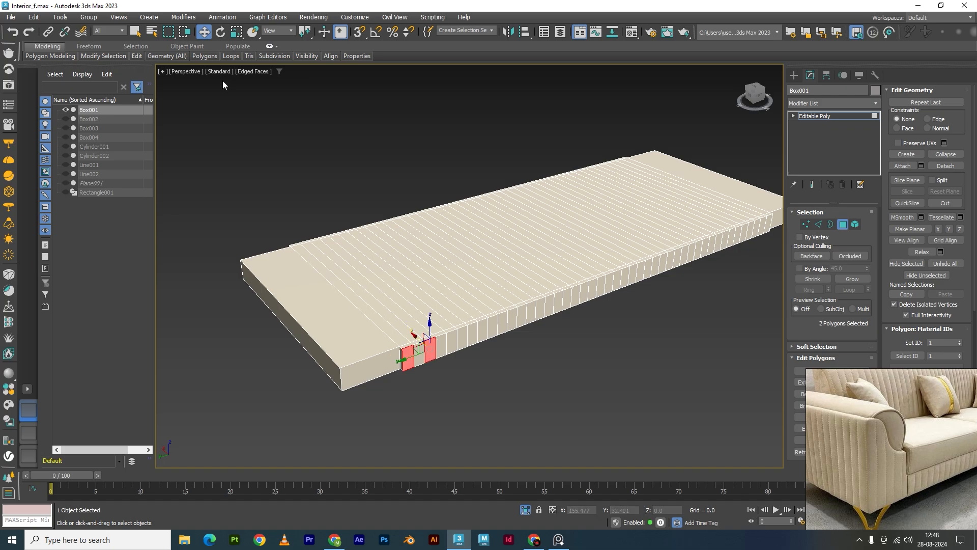
middle_drag(595, 241, 464, 221)
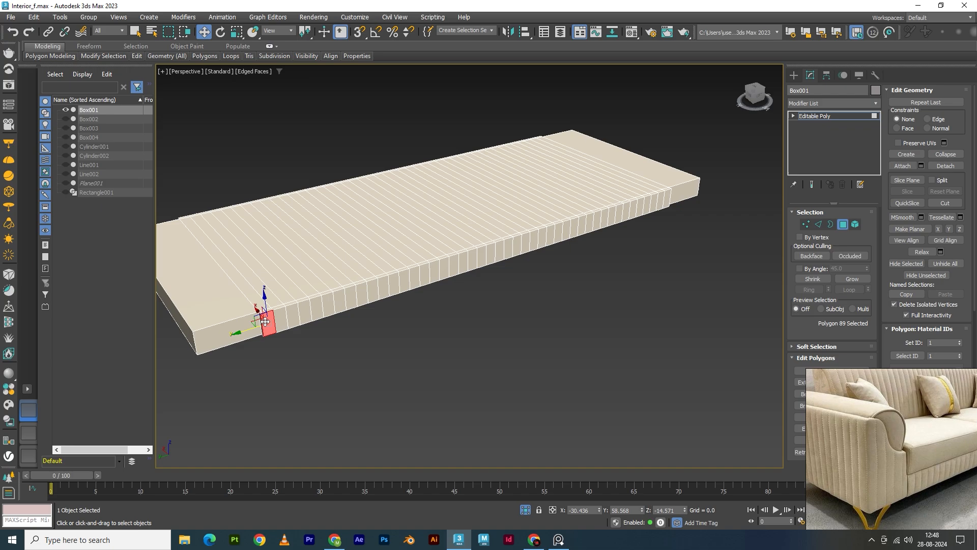
shift+click(668, 199)
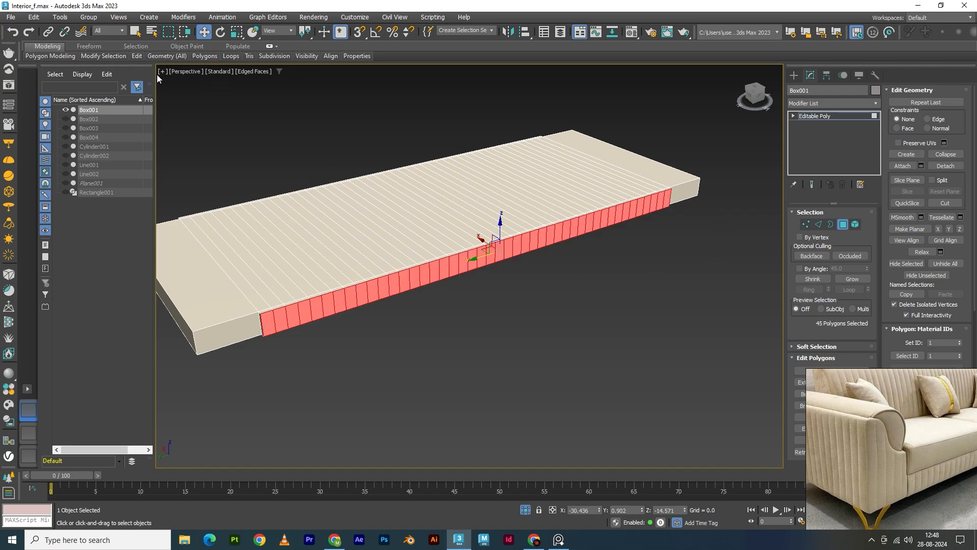
mouse_move(108, 57)
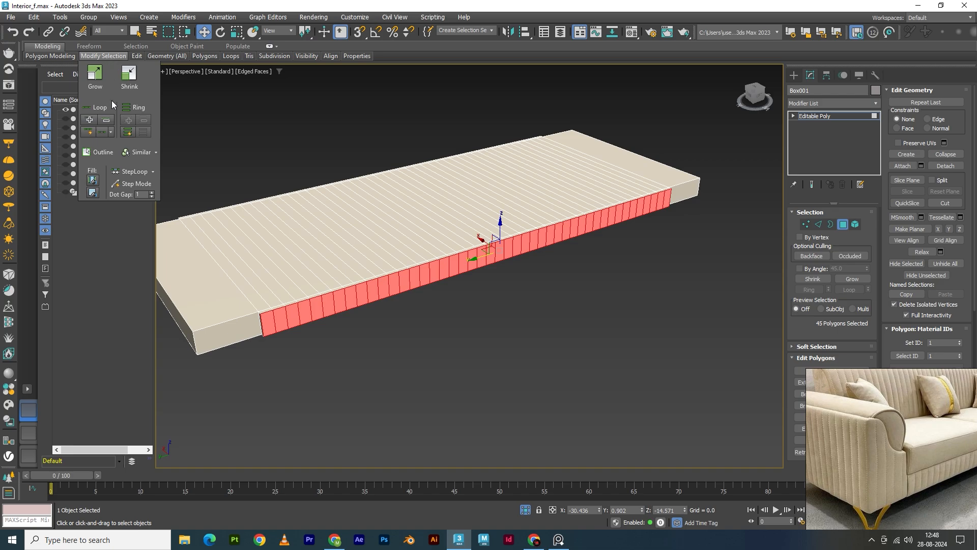
click(103, 132)
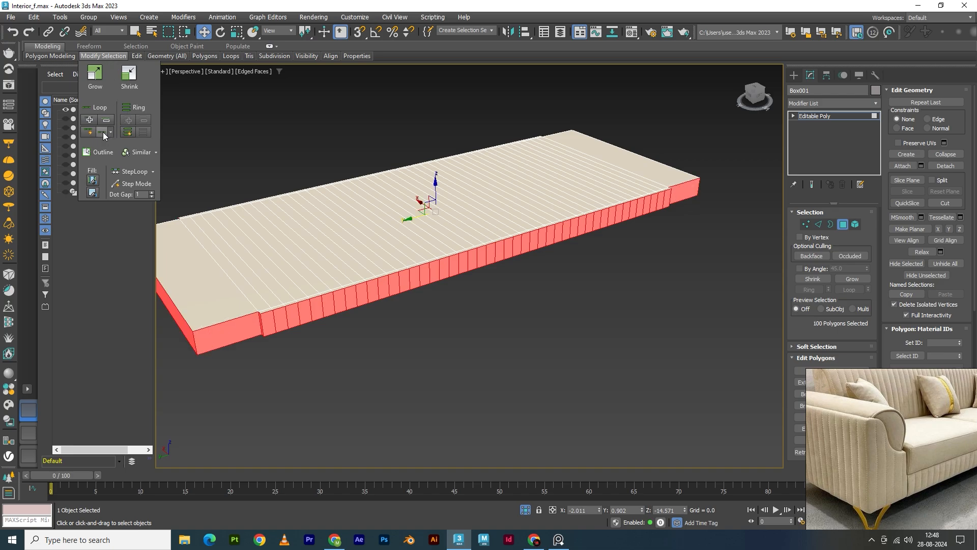
Reselect all the polygons of the base's front strip and retry the Dot Loop selection
click(110, 133)
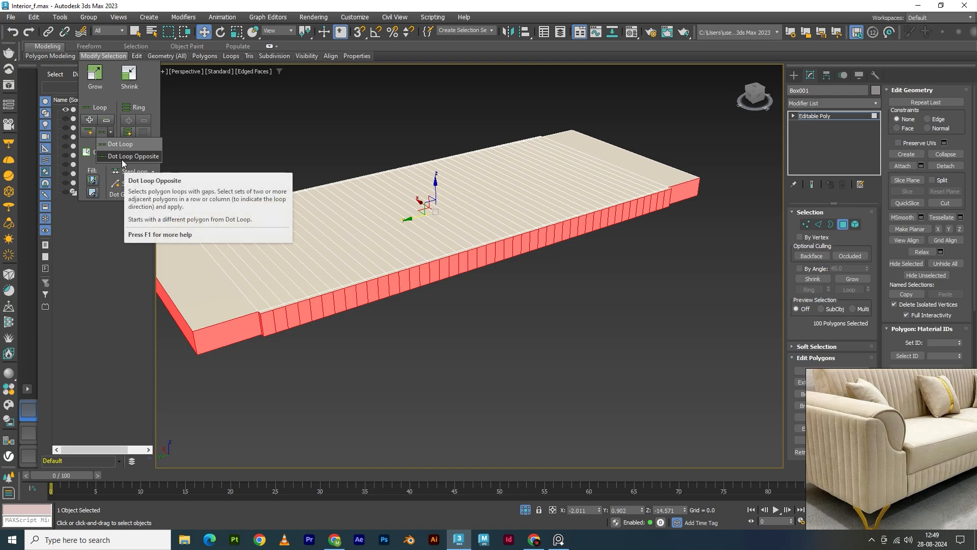
click(274, 326)
shift+click(670, 198)
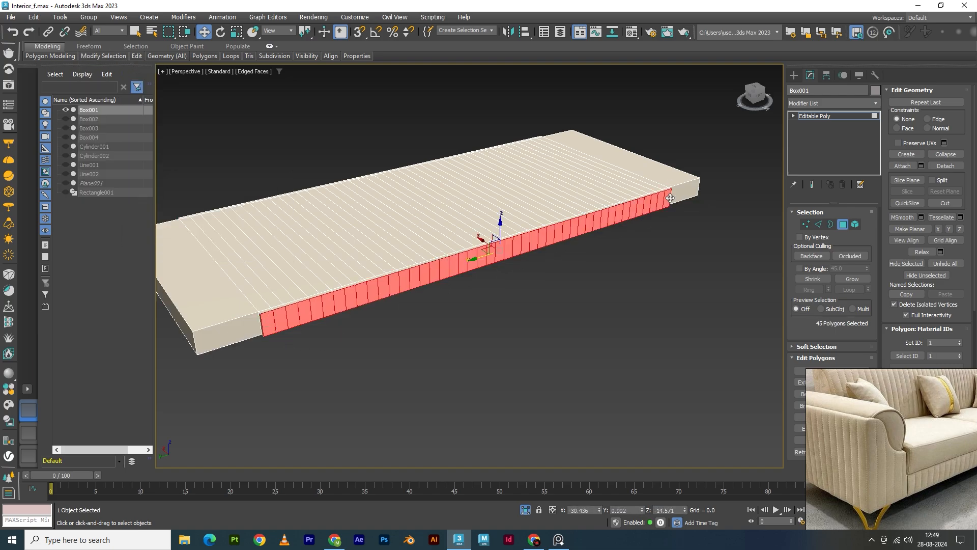
mouse_move(88, 57)
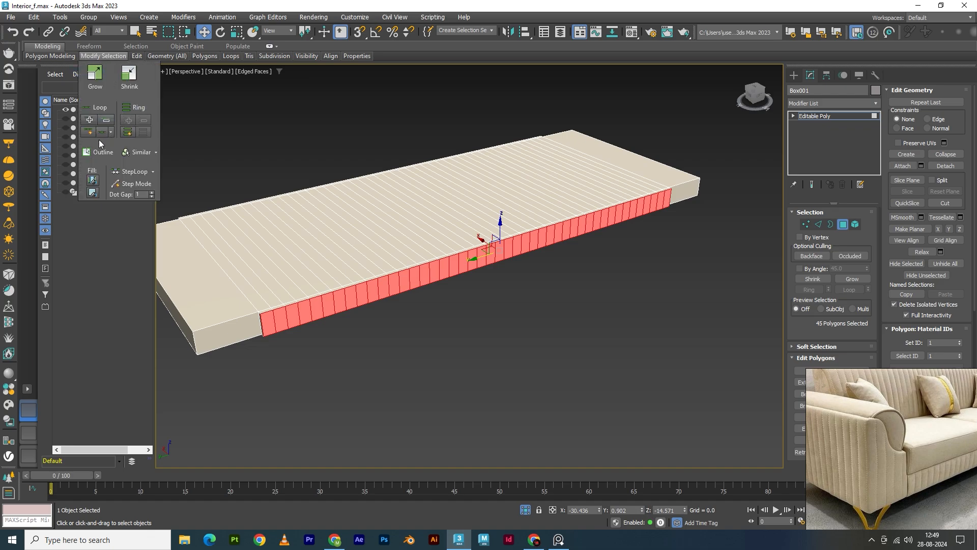
click(102, 133)
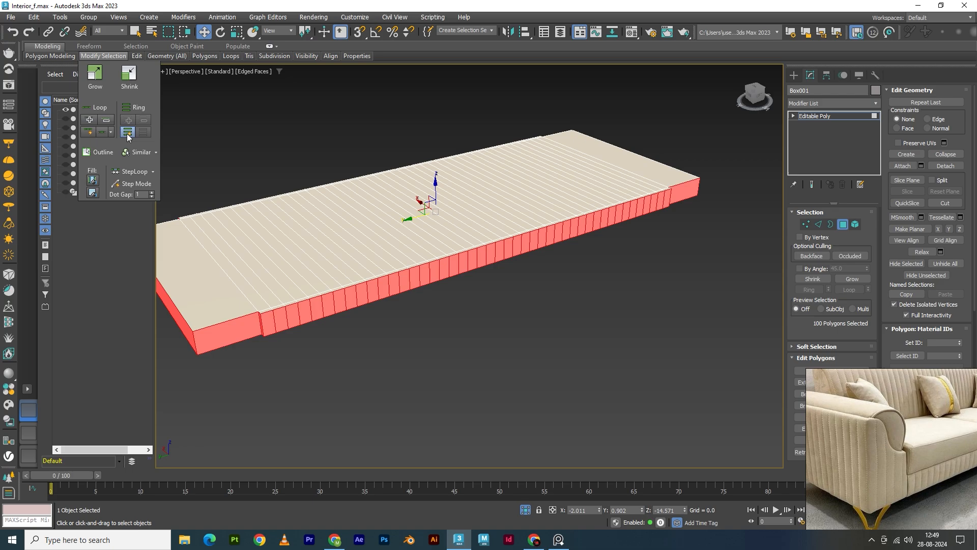
Set the dot gap to 2 and apply Dot Loop to the first two adjacent polygons of the front strip
click(156, 153)
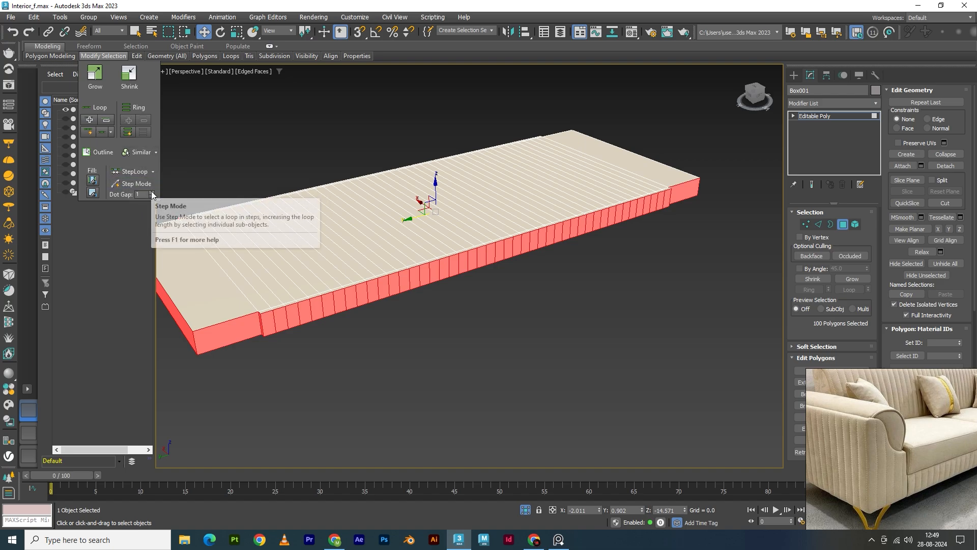
click(151, 193)
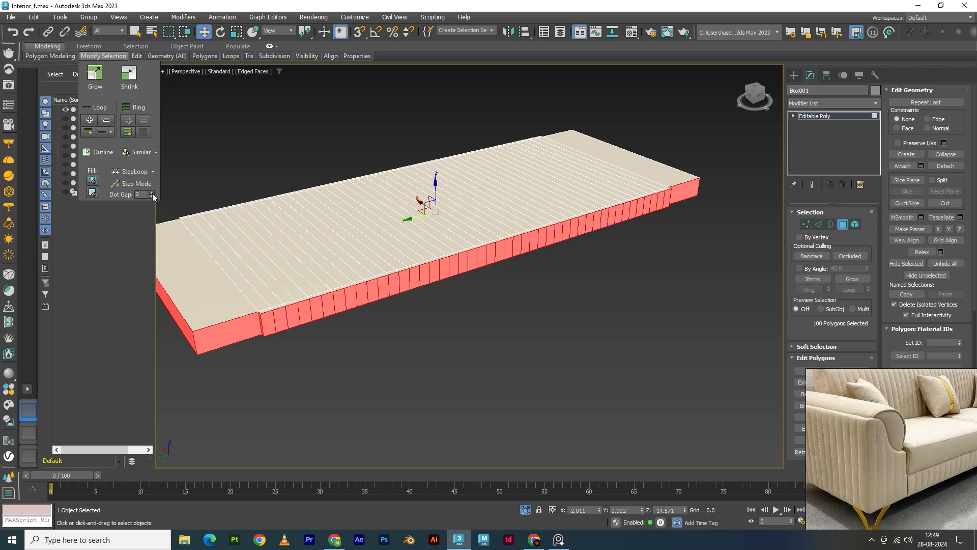
click(268, 322)
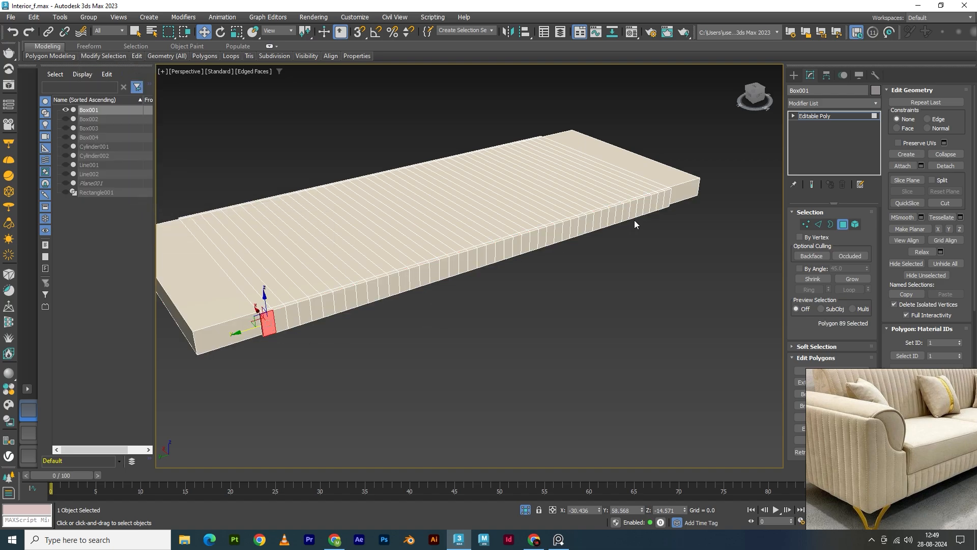
ctrl+click(282, 318)
mouse_move(102, 56)
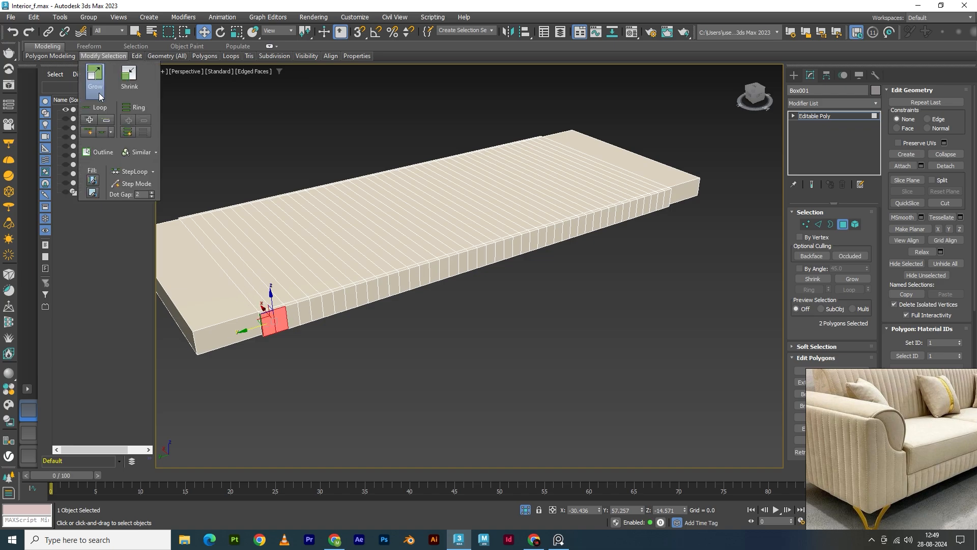
click(100, 135)
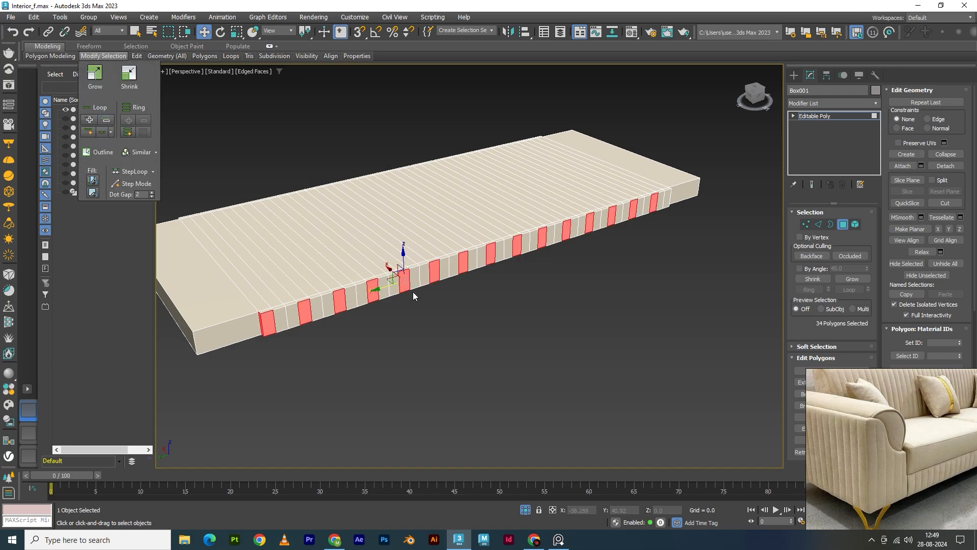
Using the top view, remove the dot-looped polygons along one long side of the base from the selection
alt+middle_drag(362, 323, 391, 307)
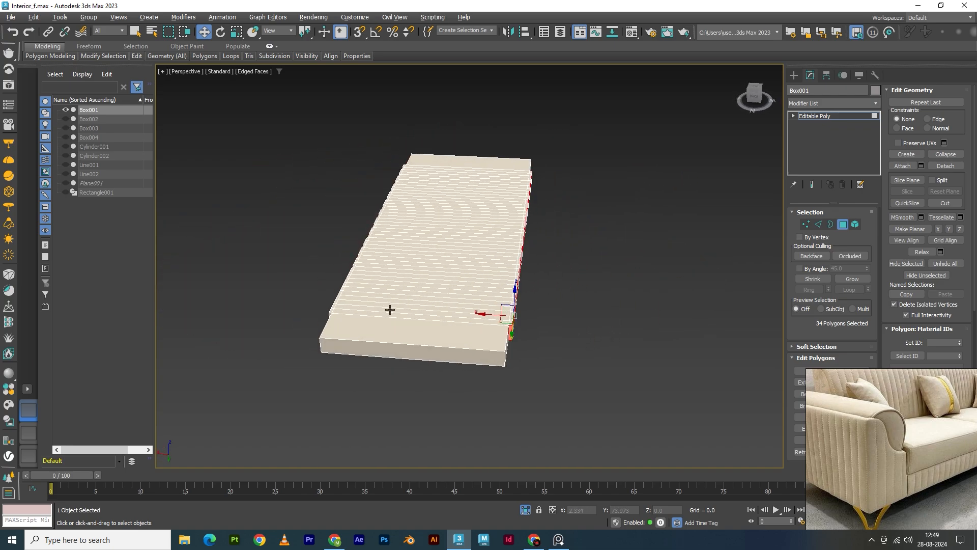
mouse_move(96, 61)
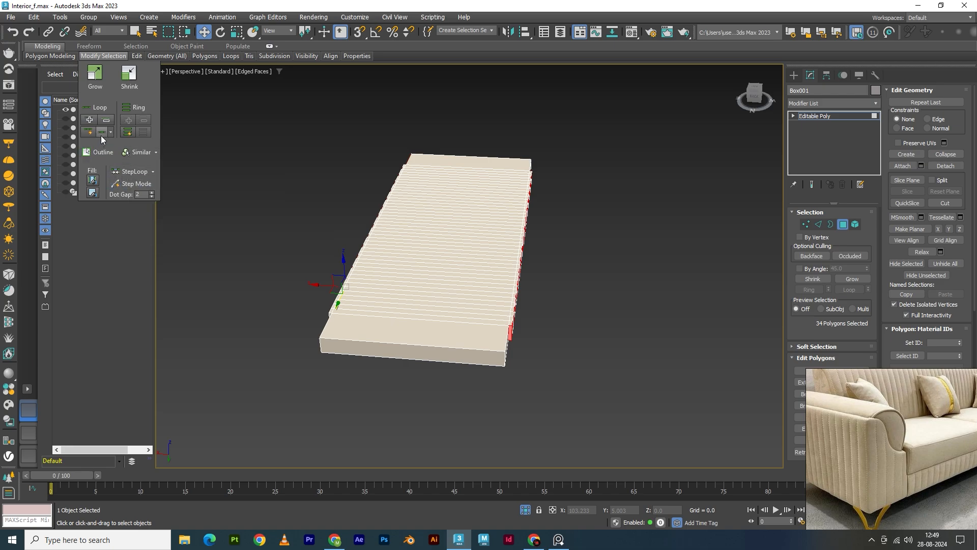
alt+middle_drag(351, 265, 388, 278)
key(alt+w)
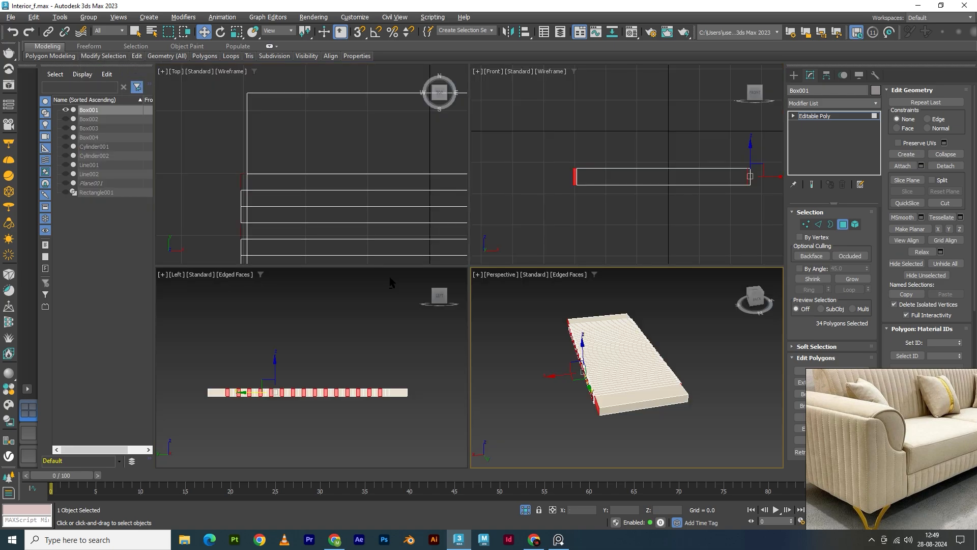
scroll(359, 242, down, 8)
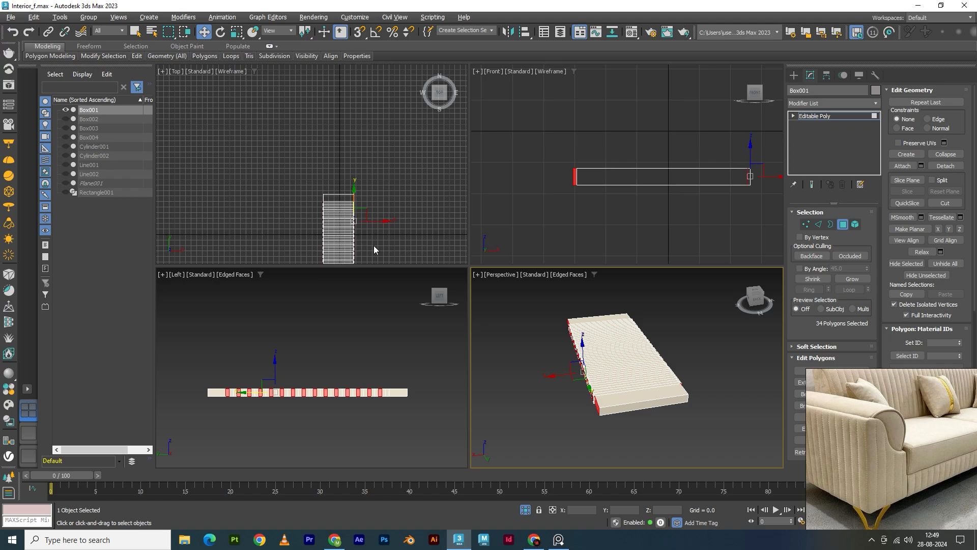
middle_drag(373, 248, 377, 185)
drag(284, 134, 338, 252)
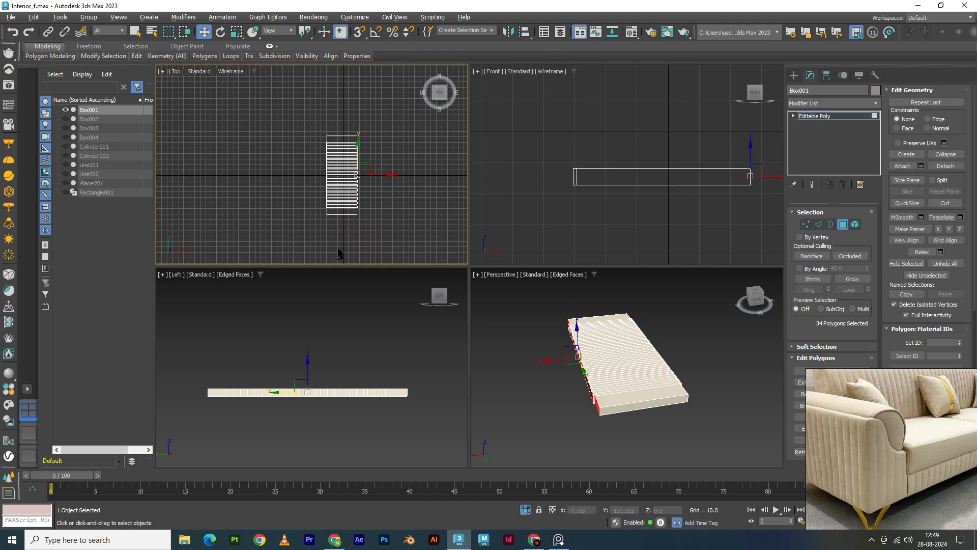
middle_click(673, 440)
key(alt+w)
alt+middle_drag(444, 371, 329, 350)
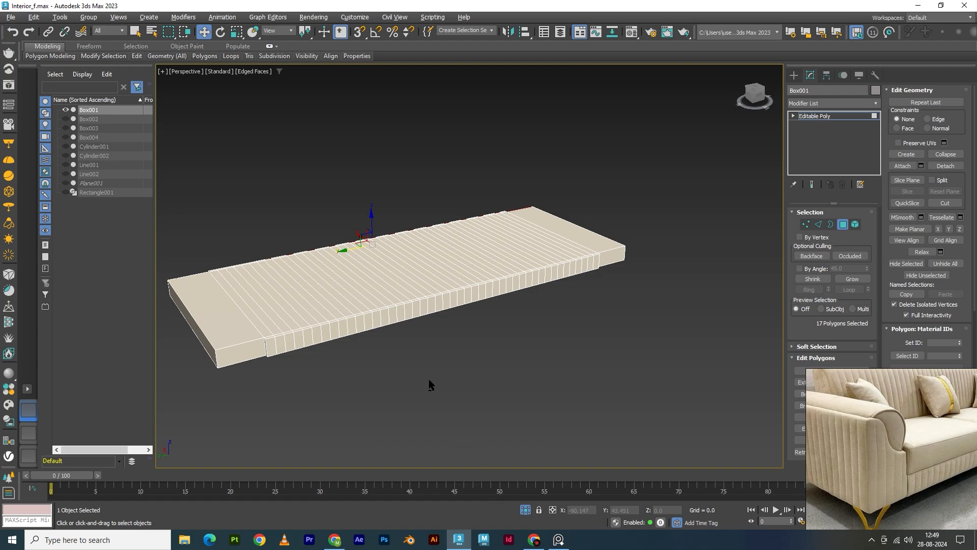
Show the whole sofa and check which long side of the base carries the selected polygons
alt+middle_drag(429, 379, 491, 490)
click(525, 510)
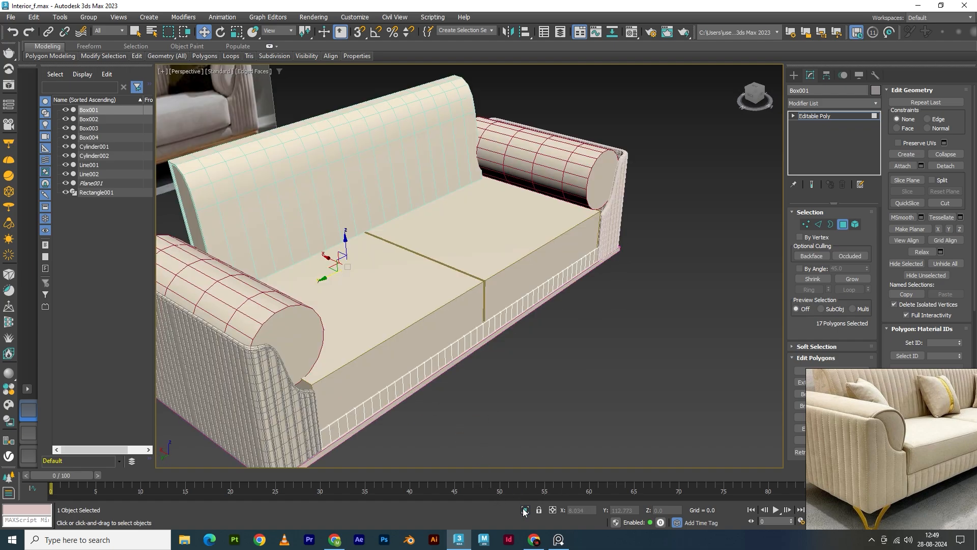
click(525, 511)
scroll(436, 355, down, 5)
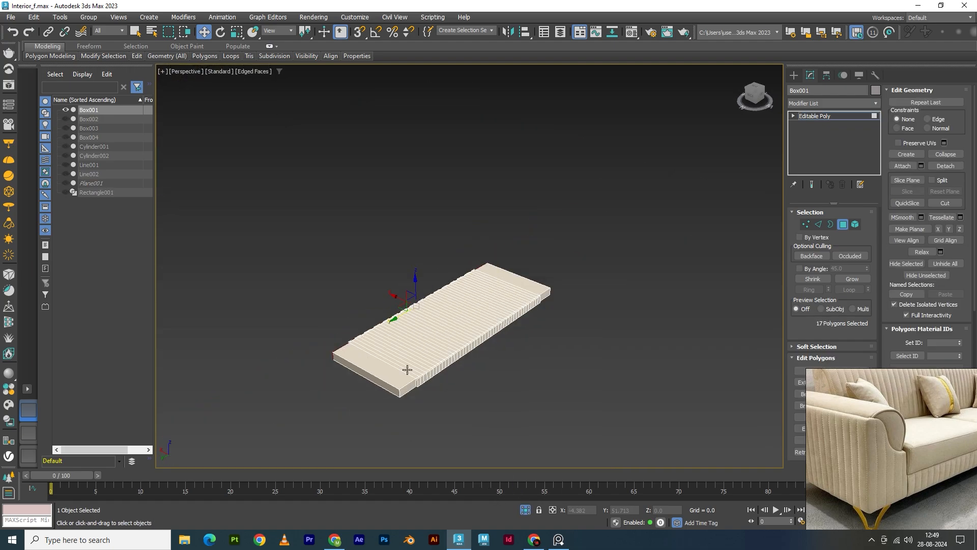
click(525, 509)
mouse_move(497, 377)
alt+middle_down()
mouse_move(540, 374)
mouse_move(492, 367)
alt+middle_up()
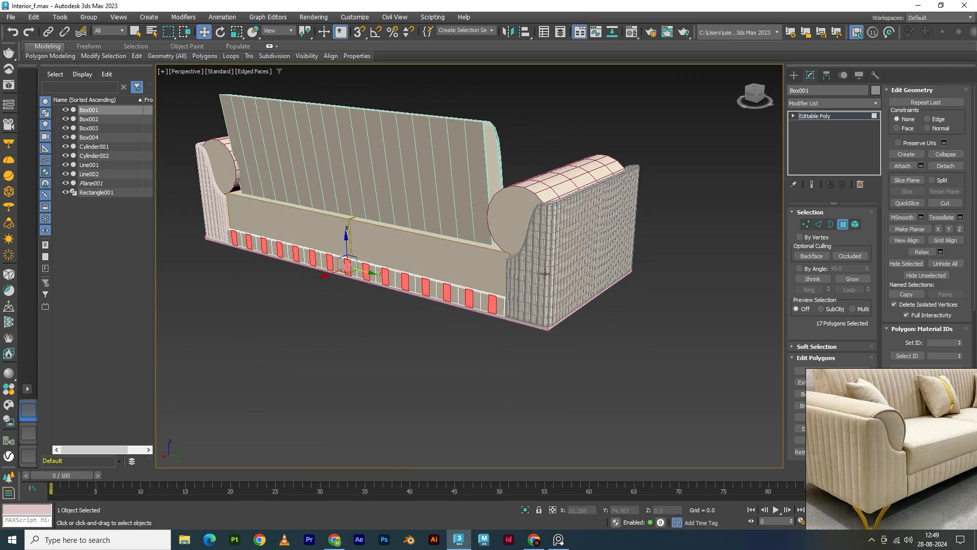
Invert the base's polygon selection, compare it on the isolated base and the whole sofa, and invert it back
key(ctrl+i)
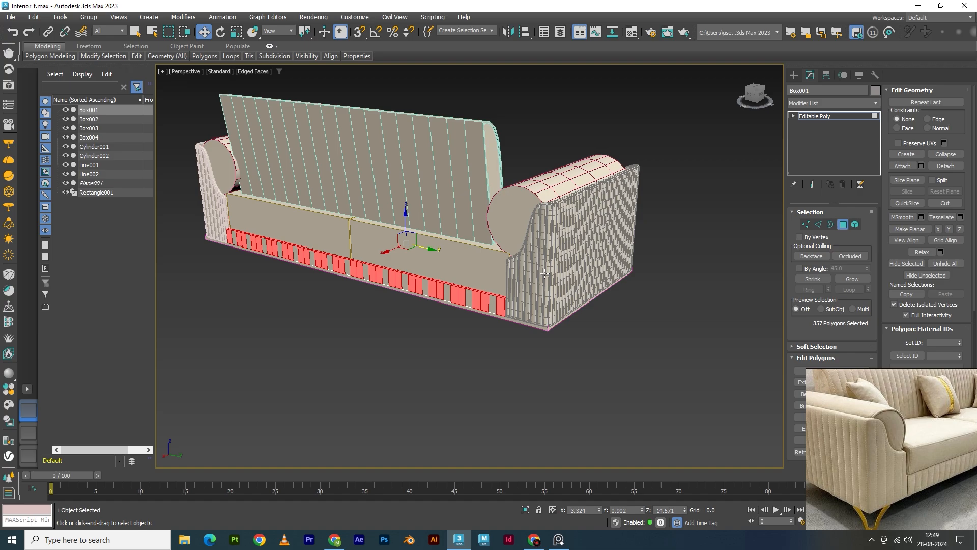
alt+middle_drag(532, 301, 591, 511)
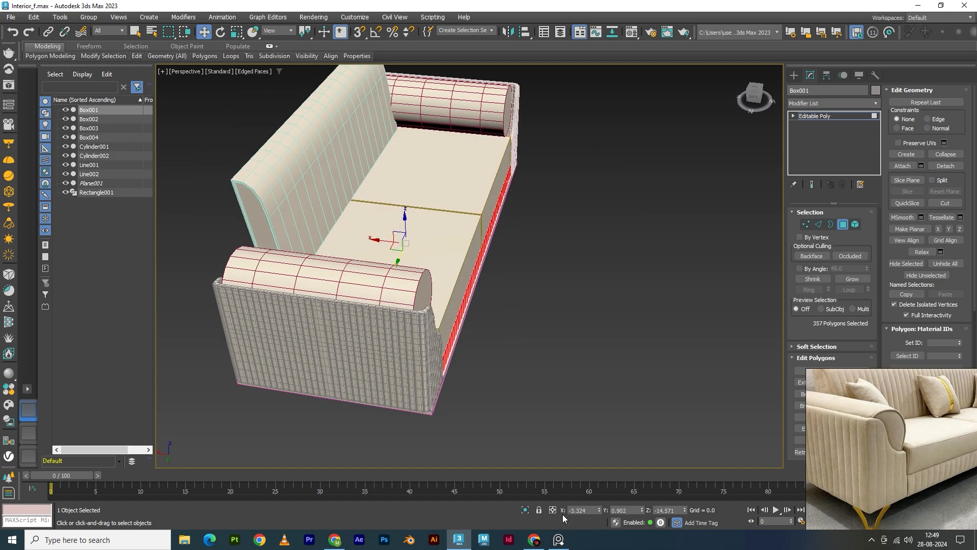
click(527, 509)
alt+middle_drag(484, 399, 441, 381)
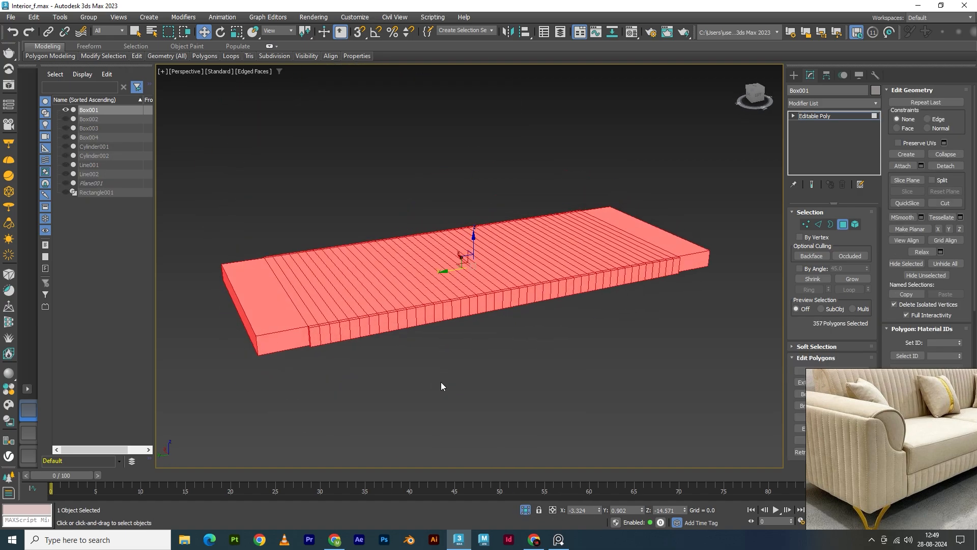
key(alt+q)
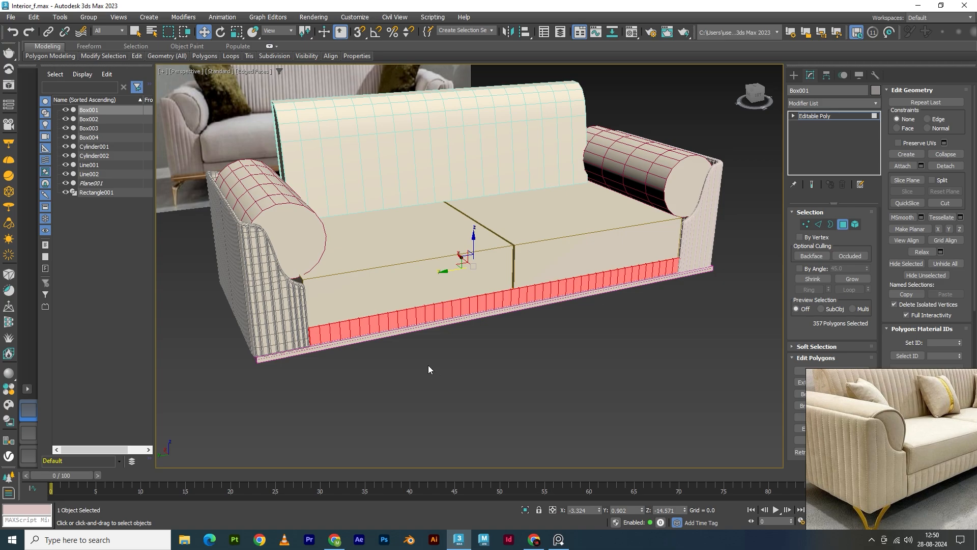
key(ctrl+i)
click(525, 510)
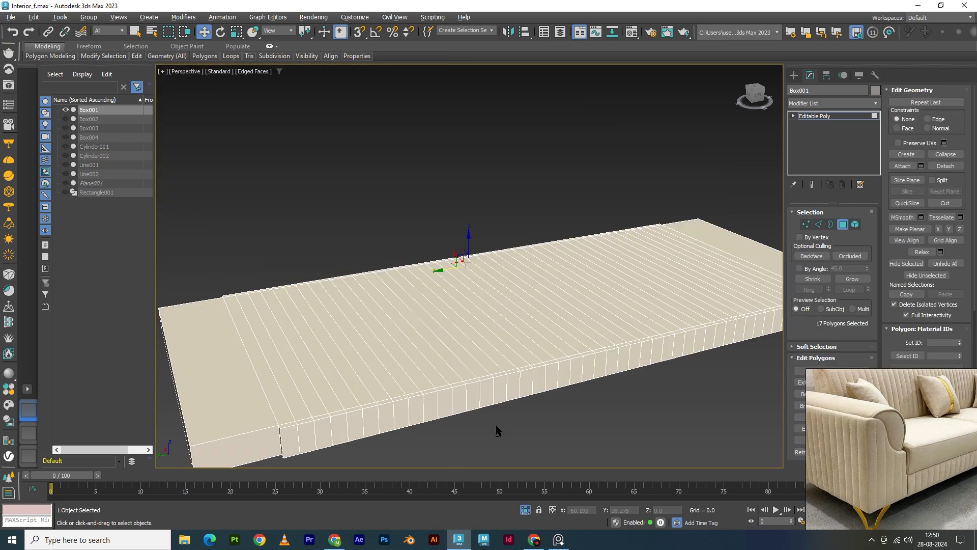
Undo the recent selection changes to bring back the dot-looped polygons on the base's front
alt+middle_drag(496, 425, 472, 354)
scroll(359, 334, down, 5)
alt+middle_drag(360, 330, 285, 207)
key(ctrl+z)
key(ctrl+z)
key(ctrl+z)
key(ctrl+z)
key(ctrl+z)
Deselect the polygons along the base's back side and the extra adjacent polygon at the front strip's end
alt+drag(270, 171, 387, 444)
alt+middle_drag(388, 444, 400, 365)
alt+click(258, 359)
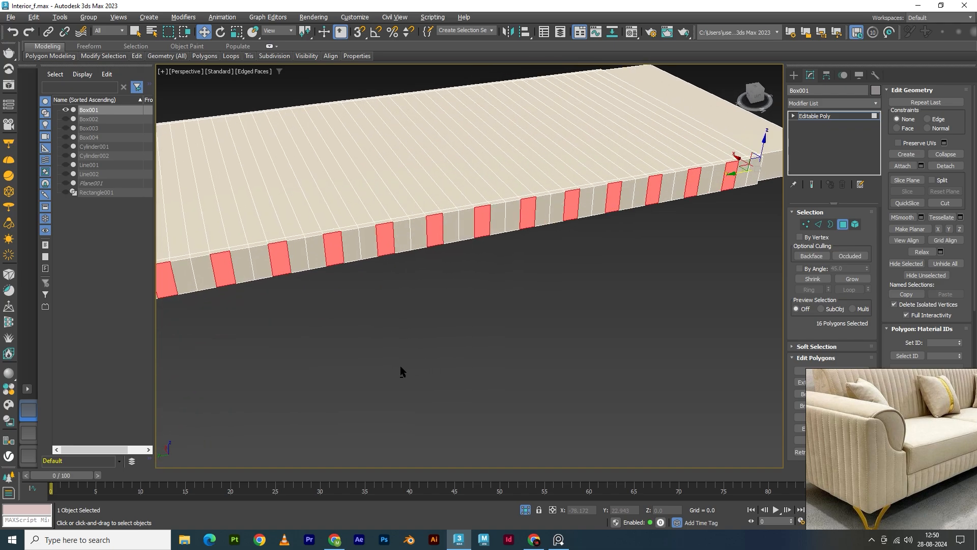
middle_drag(387, 327, 489, 336)
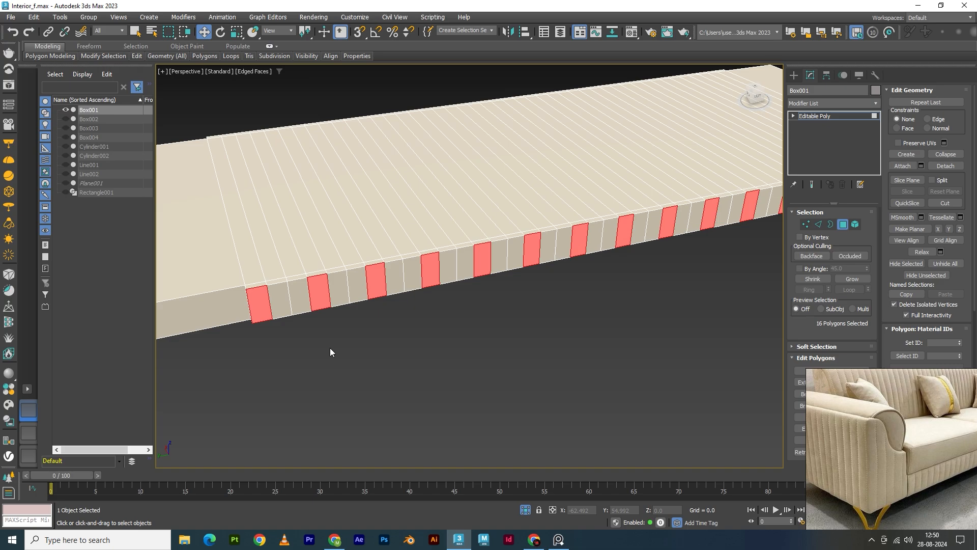
Dot-loop alternating polygons along the base's front strip from two adjacent end polygons, using a dot gap of 1
click(258, 302)
scroll(356, 310, down, 5)
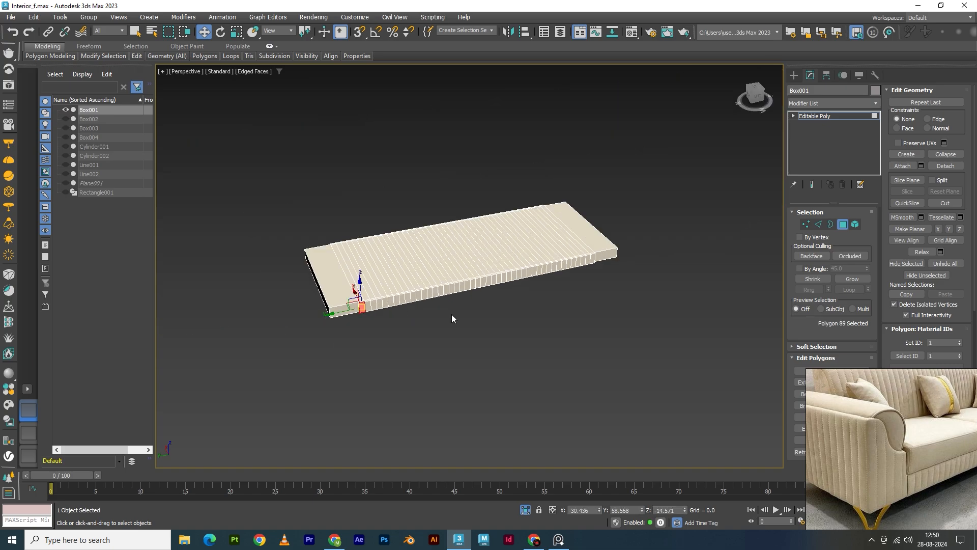
alt+middle_drag(452, 321, 536, 299)
scroll(213, 239, up, 4)
mouse_move(112, 55)
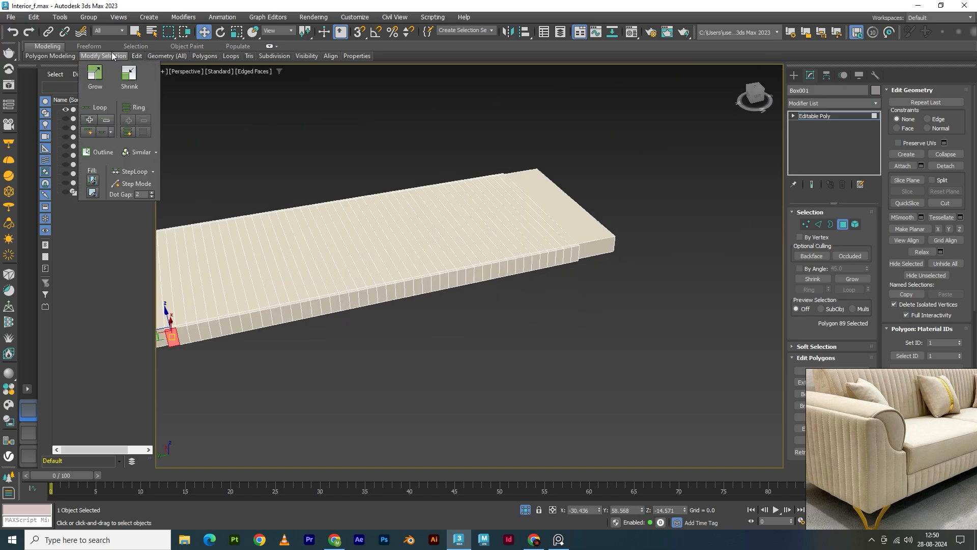
click(152, 197)
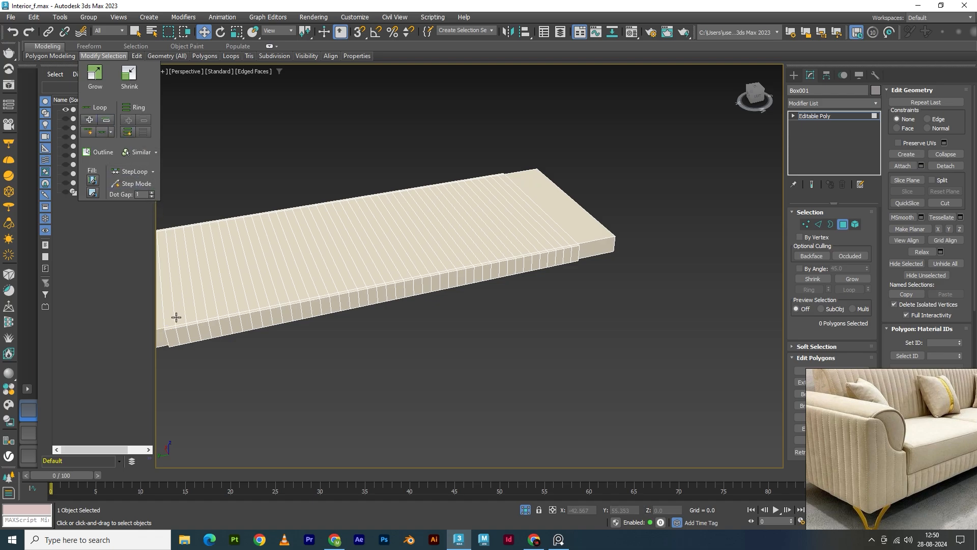
click(171, 335)
ctrl+click(183, 336)
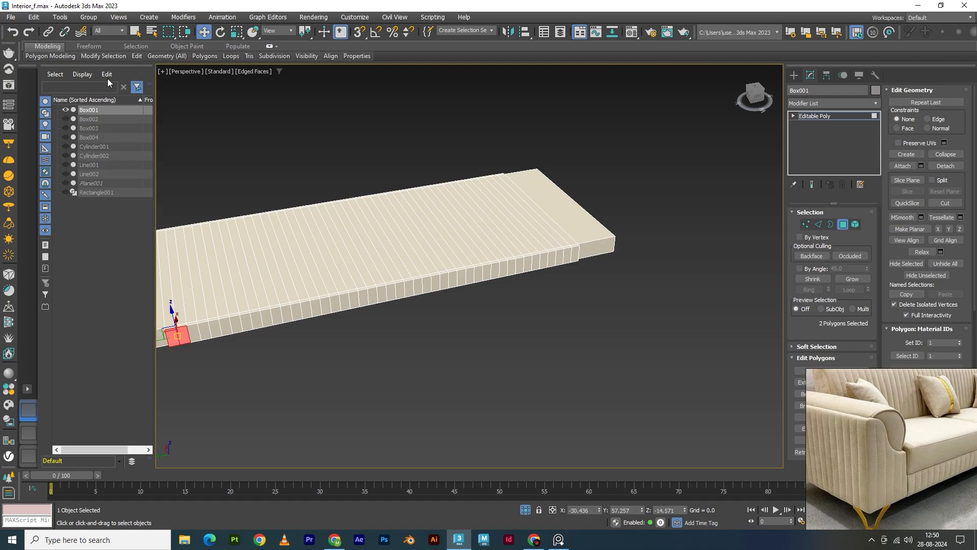
mouse_move(104, 55)
click(99, 132)
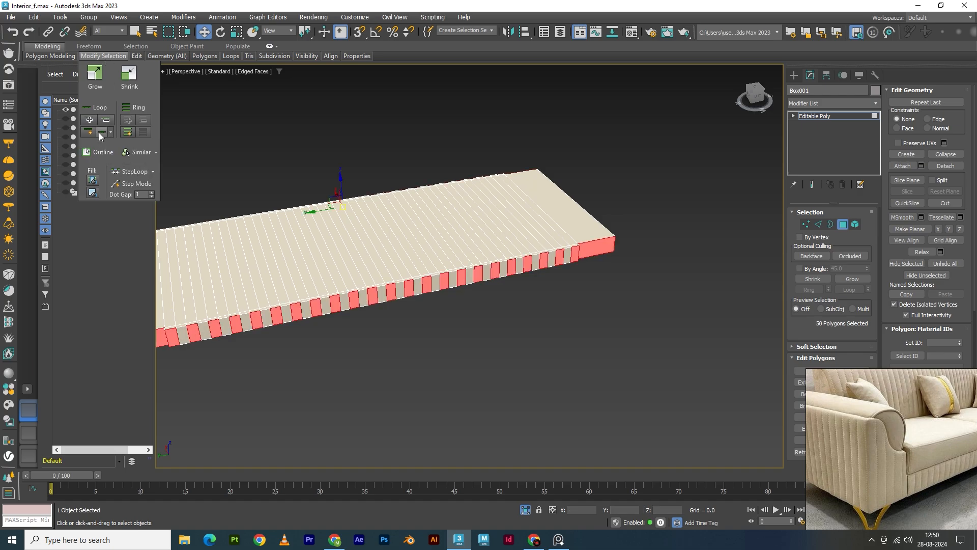
Check the looped polygons around the base and deselect those along its back side
alt+middle_drag(387, 346, 411, 314)
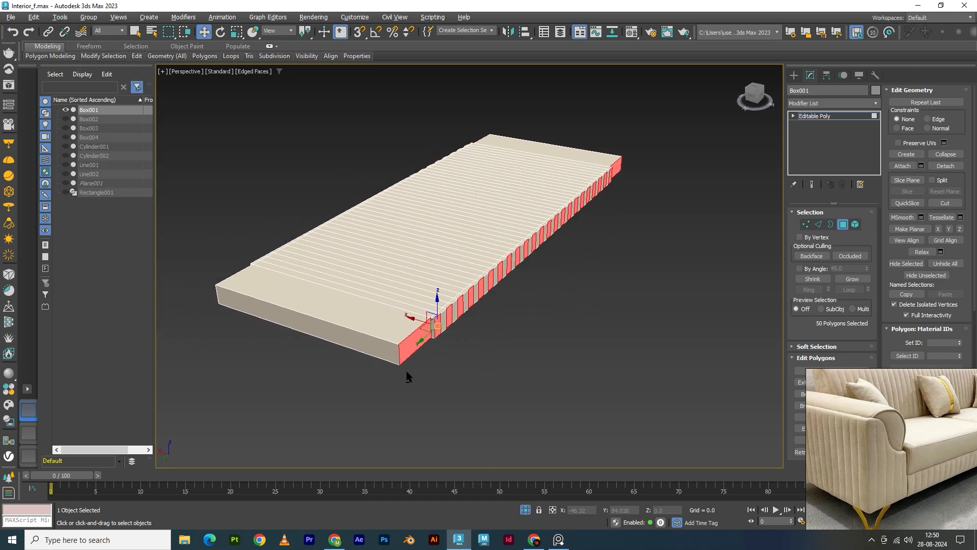
key(alt+w)
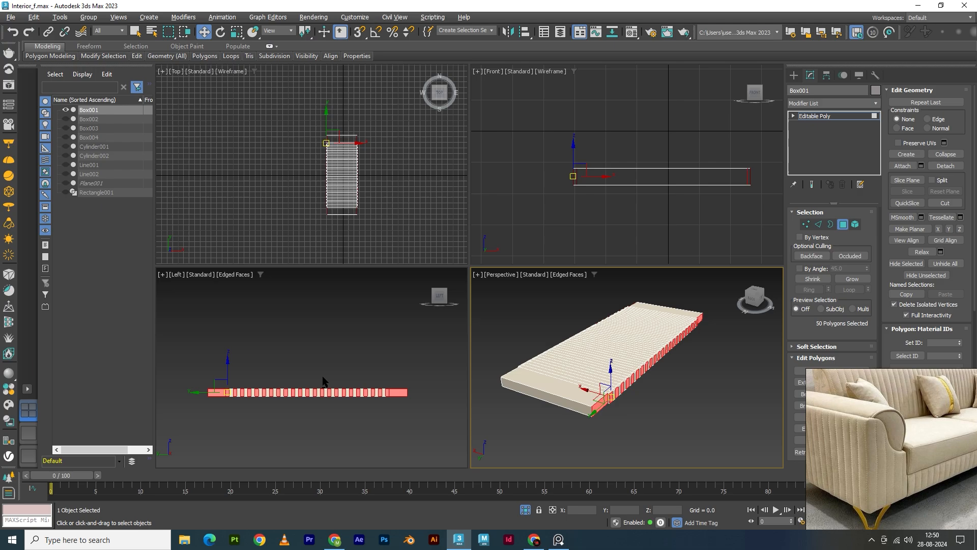
key(alt+w)
alt+middle_drag(564, 379, 325, 151)
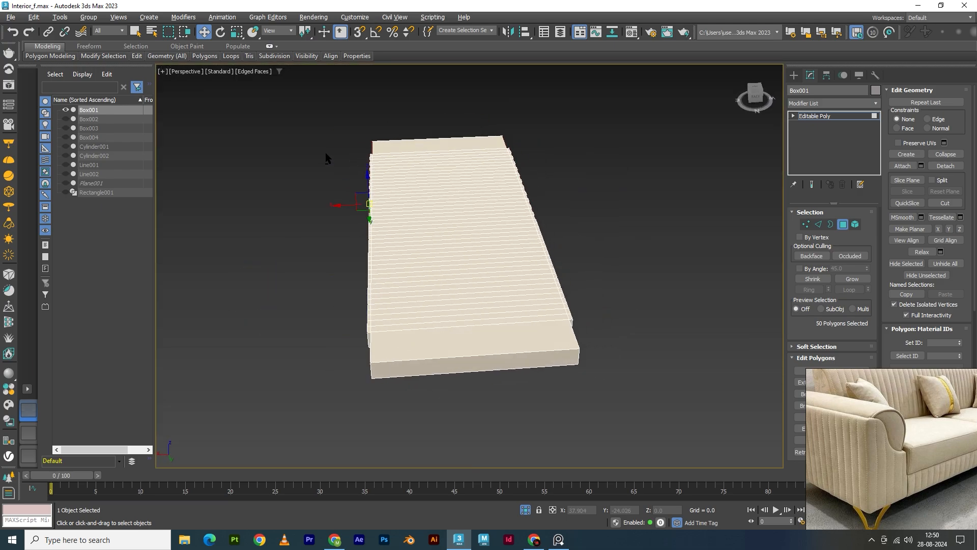
alt+drag(420, 410, 424, 414)
alt+middle_drag(491, 416, 396, 410)
Deselect the wide polygons at both ends of the base's front, keeping only the alternating narrow segments selected
scroll(335, 286, up, 6)
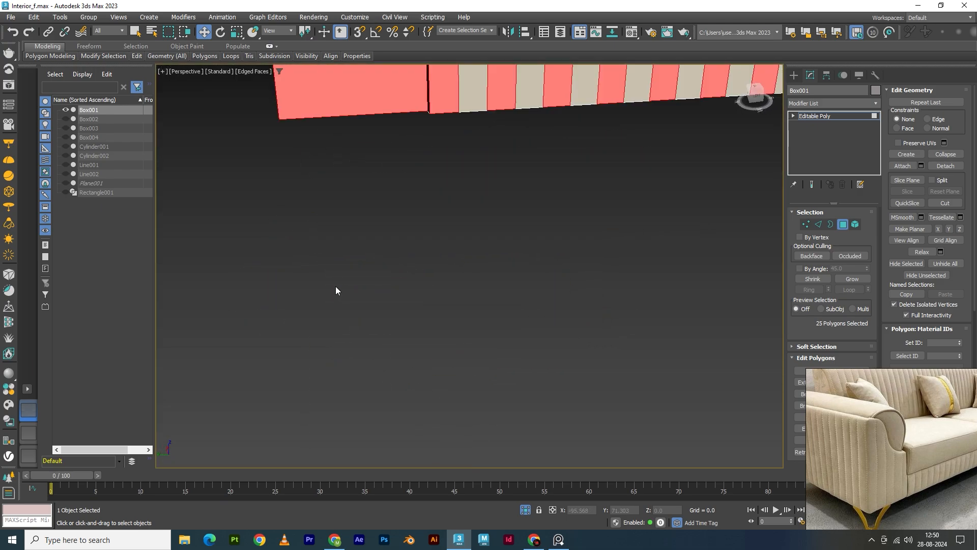
alt+middle_drag(335, 286, 387, 242)
alt+drag(387, 339, 468, 204)
alt+middle_drag(512, 247, 265, 275)
scroll(468, 261, down, 7)
middle_drag(475, 260, 351, 269)
scroll(456, 233, up, 6)
alt+middle_drag(456, 233, 409, 257)
alt+drag(393, 380, 453, 326)
scroll(490, 306, down, 5)
alt+middle_drag(447, 311, 526, 341)
scroll(425, 332, up, 5)
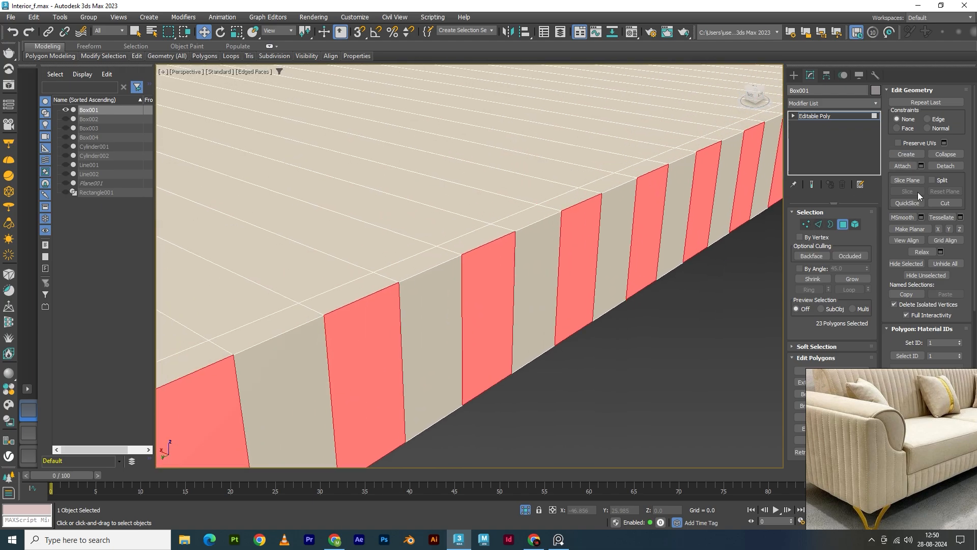
Bevel the selected front polygons with height 0 and outline -0.15, and apply it while continuing the Bevel
right_drag(895, 420, 905, 497)
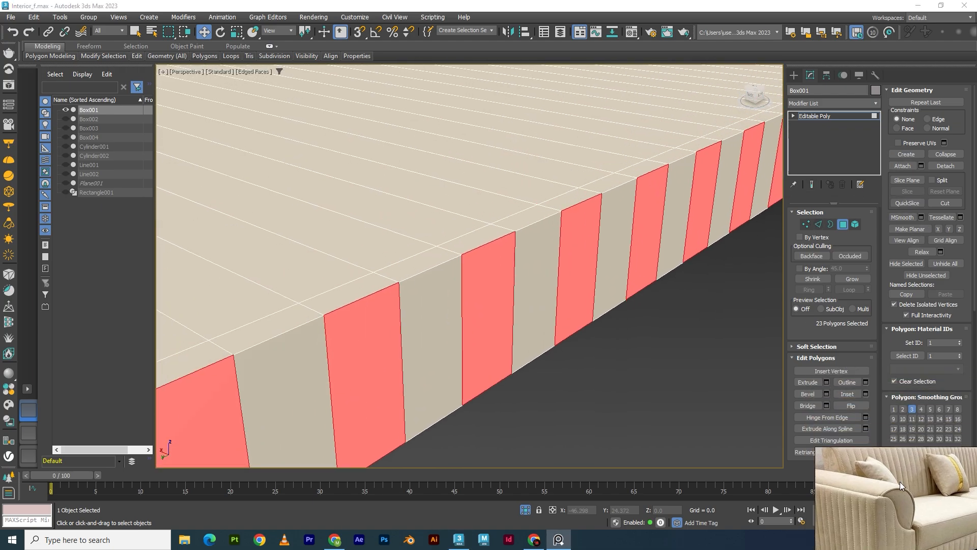
click(826, 394)
scroll(477, 239, down, 4)
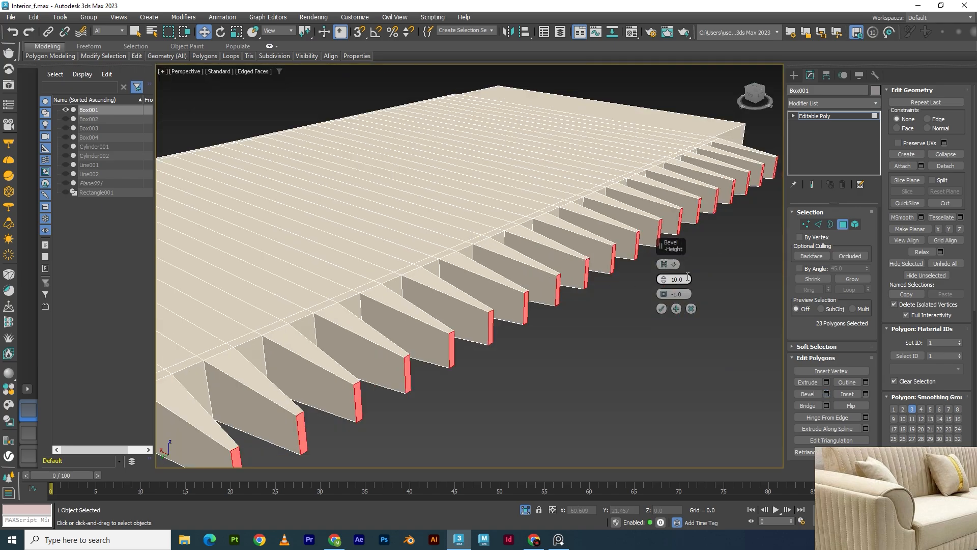
drag(685, 279, 642, 279)
text(0)
key(Return)
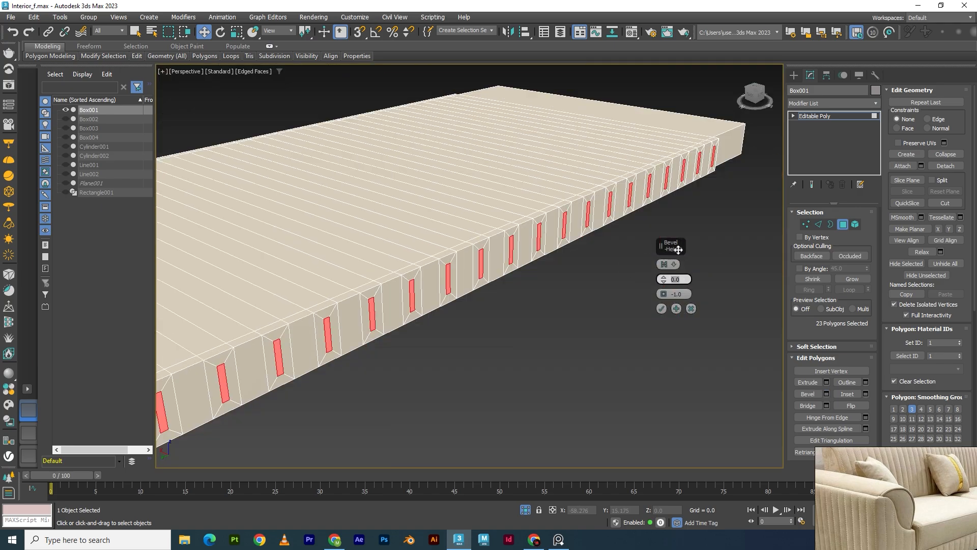
drag(687, 295, 658, 295)
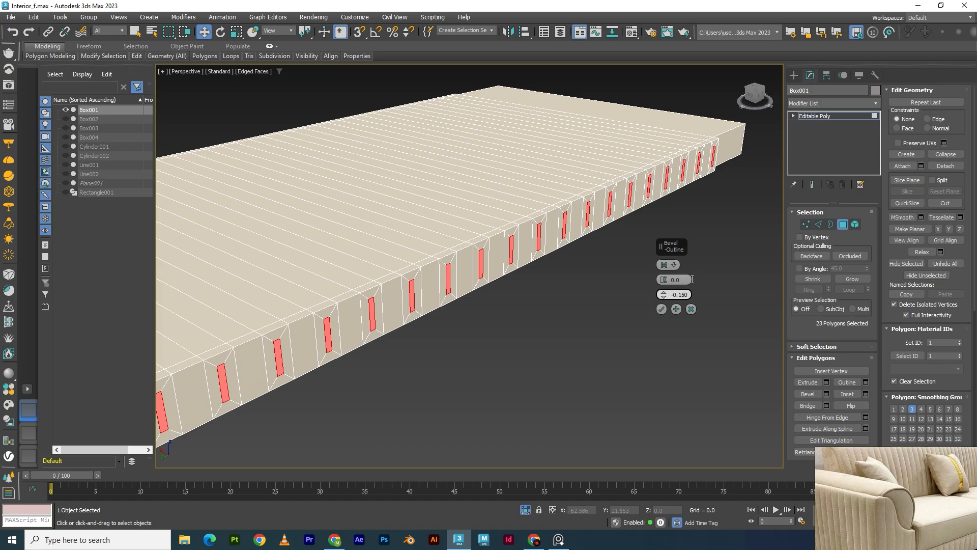
key(Return)
scroll(448, 290, up, 3)
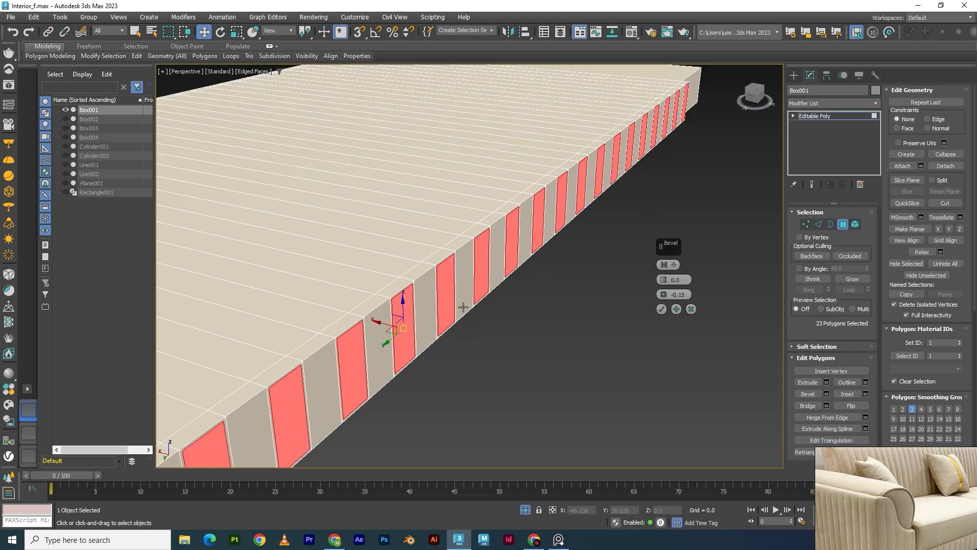
click(676, 310)
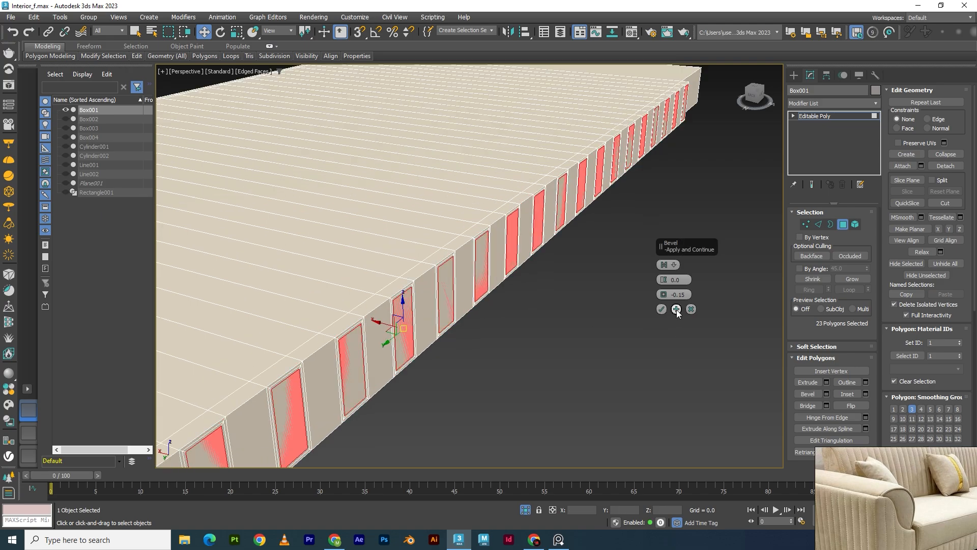
Bevel the inset front polygons outward with height 0.25 and outline 0
text(0)
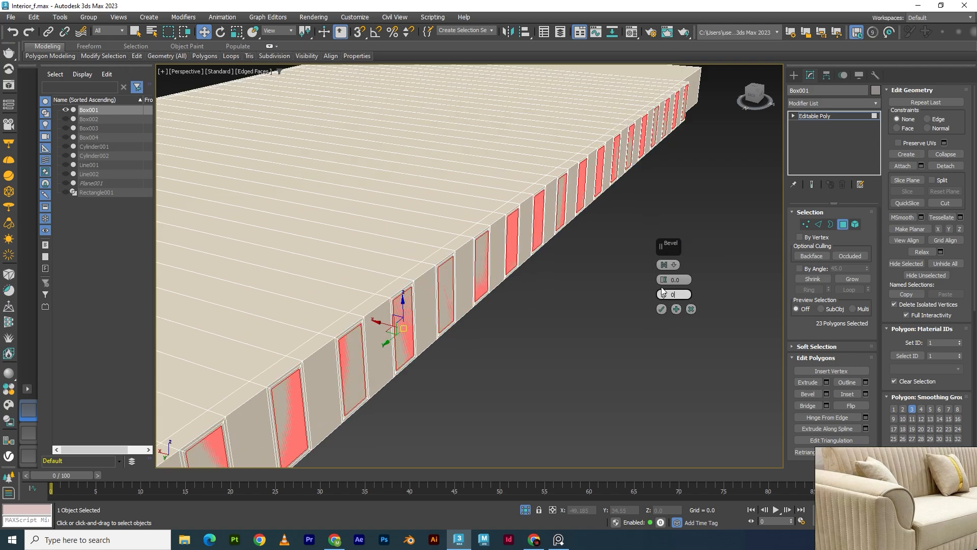
key(Tab)
text(0.25)
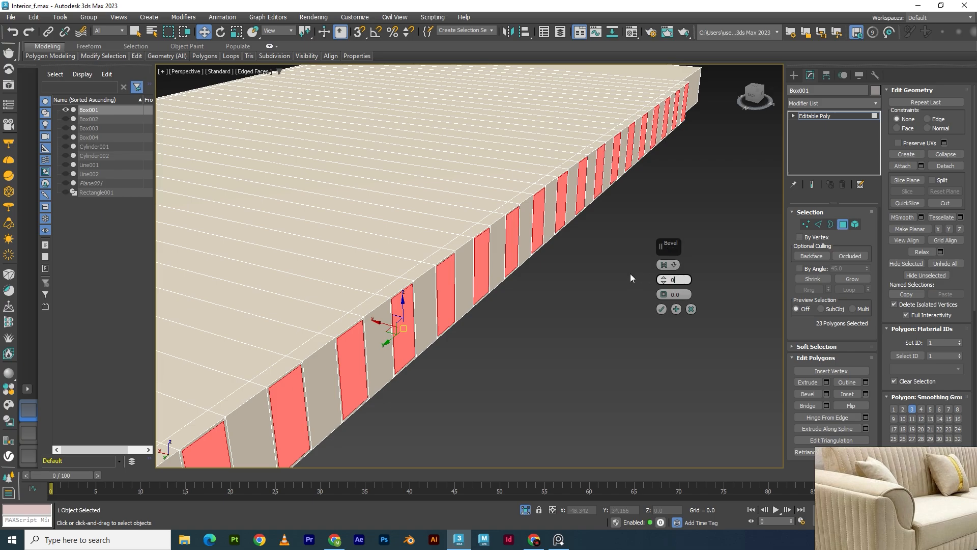
text(10)
key(BackSpace)
key(BackSpace)
key(Return)
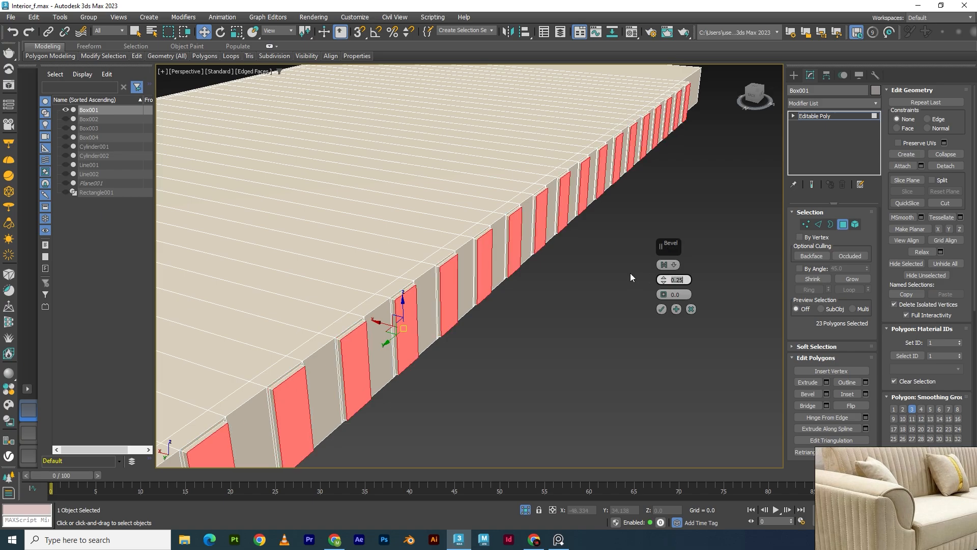
click(661, 309)
Add horizontal edge loops around the base near its upper edge, near its lower edge and at mid-height using SwiftLoop
scroll(529, 245, down, 1)
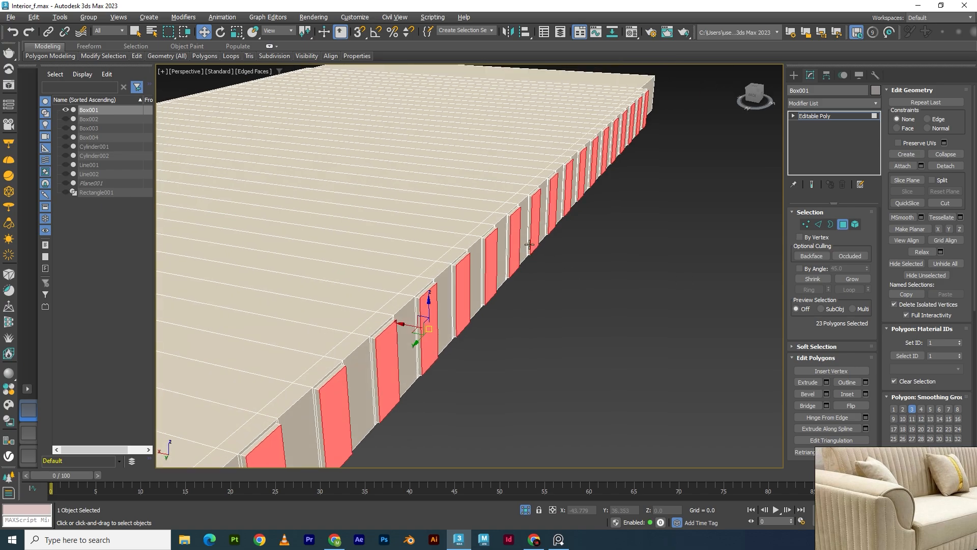
middle_drag(461, 305, 532, 245)
scroll(530, 246, down, 1)
middle_drag(495, 319, 636, 180)
middle_drag(462, 327, 470, 319)
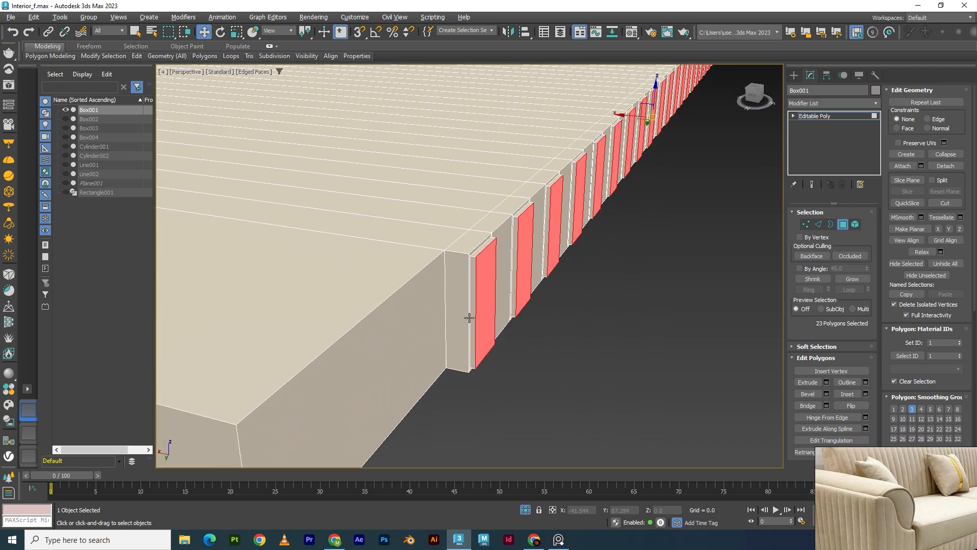
key(alt+1)
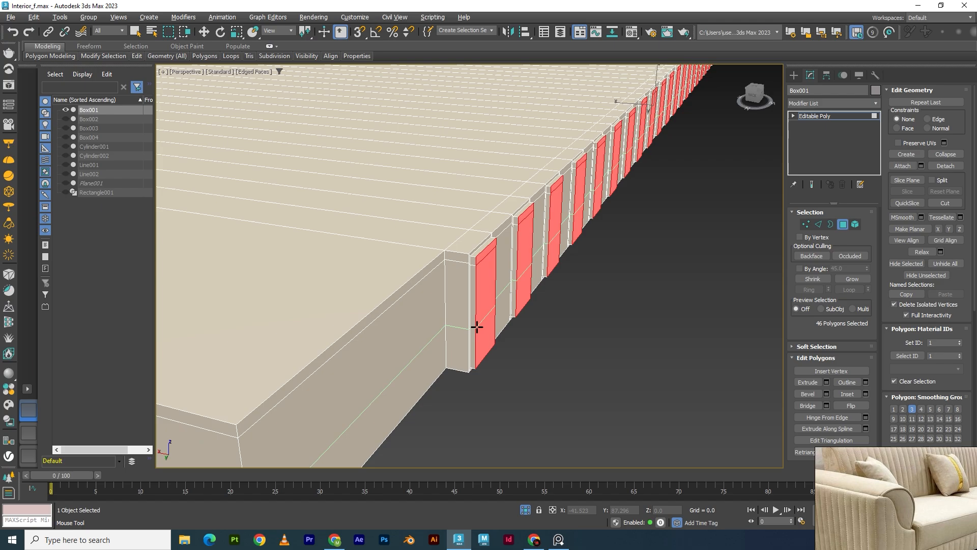
click(475, 339)
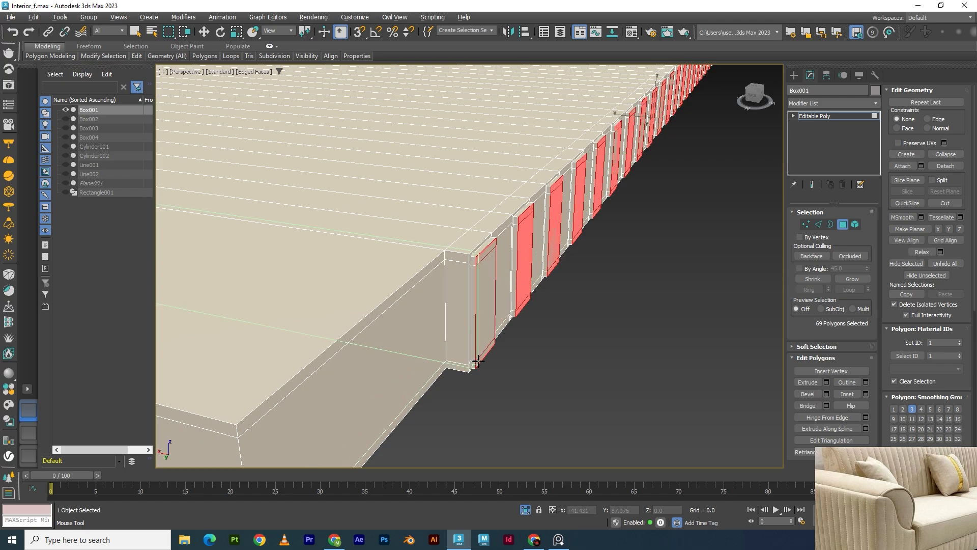
click(480, 305)
right_click(479, 305)
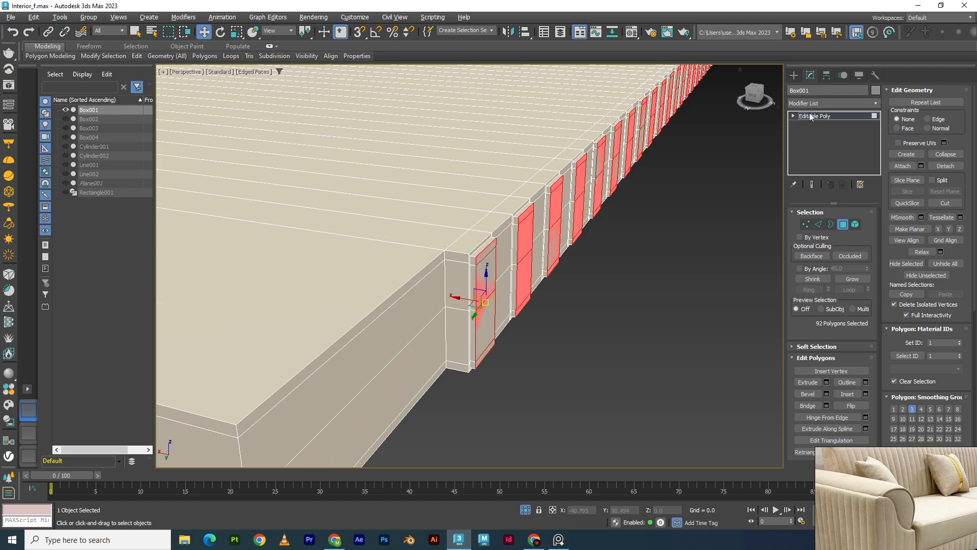
Add an Edit Poly modifier and an OpenSubdiv modifier with 2 iterations to the base
click(811, 116)
click(812, 103)
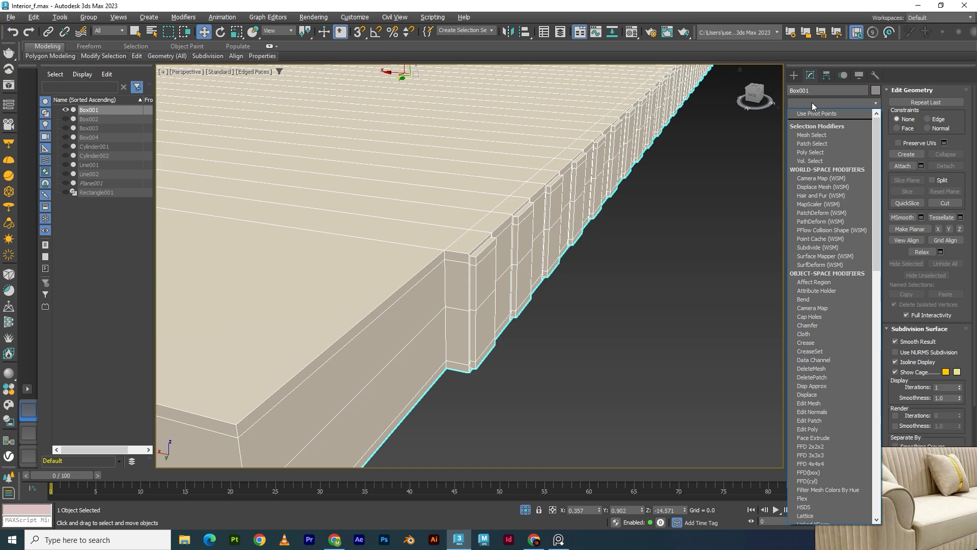
key(e)
click(808, 138)
click(816, 102)
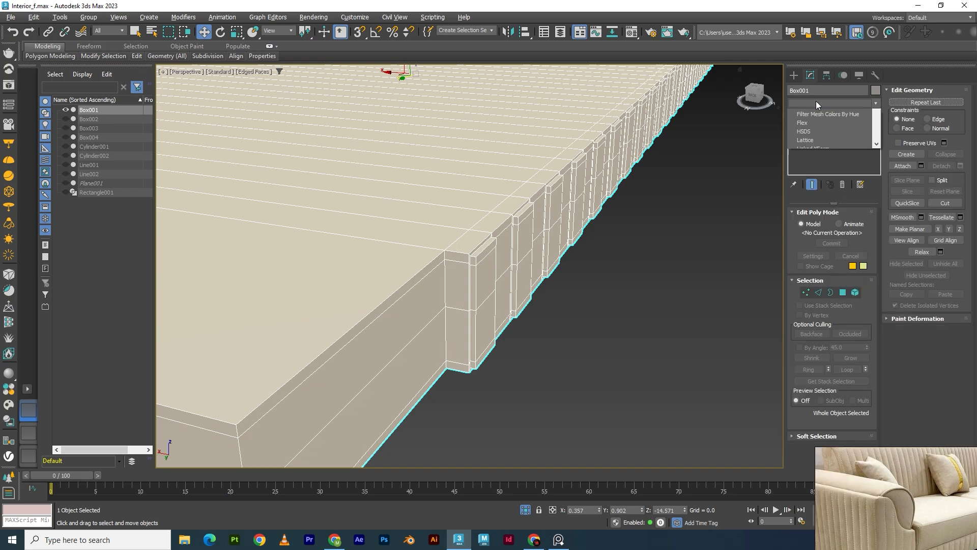
key(o)
click(812, 112)
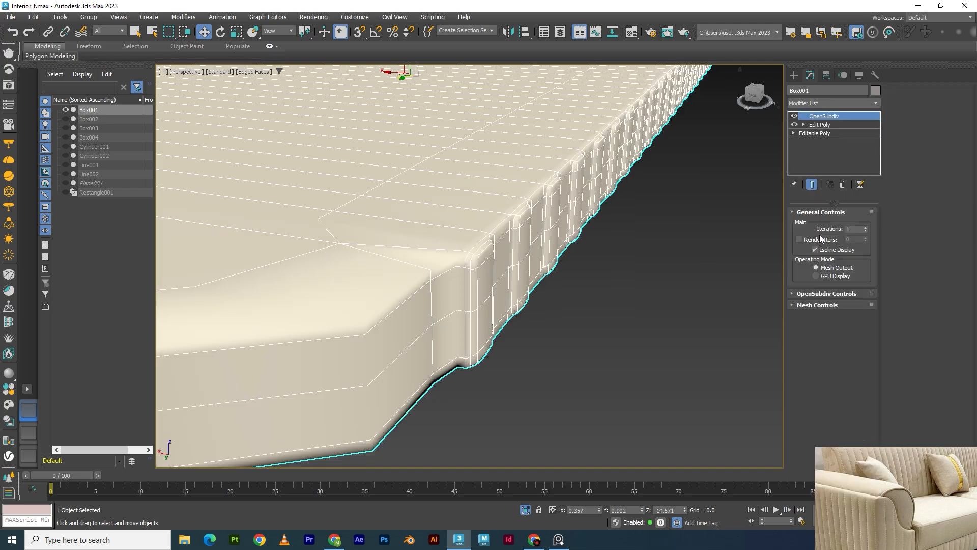
key(z)
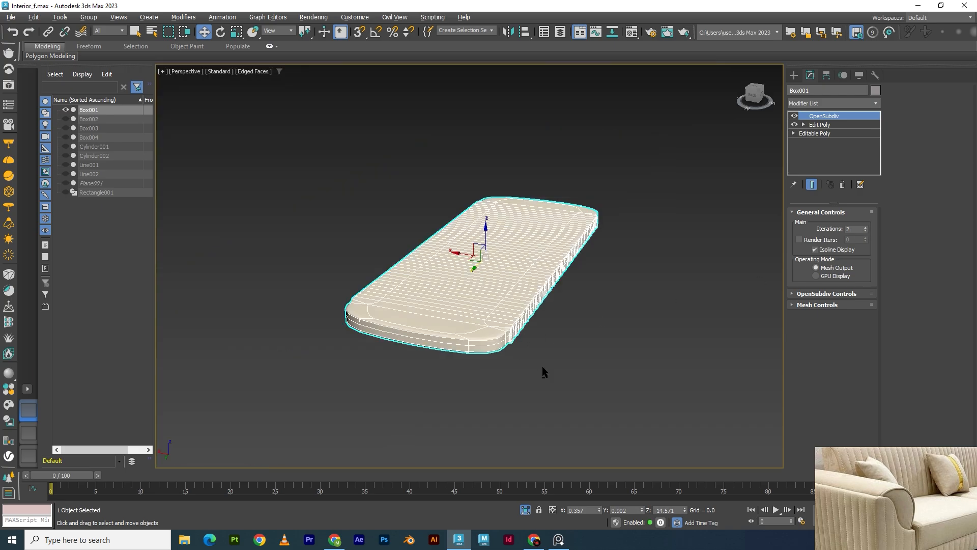
Bring back the whole sofa and inspect the smoothed front base beside the side panels
click(566, 378)
click(525, 510)
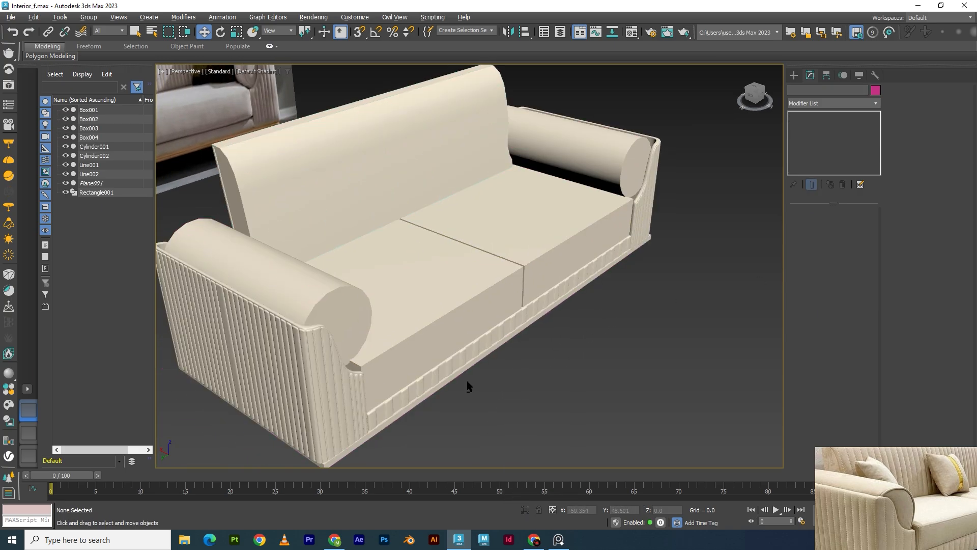
mouse_move(466, 380)
alt+middle_down()
mouse_move(465, 369)
mouse_move(298, 374)
mouse_move(285, 402)
mouse_move(368, 376)
mouse_move(451, 377)
alt+middle_up()
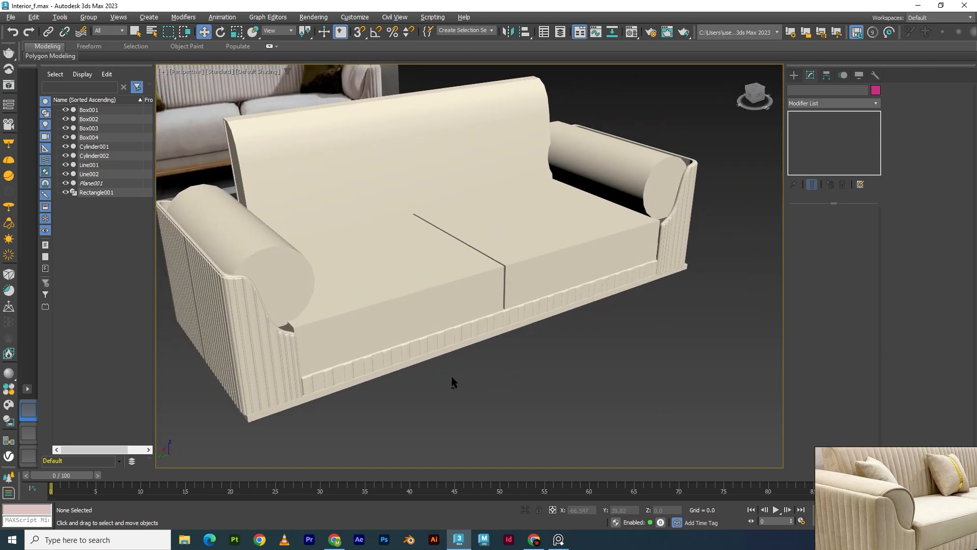
alt+middle_drag(320, 383, 365, 359)
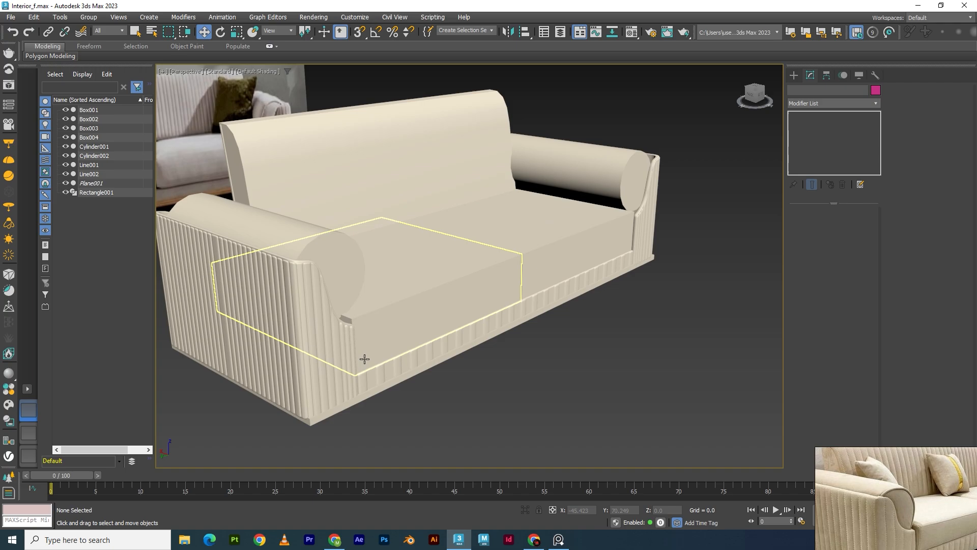
Turn off the base's OpenSubdiv smoothing, activate its Edit Poly modifier and isolate the base with edged faces shown
click(375, 375)
click(794, 116)
click(819, 125)
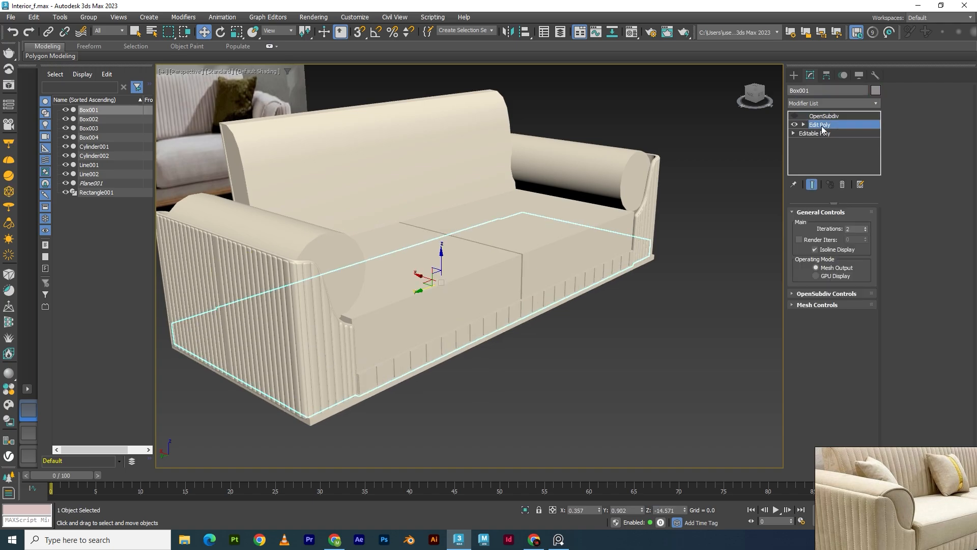
key(F4)
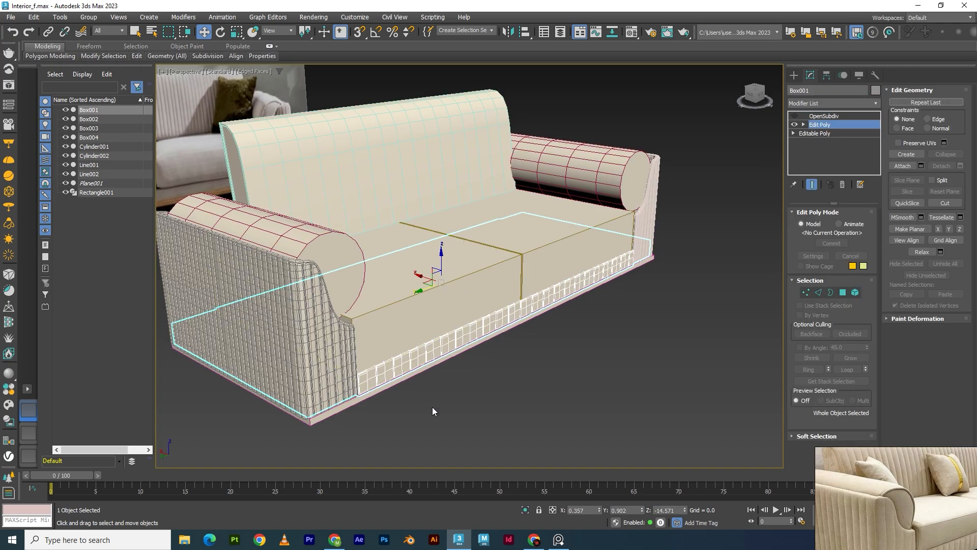
click(525, 509)
alt+middle_drag(418, 423, 432, 357)
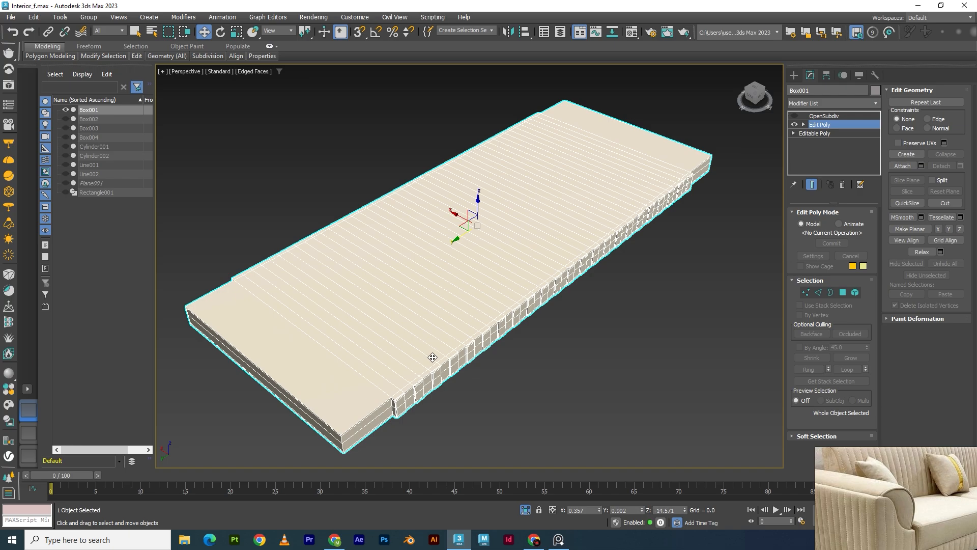
Select the four stacked polygons of the first recessed segment on the base's front
key(4)
scroll(442, 367, up, 6)
middle_drag(349, 386, 269, 284)
click(257, 259)
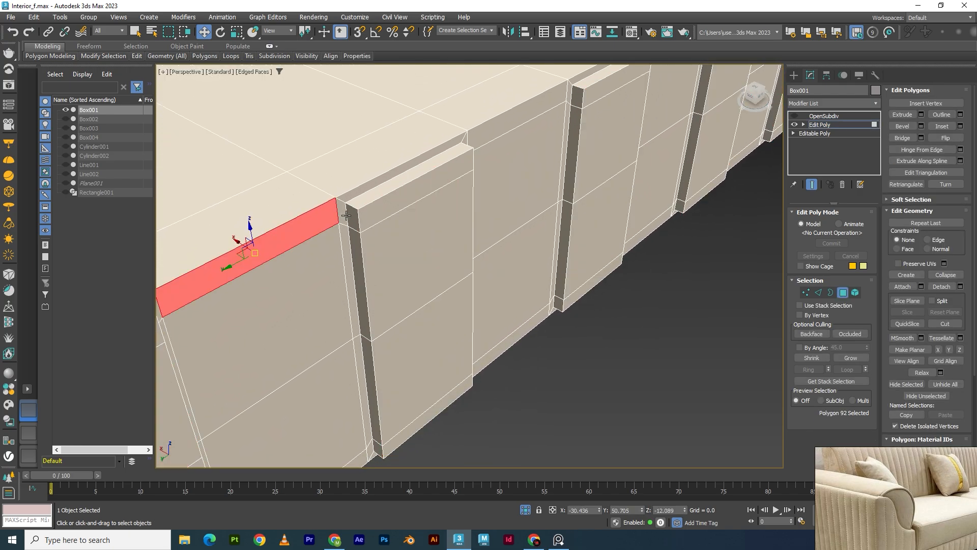
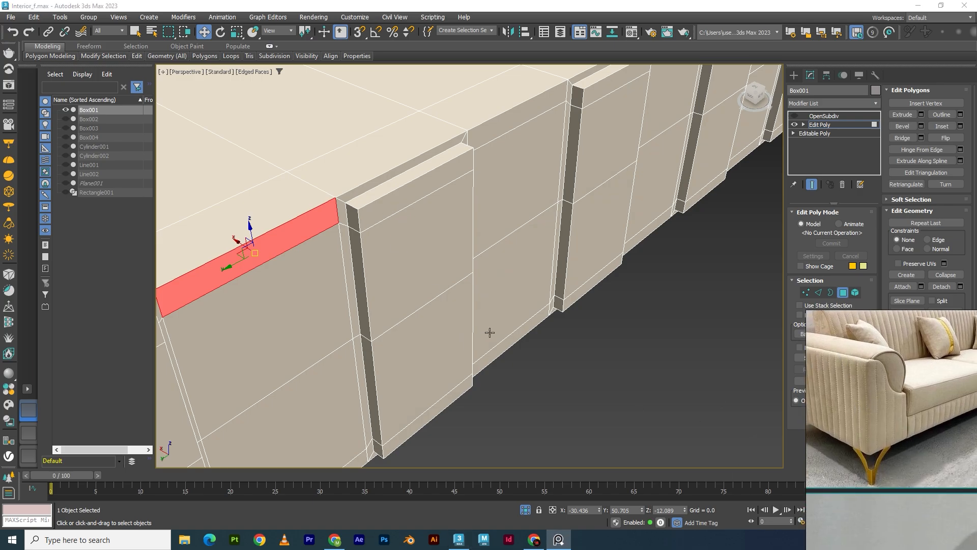
scroll(437, 317, down, 3)
alt+middle_drag(422, 333, 453, 315)
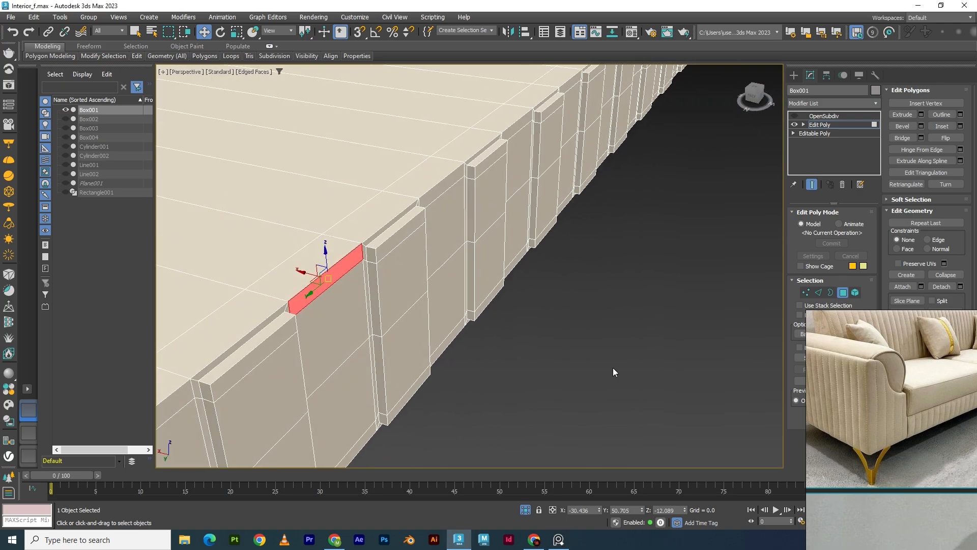
mouse_move(406, 346)
middle_down()
mouse_move(462, 299)
mouse_move(421, 291)
mouse_move(461, 269)
middle_up()
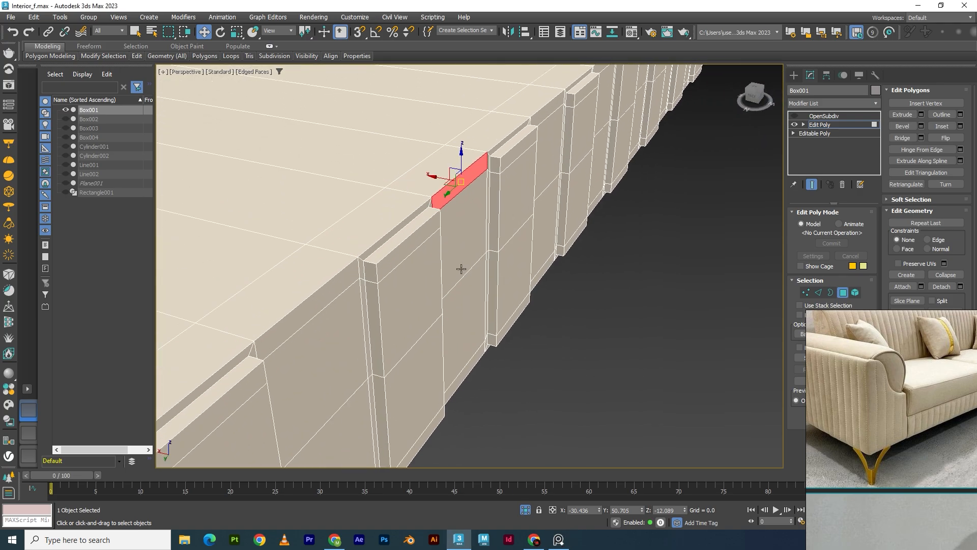
click(330, 304)
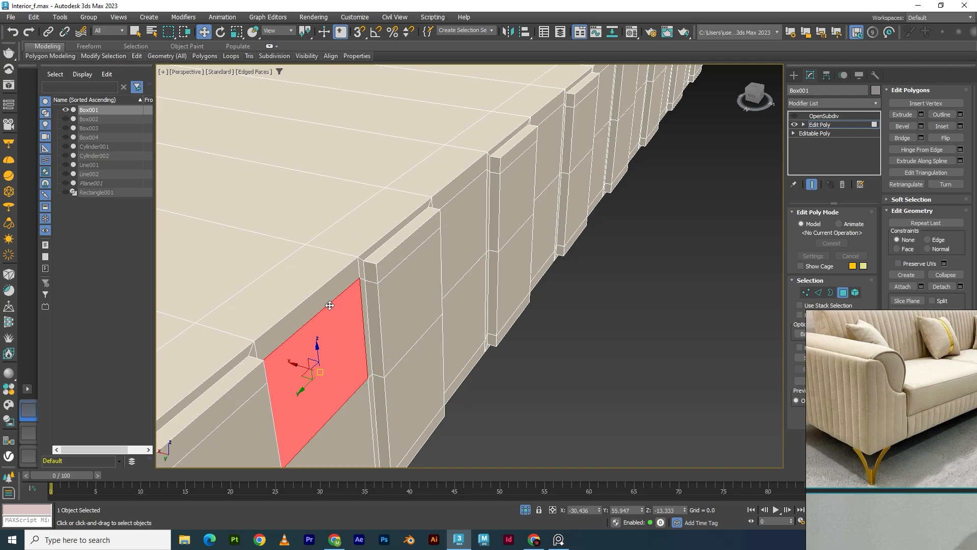
alt+middle_drag(328, 305, 366, 291)
scroll(362, 296, up, 4)
click(360, 275)
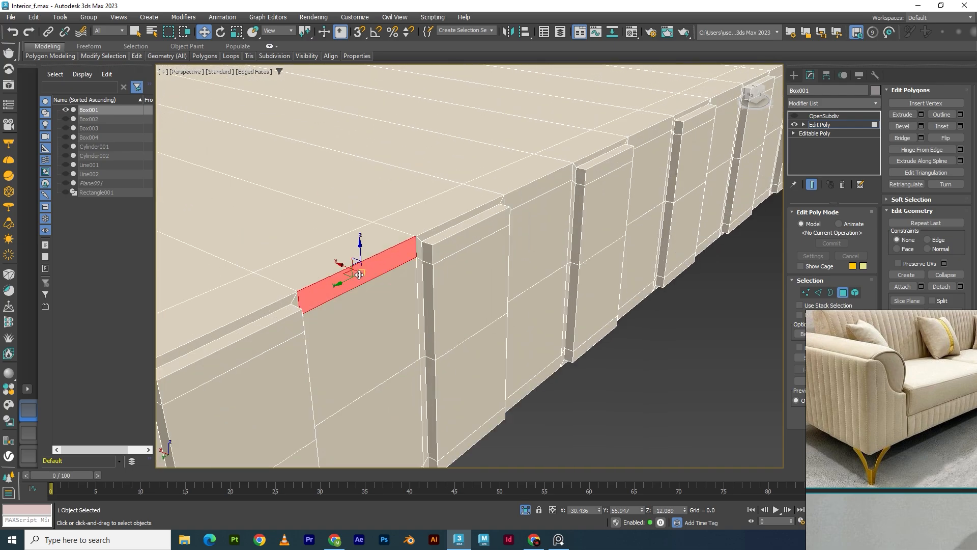
middle_drag(399, 385, 374, 309)
ctrl+click(347, 285)
ctrl+click(372, 387)
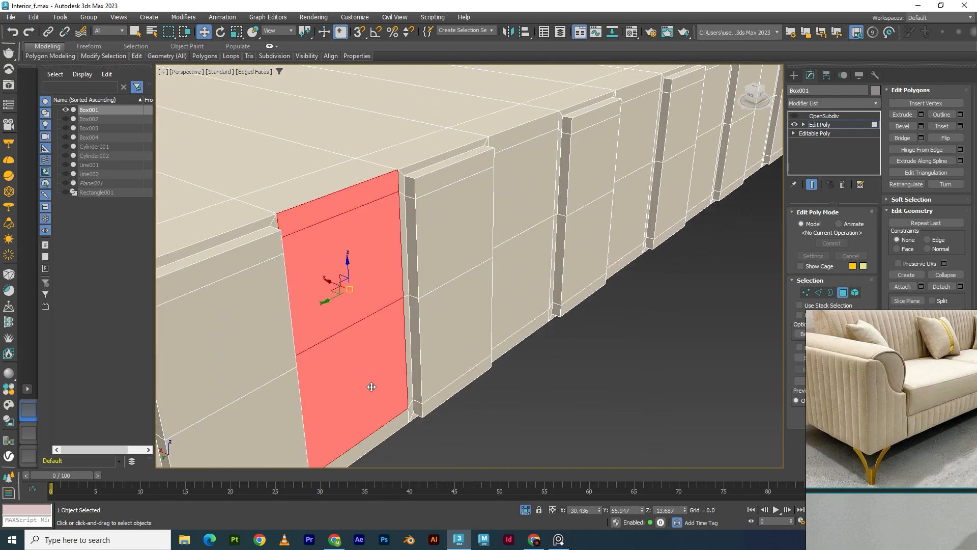
ctrl+click(382, 436)
scroll(382, 343, down, 5)
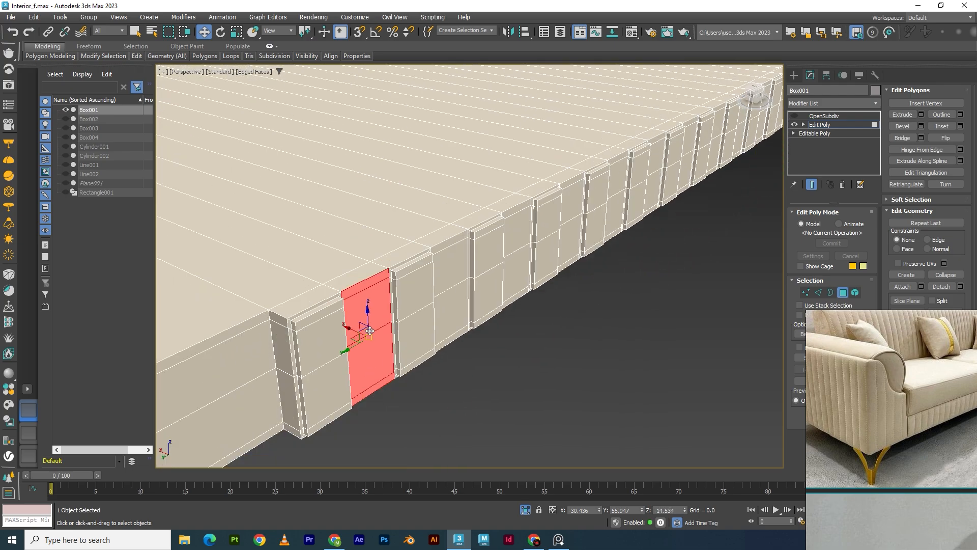
Try growing the first recessed segment's polygon selection into a loop, and undo it
click(105, 57)
click(102, 133)
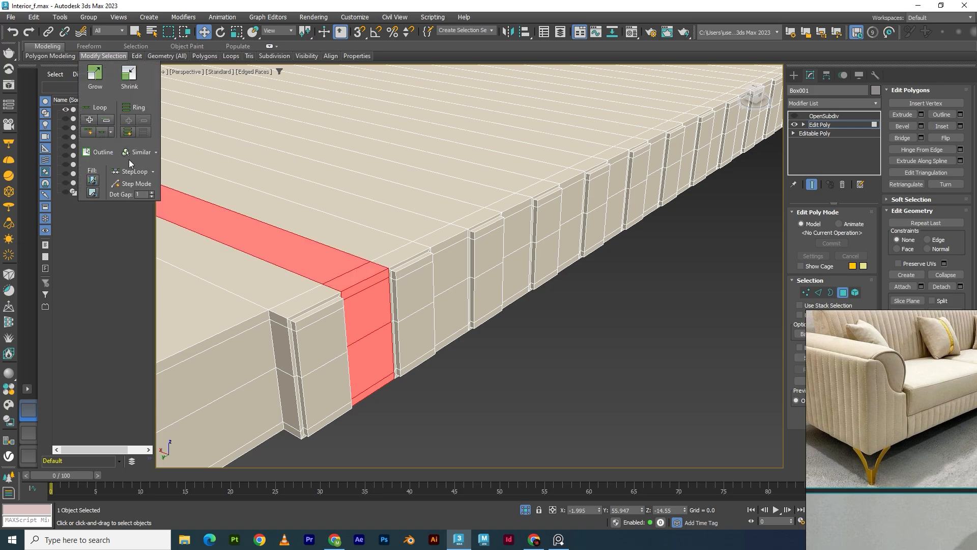
key(ctrl+z)
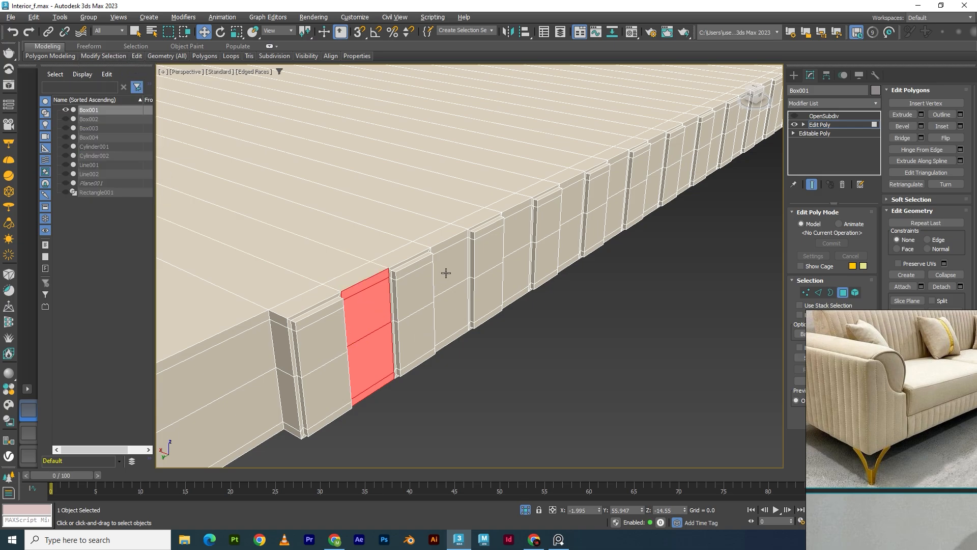
Add the second recessed segment's stacked polygons to the selection and try extending both segments into loops around the base
ctrl+click(448, 247)
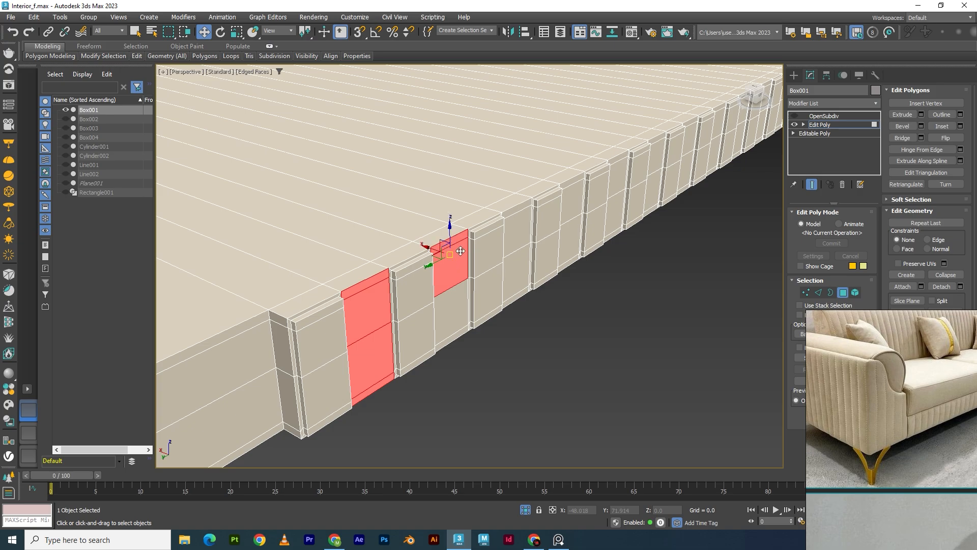
ctrl+click(450, 313)
ctrl+click(453, 337)
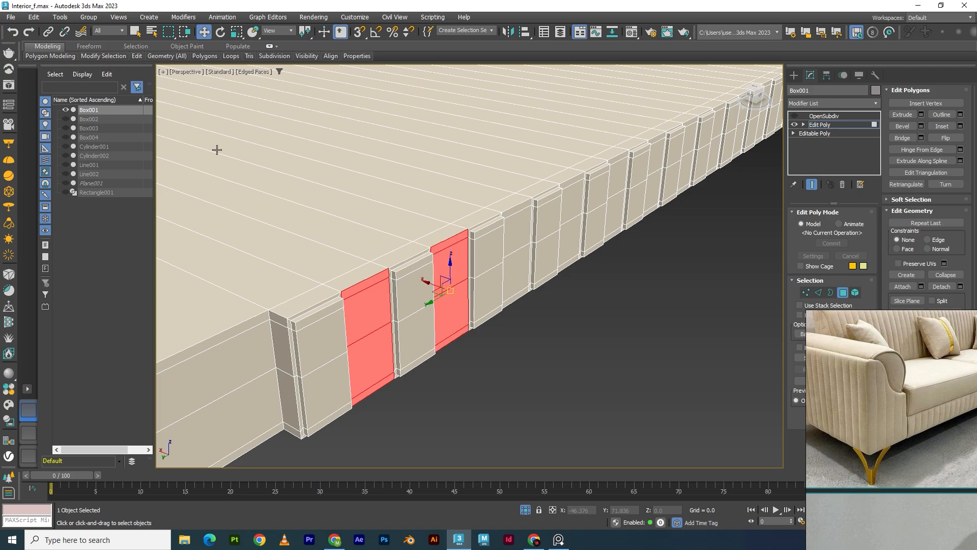
mouse_move(102, 56)
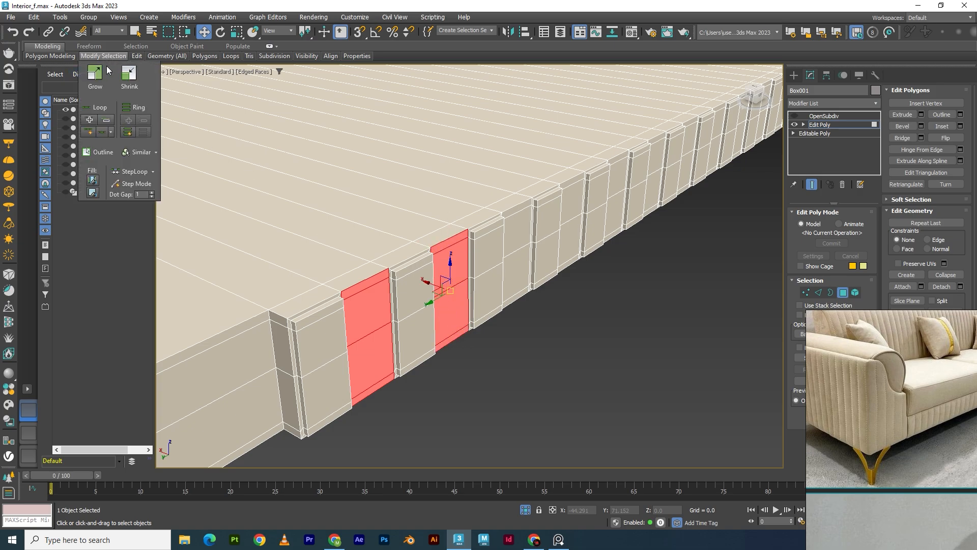
click(102, 133)
scroll(511, 391, down, 5)
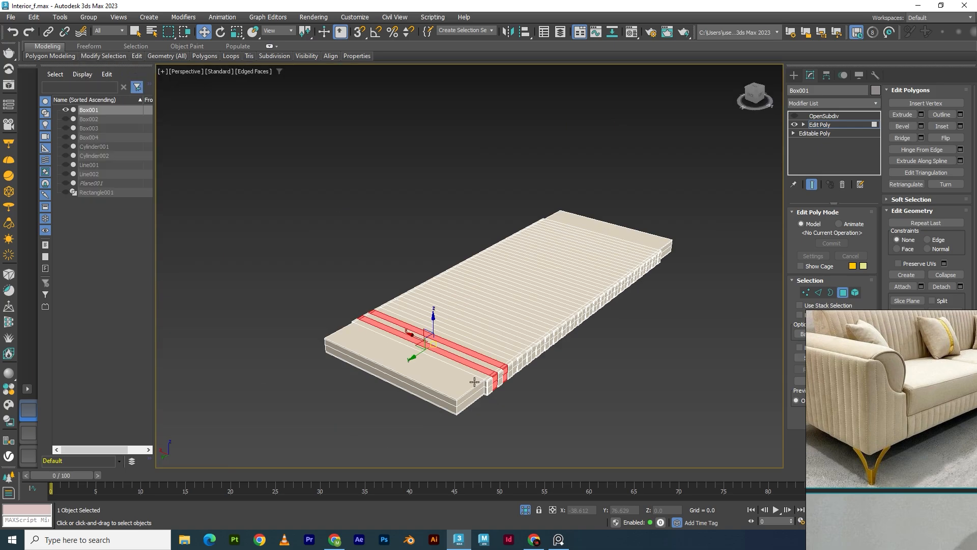
scroll(475, 388, up, 6)
scroll(475, 388, up, 4)
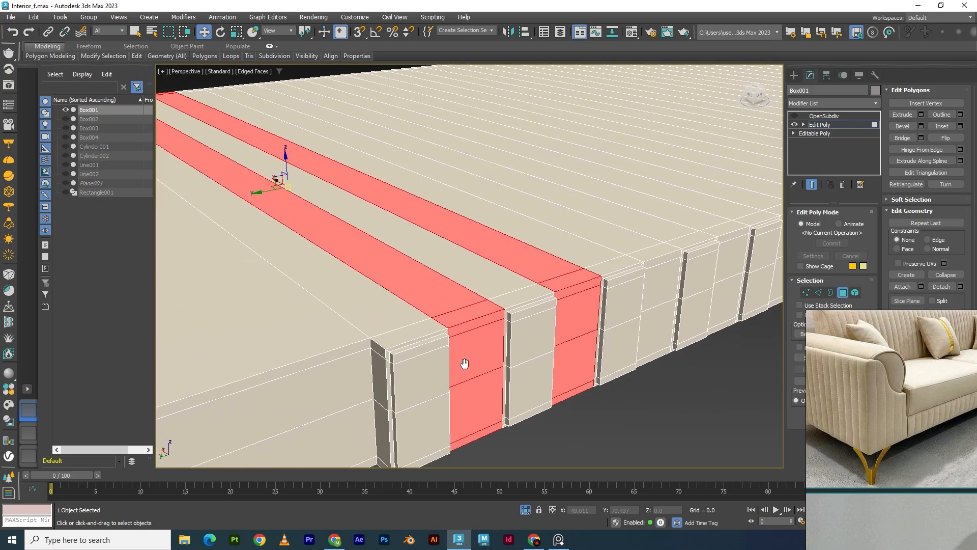
click(458, 320)
Remove the base's three horizontal edge loops near the upper edge, at mid-height and near the lower edge, including their vertices
key(2)
double_click(408, 349)
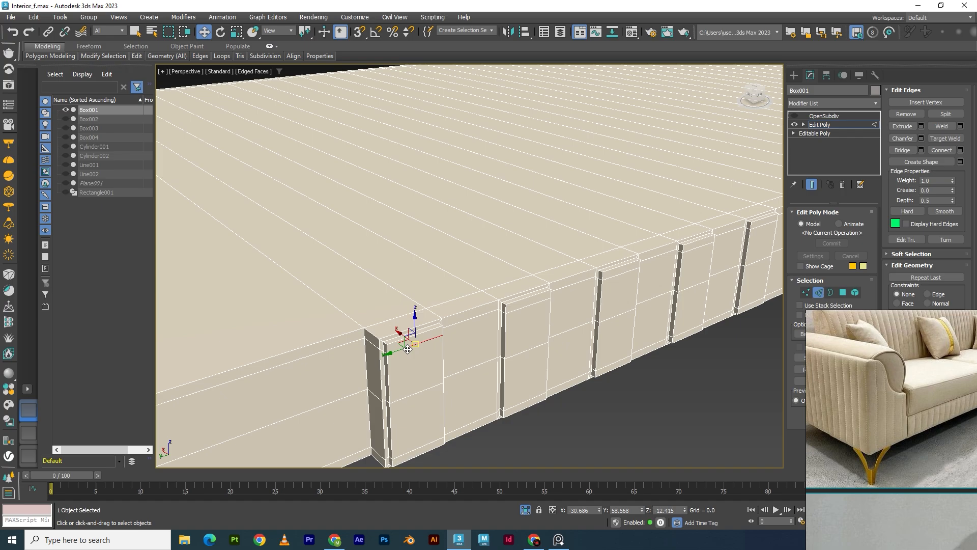
ctrl+double_click(413, 398)
ctrl+double_click(422, 446)
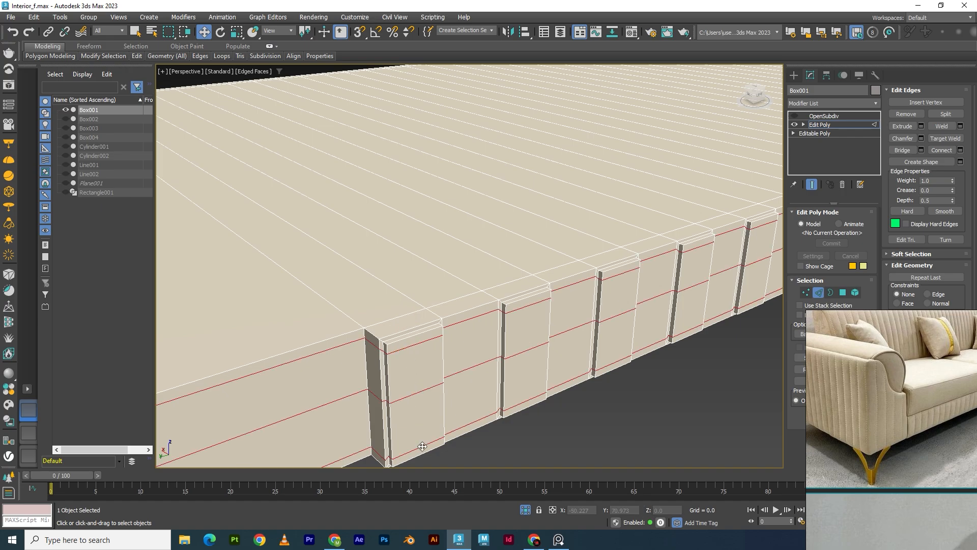
key(ctrl+BackSpace)
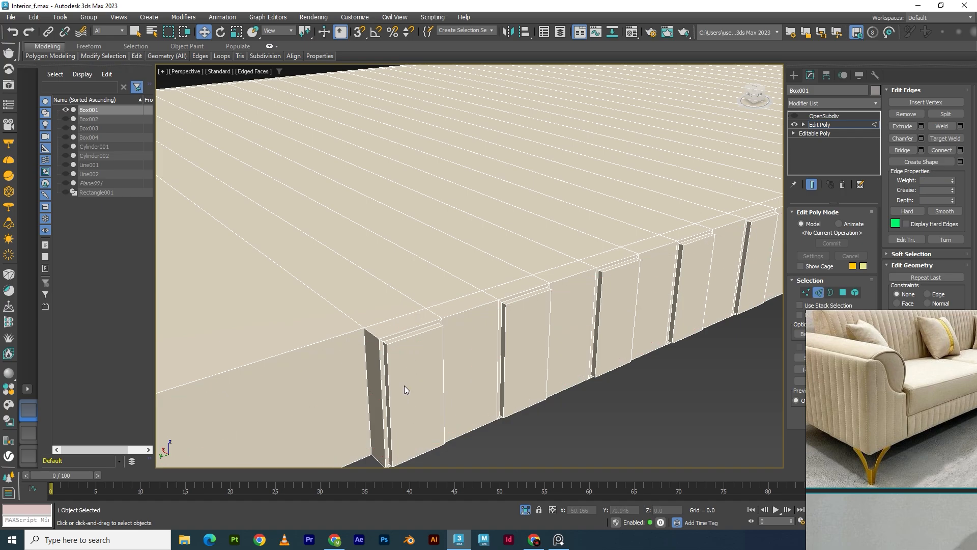
Select the alternating recessed front polygons from the first segment at the near end to past the middle of the base
key(4)
click(458, 387)
middle_drag(534, 379, 488, 377)
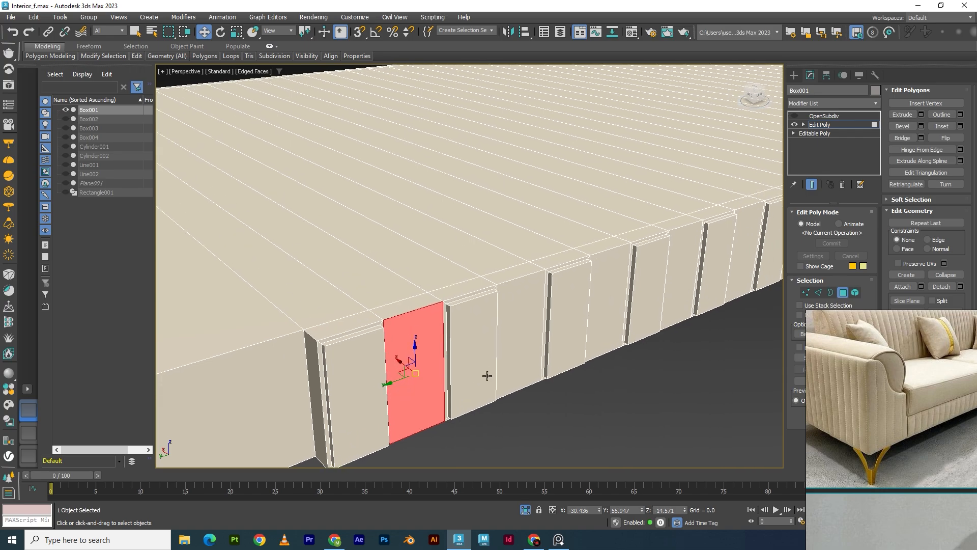
ctrl+click(511, 340)
ctrl+click(609, 308)
scroll(605, 346, down, 3)
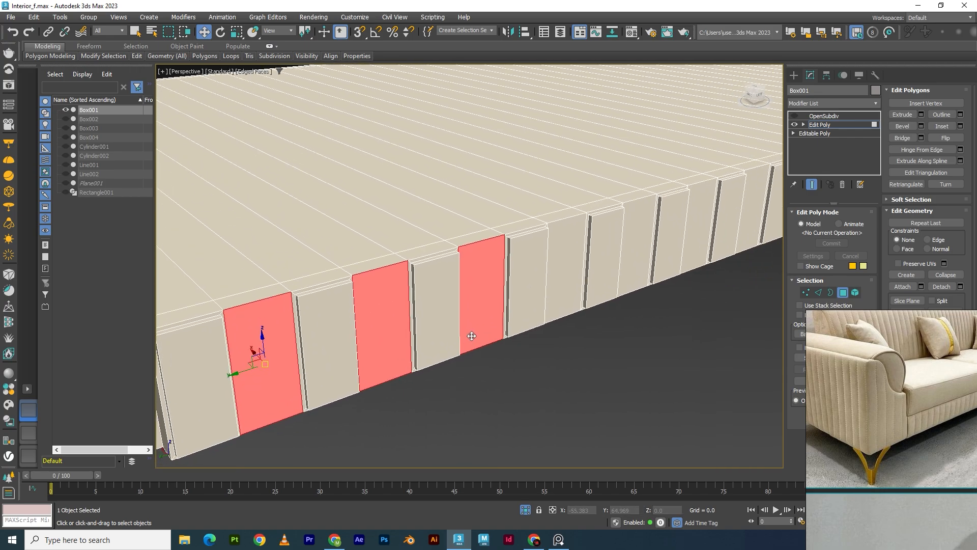
ctrl+click(558, 291)
scroll(582, 342, down, 3)
middle_drag(538, 356, 419, 332)
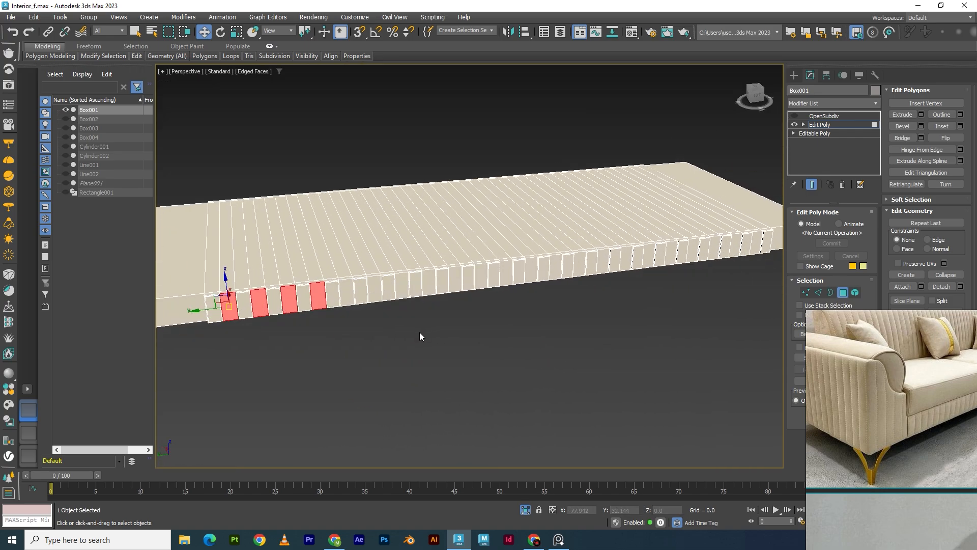
ctrl+click(346, 293)
ctrl+click(376, 290)
ctrl+click(402, 286)
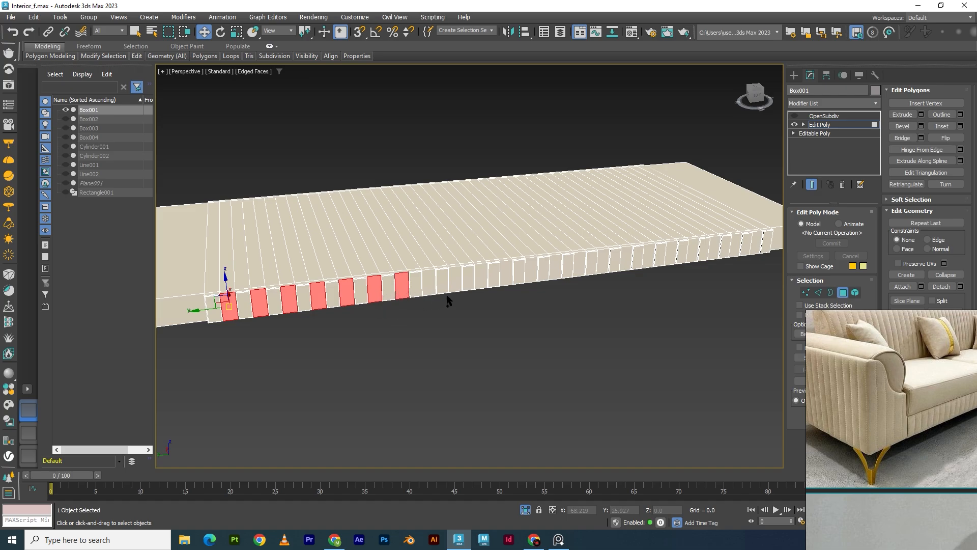
ctrl+click(427, 280)
ctrl+click(457, 281)
ctrl+click(481, 278)
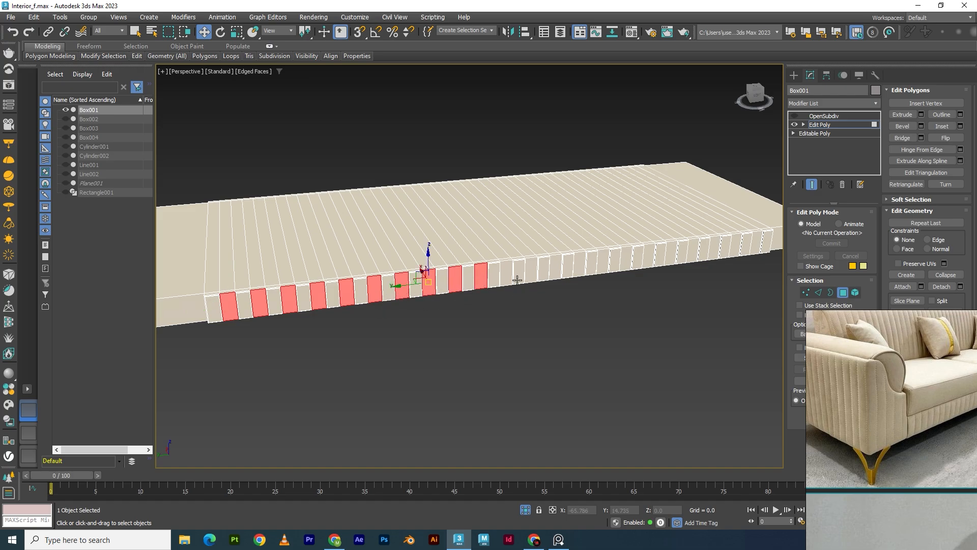
ctrl+click(506, 275)
ctrl+click(530, 271)
ctrl+click(555, 267)
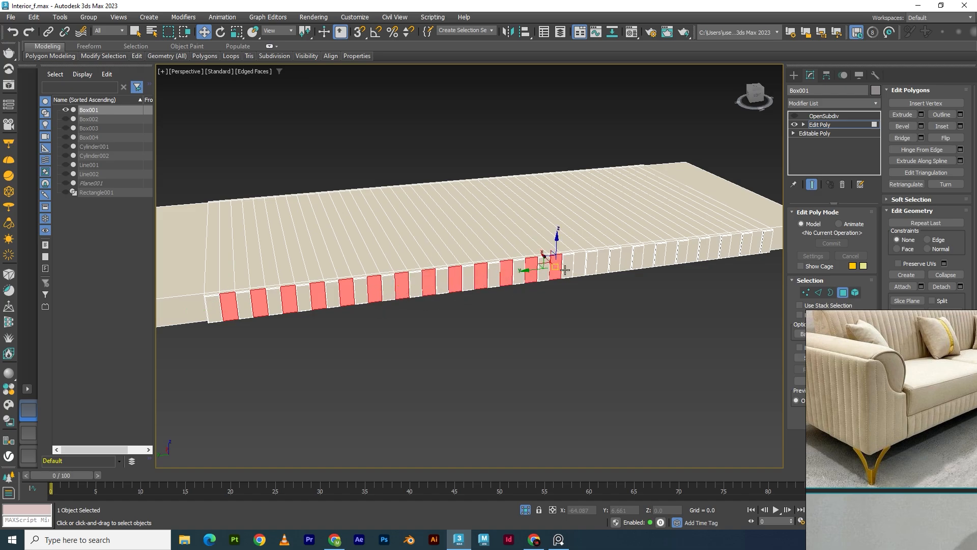
Add the remaining recessed front polygons to the selection up to the far end of the segmented strip
scroll(597, 295, up, 2)
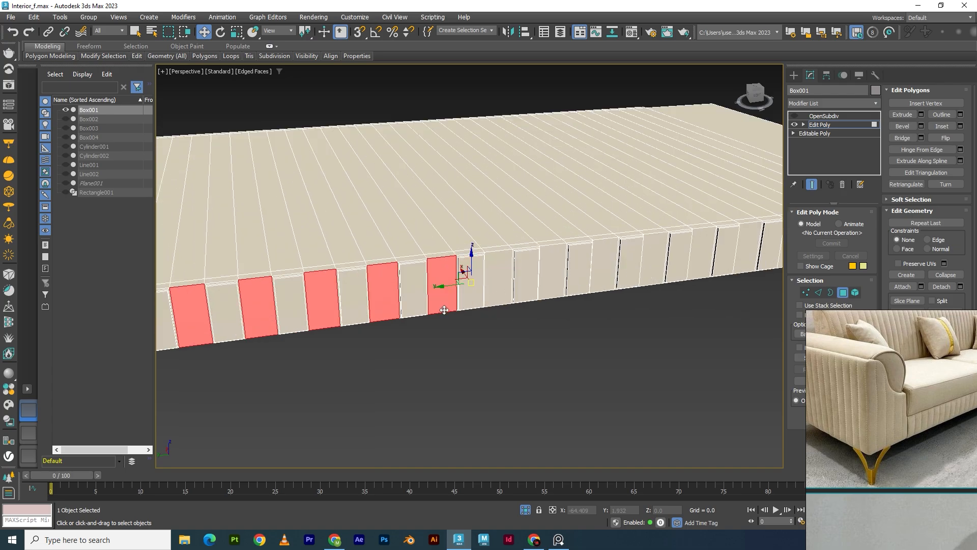
alt+click(446, 310)
middle_drag(444, 312, 399, 388)
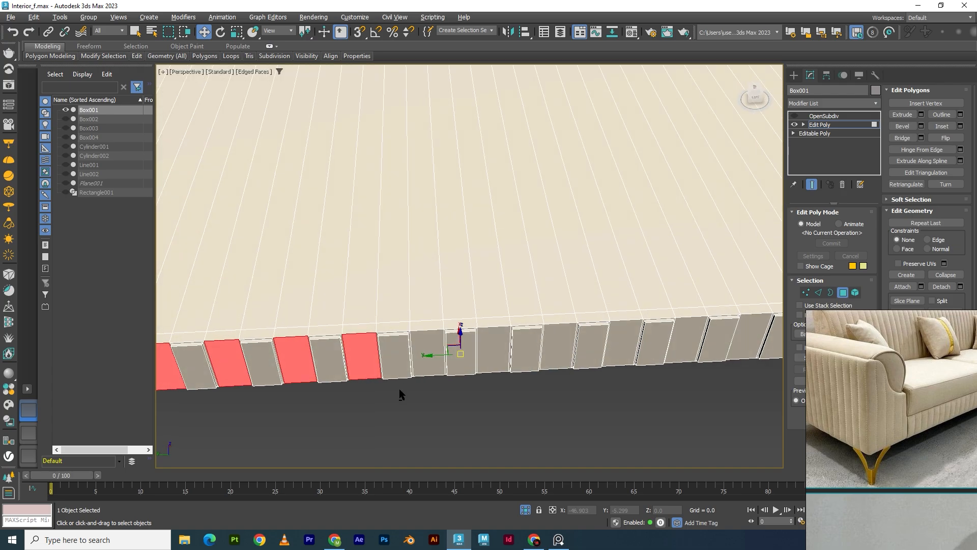
ctrl+click(424, 355)
ctrl+click(484, 358)
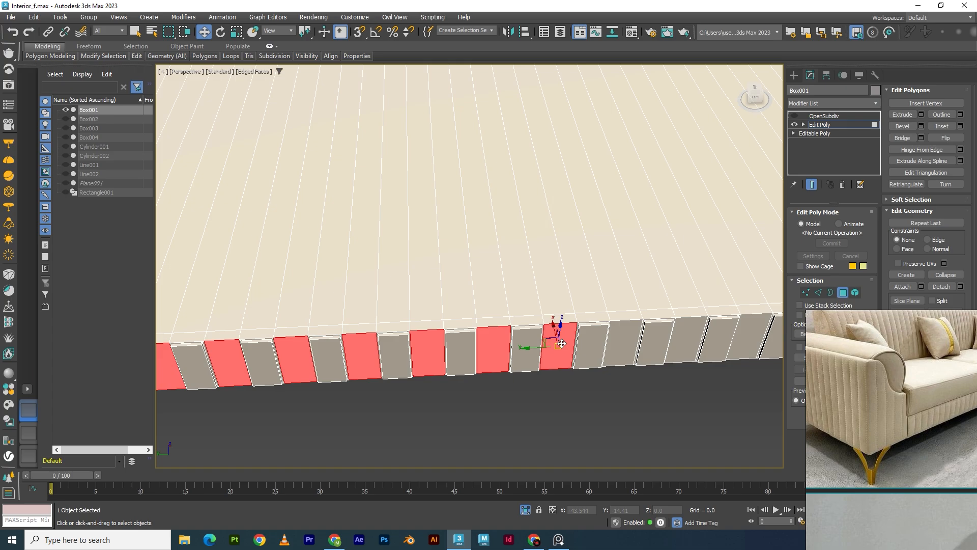
key(ctrl+z)
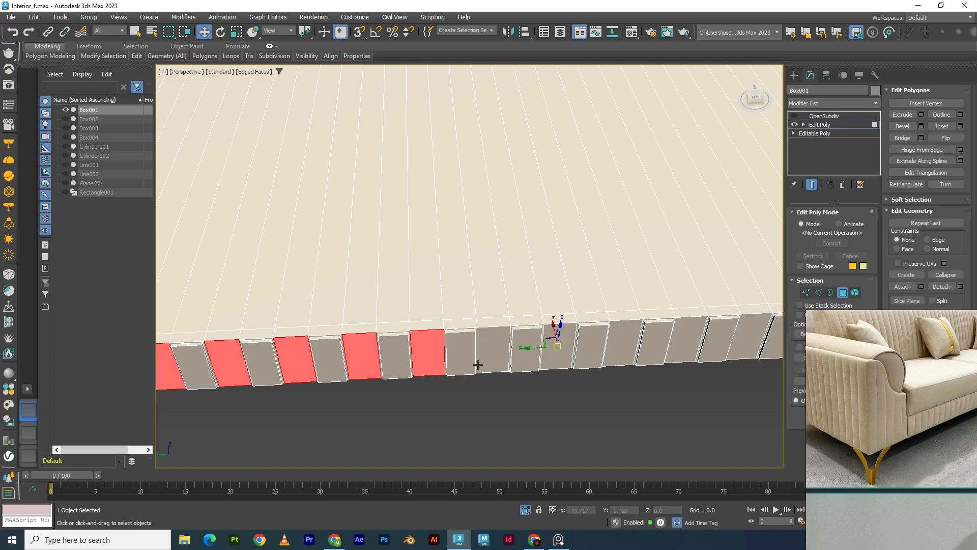
ctrl+click(502, 344)
ctrl+click(560, 354)
middle_drag(560, 355, 444, 362)
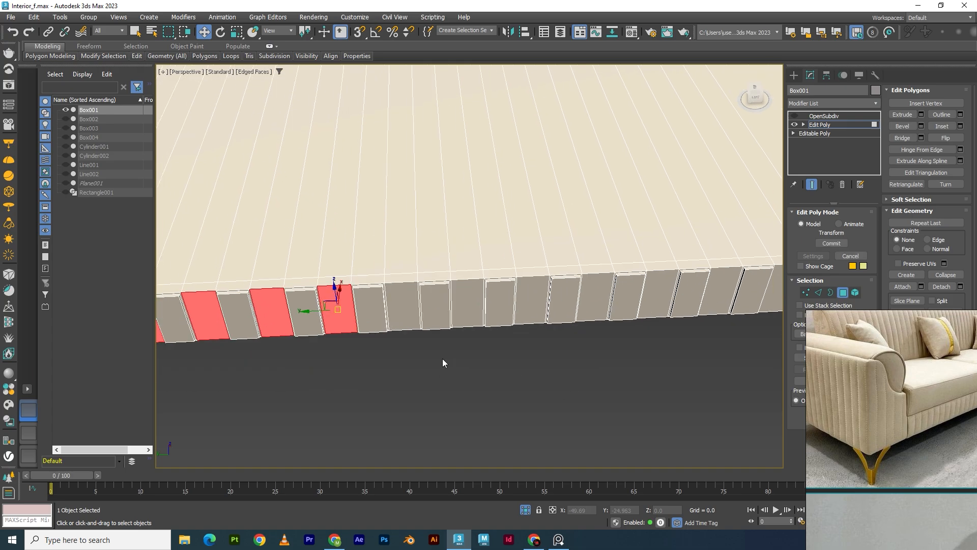
ctrl+click(393, 316)
ctrl+click(458, 309)
ctrl+click(524, 305)
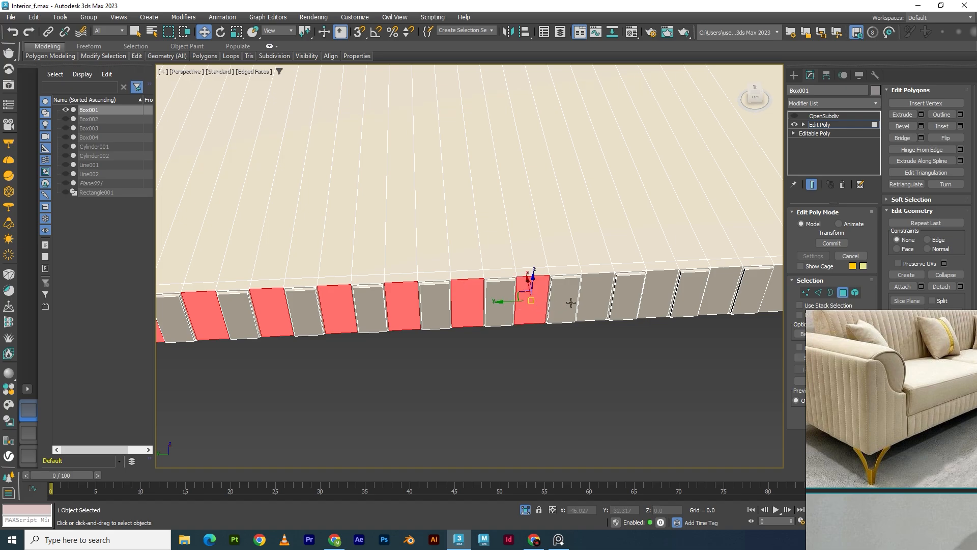
ctrl+click(594, 303)
middle_drag(658, 334, 604, 317)
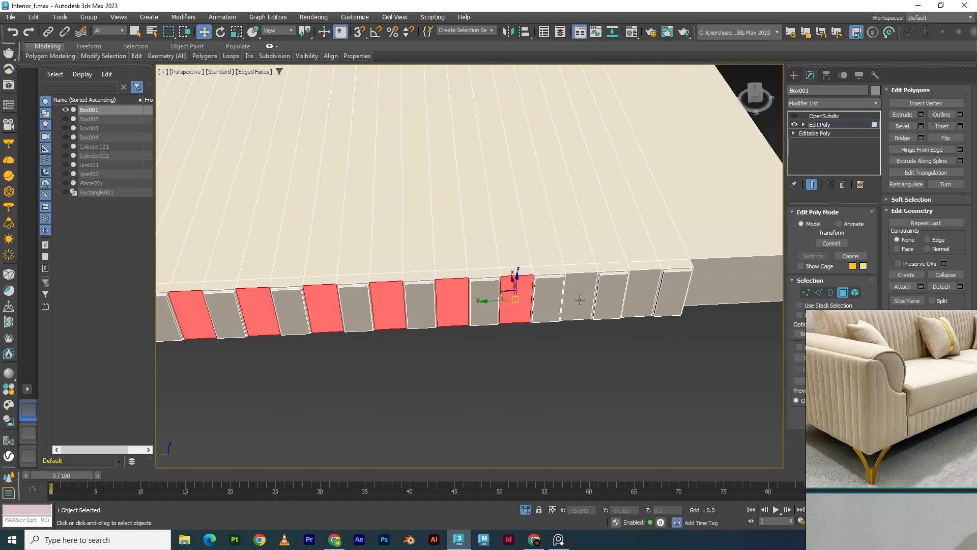
ctrl+click(580, 300)
ctrl+click(631, 292)
scroll(578, 320, down, 4)
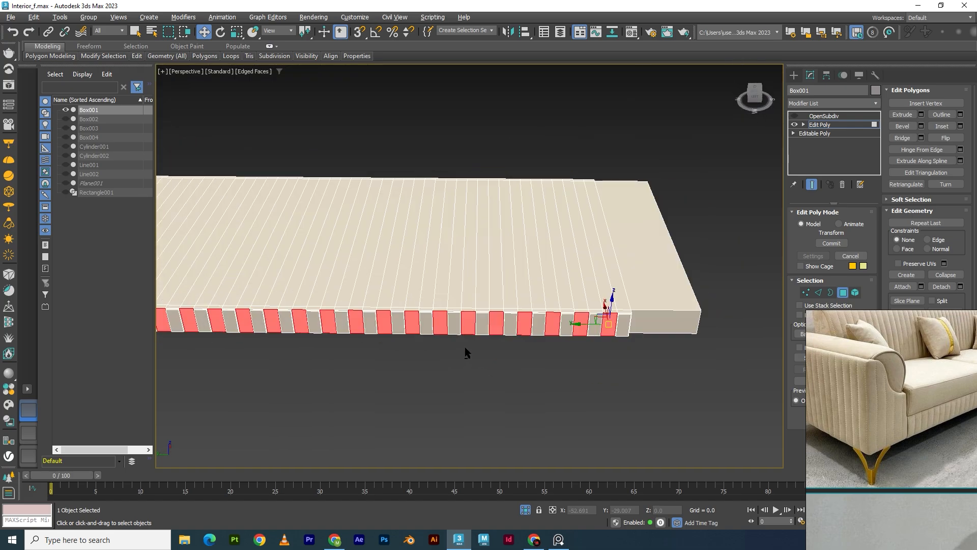
Start a Bevel with adjustable settings on the selected alternating front polygons of the sofa base
alt+middle_drag(465, 347, 559, 318)
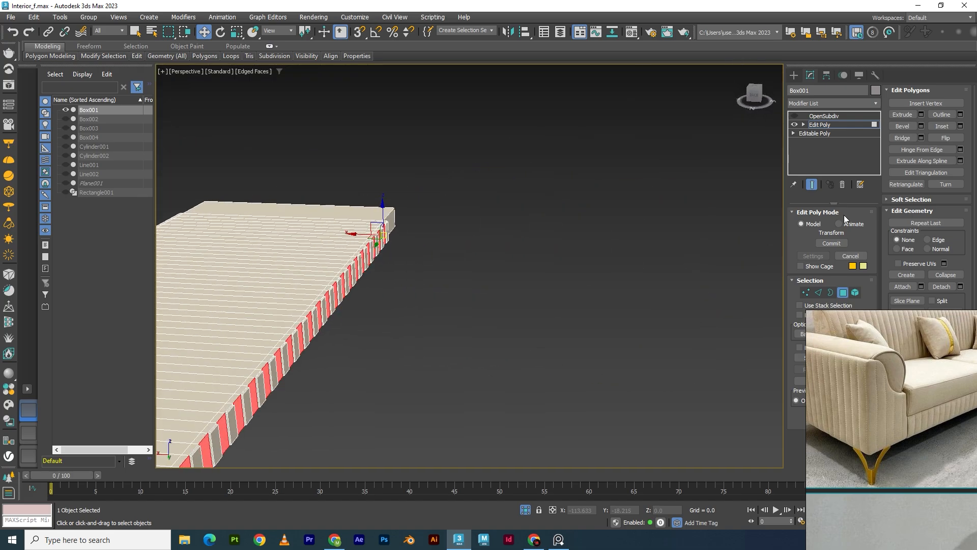
click(921, 126)
alt+middle_drag(325, 346, 613, 335)
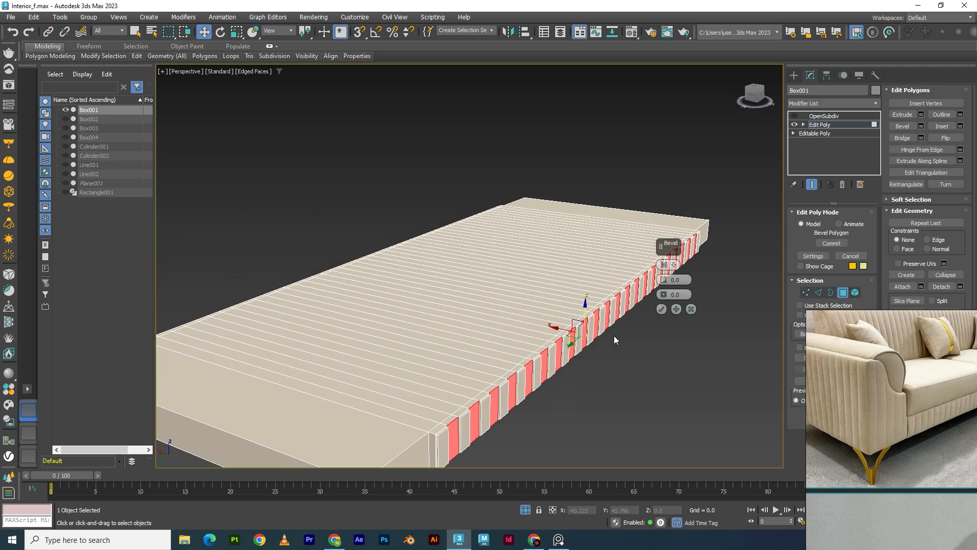
Try bevel outline amounts of -150 and -0.150 on the selected polygons, and reset the outline to 0
click(687, 289)
text(-150)
key(Return)
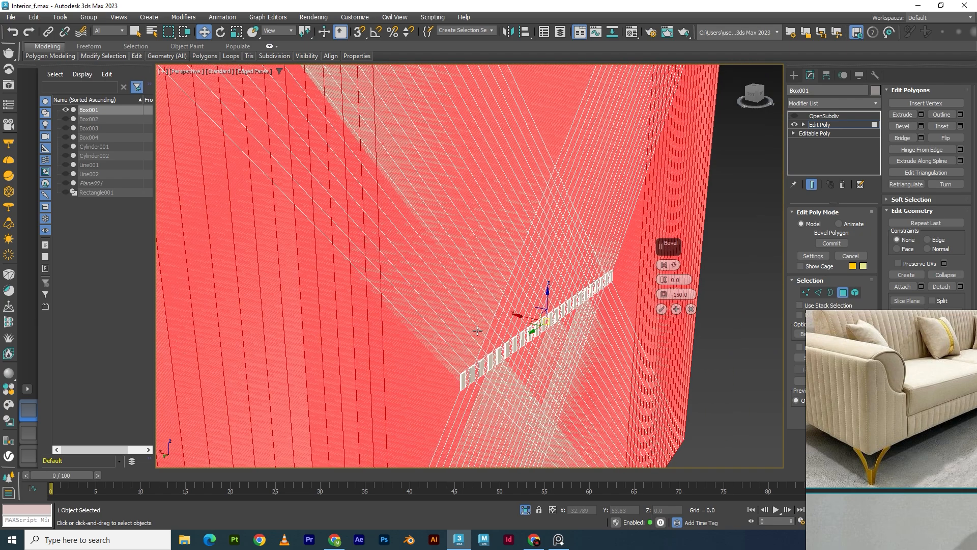
alt+middle_drag(478, 330, 550, 370)
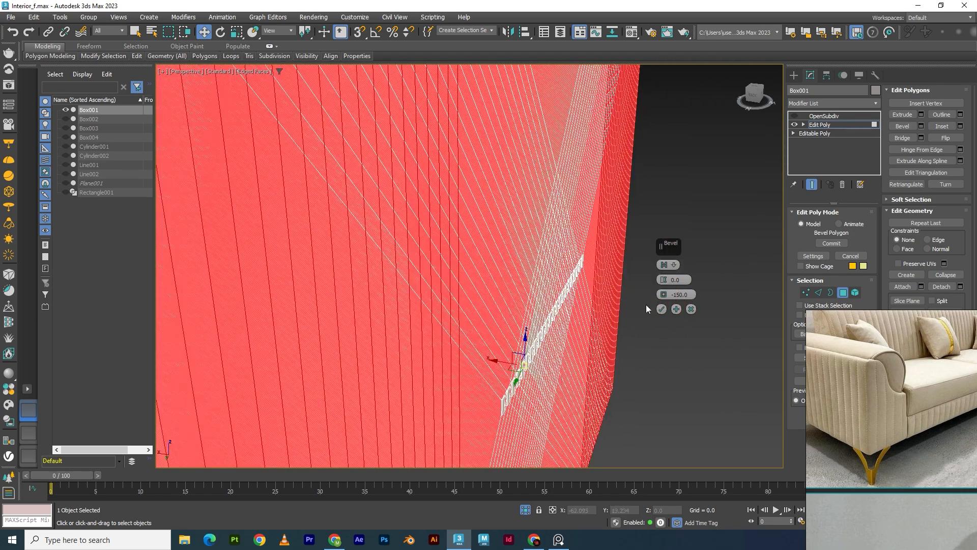
double_click(690, 294)
text(-0.150)
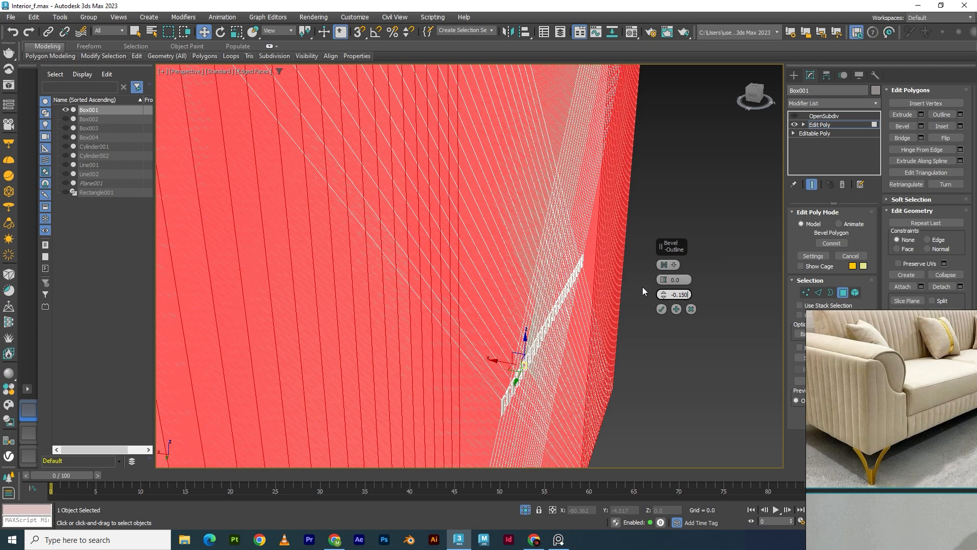
key(Return)
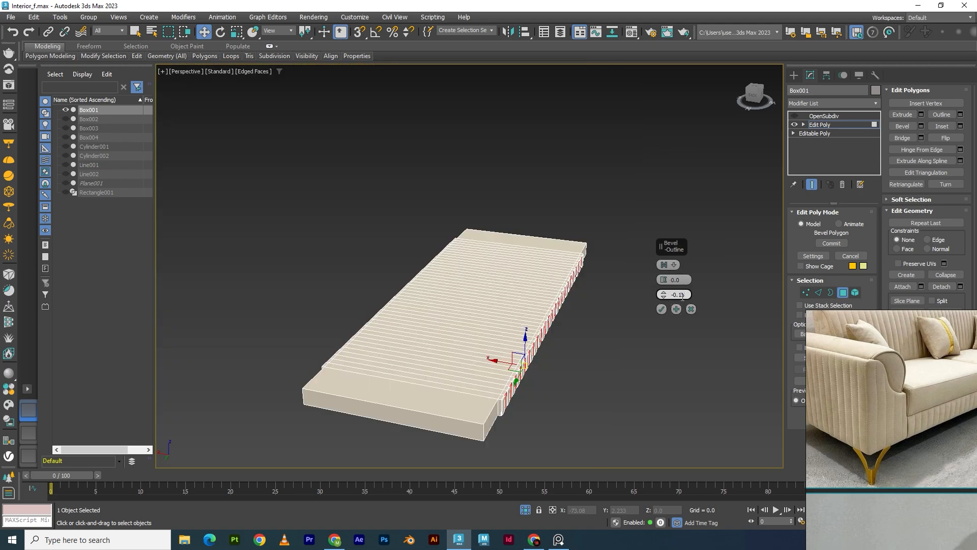
text(0)
Set the bevel height to 0.25 for the selected front polygons and apply the bevel
click(683, 277)
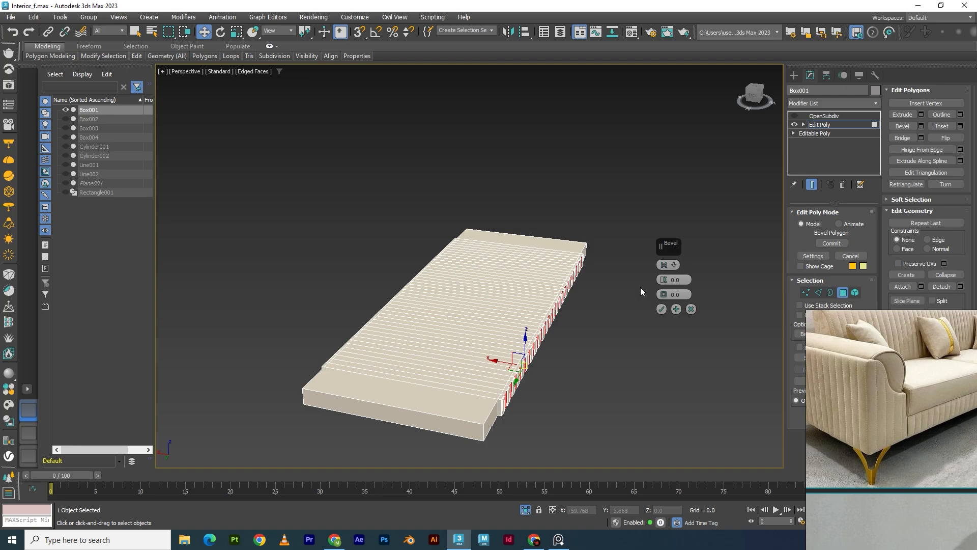
click(682, 279)
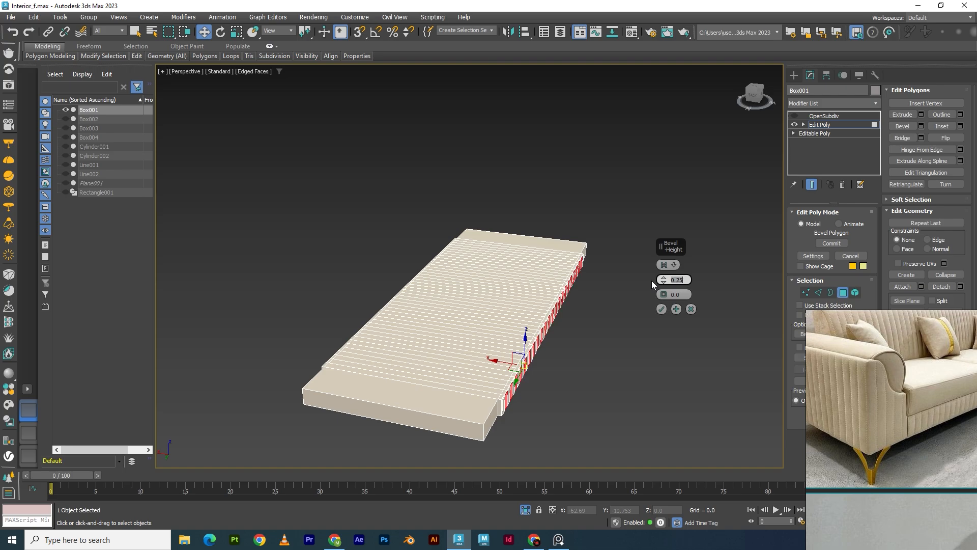
scroll(524, 388, up, 6)
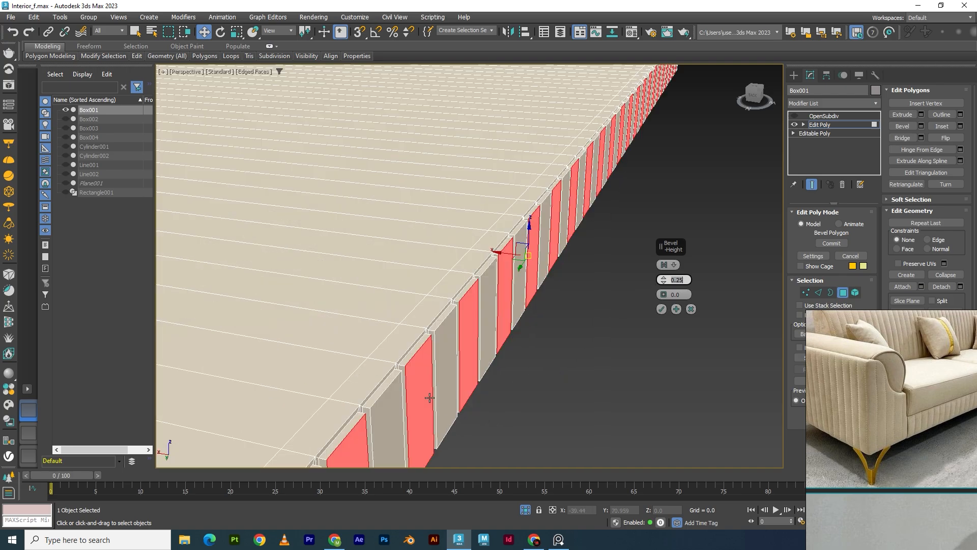
click(661, 309)
Insert horizontal edge loops around the base near its upper and lower edges and at mid-height with SwiftLoop
scroll(560, 326, up, 3)
scroll(533, 336, up, 4)
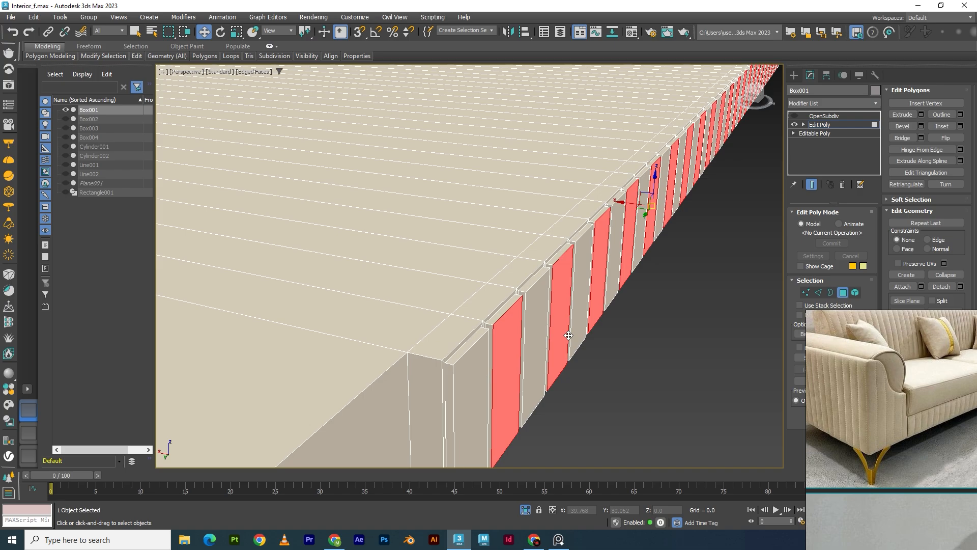
key(alt+1)
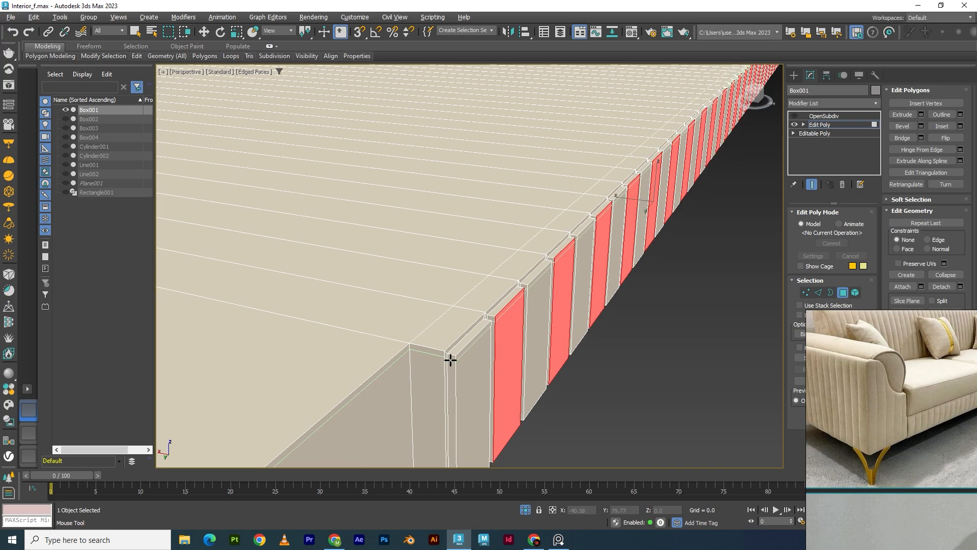
click(450, 359)
middle_drag(482, 435, 486, 344)
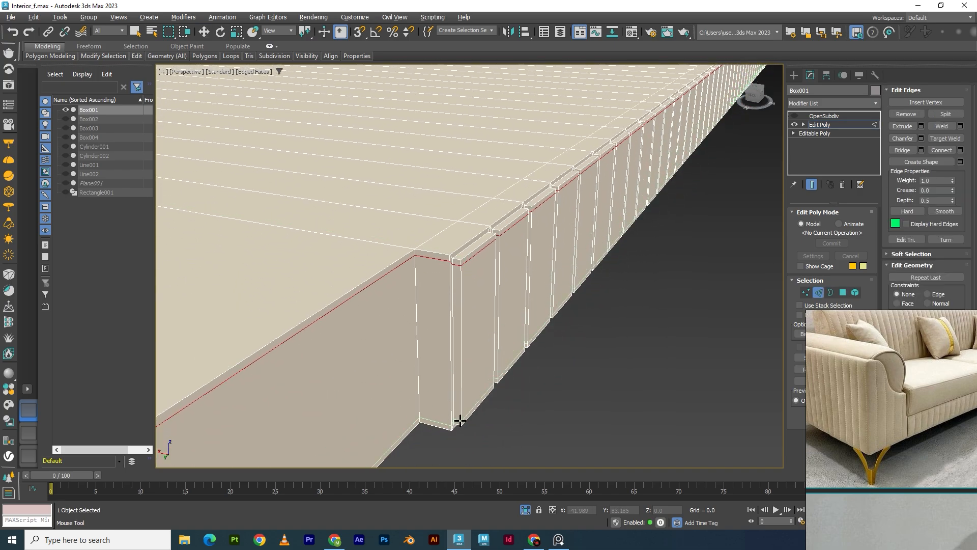
click(463, 349)
right_click(463, 349)
Turn the base's OpenSubdiv smoothing back on, hide the edged faces and bring the rest of the sofa back into view
click(821, 129)
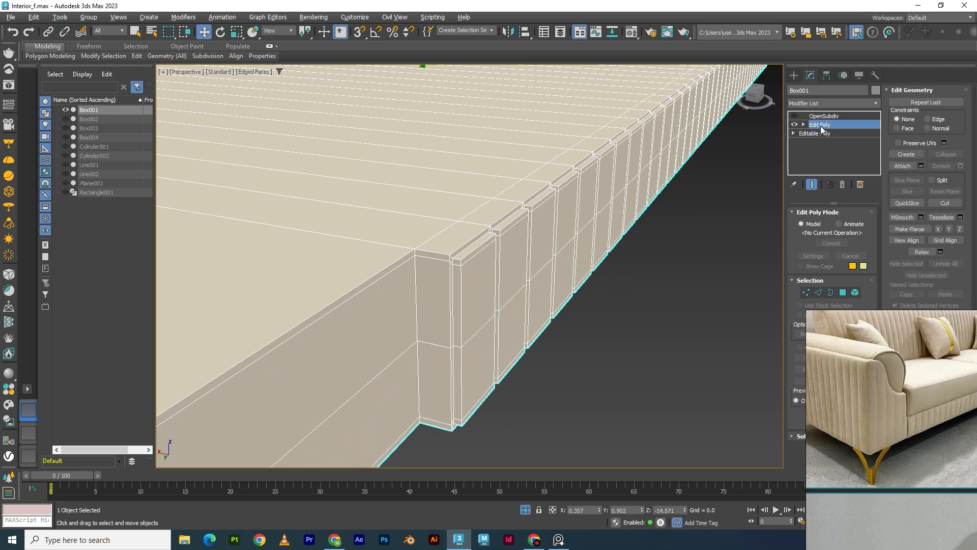
click(794, 116)
click(620, 370)
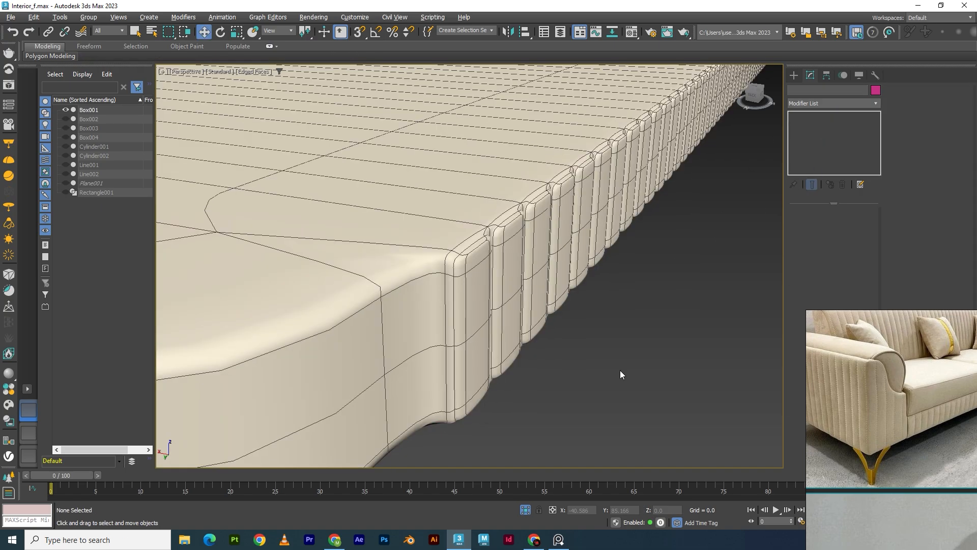
key(F4)
key(z)
click(524, 509)
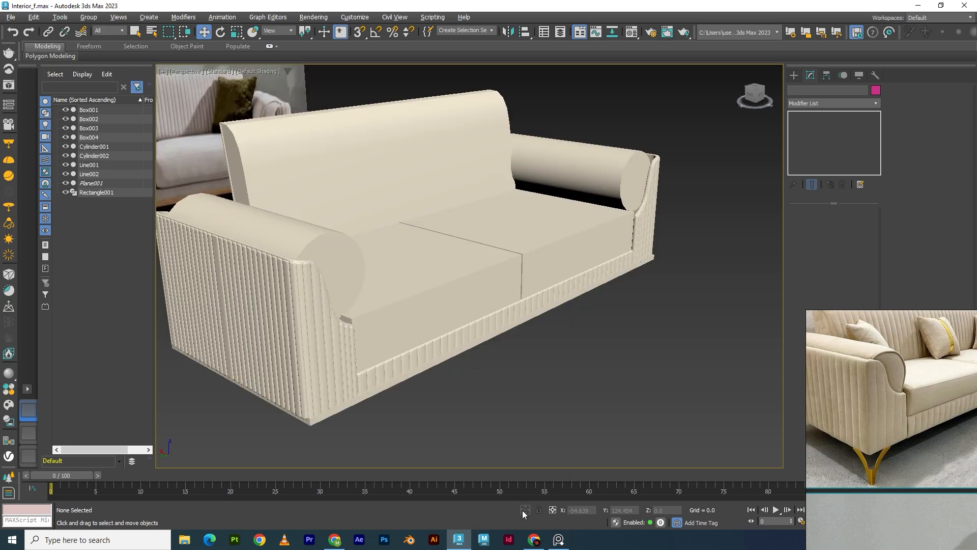
mouse_move(491, 402)
alt+middle_down()
mouse_move(381, 404)
mouse_move(505, 407)
alt+middle_up()
middle_drag(497, 407, 558, 379)
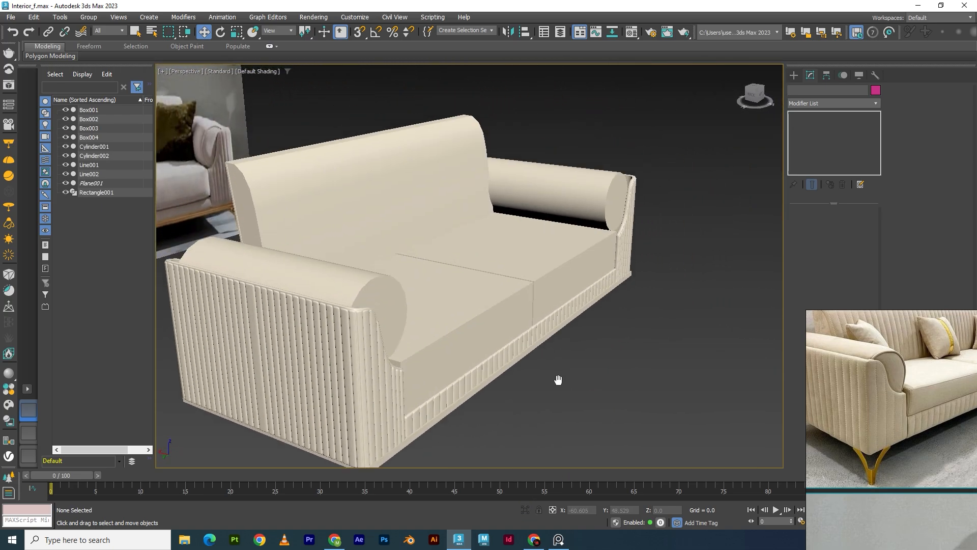
mouse_move(524, 409)
alt+middle_down()
mouse_move(560, 405)
mouse_move(505, 412)
mouse_move(509, 399)
alt+middle_up()
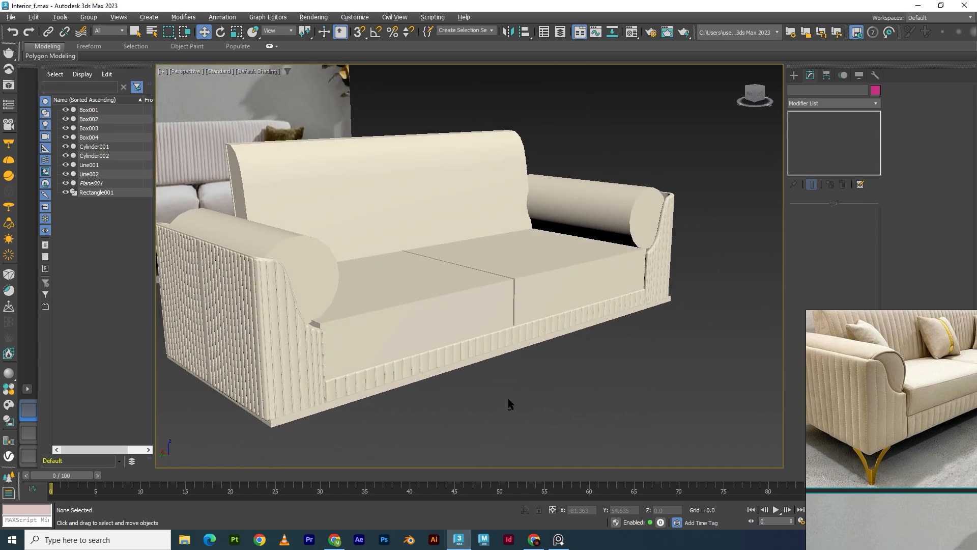
mouse_move(604, 385)
alt+middle_down()
mouse_move(592, 381)
mouse_move(607, 388)
alt+middle_up()
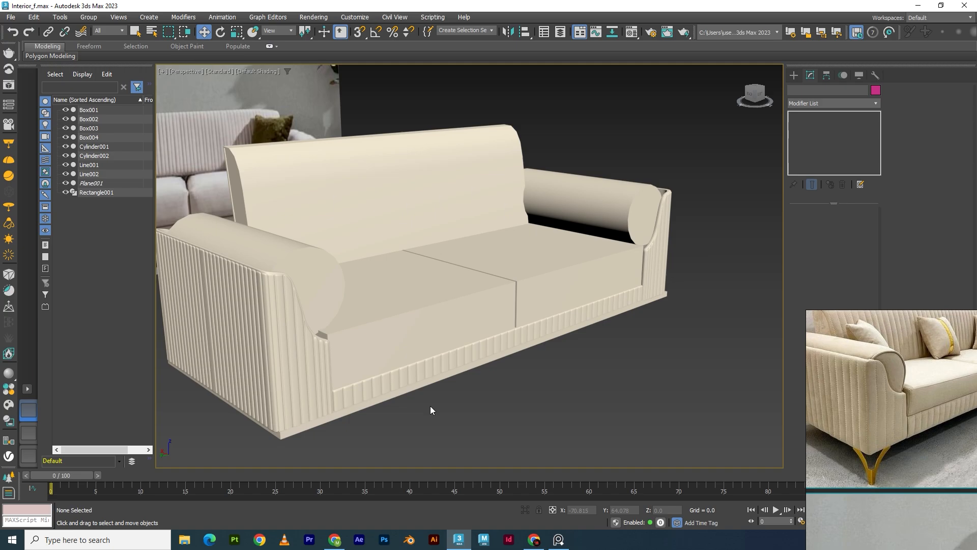
Assign the 02 - Default material to the rectangular trim running beneath the sofa
click(408, 391)
key(m)
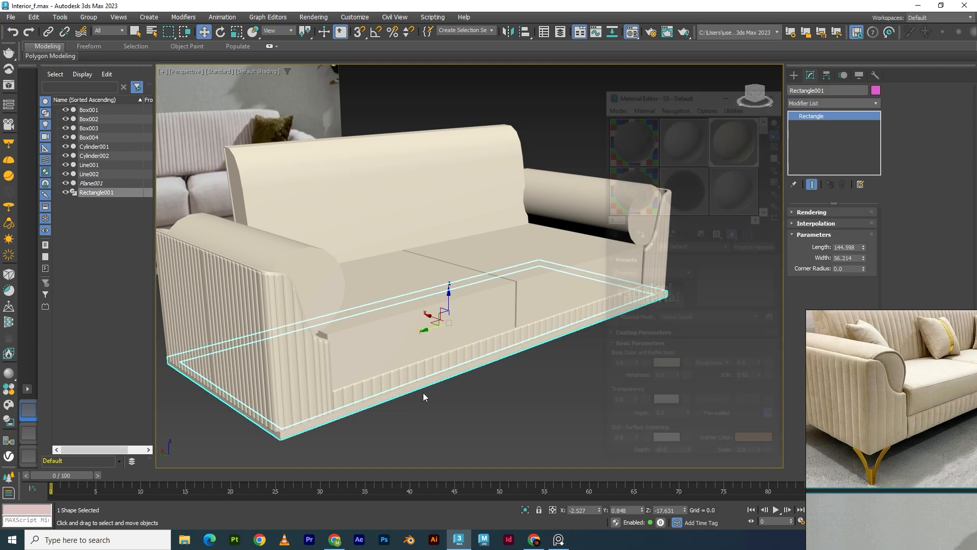
click(684, 137)
click(639, 233)
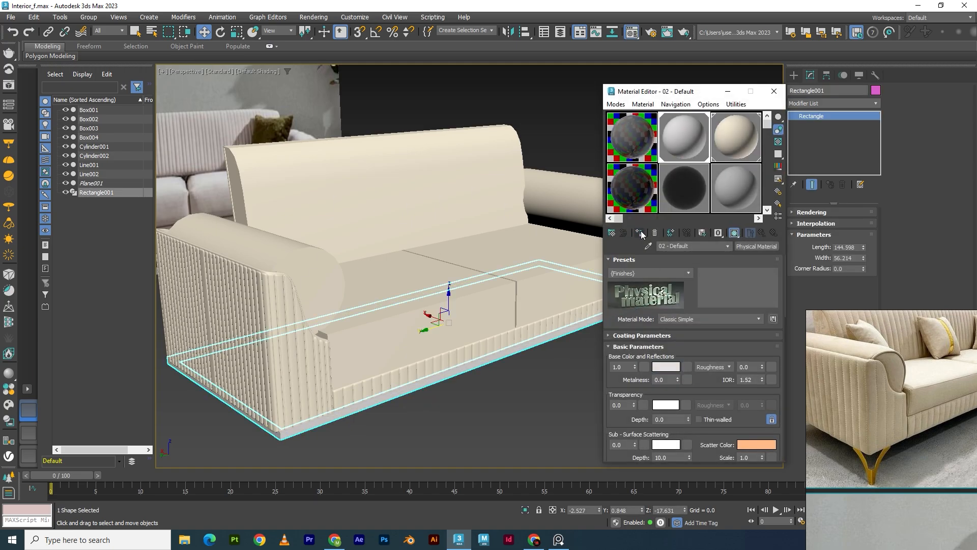
Set the trim material's base color to a coral red with hue 0.022, saturation 0.871 and value 0.734
click(666, 367)
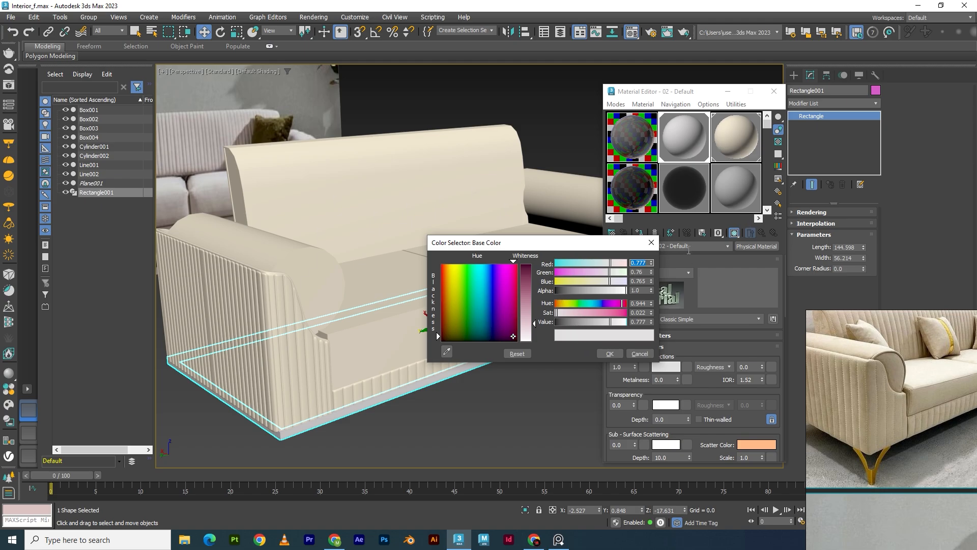
click(446, 351)
click(392, 201)
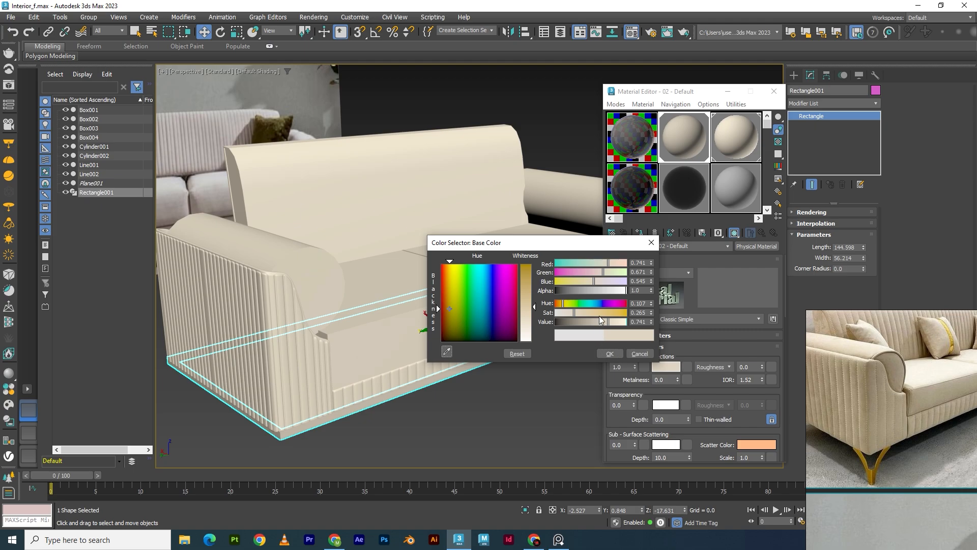
click(616, 312)
click(575, 322)
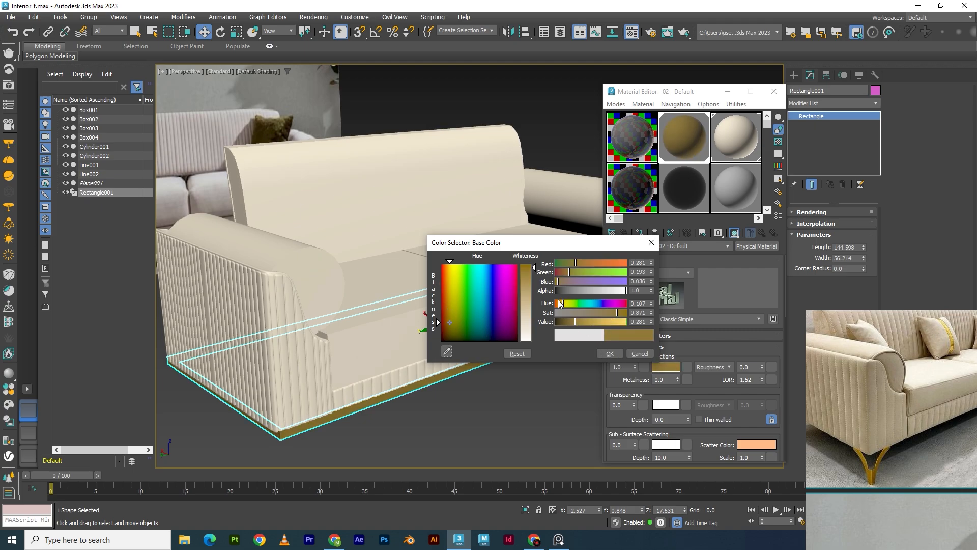
drag(559, 304, 557, 302)
click(606, 322)
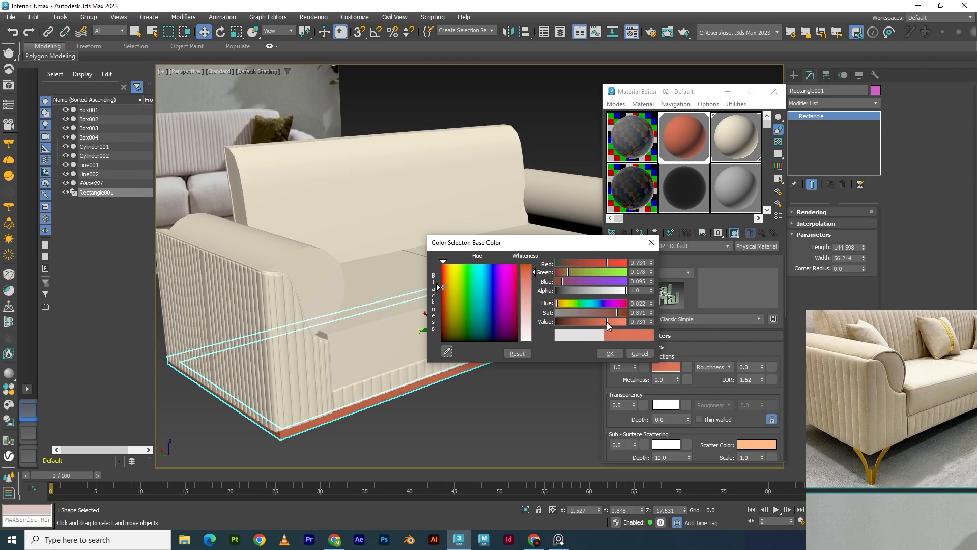
click(609, 354)
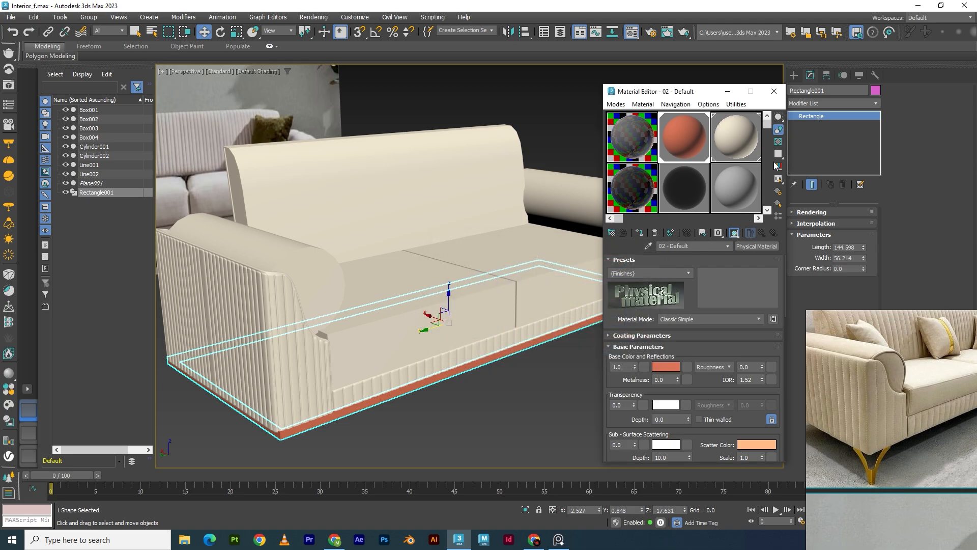
click(773, 91)
click(616, 422)
alt+middle_drag(495, 368, 488, 328)
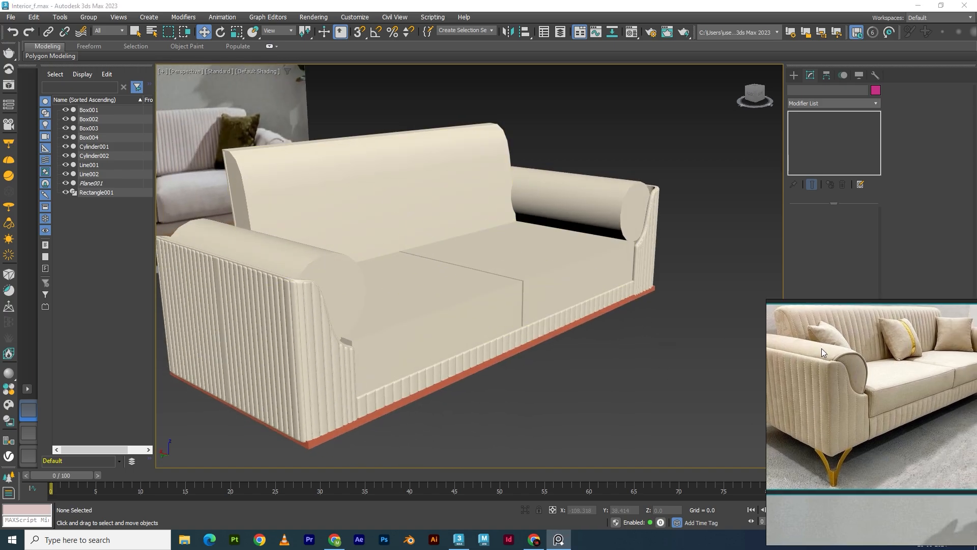
click(316, 178)
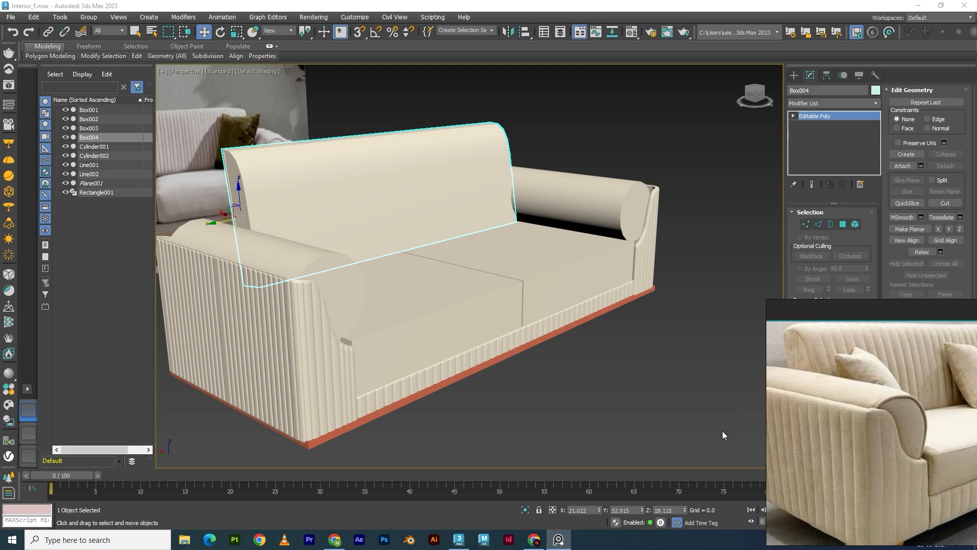
alt+middle_drag(560, 388, 527, 373)
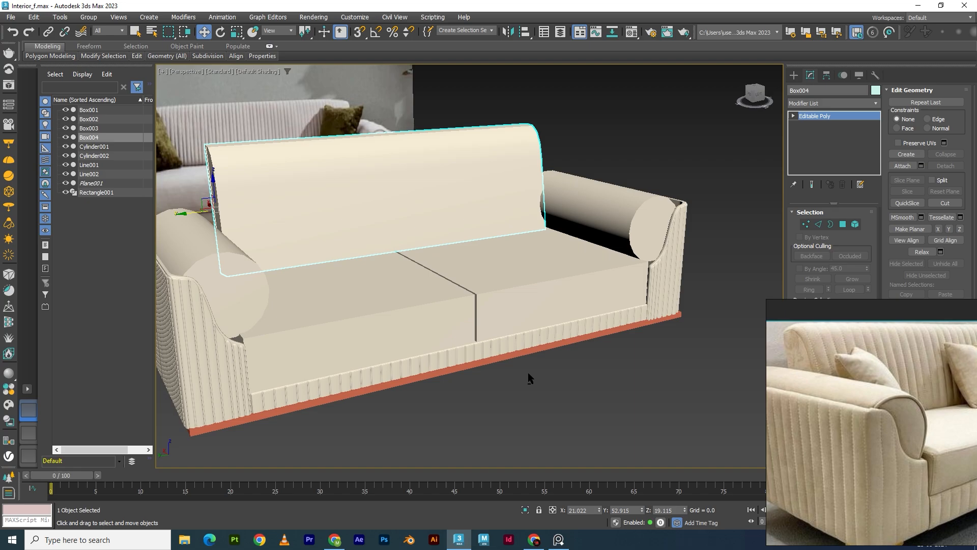
click(214, 270)
alt+middle_drag(419, 374, 385, 362)
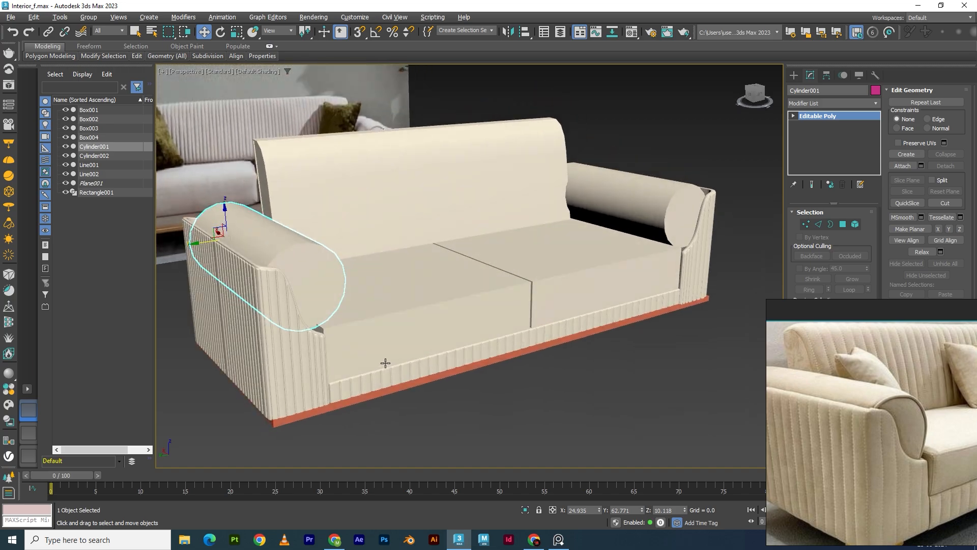
Isolate the sofa's backrest and display its edged faces to examine its segments
click(399, 226)
key(alt+q)
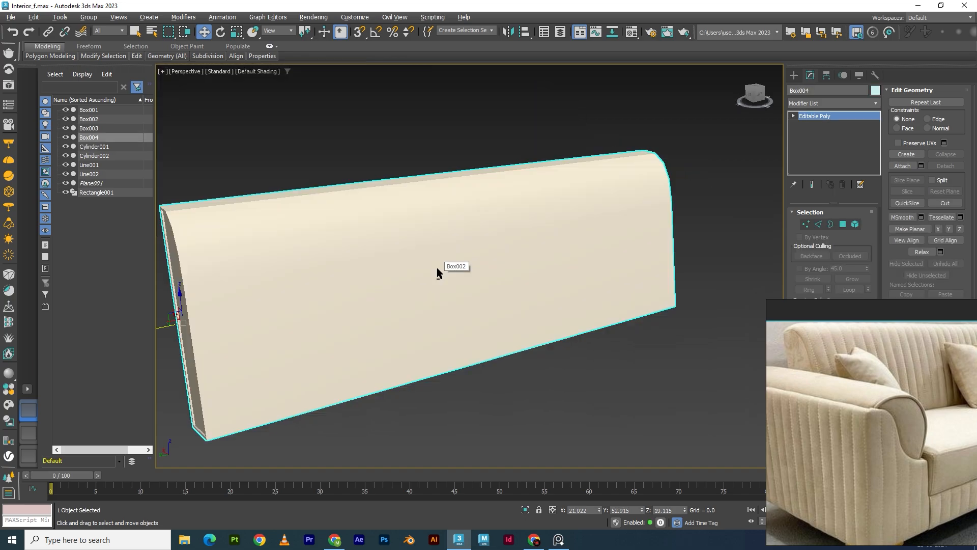
mouse_move(423, 316)
alt+middle_down()
mouse_move(456, 322)
mouse_move(421, 305)
alt+middle_up()
key(F4)
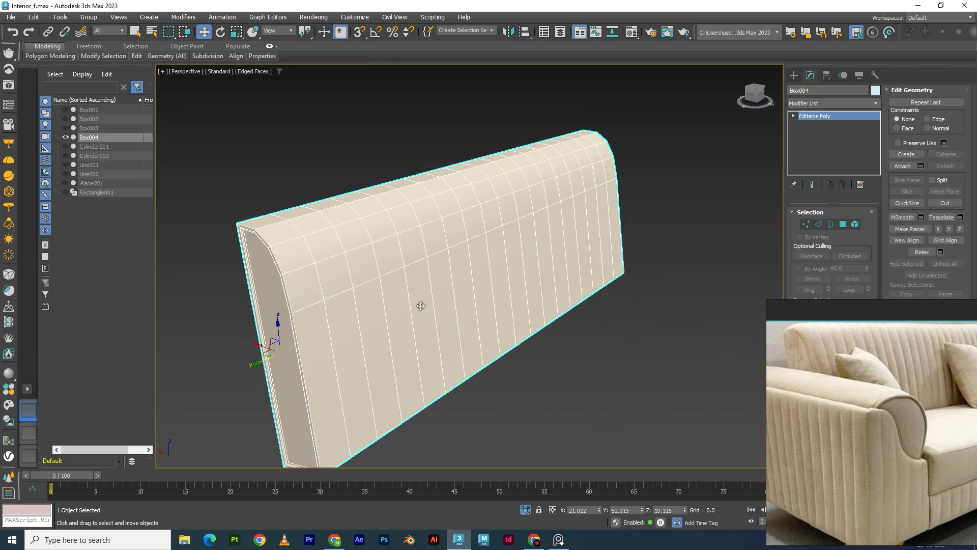
alt+middle_drag(334, 312, 307, 325)
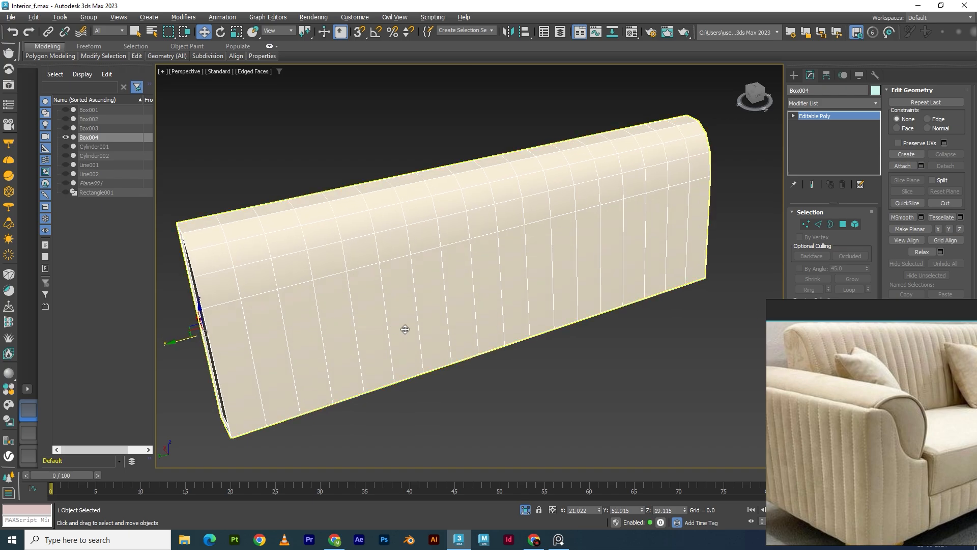
alt+middle_drag(405, 329, 529, 448)
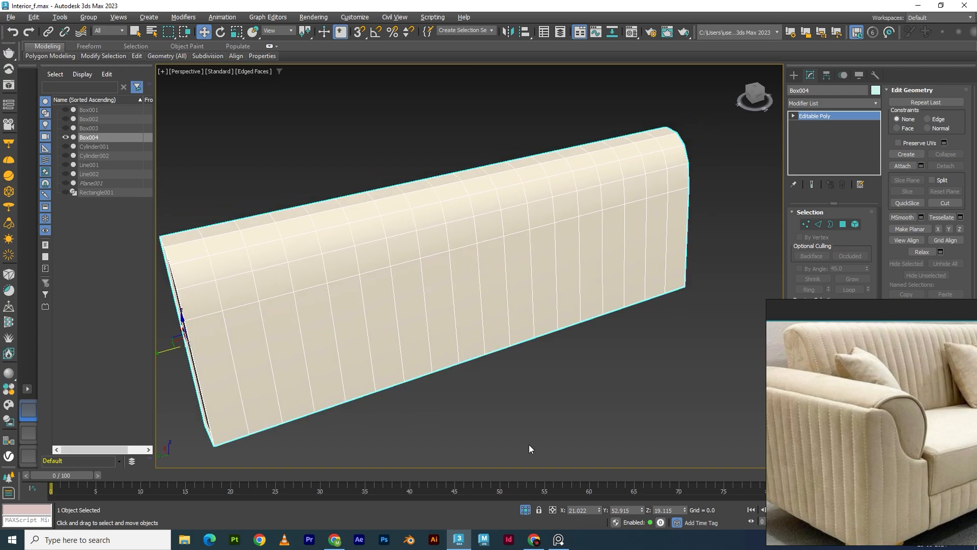
Exit isolation mode and add an Edit Poly modifier to the sofa's backrest
click(527, 512)
mouse_move(428, 316)
alt+middle_down()
mouse_move(410, 316)
mouse_move(355, 262)
mouse_move(418, 309)
alt+middle_up()
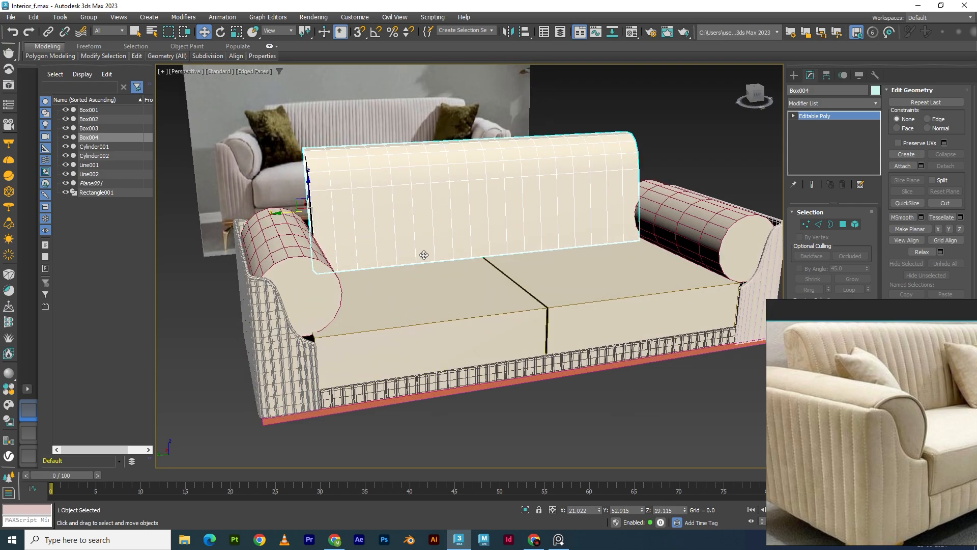
alt+middle_drag(374, 236, 331, 227)
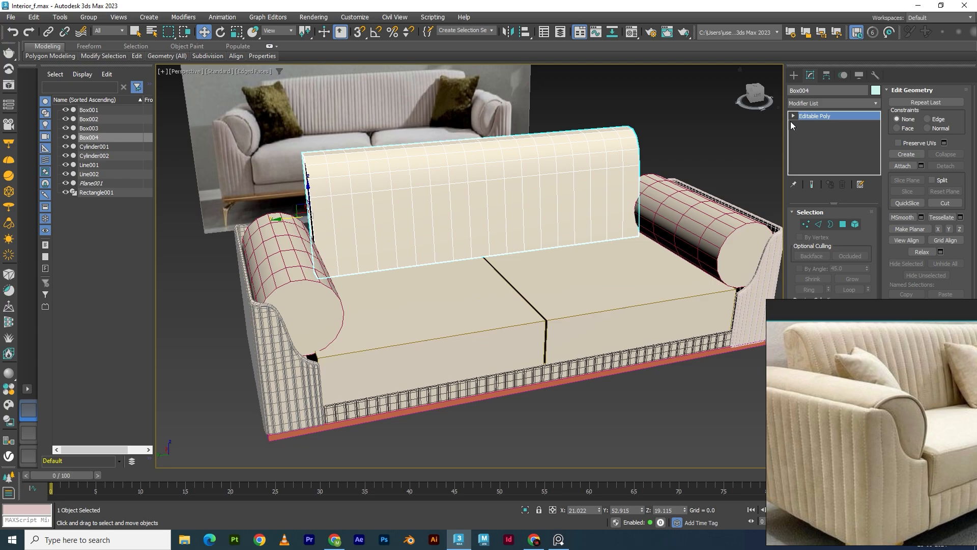
click(804, 104)
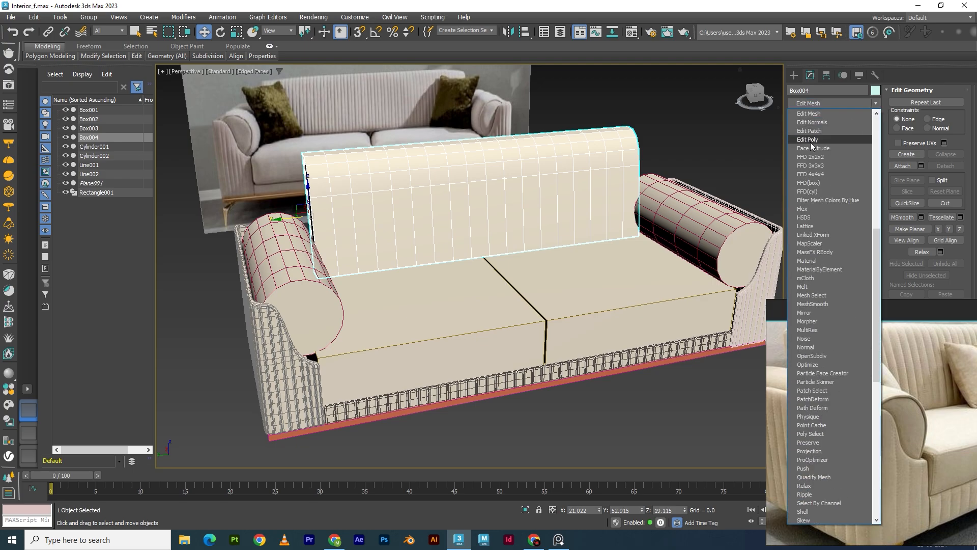
click(810, 142)
Remove the vertical edge loops across the backrest together with their vertices
key(2)
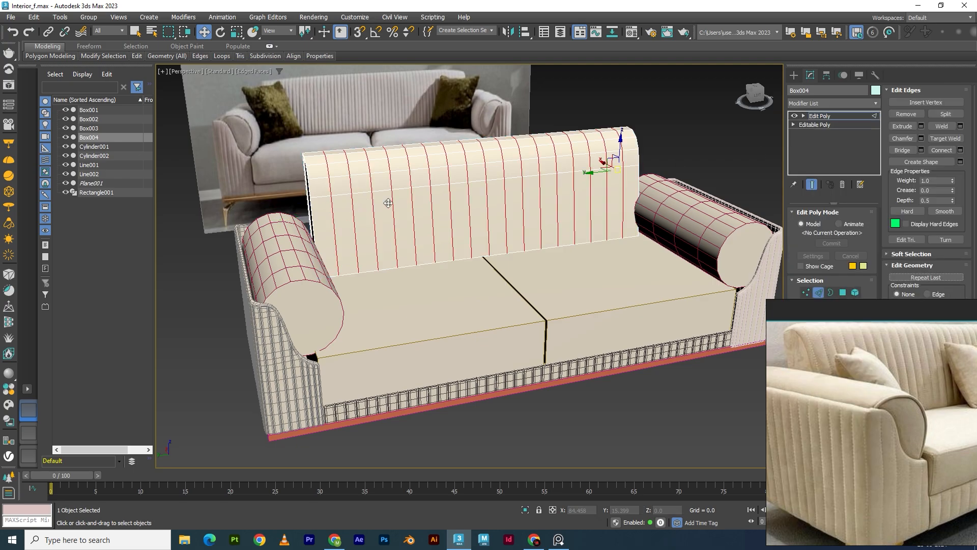
alt+middle_drag(405, 242, 409, 248)
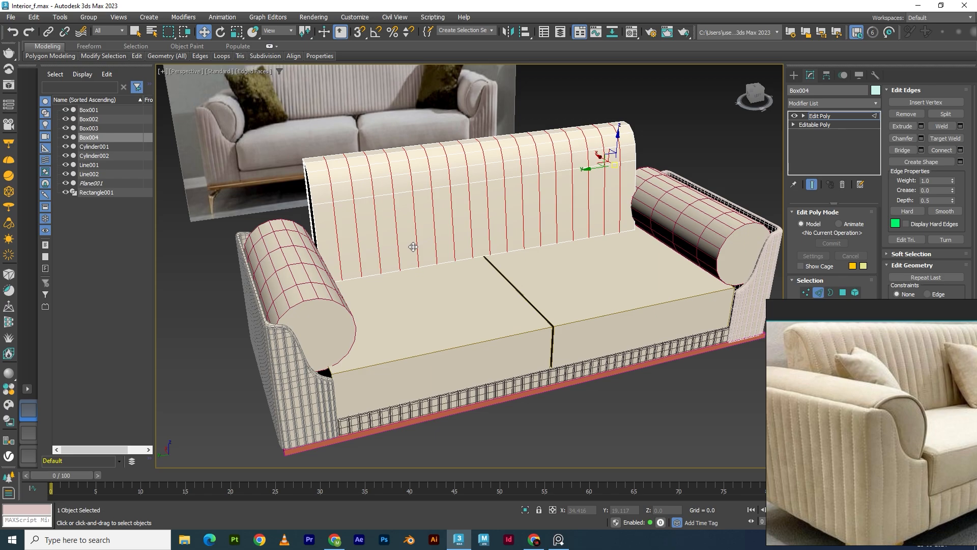
key(ctrl+BackSpace)
Move the reference photo lower and select the ring of lengthwise edges around the backrest
click(424, 190)
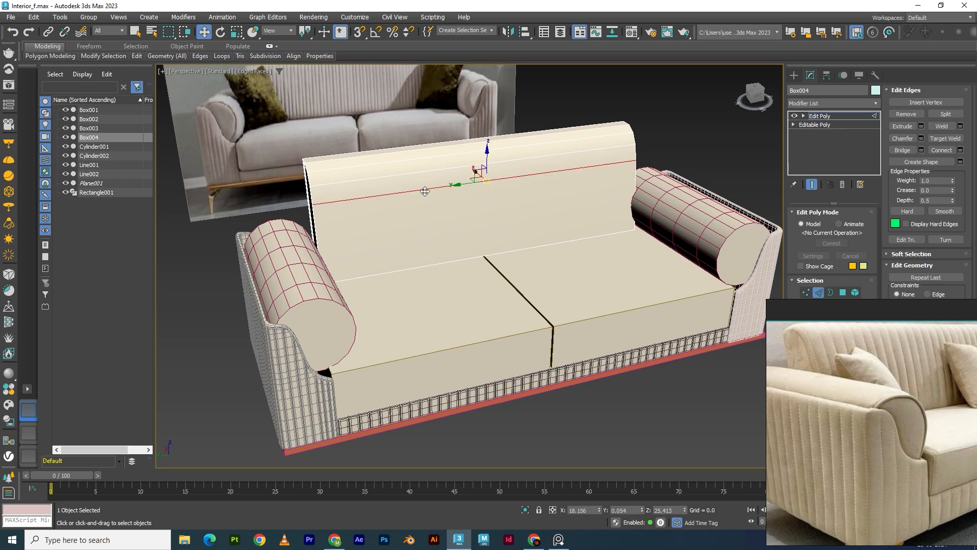
drag(856, 359, 868, 417)
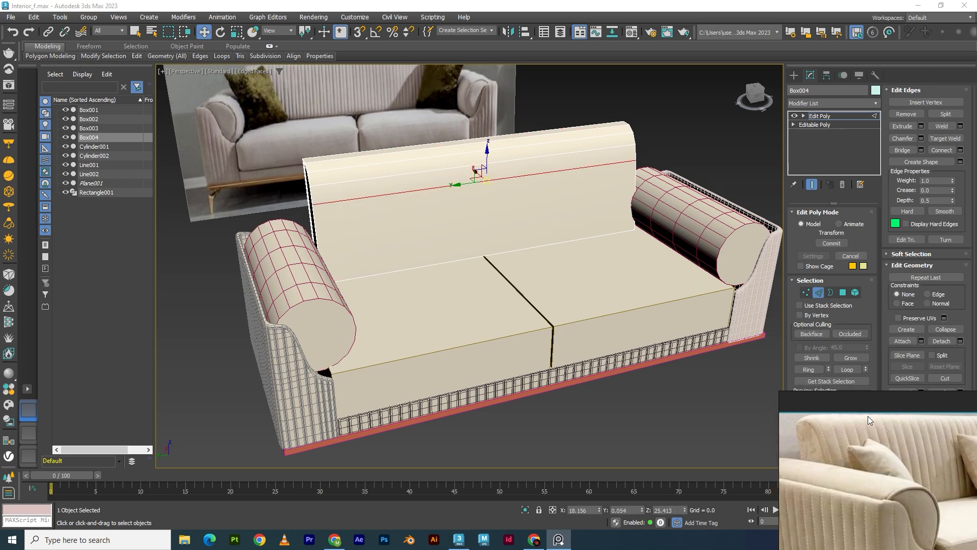
click(814, 371)
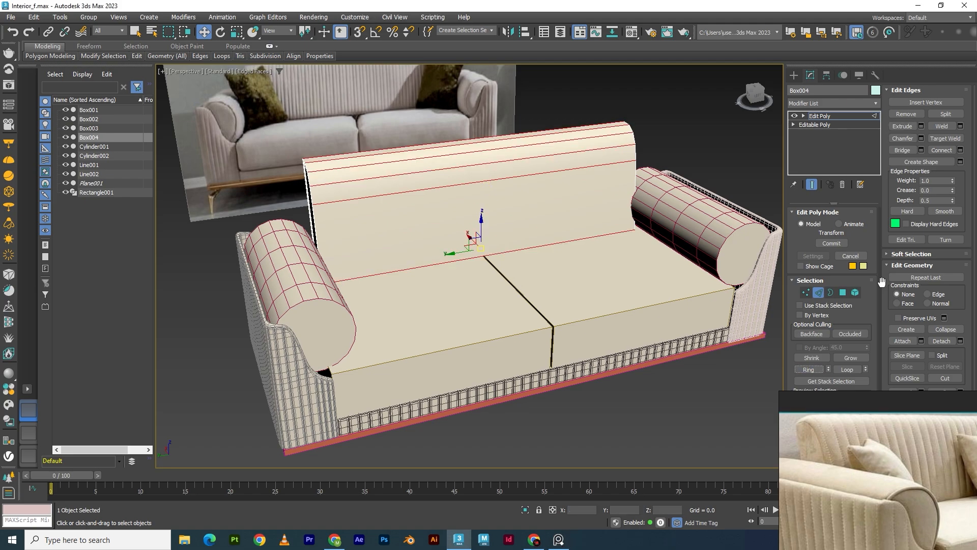
Try connecting the backrest's lengthwise edges with 30 segments
click(960, 150)
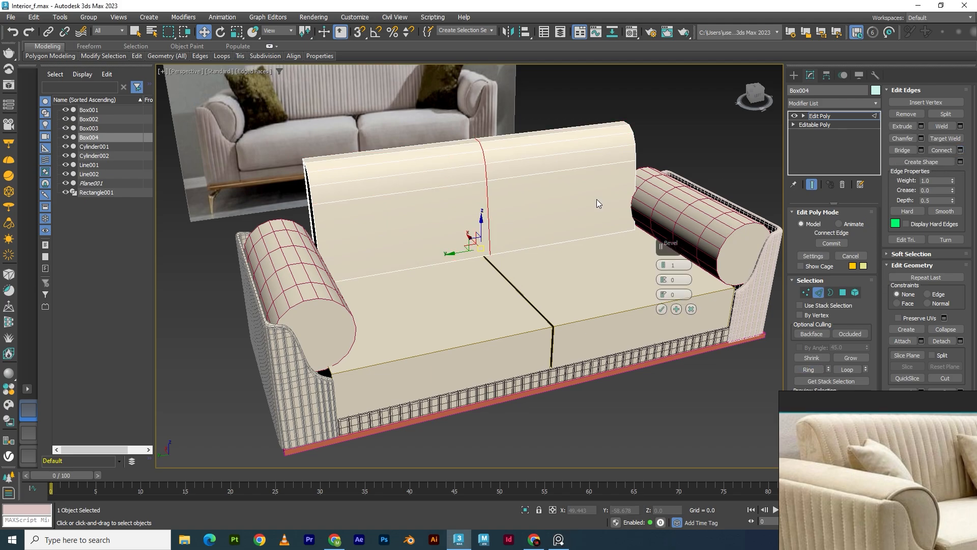
drag(664, 265, 671, 204)
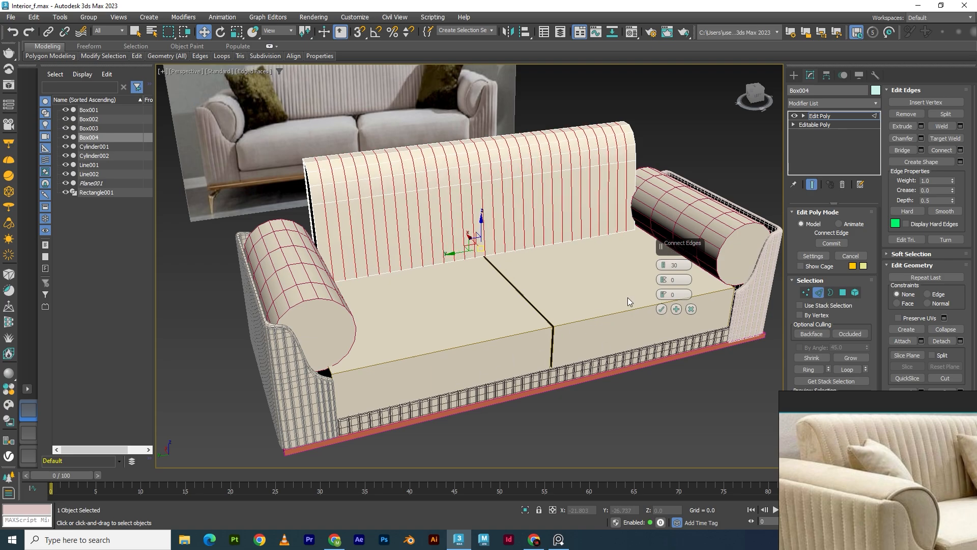
click(661, 309)
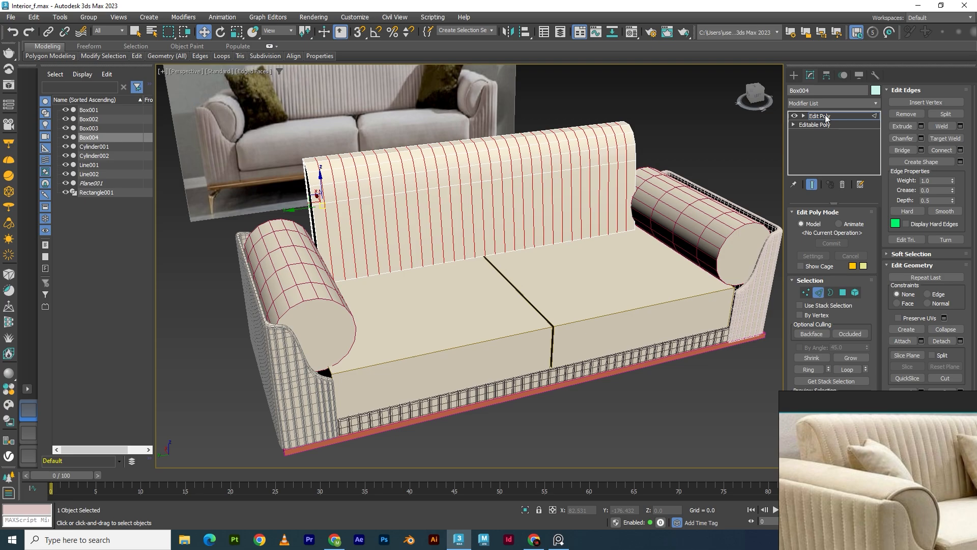
key(ctrl+z)
key(ctrl+z)
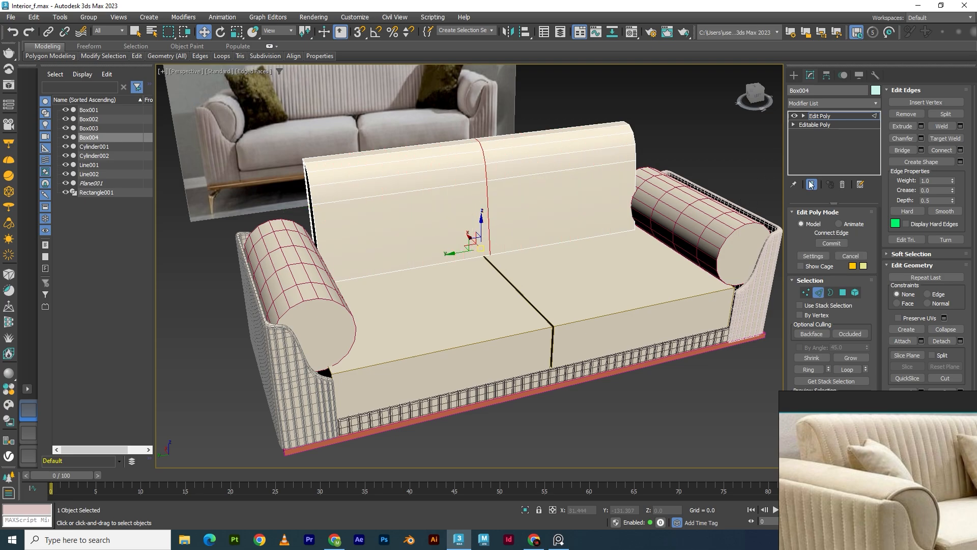
Connect the backrest's lengthwise edges with 25 segments
click(960, 150)
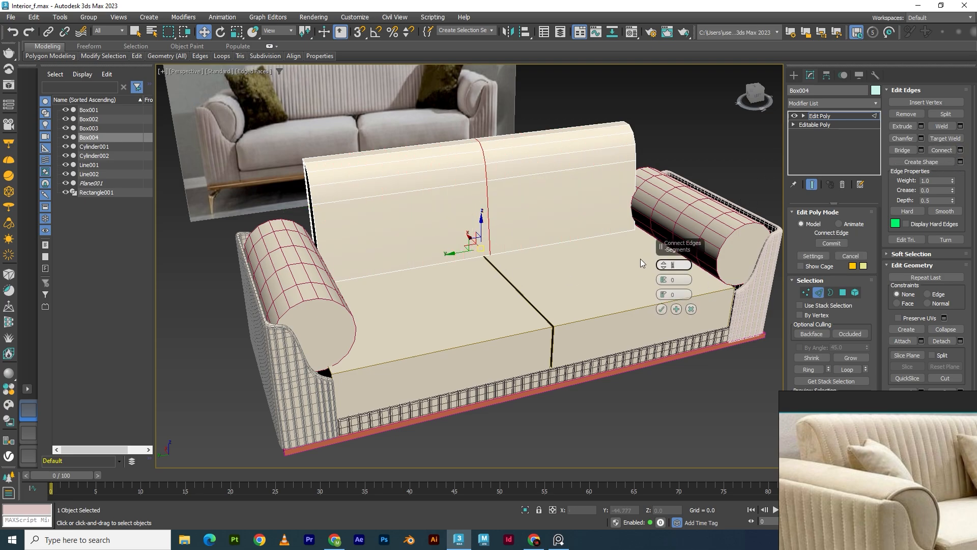
text(25)
key(Return)
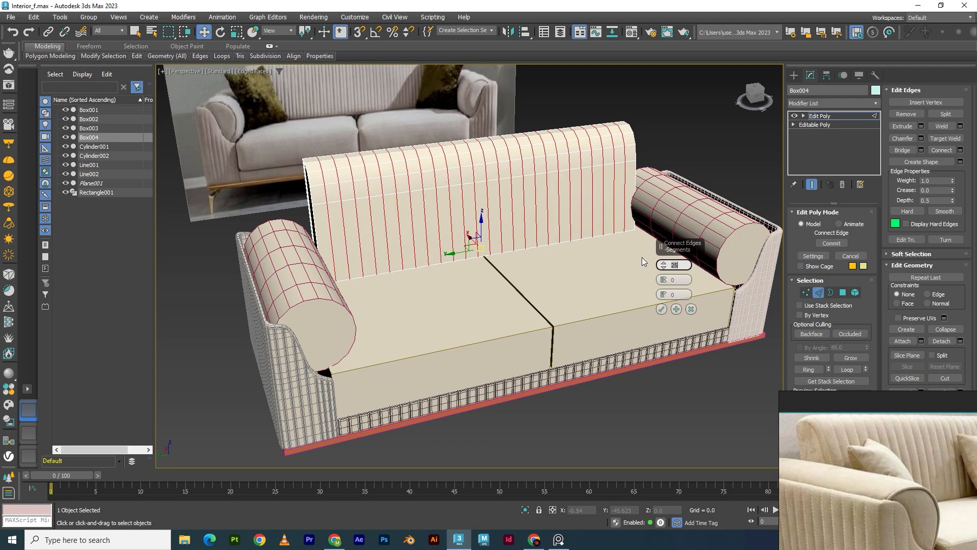
click(661, 309)
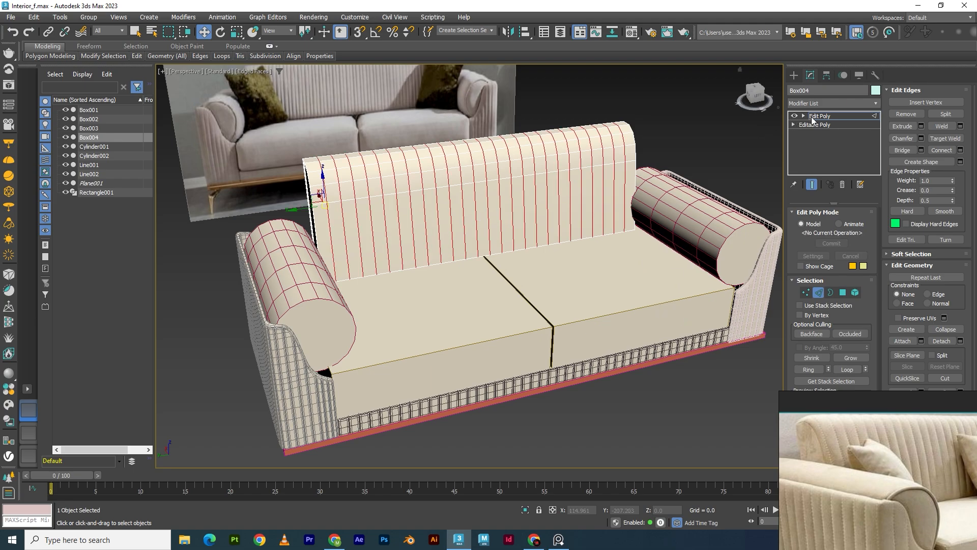
Isolate the backrest and clear the polygon selection on its end face
click(819, 116)
key(alt+q)
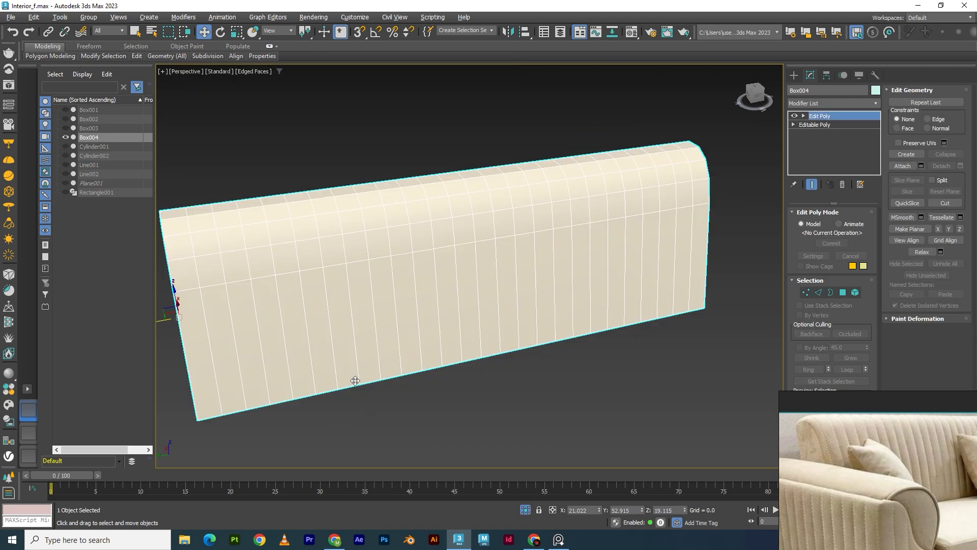
scroll(355, 380, up, 4)
scroll(442, 327, down, 6)
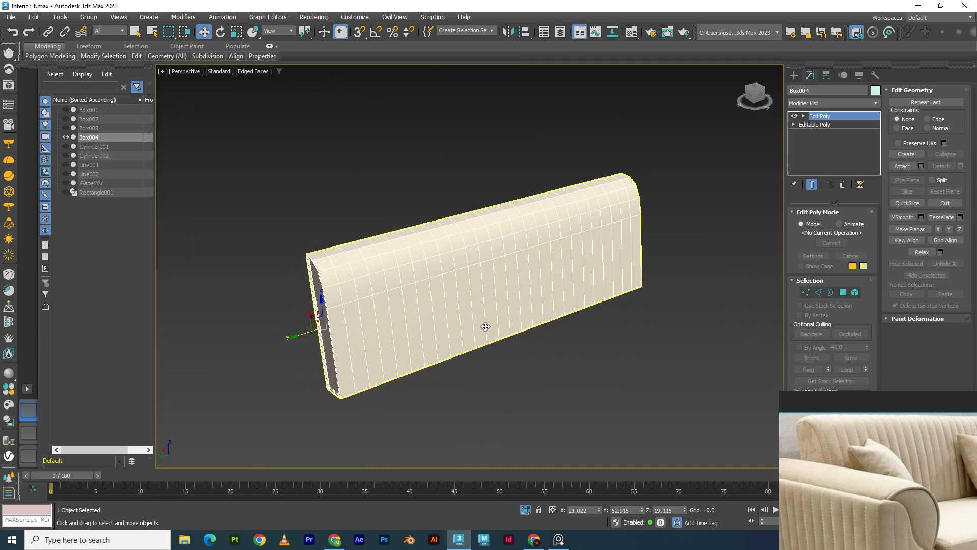
alt+middle_drag(484, 325, 434, 329)
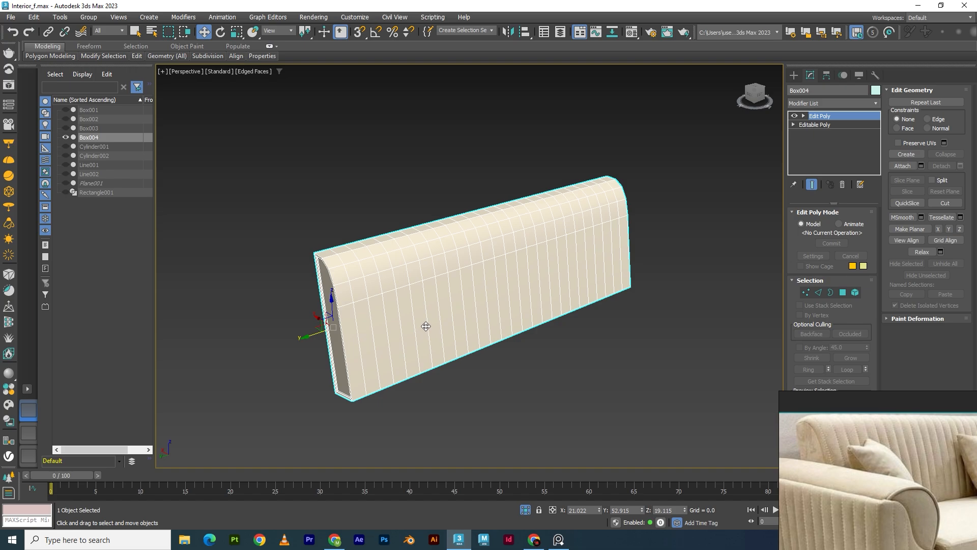
key(4)
scroll(331, 305, up, 5)
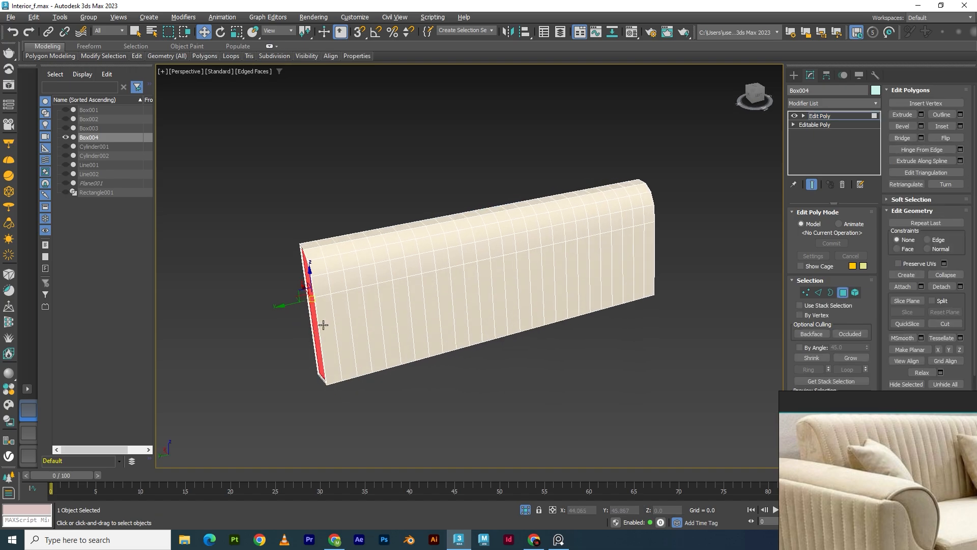
click(301, 183)
alt+middle_drag(336, 332, 352, 333)
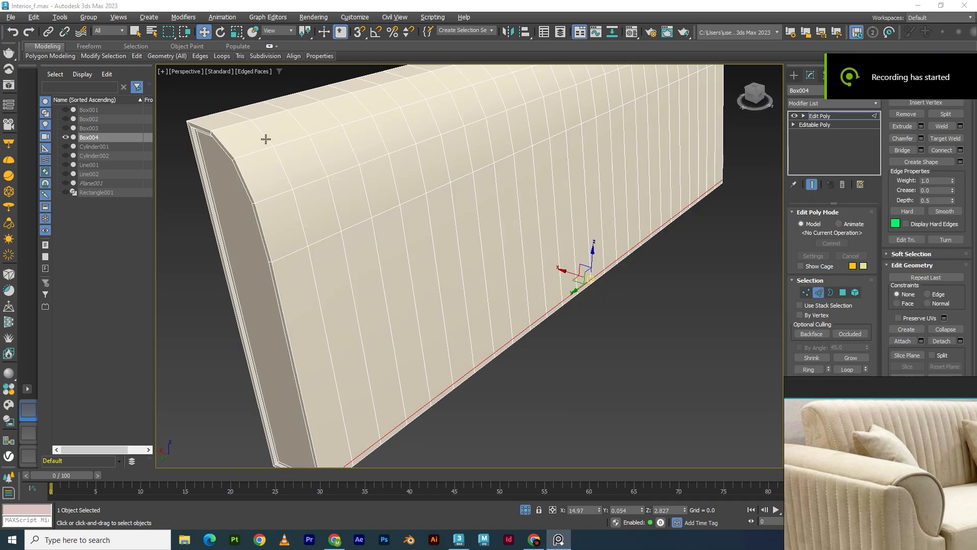
Select the first vertical strip of polygons at the near end of the backrest, from the curved top down the front
key(4)
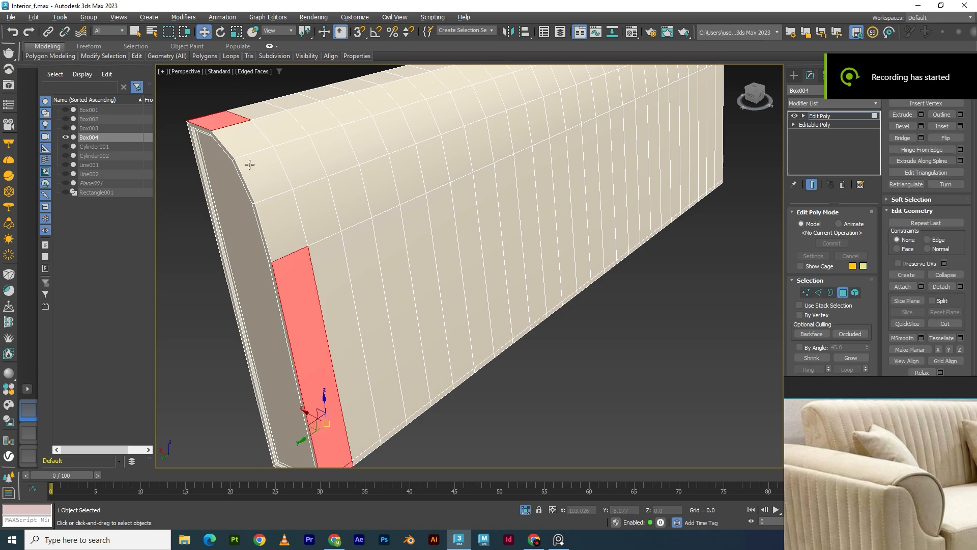
click(247, 148)
shift+click(311, 361)
scroll(297, 324, down, 3)
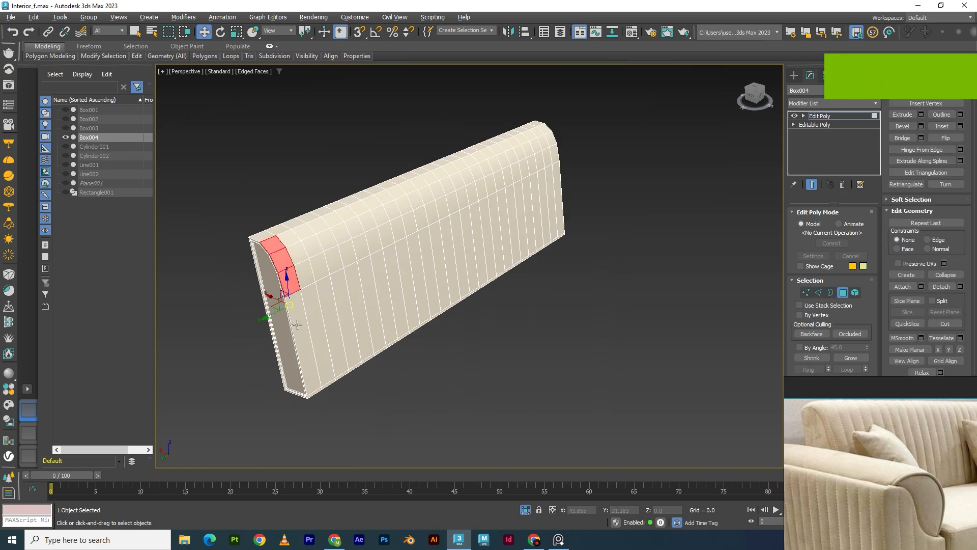
scroll(302, 332, up, 3)
ctrl+click(303, 323)
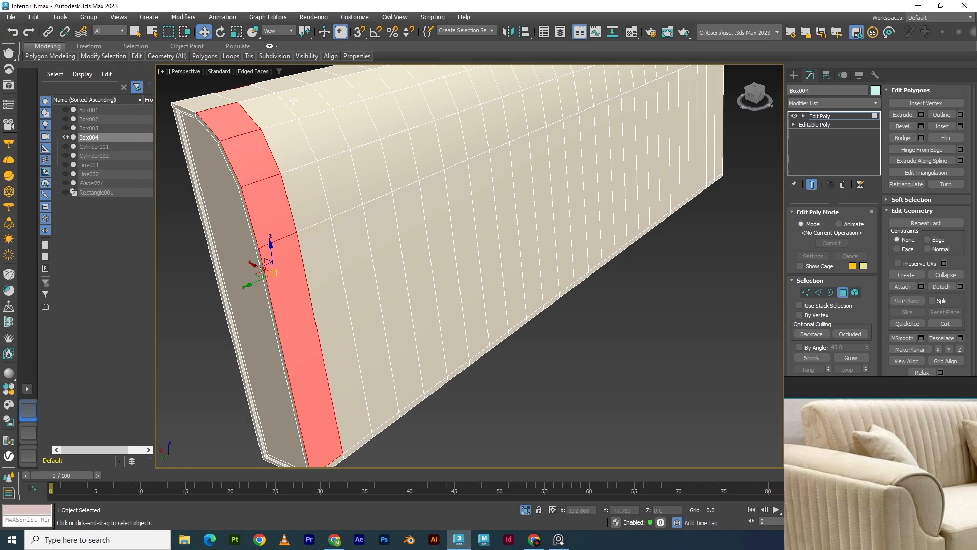
Try adding the neighbouring polygon strip and extending the selection with Dot Loop, and undo back to the first strip
ctrl+click(280, 115)
ctrl+click(334, 273)
key(alt+l)
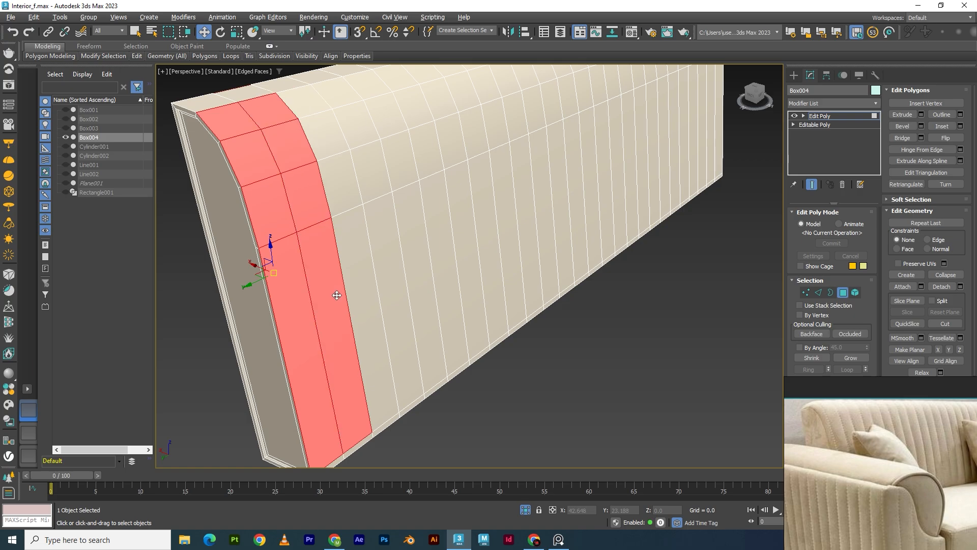
mouse_move(96, 57)
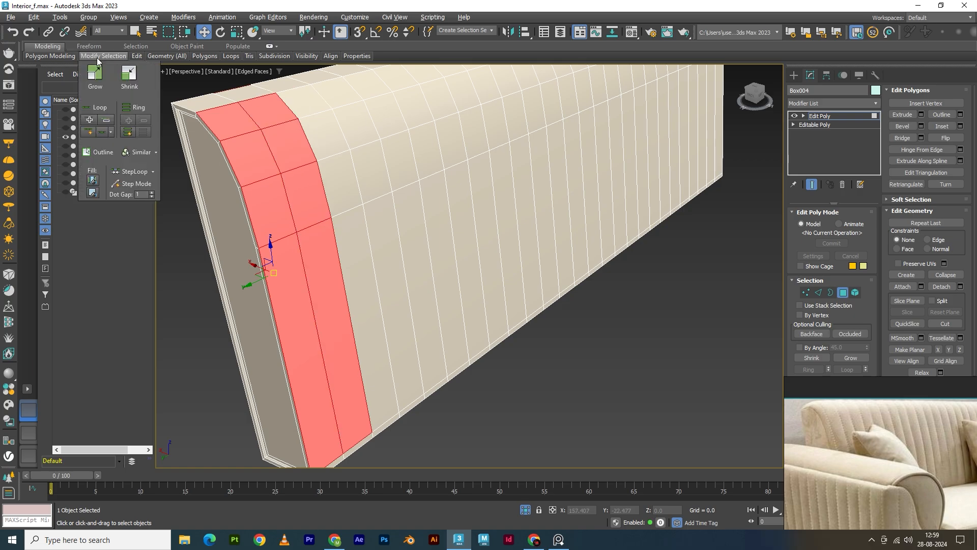
click(104, 133)
key(ctrl+z)
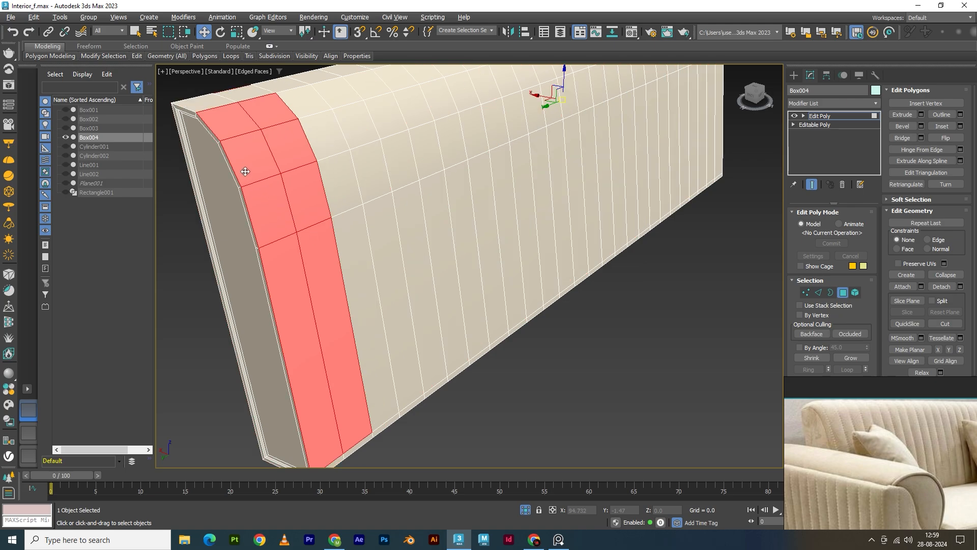
key(ctrl+z)
key(ctrl+z)
key(ctrl+z)
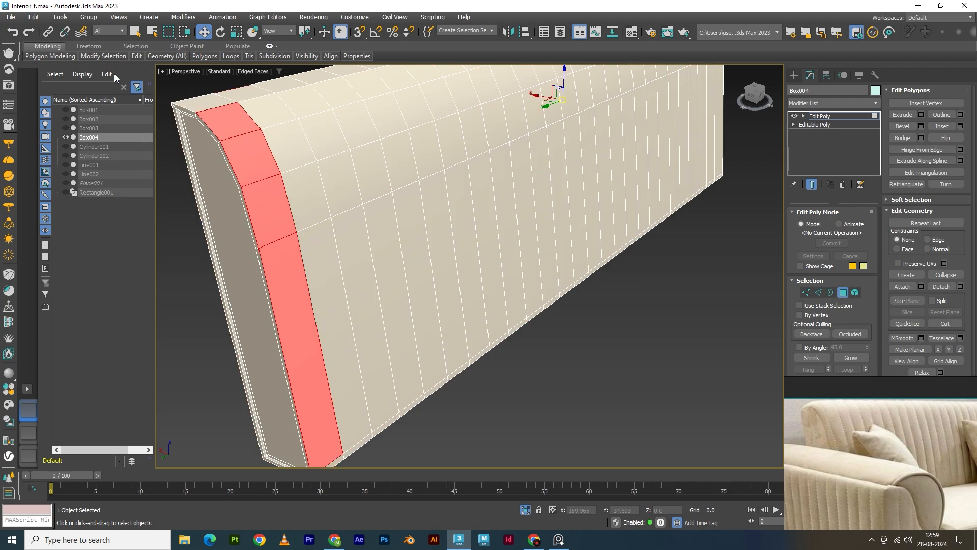
Try applying Dot Loop to the first polygon strip alone
mouse_move(100, 56)
click(103, 136)
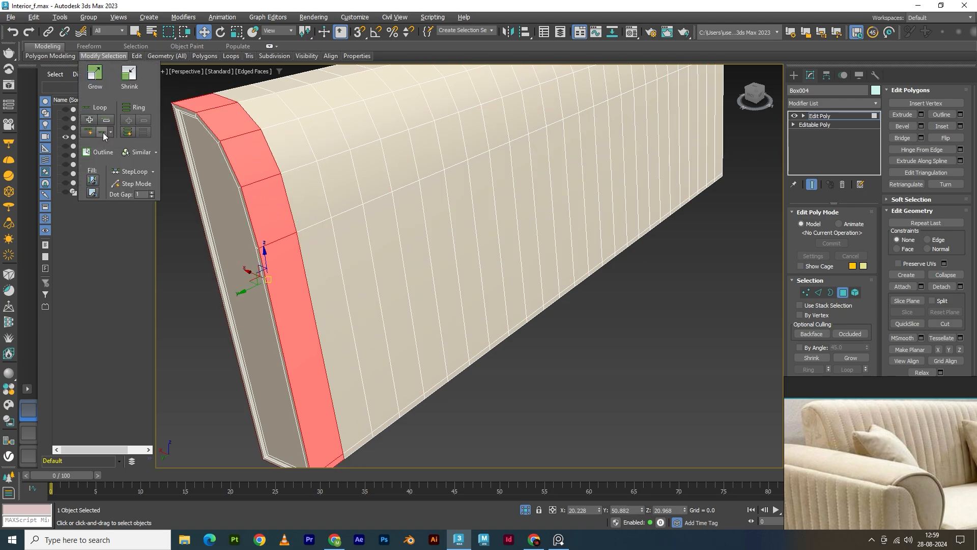
alt+middle_drag(206, 165, 259, 179)
key(ctrl+z)
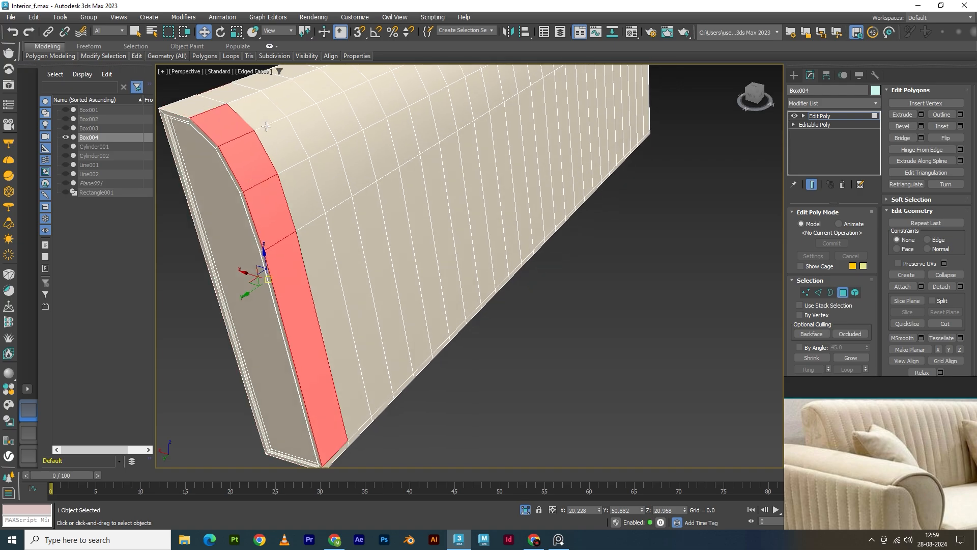
Try selecting the first and third polygon strips and extending them along the backrest with Dot Loop
click(240, 132)
shift+click(299, 312)
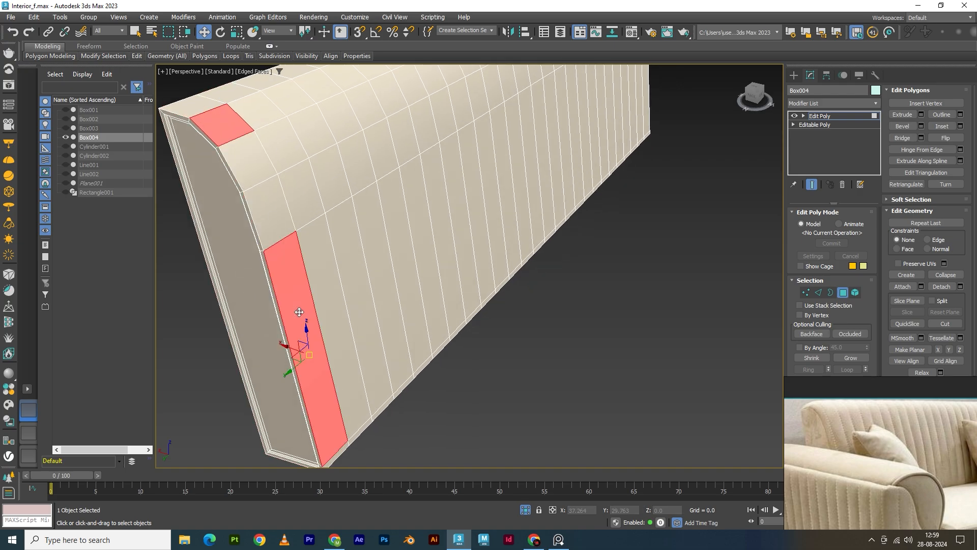
ctrl+click(289, 104)
shift+click(360, 260)
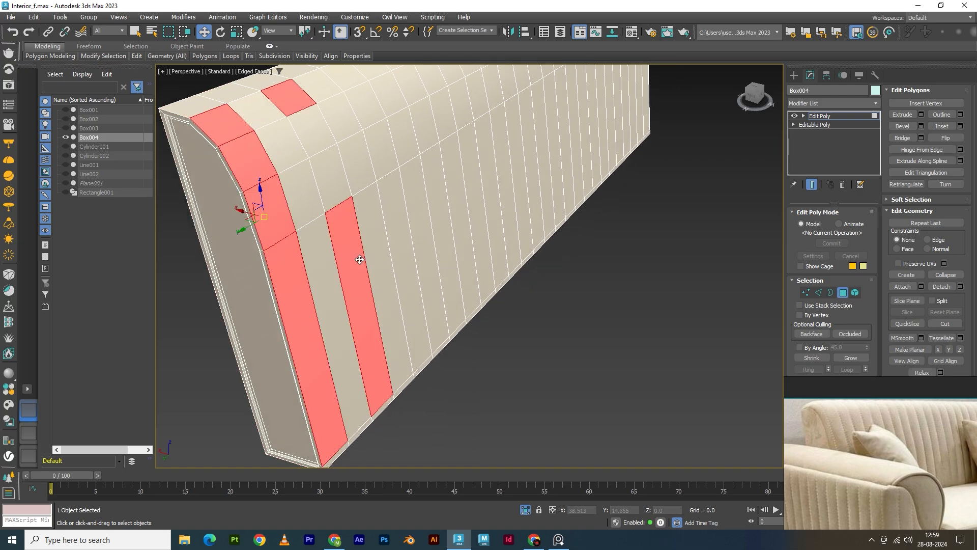
mouse_move(102, 60)
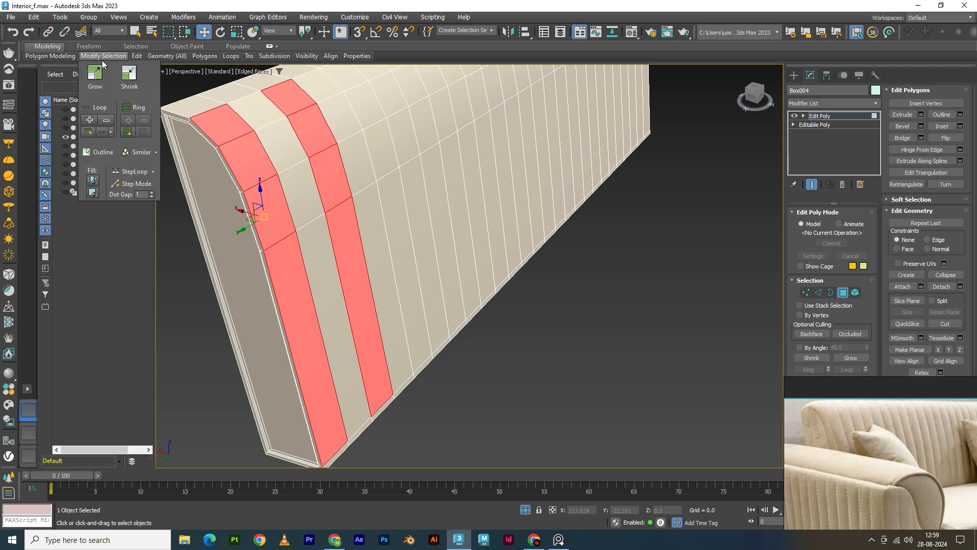
click(104, 133)
alt+middle_drag(380, 254, 338, 257)
key(ctrl+z)
key(ctrl+z)
key(ctrl+z)
key(ctrl+z)
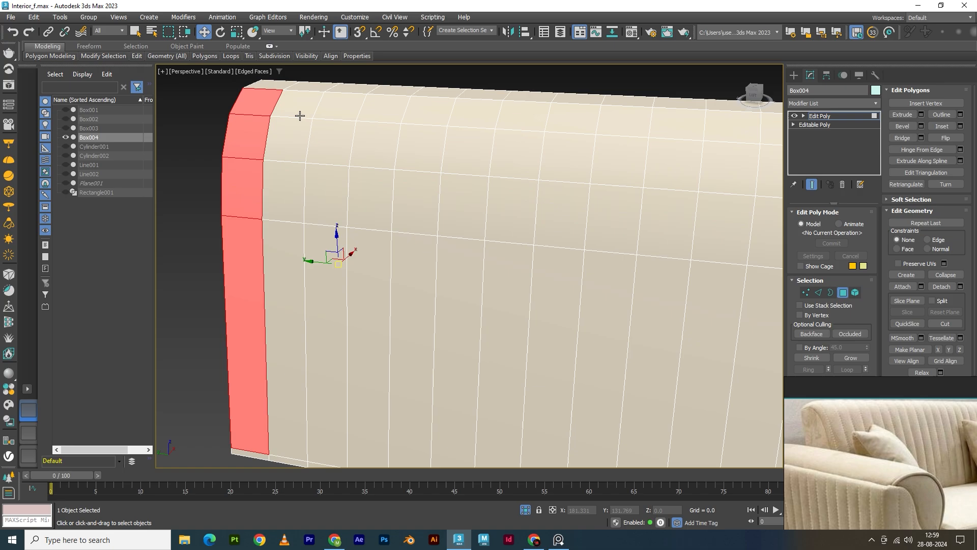
Add the second polygon strip to the selection and apply Dot Loop to select alternate strips along the backrest
ctrl+click(301, 112)
shift+click(293, 255)
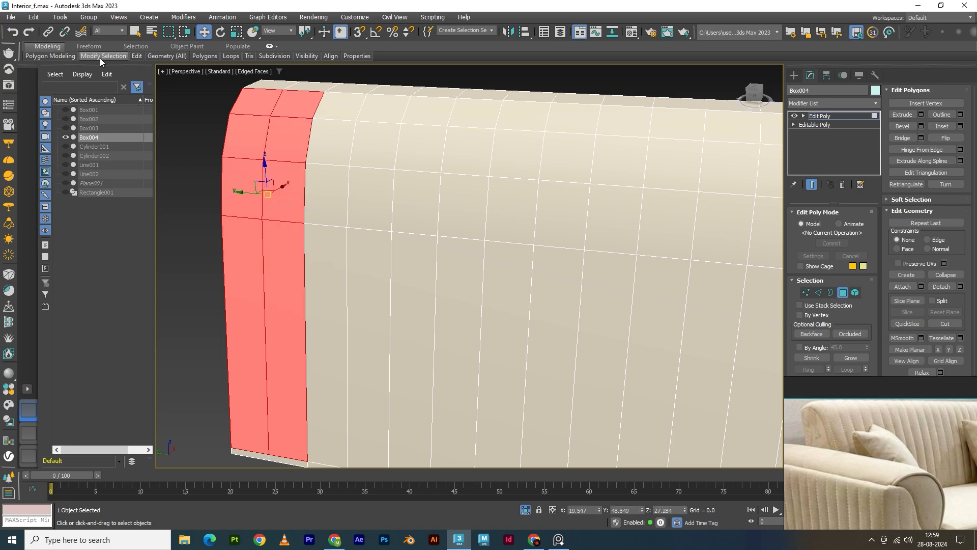
mouse_move(100, 58)
click(102, 133)
scroll(357, 206, down, 3)
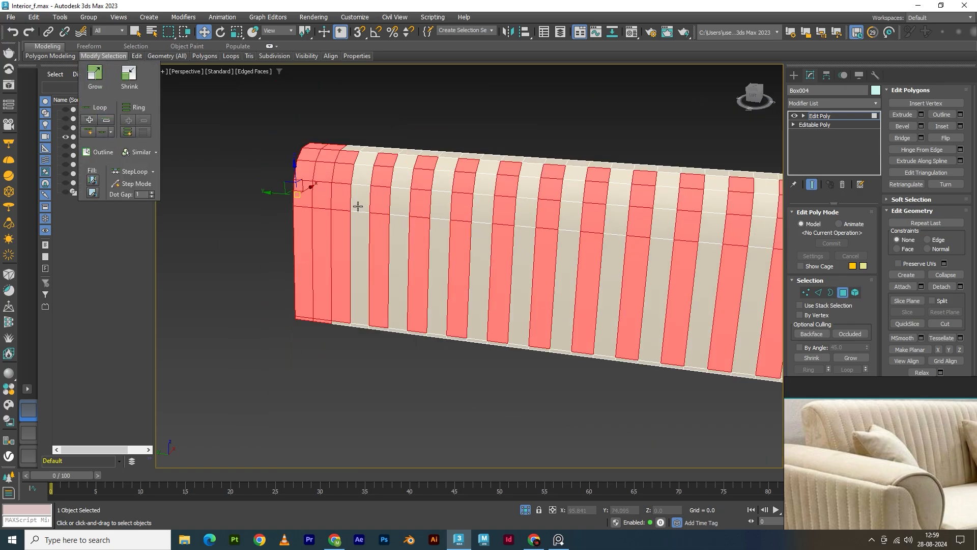
Deselect the second strip's polygons and the topmost polygon of the end strip so the strips alternate along the backrest
alt+middle_drag(358, 205, 421, 226)
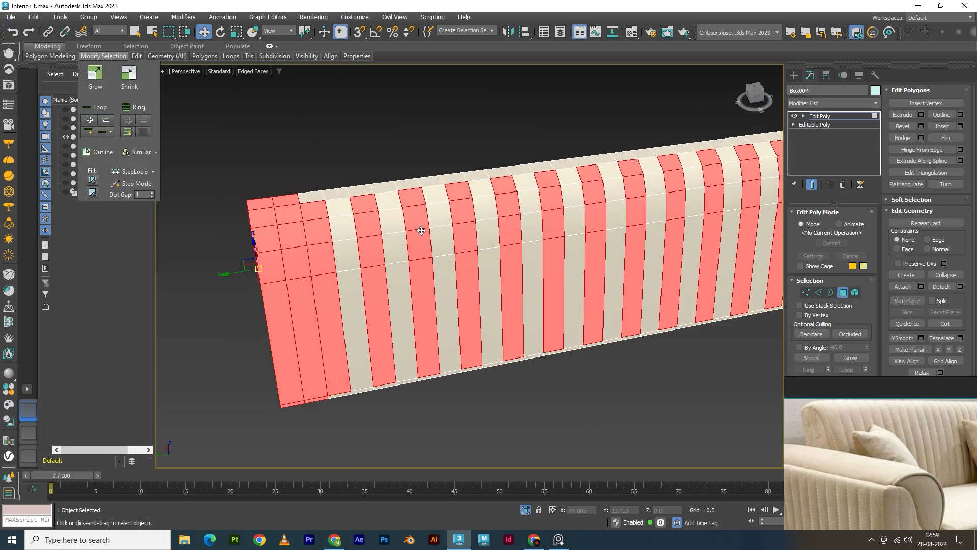
alt+click(317, 362)
alt+click(292, 218)
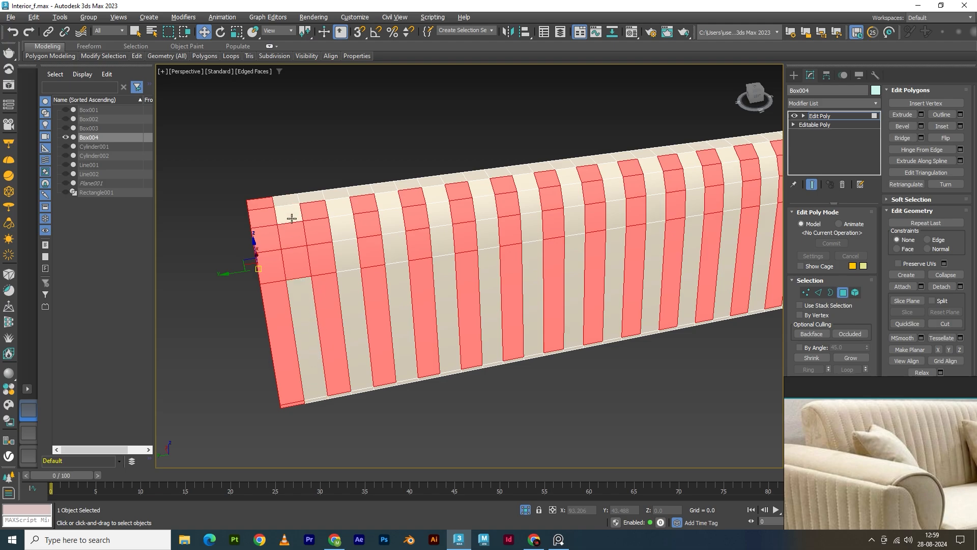
alt+click(298, 238)
alt+click(299, 263)
alt+middle_drag(300, 298, 379, 309)
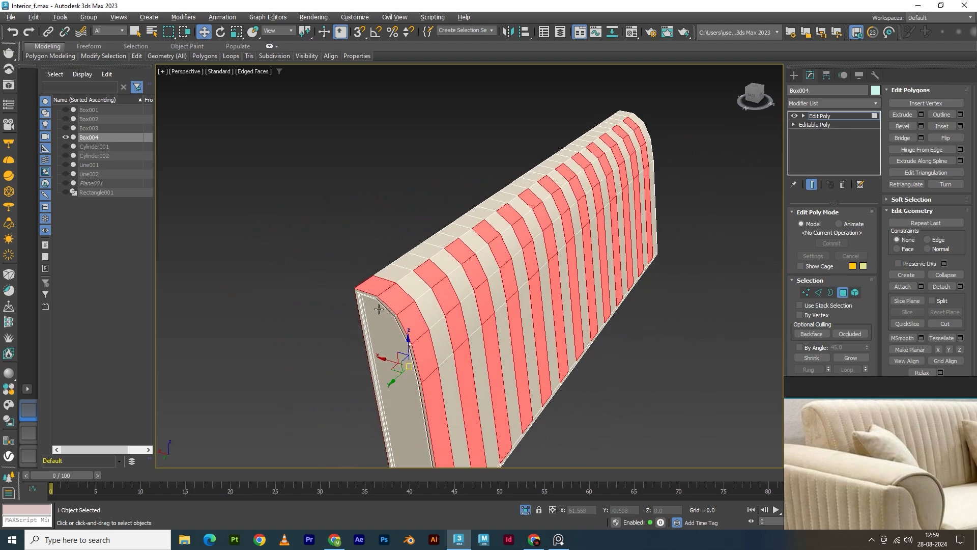
alt+click(377, 285)
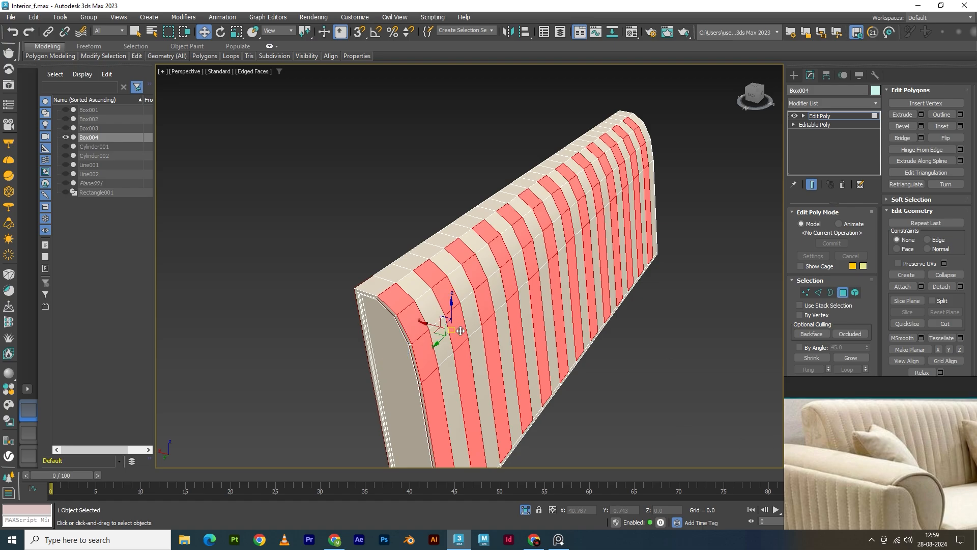
alt+middle_drag(492, 334, 483, 313)
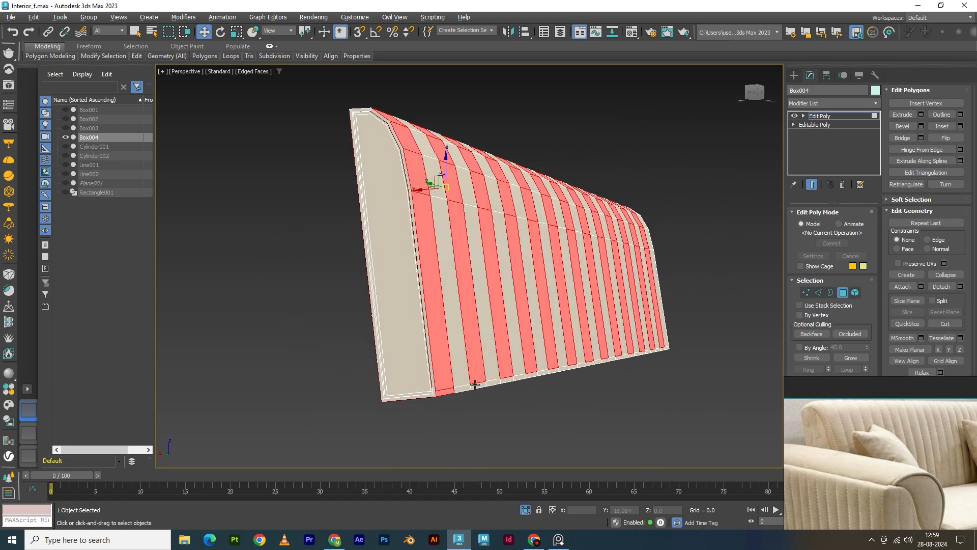
alt+middle_drag(445, 392, 497, 411)
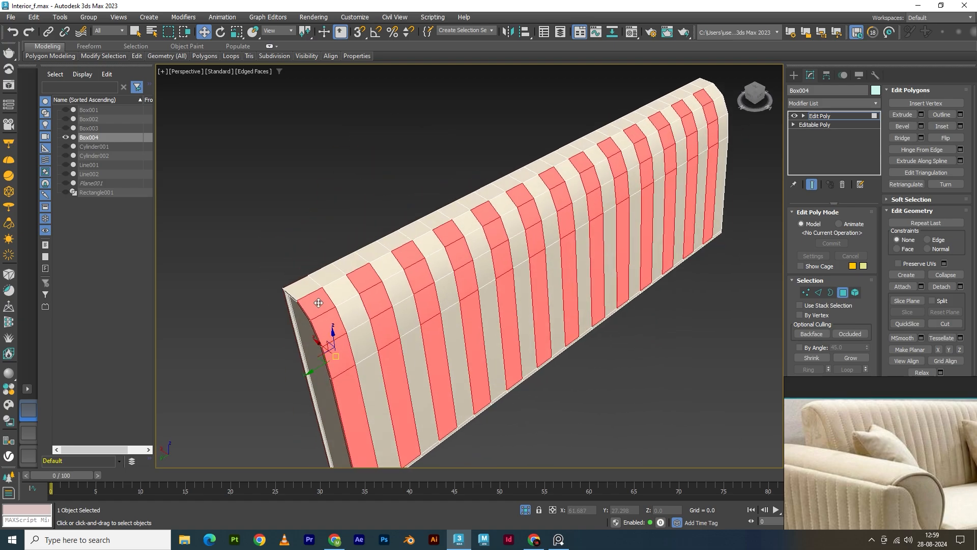
Add the topmost polygons of the first few alternate strips to the selection, undoing the last additions
ctrl+click(311, 286)
ctrl+click(351, 262)
ctrl+click(382, 244)
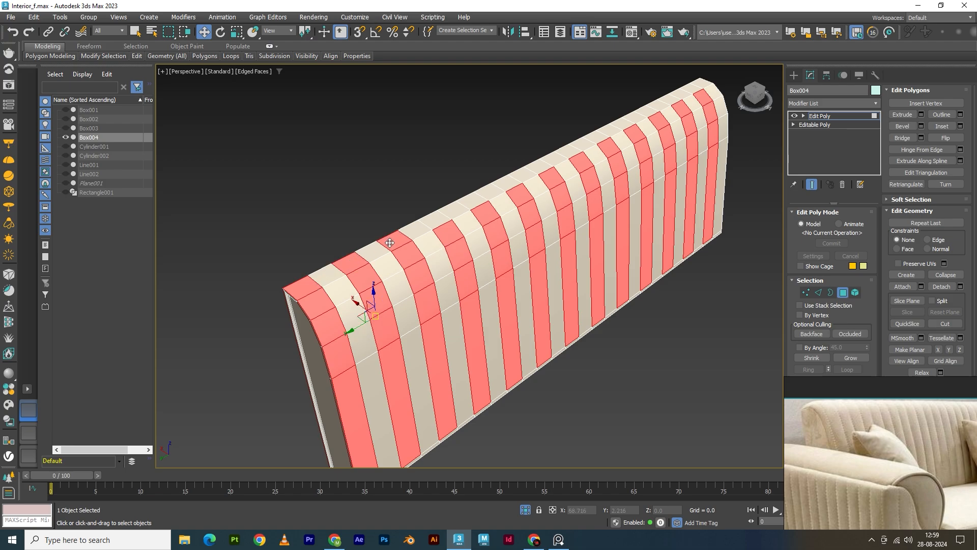
ctrl+click(435, 223)
ctrl+click(464, 204)
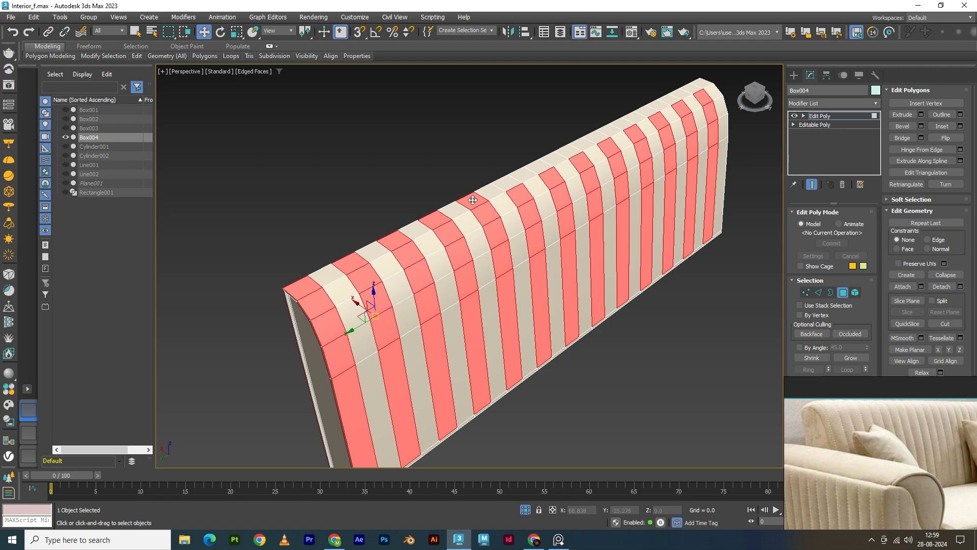
middle_drag(464, 203, 410, 237)
ctrl+click(472, 198)
key(ctrl+z)
key(ctrl+z)
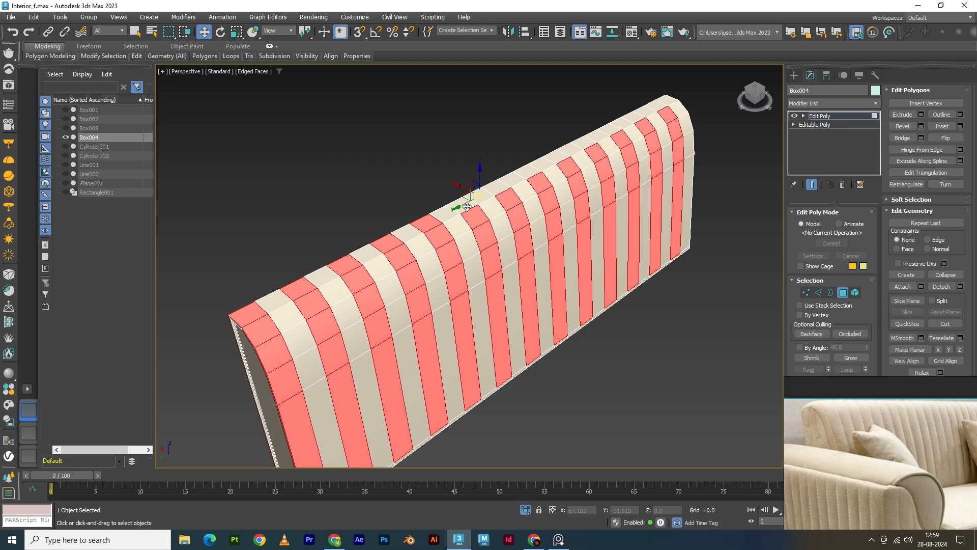
Add the topmost polygons of the remaining alternate strips to the selection, up to the backrest's far end
ctrl+click(432, 221)
ctrl+click(465, 203)
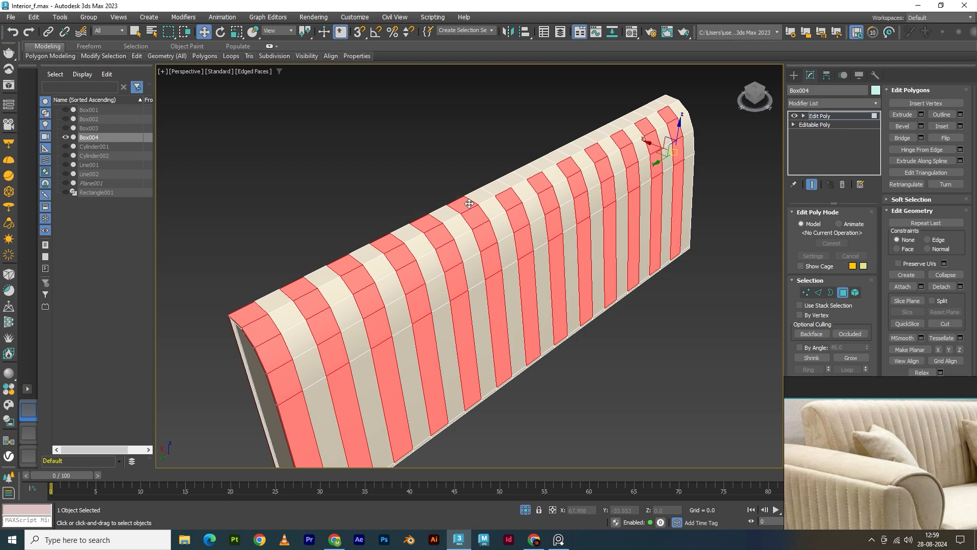
ctrl+click(497, 185)
ctrl+click(526, 173)
ctrl+click(557, 158)
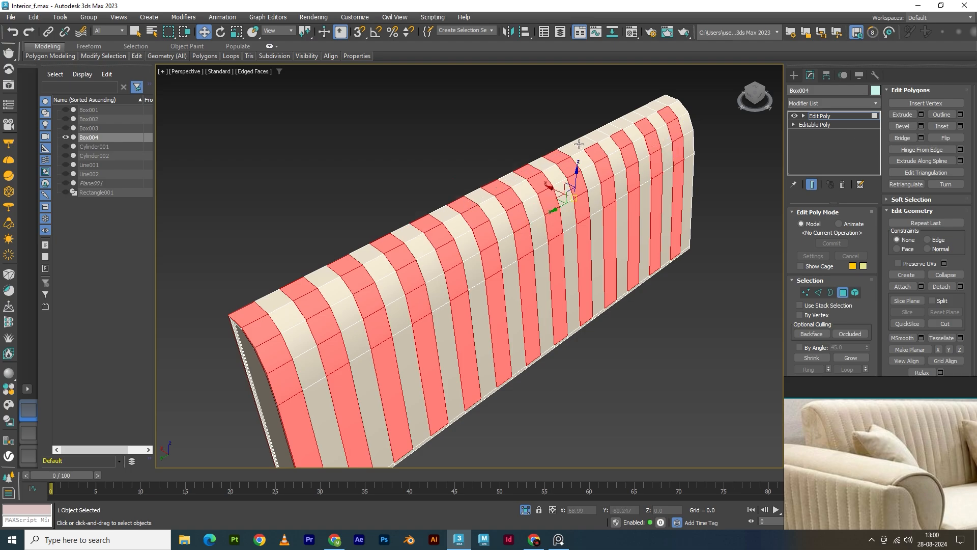
ctrl+click(581, 143)
ctrl+click(611, 128)
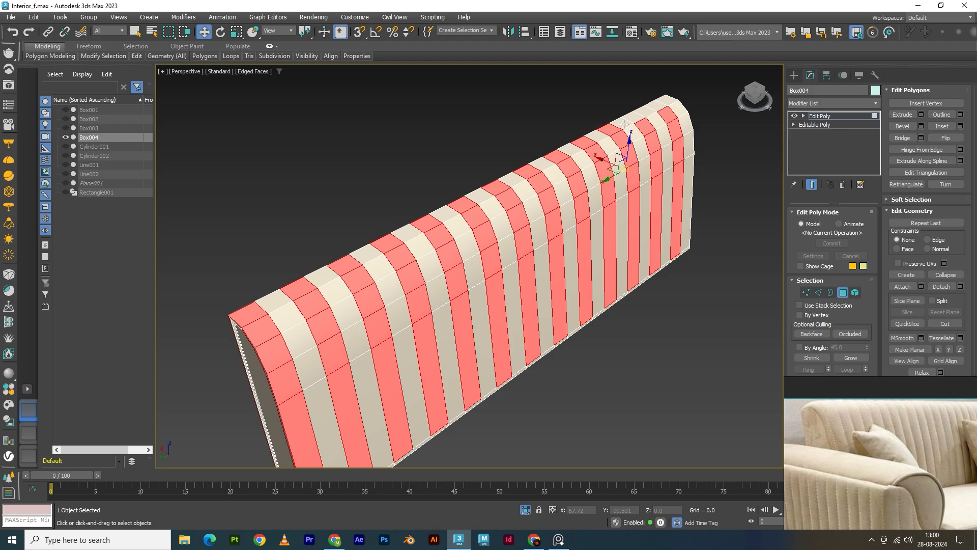
ctrl+click(632, 118)
ctrl+click(657, 108)
scroll(671, 112, down, 5)
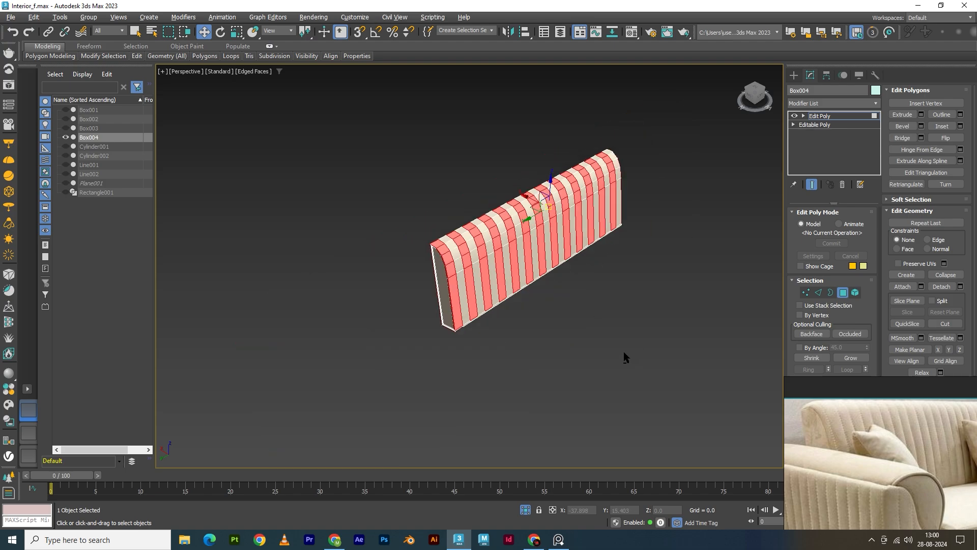
Check the strip selection from behind, from the end and in the Left view for wrongly selected polygons
alt+middle_drag(626, 358, 546, 331)
scroll(503, 266, up, 5)
alt+middle_drag(502, 266, 671, 261)
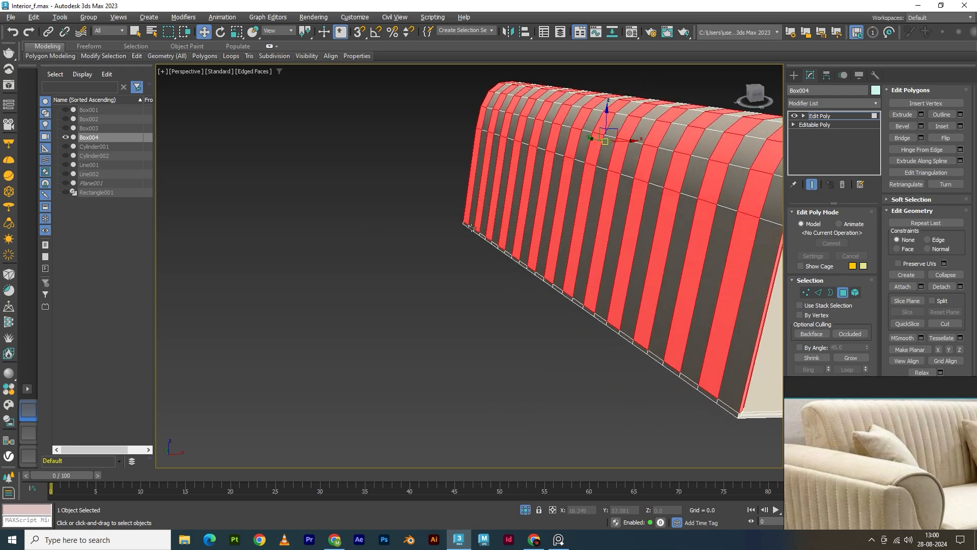
key(alt+w)
key(alt+w)
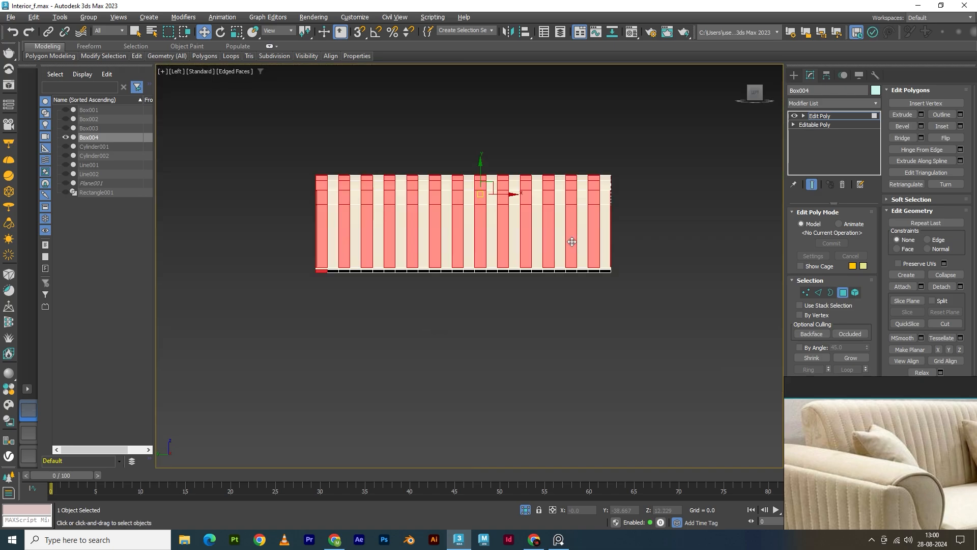
drag(625, 281, 608, 339)
key(alt+w)
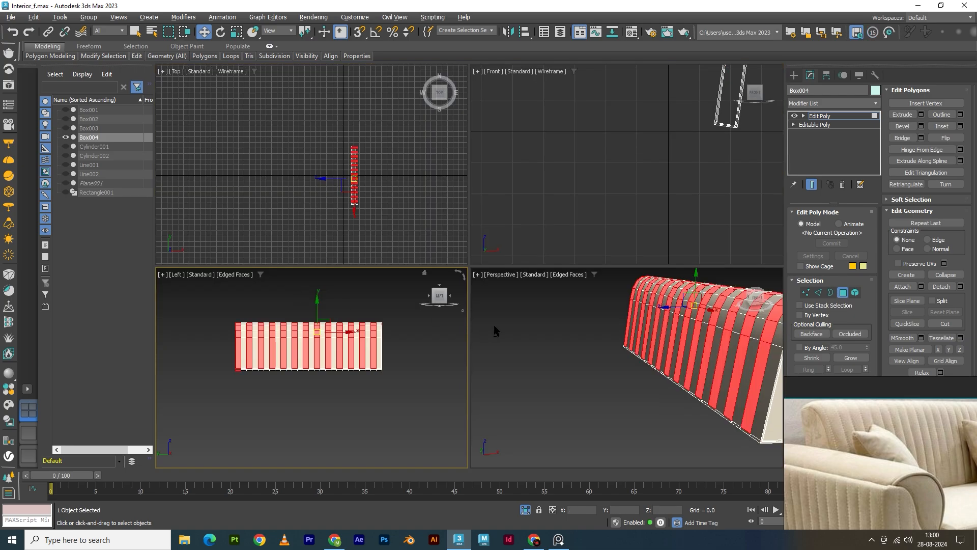
middle_click(634, 349)
key(alt+w)
scroll(537, 321, down, 2)
alt+middle_drag(536, 321, 689, 219)
alt+drag(657, 237, 663, 231)
key(alt+w)
middle_click(246, 368)
key(alt+w)
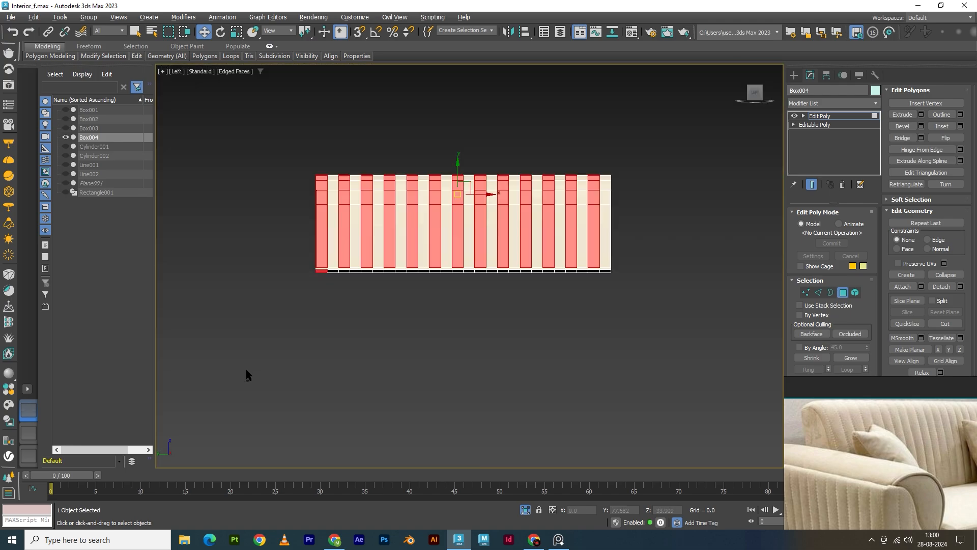
Deselect all polygons of the outermost end strip in the Left view, including those on the end, back and underside
scroll(268, 159, up, 4)
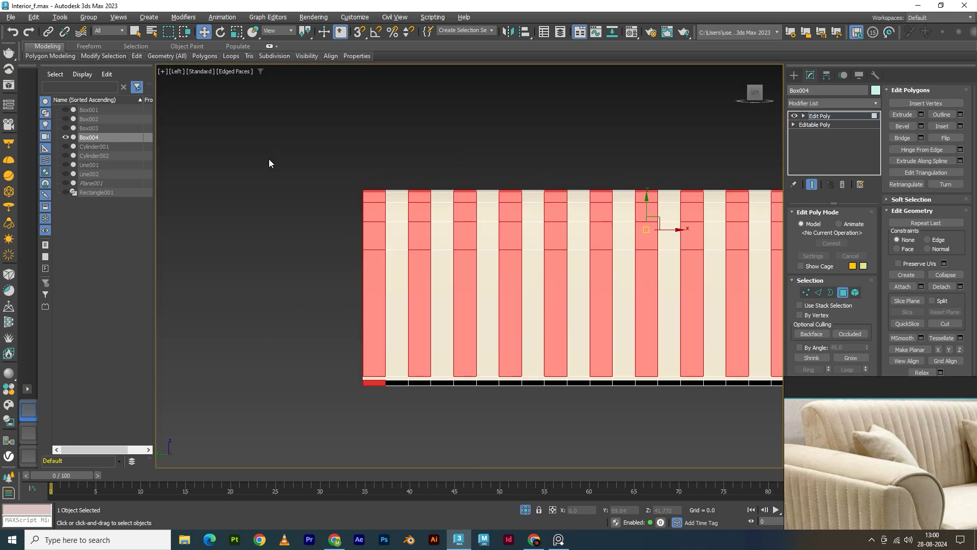
alt+drag(307, 310, 370, 431)
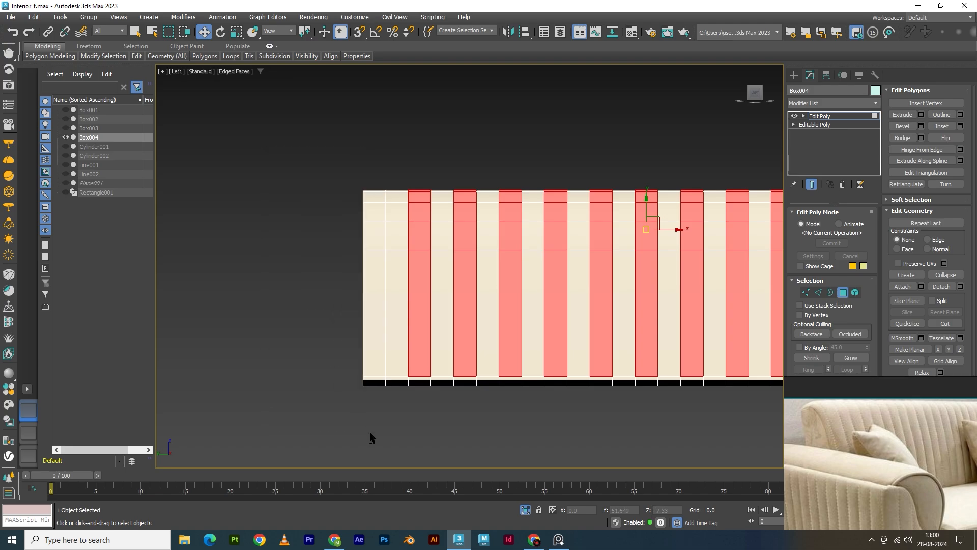
key(alt+w)
key(alt+w)
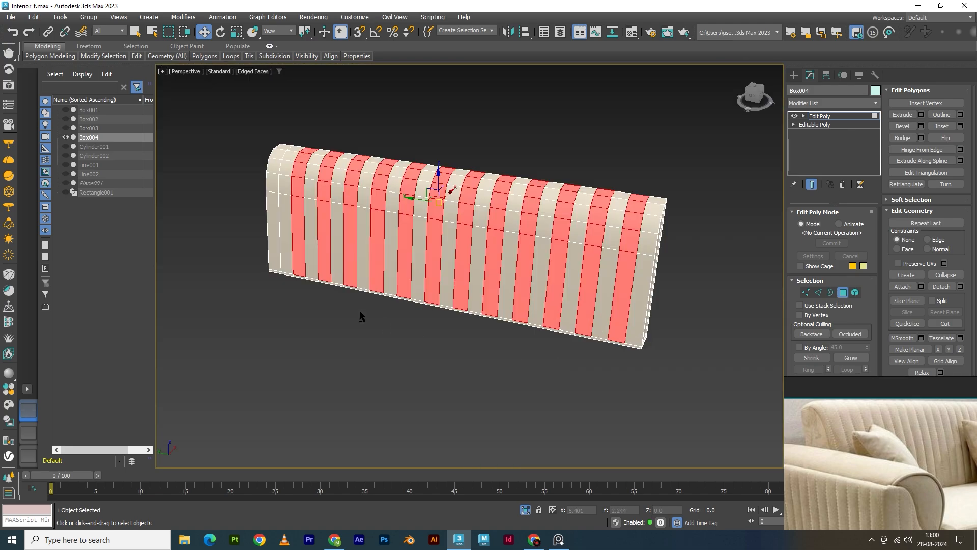
Reselect the end strip's top, curved and front polygons, leaving out the narrow polygon along its lower edge
alt+middle_drag(359, 310, 270, 241)
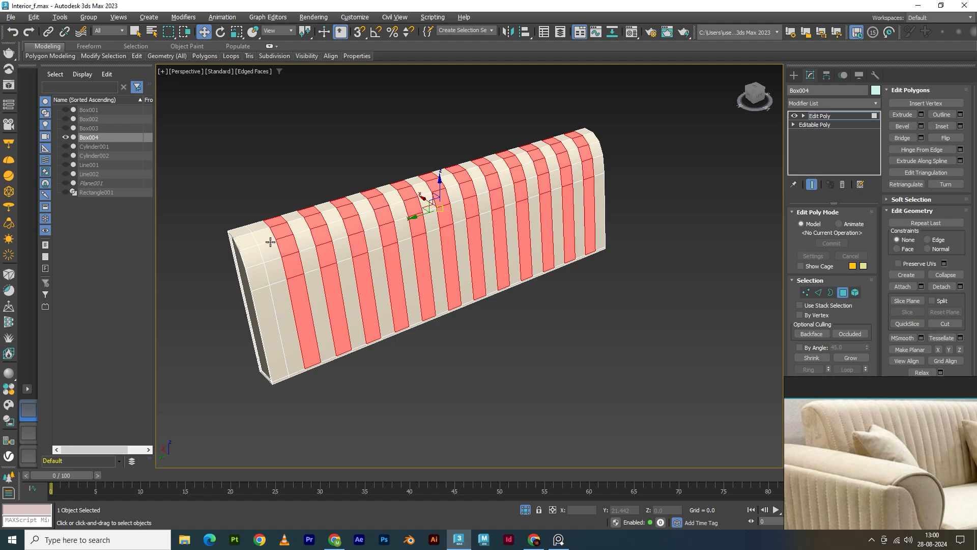
ctrl+click(245, 232)
ctrl+click(276, 354)
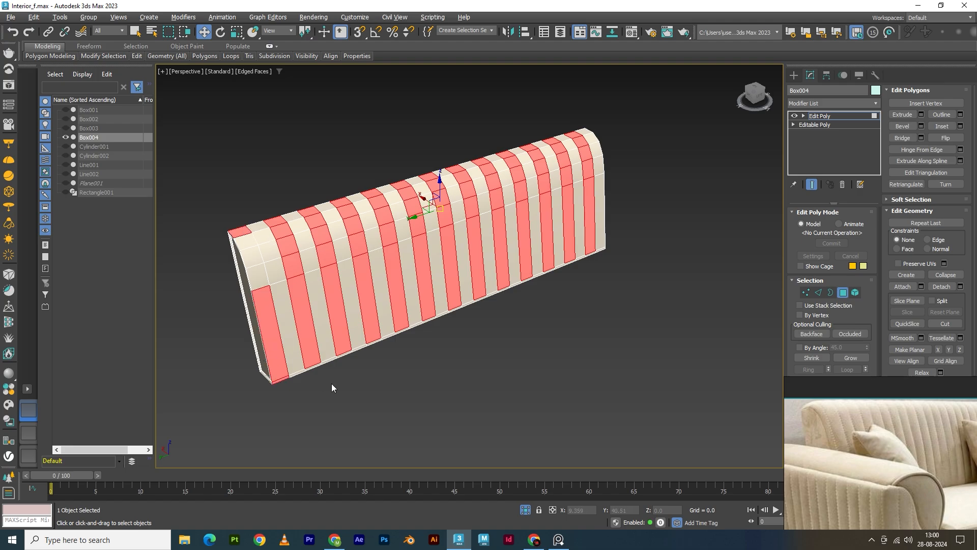
ctrl+click(262, 278)
ctrl+click(251, 256)
ctrl+click(242, 243)
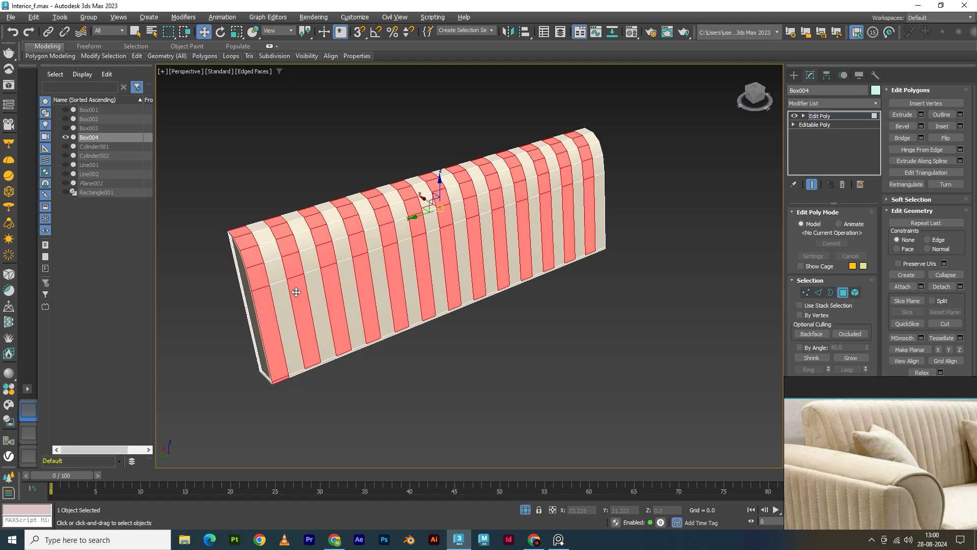
alt+middle_drag(296, 292, 427, 338)
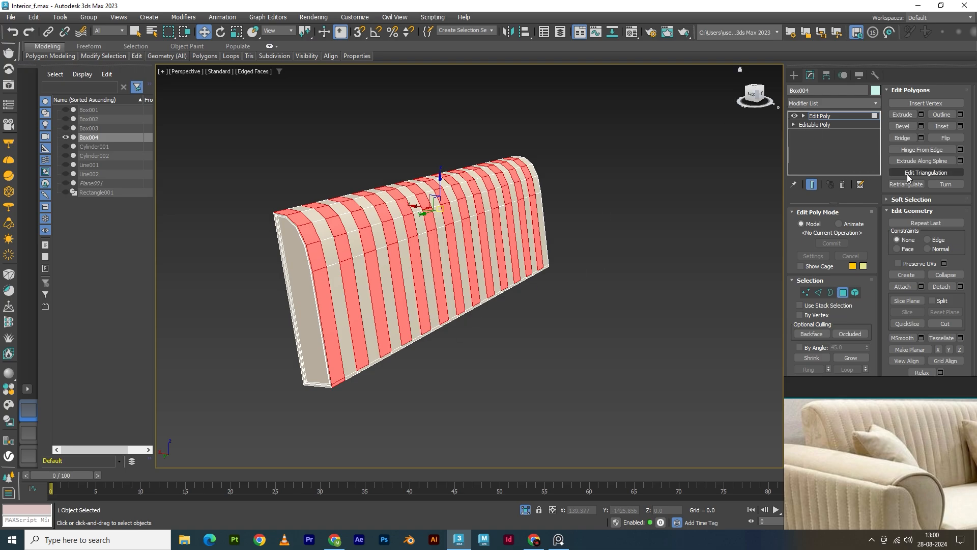
scroll(336, 390, up, 3)
alt+click(338, 377)
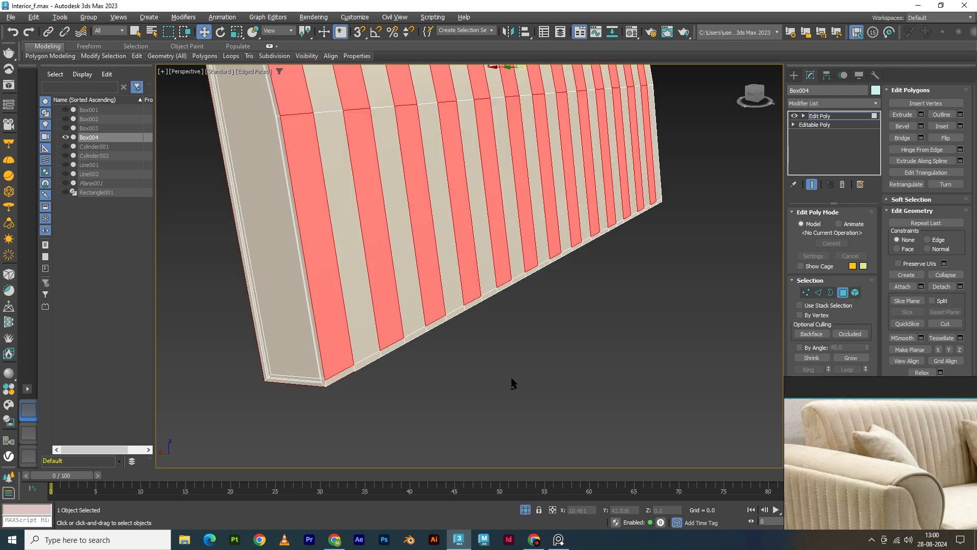
Bevel the selected strips with height 0 and outline -0.15, and apply it while continuing with another bevel
click(921, 127)
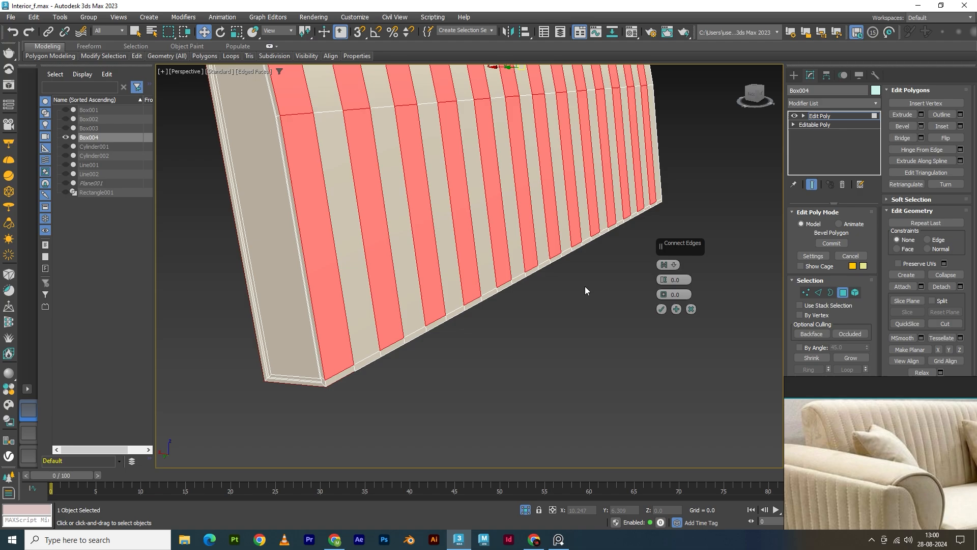
text(-)
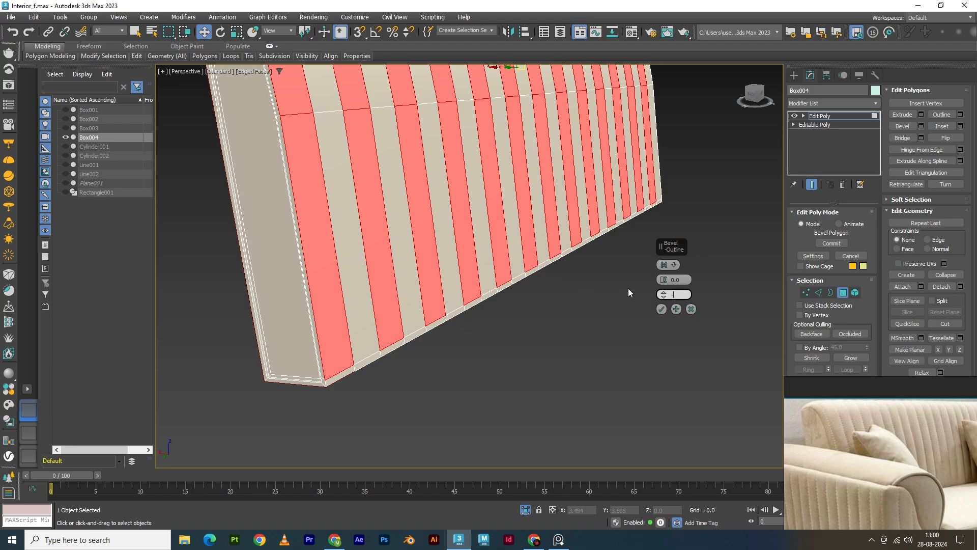
text(0.15)
key(Return)
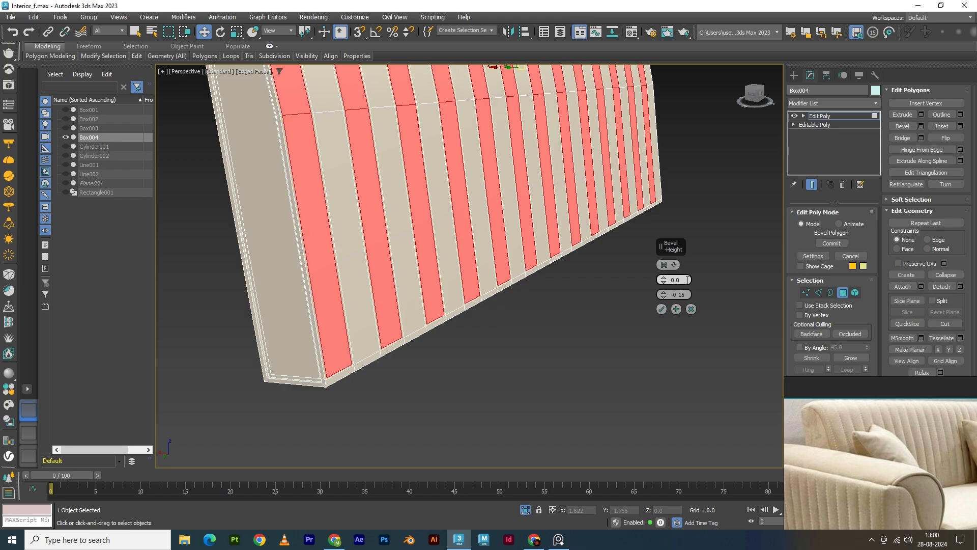
click(675, 309)
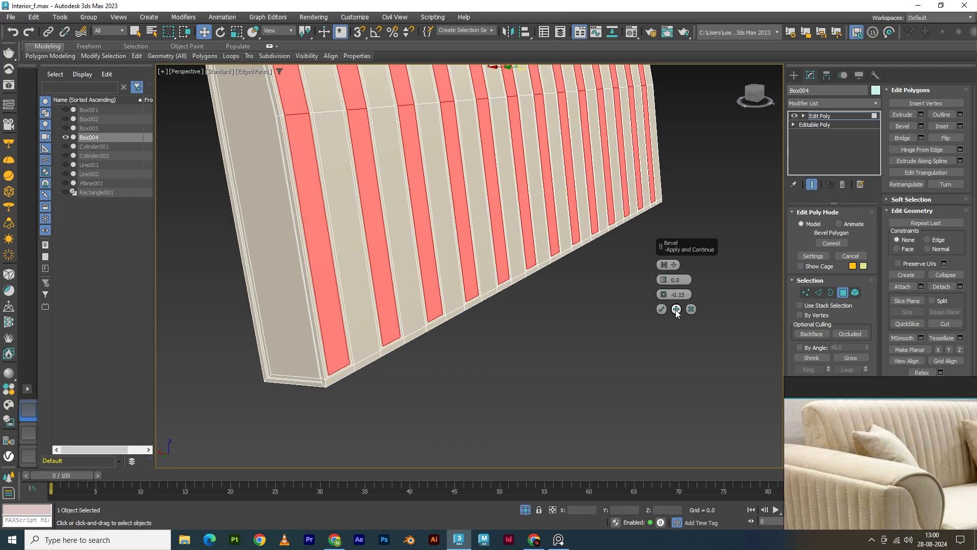
Set the second bevel on the strips to outline 0 and height 0.25
double_click(688, 297)
text(0)
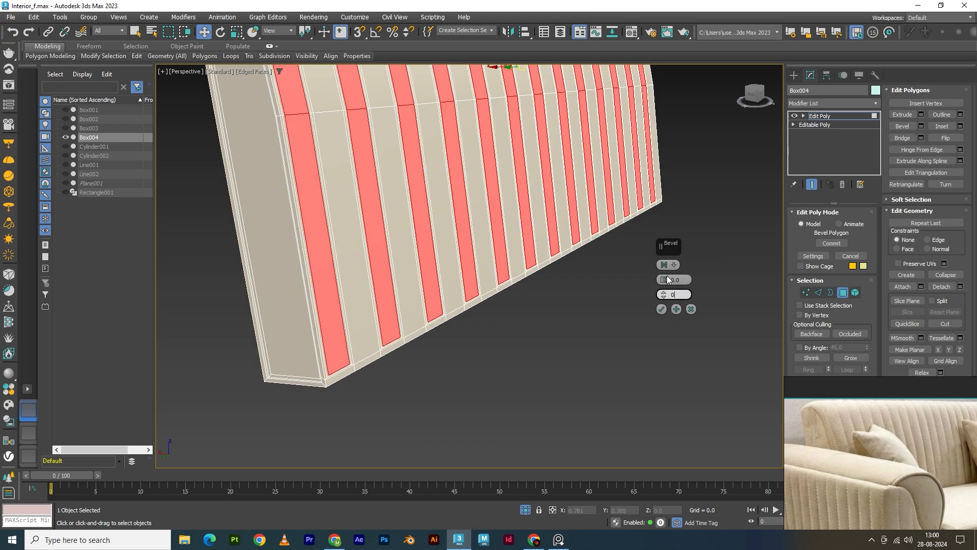
double_click(668, 279)
text(0.)
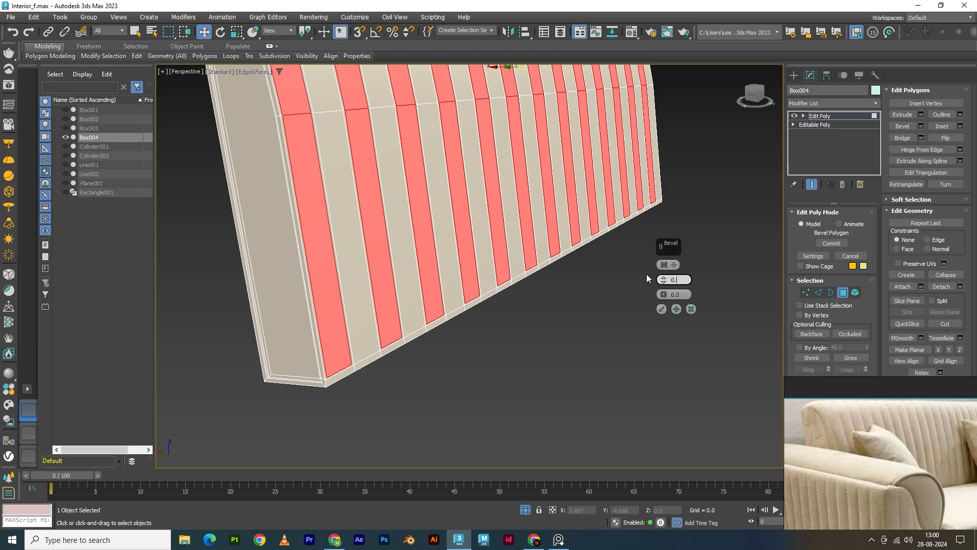
text(25)
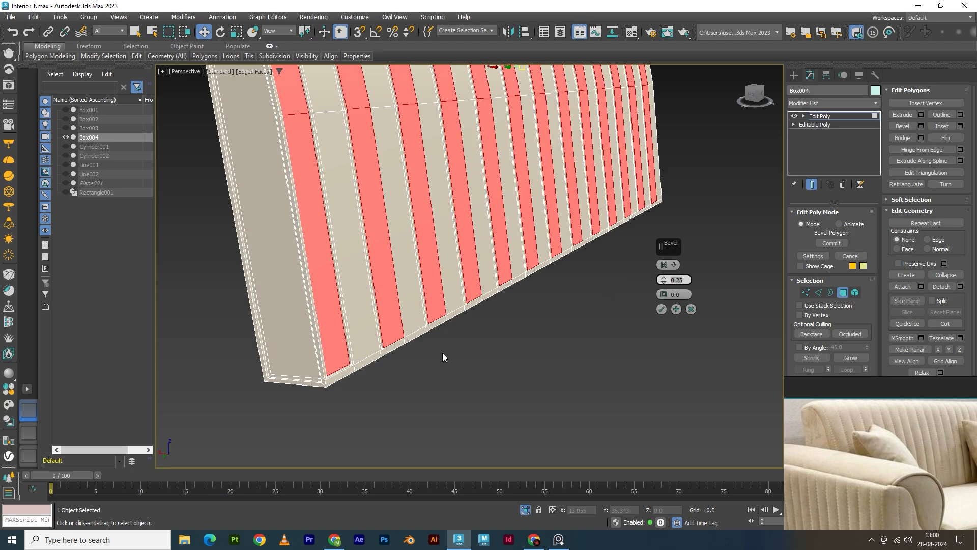
Try a bevel height of 3.884 on the selected backrest strips, and cancel this second bevel
alt+middle_drag(442, 354, 439, 370)
alt+middle_drag(489, 266, 500, 283)
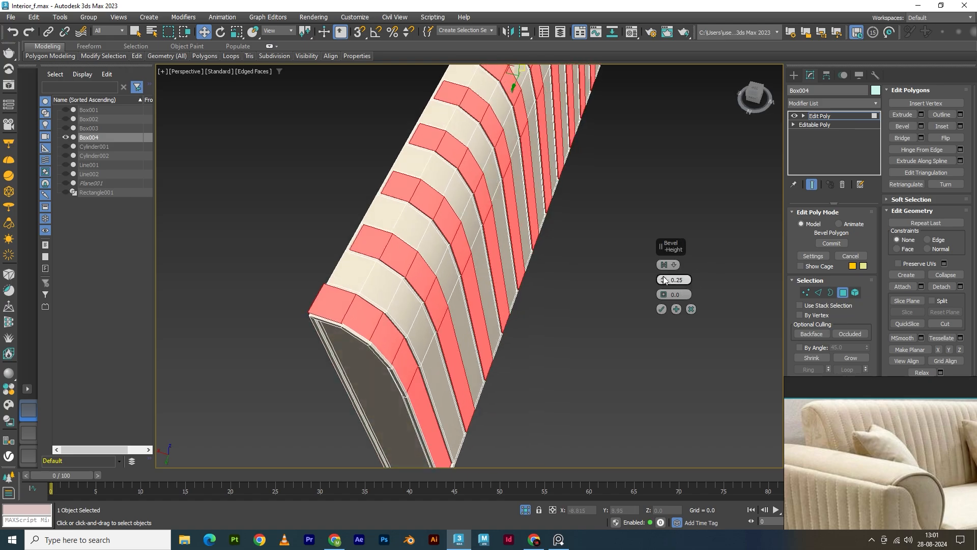
mouse_move(664, 279)
mouse_down()
mouse_move(669, 289)
mouse_move(651, 279)
mouse_up()
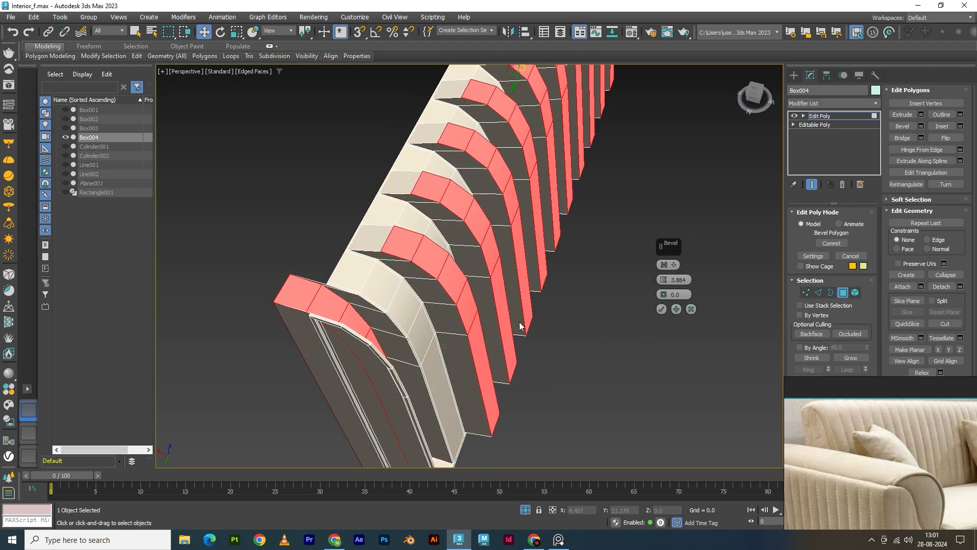
alt+middle_drag(520, 326, 642, 312)
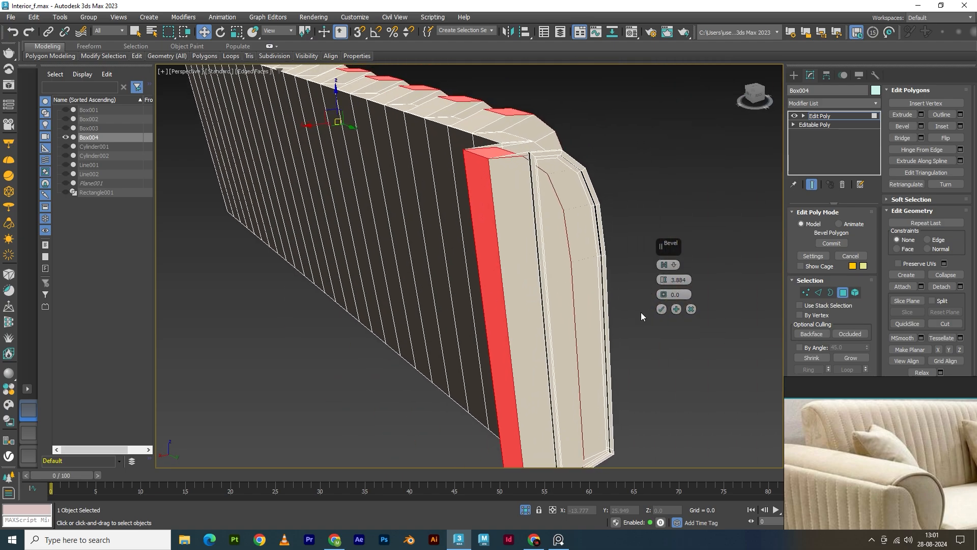
click(691, 309)
alt+middle_drag(518, 287, 487, 334)
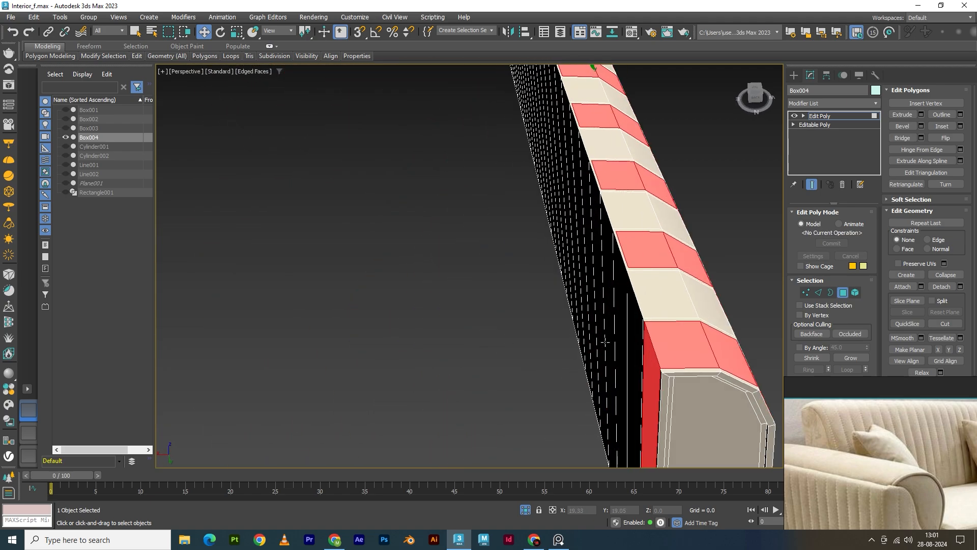
Undo the outline bevel on the selected strips of the backrest
scroll(604, 342, up, 2)
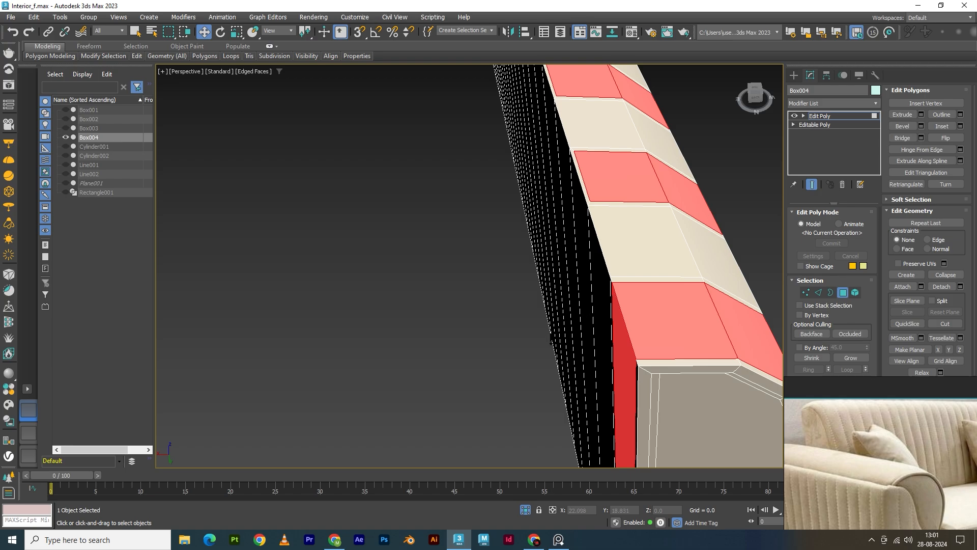
key(ctrl+z)
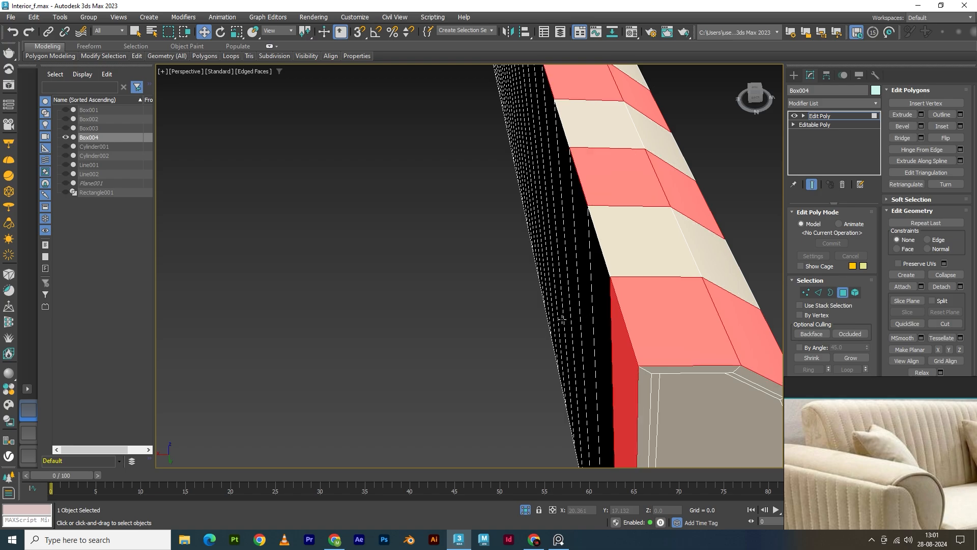
scroll(503, 295, down, 4)
alt+middle_drag(502, 297, 459, 256)
scroll(549, 219, up, 4)
scroll(483, 216, up, 2)
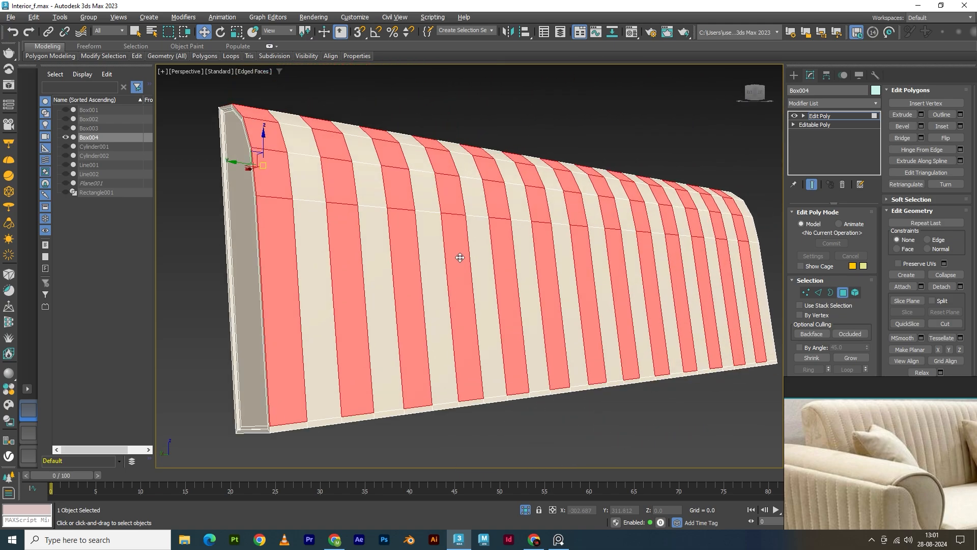
Bevel the selected strips with height 0 and outline -0.15, and apply it while continuing with another bevel
alt+middle_drag(412, 278, 464, 281)
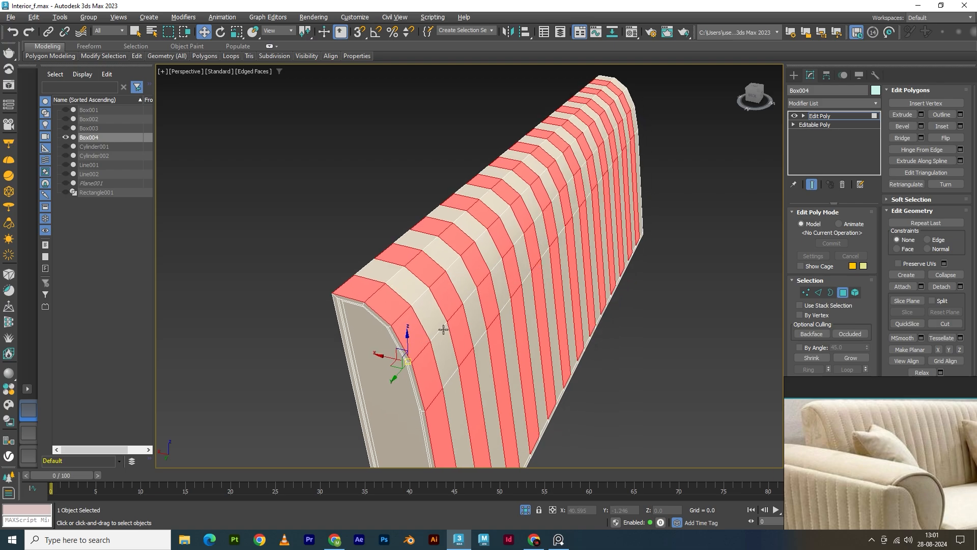
alt+middle_drag(444, 330, 429, 331)
click(921, 126)
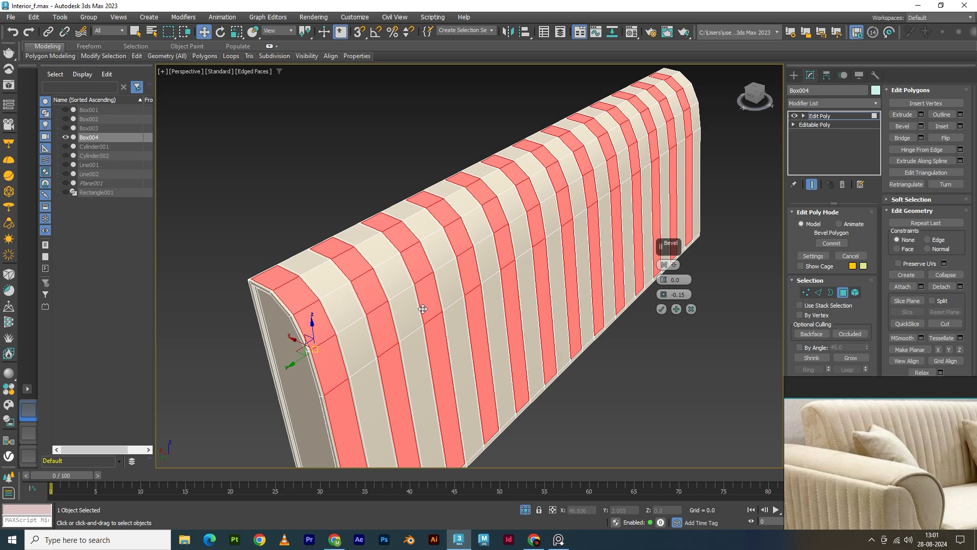
alt+middle_drag(469, 339, 513, 334)
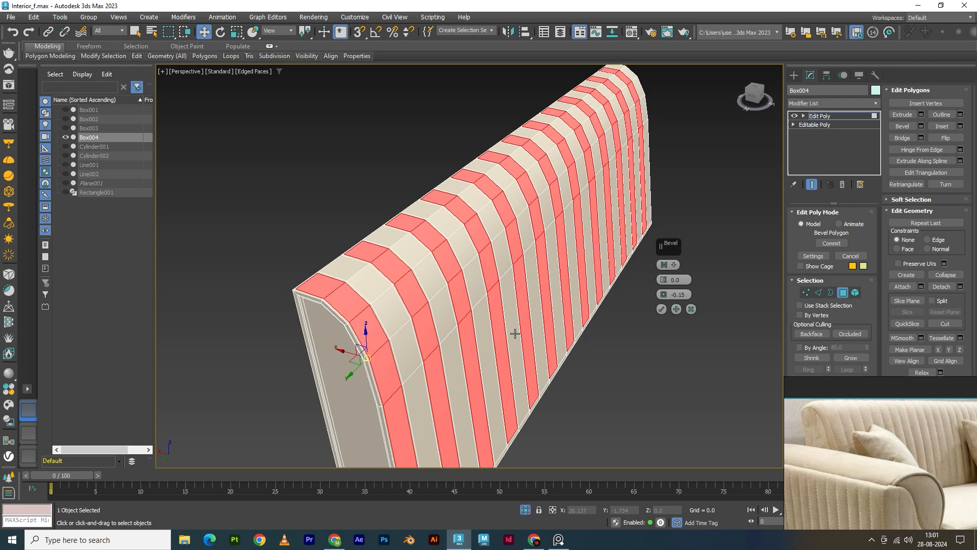
click(676, 309)
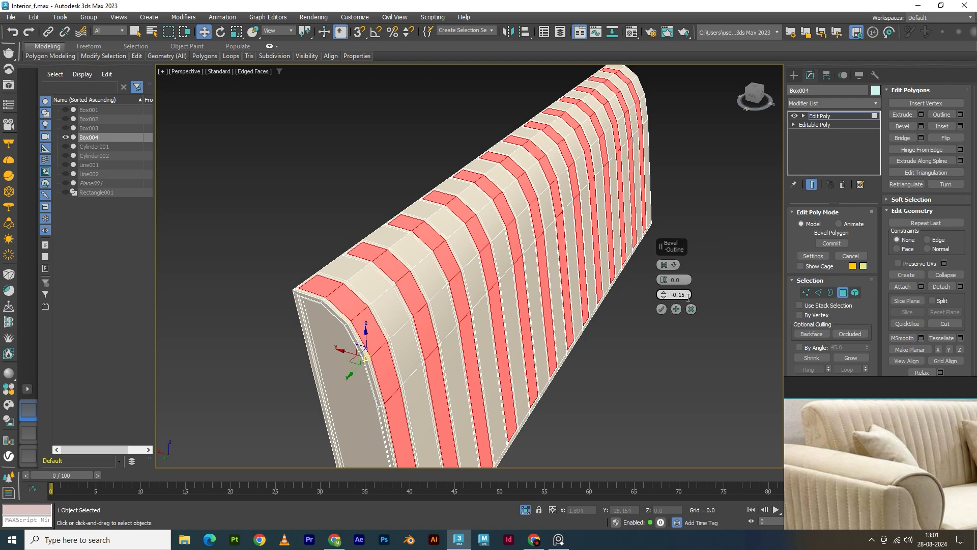
Give the selected strips a second bevel with outline 0 and height 0.25, and confirm it
drag(685, 295, 660, 280)
text(0)
key(Return)
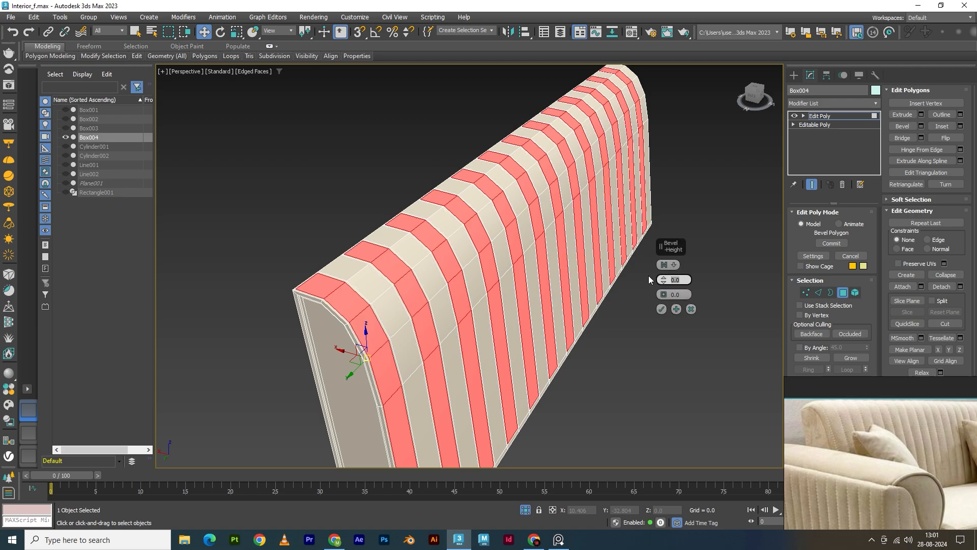
text(0.25)
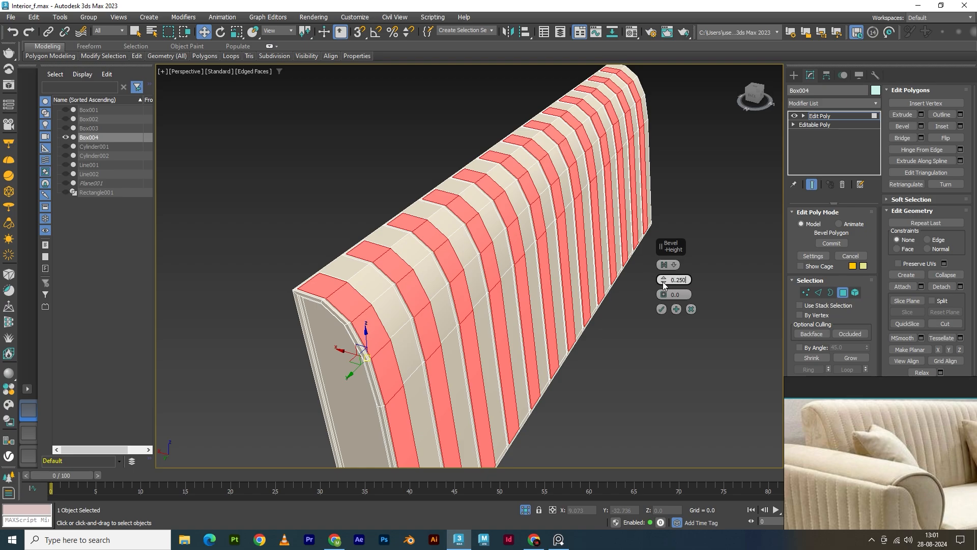
alt+middle_drag(410, 320, 418, 299)
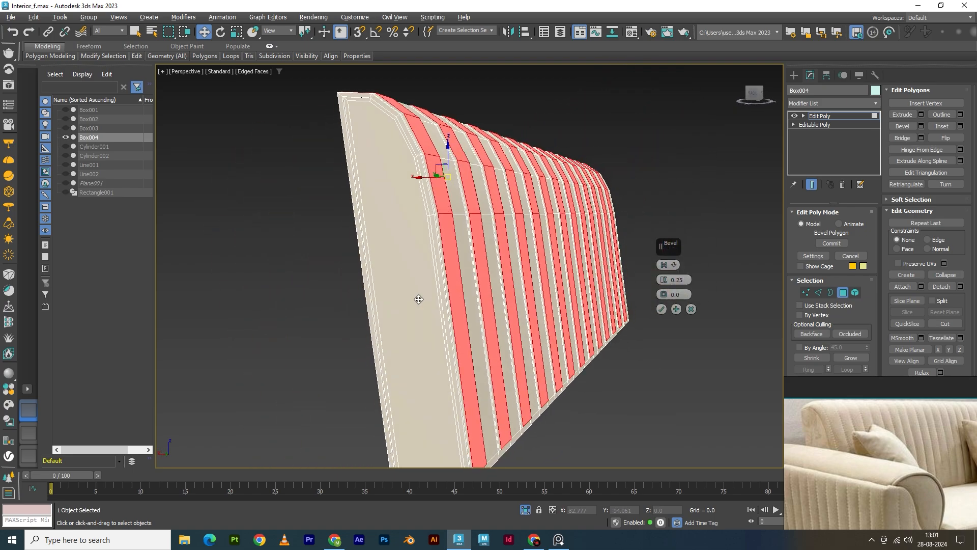
scroll(446, 287, up, 3)
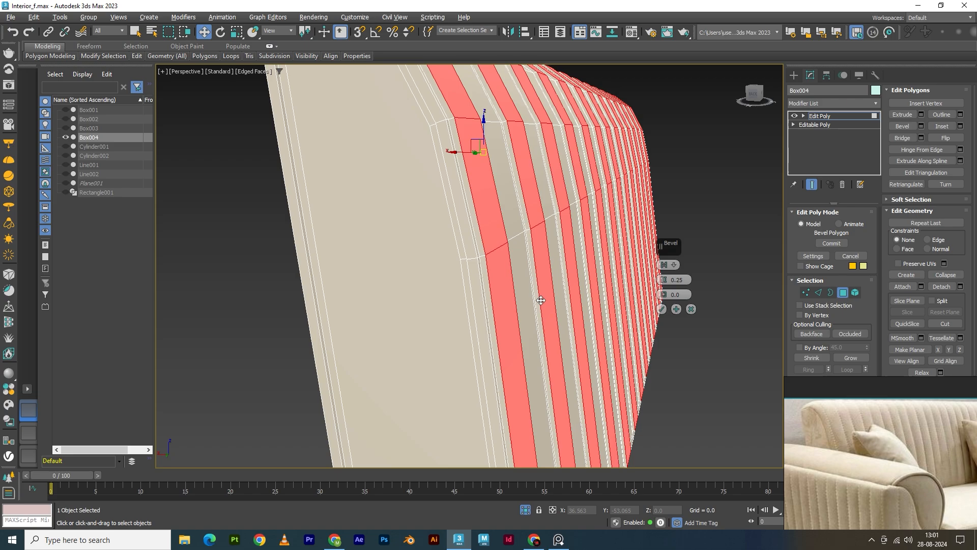
click(662, 309)
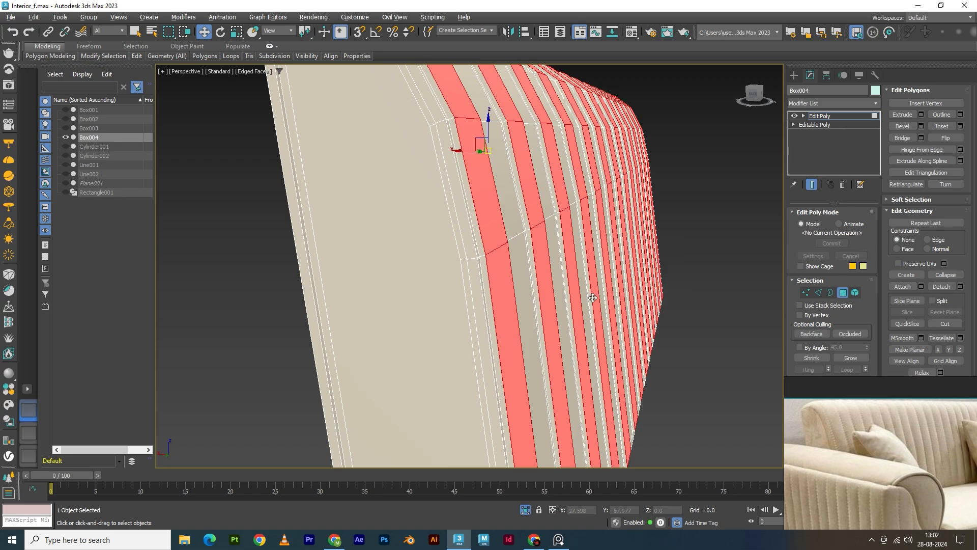
Examine the backrest's channels without edge display, switching the Edit Poly modifier off and on for comparison
key(F4)
click(814, 118)
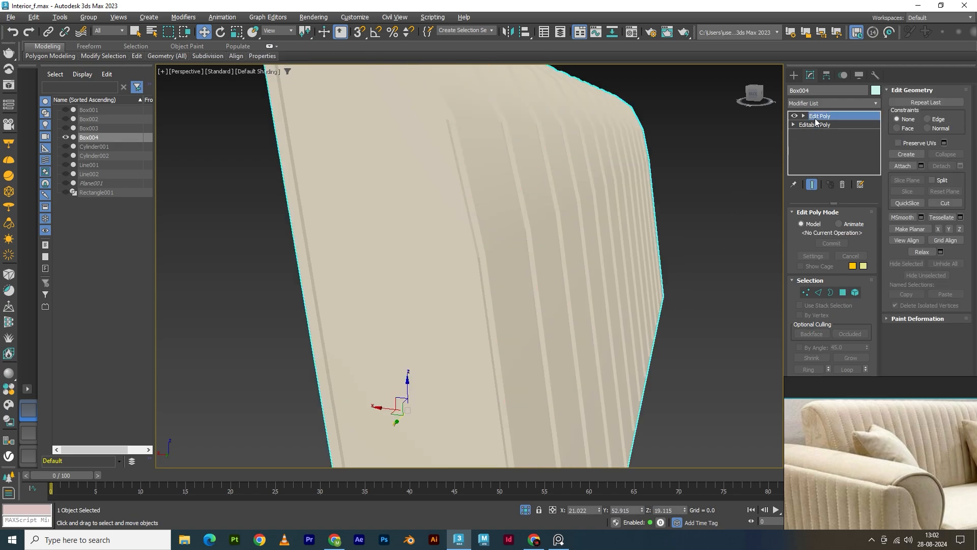
click(723, 189)
scroll(623, 265, down, 5)
alt+middle_drag(623, 265, 610, 313)
click(610, 312)
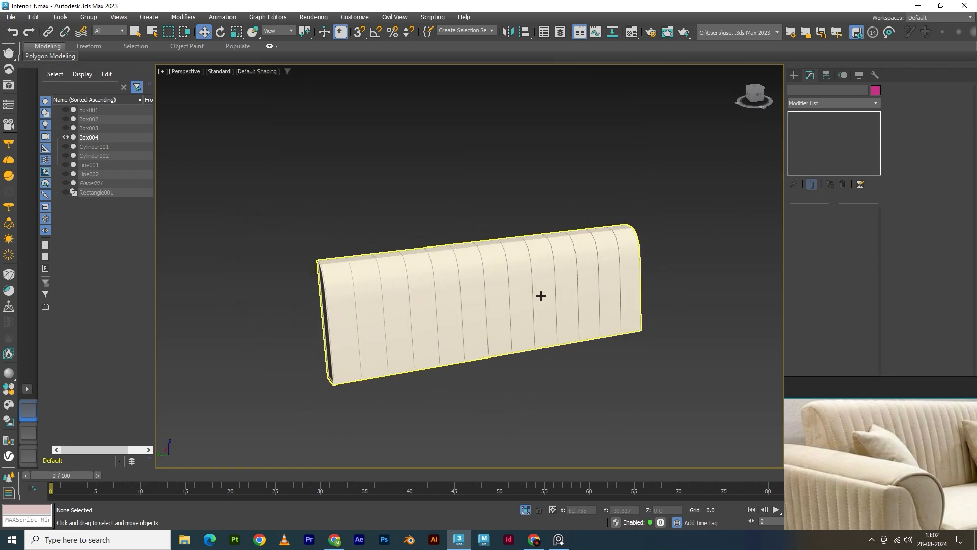
click(795, 116)
click(795, 116)
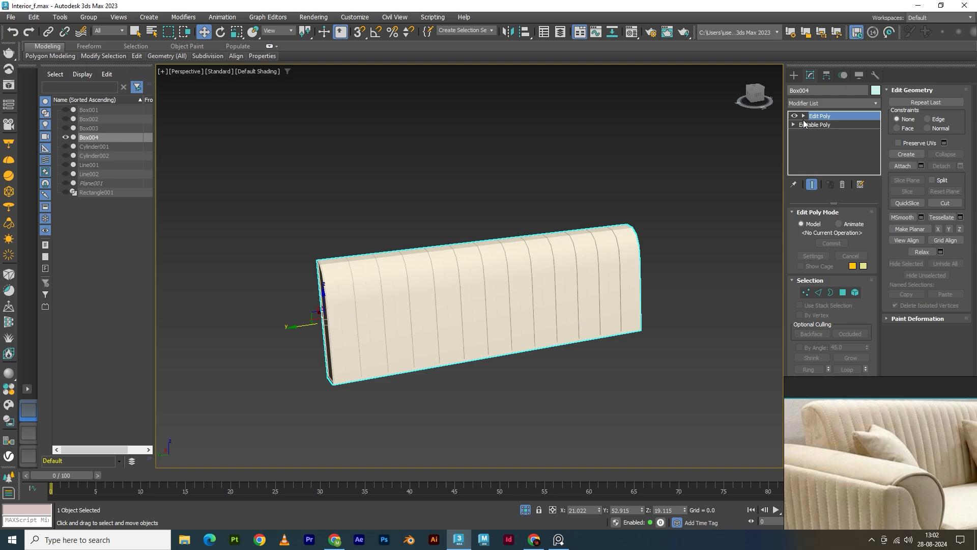
Turn the edge display back on and end isolation to view the backrest together with the whole sofa
click(814, 124)
click(586, 221)
key(F4)
click(525, 510)
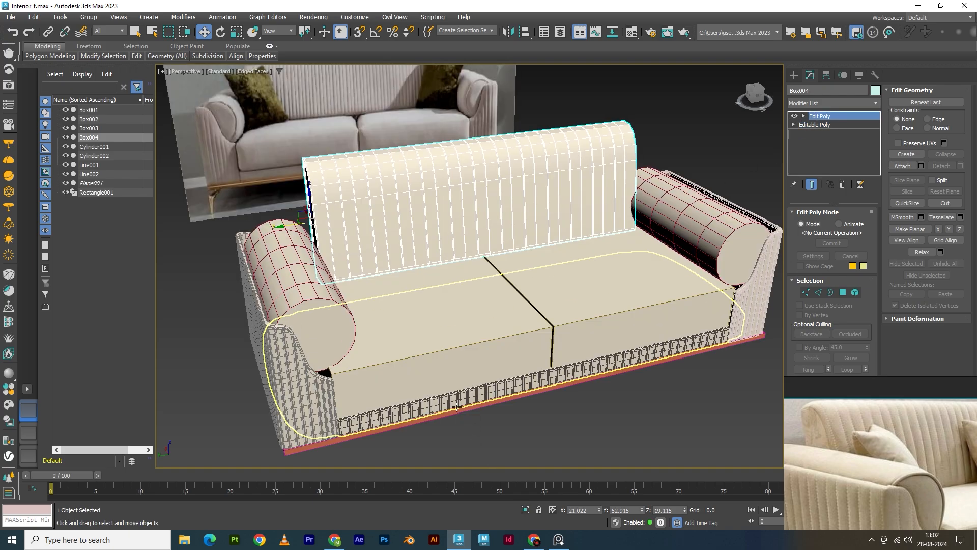
scroll(402, 285, up, 8)
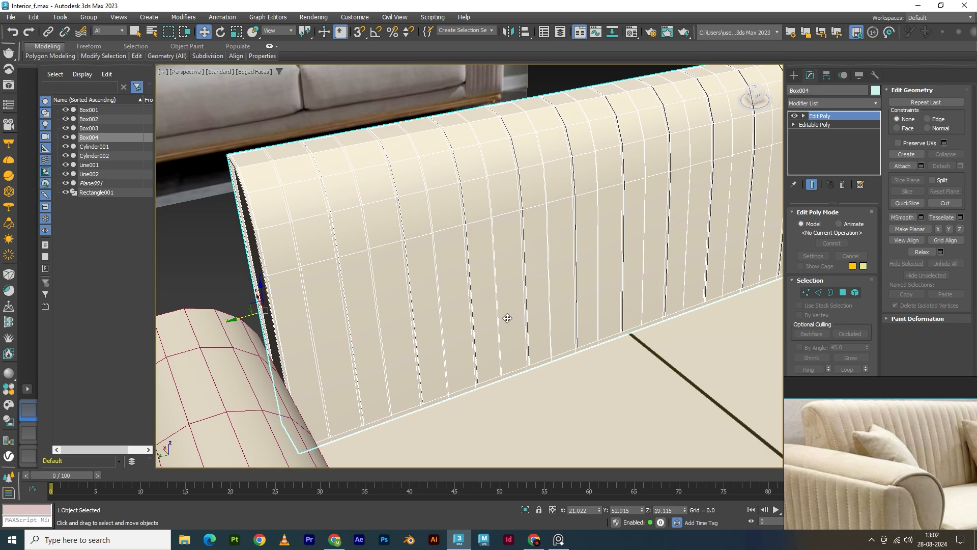
Select the top polygon of the backrest's second strip and isolate the backrest
key(4)
click(281, 151)
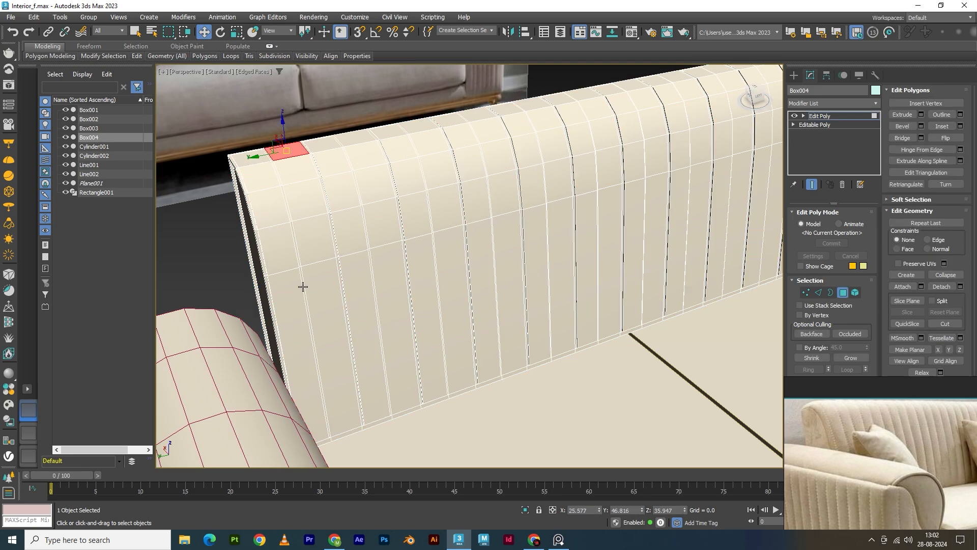
alt+middle_drag(310, 295, 386, 318)
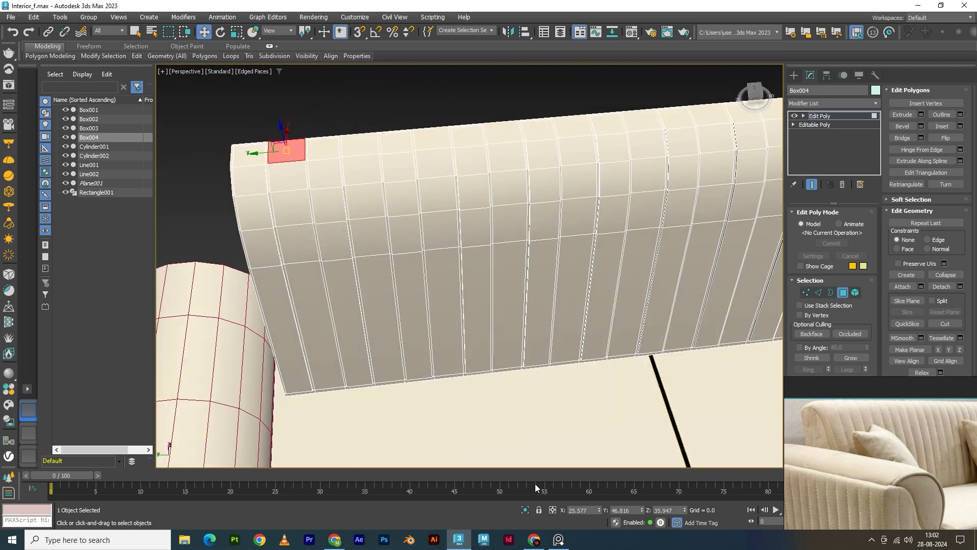
click(525, 509)
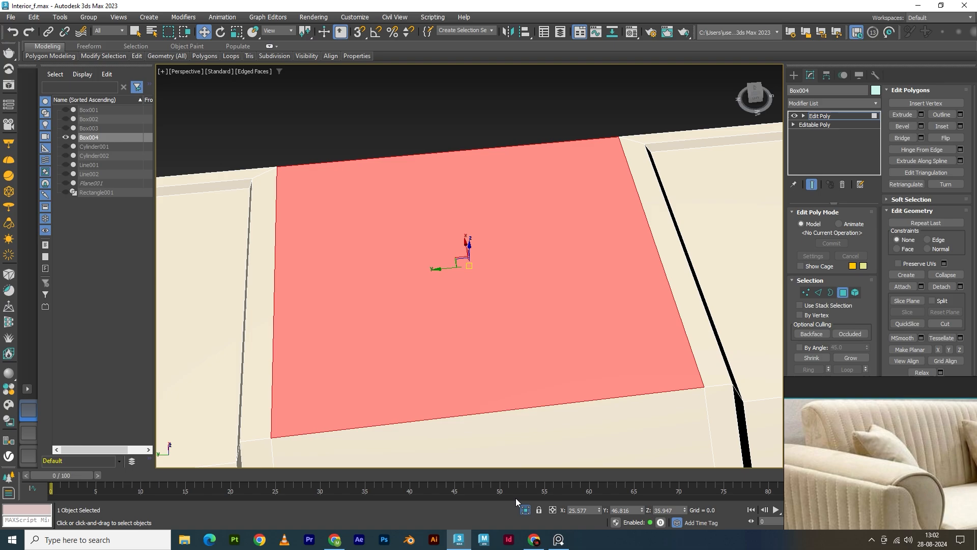
scroll(457, 369, down, 10)
alt+middle_drag(458, 374, 422, 319)
scroll(405, 307, up, 3)
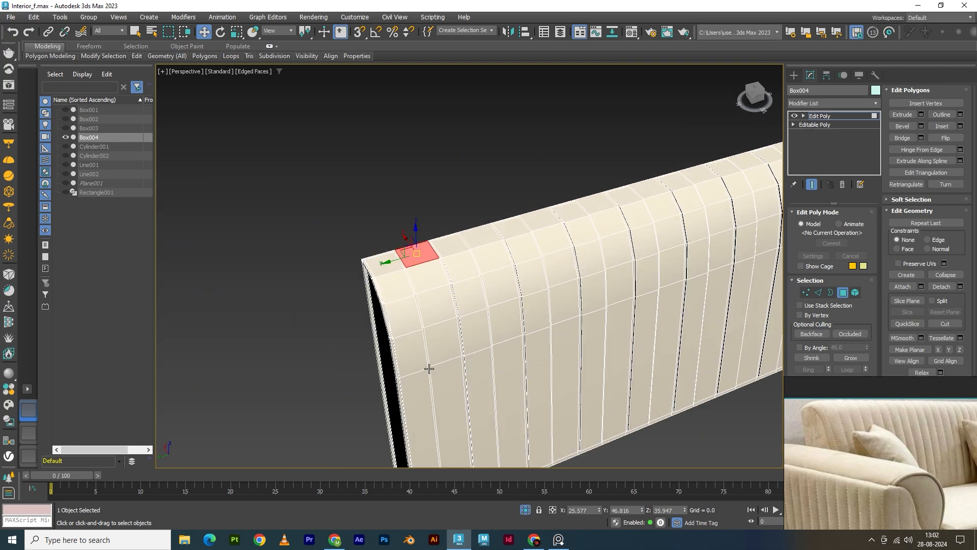
Add the front and curved polygons of the second strip to the selection
middle_drag(429, 368, 407, 314)
ctrl+click(411, 318)
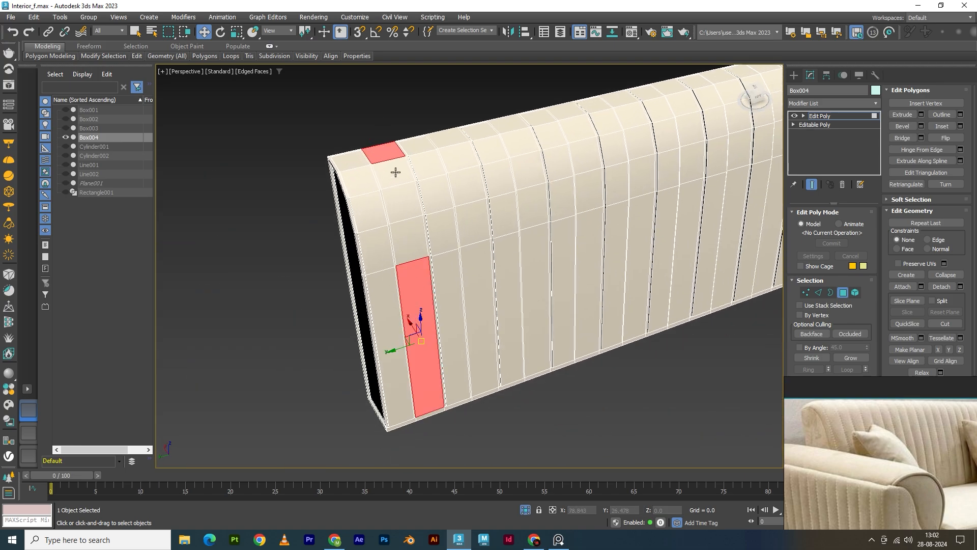
click(384, 156)
ctrl+click(416, 279)
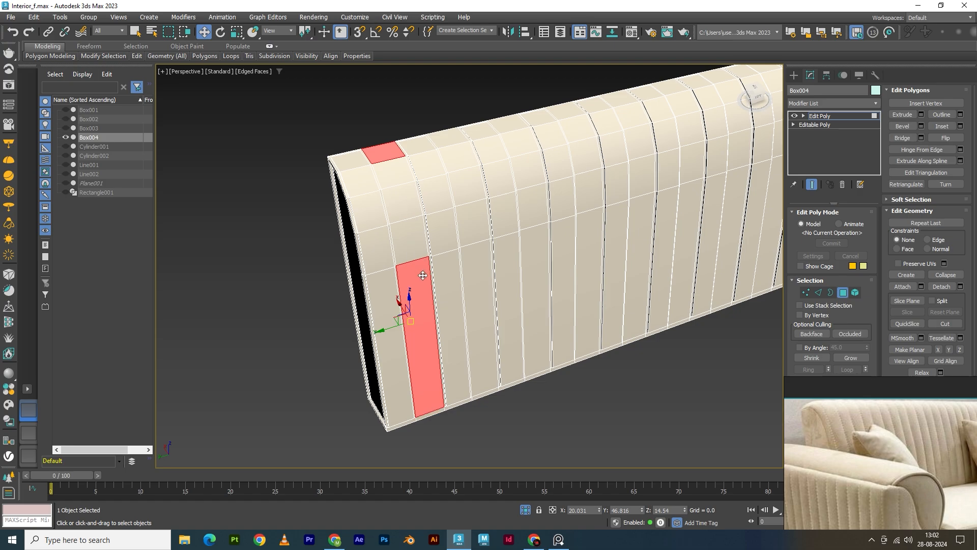
ctrl+click(395, 179)
ctrl+click(403, 204)
ctrl+click(407, 239)
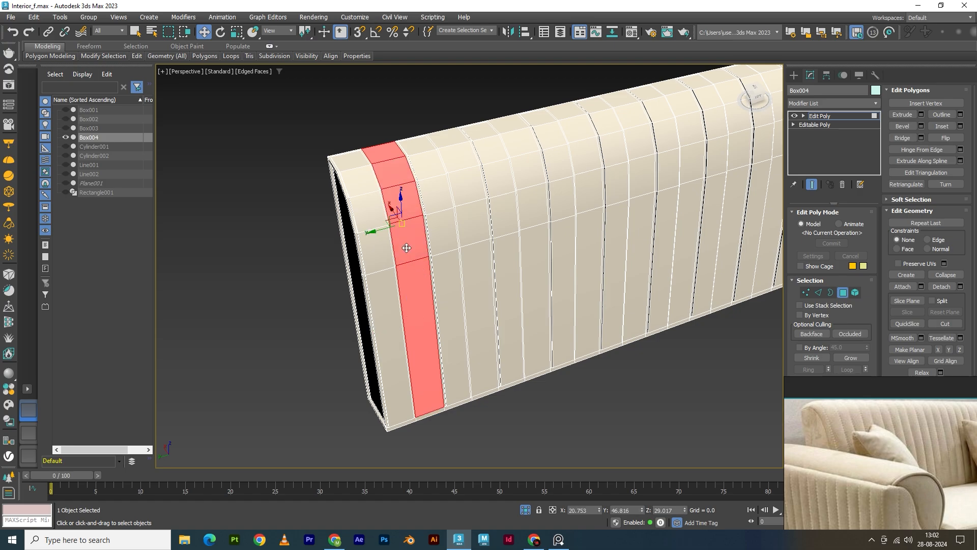
Add the top, curved and front polygons of the fourth strip to the selection
ctrl+click(443, 138)
ctrl+click(459, 166)
ctrl+click(464, 203)
ctrl+click(466, 221)
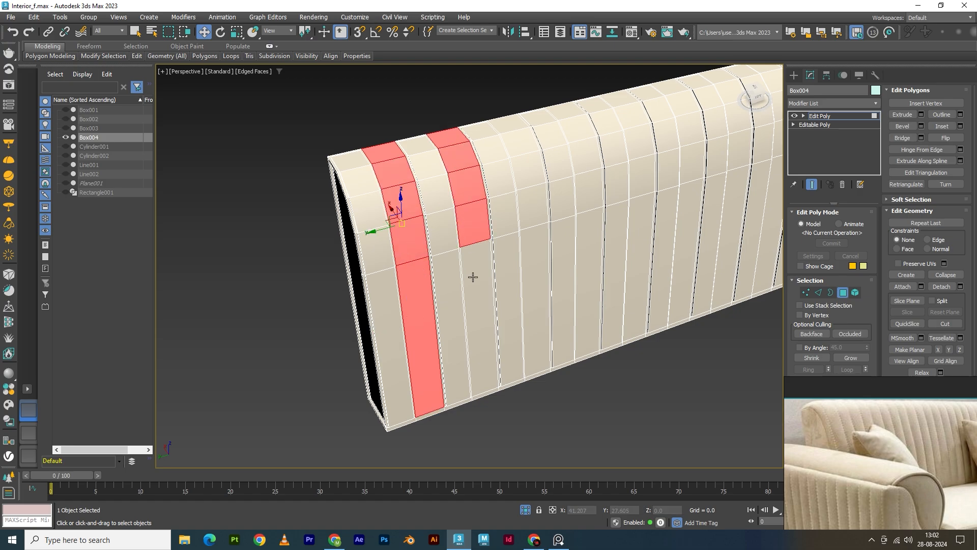
ctrl+click(473, 278)
middle_drag(544, 290, 444, 255)
ctrl+click(448, 158)
ctrl+click(453, 178)
ctrl+click(460, 210)
ctrl+click(459, 250)
ctrl+click(461, 299)
key(ctrl+z)
key(ctrl+z)
key(ctrl+z)
key(ctrl+z)
key(ctrl+z)
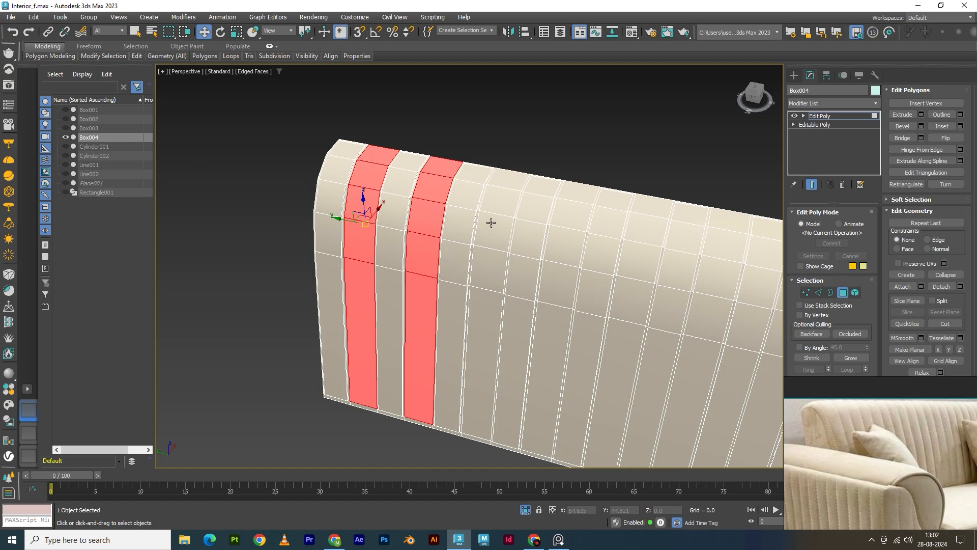
Add the top, curved and front polygons of the sixth strip to the selection
ctrl+click(512, 188)
middle_drag(526, 304, 479, 280)
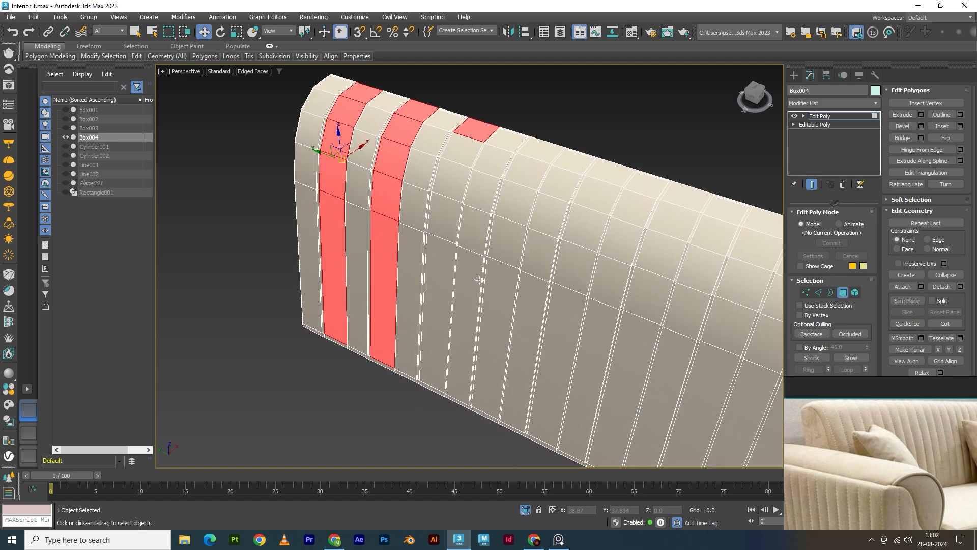
ctrl+click(437, 279)
ctrl+click(451, 221)
ctrl+click(451, 192)
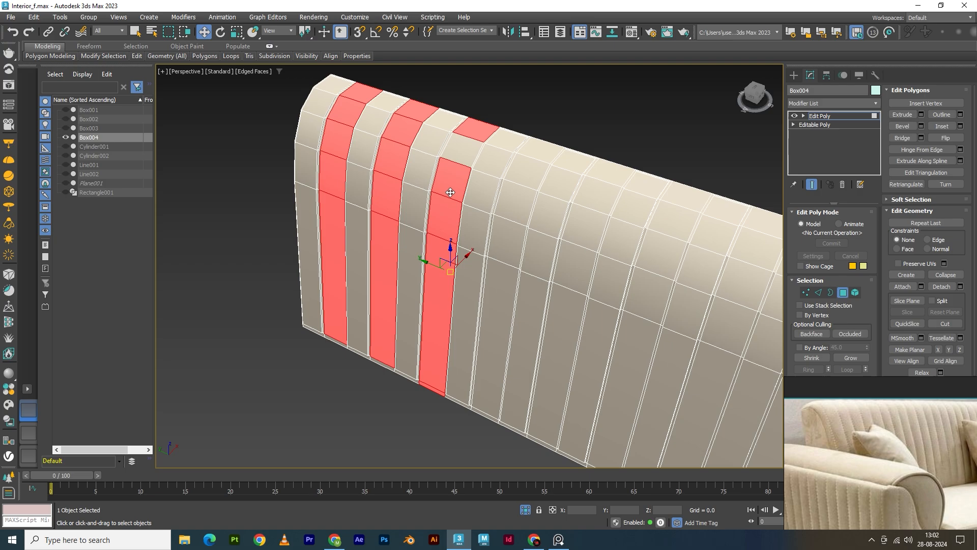
ctrl+click(469, 156)
Deselect the extra polygons along the sixth strip's lower edge and underside
alt+middle_drag(524, 294, 524, 281)
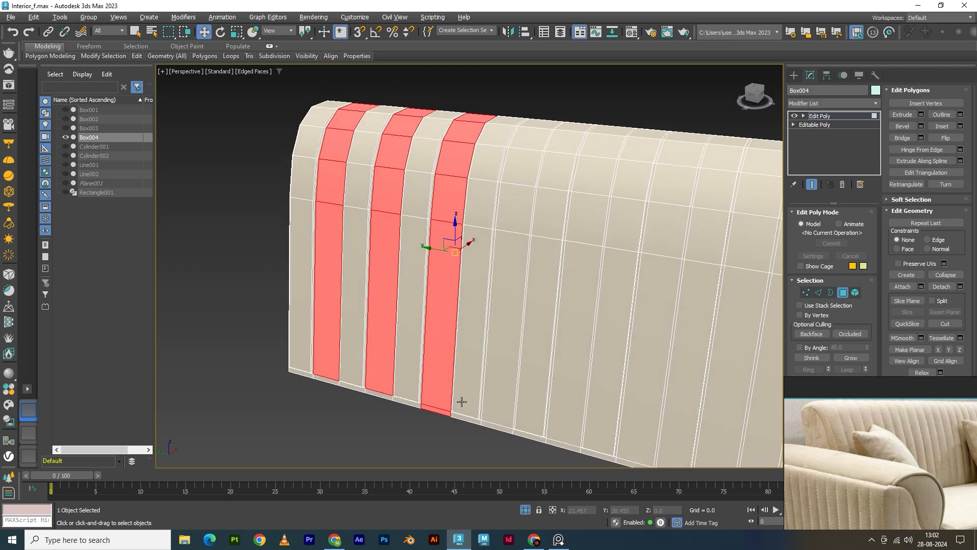
alt+middle_drag(462, 402, 501, 382)
scroll(491, 338, up, 5)
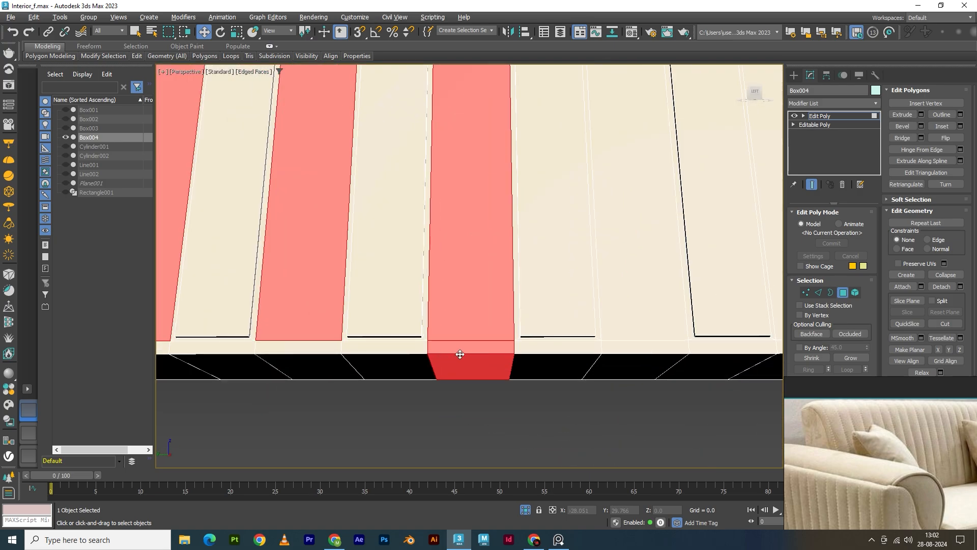
alt+click(460, 357)
alt+middle_drag(408, 356, 491, 352)
alt+click(415, 263)
Add the top, curved and front polygons of the eighth strip to the selection
alt+middle_drag(471, 278, 419, 316)
alt+middle_drag(556, 264, 499, 203)
ctrl+click(504, 200)
alt+middle_drag(495, 305, 457, 276)
ctrl+click(452, 280)
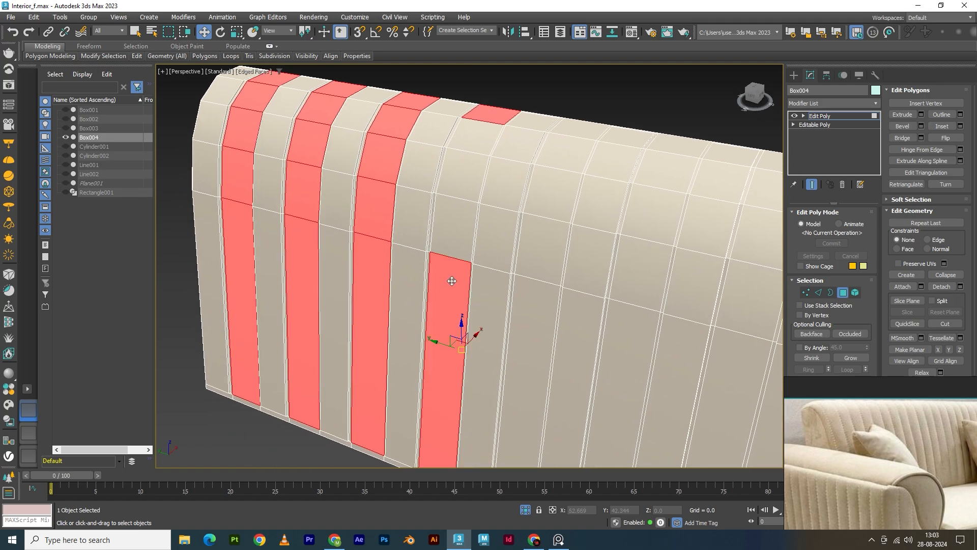
ctrl+click(451, 233)
ctrl+click(474, 179)
ctrl+click(477, 144)
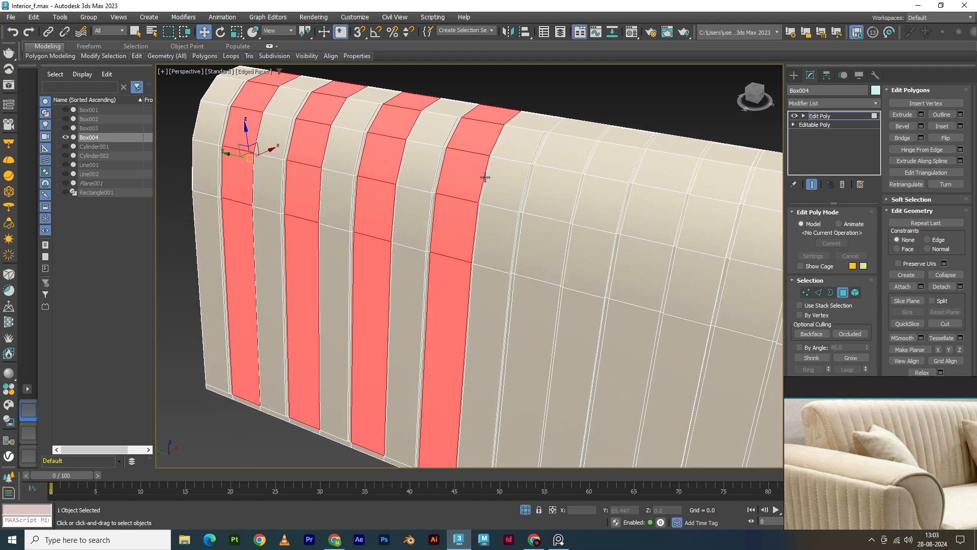
Add the tenth strip's top and curved polygons to the selection, undoing the wrong pick
scroll(484, 179, down, 4)
alt+middle_drag(513, 318, 522, 353)
scroll(544, 249, up, 4)
alt+middle_drag(543, 250, 510, 225)
ctrl+click(518, 145)
ctrl+click(490, 170)
ctrl+click(474, 246)
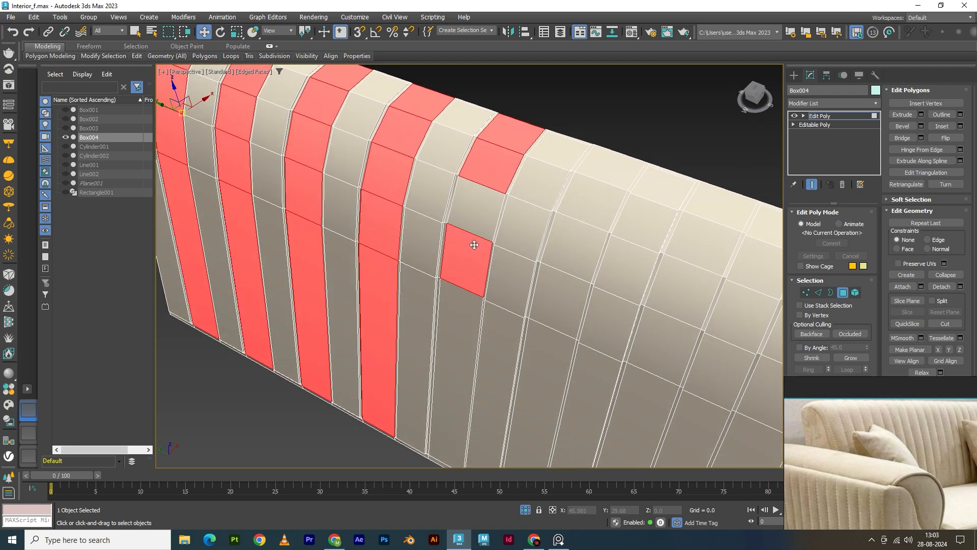
key(ctrl+z)
key(ctrl+z)
alt+middle_drag(488, 262, 517, 250)
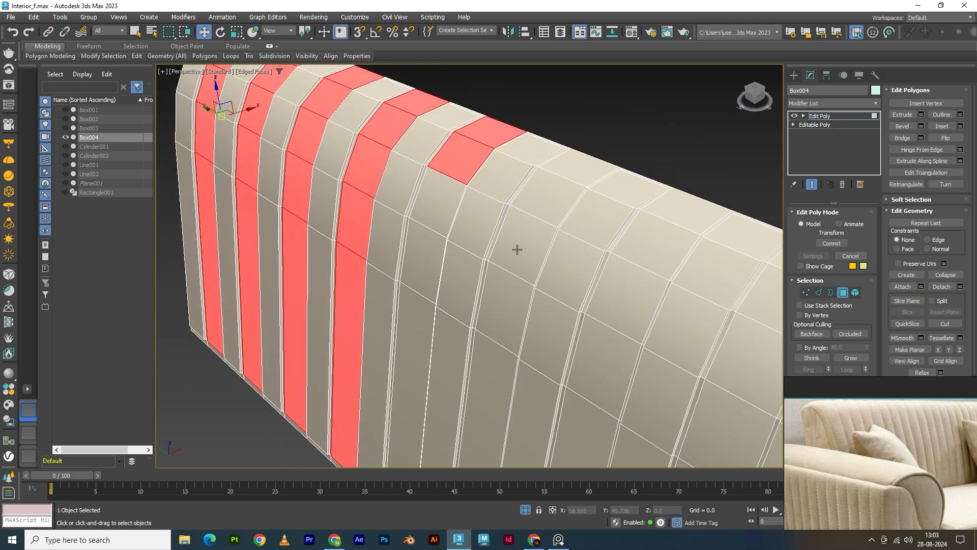
Add the top, curved and front polygons of the twelfth strip to the selection
alt+middle_drag(442, 280, 523, 155)
ctrl+click(523, 155)
ctrl+click(513, 206)
ctrl+click(514, 175)
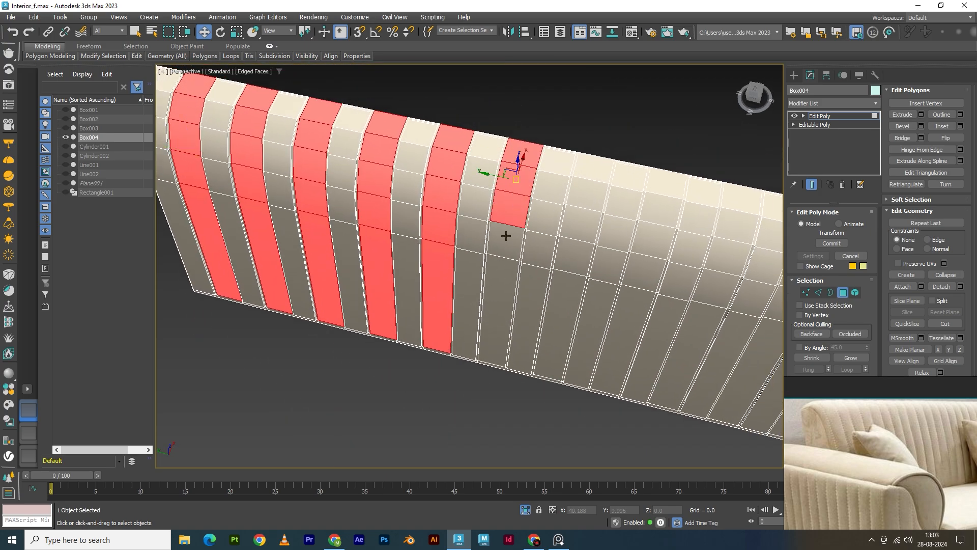
ctrl+click(506, 242)
ctrl+click(503, 273)
Add the top, curved and front polygons of the fourteenth strip to the selection
ctrl+click(595, 177)
ctrl+click(589, 200)
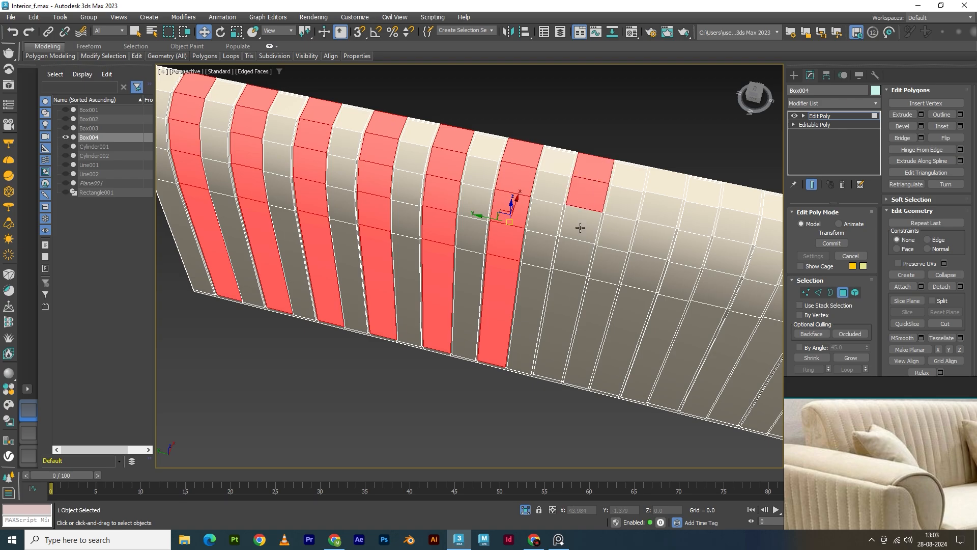
ctrl+click(580, 226)
ctrl+click(569, 260)
ctrl+click(561, 301)
alt+middle_drag(560, 300, 523, 248)
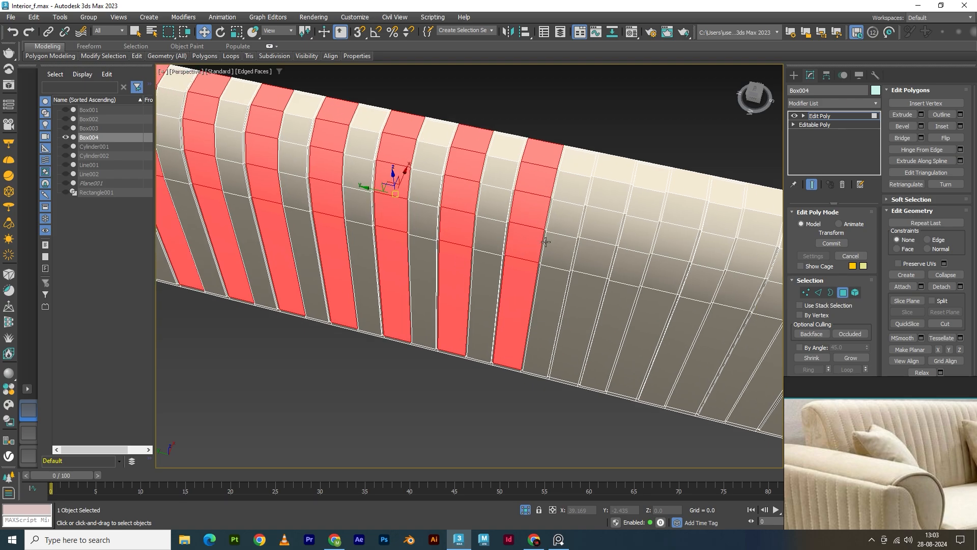
Change the base color of the backrest's 03 - Default material to a neutral gray with value 0.259
key(m)
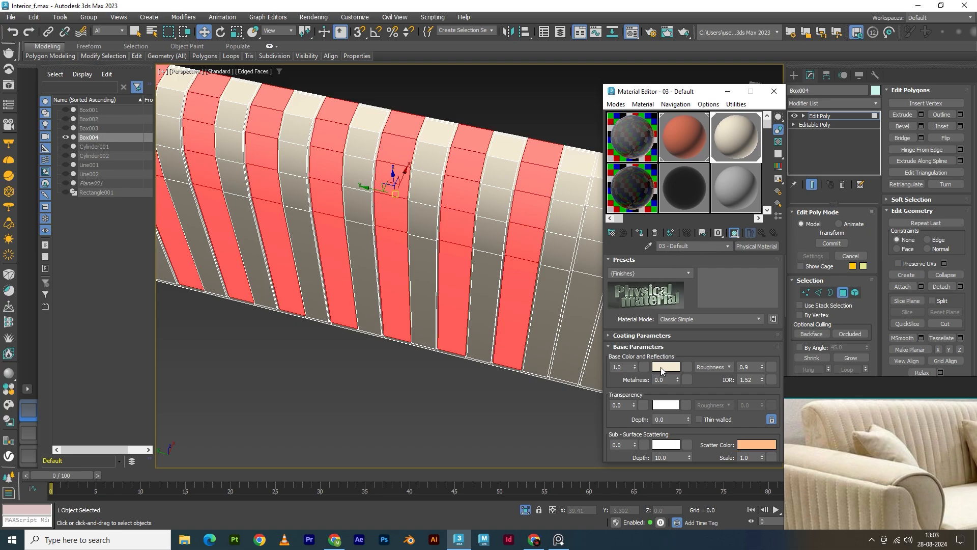
click(661, 367)
drag(578, 314, 492, 291)
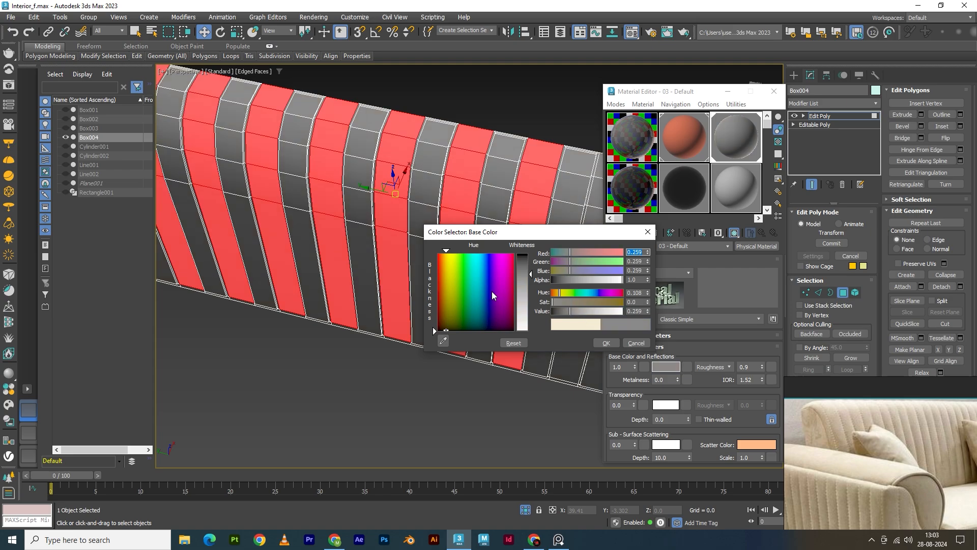
click(605, 343)
middle_drag(509, 241, 432, 233)
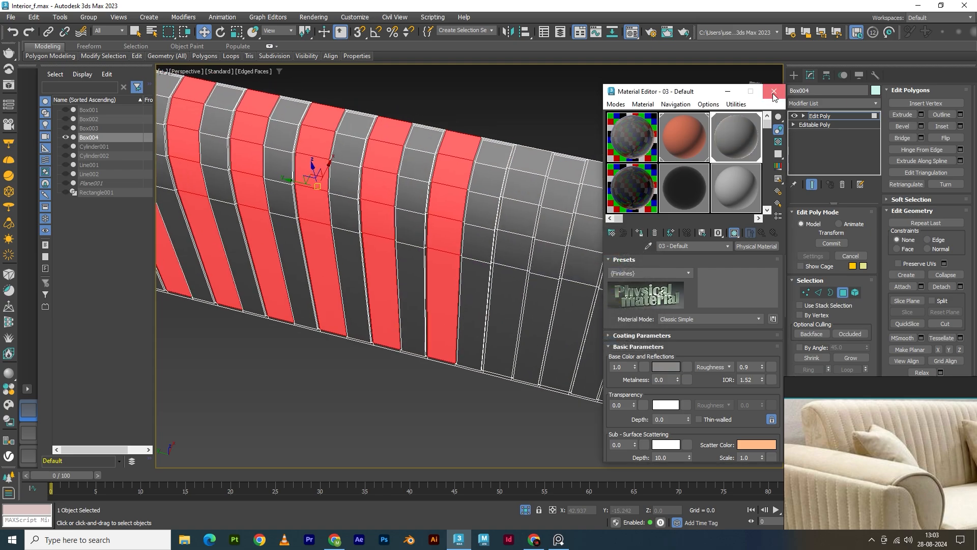
click(774, 91)
Add the top, curved and front polygons of the sixteenth strip to the selection
ctrl+click(500, 161)
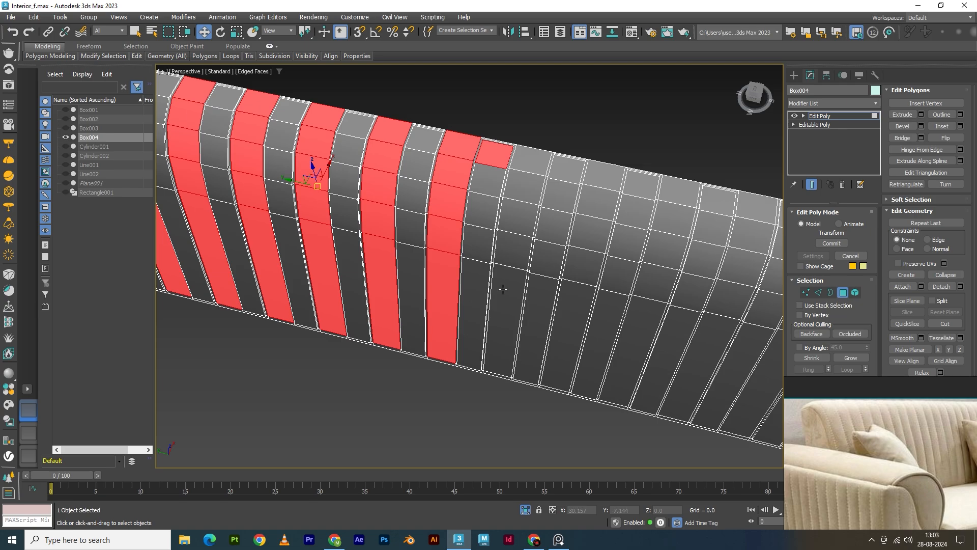
alt+middle_drag(502, 289, 495, 330)
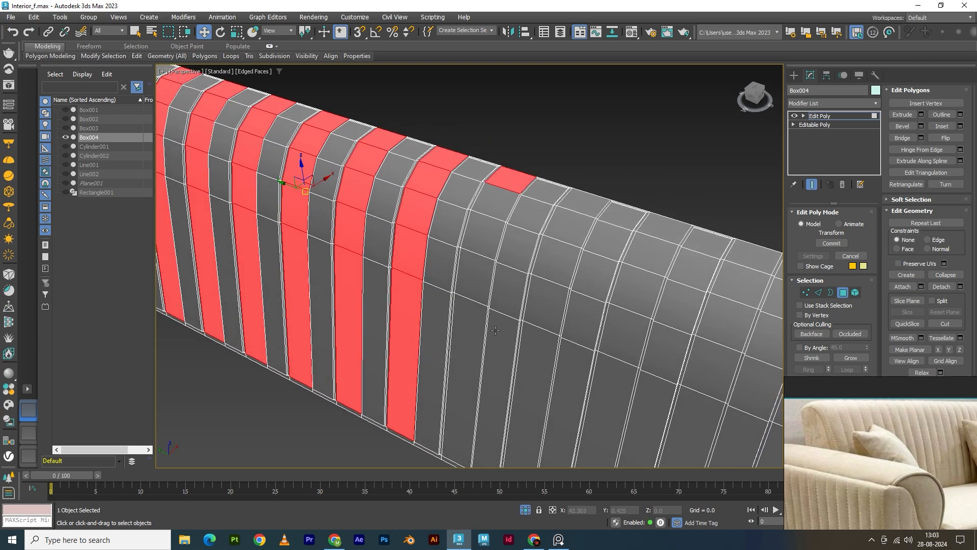
ctrl+click(468, 351)
ctrl+click(463, 288)
ctrl+click(490, 232)
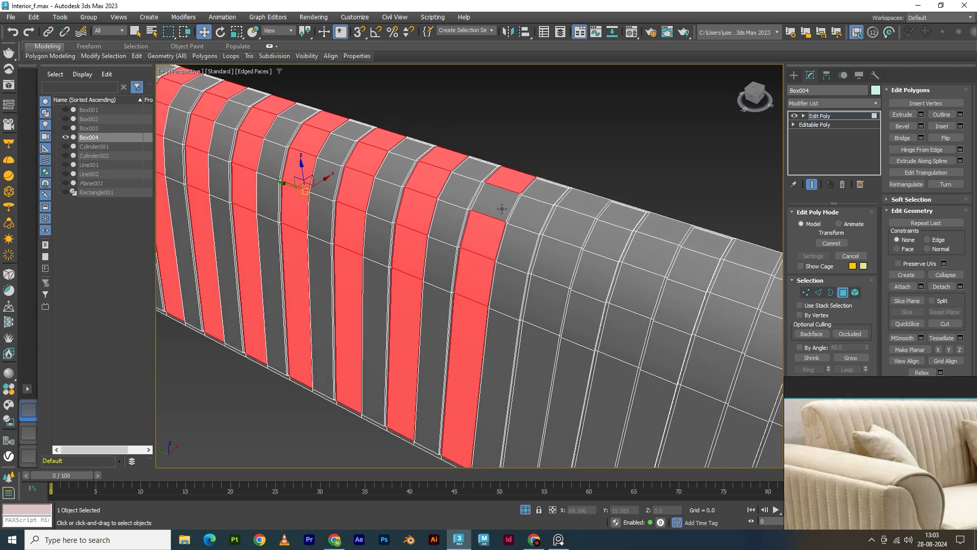
Add the top, curved and front polygons of the eighteenth strip to the selection
ctrl+click(589, 208)
ctrl+click(528, 370)
ctrl+click(547, 316)
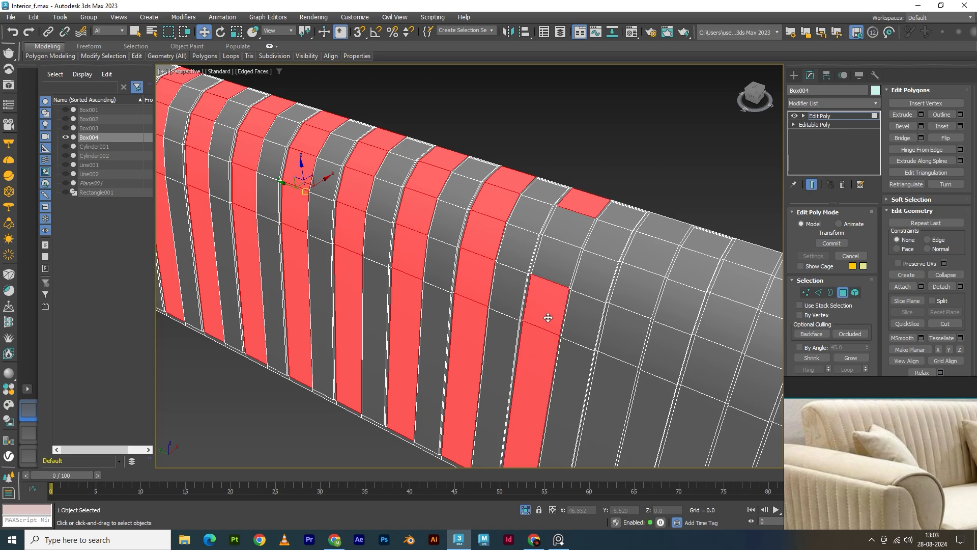
ctrl+click(560, 266)
Add the top, curved and front polygons of the twentieth strip to the selection
ctrl+click(679, 237)
ctrl+click(654, 255)
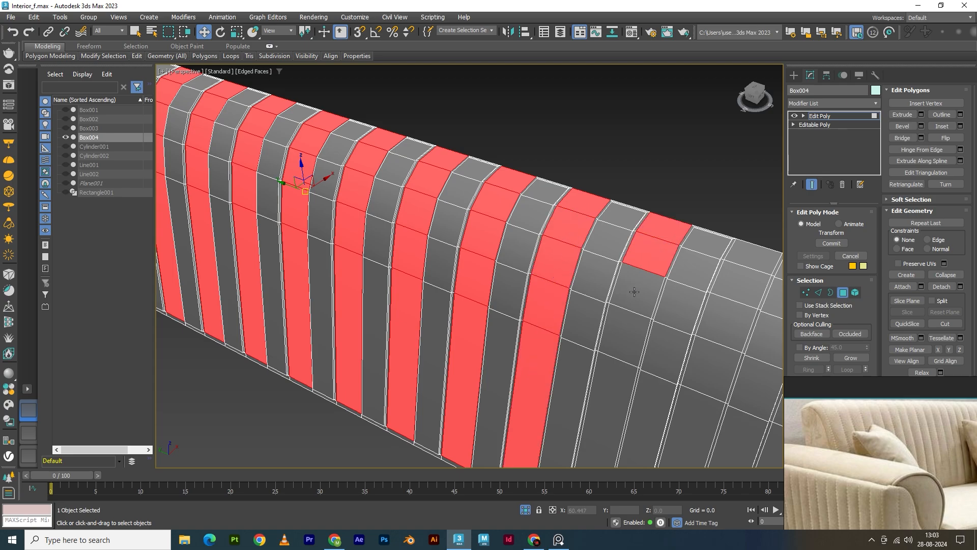
ctrl+click(637, 290)
ctrl+click(618, 337)
ctrl+click(606, 387)
Add the top, curved and front polygons of the twenty-second strip to the selection
middle_drag(606, 386, 638, 201)
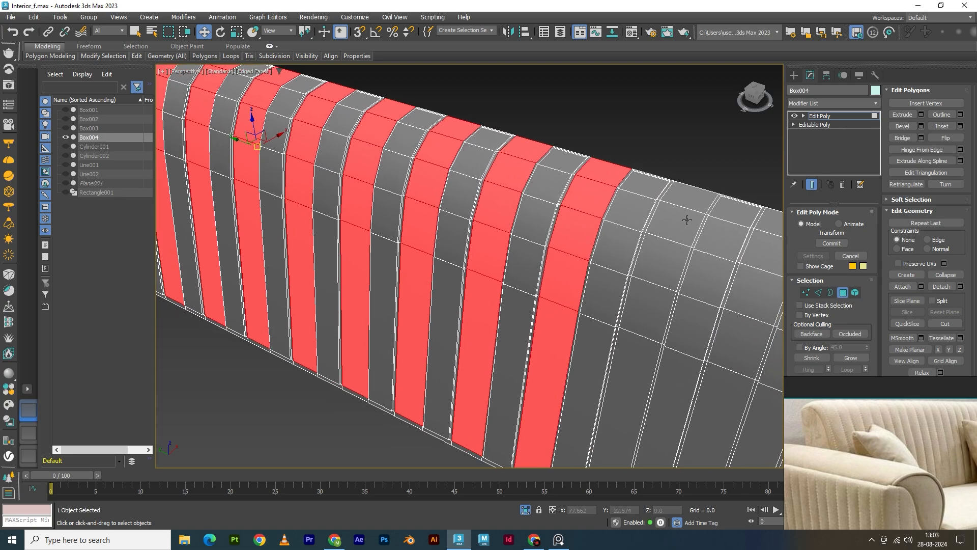
ctrl+click(693, 198)
ctrl+click(670, 232)
ctrl+click(642, 306)
ctrl+click(663, 266)
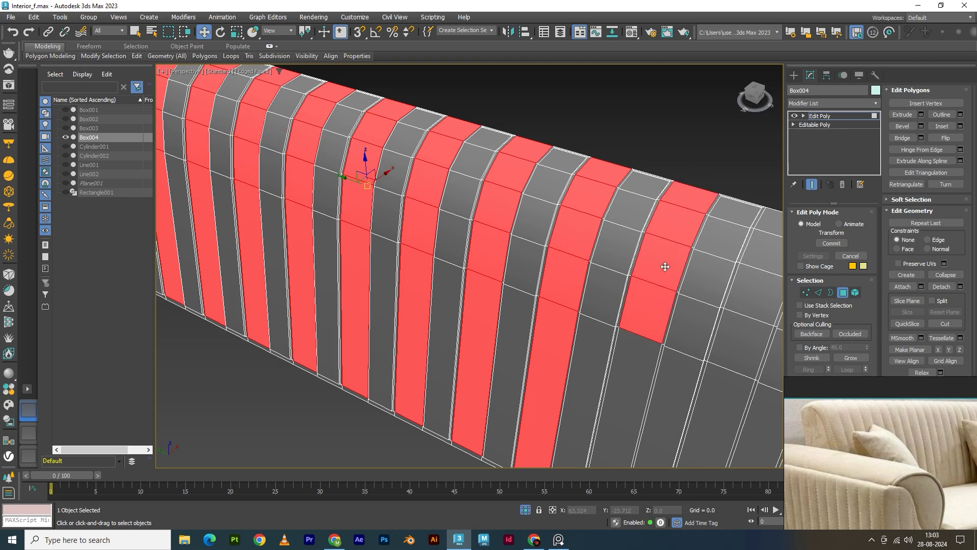
ctrl+click(630, 360)
Add the top, curved and front polygons of the twenty-fourth strip to the selection
ctrl+click(765, 240)
ctrl+click(747, 291)
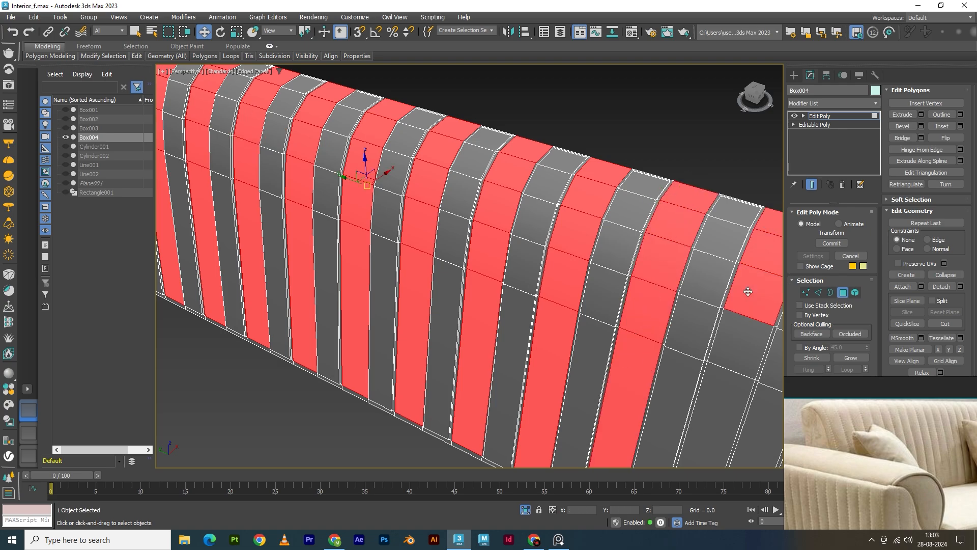
scroll(724, 381, down, 5)
alt+middle_drag(610, 367, 669, 291)
scroll(646, 285, up, 5)
alt+middle_drag(583, 242, 563, 233)
Add the top, curved and front polygons of the last strip at the backrest's far end to the selection
click(663, 285)
key(ctrl+z)
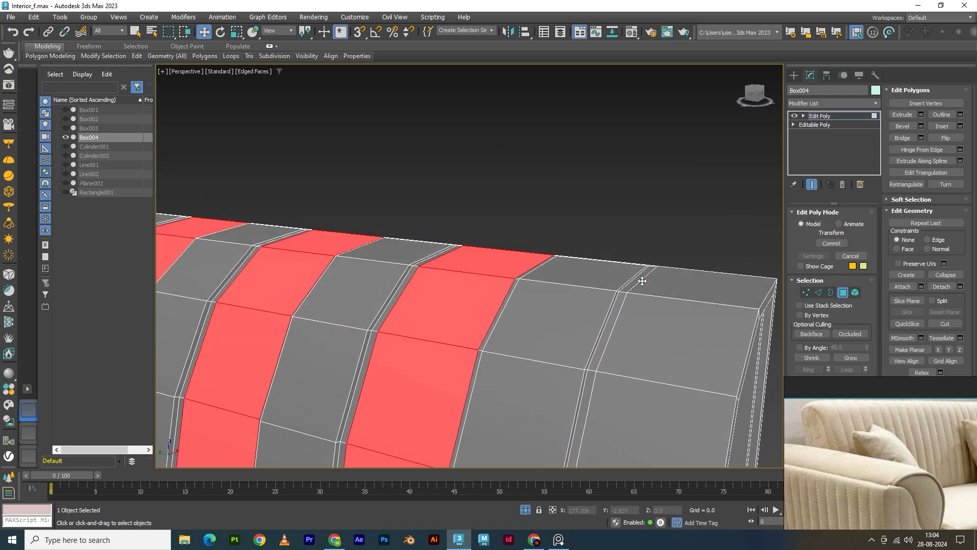
scroll(663, 281, down, 3)
scroll(663, 279, up, 3)
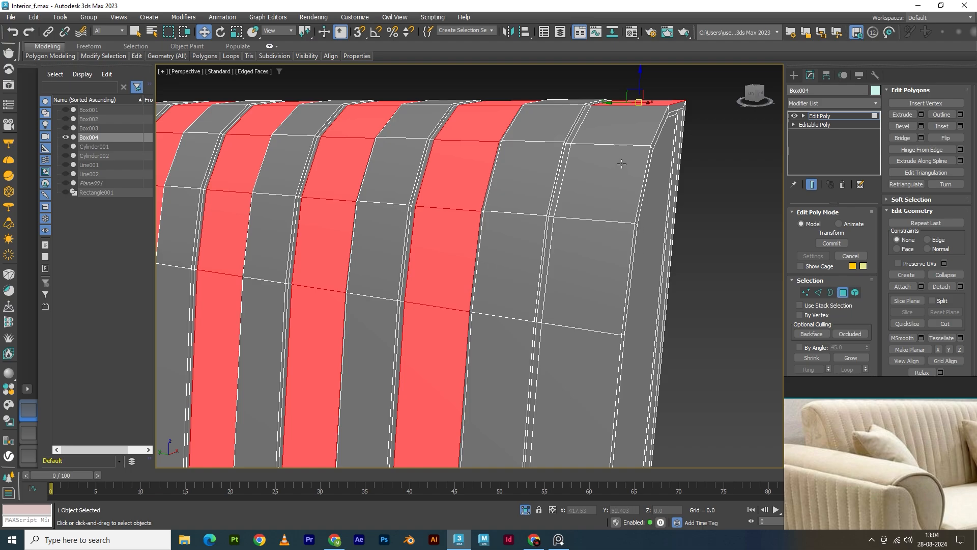
ctrl+click(620, 117)
ctrl+click(611, 220)
ctrl+click(600, 263)
ctrl+click(617, 288)
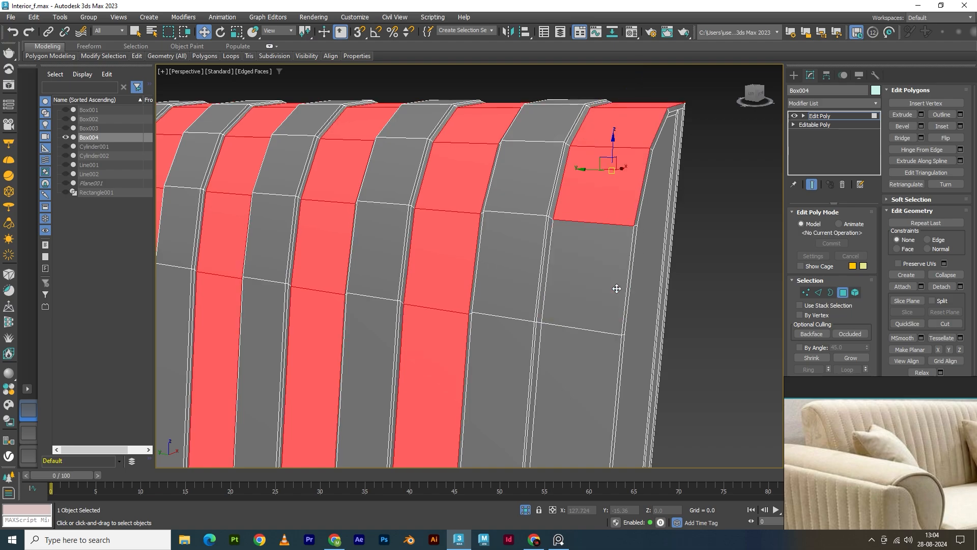
ctrl+click(598, 273)
ctrl+click(584, 362)
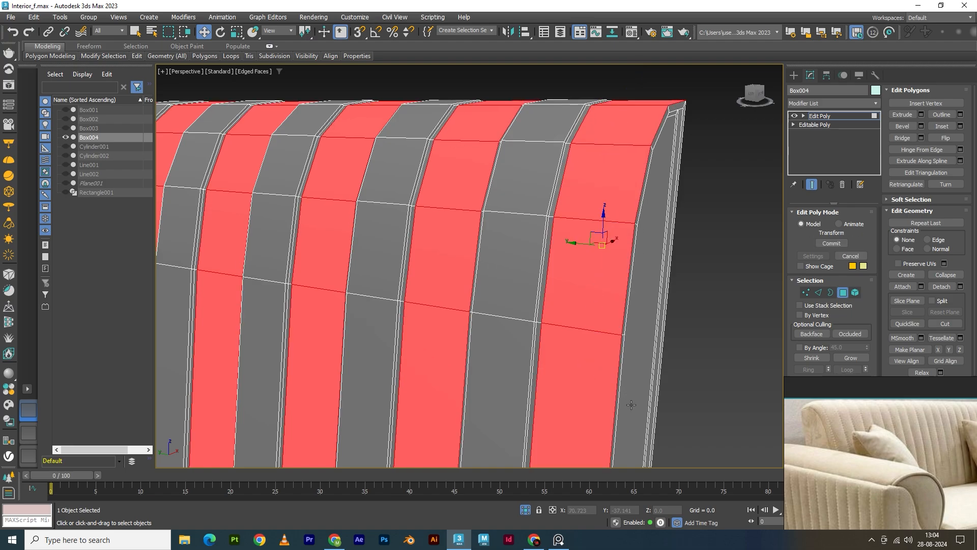
Bevel the selected alternate strips with a height of 0 and an outline of -0.15, without keeping a second bevel
scroll(571, 242, down, 4)
scroll(578, 360, down, 3)
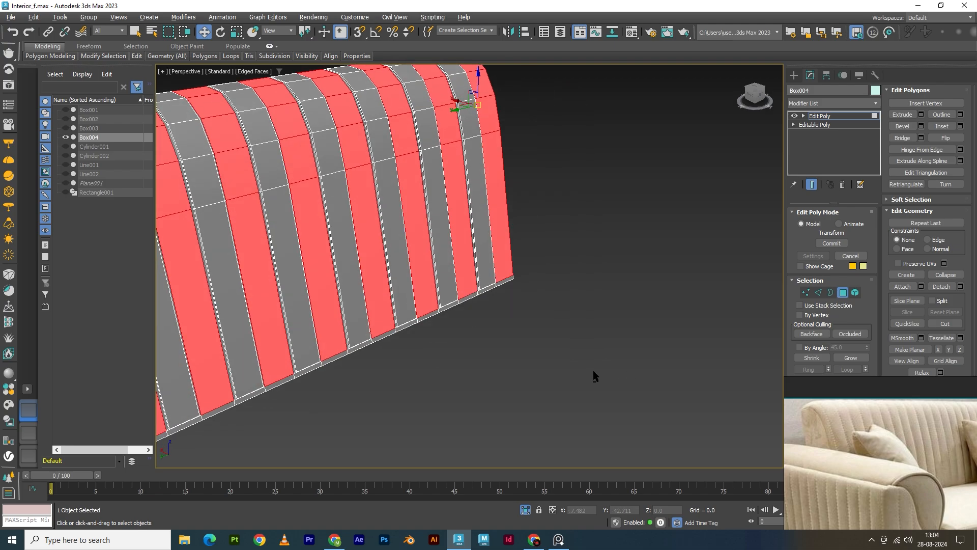
scroll(510, 287, up, 3)
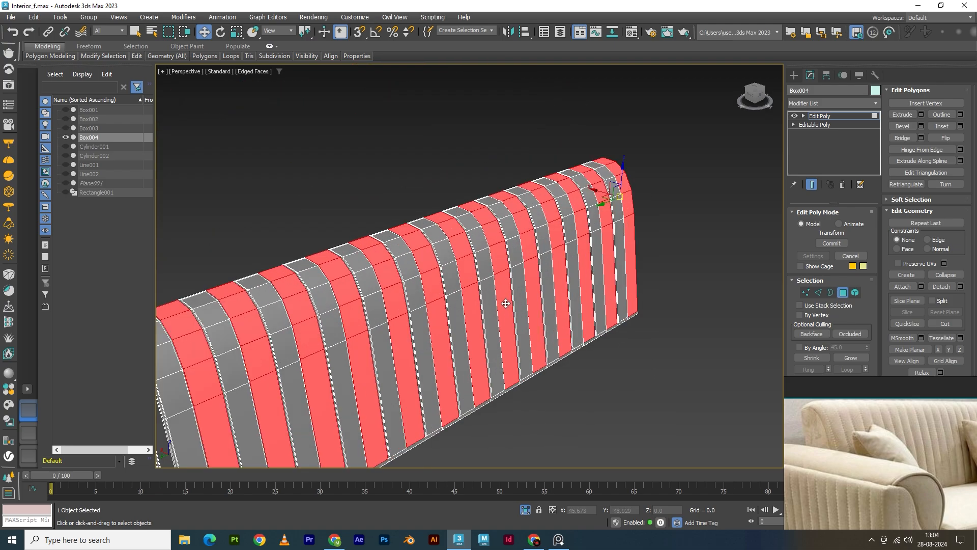
click(921, 125)
alt+middle_drag(395, 312, 490, 283)
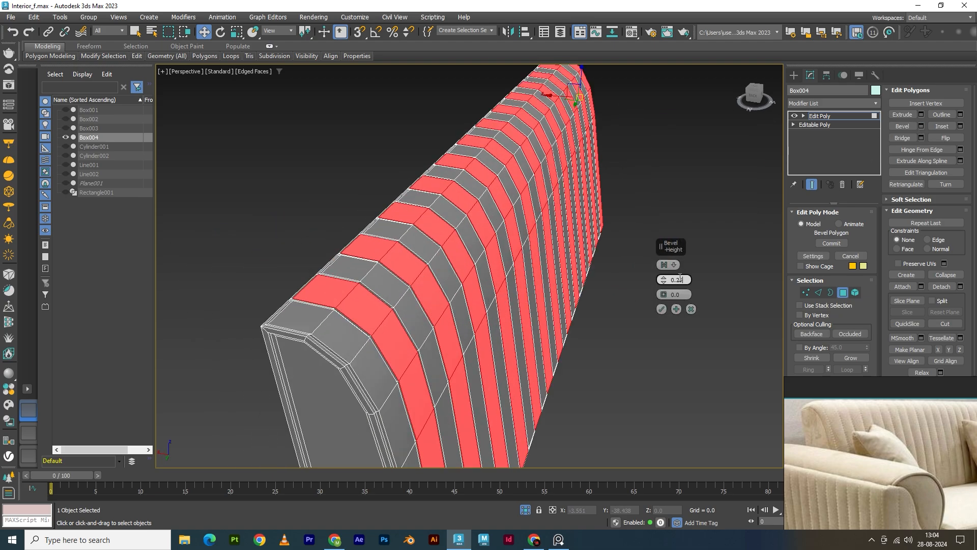
text(0.0)
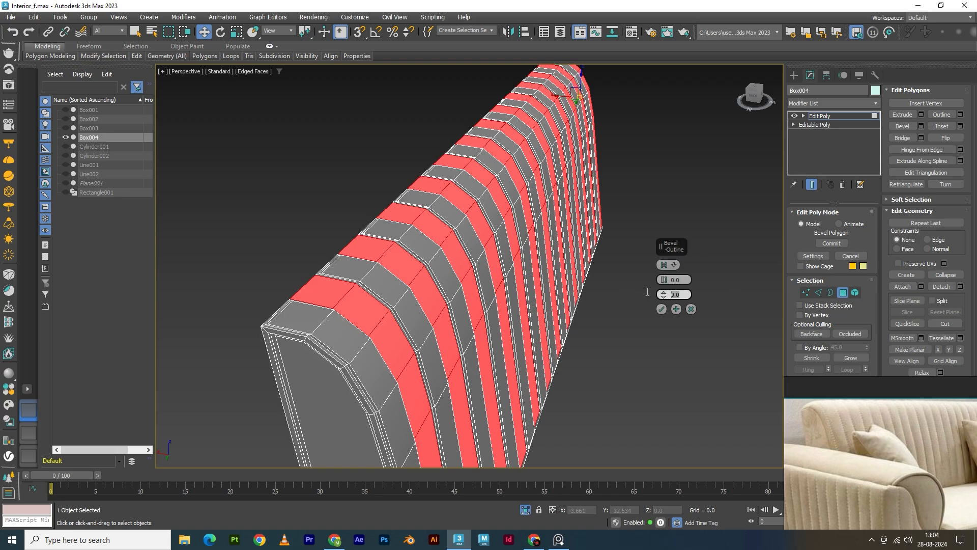
text(-0.15)
key(Return)
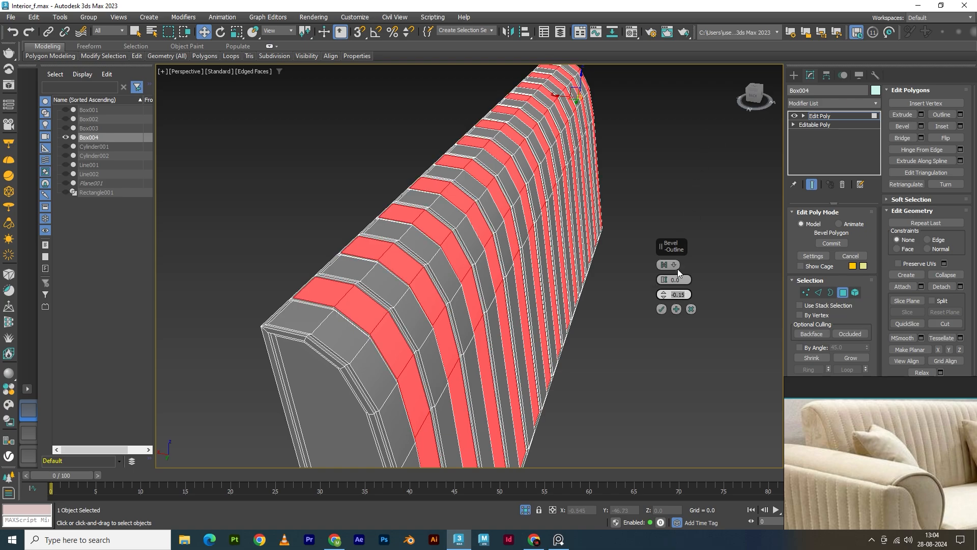
double_click(679, 294)
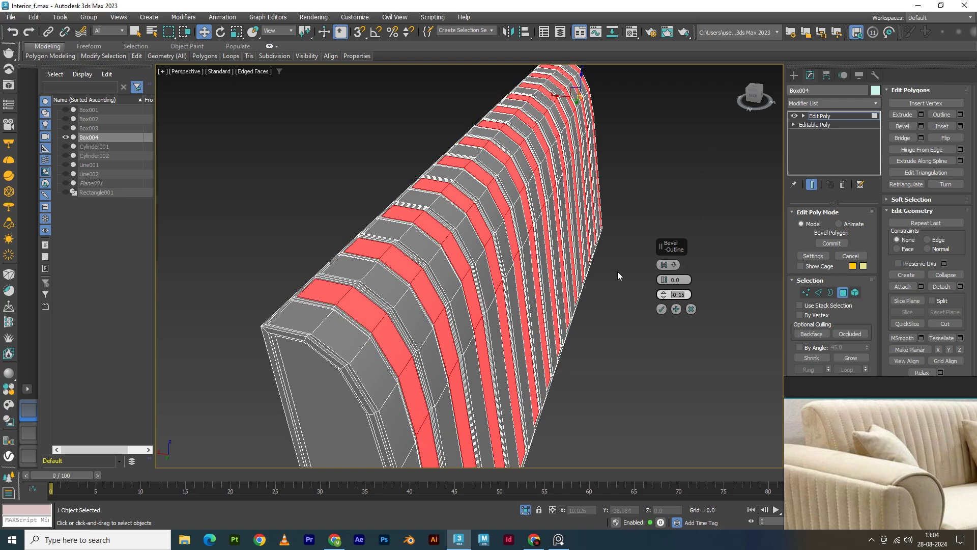
text(0)
key(Return)
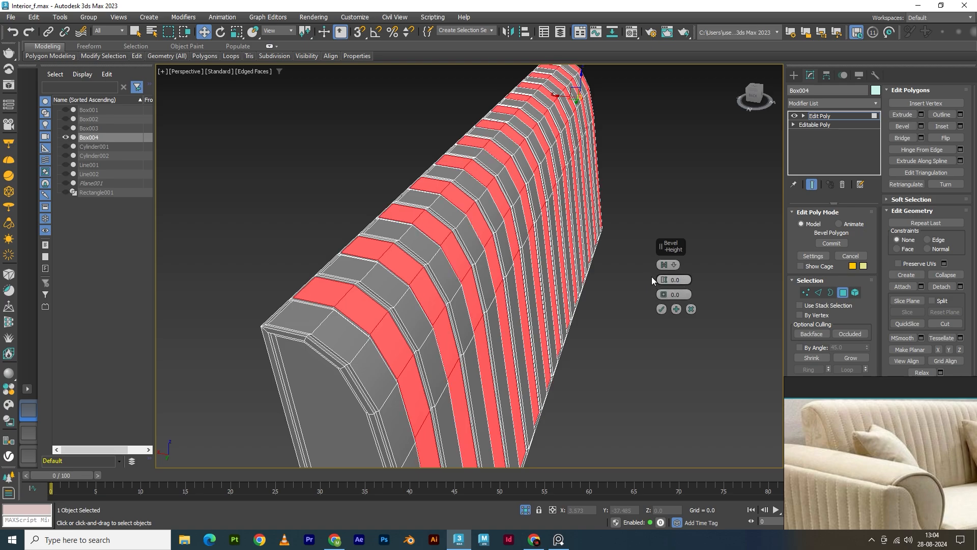
key(Escape)
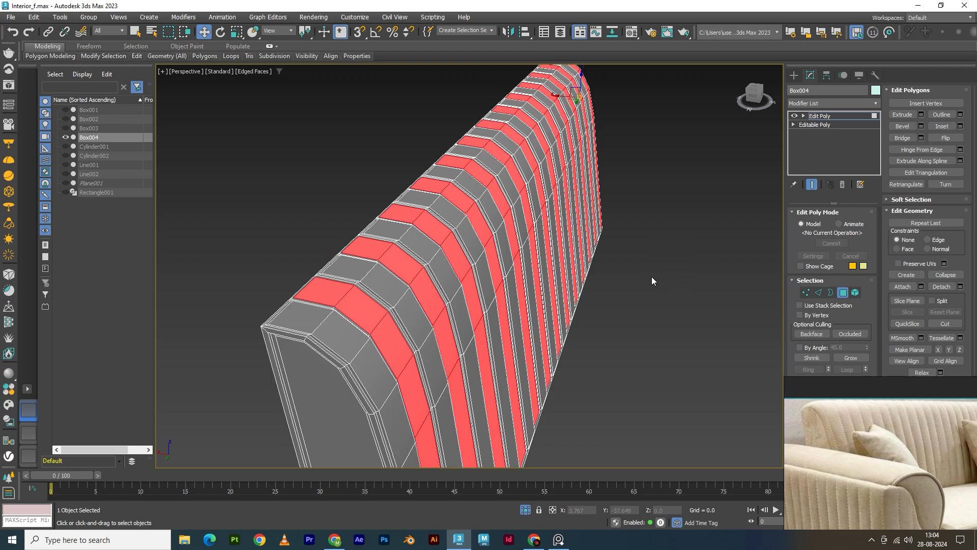
Bevel the selected strips again with a height of 0.25 and an outline of 0
alt+middle_drag(611, 273, 655, 235)
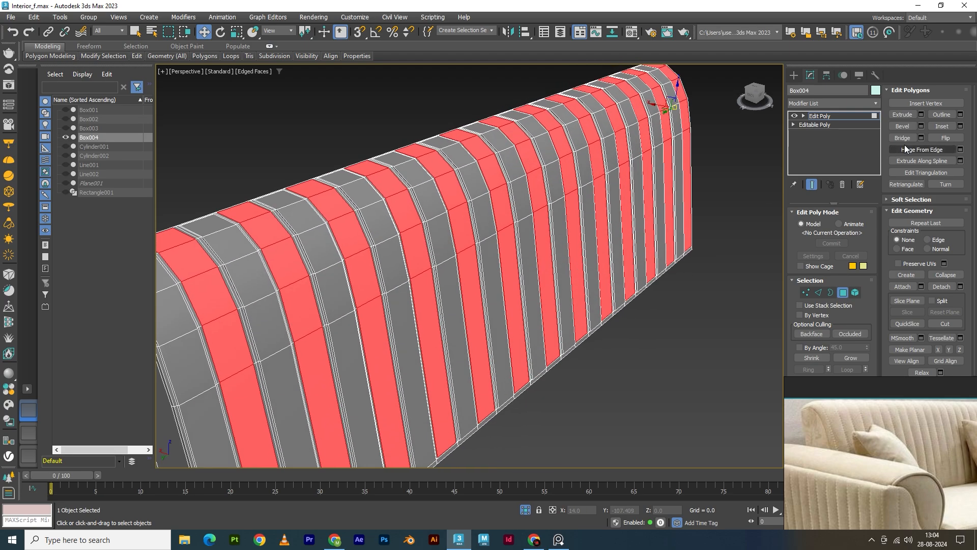
click(921, 126)
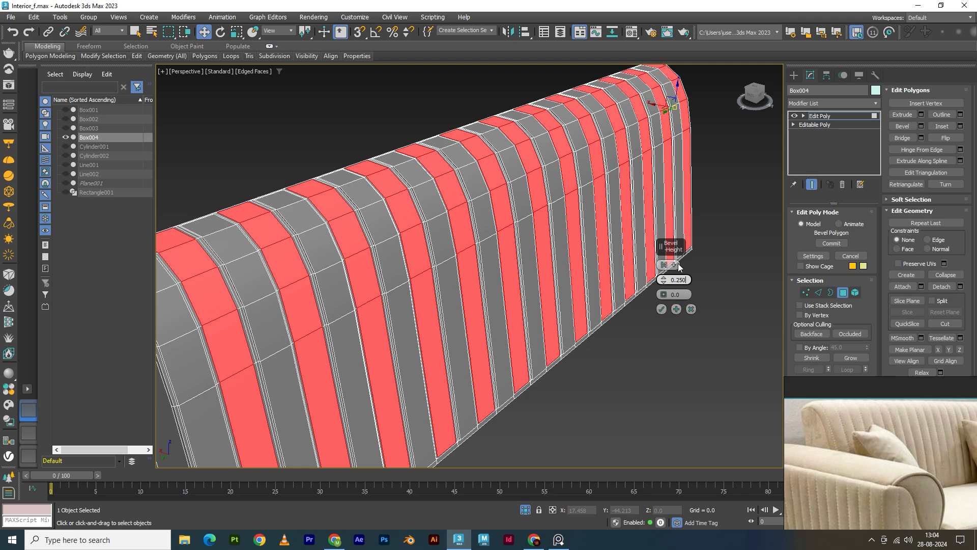
scroll(432, 313, up, 3)
alt+middle_drag(456, 323, 480, 322)
scroll(480, 322, up, 5)
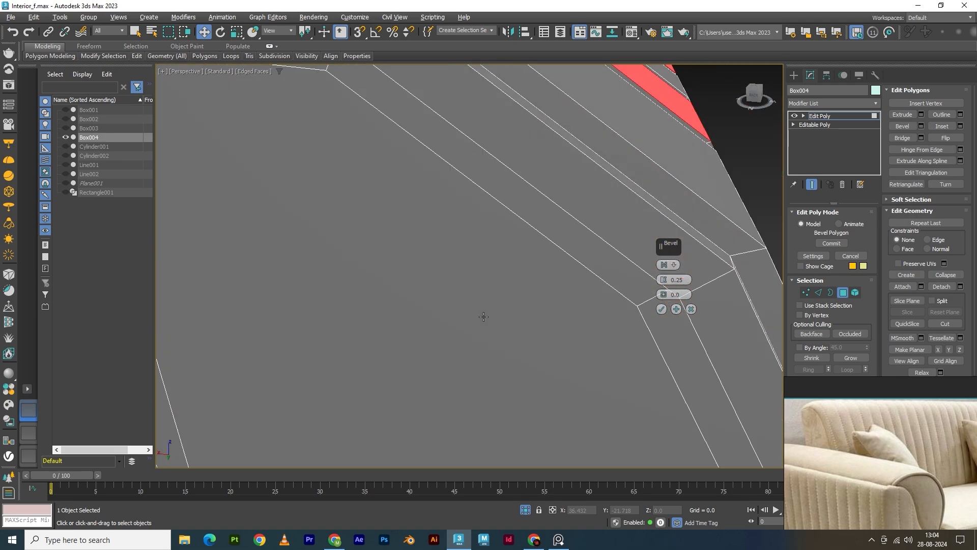
click(661, 309)
Turn off the edged-faces display and examine the beveled strips across the whole backrest
scroll(570, 310, down, 6)
key(F4)
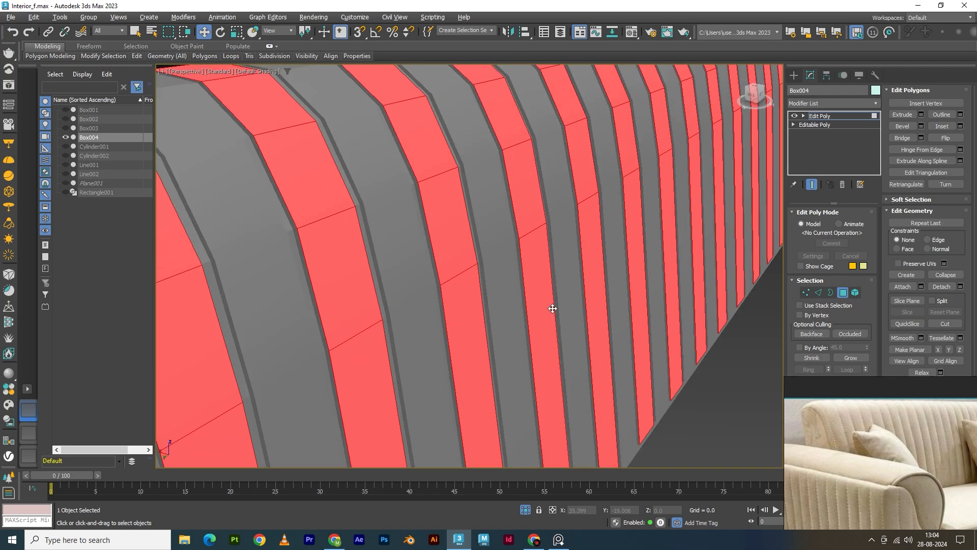
scroll(576, 353, down, 8)
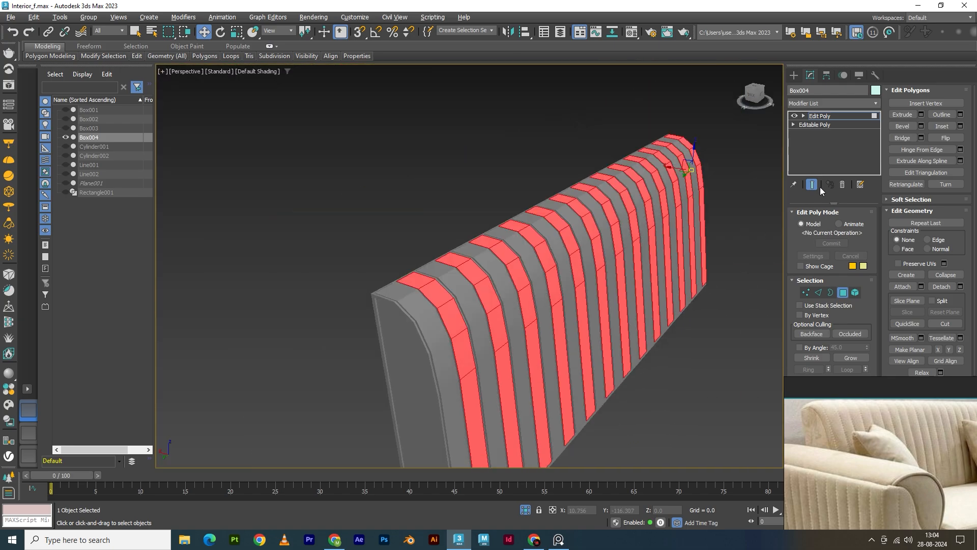
Leave polygon editing and add an OpenSubdiv modifier with 2 iterations to the backrest
click(816, 114)
click(673, 353)
alt+middle_drag(688, 384, 635, 377)
scroll(596, 387, up, 5)
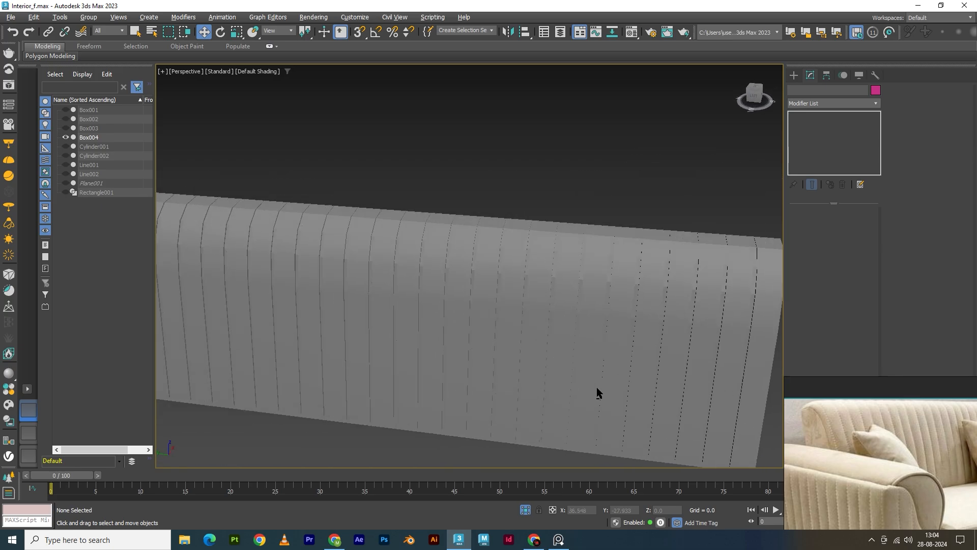
scroll(597, 386, down, 4)
click(744, 238)
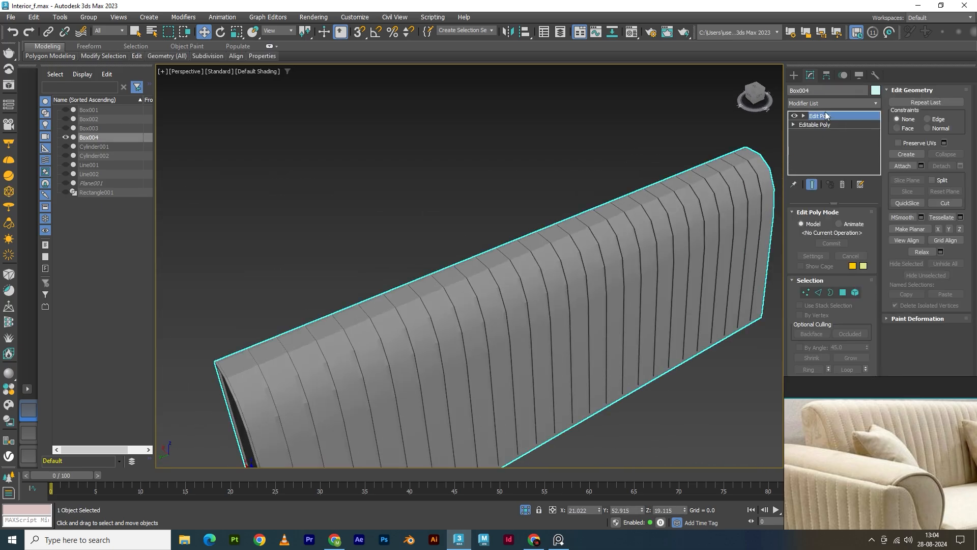
click(817, 101)
scroll(816, 104, down, 1)
click(817, 110)
alt+middle_drag(676, 332, 645, 250)
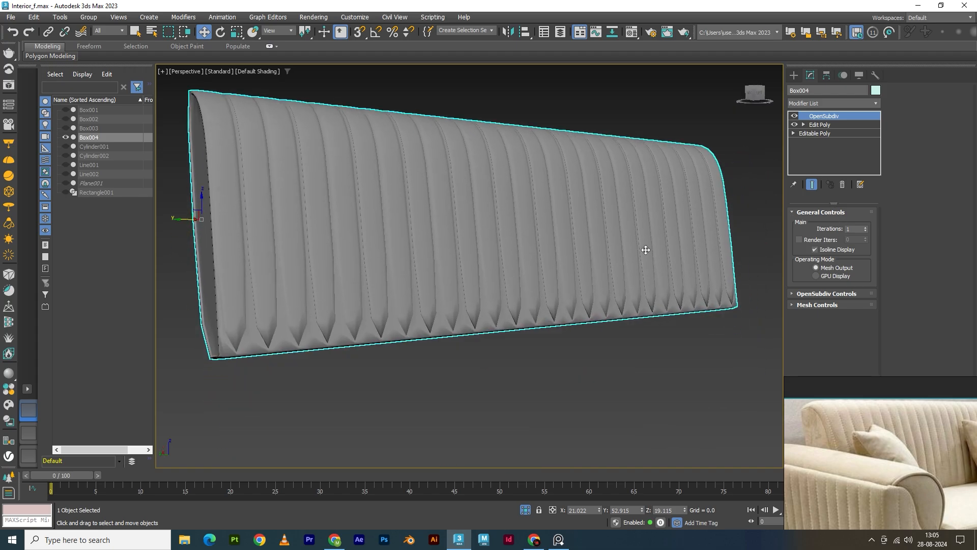
click(865, 227)
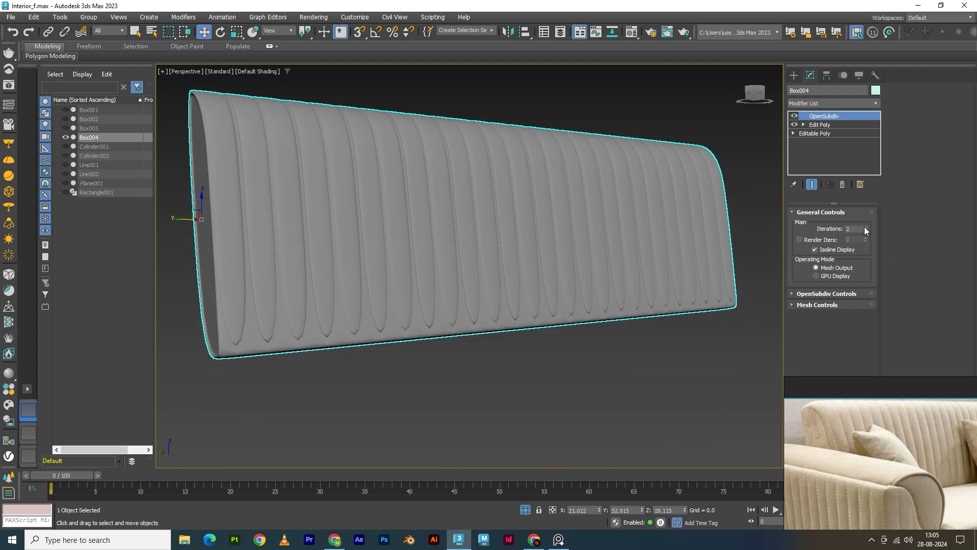
Examine the smoothed backrest with edged faces shown, switch off the OpenSubdiv result and return to the Edit Poly modifier
click(664, 363)
key(F4)
key(z)
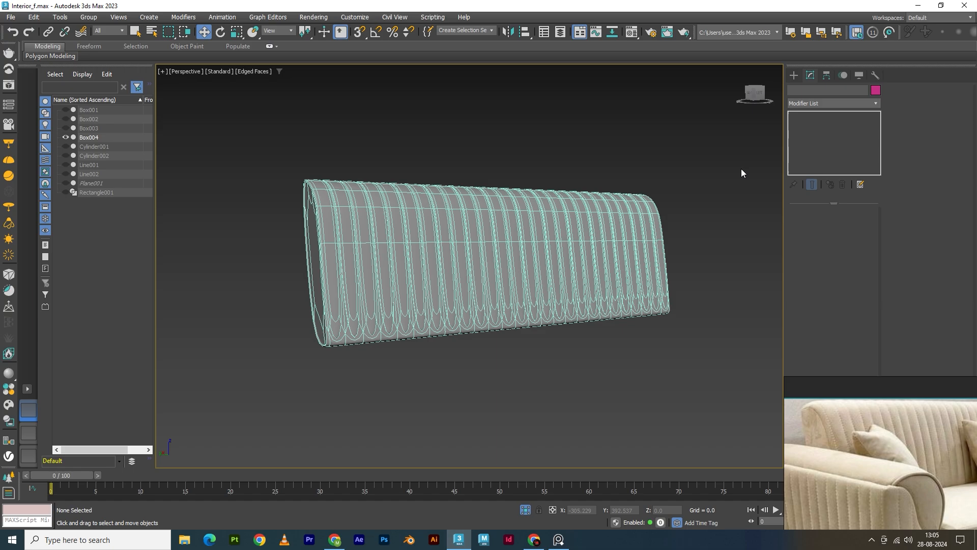
click(572, 255)
click(794, 116)
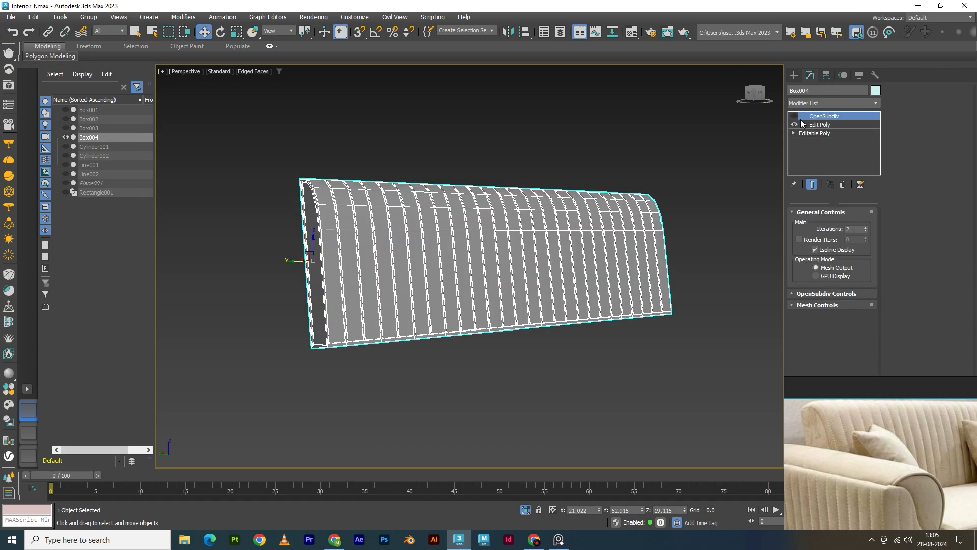
click(819, 124)
alt+middle_drag(536, 298, 556, 326)
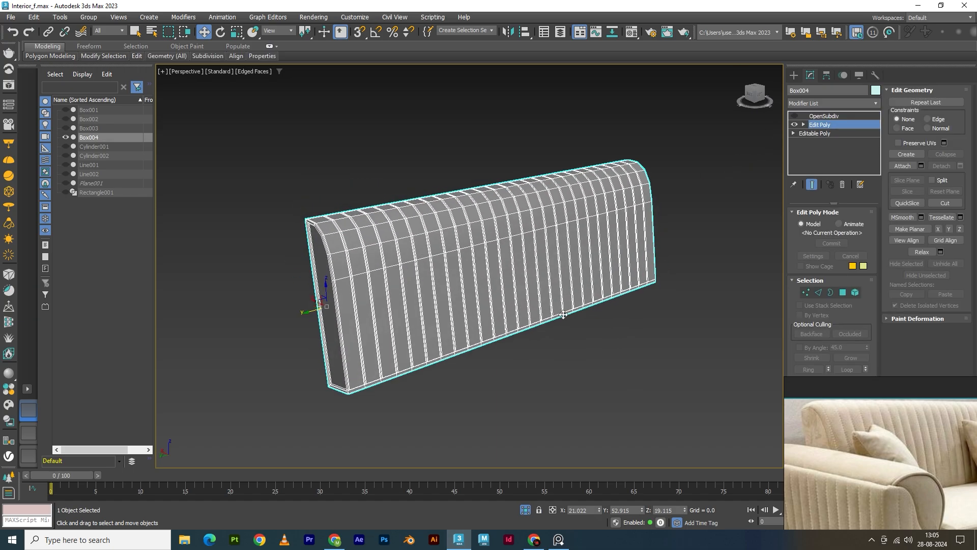
In edge mode, insert horizontal SwiftLoop edge loops just above the backrest's lower edge and across the middle of its front
key(F4)
key(2)
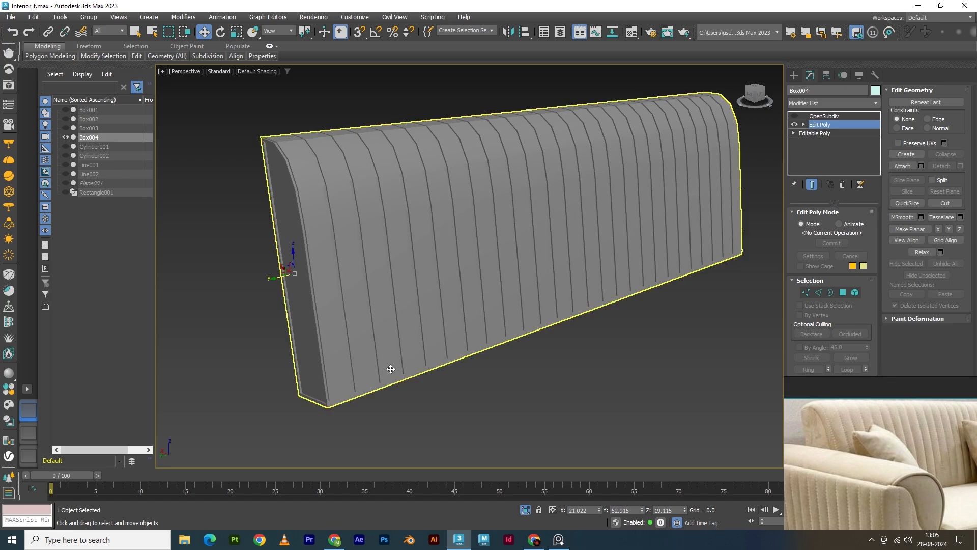
double_click(388, 368)
scroll(387, 369, up, 2)
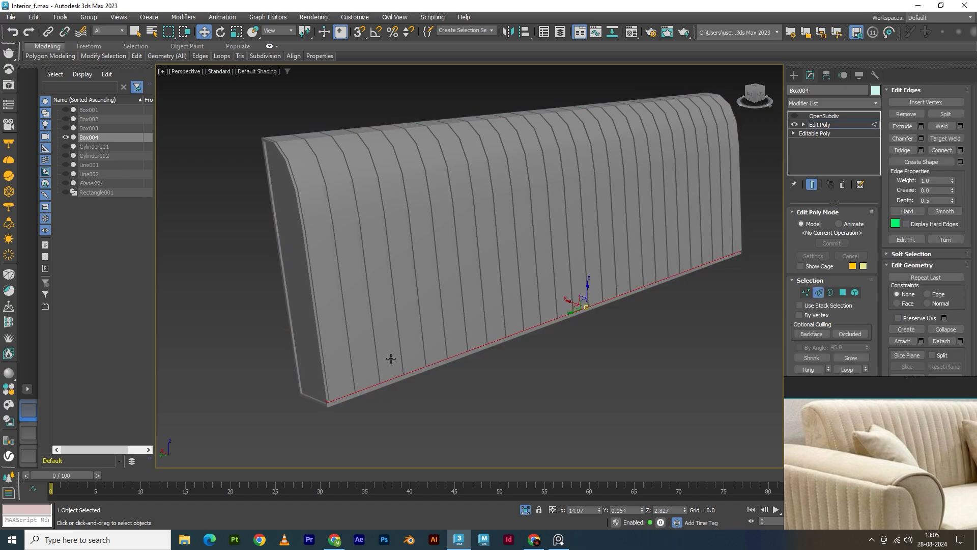
key(F4)
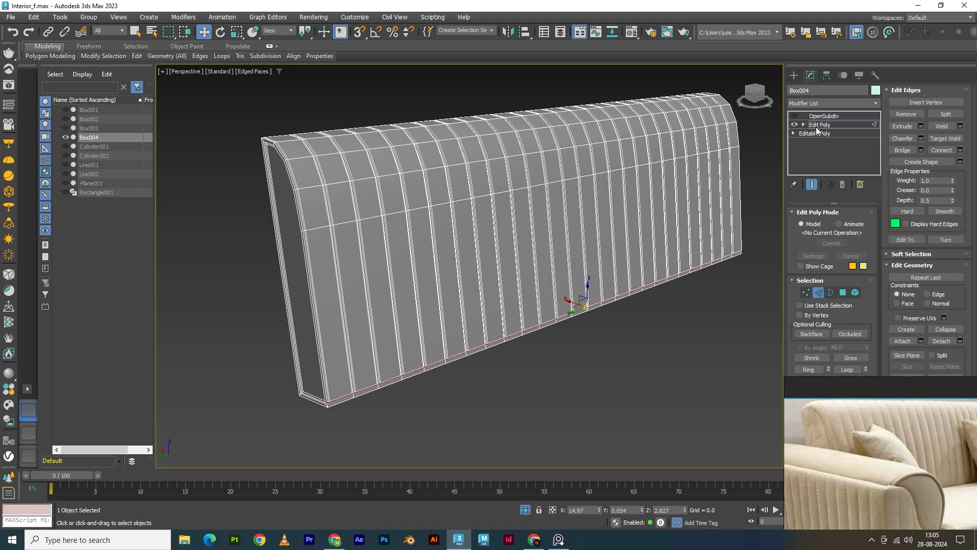
alt+middle_drag(353, 341, 380, 325)
scroll(373, 346, up, 2)
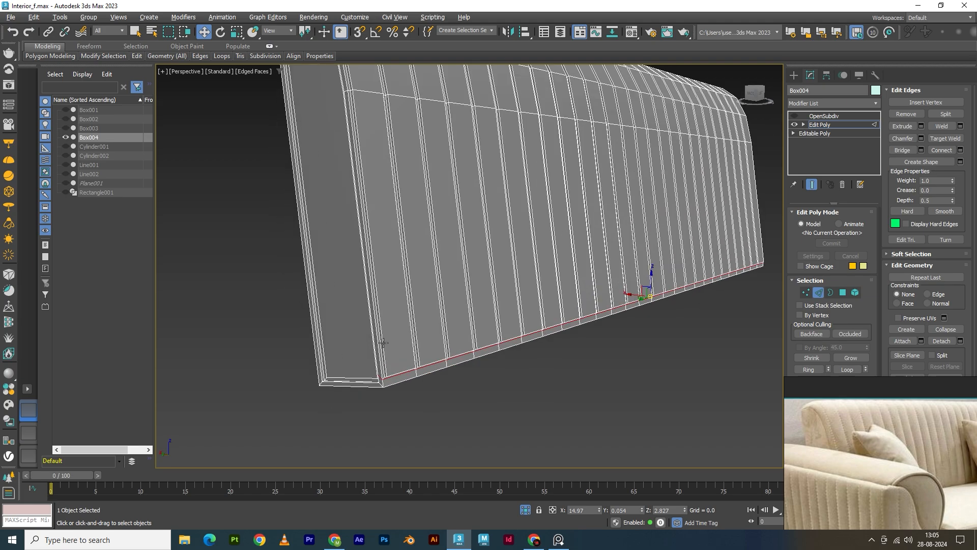
key(alt+s)
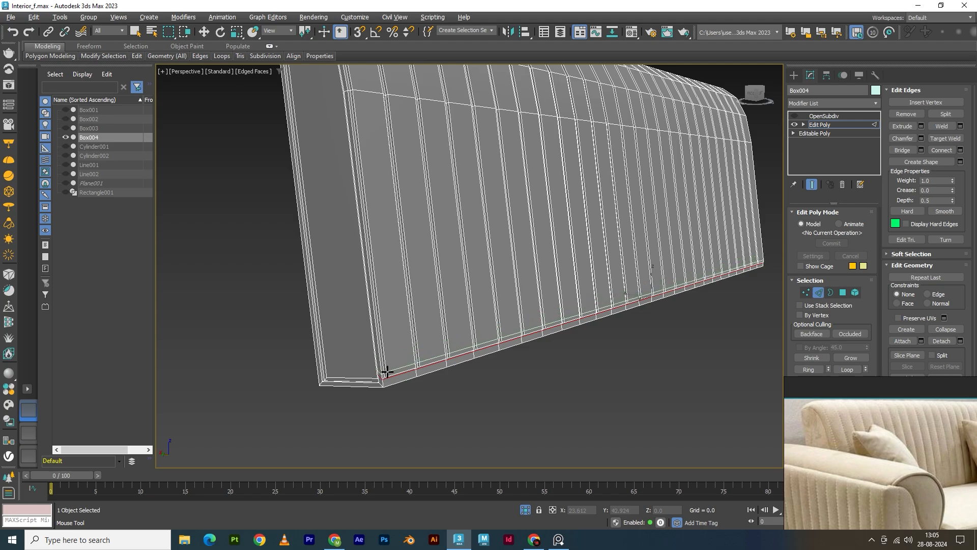
click(390, 250)
right_click(475, 262)
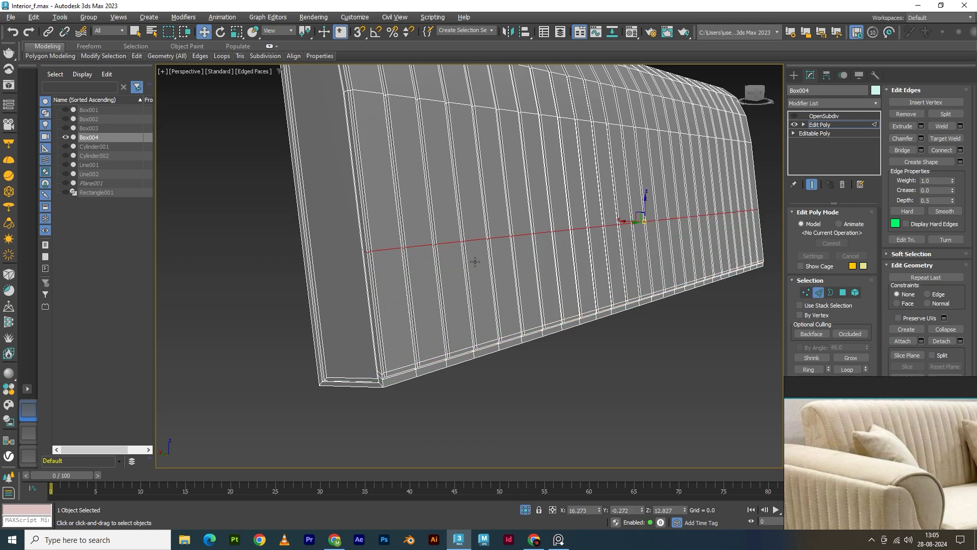
Preview the OpenSubdiv smoothing on the backrest, inspect its end and rear, and switch the preview off again
click(794, 116)
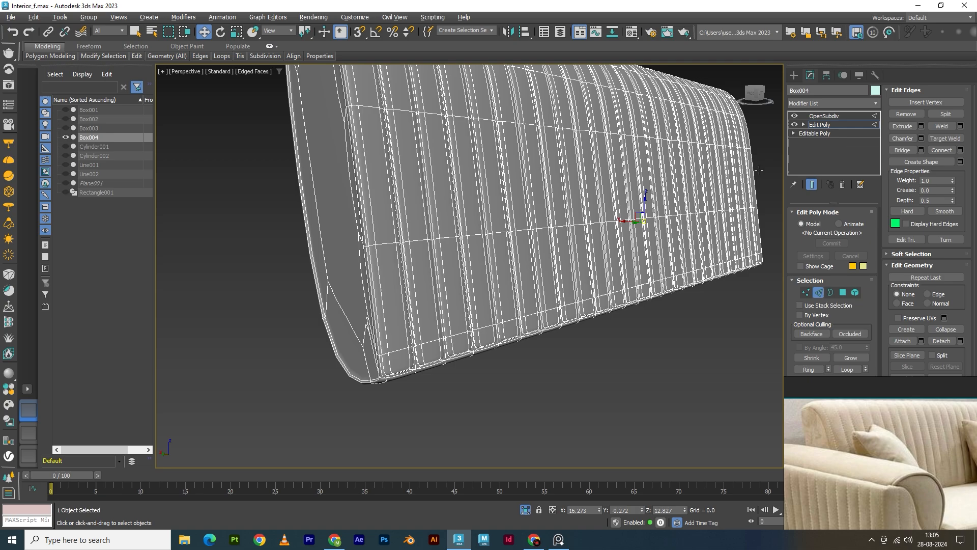
scroll(758, 169, down, 4)
alt+middle_drag(758, 170, 612, 294)
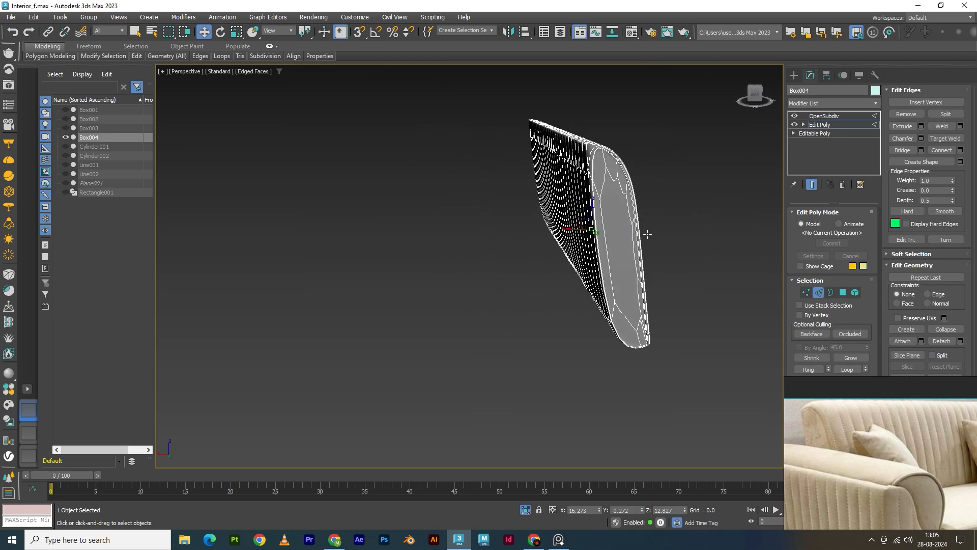
click(796, 120)
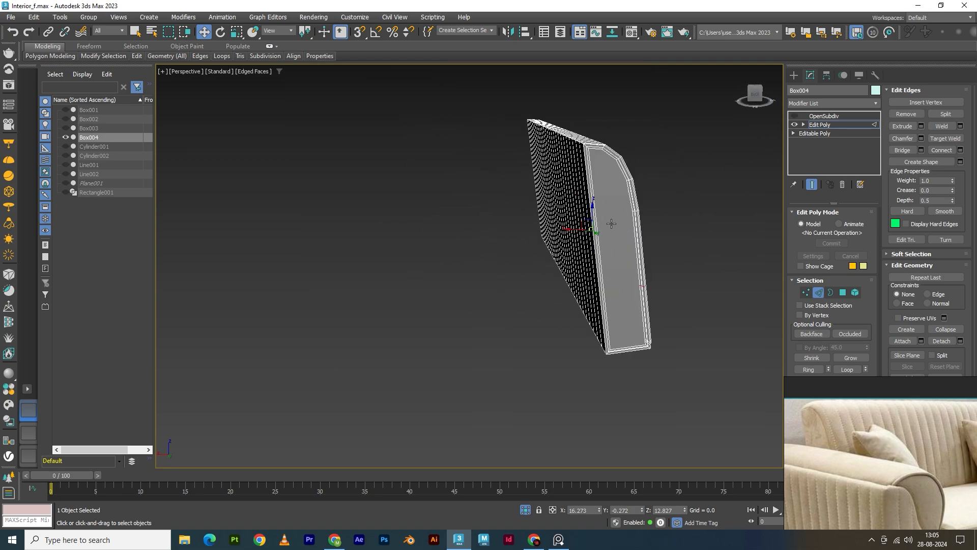
Insert further supporting SwiftLoop edge loops along the back of the backrest and switch the OpenSubdiv smoothing on
key(alt+1)
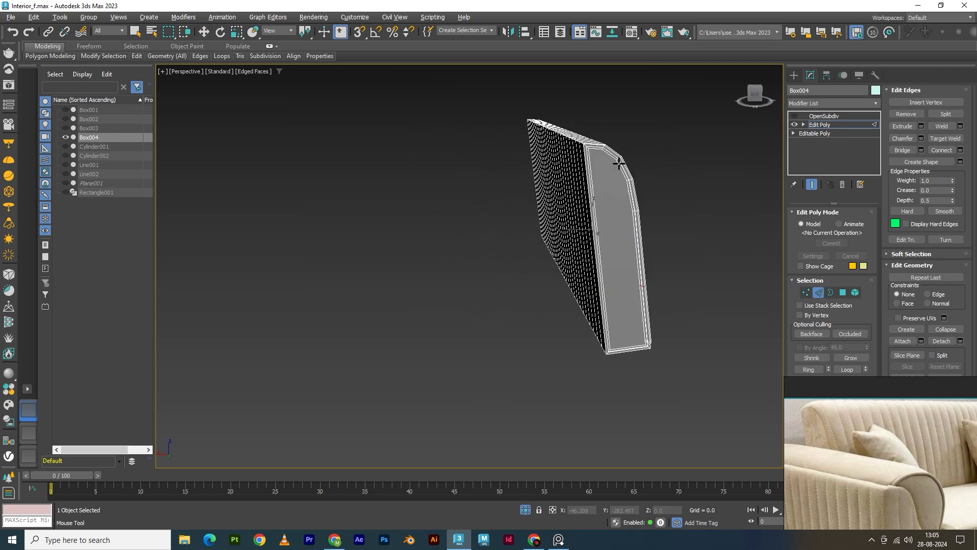
click(834, 129)
click(823, 116)
click(795, 116)
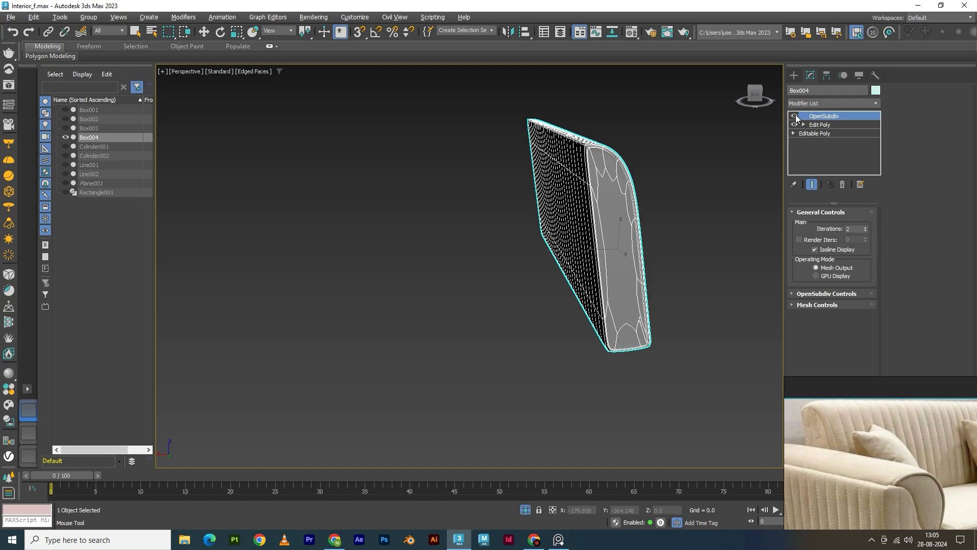
Turn off the edged-faces display, deselect the backrest and end isolation to show the whole sofa
key(F4)
click(684, 211)
mouse_move(646, 283)
alt+middle_down()
mouse_move(561, 350)
mouse_move(518, 350)
mouse_move(560, 363)
alt+middle_up()
click(525, 509)
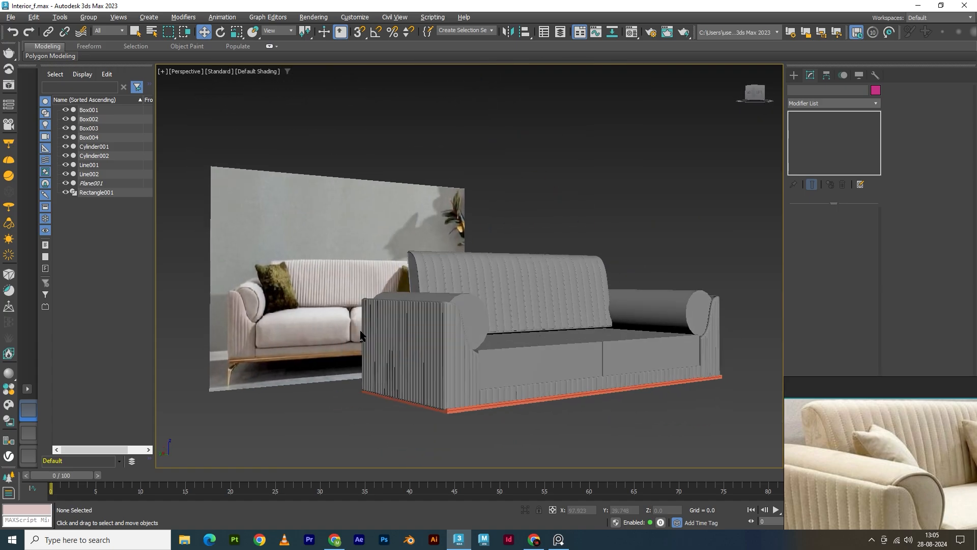
Set the base color of the 03 - Default material to a warm beige of about 0.676, 0.637, 0.564
scroll(361, 334, up, 3)
key(m)
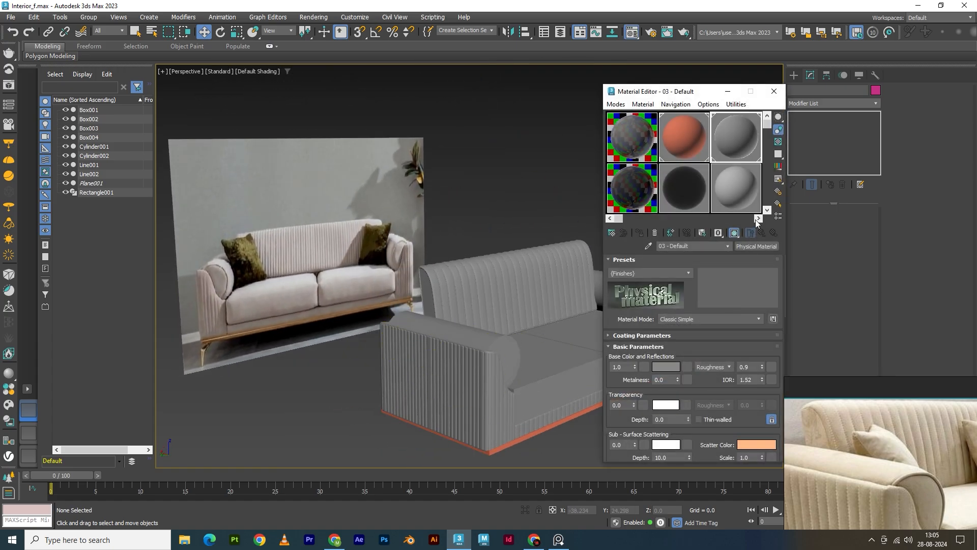
click(667, 367)
mouse_move(598, 319)
mouse_down()
mouse_move(611, 319)
mouse_move(579, 300)
mouse_move(570, 300)
mouse_move(593, 312)
mouse_move(575, 313)
mouse_up()
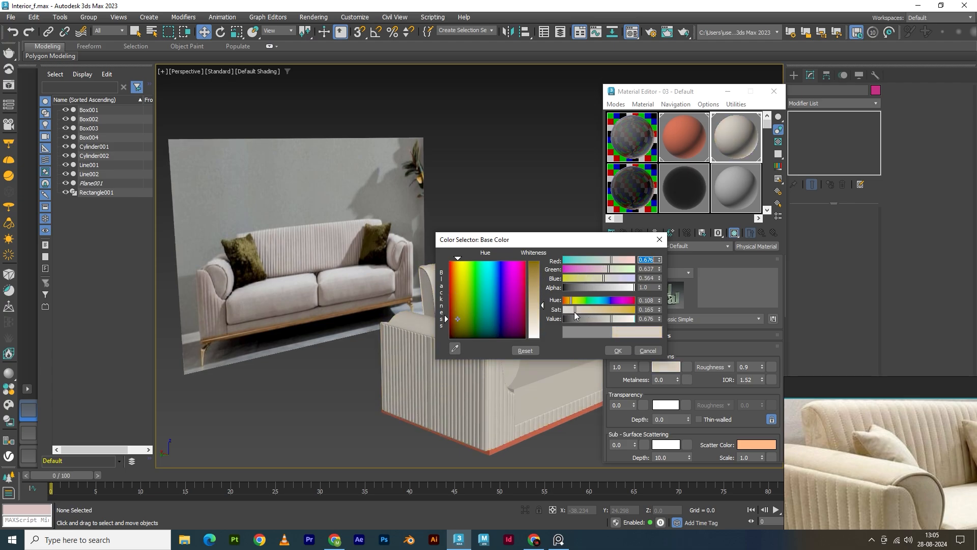
click(618, 351)
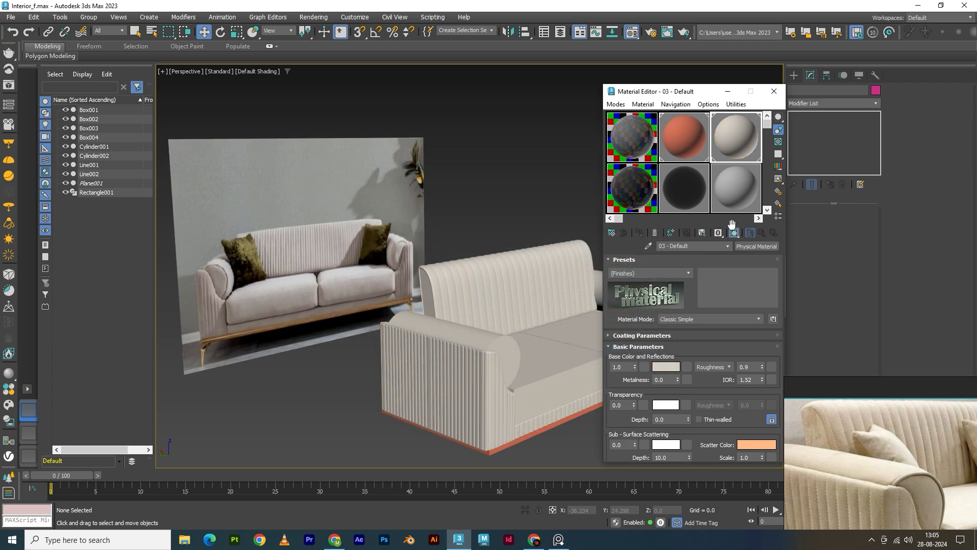
click(774, 91)
Lower the backrest to a Z position of about 16 so it sits into the seat
alt+middle_drag(571, 181, 598, 353)
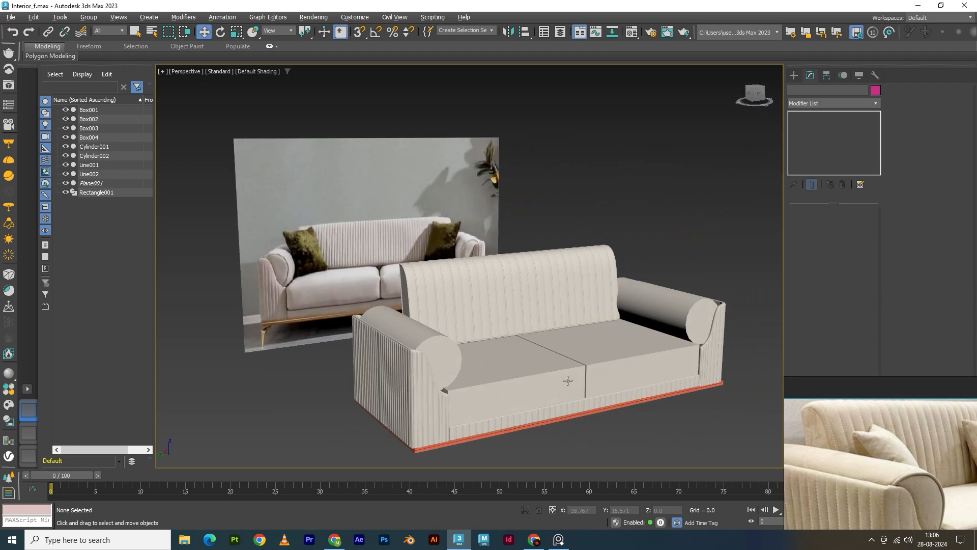
alt+middle_drag(566, 382, 597, 384)
alt+middle_drag(575, 336, 535, 300)
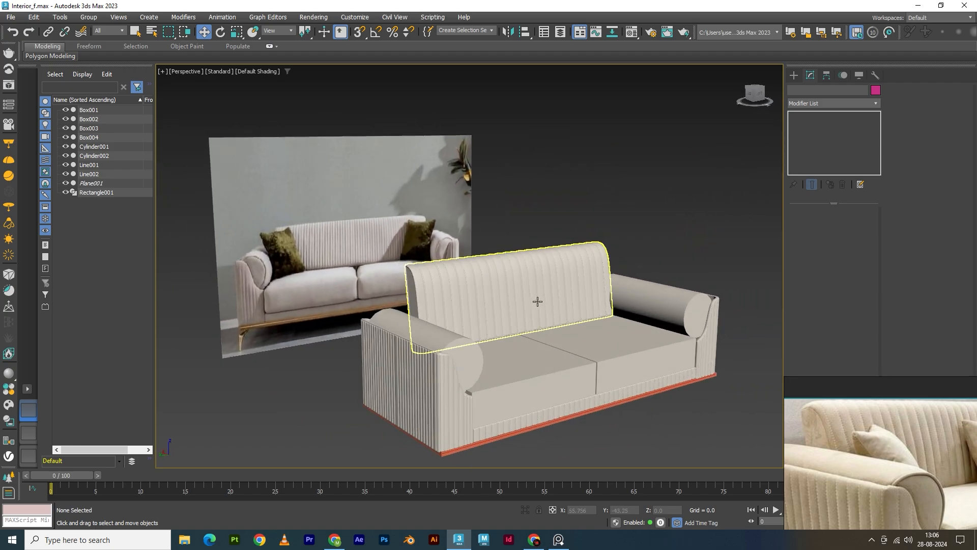
click(538, 310)
scroll(463, 294, up, 4)
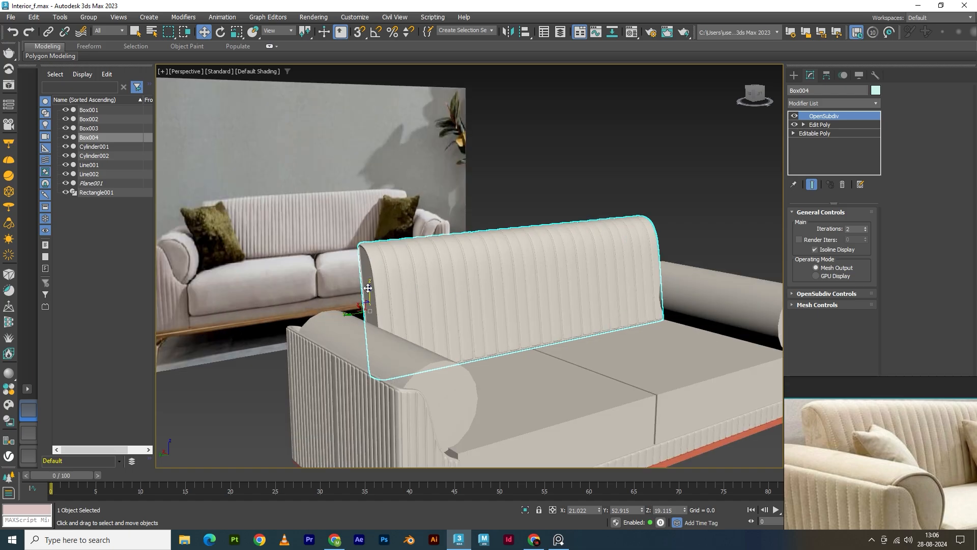
mouse_move(368, 288)
mouse_down()
mouse_move(368, 265)
mouse_move(371, 297)
mouse_up()
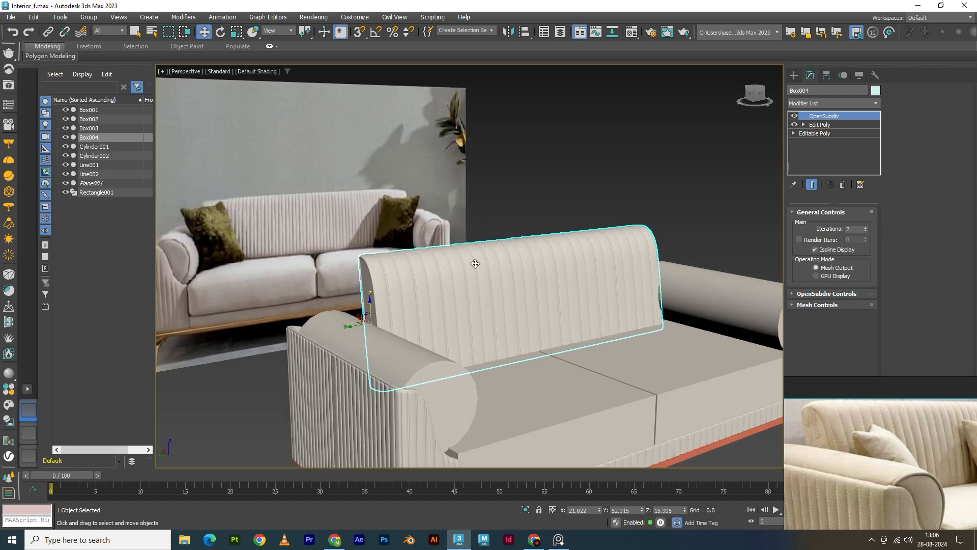
Shift the backrest slightly along X towards the rear of the sofa
click(654, 218)
alt+middle_drag(654, 218, 387, 334)
click(386, 334)
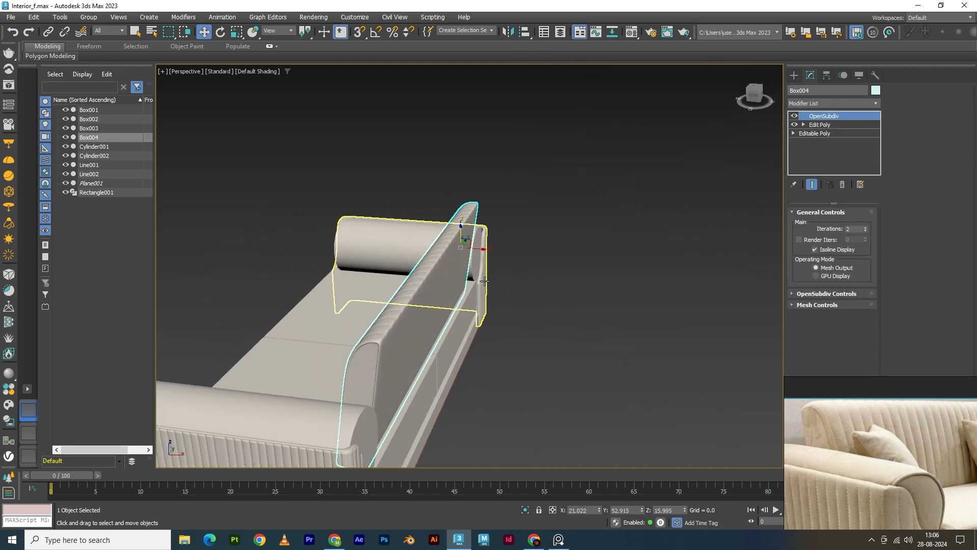
drag(484, 251, 491, 251)
click(490, 251)
In the Top view, move the seat cushion's four rear vertices forward to just in front of the backrest
alt+middle_drag(491, 251, 438, 364)
click(438, 365)
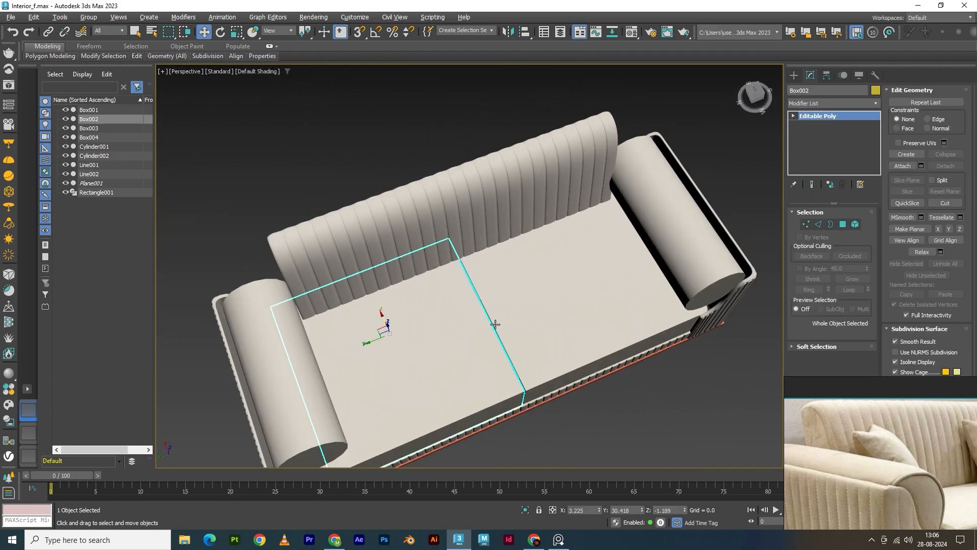
alt+middle_drag(495, 324, 475, 334)
key(alt+w)
middle_click(402, 229)
key(alt+w)
scroll(510, 298, up, 5)
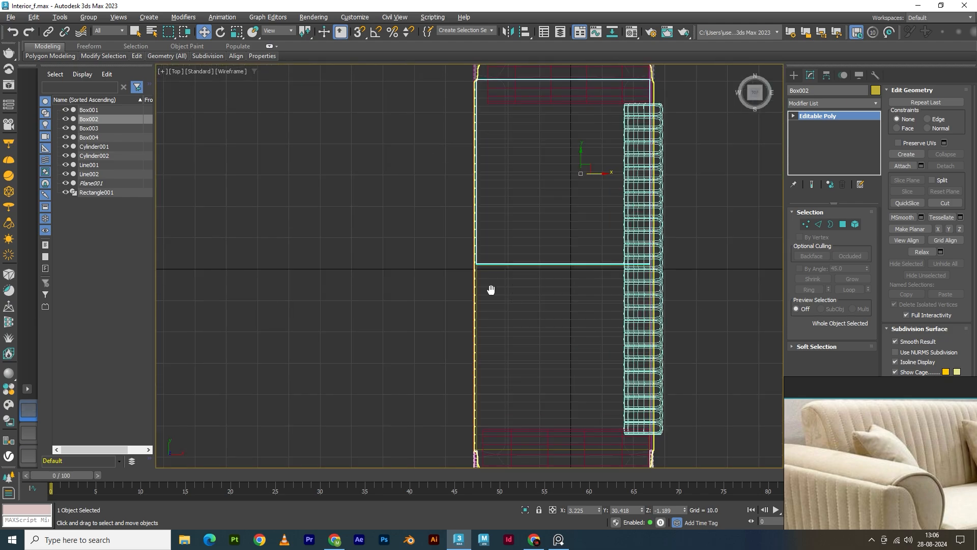
middle_drag(491, 289, 397, 340)
key(1)
drag(536, 379, 537, 376)
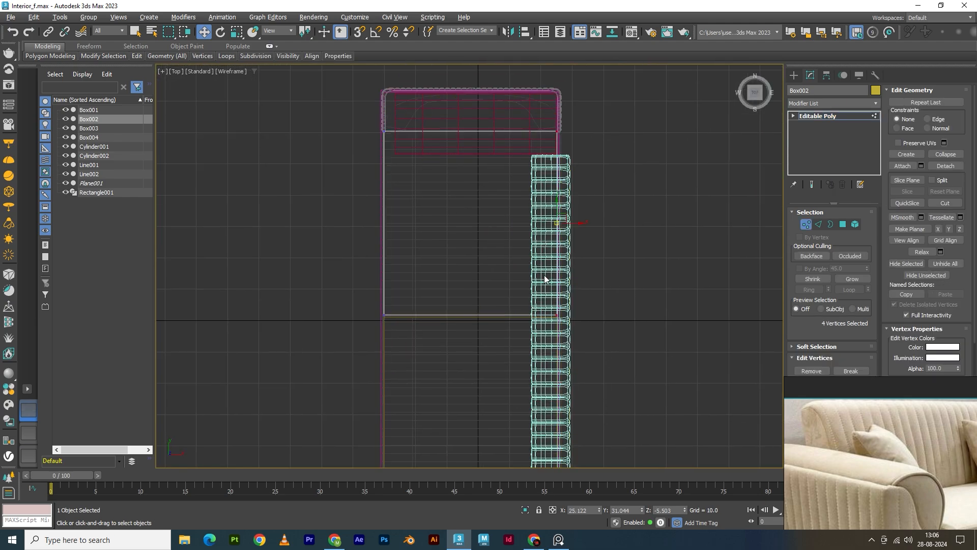
drag(575, 227, 548, 227)
click(807, 117)
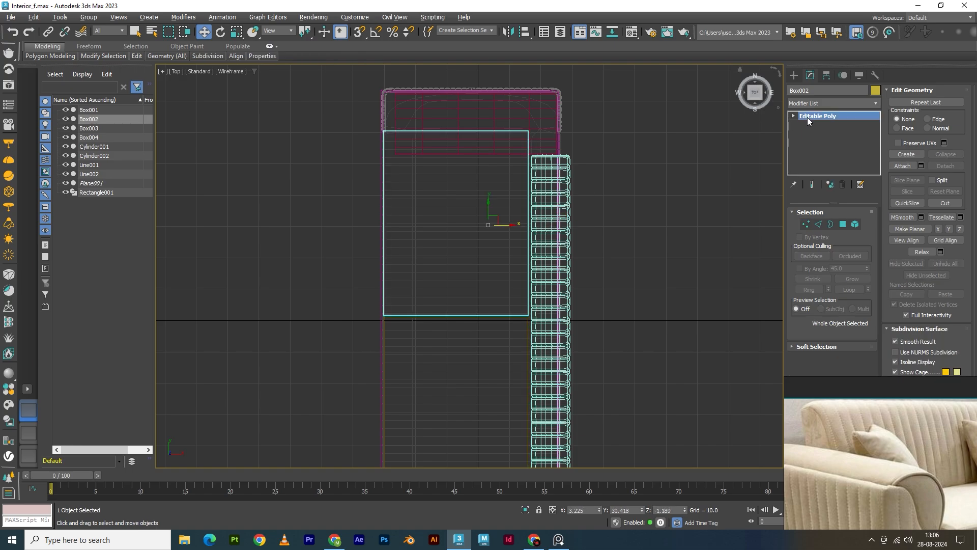
Return to the Perspective view, deselect the cushion and examine the whole sofa against the reference photo
key(alt+w)
middle_click(583, 333)
key(alt+w)
alt+middle_drag(519, 331, 518, 269)
click(367, 138)
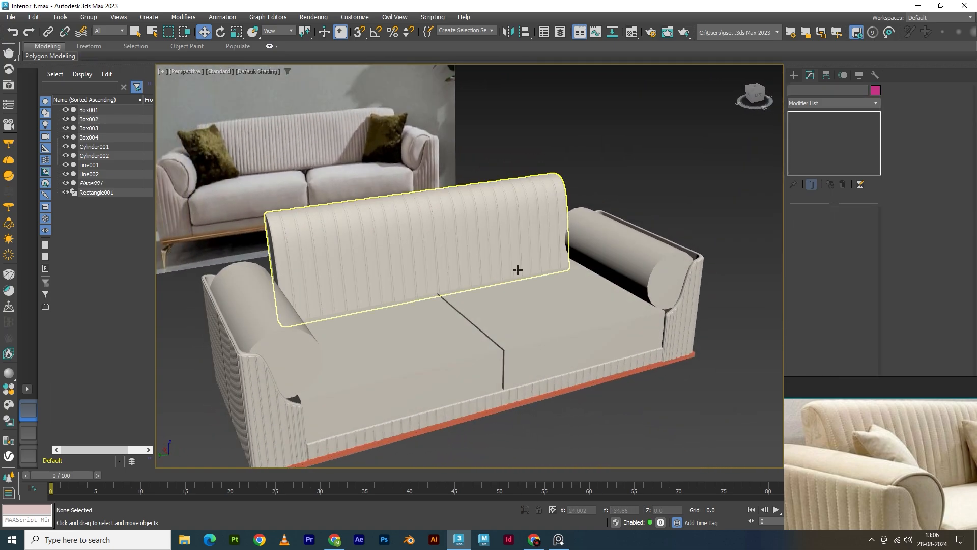
scroll(539, 410, down, 3)
alt+middle_drag(572, 409, 519, 384)
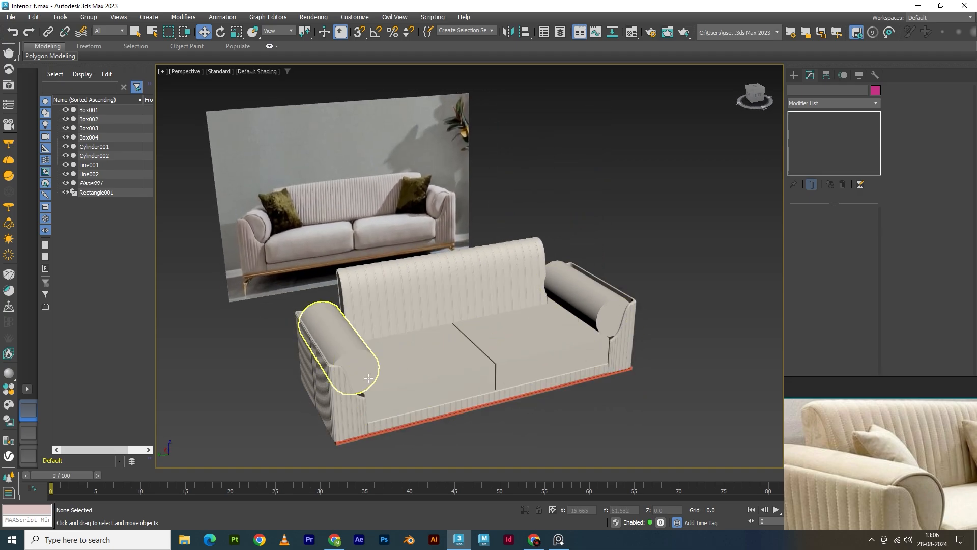
Select the cylindrical armrest roll at the sofa's near end and isolate it
alt+middle_drag(364, 387, 339, 374)
click(338, 362)
alt+middle_drag(603, 353, 436, 336)
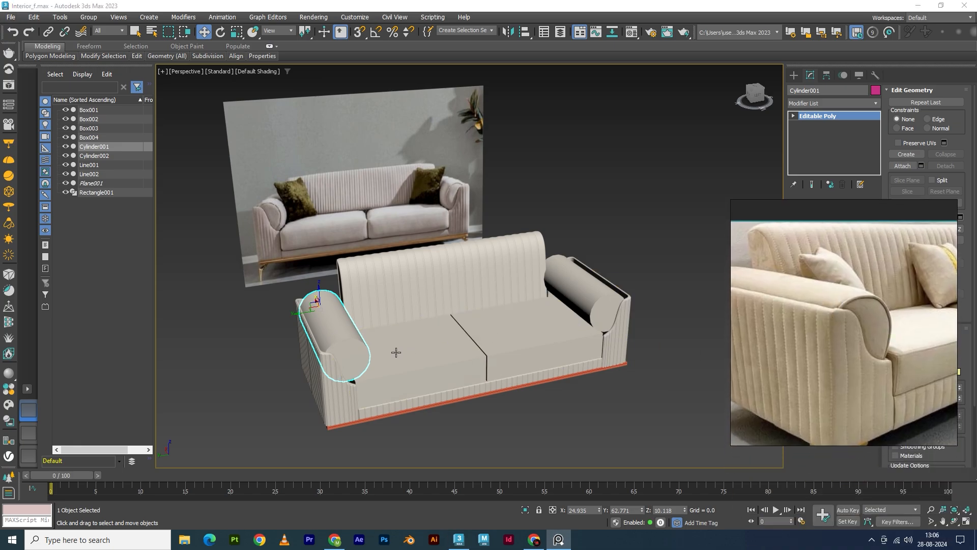
click(524, 509)
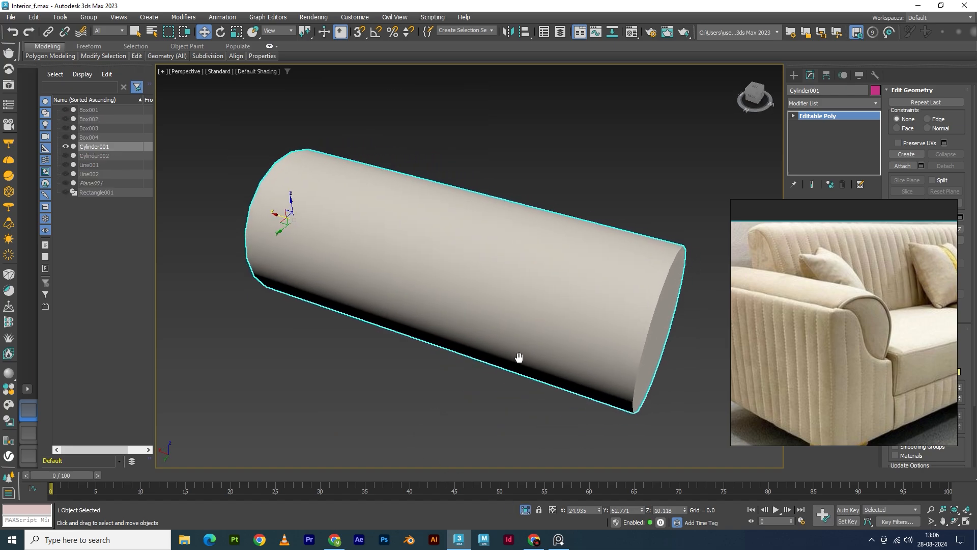
Display edged faces on the isolated armrest roll and inspect its segments against the reference photo
key(F4)
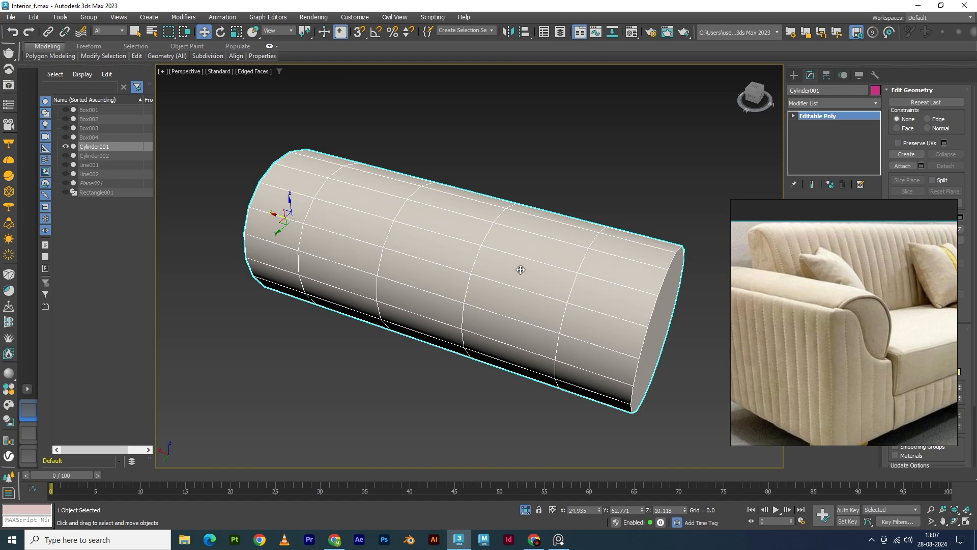
alt+middle_drag(469, 304, 481, 303)
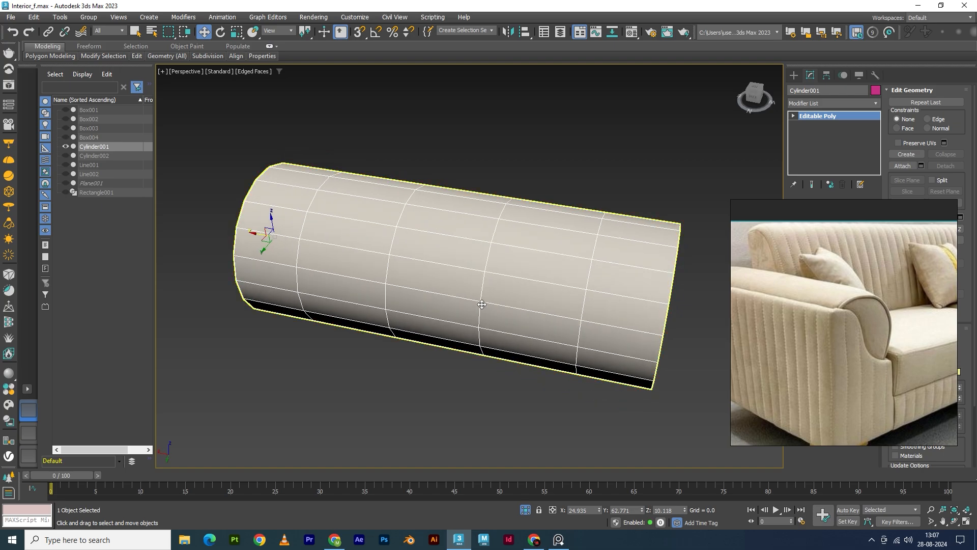
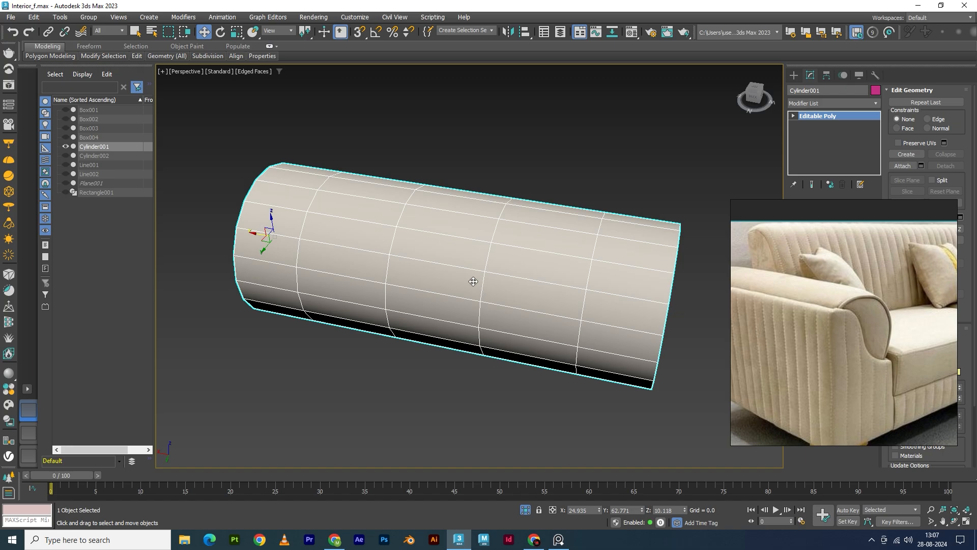
scroll(476, 283, down, 3)
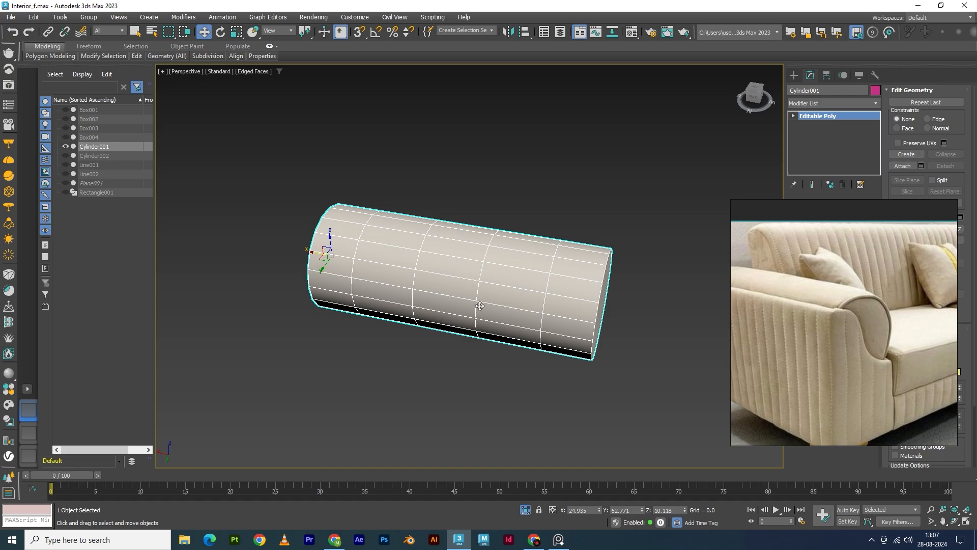
alt+middle_drag(535, 339, 515, 337)
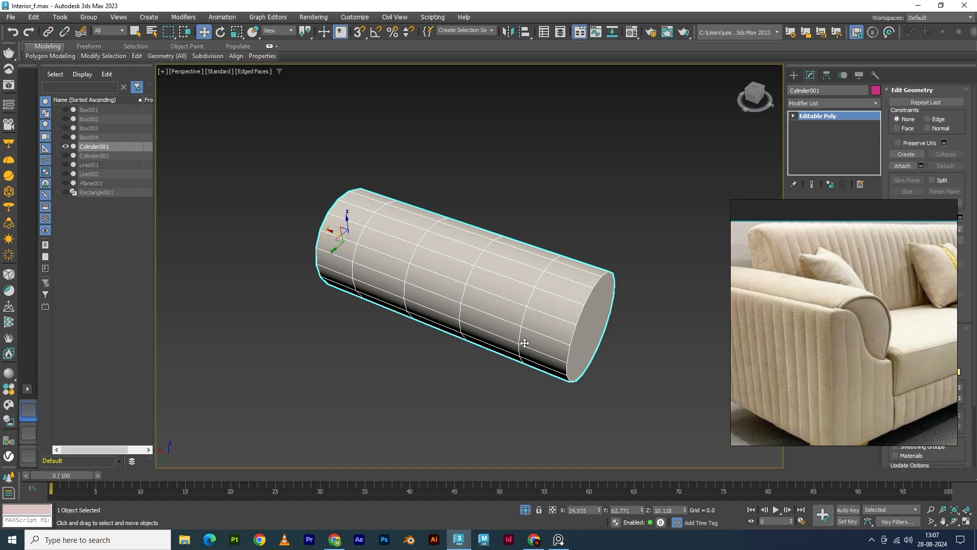
alt+middle_drag(530, 332, 555, 316)
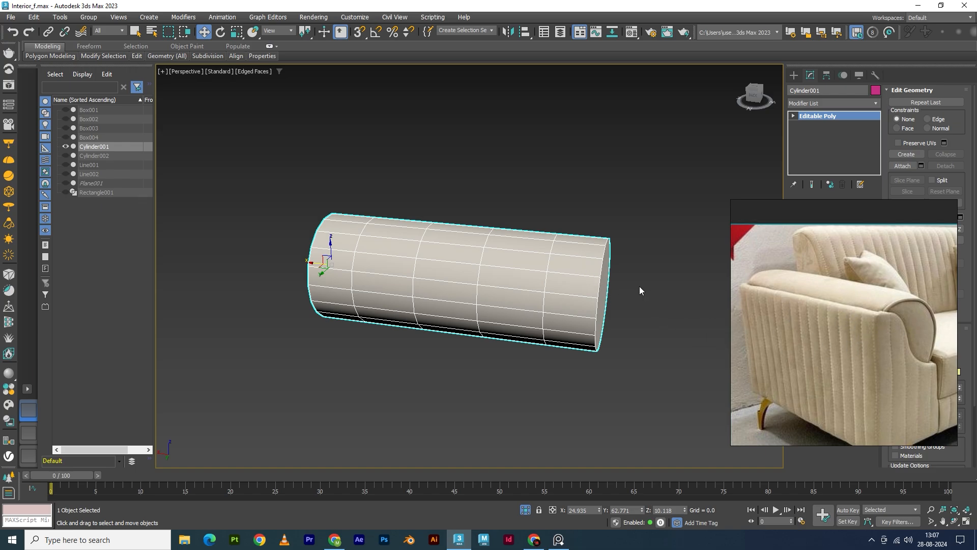
scroll(594, 293, up, 3)
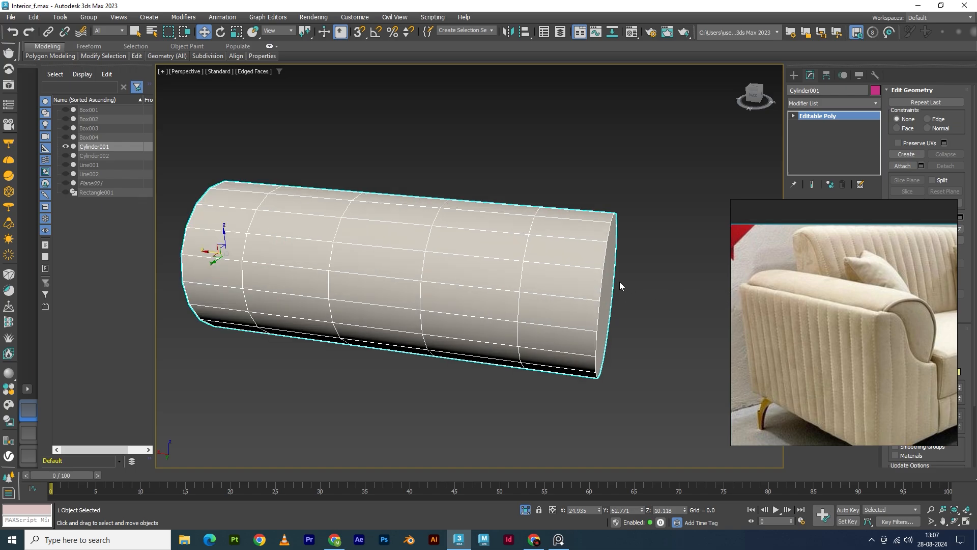
Add an Edit Poly modifier and then an OpenSubdiv modifier to the armrest roll
click(809, 103)
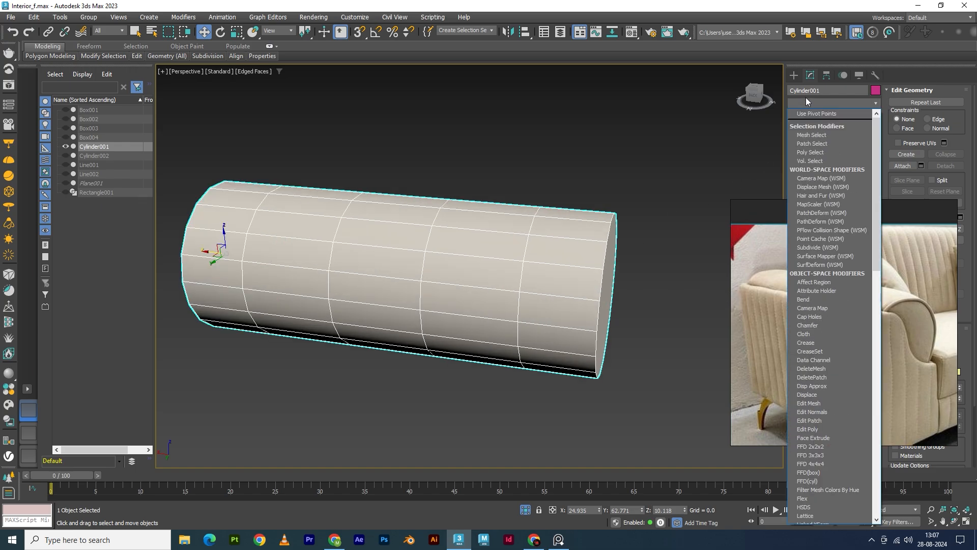
key(e)
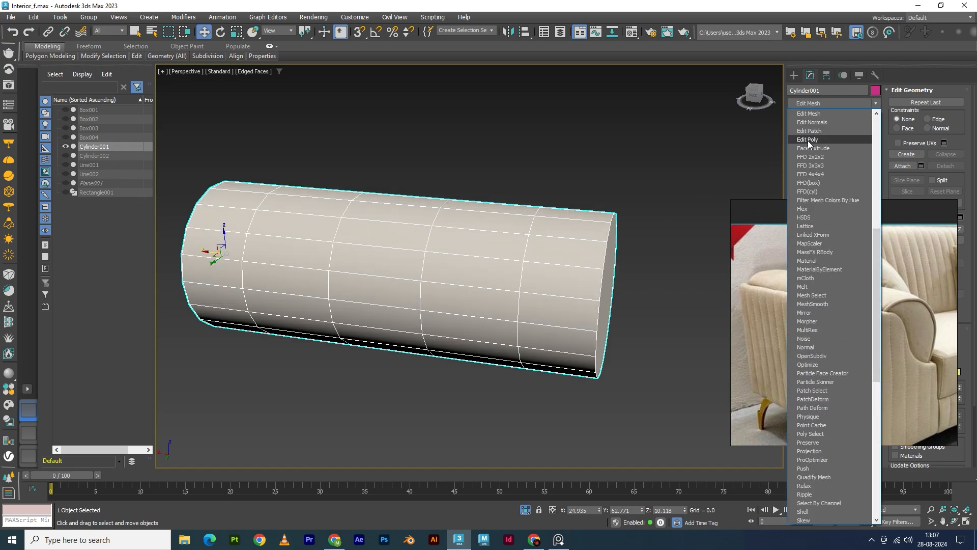
click(808, 141)
click(816, 102)
scroll(810, 103, down, 1)
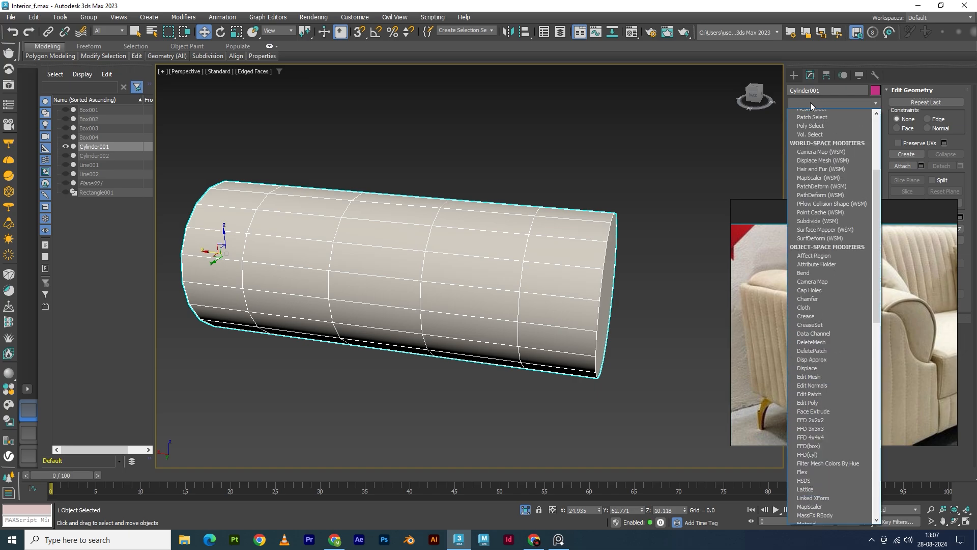
key(o)
click(809, 114)
alt+middle_drag(454, 282, 427, 277)
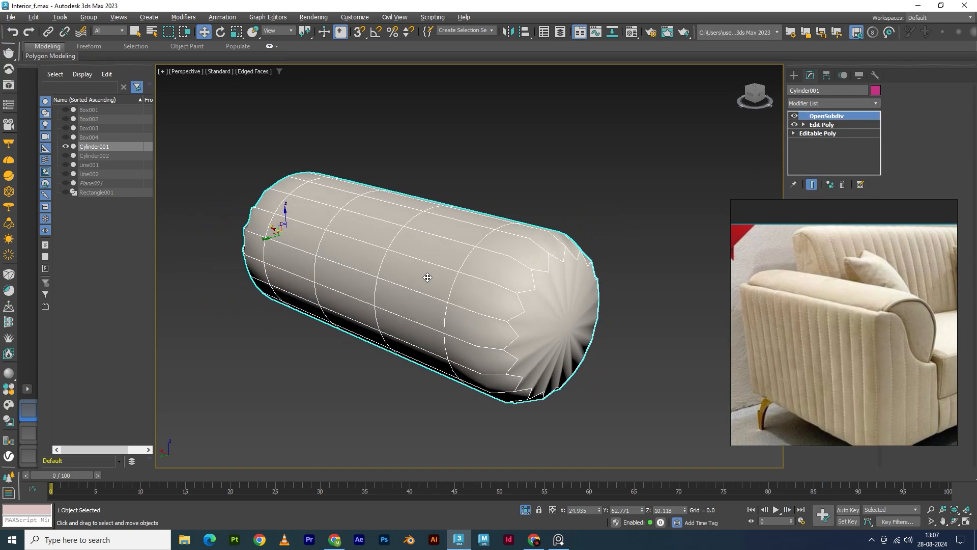
Set the OpenSubdiv iterations to 3 and examine the roll's smoothed ends, keeping the roll selected
click(865, 227)
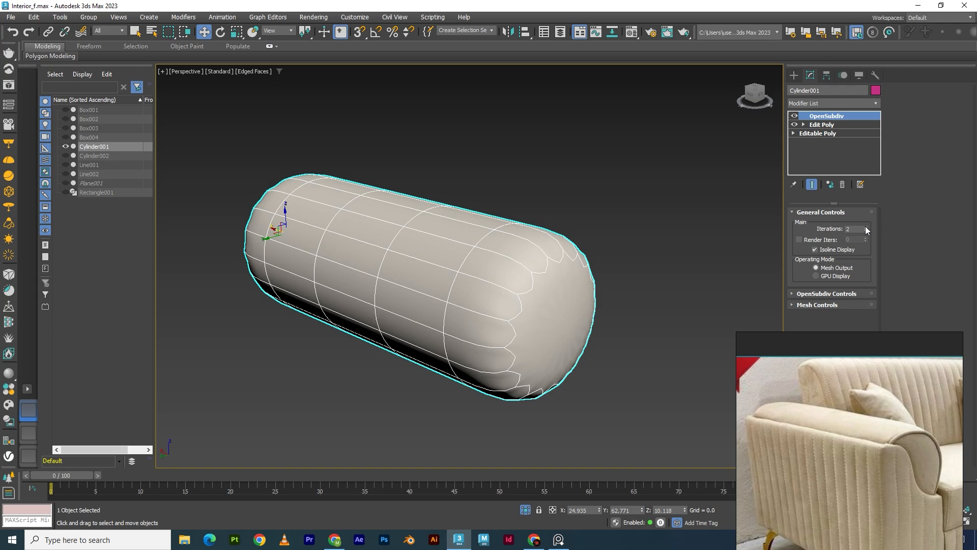
alt+middle_drag(522, 315, 606, 285)
click(642, 268)
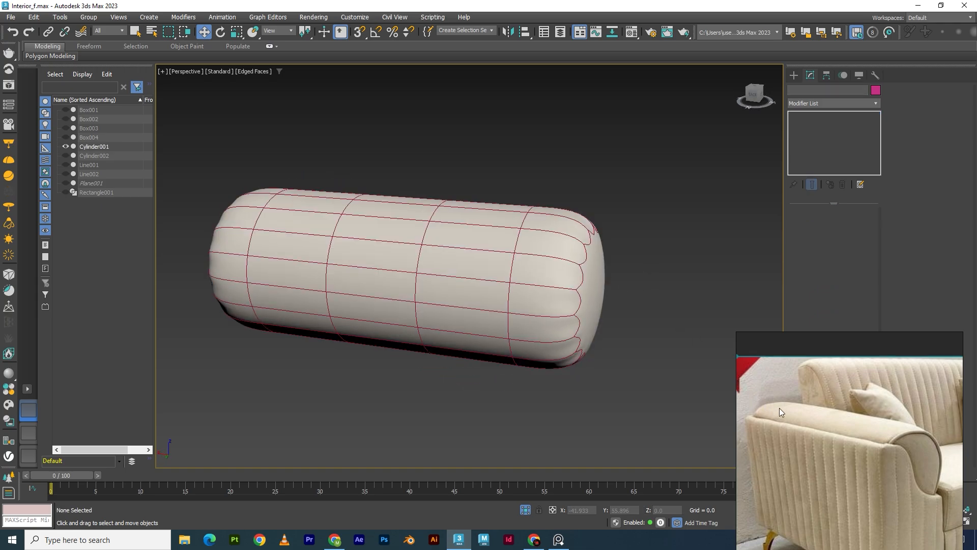
key(ctrl+z)
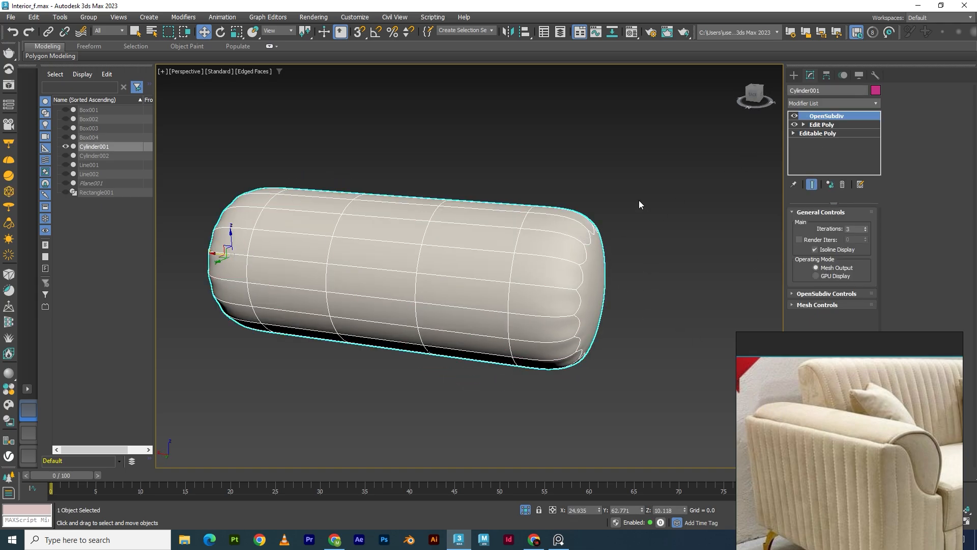
Switch off OpenSubdiv and, at the Edit Poly level, delete the polygons of the roll's two rearmost segments
click(793, 115)
click(815, 125)
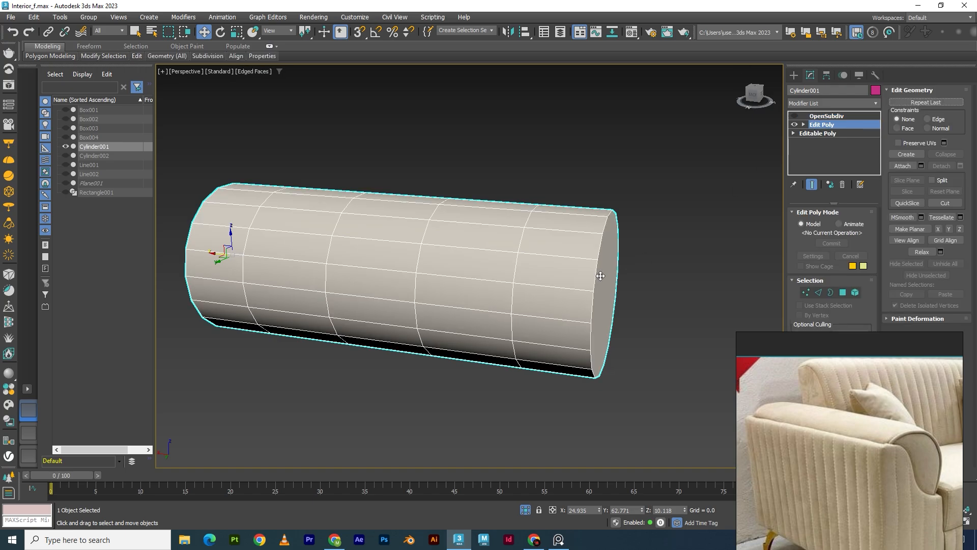
key(4)
click(604, 275)
alt+middle_drag(553, 307, 562, 285)
scroll(493, 304, down, 3)
alt+middle_drag(468, 312, 449, 322)
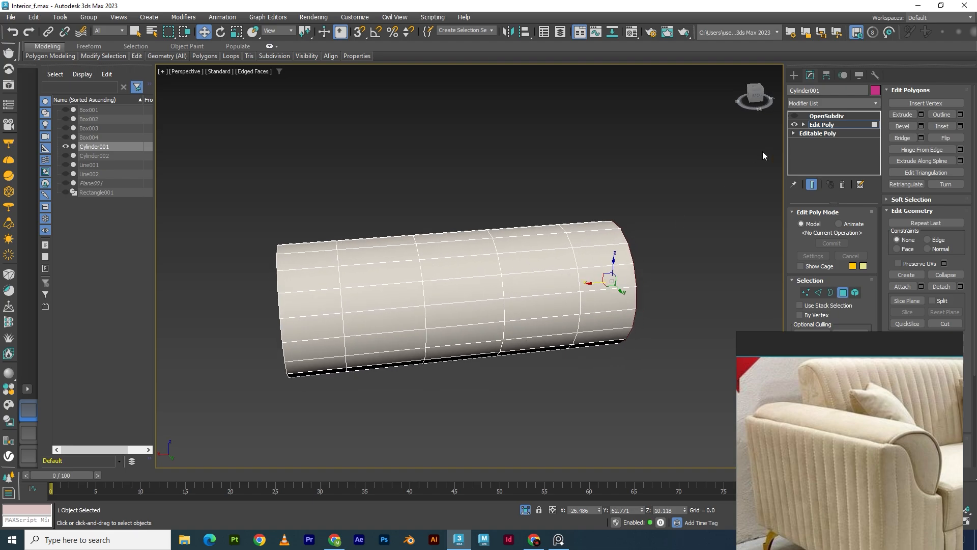
alt+middle_drag(501, 286, 459, 281)
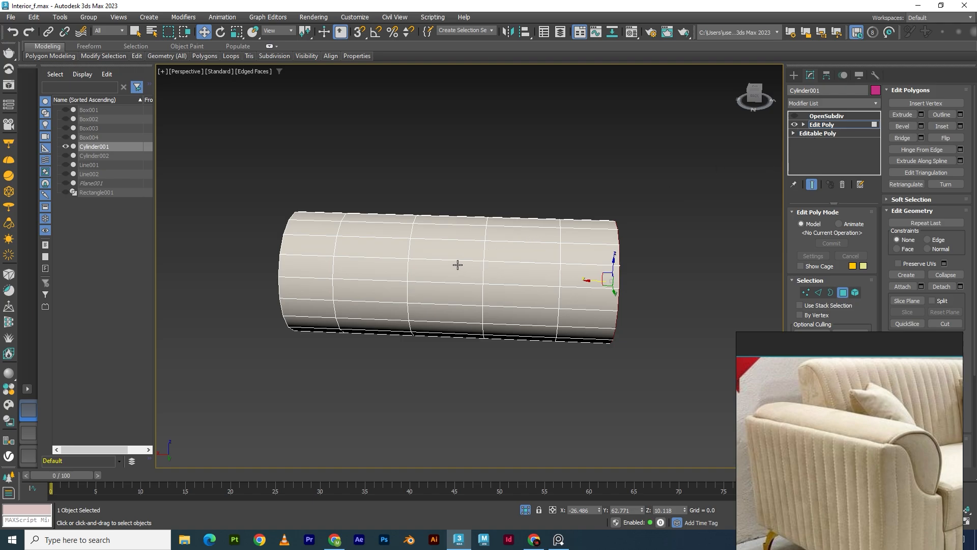
mouse_move(344, 238)
alt+middle_down()
mouse_move(360, 231)
mouse_move(347, 230)
alt+middle_up()
drag(330, 364, 360, 410)
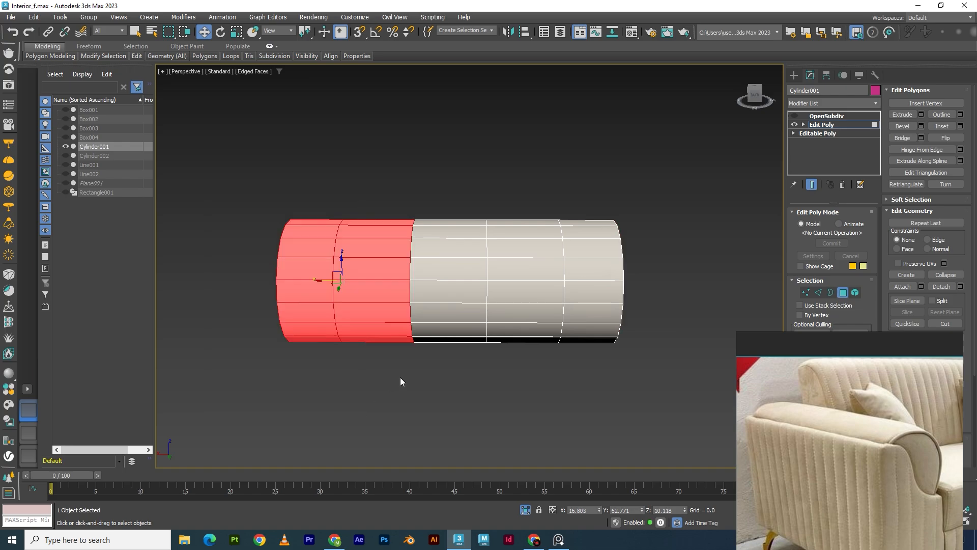
key(Delete)
Move the vertices around the roll's open rear end forward along X to shorten the roll
key(1)
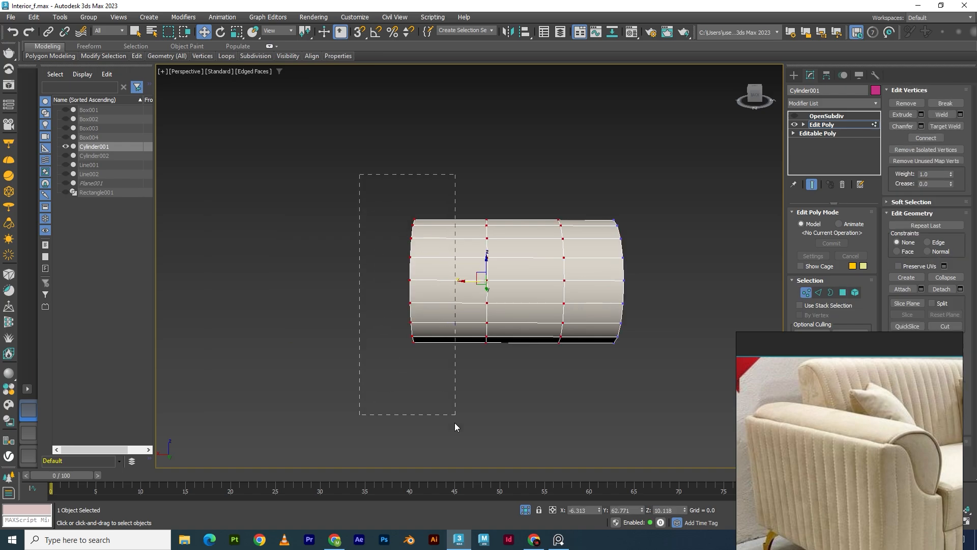
drag(455, 426, 455, 425)
drag(392, 283, 423, 287)
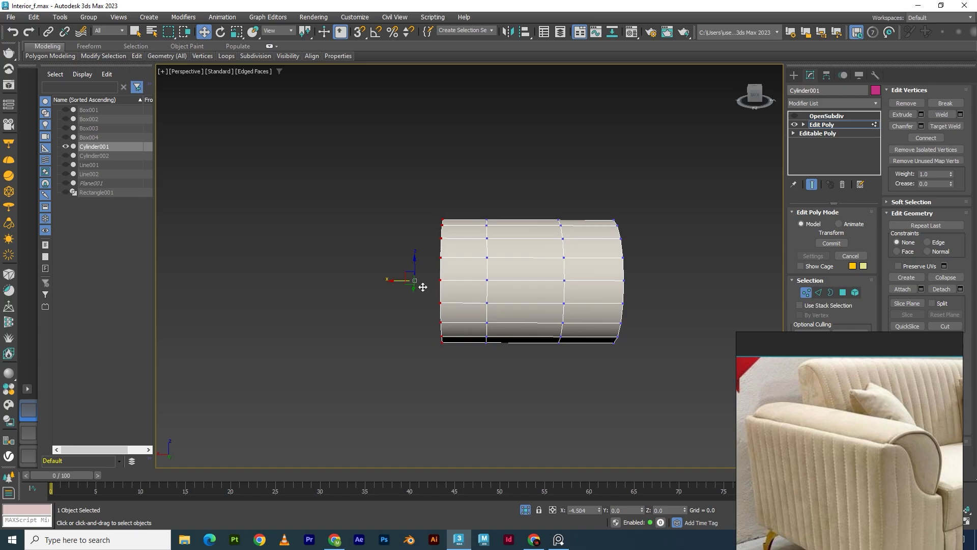
Shift the edge loop nearest the open end forward along X to even out the segments, and enlarge the transform gizmo
key(2)
click(489, 260)
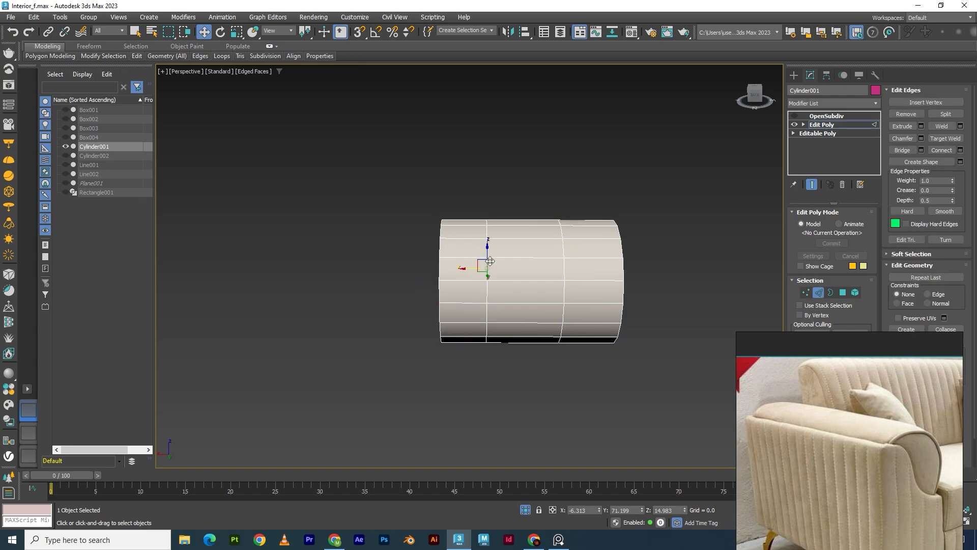
double_click(489, 261)
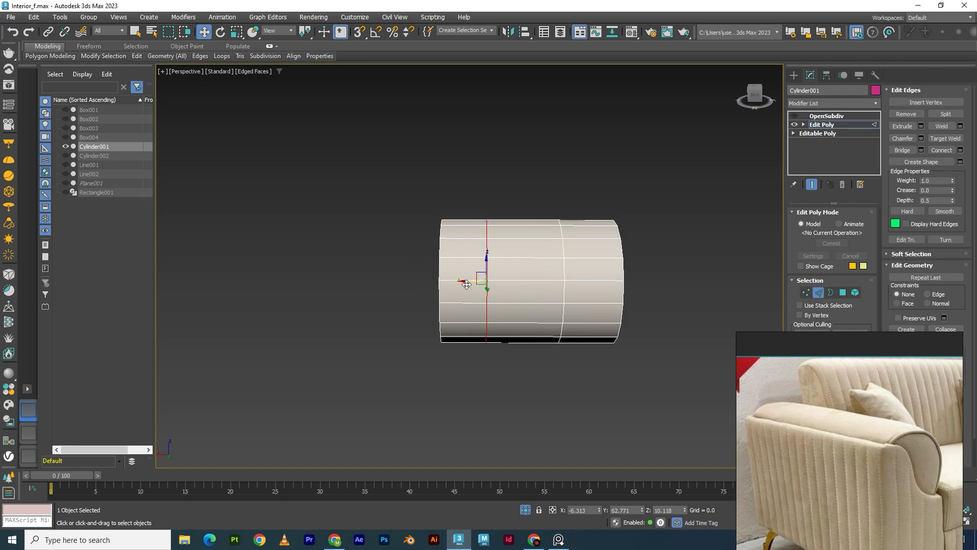
drag(466, 284, 480, 285)
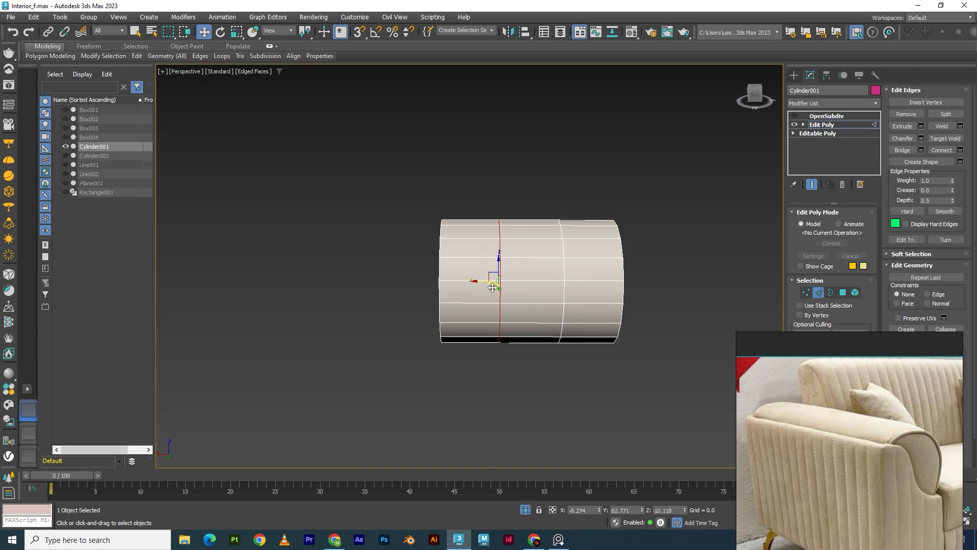
key(minus)
key(minus)
key(equal)
key(equal)
key(equal)
key(equal)
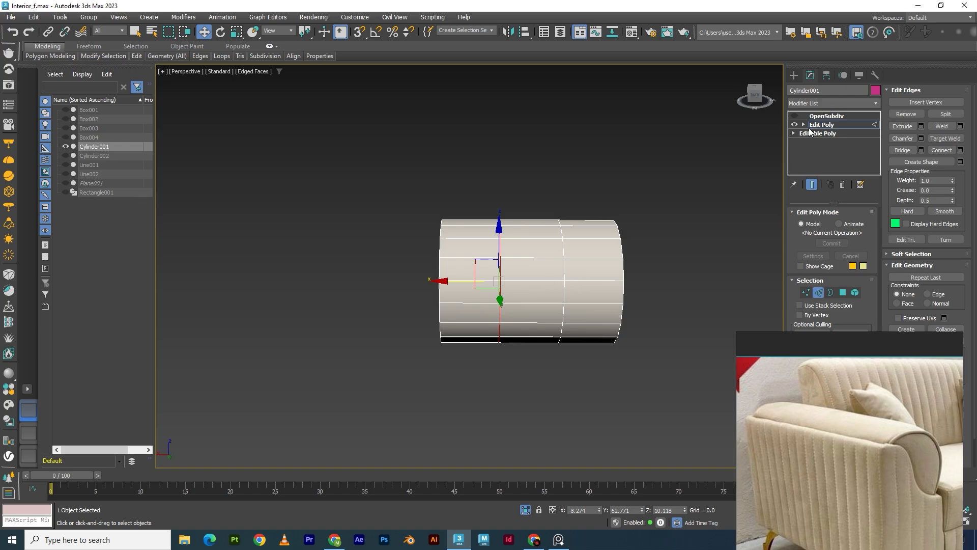
Bevel the roll's front end cap inward with height 0 and outline -0.794, and apply it while continuing the bevel
alt+middle_drag(588, 309, 563, 300)
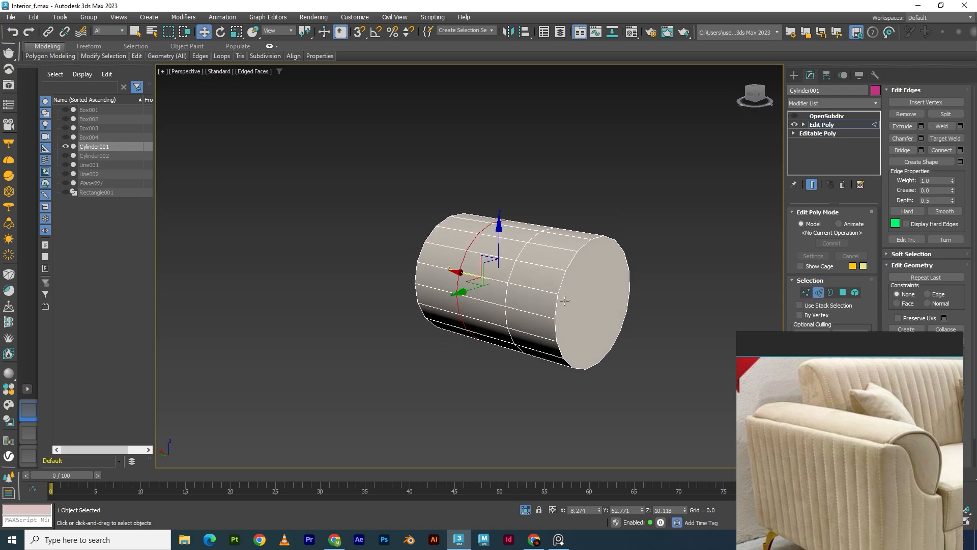
key(4)
click(604, 287)
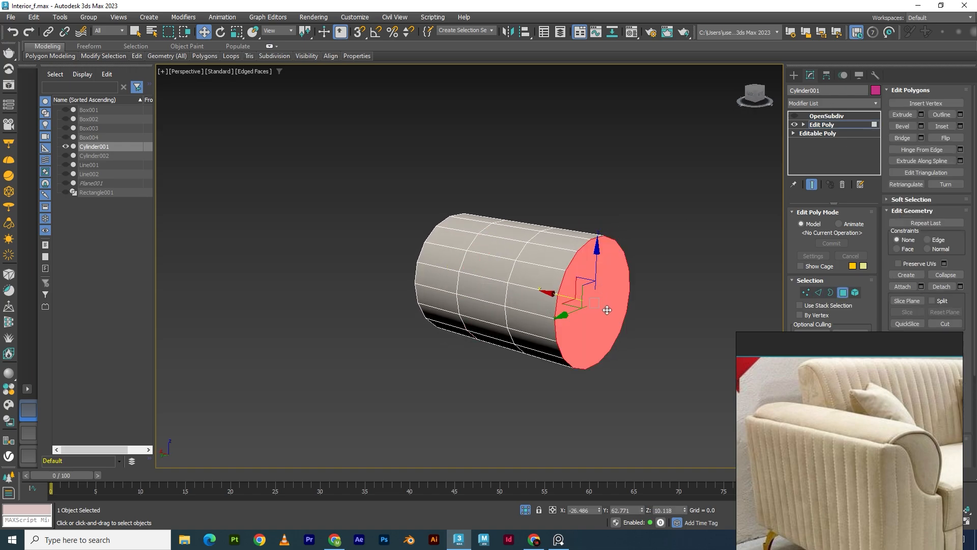
click(921, 126)
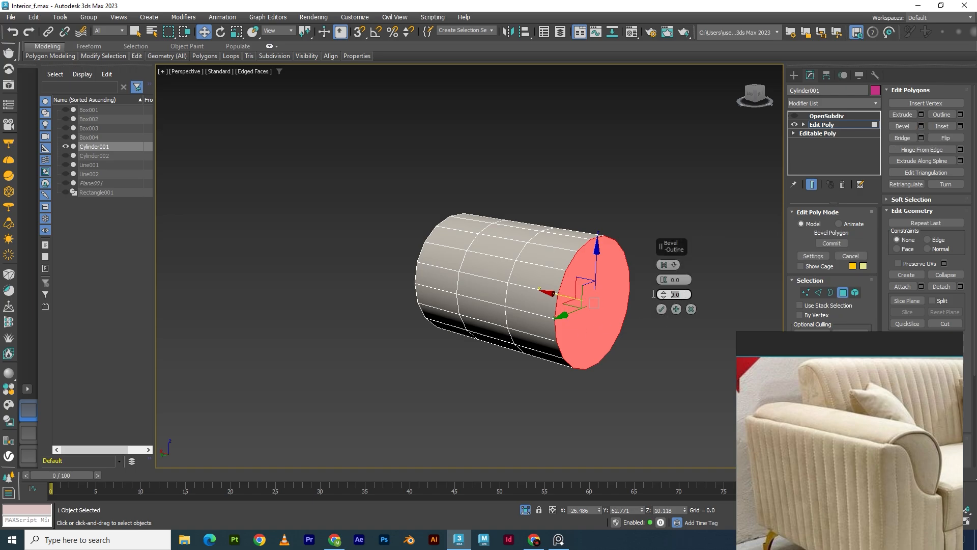
drag(666, 293, 655, 322)
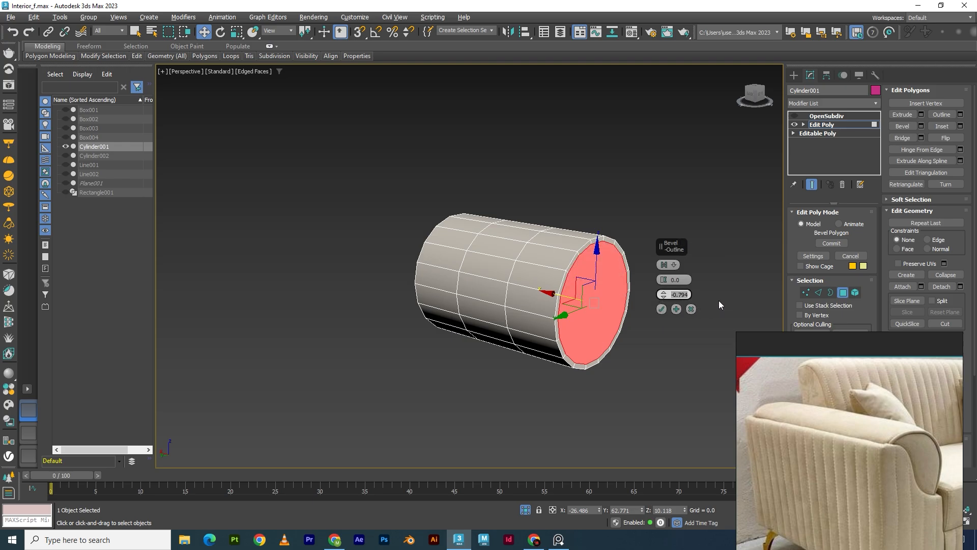
click(677, 308)
Recess the inner cap face with a bevel of outline 0 and height -0.323, and apply it while continuing the bevel
drag(689, 294, 657, 295)
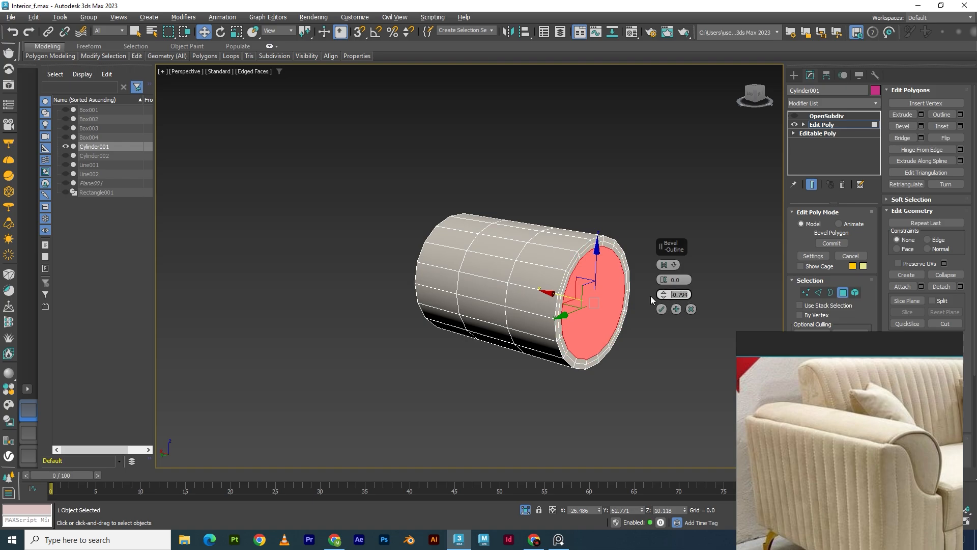
text(0)
key(Return)
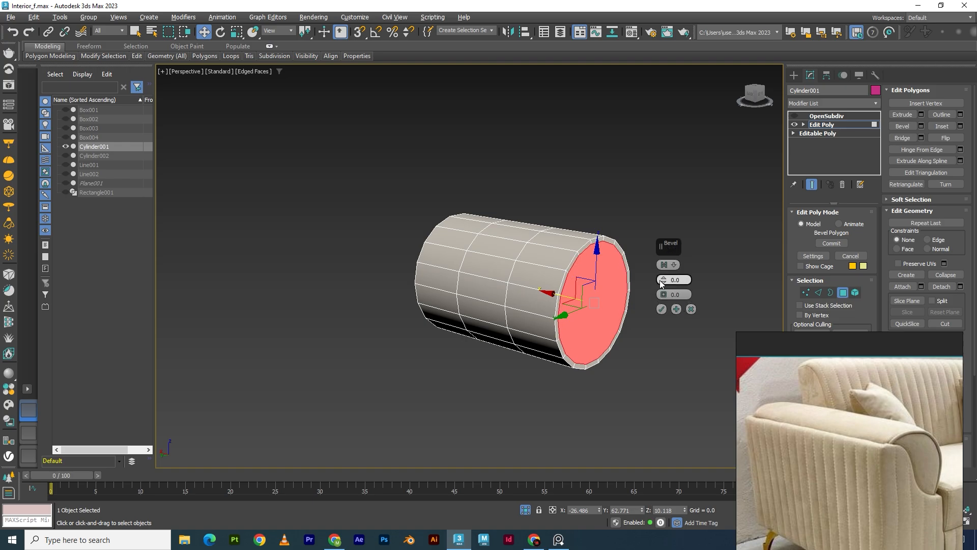
drag(662, 279, 664, 292)
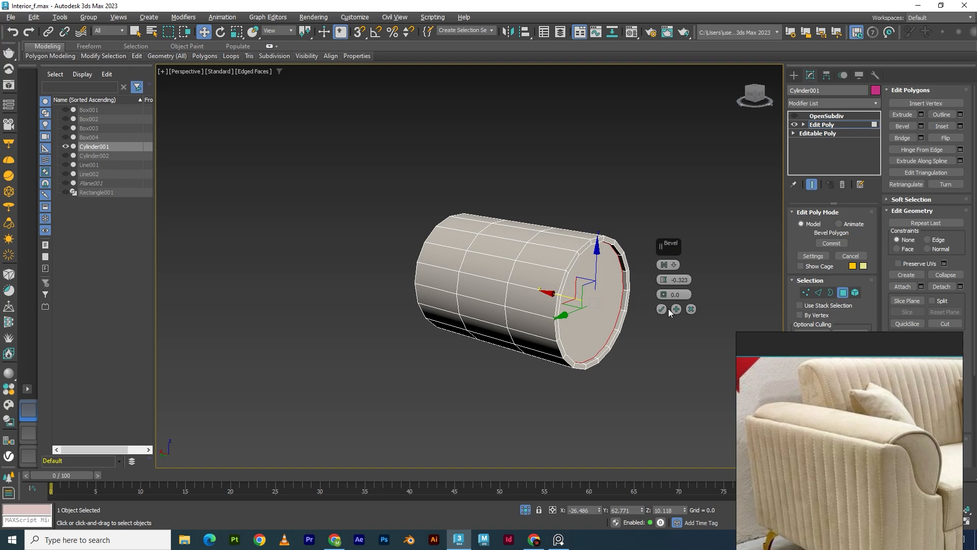
click(676, 309)
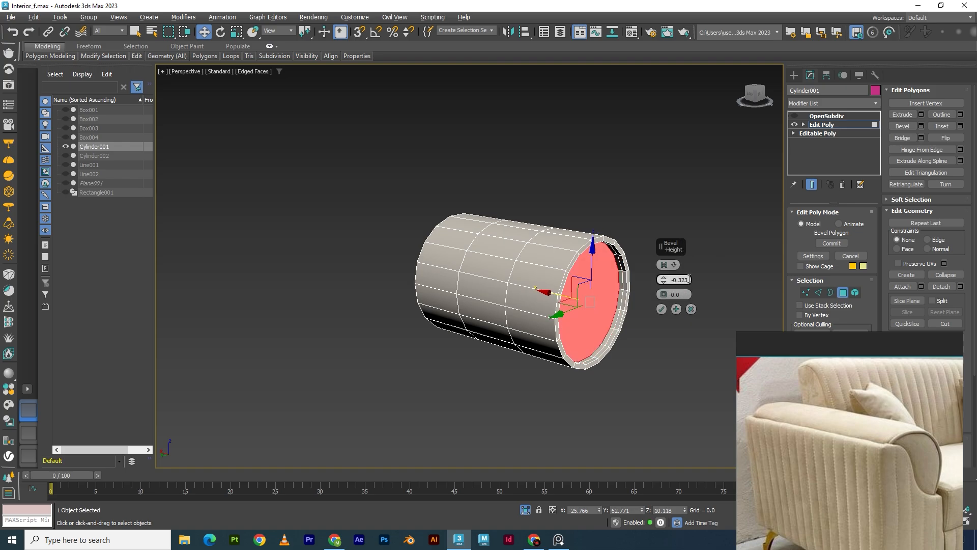
Bevel the recessed cap face outward with outline -0.619 and height 0.175, and confirm the bevel
right_click(662, 280)
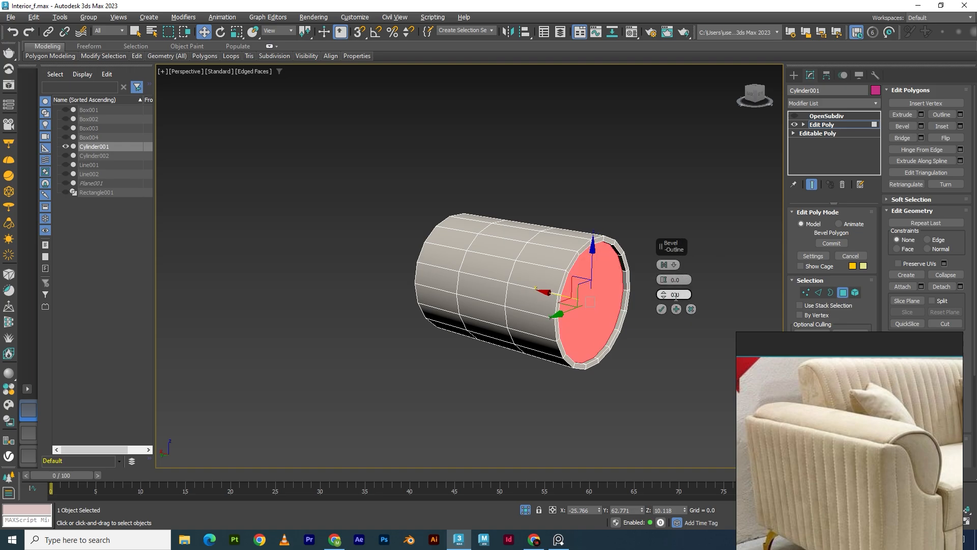
drag(663, 299, 661, 321)
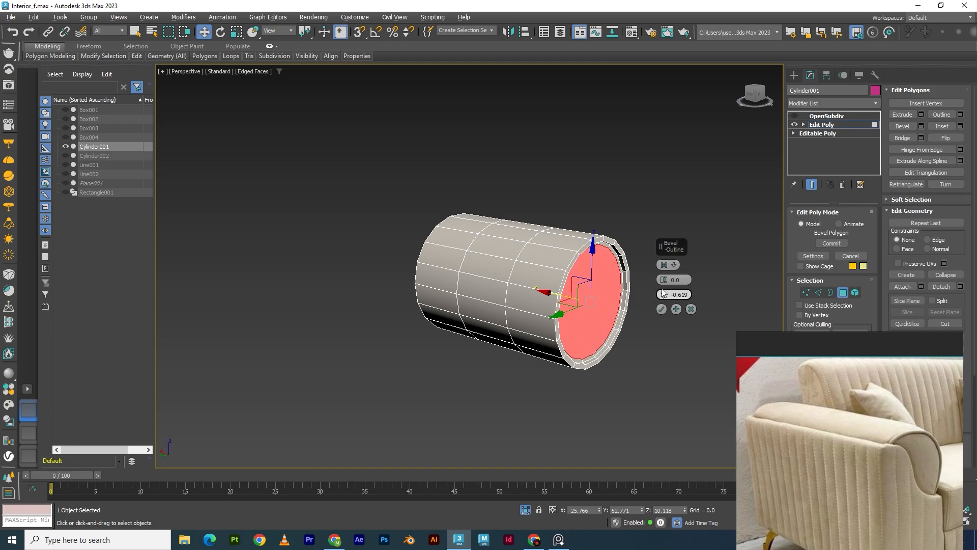
drag(663, 281, 666, 269)
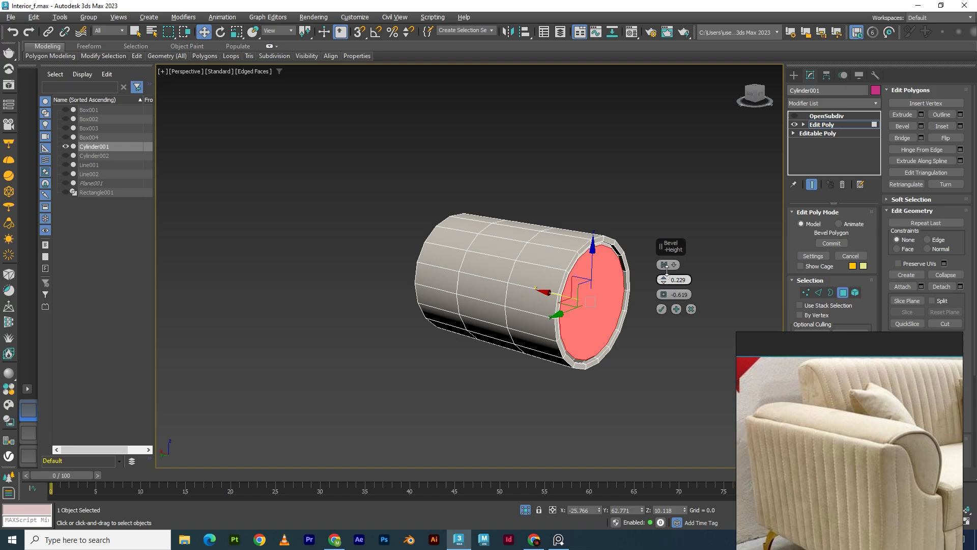
drag(666, 272, 666, 273)
alt+middle_drag(601, 322, 563, 322)
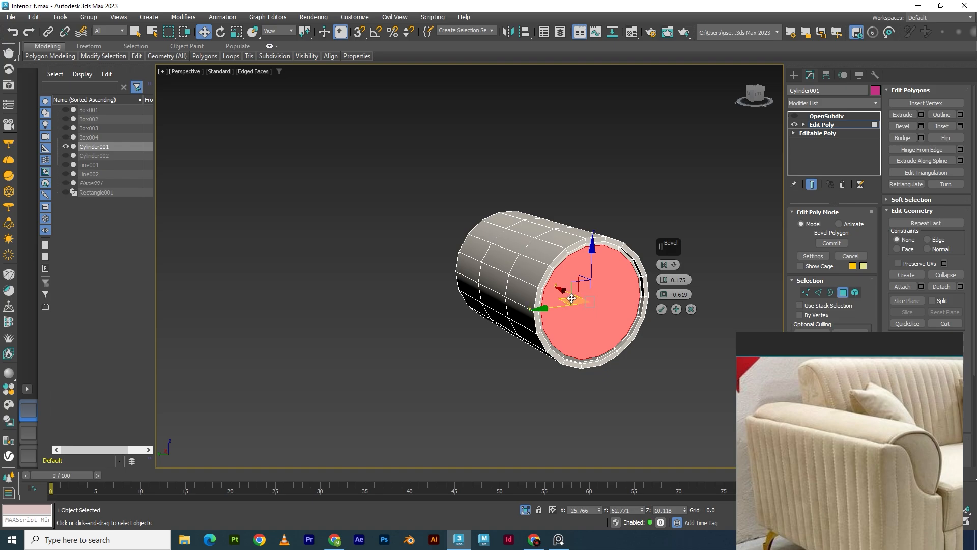
scroll(573, 299, up, 2)
click(661, 310)
Connect opposite vertices of the inner cap face with horizontal edges across the middle and one row below it
alt+middle_drag(593, 305, 499, 272)
key(1)
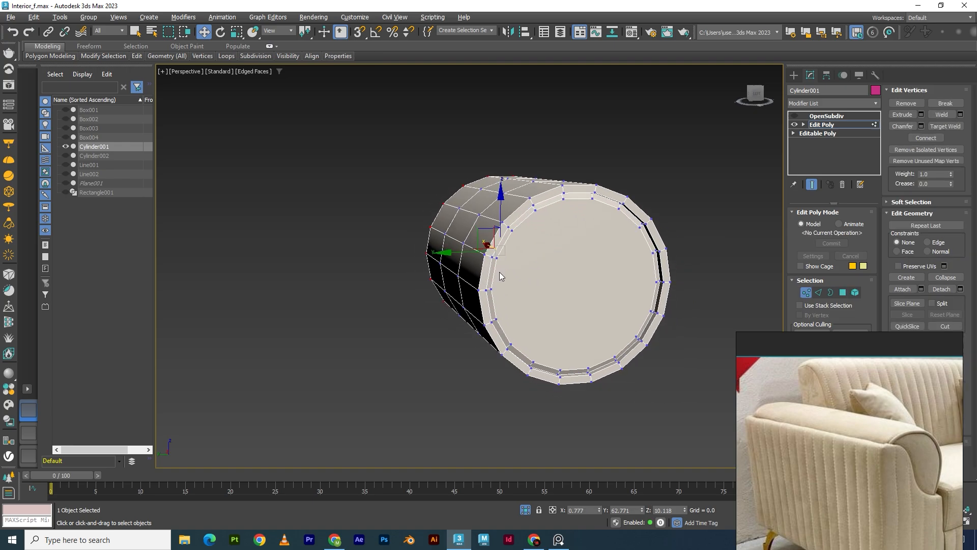
alt+middle_drag(583, 302, 626, 296)
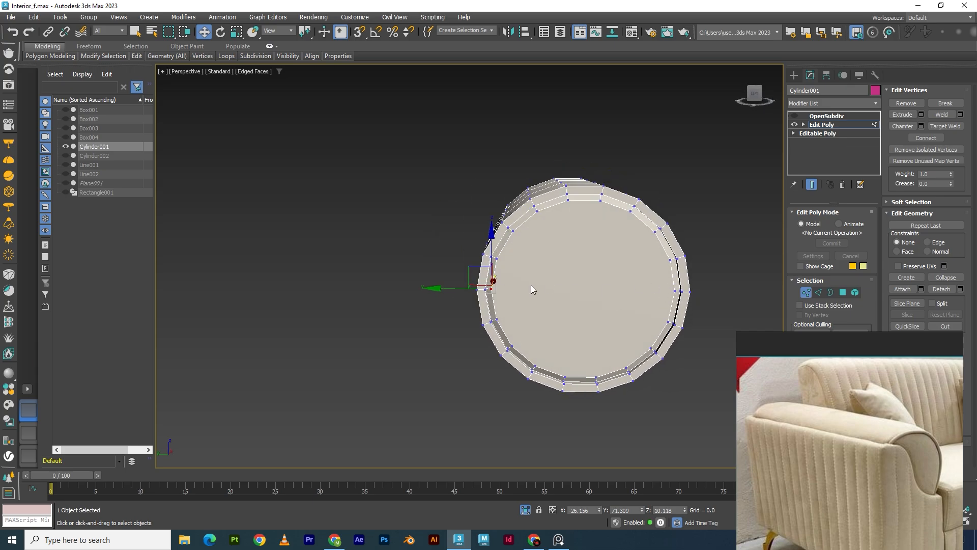
ctrl+click(675, 291)
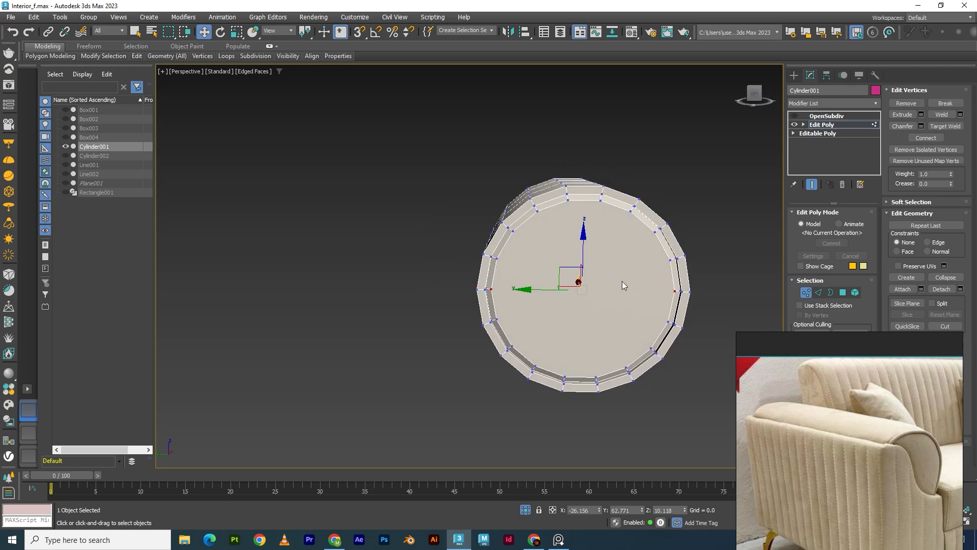
right_click(619, 279)
click(601, 313)
click(496, 319)
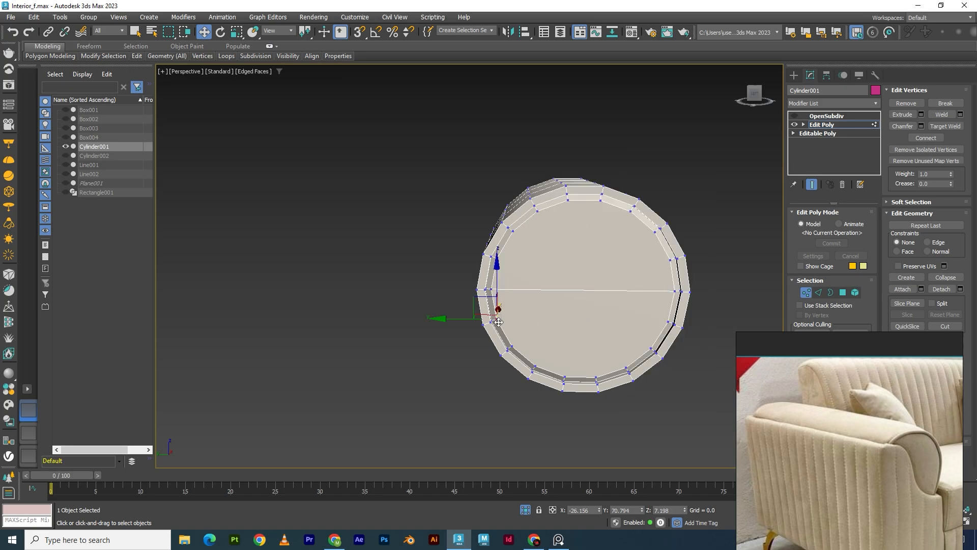
ctrl+click(667, 322)
right_click(654, 322)
click(629, 350)
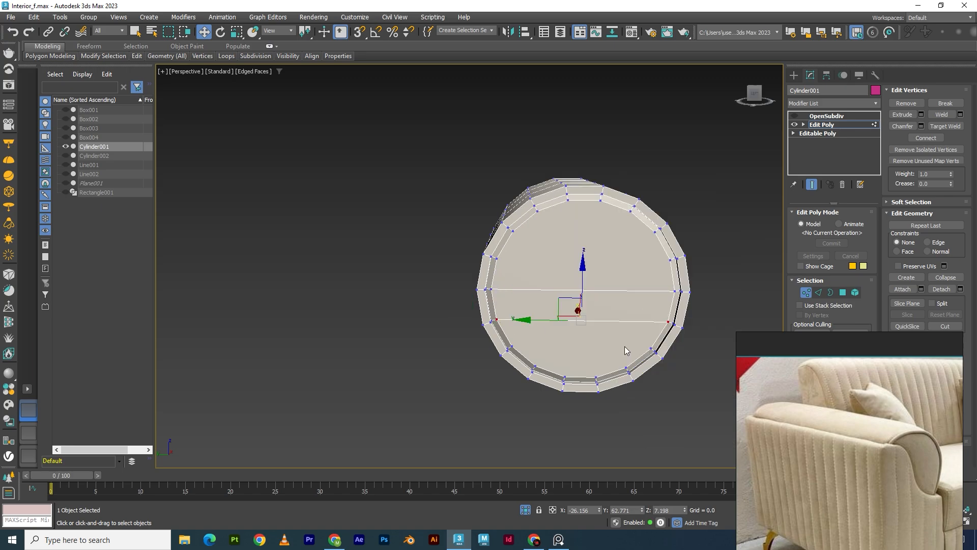
Connect opposite vertices of the inner cap two rows below the middle and one row above it
click(516, 346)
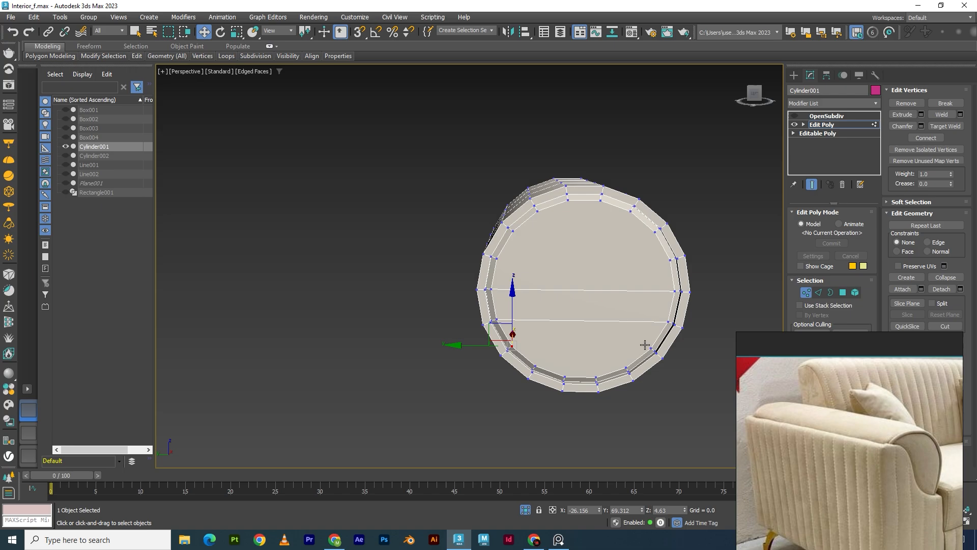
ctrl+click(651, 348)
right_click(624, 322)
click(598, 350)
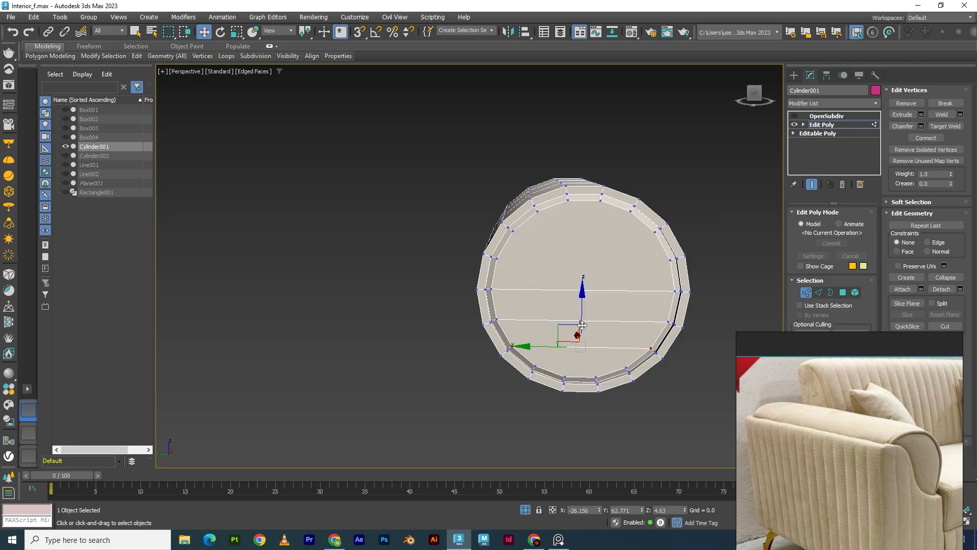
click(499, 259)
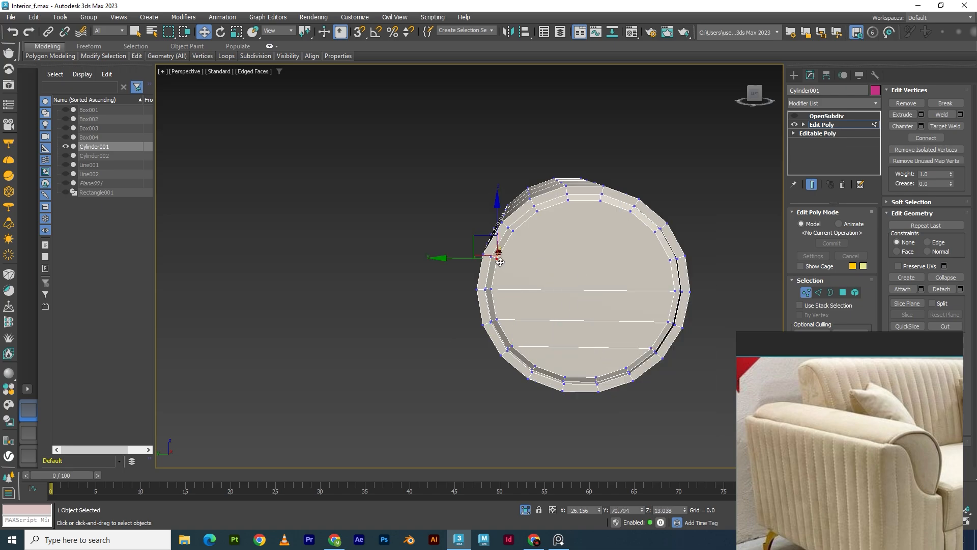
ctrl+click(664, 261)
right_click(611, 260)
click(587, 293)
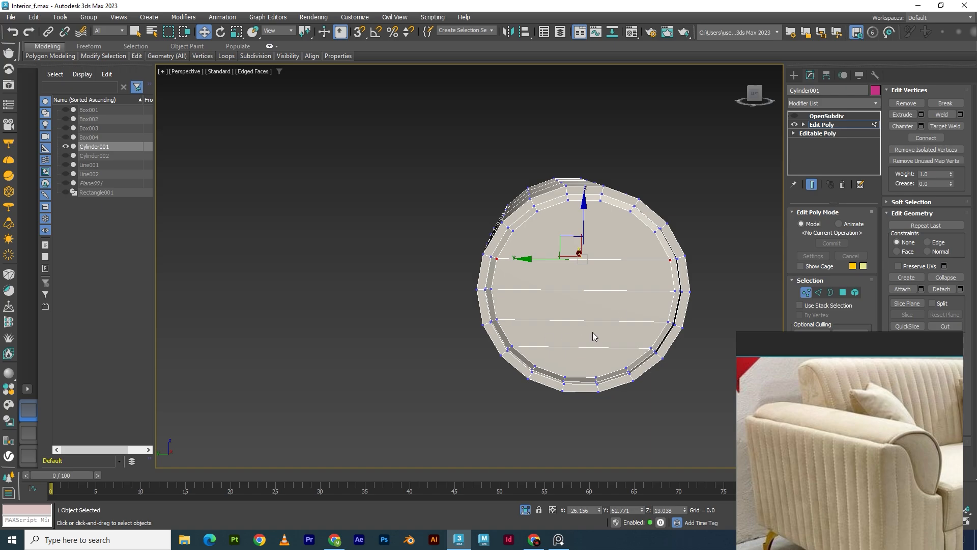
right_click(566, 213)
click(552, 120)
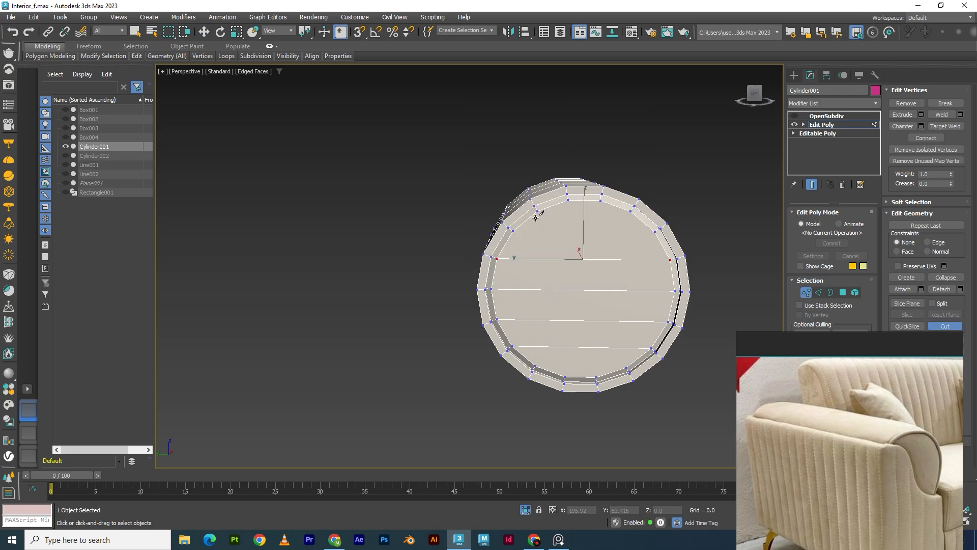
click(537, 211)
right_click(540, 348)
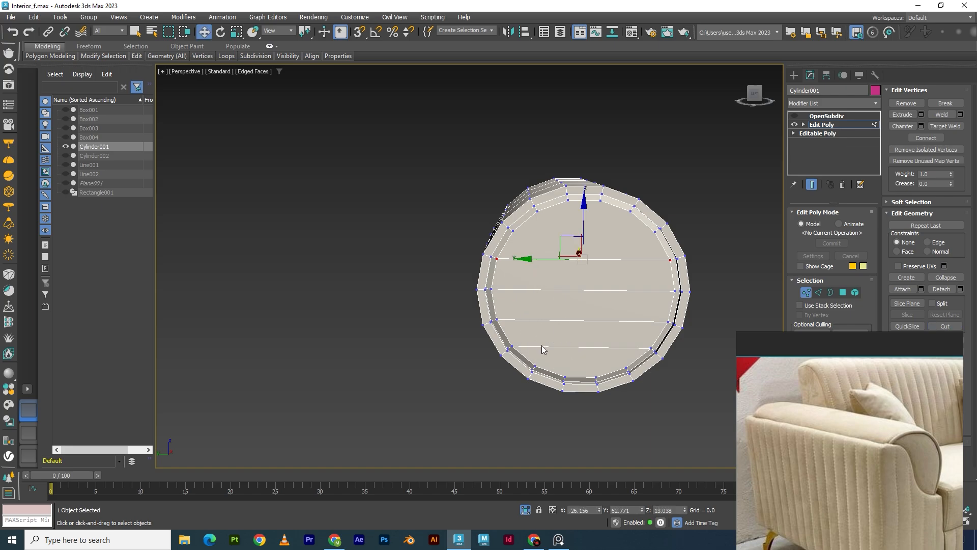
Remove the lowest horizontal edge across the inner cap
key(2)
click(547, 346)
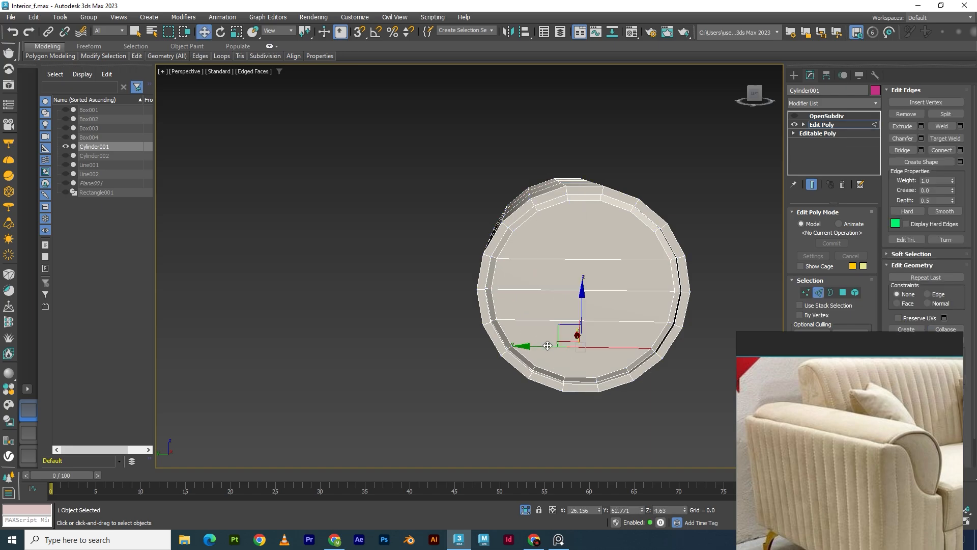
key(BackSpace)
Connect opposite inner cap vertices two rows above the middle and again two rows below it
key(1)
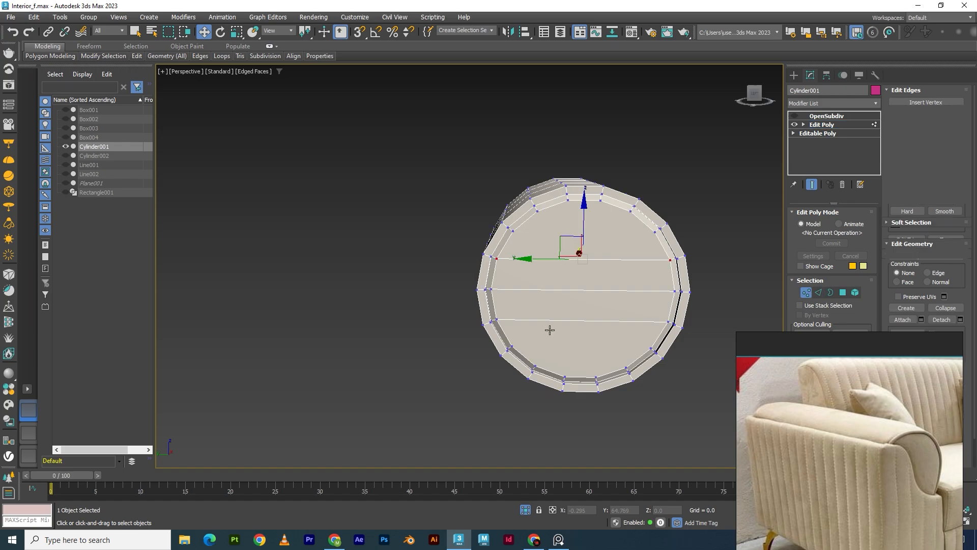
click(514, 230)
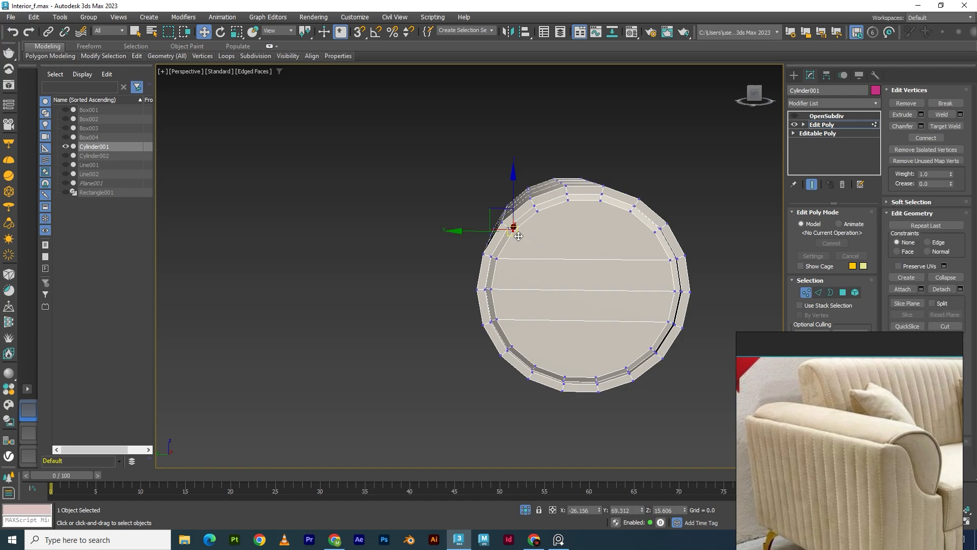
click(566, 252)
click(521, 233)
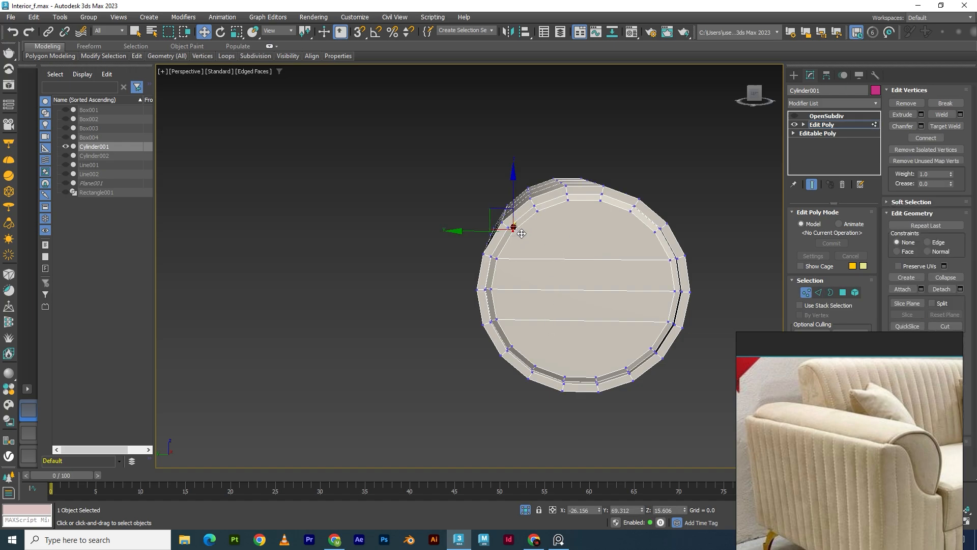
ctrl+click(654, 233)
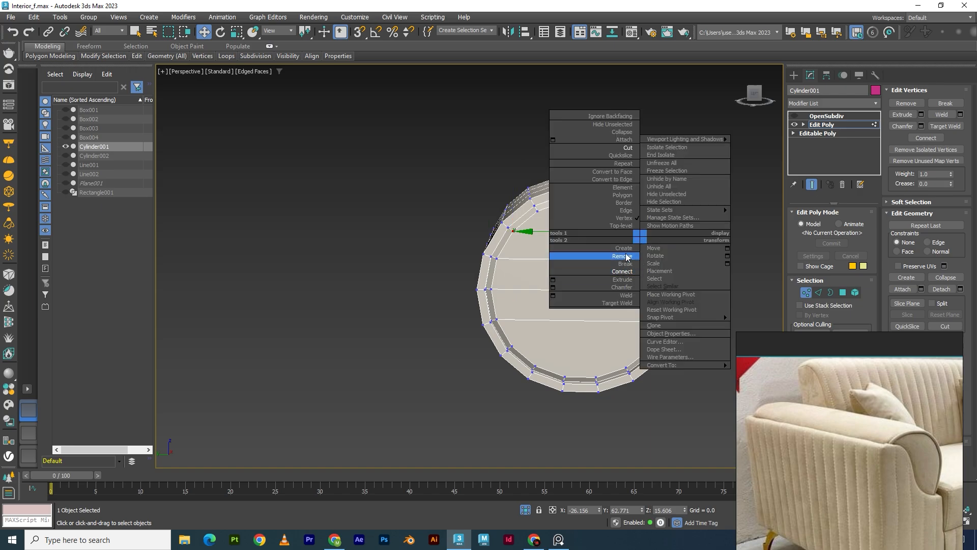
click(622, 272)
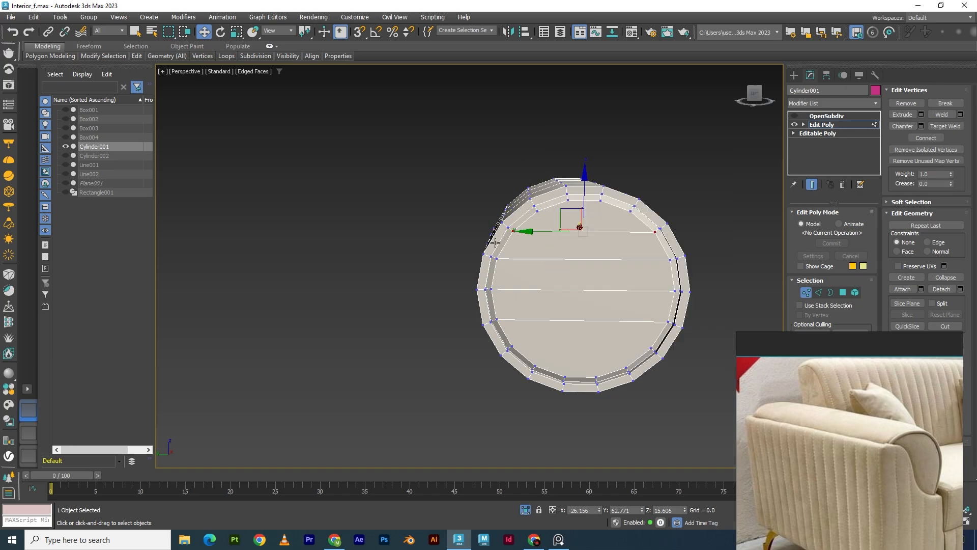
click(513, 350)
ctrl+click(650, 350)
right_click(605, 321)
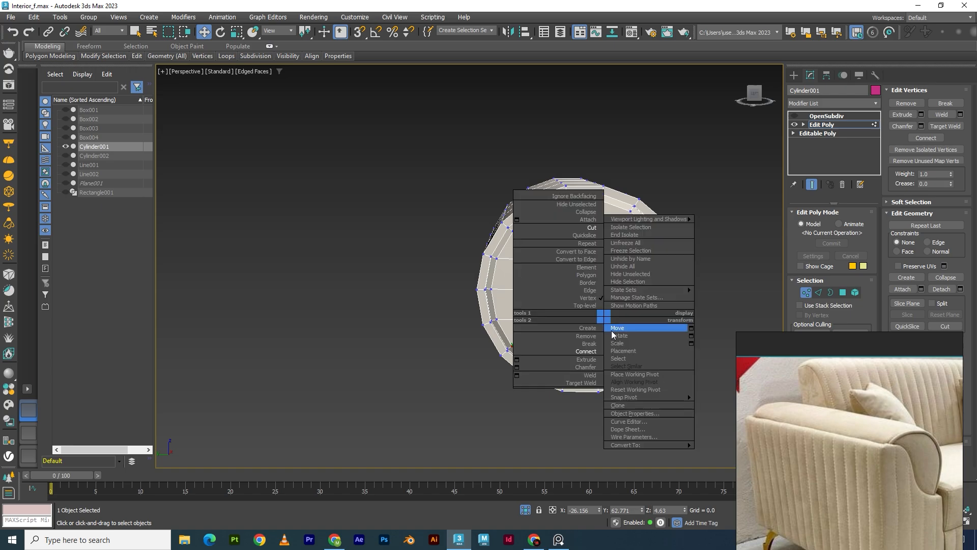
click(613, 329)
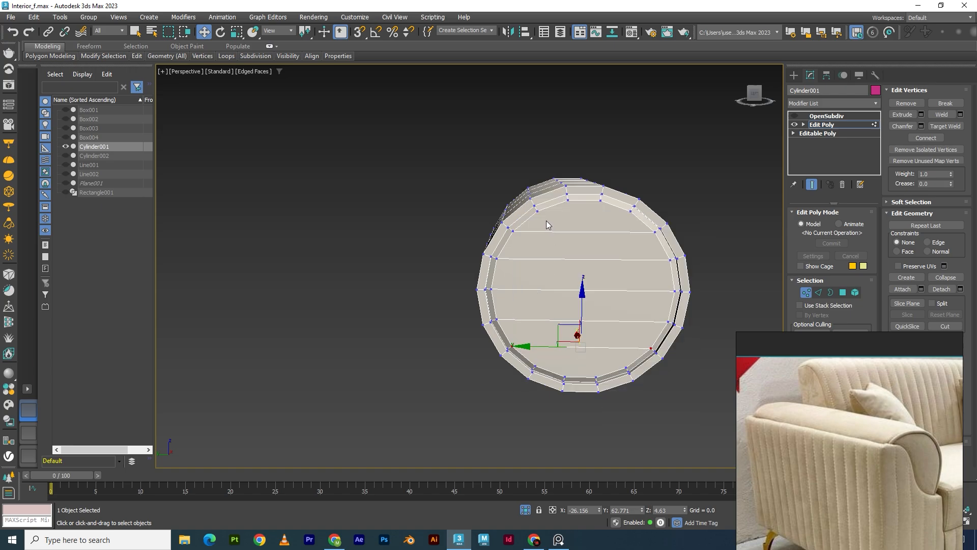
Cut two vertical edges through the centre of the inner cap, joining the paired top and bottom vertices
right_click(554, 210)
click(529, 123)
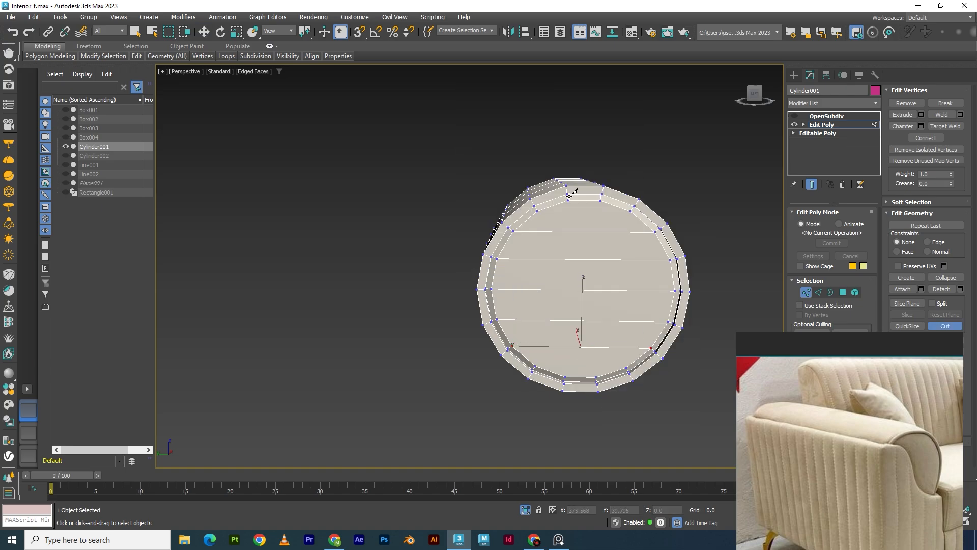
click(568, 199)
click(566, 374)
right_click(566, 374)
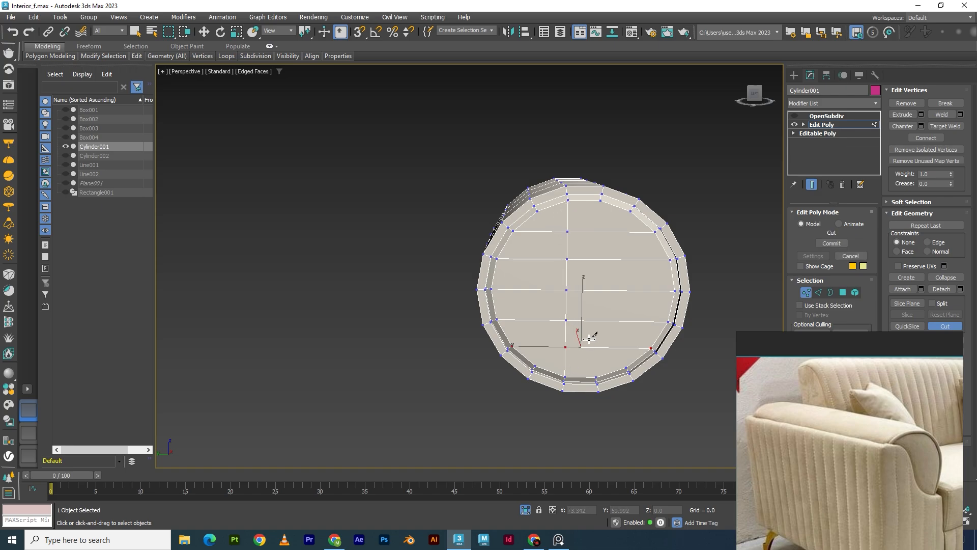
click(601, 201)
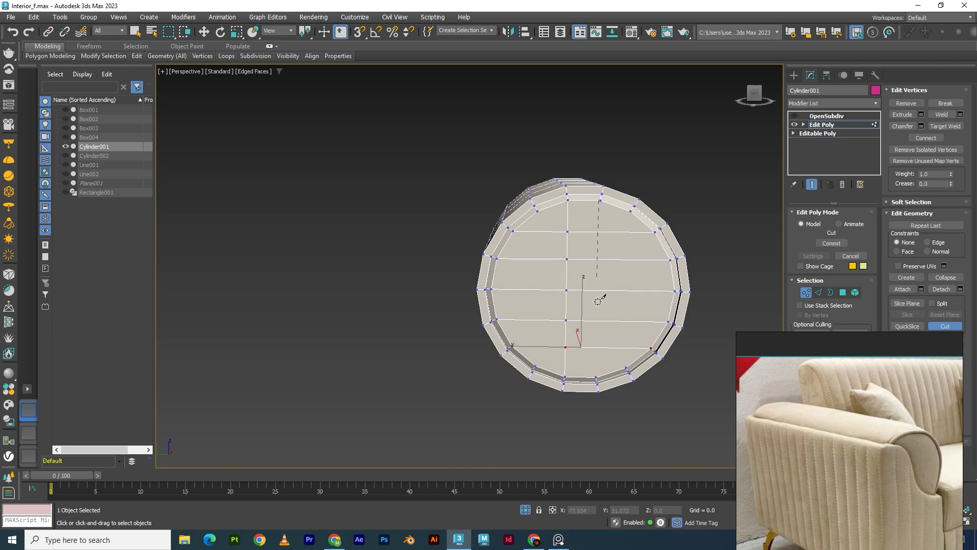
click(597, 376)
right_click(596, 375)
key(w)
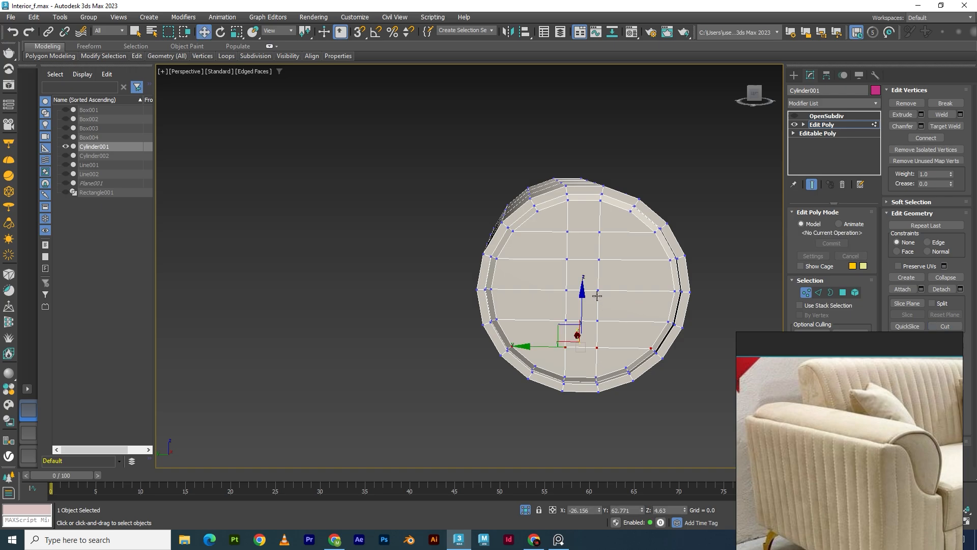
Cut two more vertical edges on the outer sides of the centre pair to complete the cap's grid
mouse_move(564, 278)
alt+middle_down()
mouse_move(591, 261)
mouse_move(575, 275)
alt+middle_up()
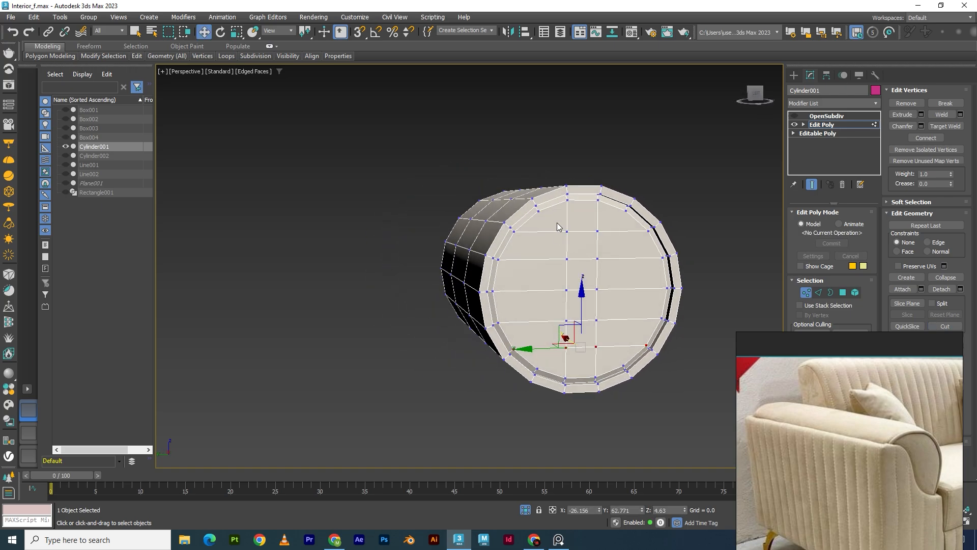
right_click(558, 210)
click(528, 123)
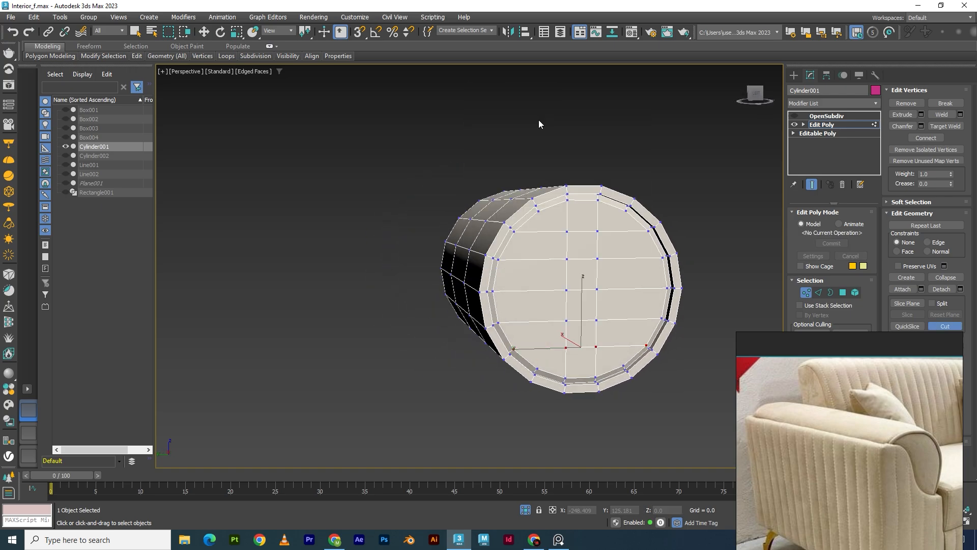
click(538, 210)
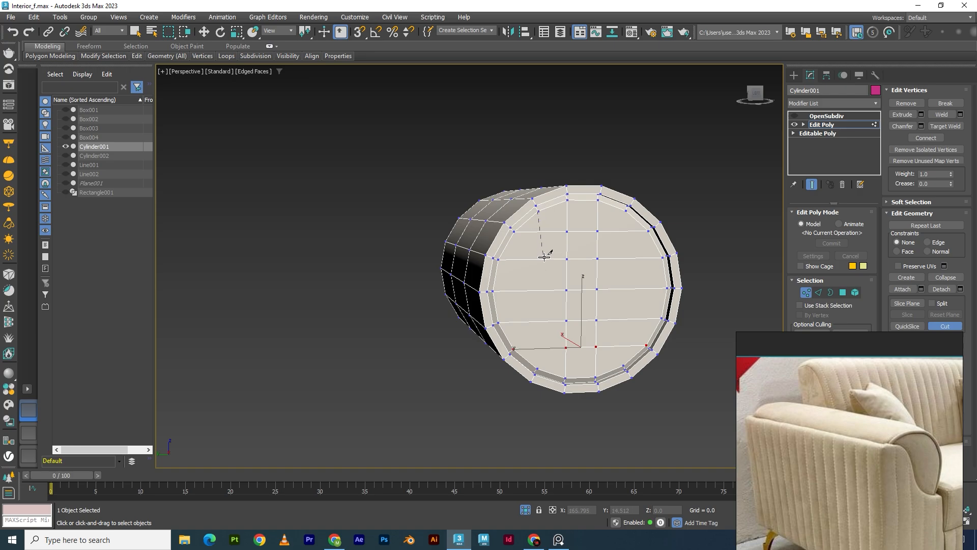
click(537, 367)
right_click(537, 367)
click(625, 206)
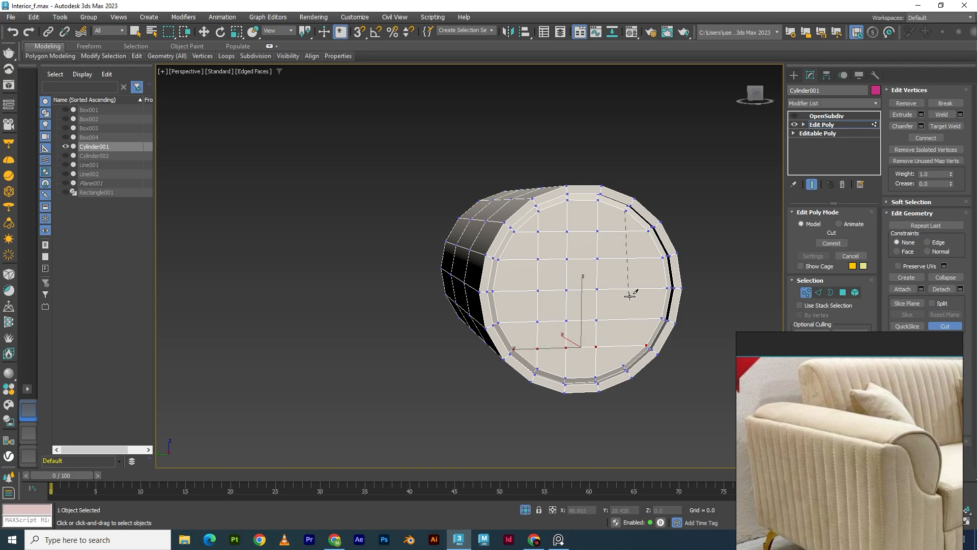
click(625, 364)
right_click(624, 365)
right_click(639, 327)
Connect the ring of horizontal edges along the cap's left side to add a vertical edge column there
mouse_move(531, 288)
alt+middle_down()
mouse_move(517, 295)
mouse_move(525, 296)
alt+middle_up()
scroll(529, 261, up, 2)
alt+middle_drag(530, 261, 568, 280)
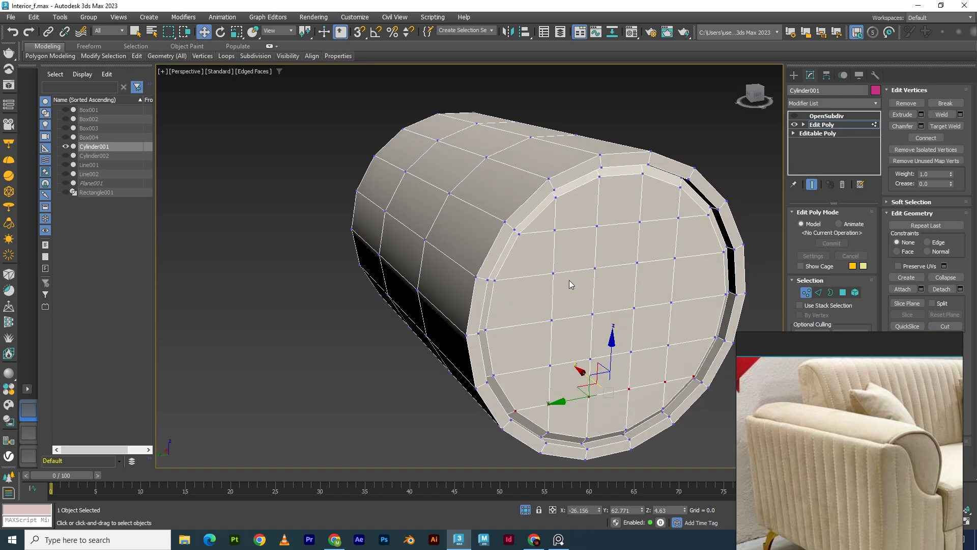
key(2)
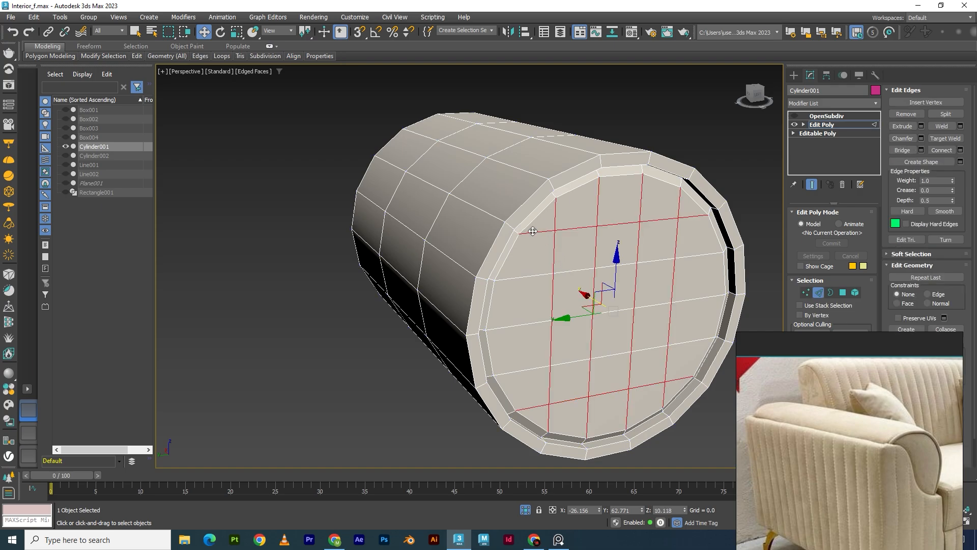
click(544, 257)
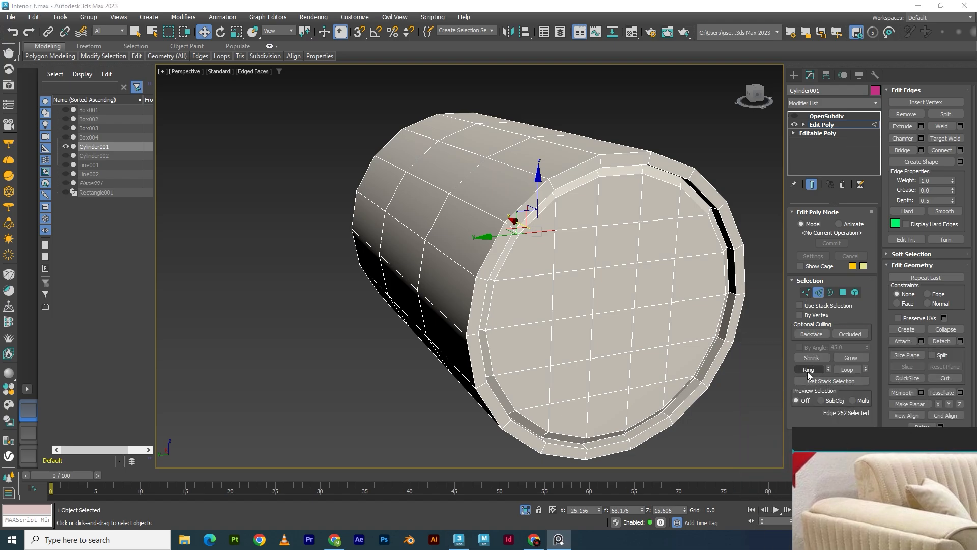
click(808, 370)
right_click(501, 252)
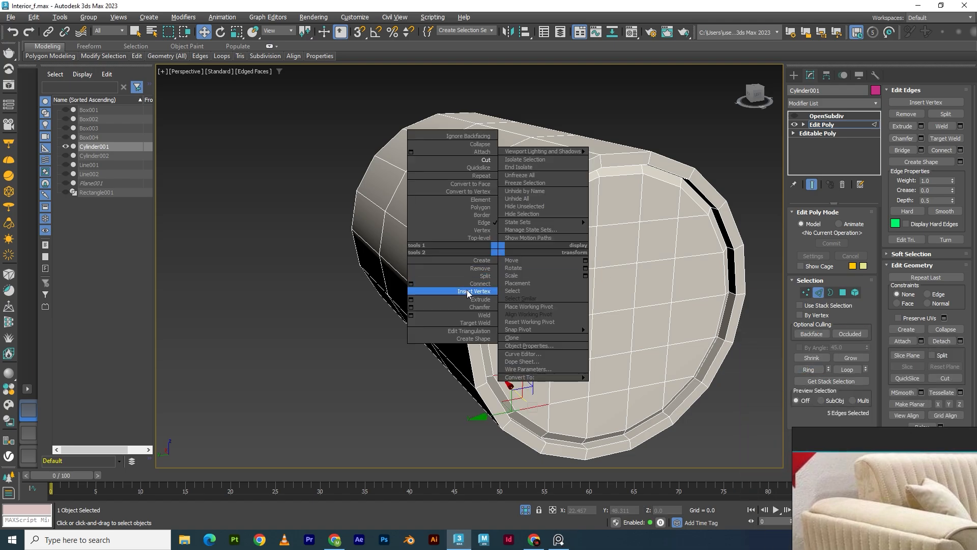
click(454, 286)
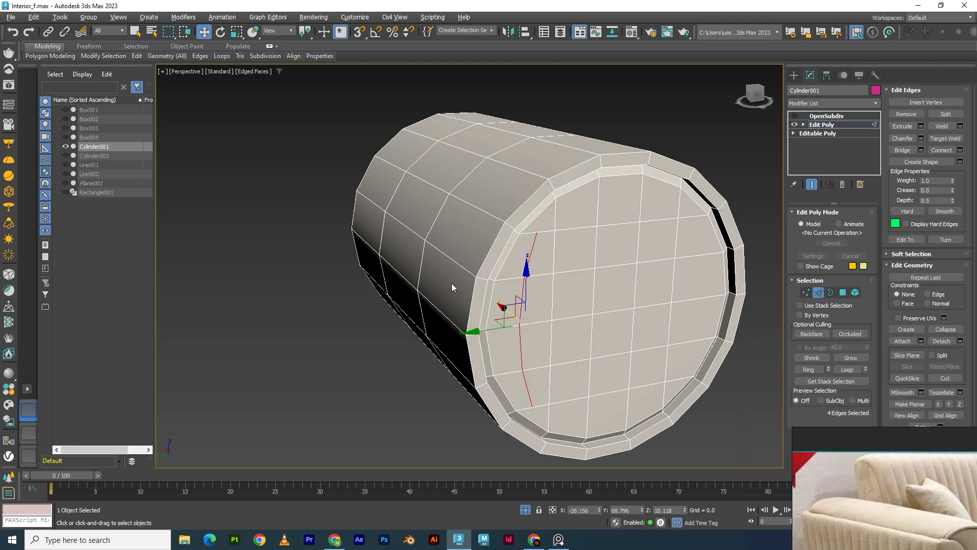
Connect the matching ring of horizontal edges on the cap's right side to add a vertical column there
click(688, 227)
click(680, 214)
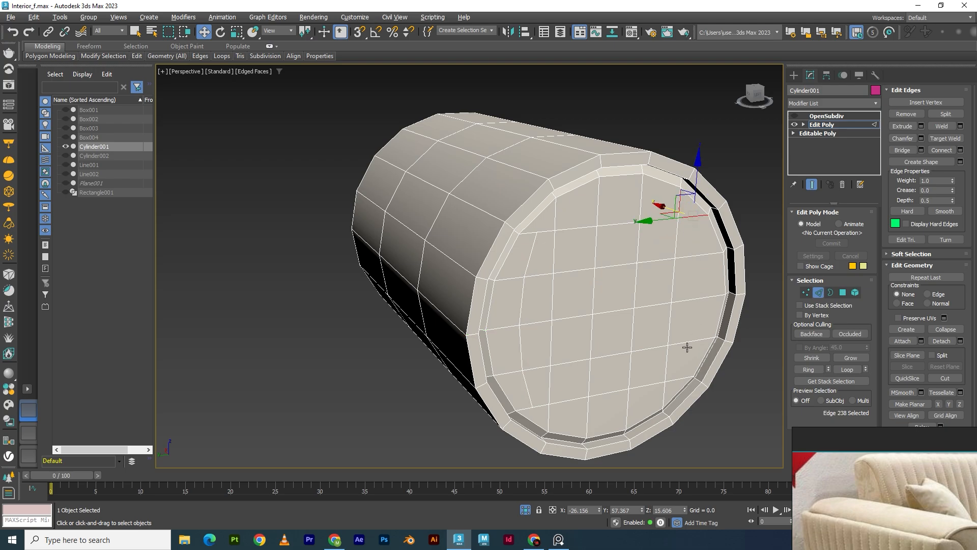
click(802, 369)
right_click(712, 284)
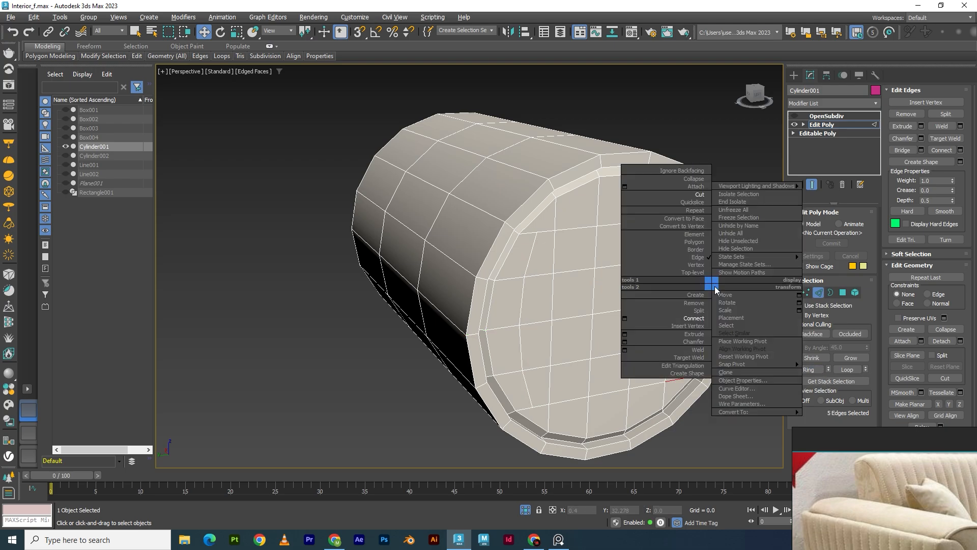
click(685, 318)
alt+middle_drag(666, 316, 583, 270)
Scale the four corner vertices of the cap's inner grid inward toward its centre
key(1)
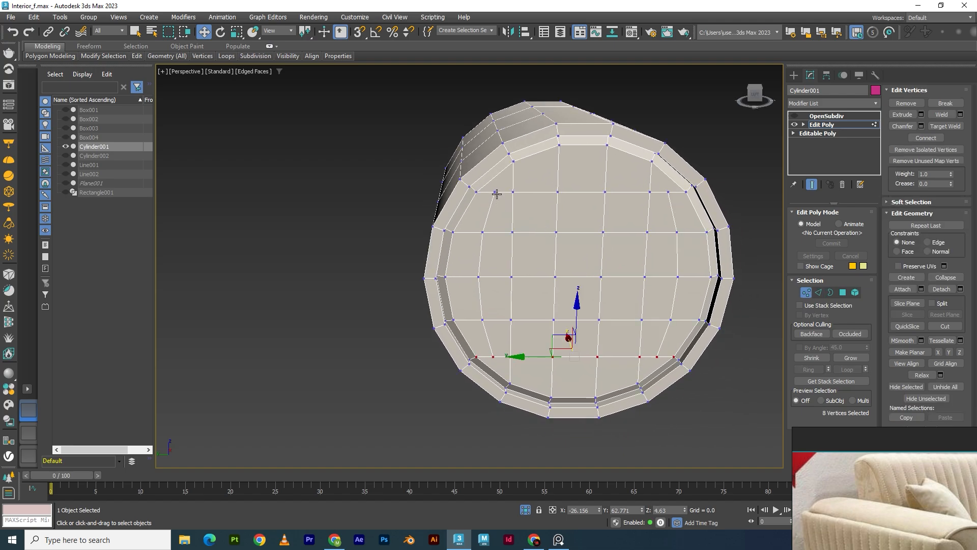
click(496, 192)
ctrl+click(668, 192)
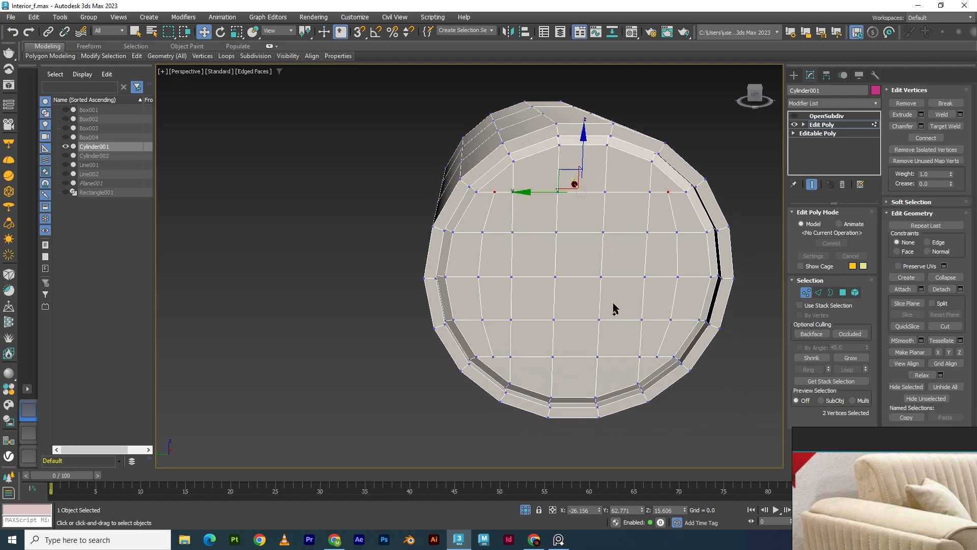
ctrl+click(493, 357)
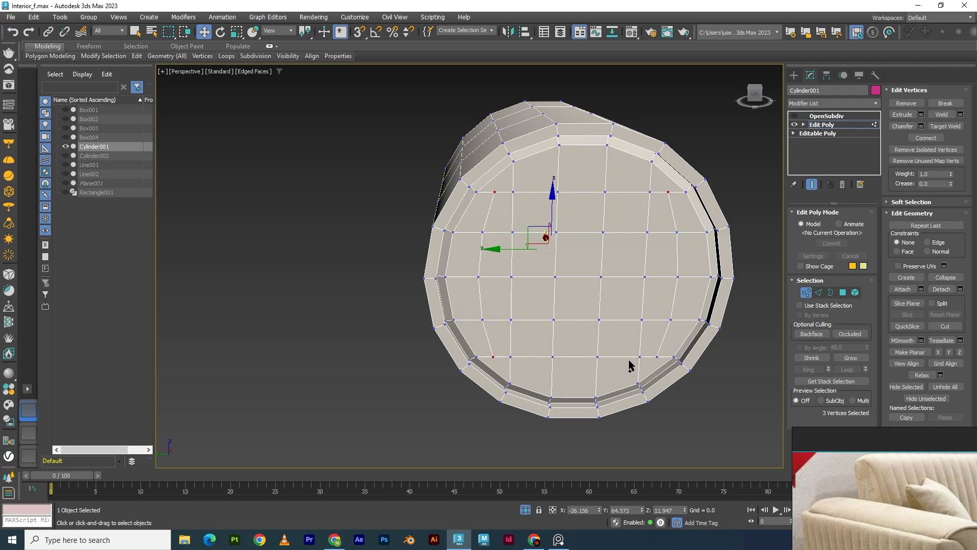
ctrl+click(655, 357)
key(r)
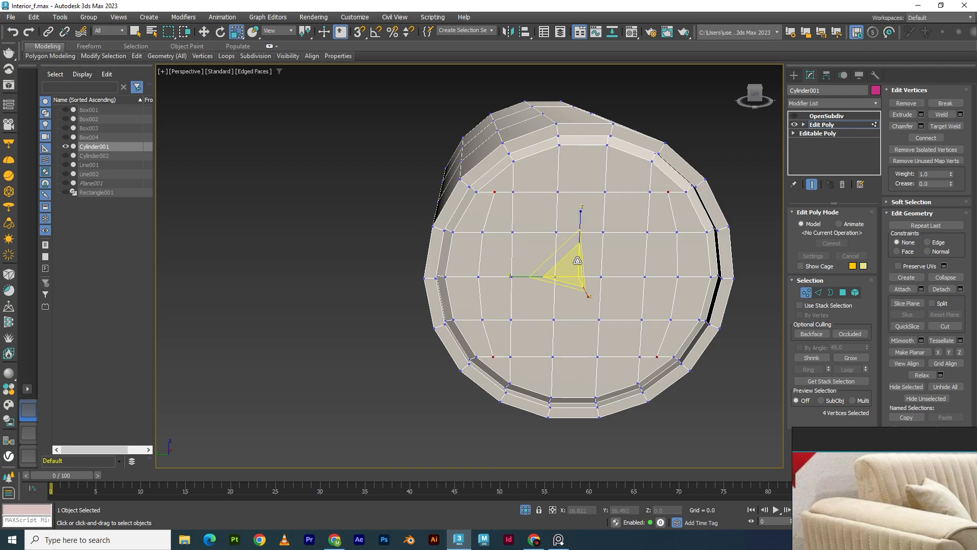
drag(573, 262, 576, 266)
key(w)
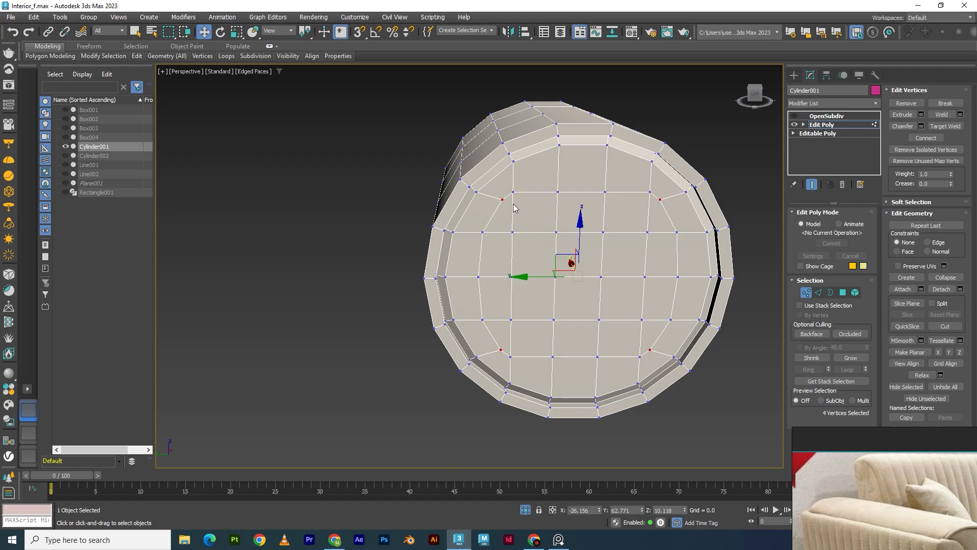
Shift the vertical edge columns just inside the grid's left and right corners inward toward the centre
key(2)
click(513, 204)
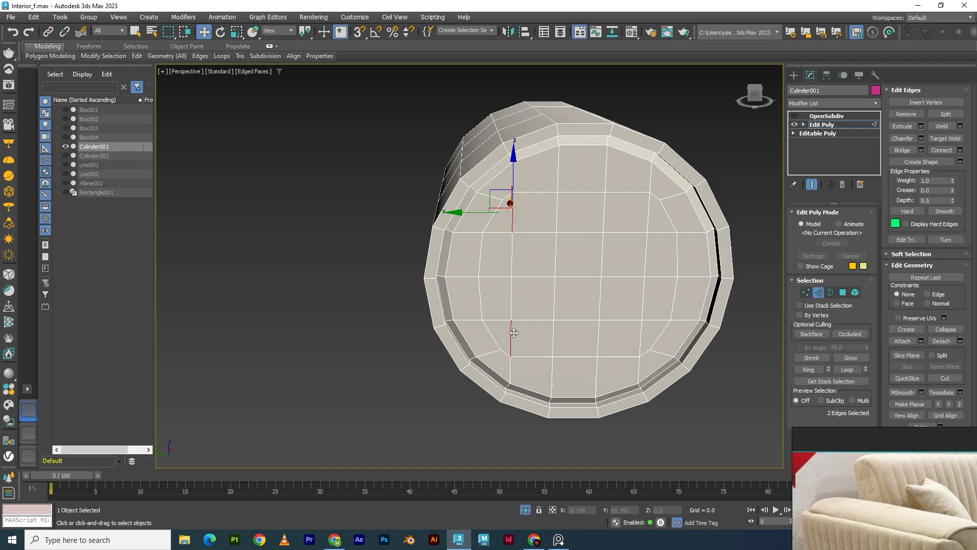
shift+click(511, 332)
drag(479, 276, 493, 281)
click(645, 219)
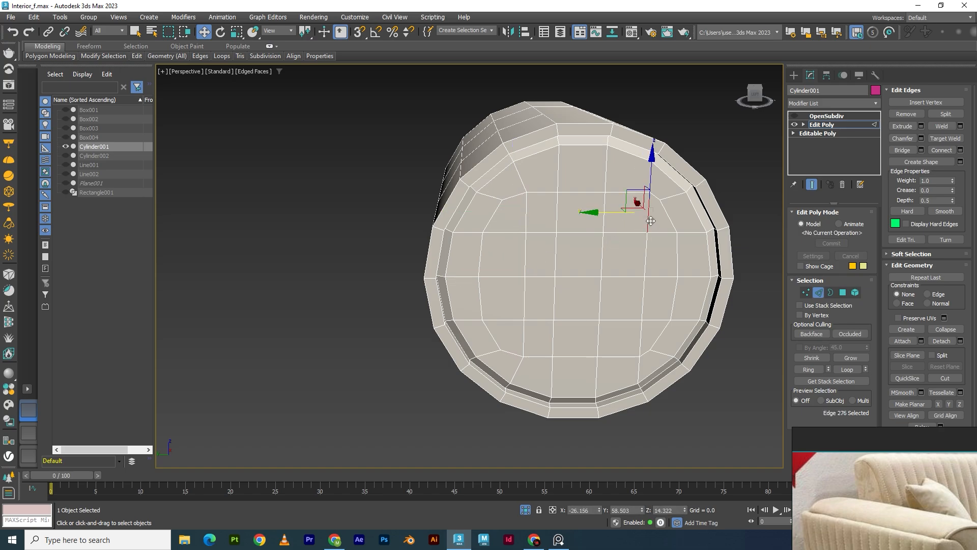
shift+click(637, 327)
drag(606, 277, 562, 287)
alt+middle_drag(563, 287, 560, 276)
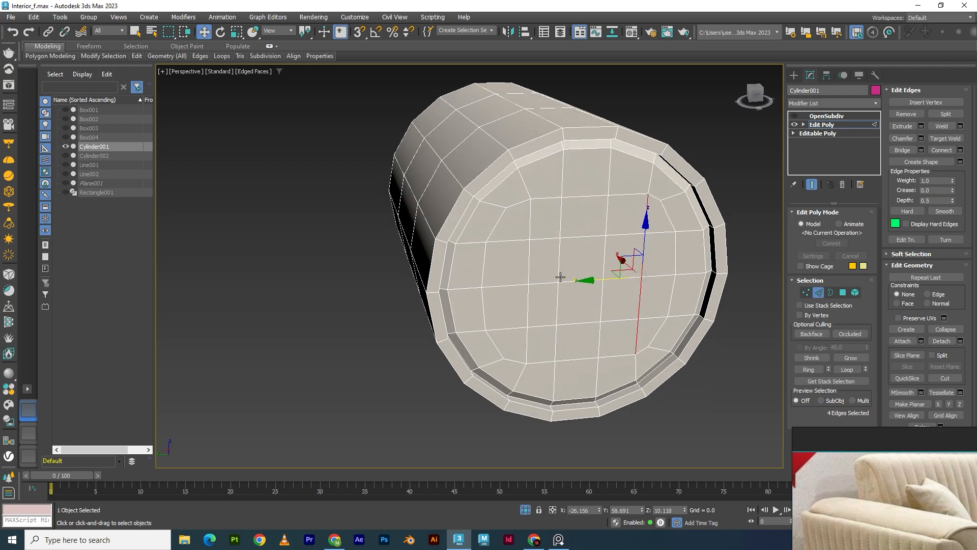
Select the two upper-left polygons and the bottom row of polygons in the cap's inner grid
key(4)
click(519, 233)
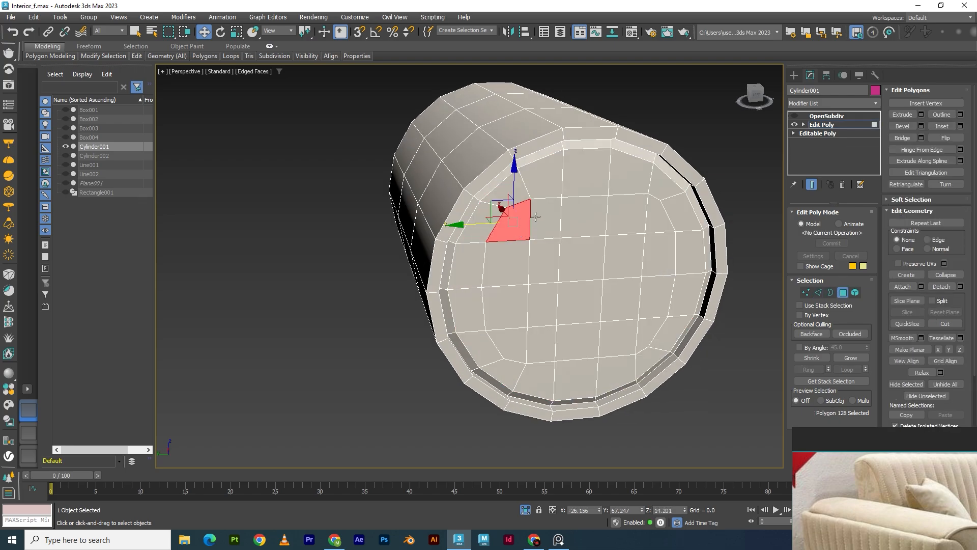
ctrl+click(538, 216)
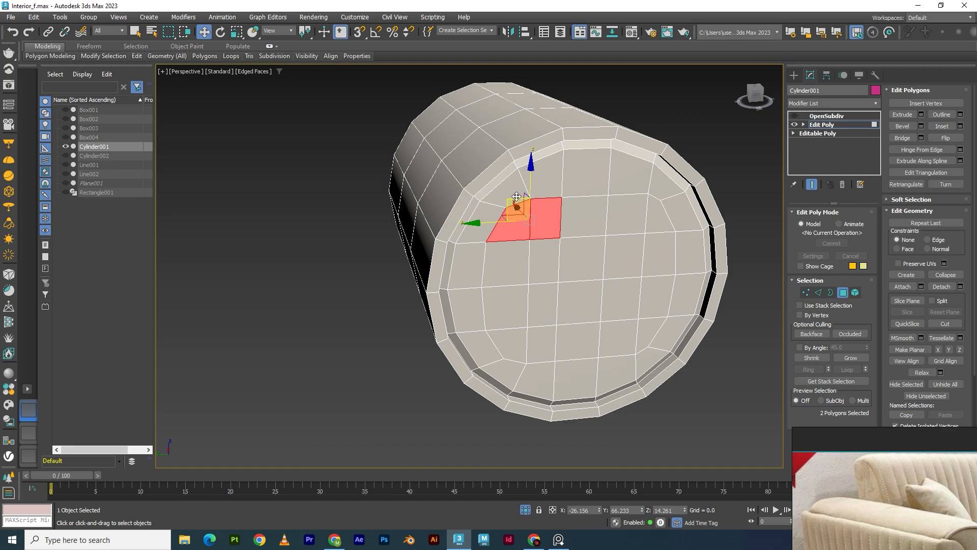
ctrl+click(514, 340)
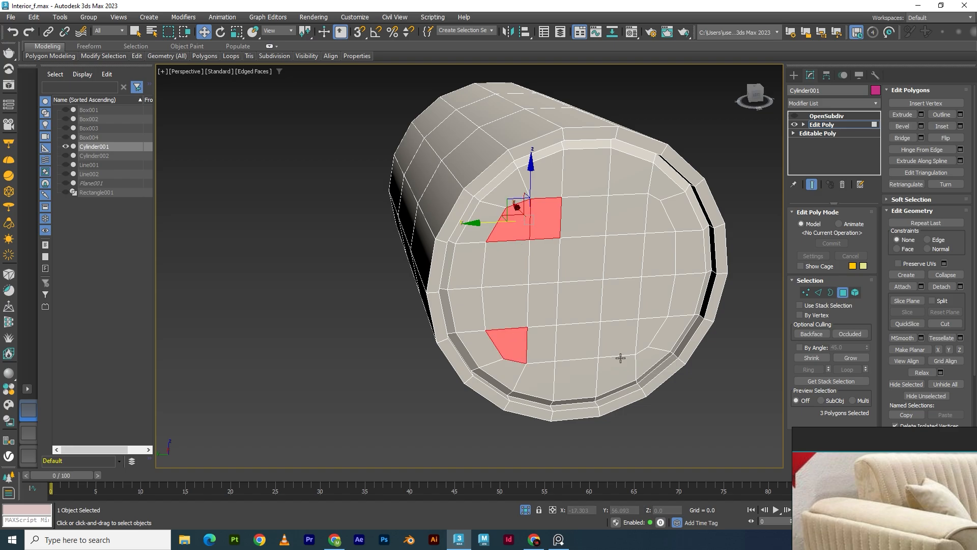
shift+click(636, 334)
Select the closed edge loop that surrounds the cap's inner grid
key(2)
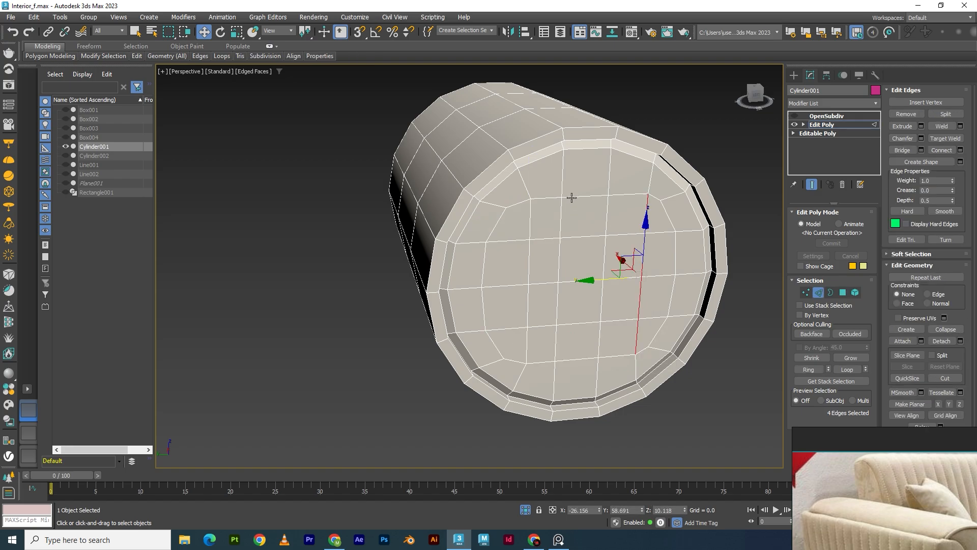
double_click(573, 197)
ctrl+double_click(501, 230)
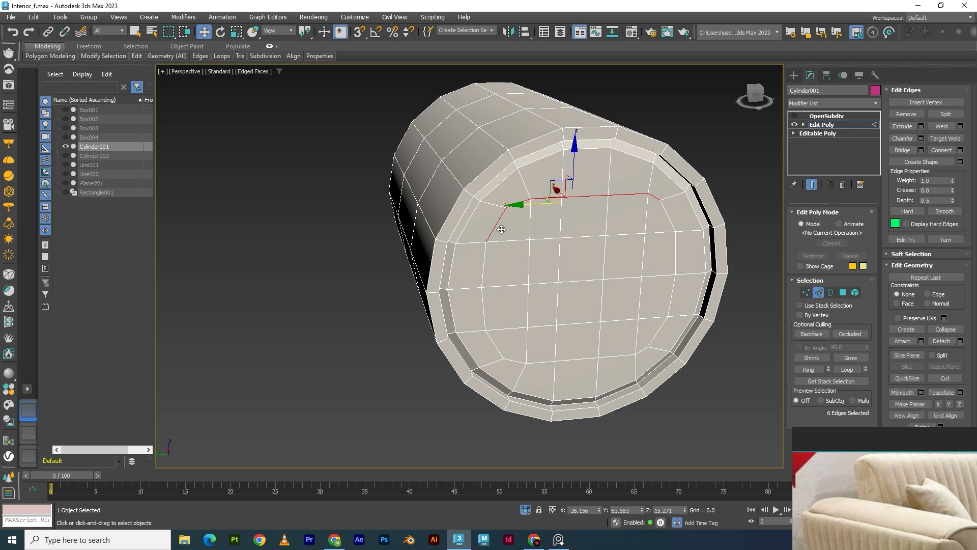
ctrl+double_click(543, 362)
ctrl+double_click(659, 326)
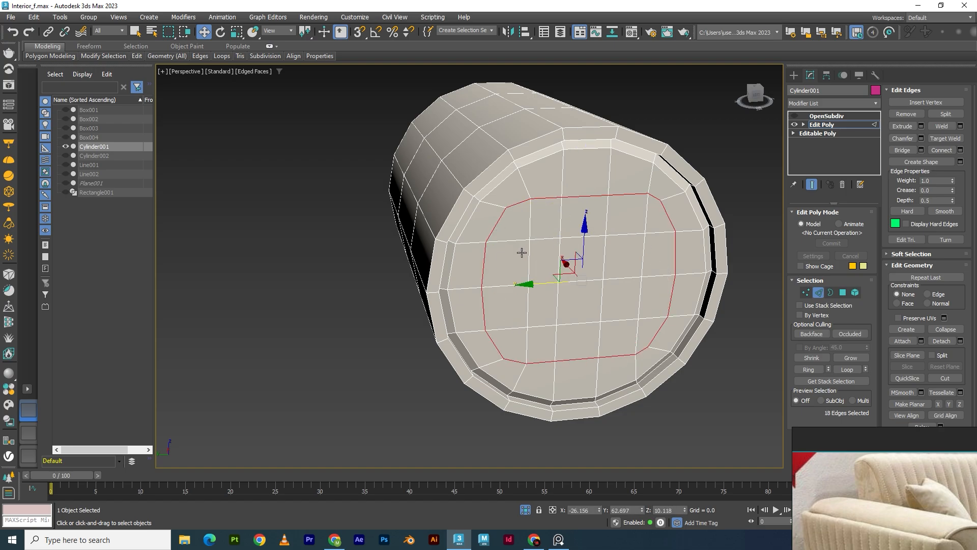
mouse_move(523, 251)
alt+middle_down()
mouse_move(545, 247)
mouse_move(536, 244)
alt+middle_up()
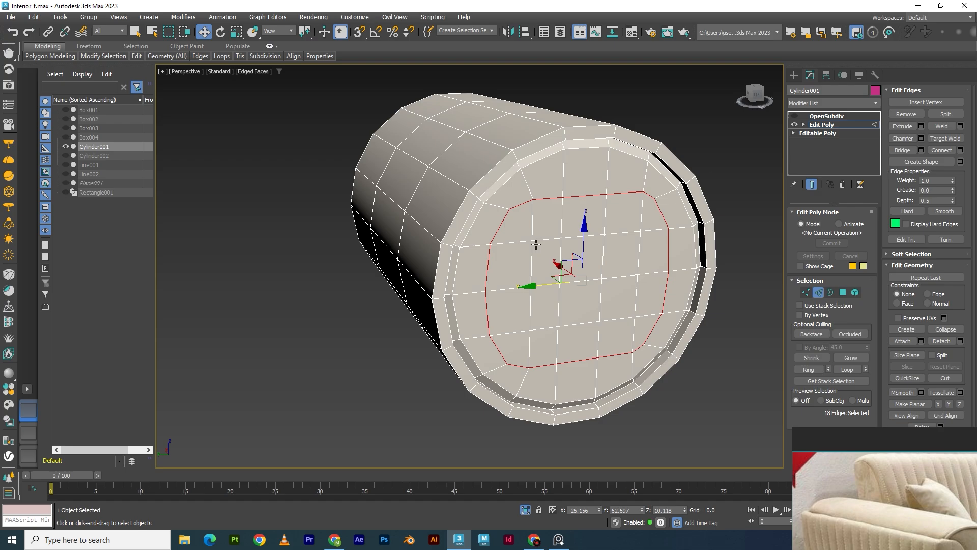
Add the remaining inner grid polygons to the polygon selection and delete them all, leaving an opening in the cap
key(4)
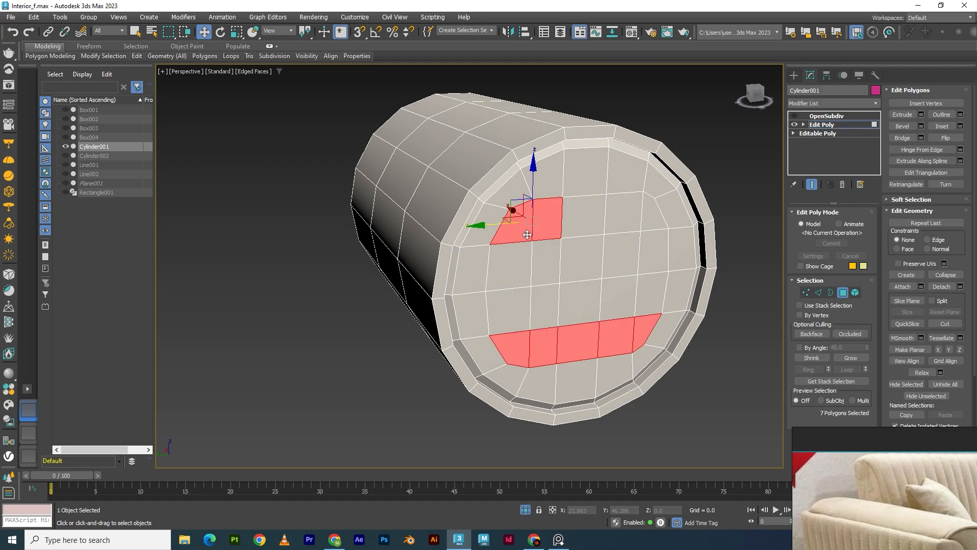
ctrl+click(517, 260)
ctrl+click(520, 311)
ctrl+click(537, 312)
ctrl+click(545, 261)
ctrl+click(580, 301)
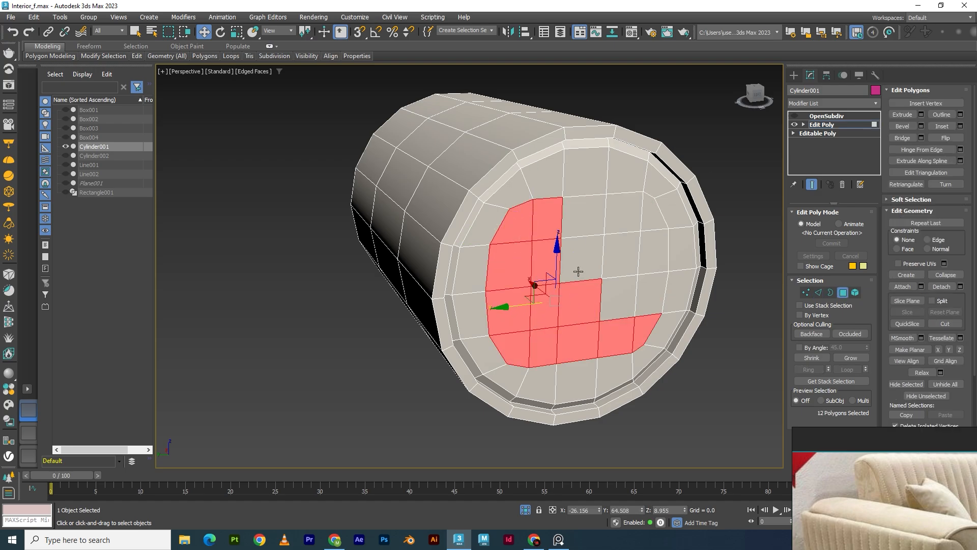
ctrl+click(580, 258)
ctrl+click(585, 216)
ctrl+click(619, 219)
ctrl+click(651, 220)
ctrl+click(623, 255)
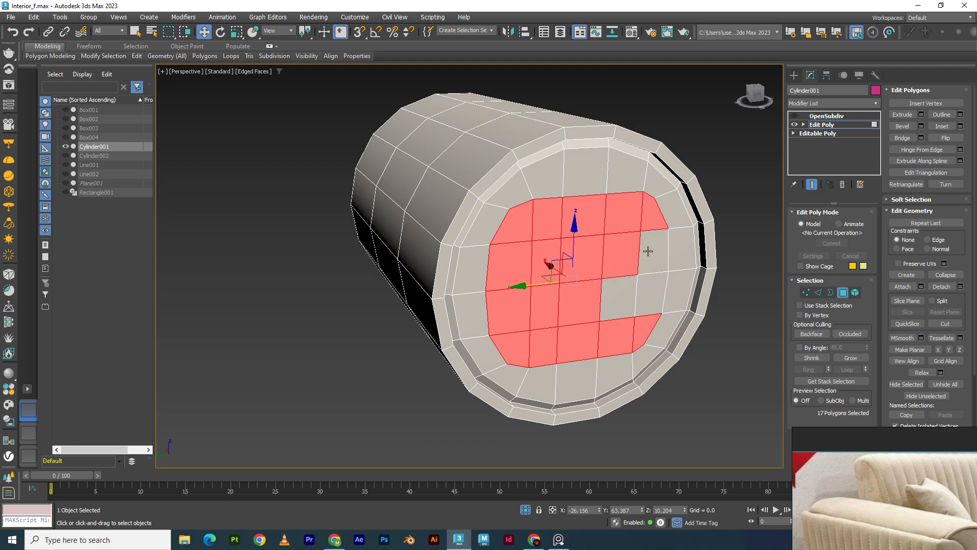
ctrl+click(648, 251)
ctrl+click(651, 294)
ctrl+click(619, 307)
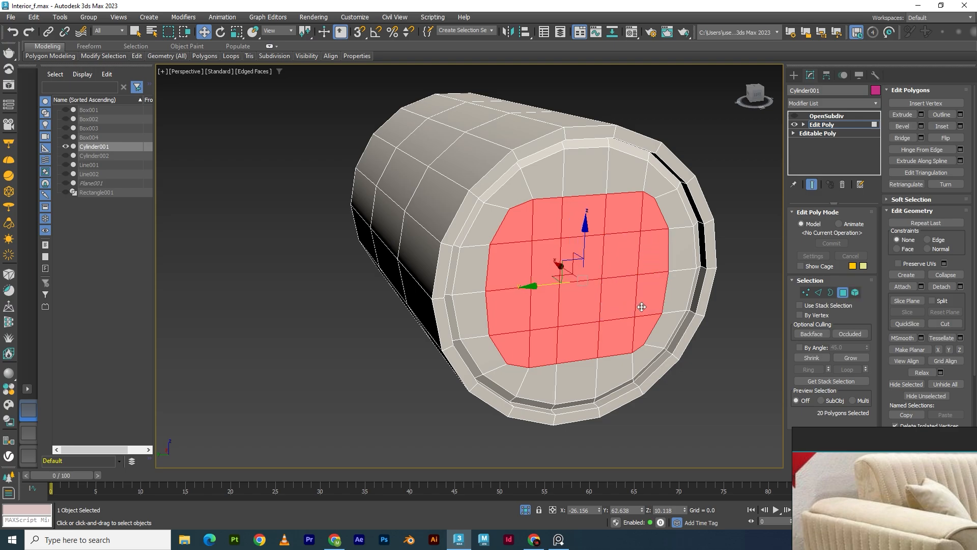
key(Delete)
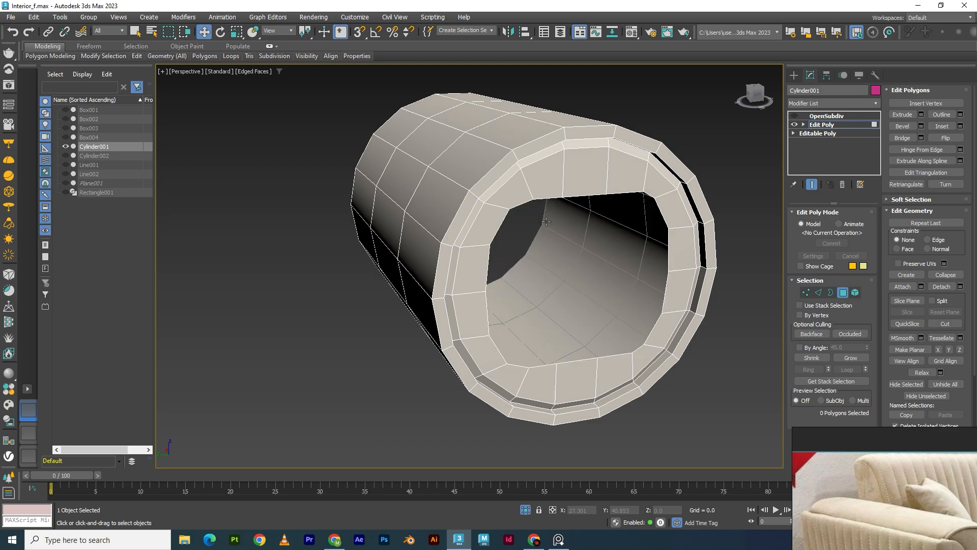
Select the border of the cap's opening and close it with a single Cap polygon
double_click(549, 198)
key(2)
double_click(549, 198)
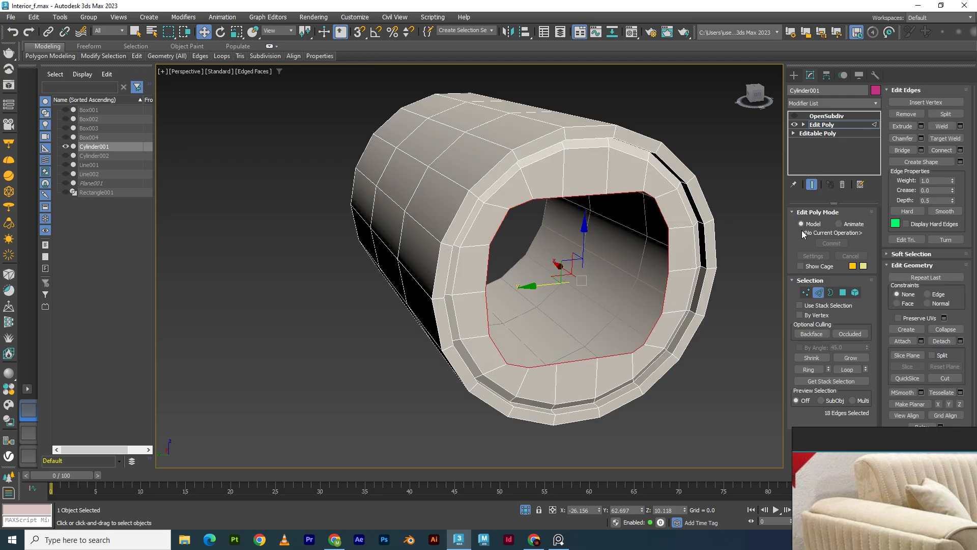
key(3)
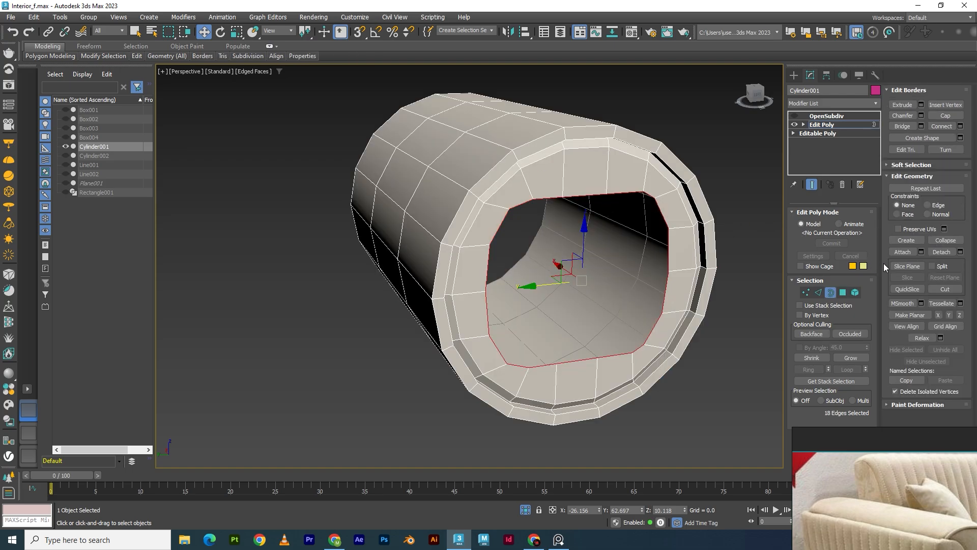
click(947, 116)
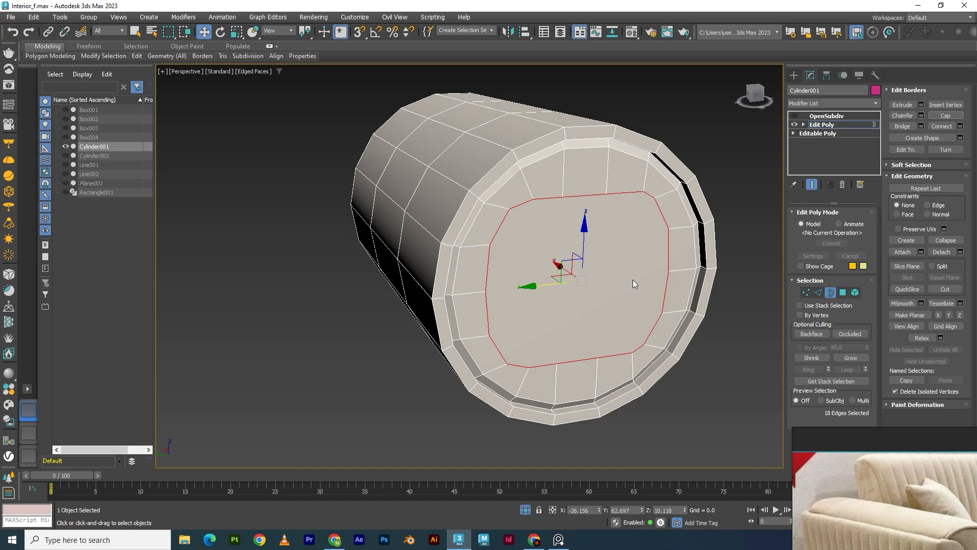
Apply GeoPoly to the new inner cap polygon to make its outline evenly round
key(4)
click(613, 274)
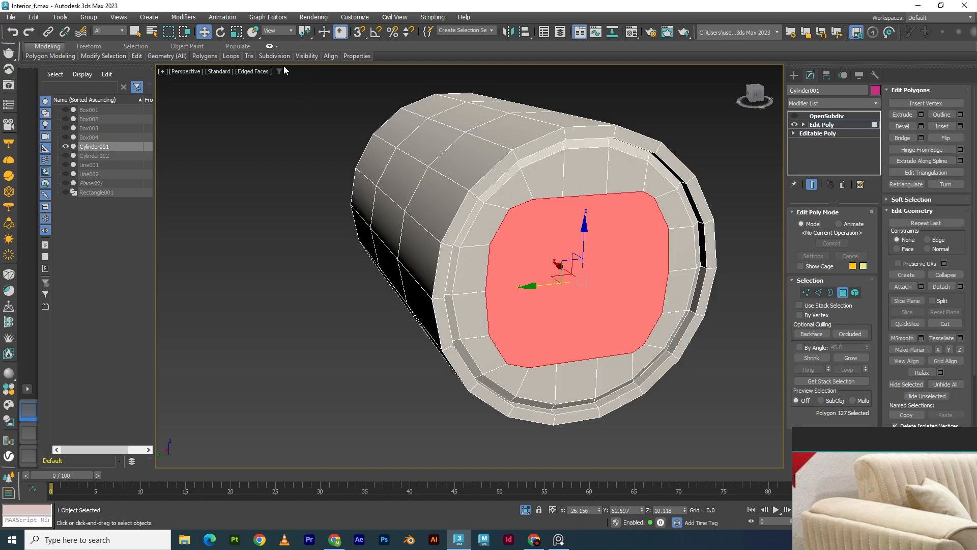
mouse_move(203, 57)
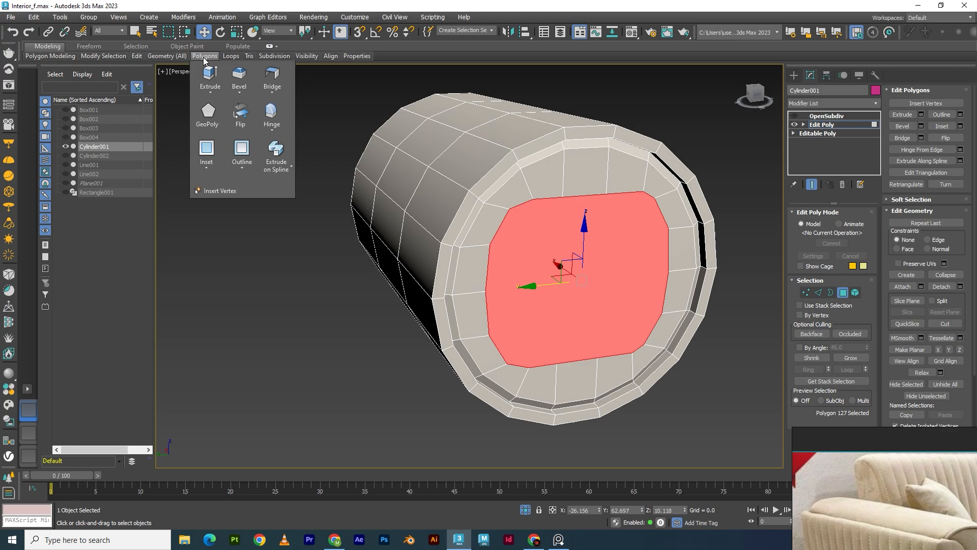
click(209, 118)
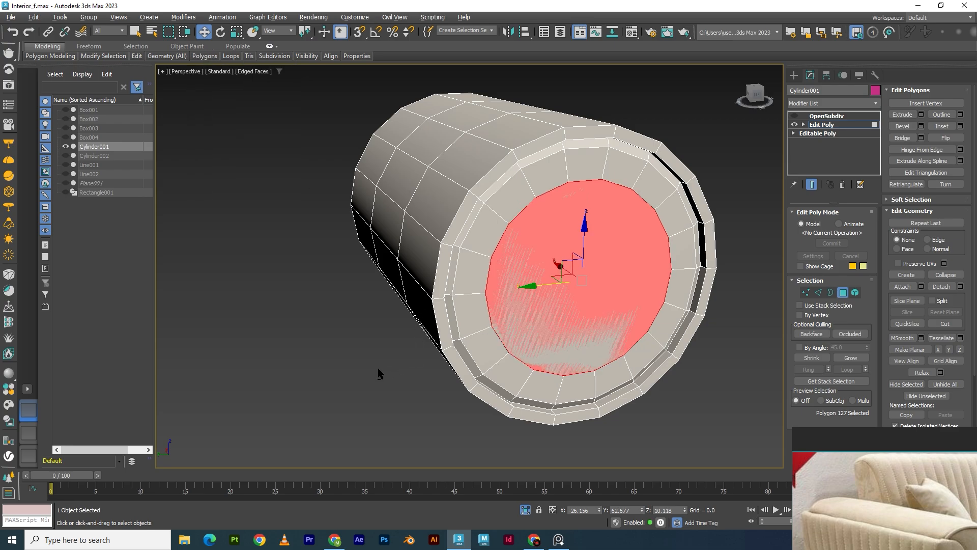
alt+middle_drag(378, 368, 425, 375)
alt+middle_drag(523, 268, 497, 274)
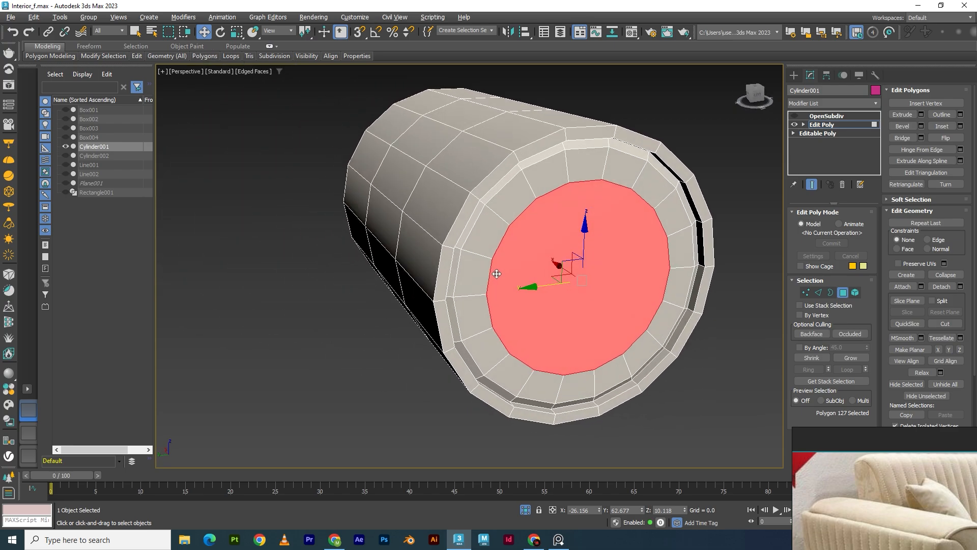
key(1)
click(486, 296)
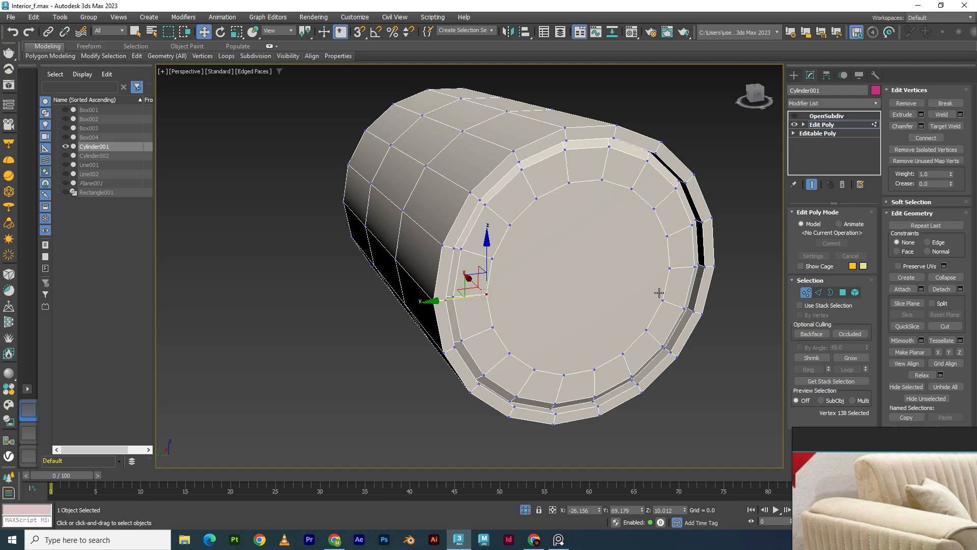
ctrl+click(669, 268)
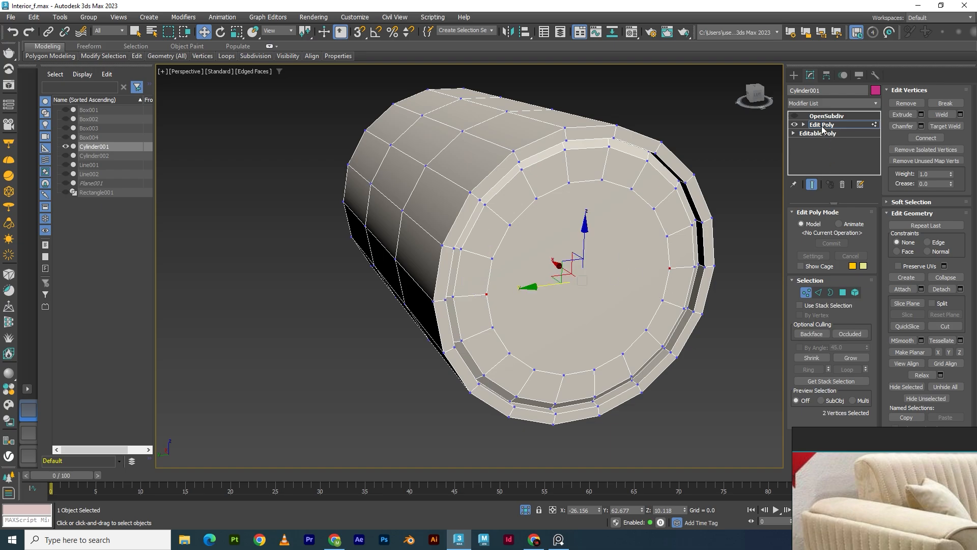
click(822, 125)
Insert an edge loop around the cylinder body just behind the front rim with SwiftLoop
alt+middle_drag(502, 283, 565, 277)
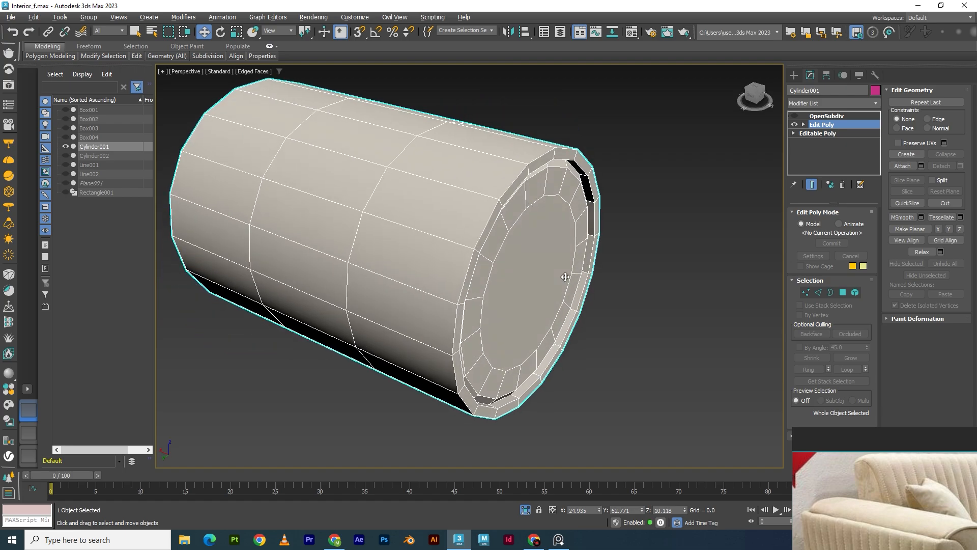
right_drag(914, 518, 878, 334)
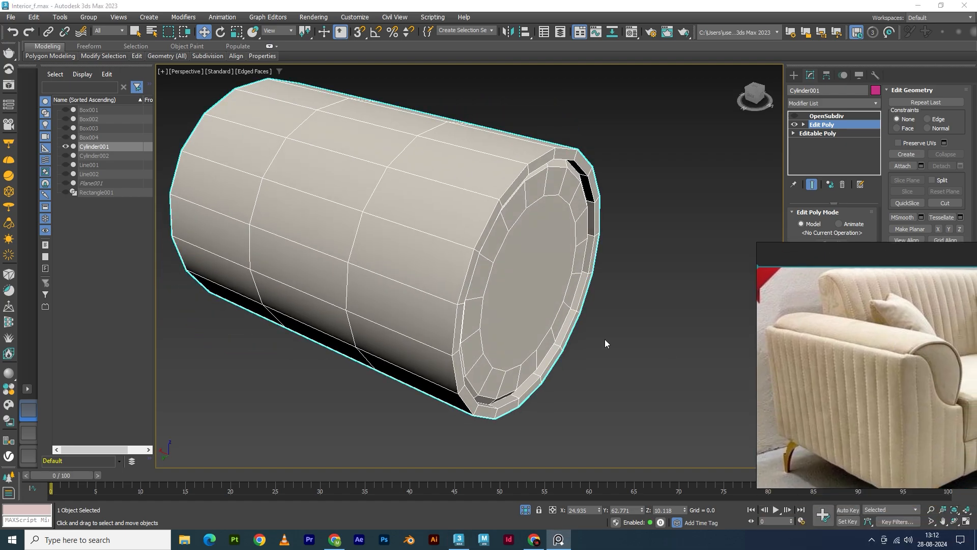
alt+middle_drag(559, 326, 533, 314)
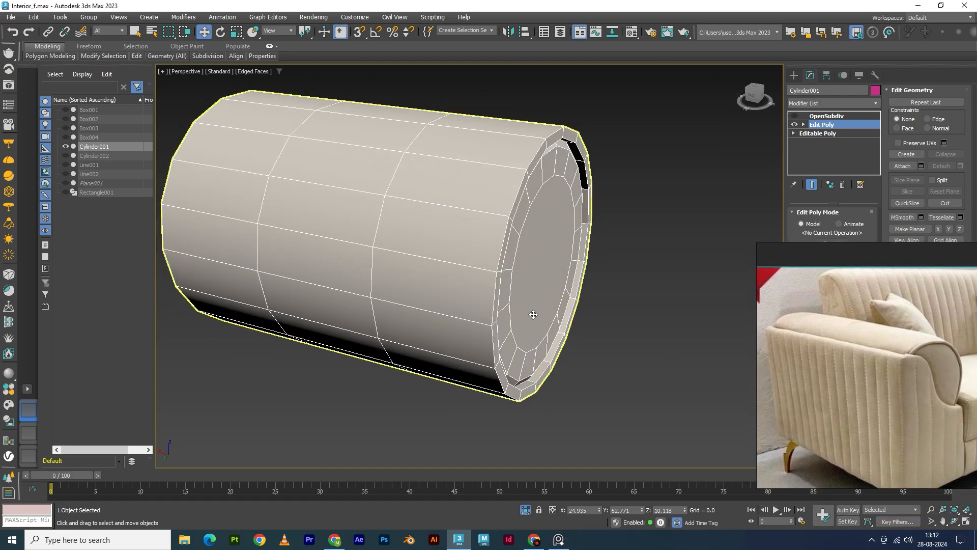
key(alt+s)
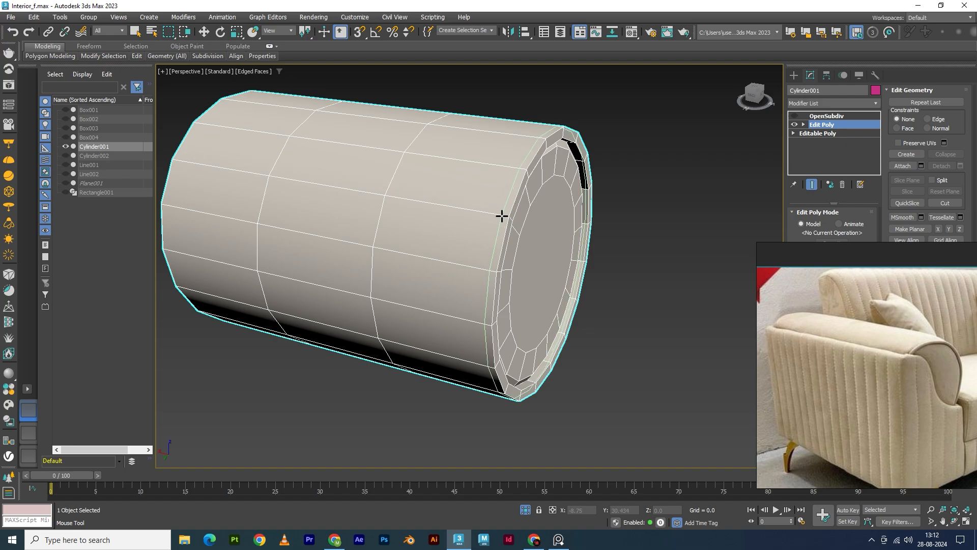
click(499, 219)
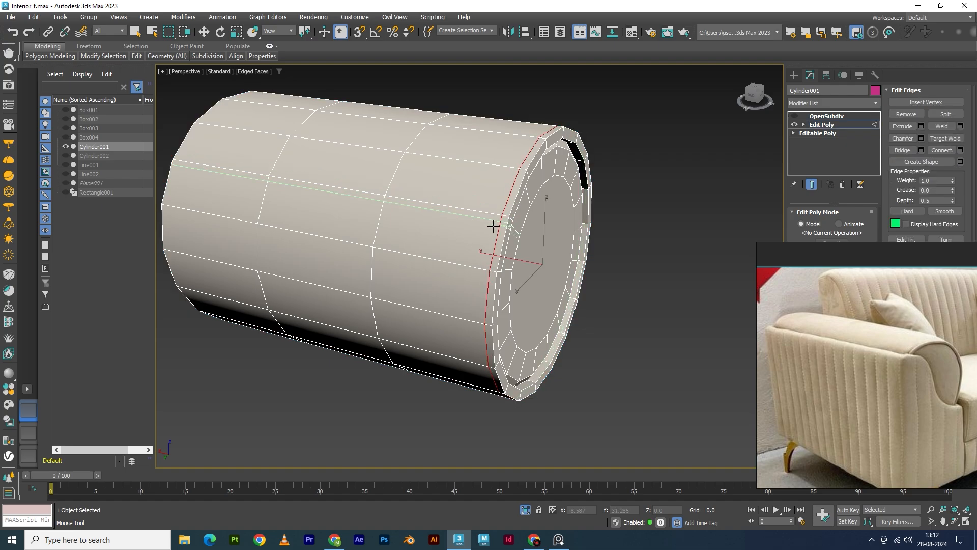
Select the full ring of polygons between the new edge loop and the cylinder's front rim
alt+middle_drag(527, 279, 506, 277)
key(4)
key(w)
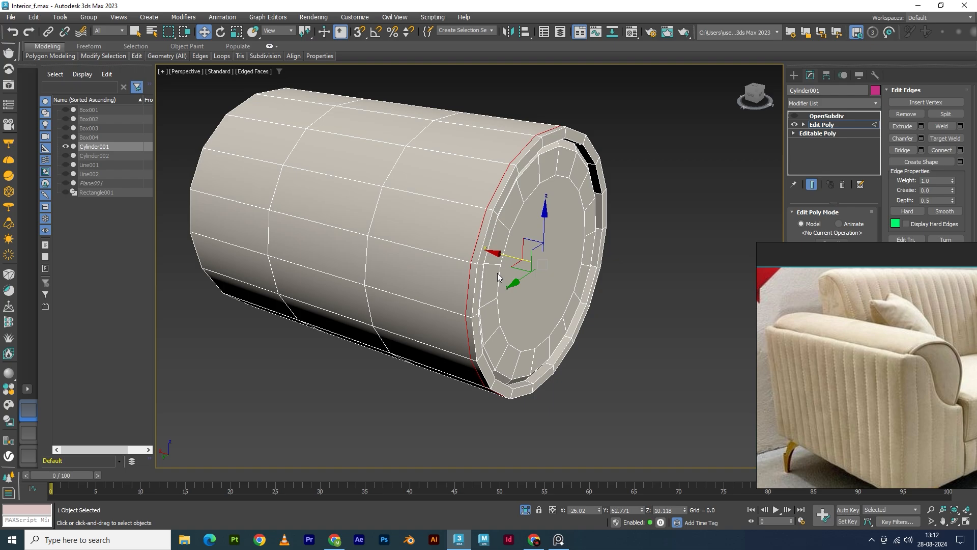
click(497, 273)
click(490, 220)
shift+click(497, 199)
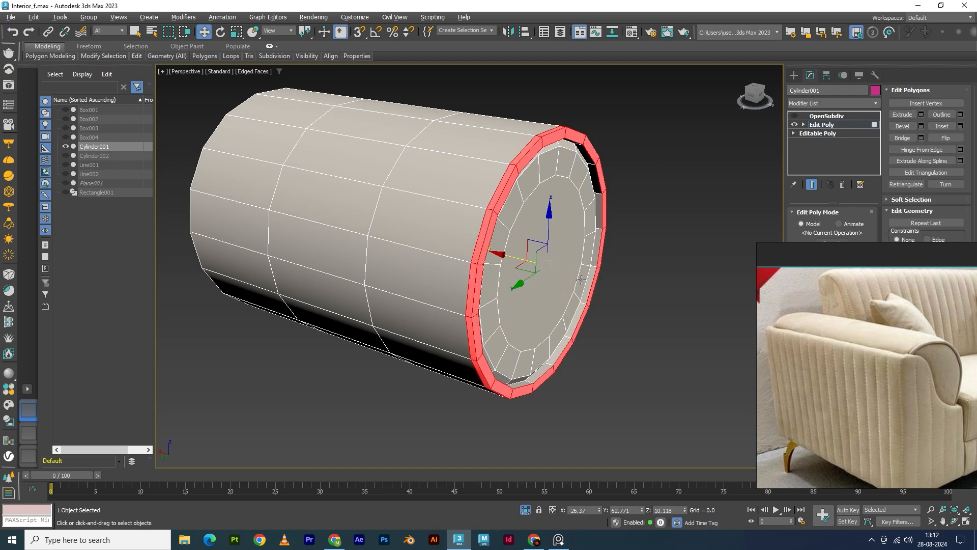
Insert a second SwiftLoop edge loop around the body close behind the first, leaving a thin strip between them
alt+middle_drag(580, 280, 523, 244)
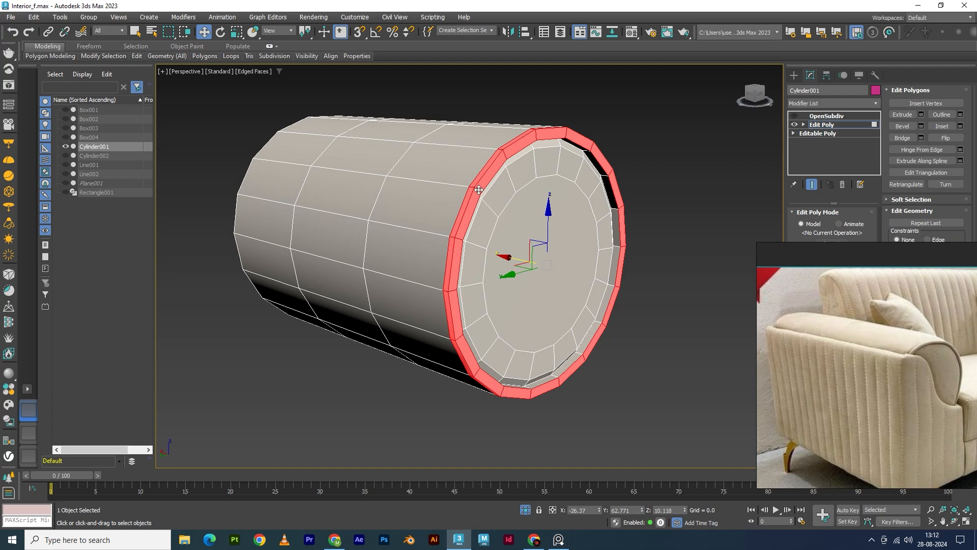
alt+middle_drag(489, 228, 509, 228)
scroll(493, 194, up, 2)
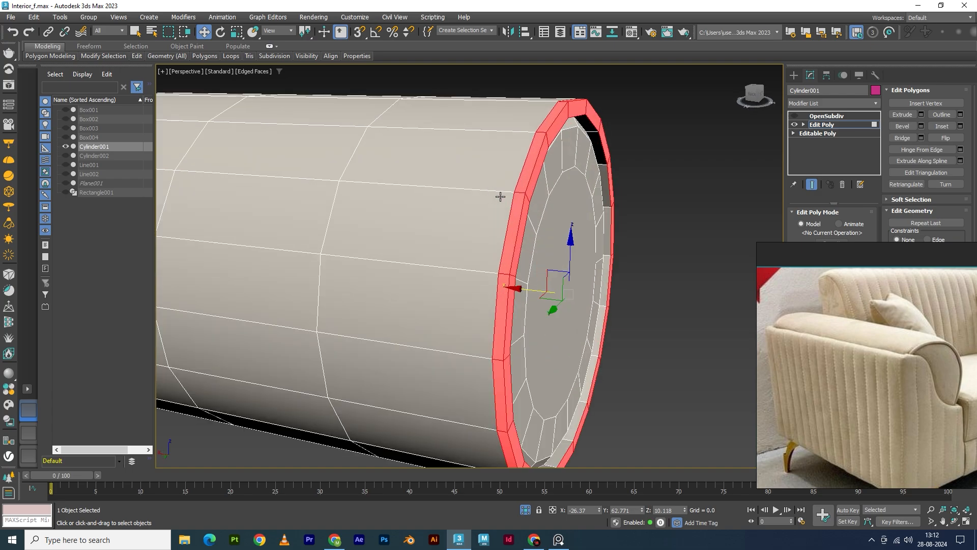
key(alt+c)
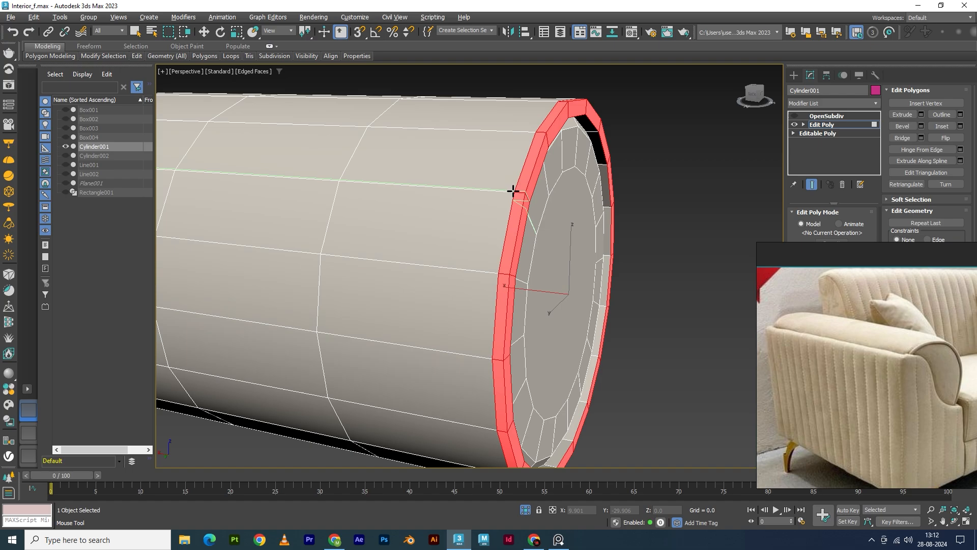
click(512, 191)
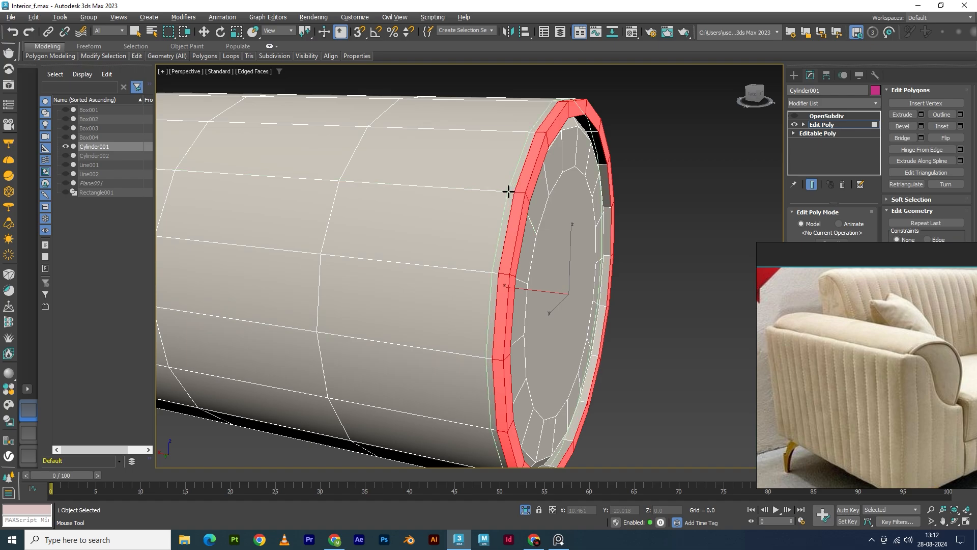
key(2)
key(w)
scroll(569, 219, up, 4)
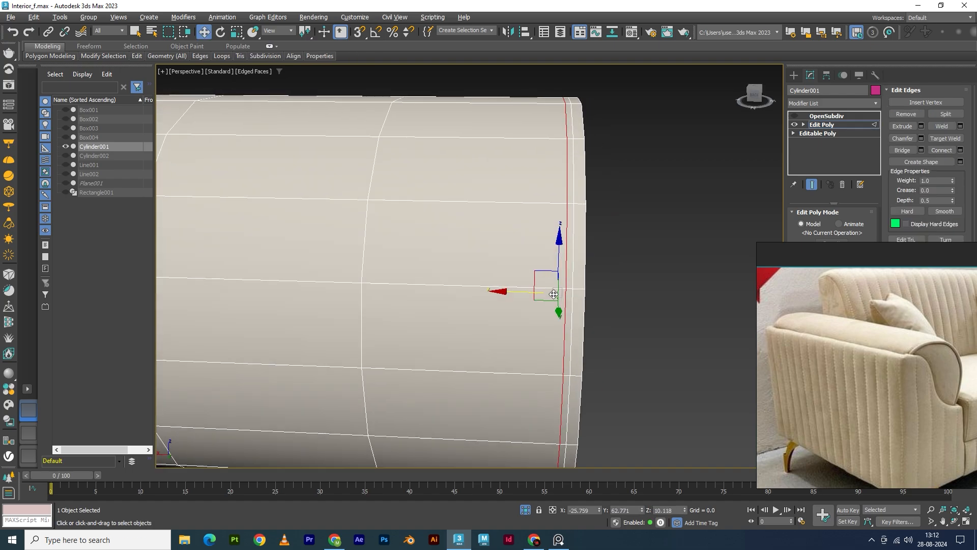
Select the thin polygon ring between the two edge loops and bevel it with height 0 and outline -0.04
key(4)
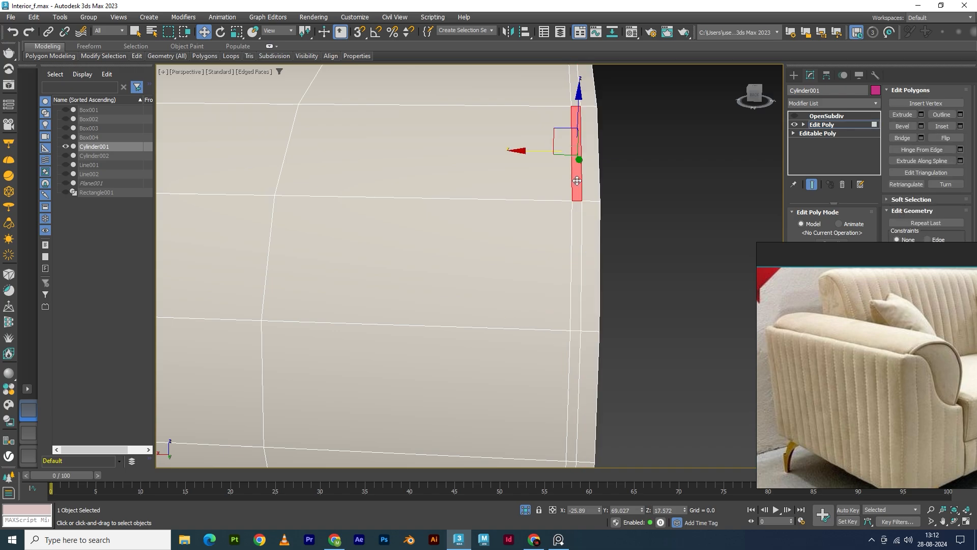
click(921, 126)
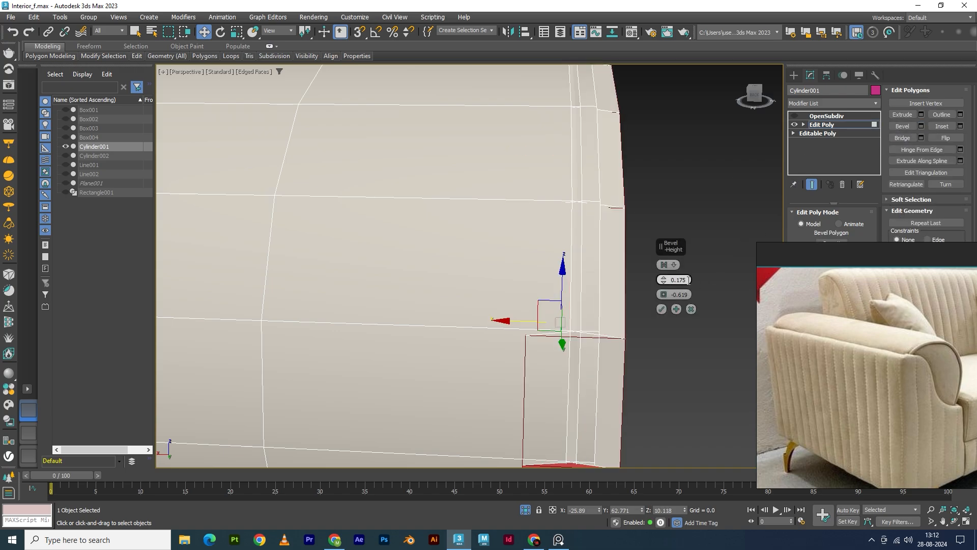
mouse_move(689, 279)
mouse_down()
mouse_move(636, 278)
mouse_move(664, 298)
mouse_move(670, 273)
mouse_up()
key(Return)
alt+middle_drag(618, 309, 587, 304)
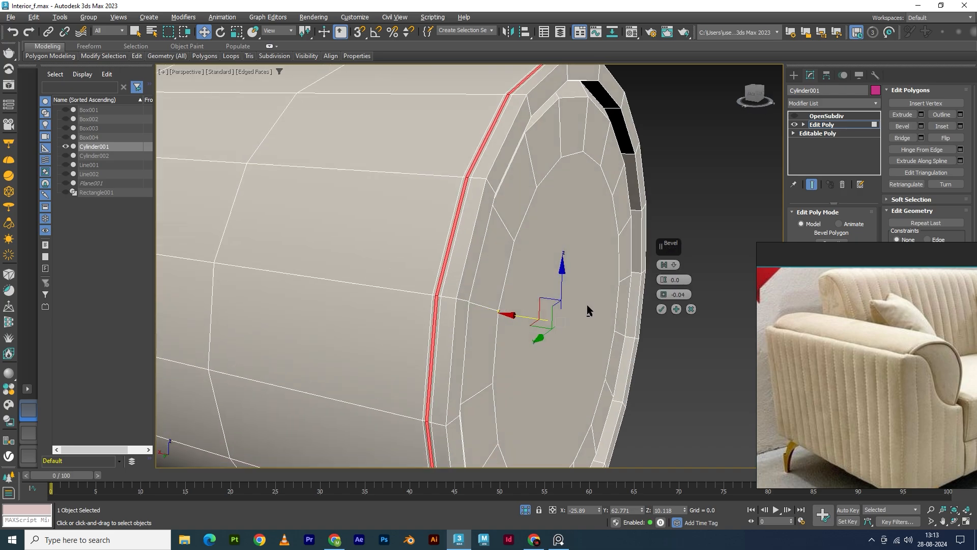
scroll(452, 252, up, 2)
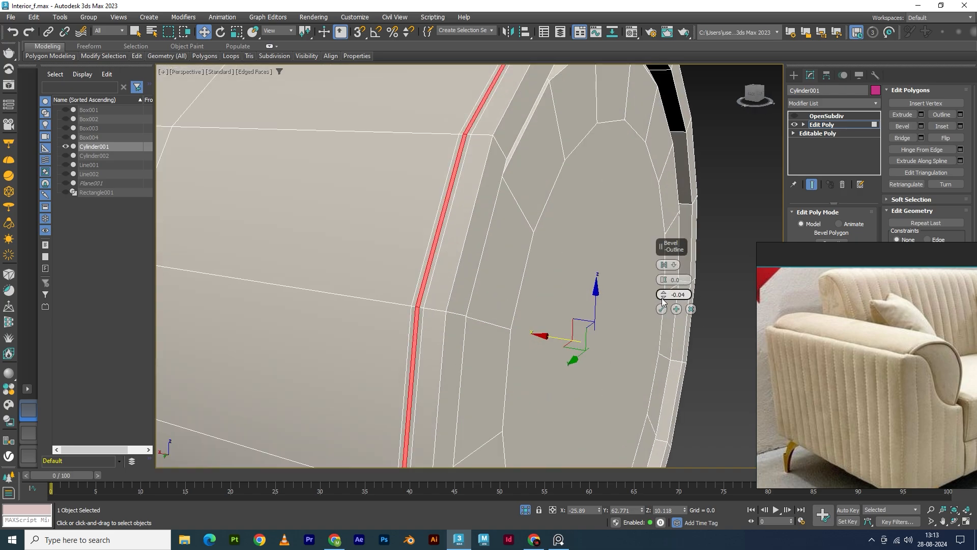
drag(663, 300, 664, 294)
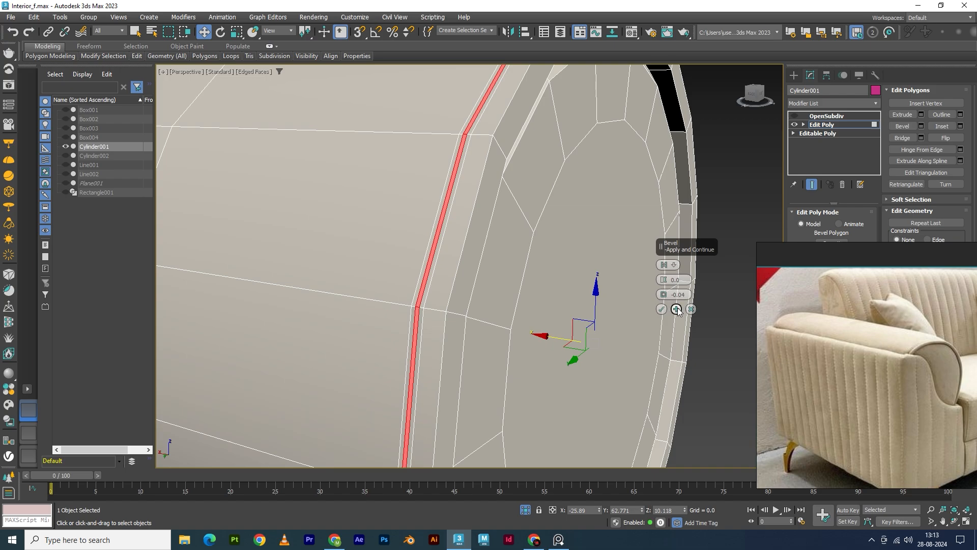
click(676, 310)
Bevel the narrowed ring a second time with height -0.538 and outline 0 to sink a groove
drag(686, 297, 665, 284)
text(0)
click(672, 282)
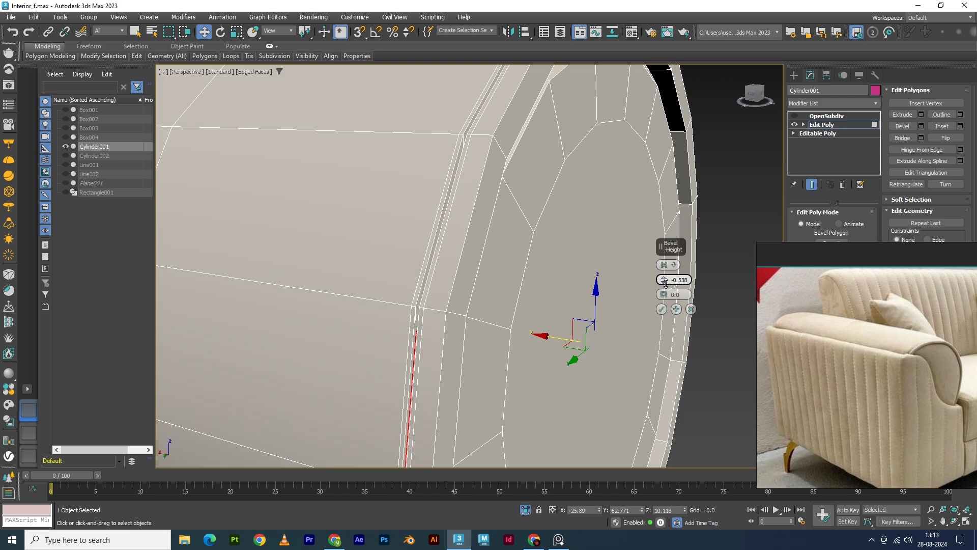
click(661, 309)
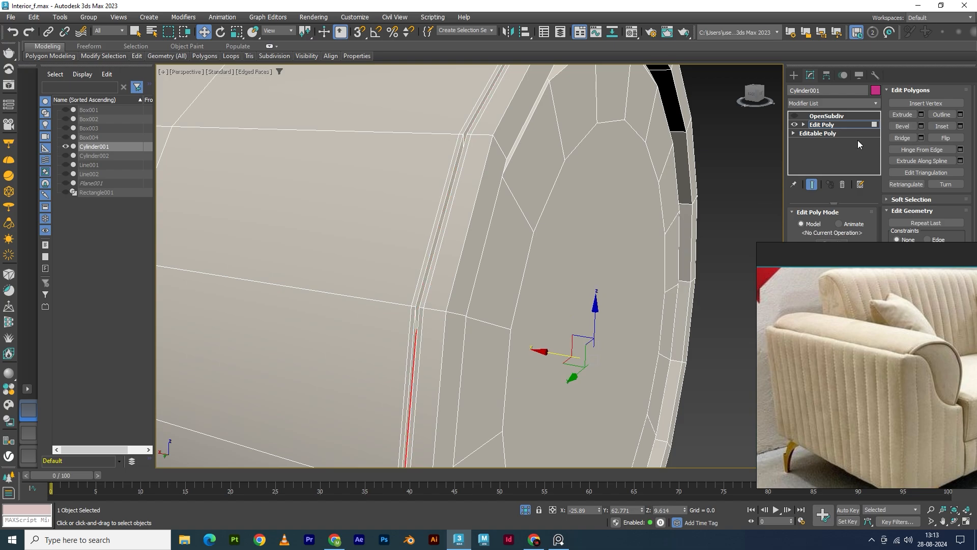
Turn on OpenSubdiv, hide the edges and examine the smoothed groove and rim against the reference photo
click(817, 124)
click(795, 116)
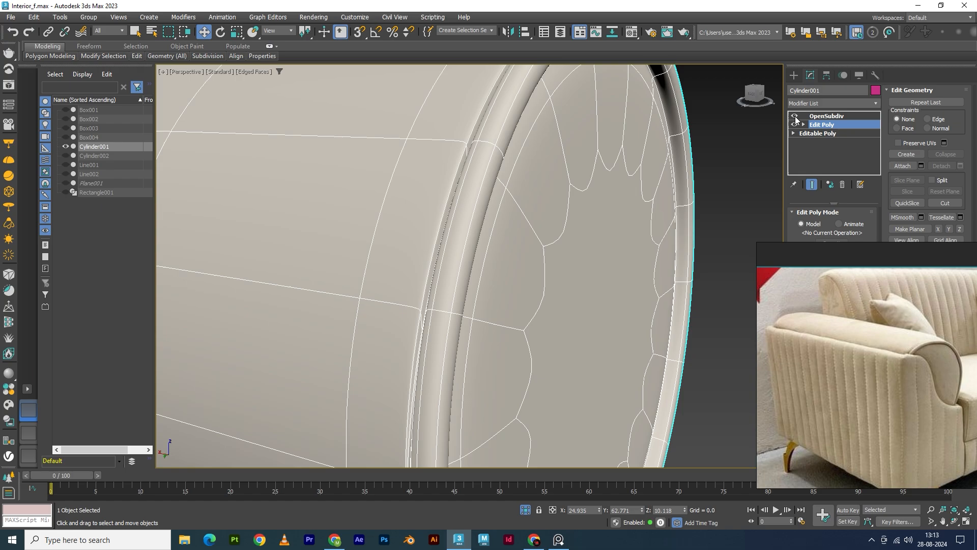
key(z)
click(687, 321)
key(F4)
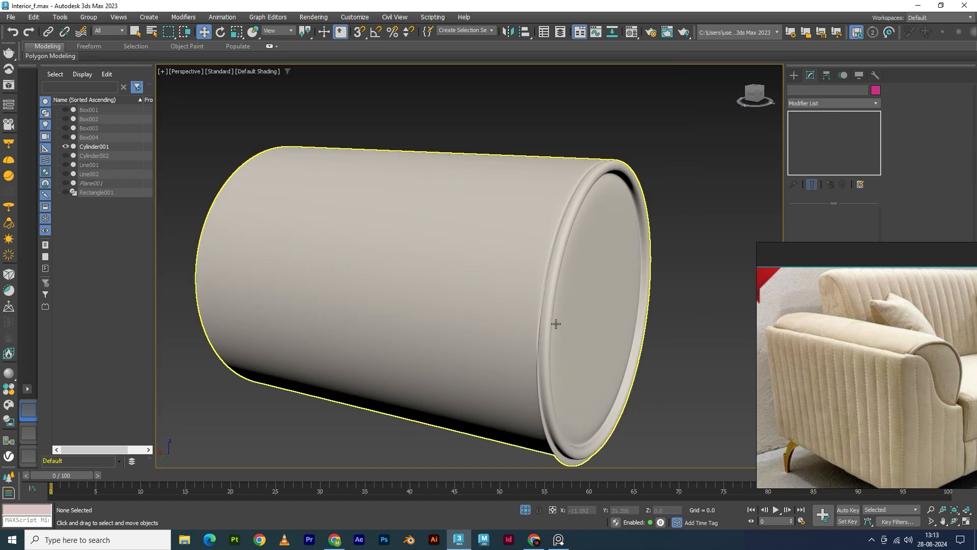
scroll(578, 373, down, 3)
alt+middle_drag(578, 372, 516, 376)
alt+middle_drag(519, 379, 609, 318)
scroll(527, 264, up, 5)
click(639, 285)
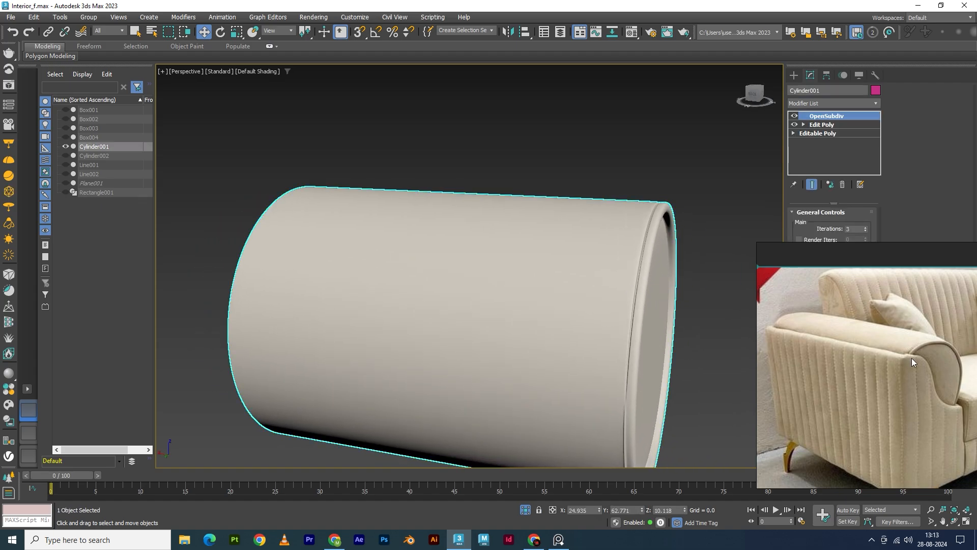
alt+middle_drag(704, 312, 608, 278)
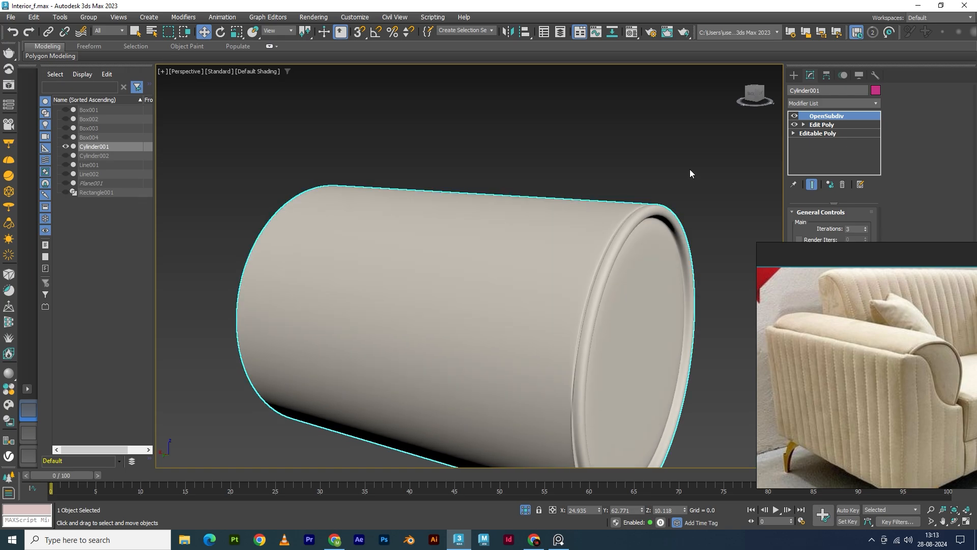
Turn OpenSubdiv off, show the edges again and return to edge editing in Edit Poly with no edges selected
click(794, 116)
click(814, 125)
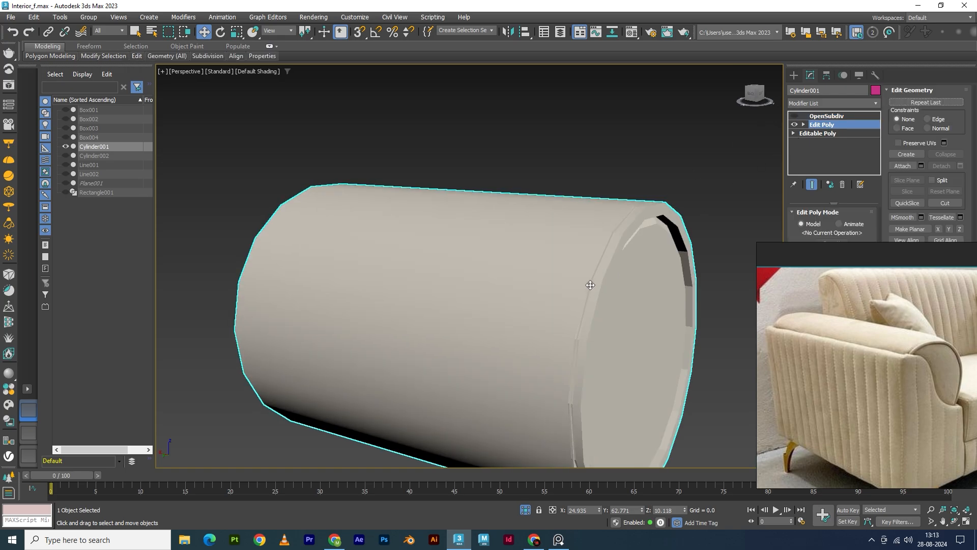
key(F4)
scroll(611, 247, up, 6)
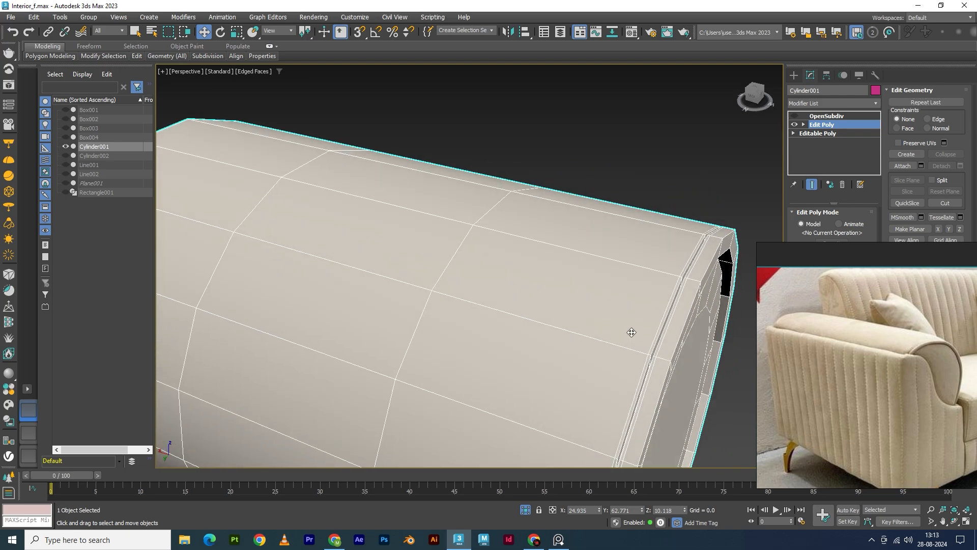
key(2)
double_click(586, 239)
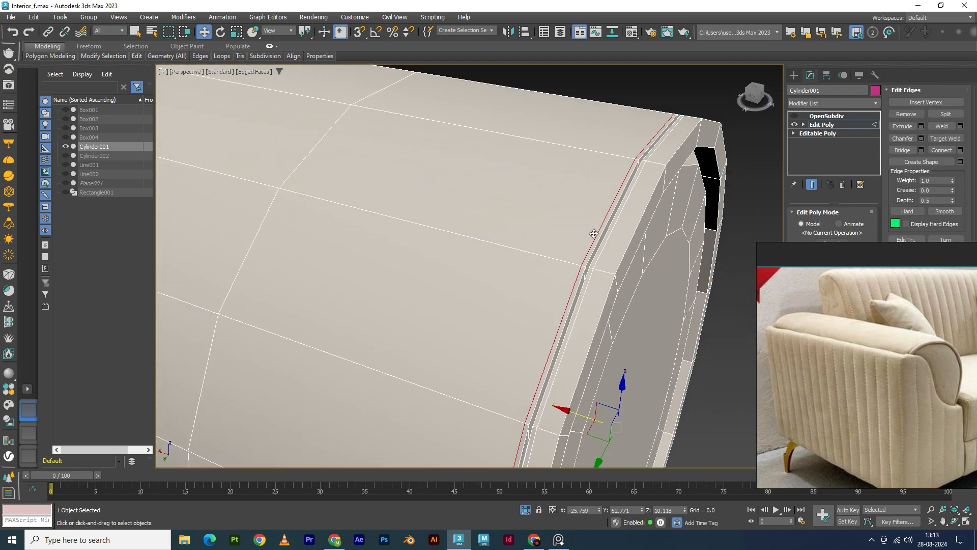
click(594, 233)
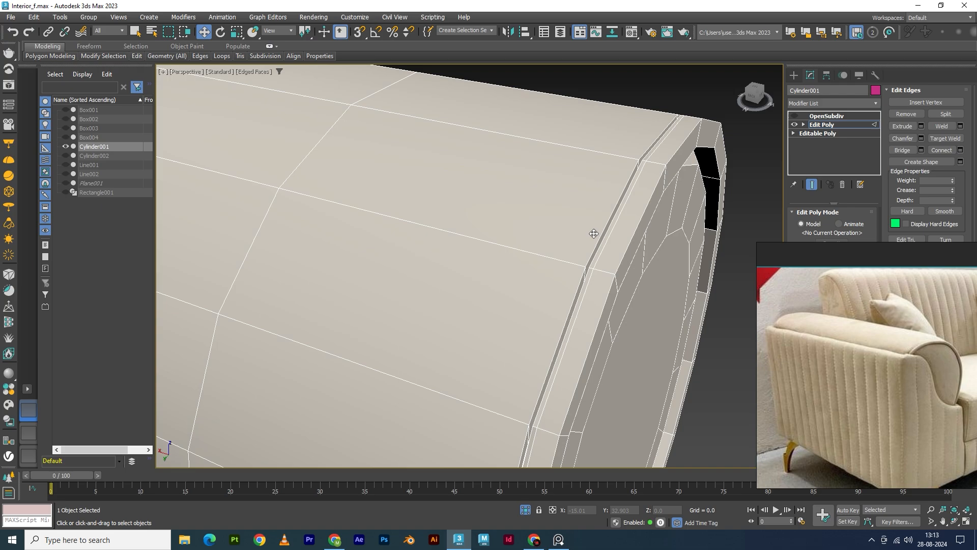
Select the edge loop around the recessed cap's outer outline and move it forward along X to make the recess shallower
alt+middle_drag(582, 266, 614, 196)
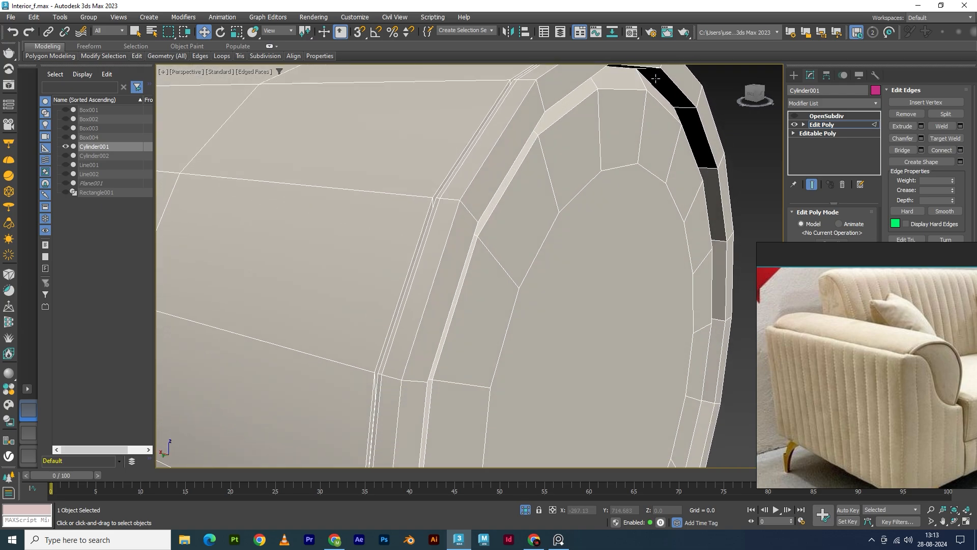
double_click(660, 107)
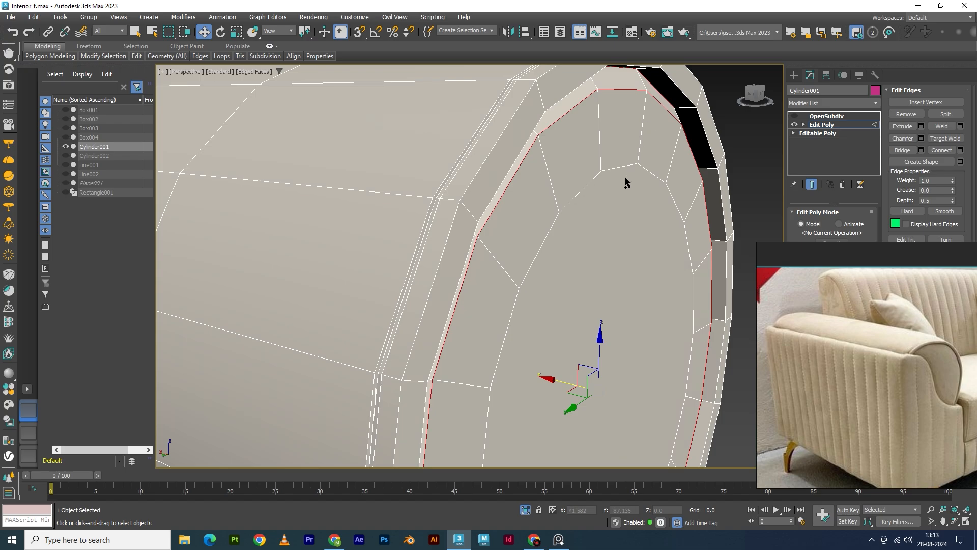
scroll(583, 245, down, 5)
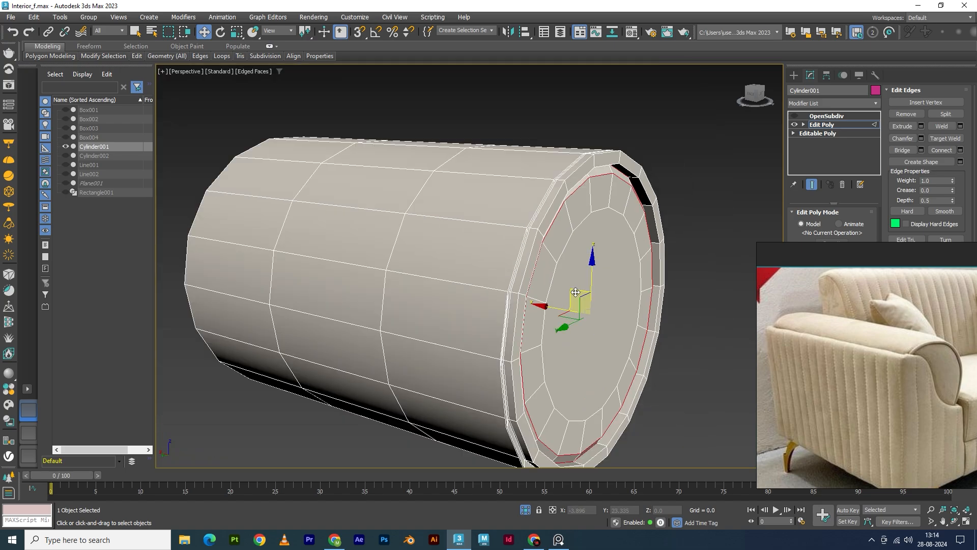
drag(541, 308, 548, 313)
Select the edge loop around the recessed front cap, shift it slightly along X and scale it up a little
click(543, 305)
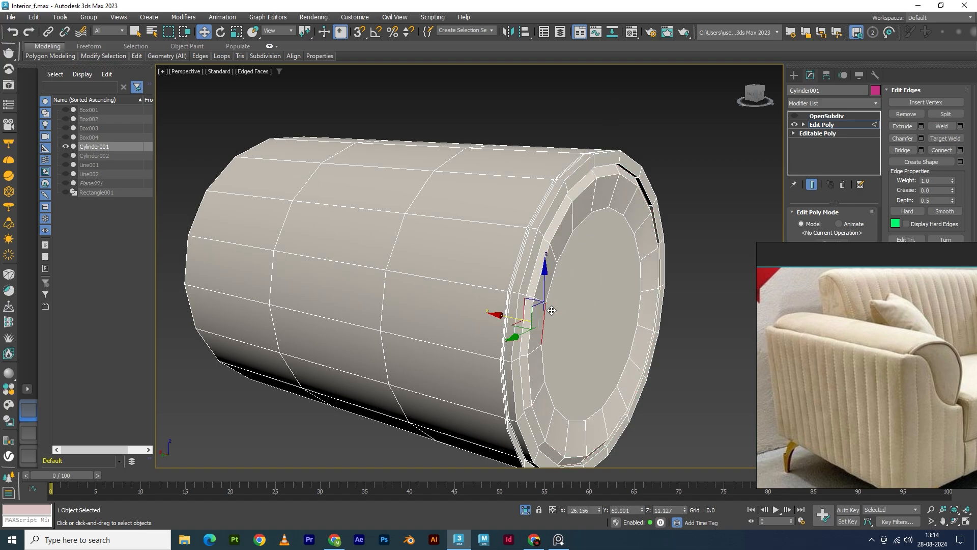
double_click(563, 241)
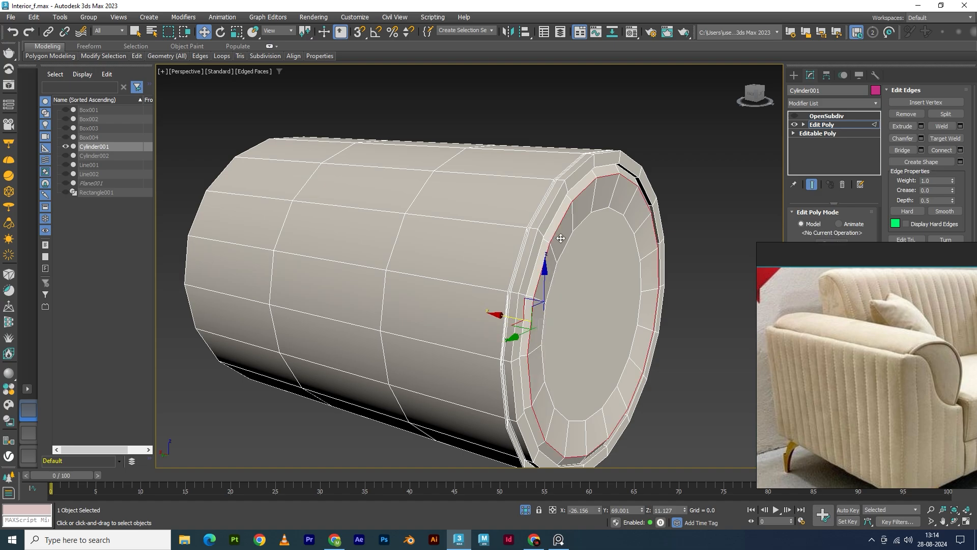
drag(503, 317, 497, 316)
key(r)
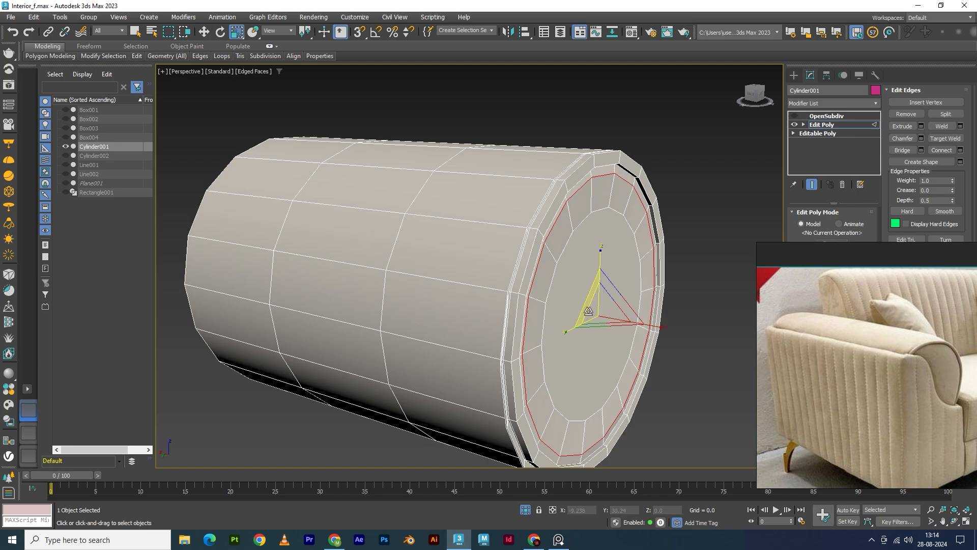
drag(605, 316, 585, 316)
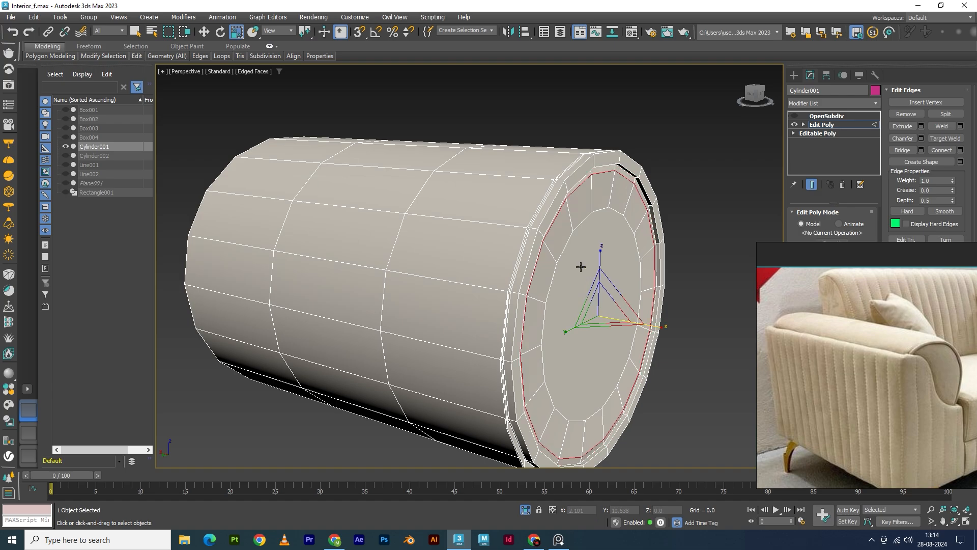
Select the front cap's central polygon and scale it up until it nearly fills the recess
key(4)
click(588, 267)
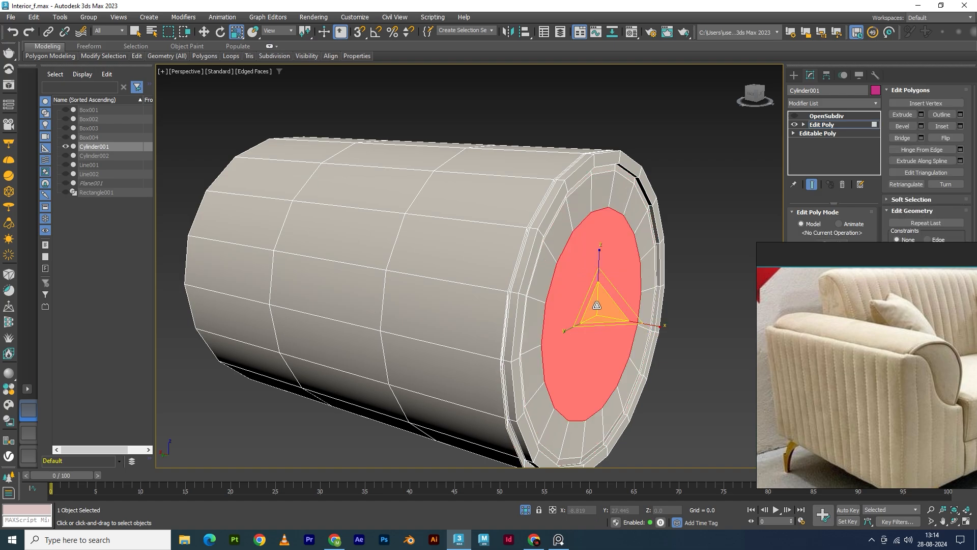
drag(596, 305, 564, 310)
Return to the edge loop surrounding the enlarged cap and move it slightly along X
key(w)
alt+middle_drag(588, 296, 466, 289)
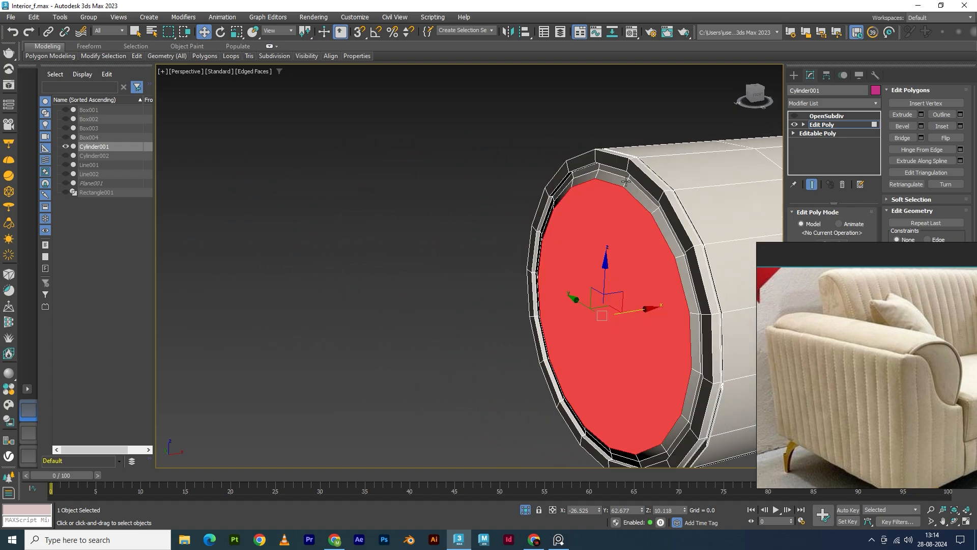
key(2)
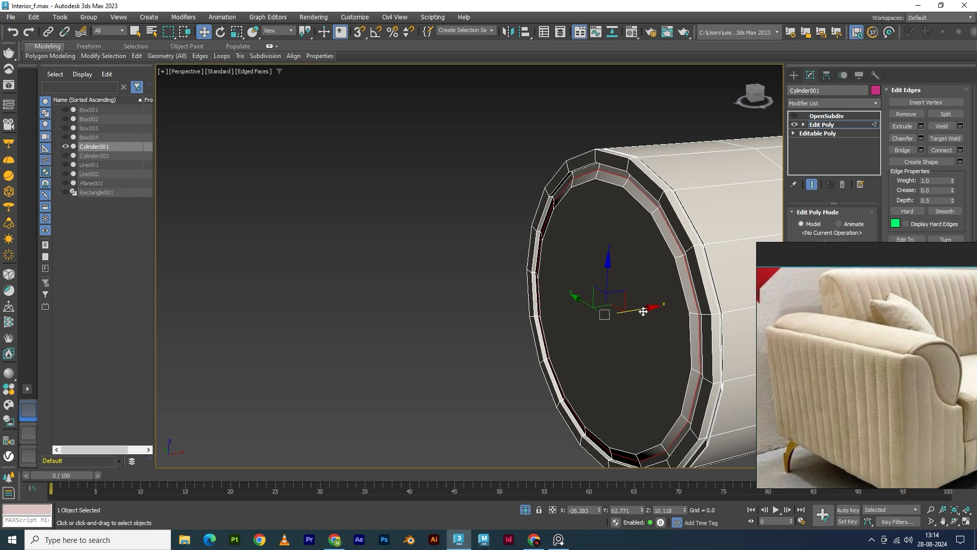
drag(642, 310, 641, 310)
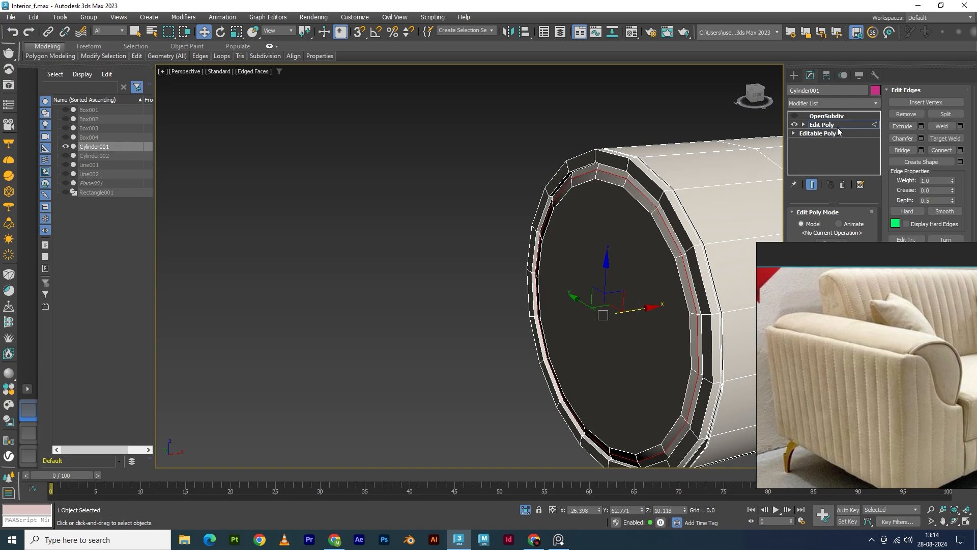
Turn on OpenSubdiv, deselect the cylinder, hide the edges and examine the smoothed rim, groove and front cap up close
click(835, 126)
click(825, 116)
click(792, 116)
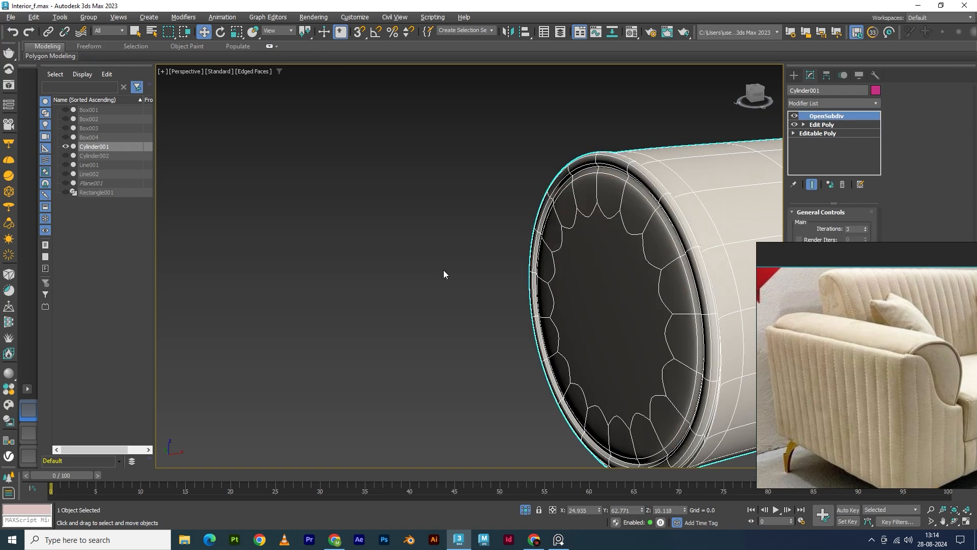
alt+middle_drag(444, 275, 440, 248)
scroll(579, 278, down, 4)
scroll(441, 247, up, 3)
click(691, 189)
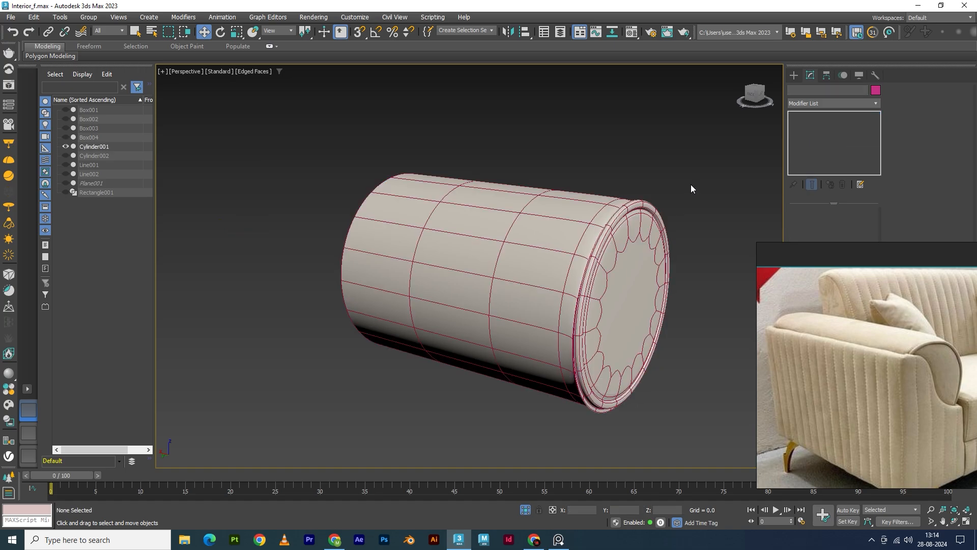
key(F4)
mouse_move(655, 205)
alt+middle_down()
mouse_move(589, 318)
mouse_move(623, 318)
mouse_move(616, 307)
alt+middle_up()
scroll(615, 287, up, 3)
scroll(618, 253, up, 6)
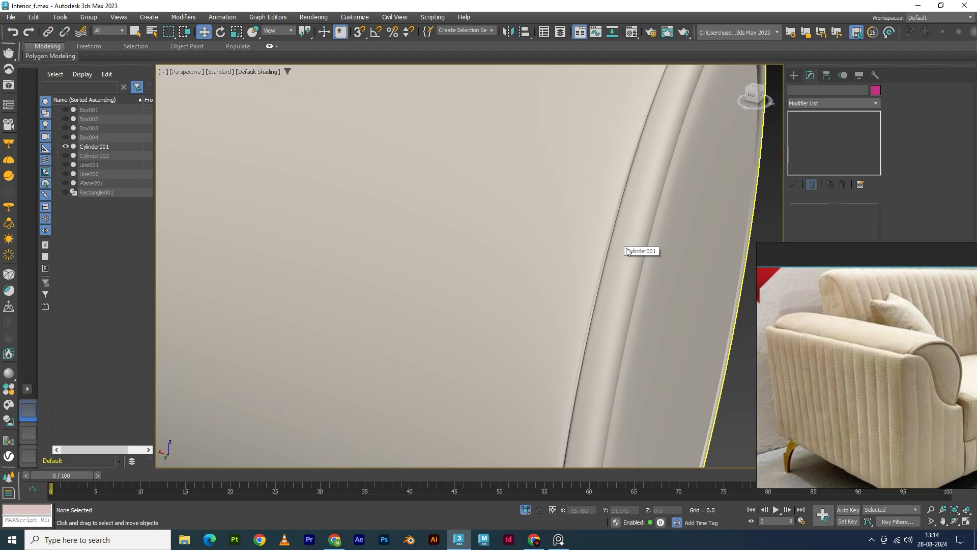
Reselect the cylinder, turn OpenSubdiv off and go back to its Edit Poly modifier
click(627, 251)
alt+middle_drag(626, 246, 675, 226)
click(794, 117)
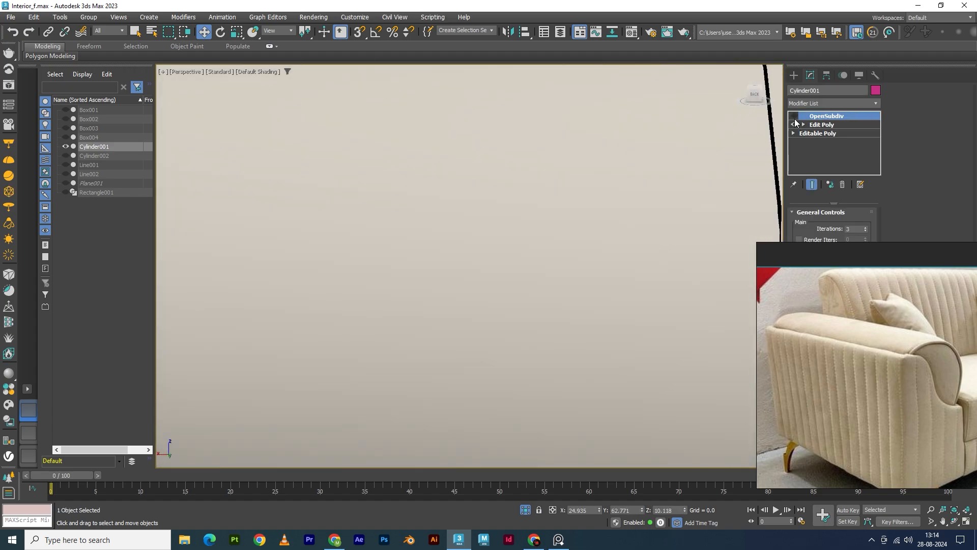
click(816, 126)
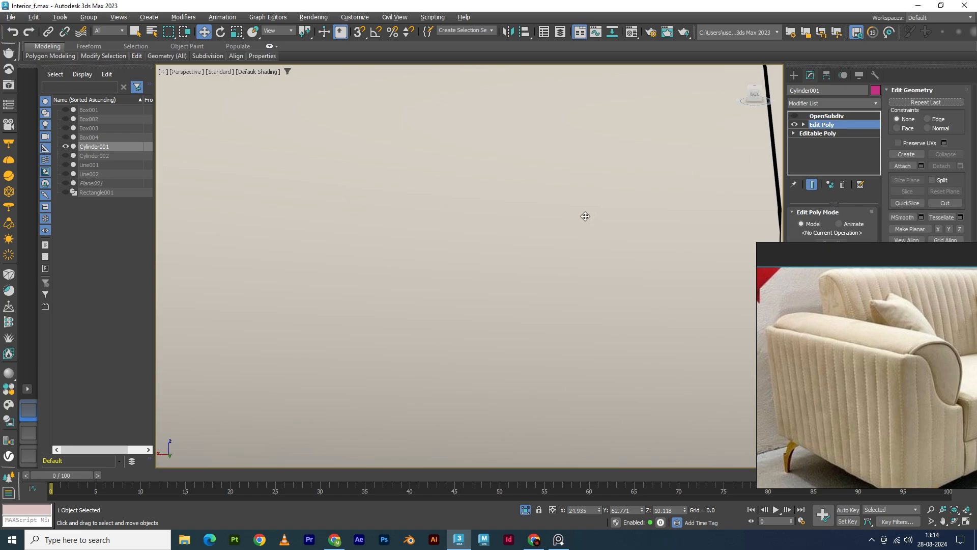
Maximize the Top view and select the vertex columns of the groove near the cylinder's front end in vertex editing
key(alt+w)
middle_click(398, 182)
key(alt+w)
scroll(353, 130, up, 5)
middle_drag(353, 130, 354, 256)
scroll(448, 170, up, 3)
key(1)
middle_drag(517, 149, 531, 115)
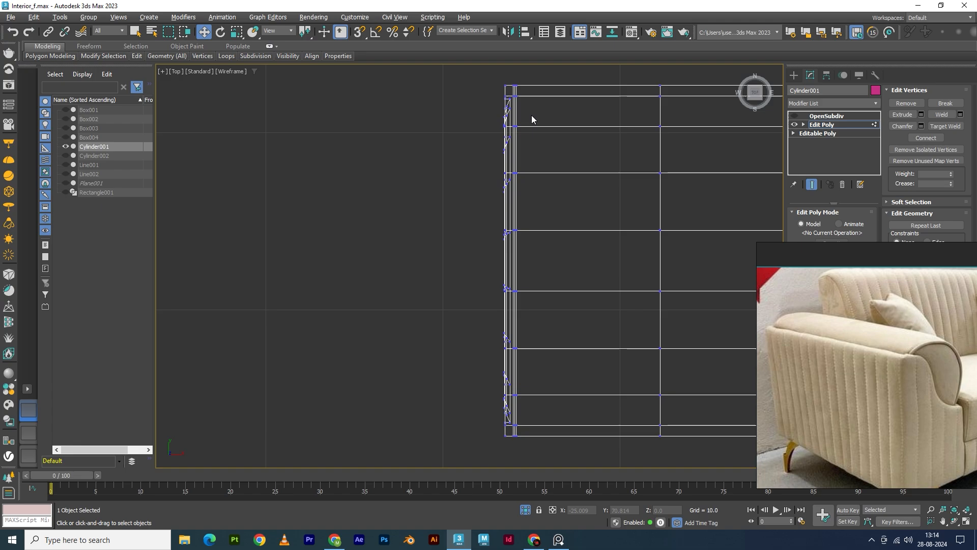
scroll(551, 88, down, 3)
drag(586, 73, 530, 281)
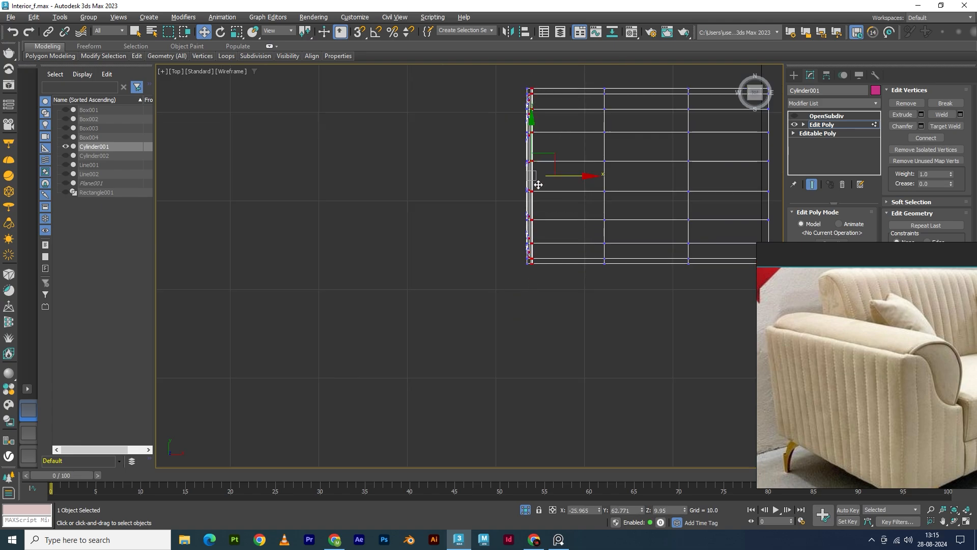
Remove the recessed cap's vertices from the selection along the middle and upper part of the front end, keeping the groove vertices
scroll(531, 194, up, 6)
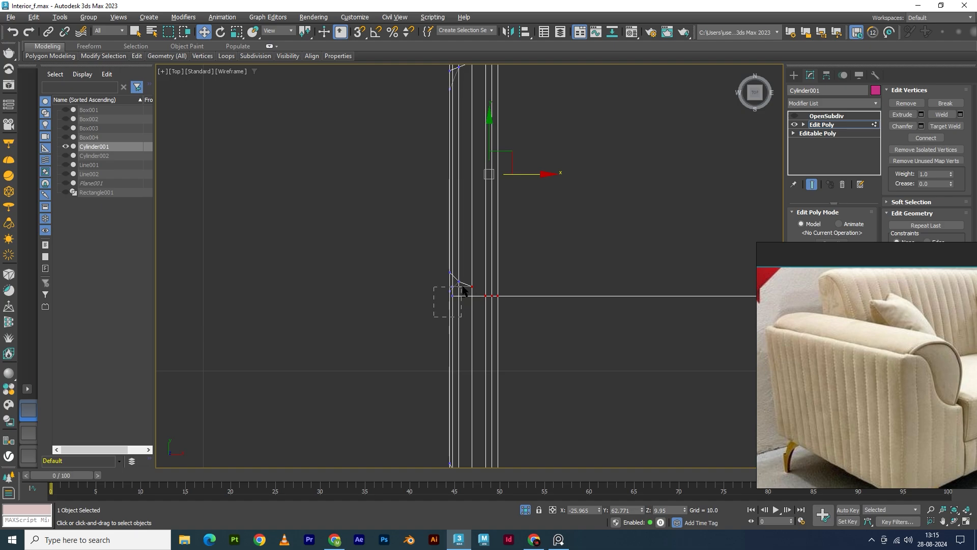
alt+drag(462, 286, 478, 263)
scroll(604, 171, down, 3)
scroll(516, 112, up, 3)
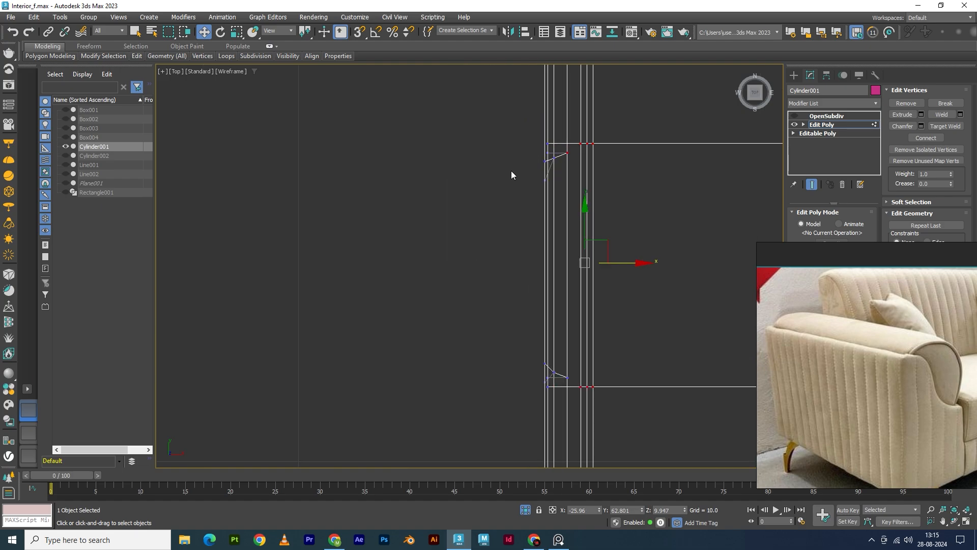
scroll(511, 170, up, 1)
alt+drag(515, 199, 592, 130)
scroll(591, 137, down, 2)
middle_drag(644, 158, 621, 320)
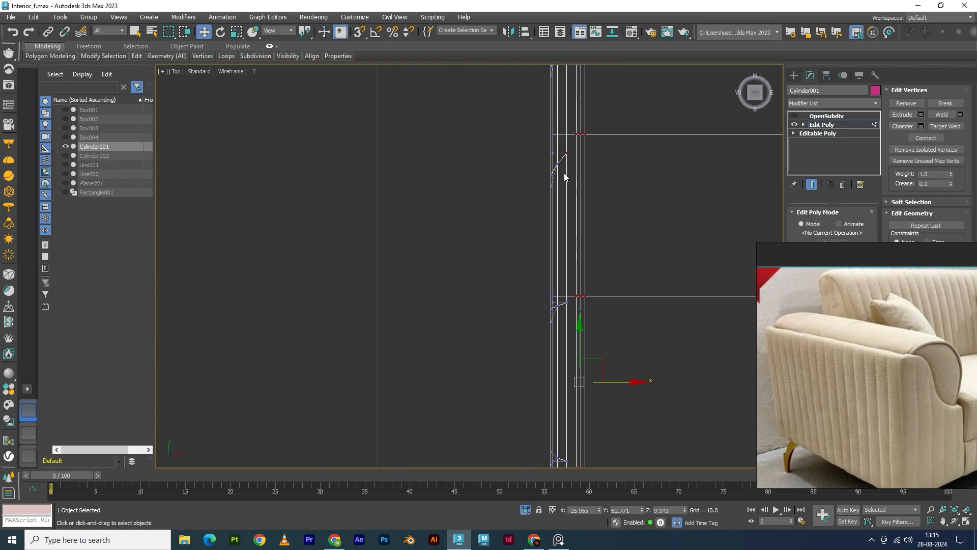
alt+drag(573, 144, 574, 144)
scroll(628, 238, down, 1)
middle_drag(629, 239, 622, 314)
scroll(622, 314, down, 1)
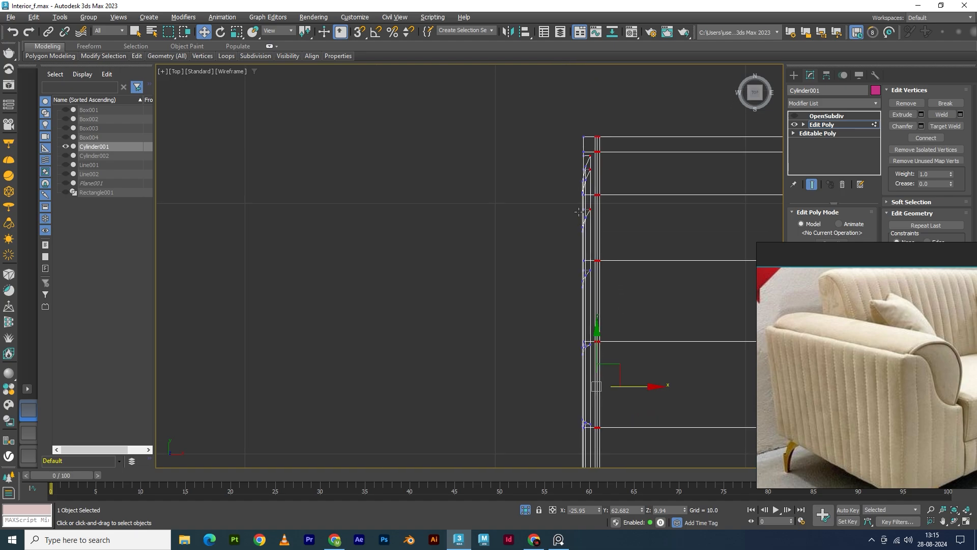
scroll(576, 193, up, 2)
alt+drag(568, 115, 606, 253)
Deselect the remaining recessed cap vertices along the lower part of the front end so only groove vertices stay selected
scroll(579, 302, down, 3)
middle_drag(614, 442, 612, 198)
middle_drag(592, 340, 585, 272)
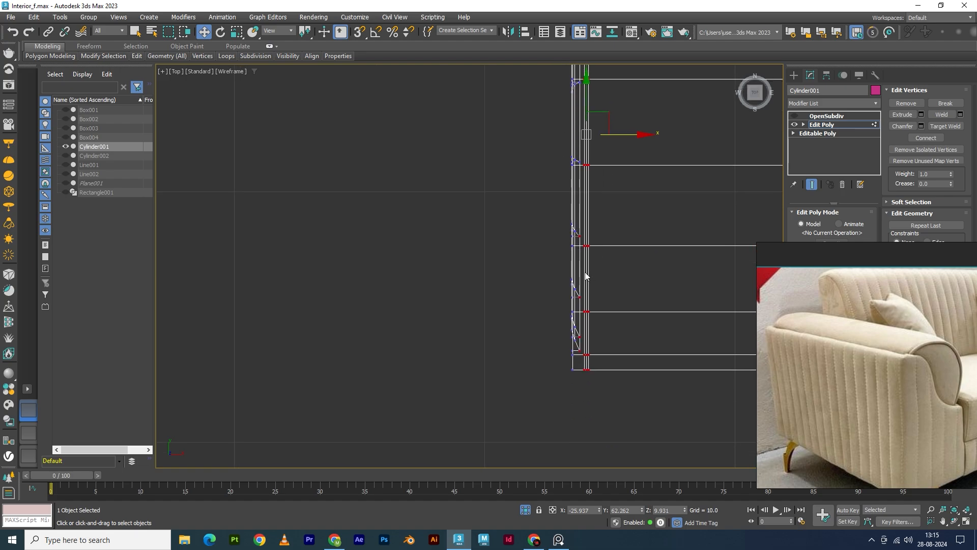
scroll(584, 272, up, 3)
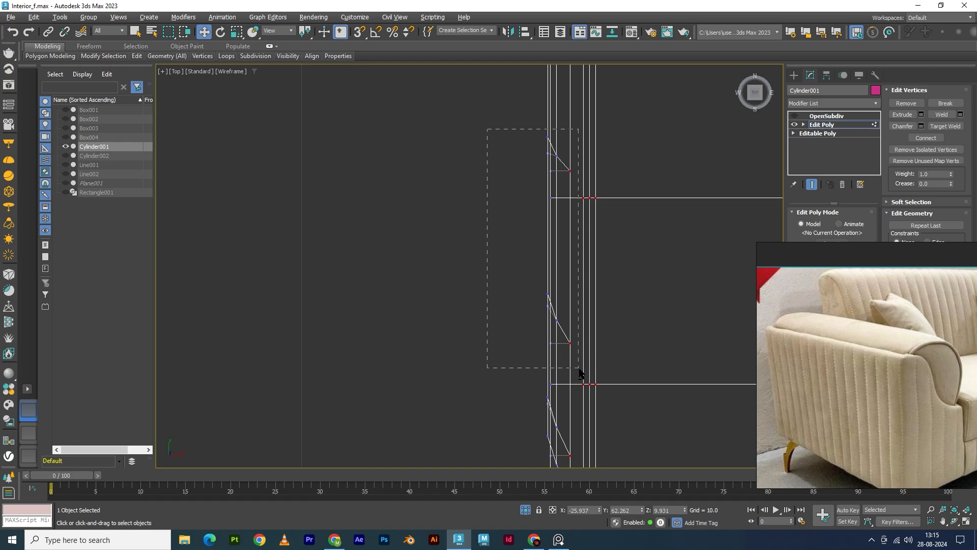
middle_drag(620, 368, 632, 172)
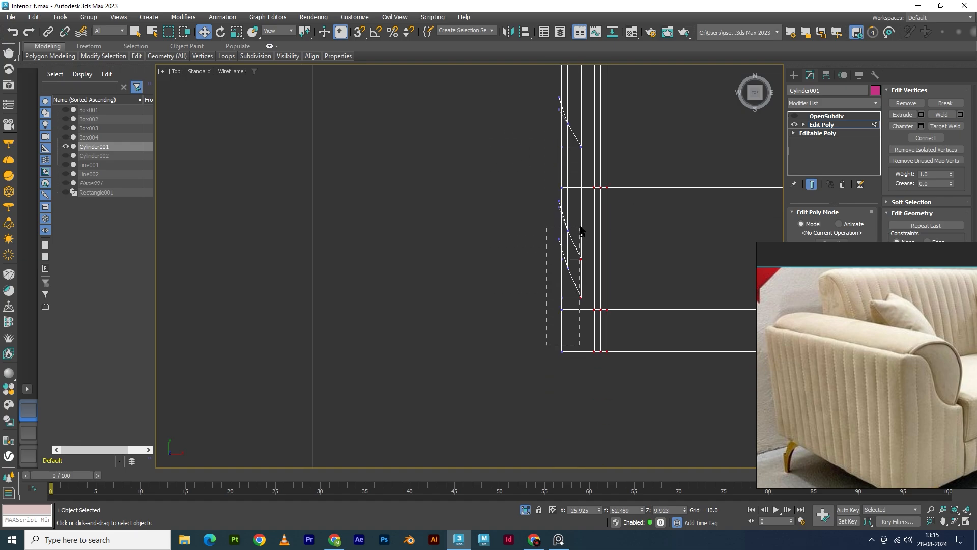
alt+drag(579, 227, 585, 184)
scroll(585, 285, down, 3)
middle_drag(591, 259, 562, 433)
middle_drag(534, 217, 528, 390)
Return to the maximized Perspective view, show the edges and activate scaling for the selected groove vertices
key(alt+w)
middle_click(613, 294)
key(alt+w)
scroll(526, 319, down, 5)
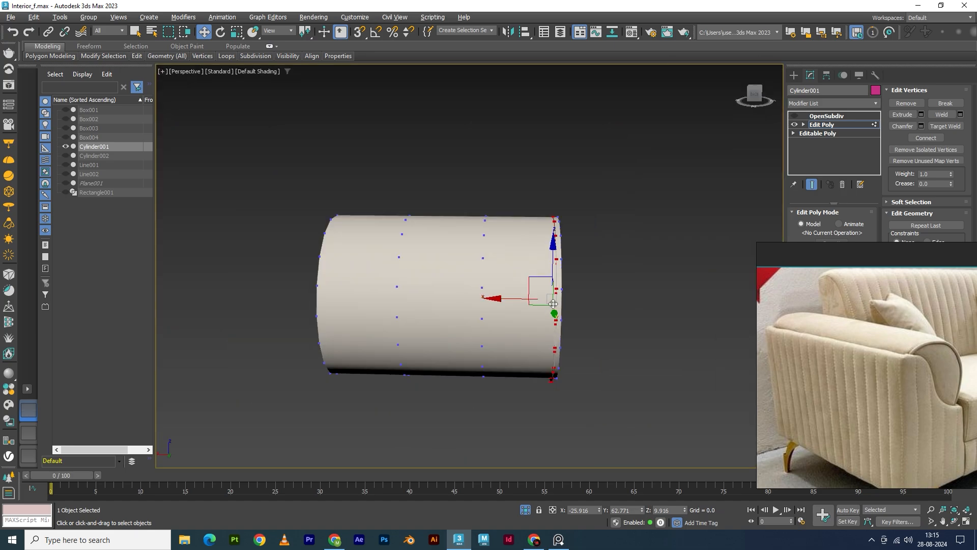
scroll(554, 304, up, 10)
key(F4)
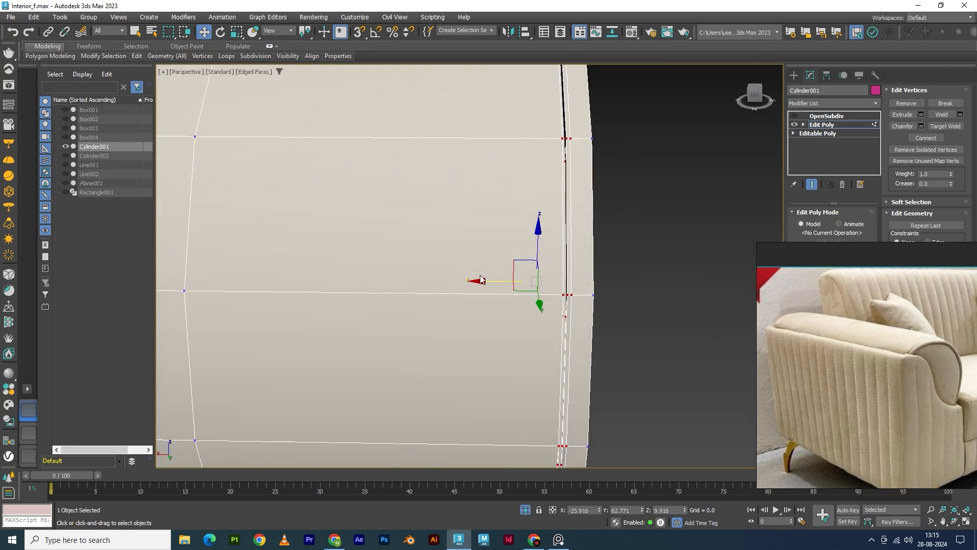
key(r)
alt+middle_drag(574, 293, 564, 296)
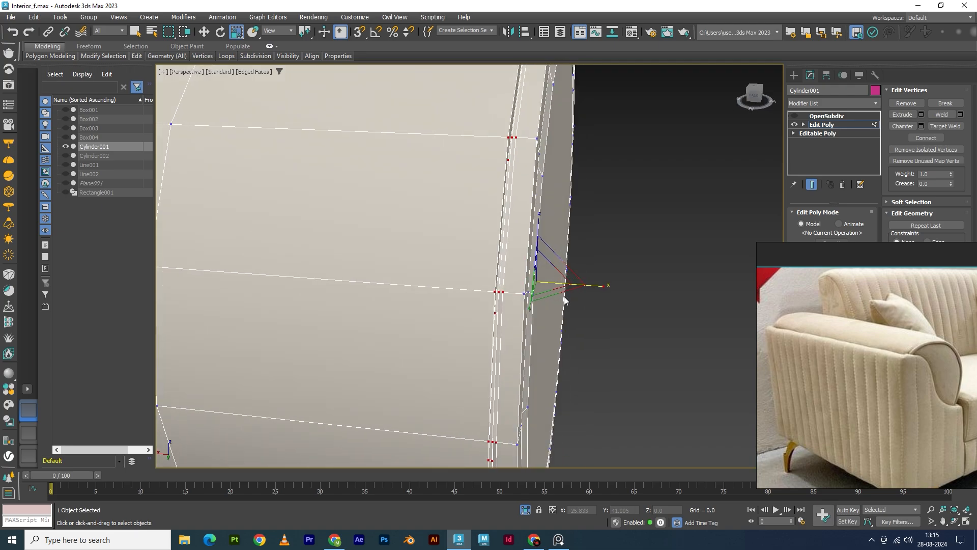
Scale the selected vertex loops near the cylinder's rim closer together along X and check the smoothed shape without edged faces
scroll(566, 299, up, 3)
scroll(566, 298, down, 2)
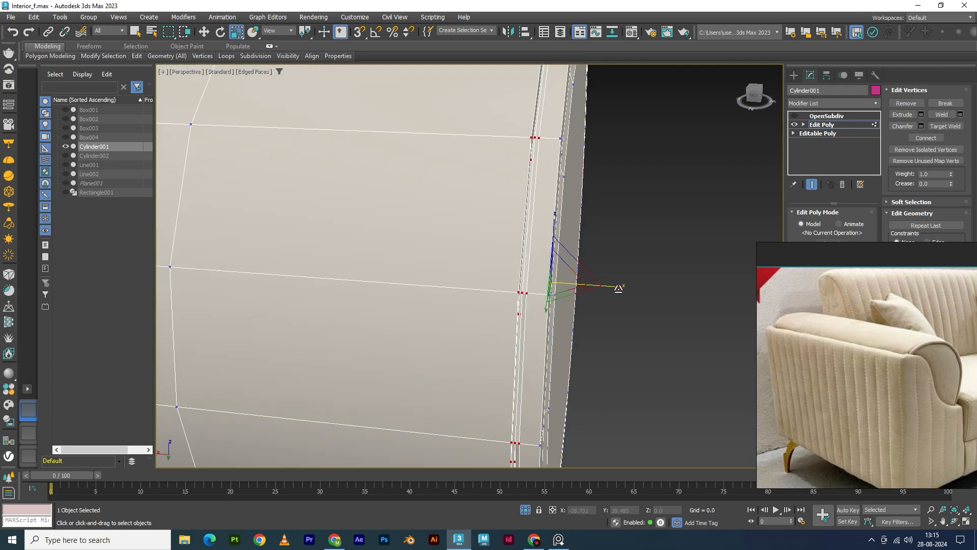
drag(618, 288, 573, 284)
click(821, 126)
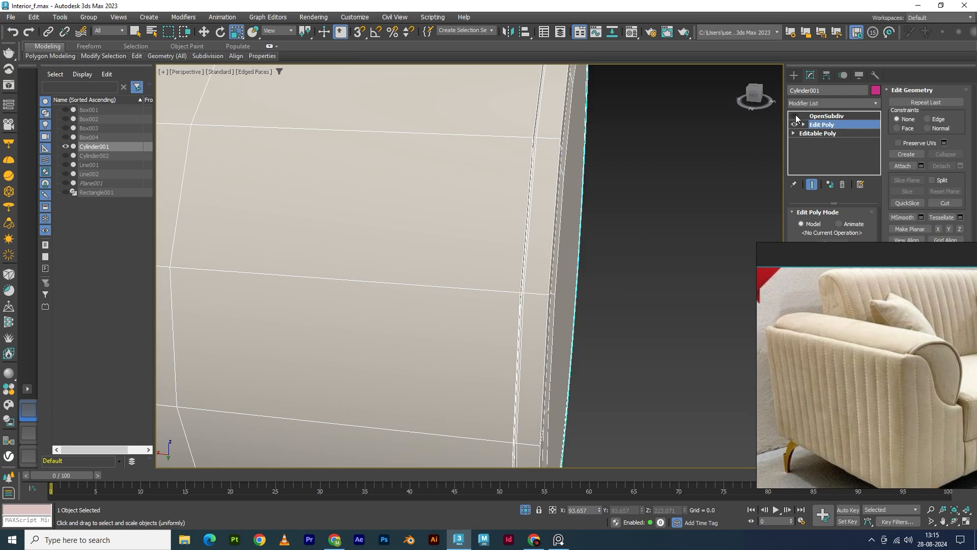
click(618, 229)
key(F4)
scroll(621, 228, down, 6)
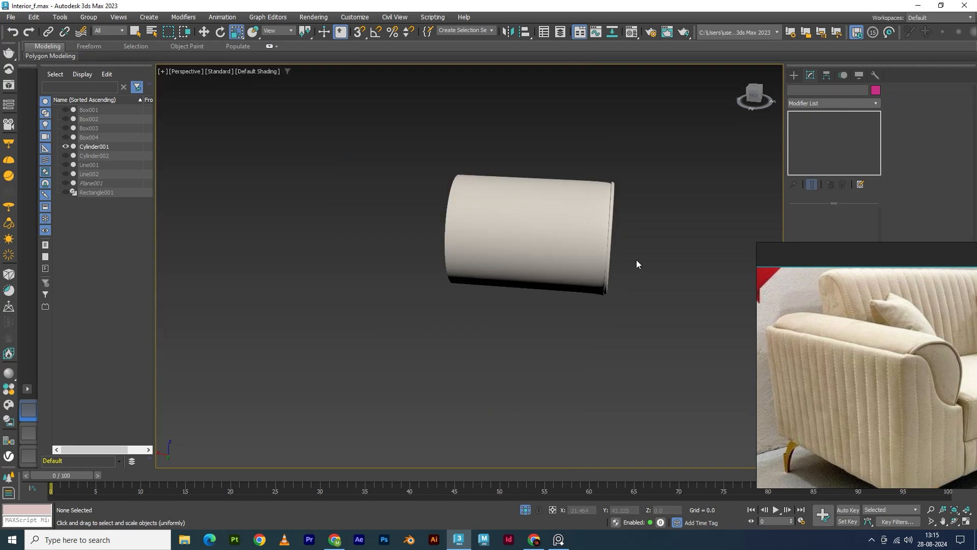
alt+middle_drag(636, 264, 597, 277)
click(549, 231)
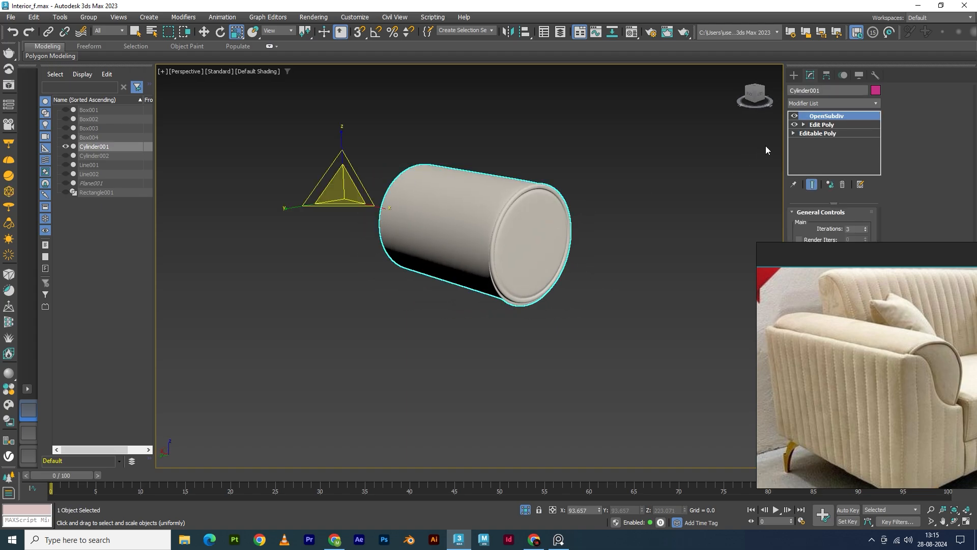
Turn off OpenSubdiv, show edged faces, and scale the cylinder's end-cap polygon inward as a smaller inset face
click(795, 116)
click(803, 124)
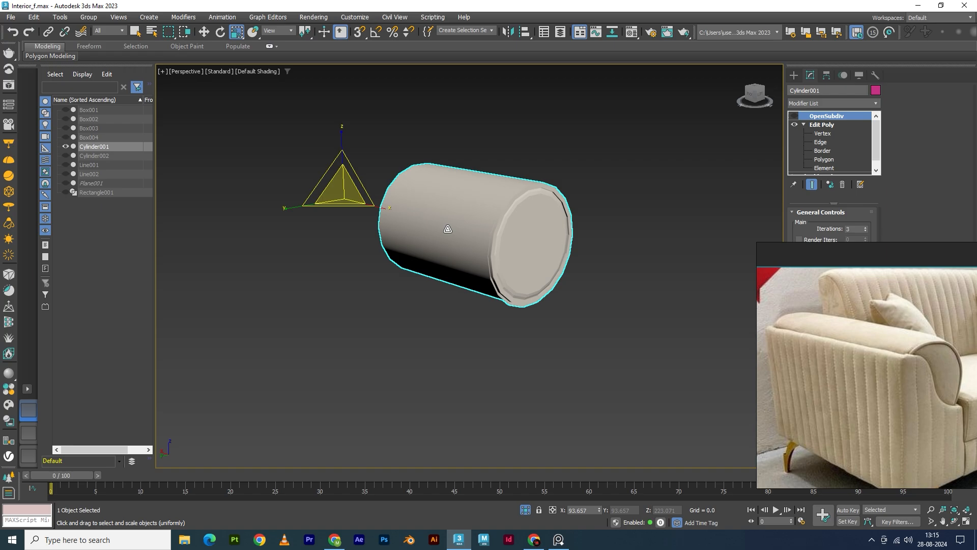
key(F4)
scroll(563, 246, up, 4)
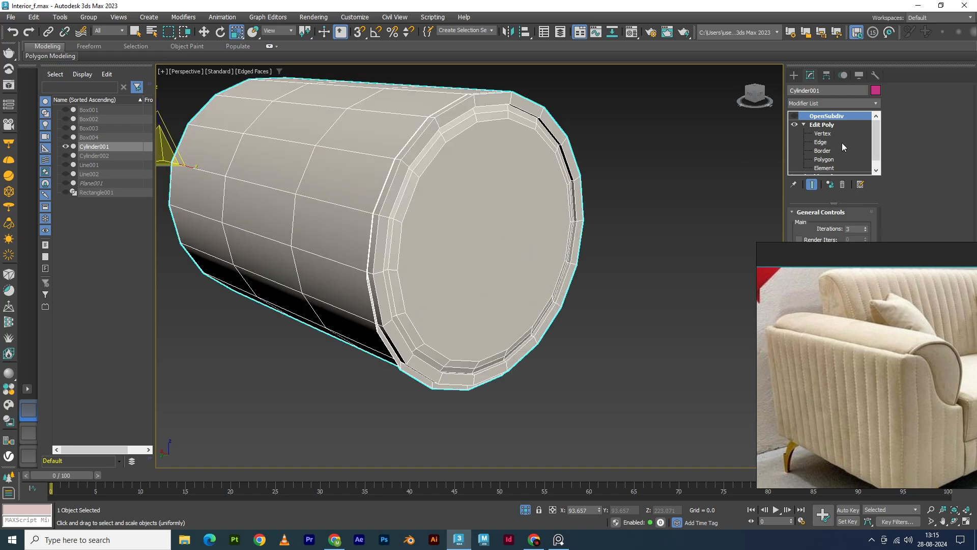
click(824, 159)
click(488, 244)
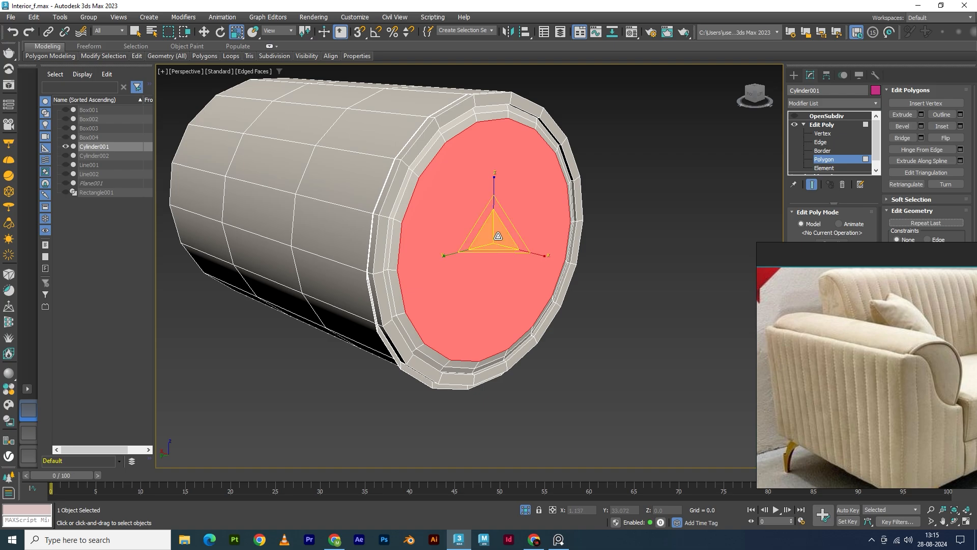
drag(498, 233, 488, 240)
Move the inset cap polygon outward about 0.38 along X and shrink it to give the end cap a rounded profile
key(w)
alt+middle_drag(502, 278, 513, 280)
mouse_move(454, 236)
mouse_down()
mouse_move(495, 247)
mouse_move(471, 269)
mouse_move(465, 241)
mouse_up()
key(r)
key(w)
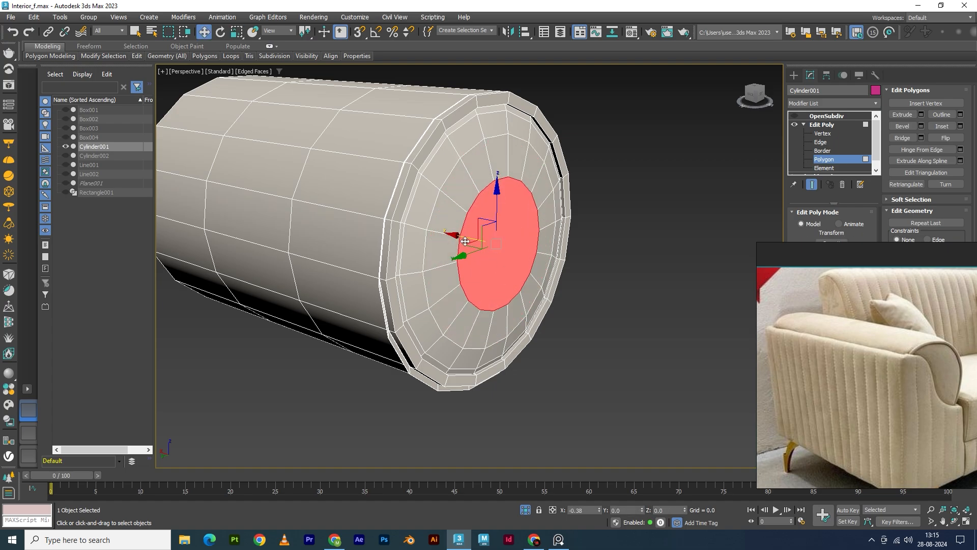
alt+middle_drag(465, 241, 511, 278)
click(453, 238)
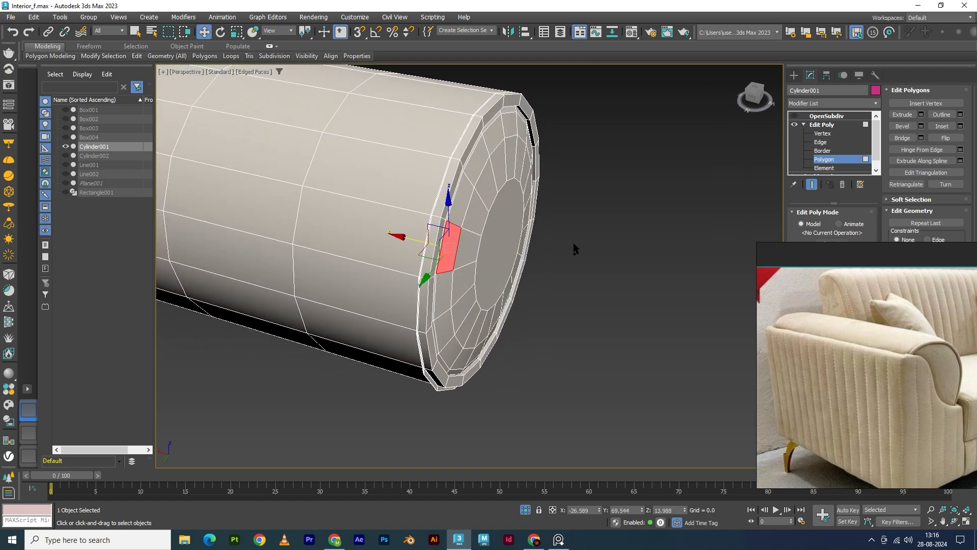
key(ctrl+z)
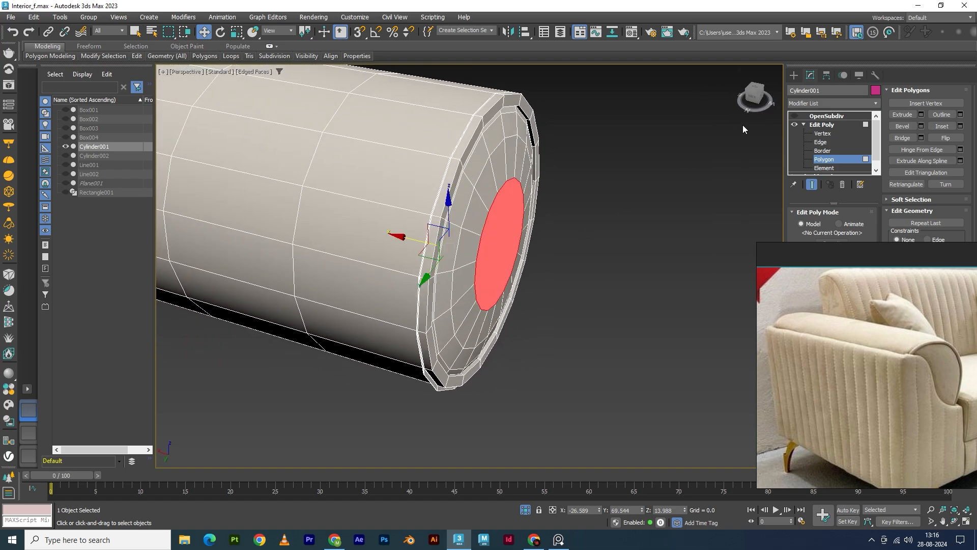
Turn OpenSubdiv back on and inspect the cylinder's smoothed end cap without edged faces
click(812, 125)
click(825, 116)
click(795, 116)
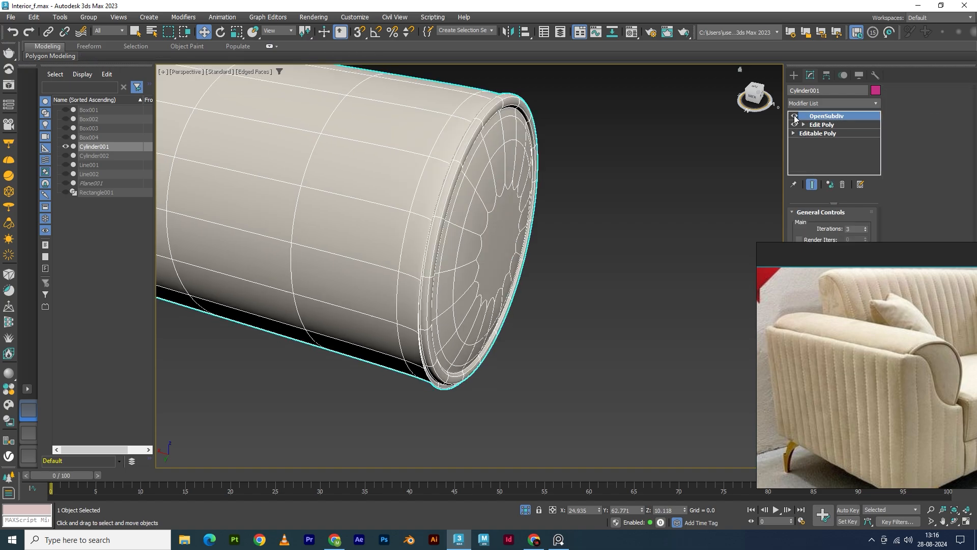
click(630, 210)
key(F4)
scroll(564, 249, down, 5)
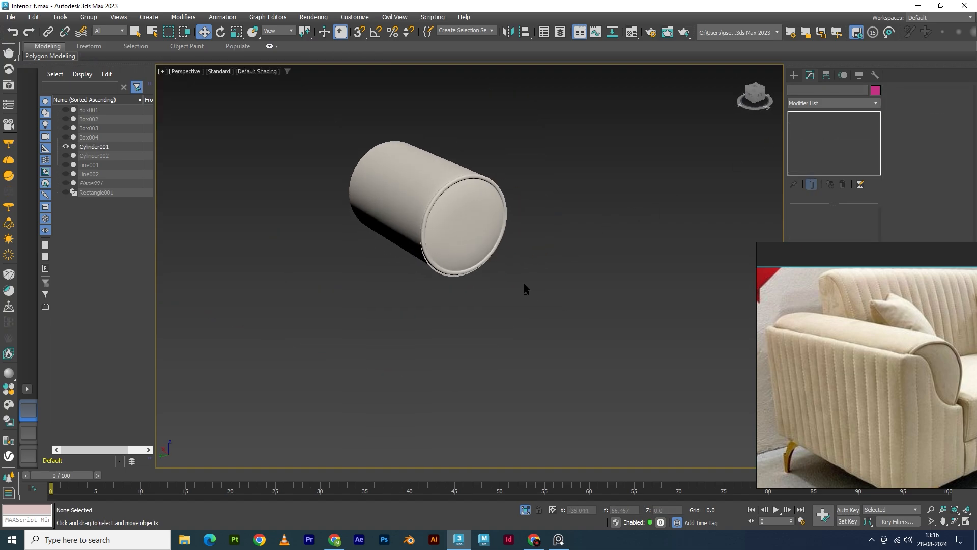
alt+middle_drag(524, 286, 551, 288)
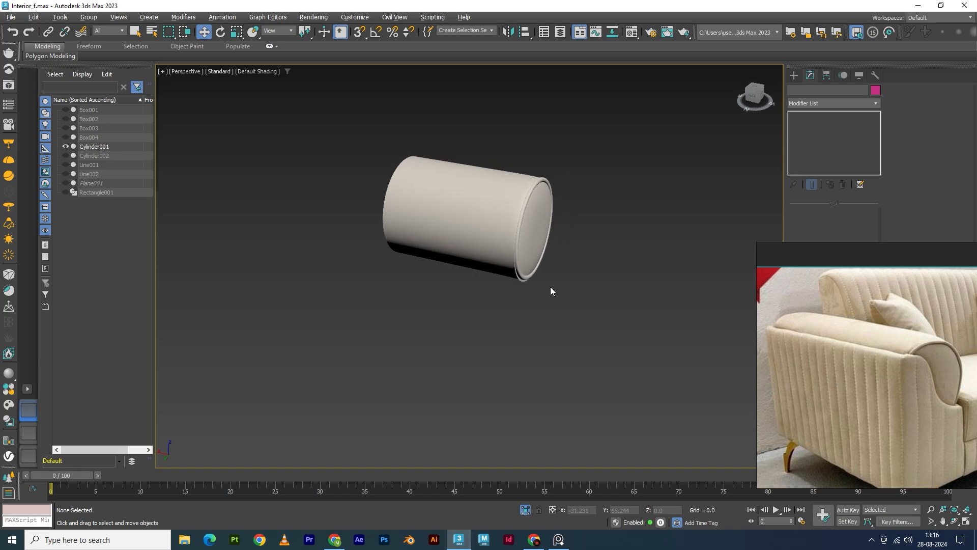
click(485, 236)
scroll(548, 266, up, 3)
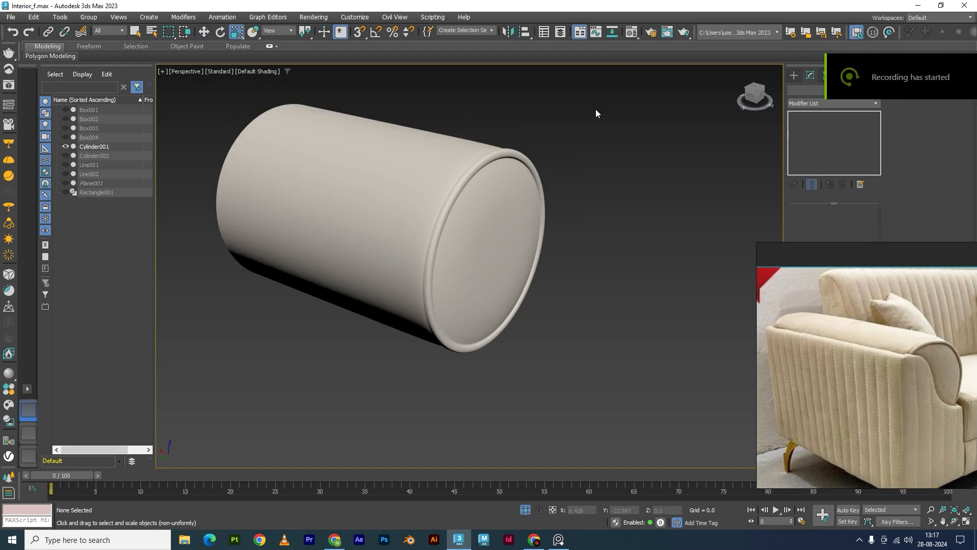
Turn off OpenSubdiv on the armrest cylinder and add a Symmetry modifier above its Edit Poly
click(523, 222)
alt+middle_drag(582, 244, 691, 263)
key(w)
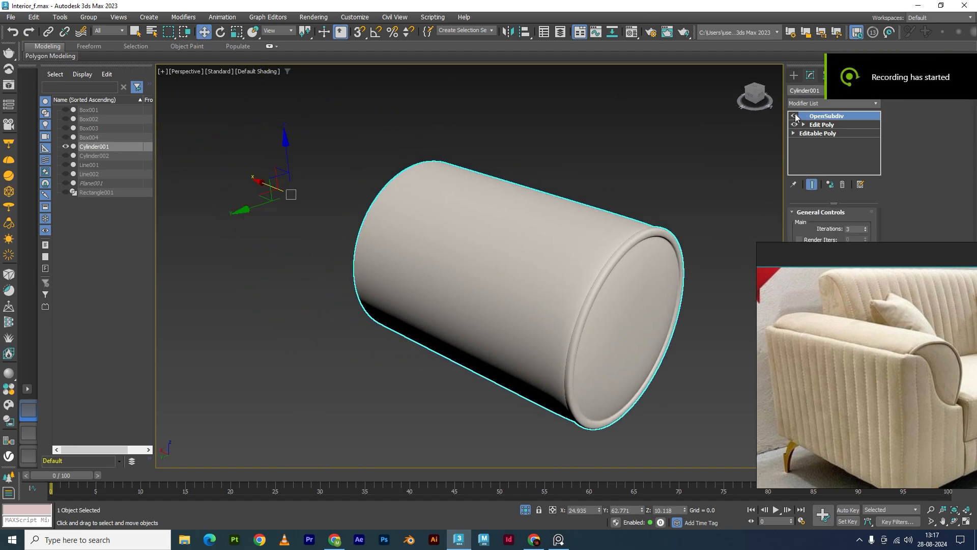
click(795, 116)
click(814, 125)
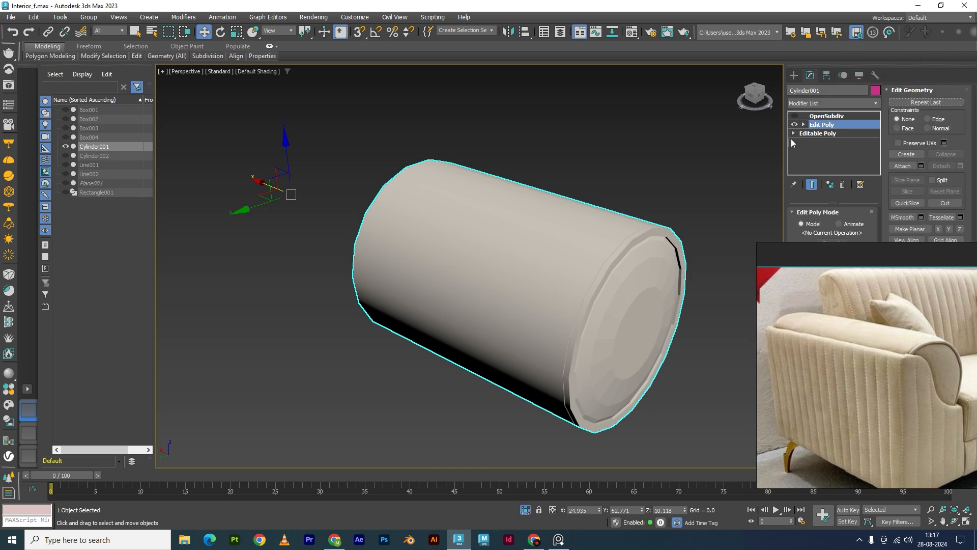
alt+middle_drag(599, 255, 585, 270)
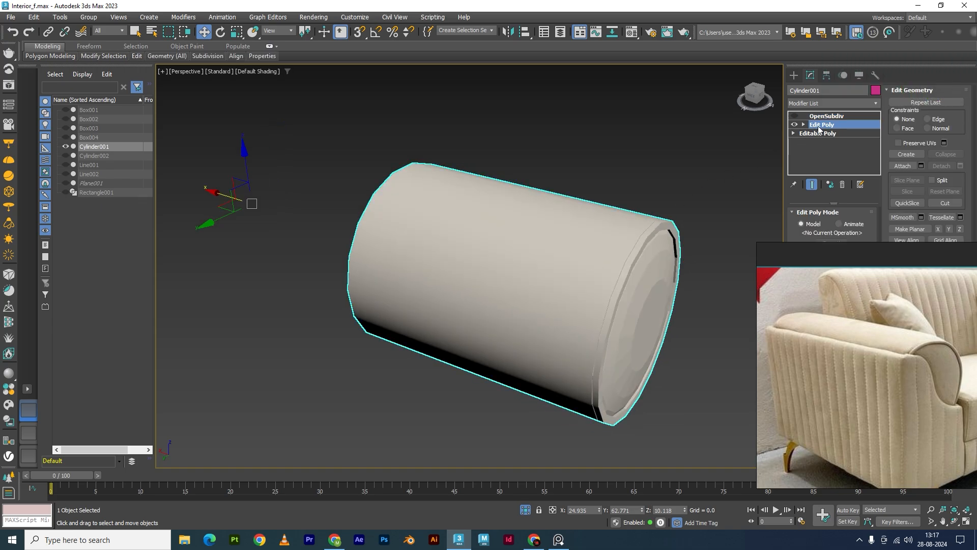
click(811, 103)
scroll(631, 265, down, 5)
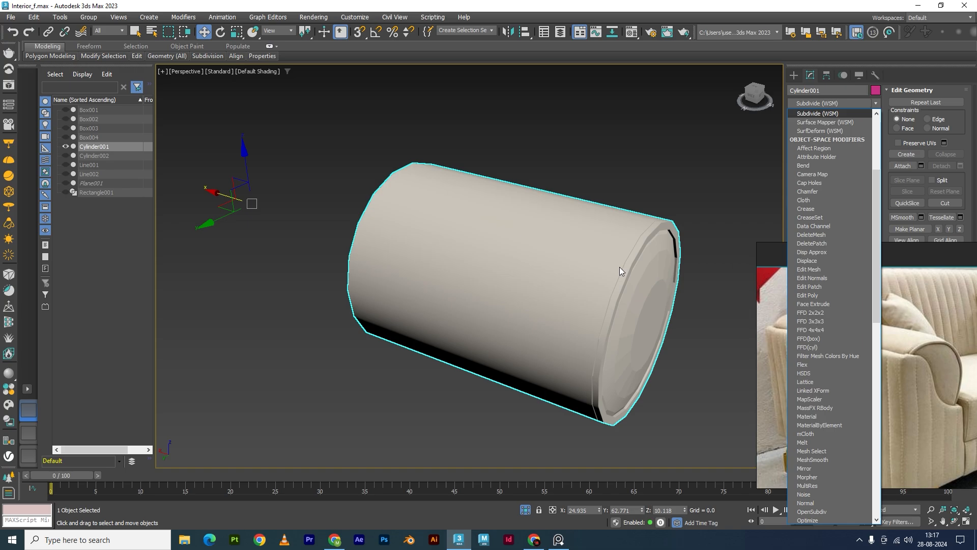
scroll(853, 187, down, 15)
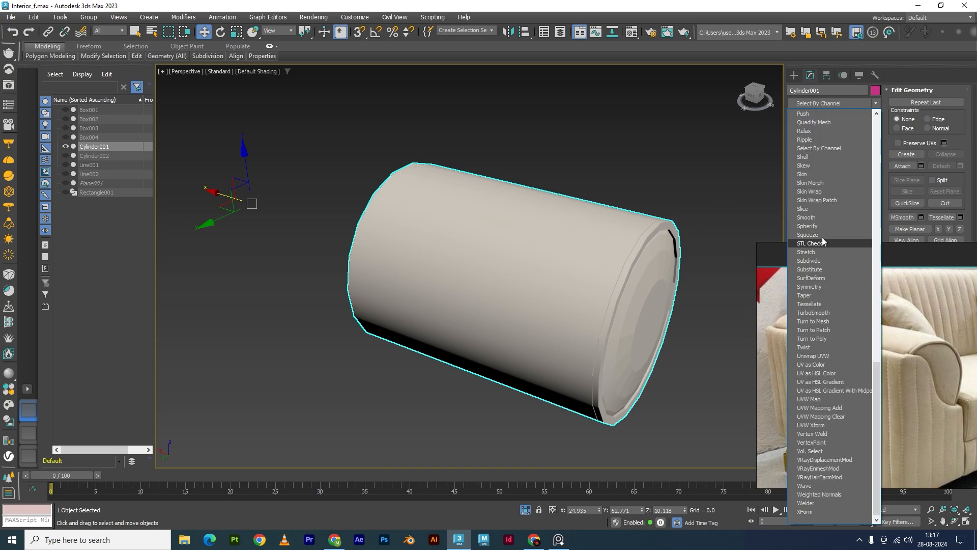
key(s)
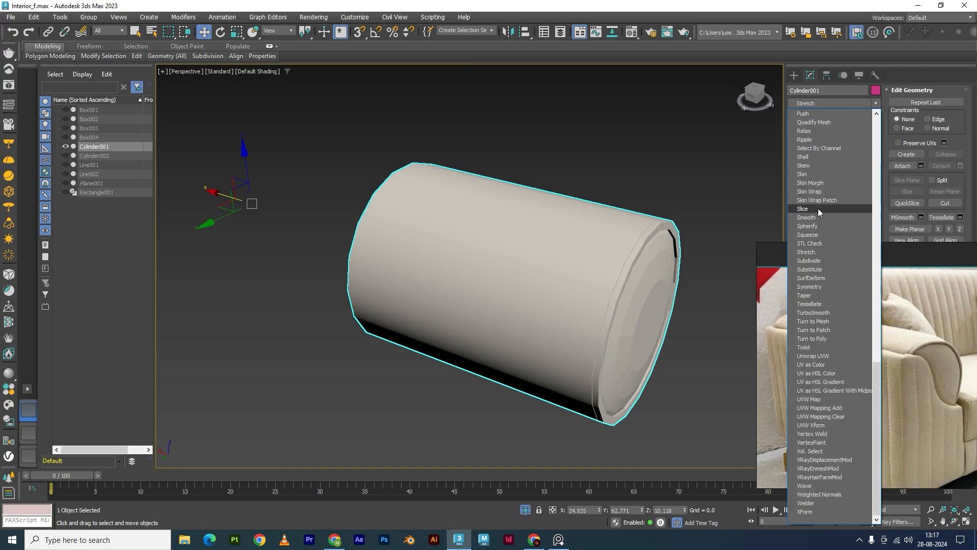
click(816, 285)
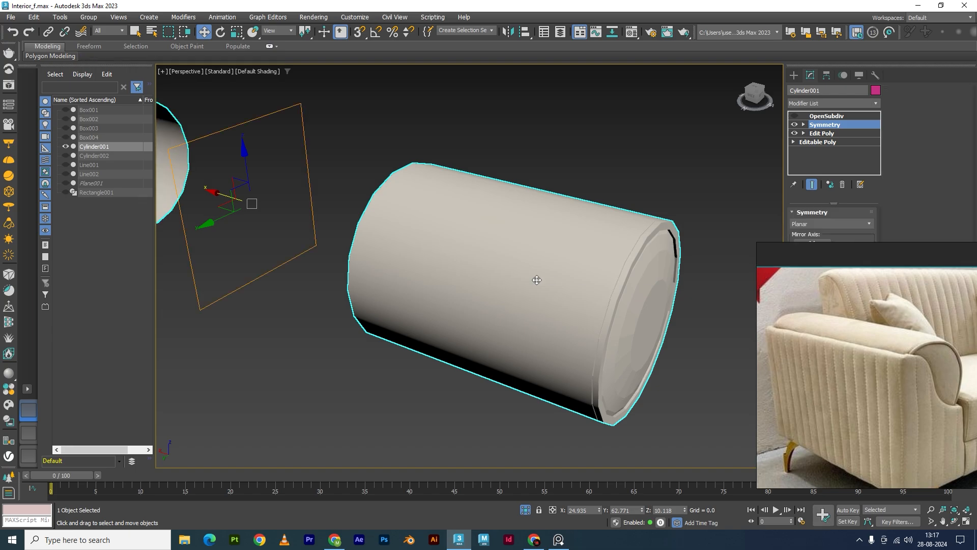
Move the Symmetry mirror plane along X until both halves join into one cylinder, and turn on OpenSubdiv
scroll(532, 280, down, 3)
alt+middle_drag(532, 281, 573, 285)
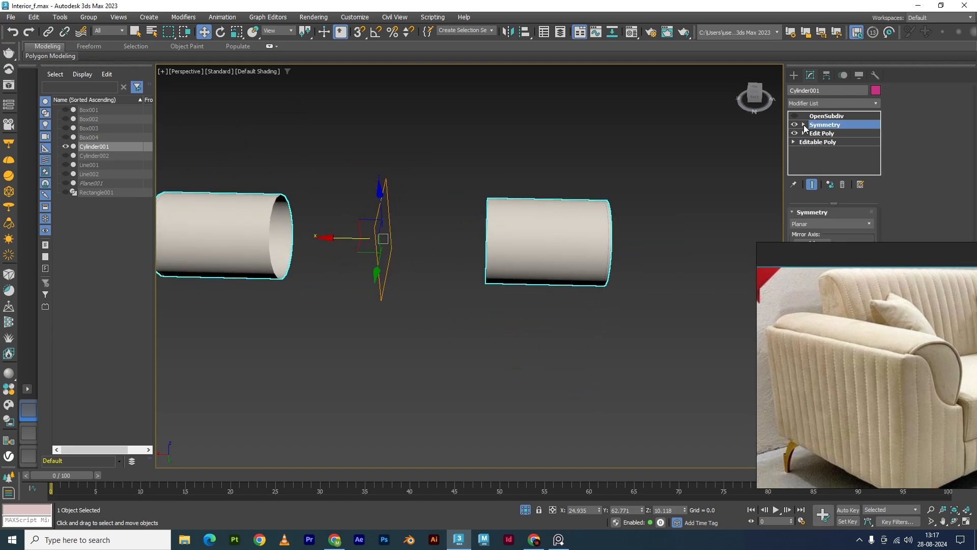
click(803, 125)
click(821, 132)
drag(326, 246, 433, 257)
click(804, 125)
click(827, 116)
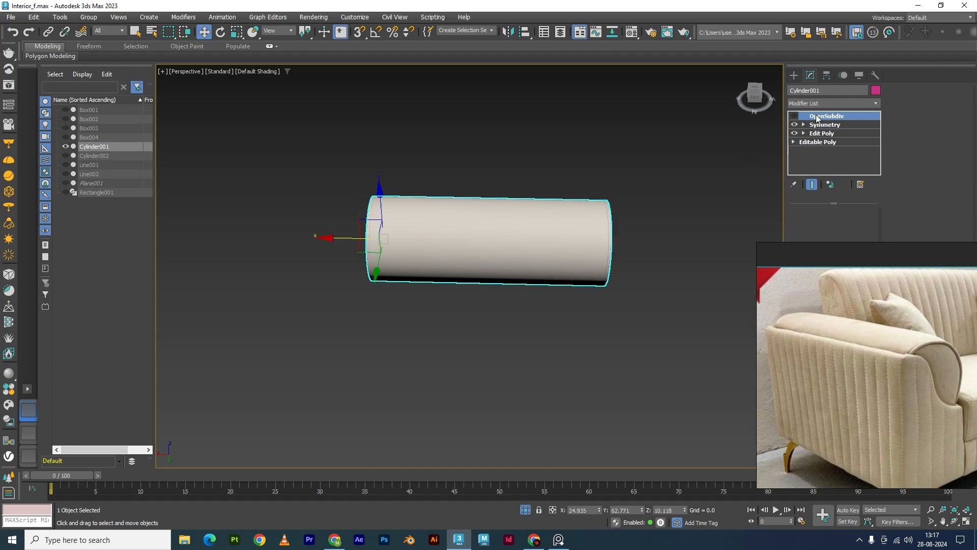
click(586, 200)
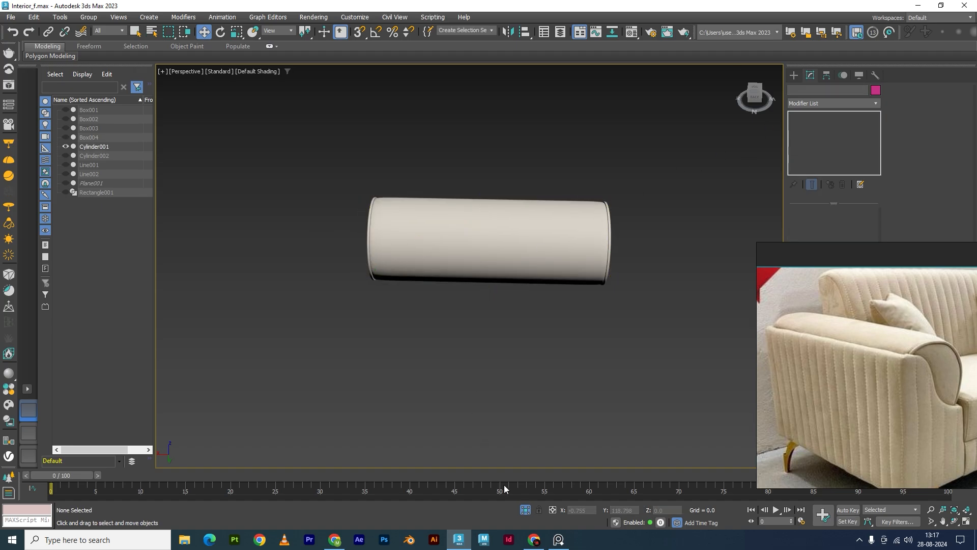
Leave isolation mode and bring the front of the whole sofa into view
click(524, 509)
scroll(542, 402, down, 3)
scroll(404, 353, up, 5)
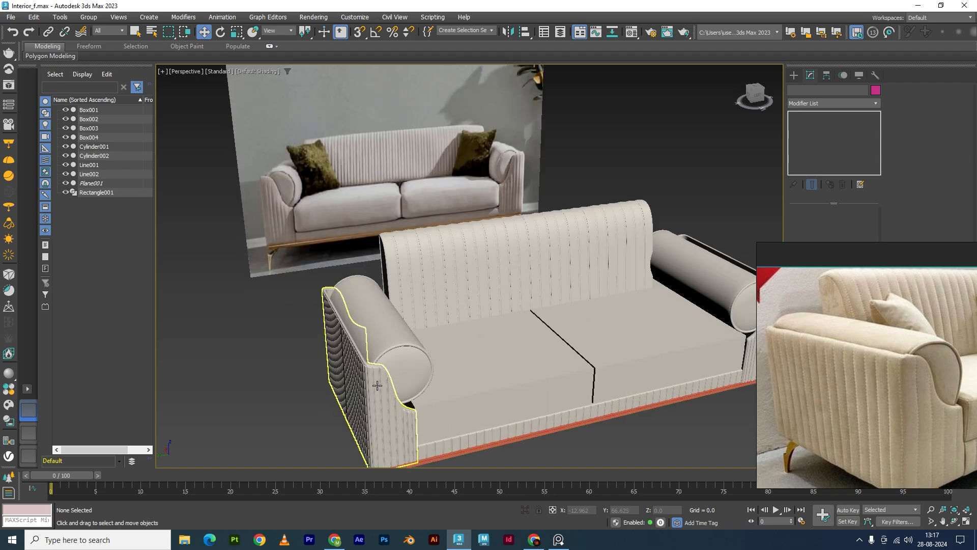
middle_drag(457, 422, 387, 382)
alt+middle_drag(506, 420, 384, 365)
Lower both armrest cylinders together by about 0.8 along Z
click(330, 305)
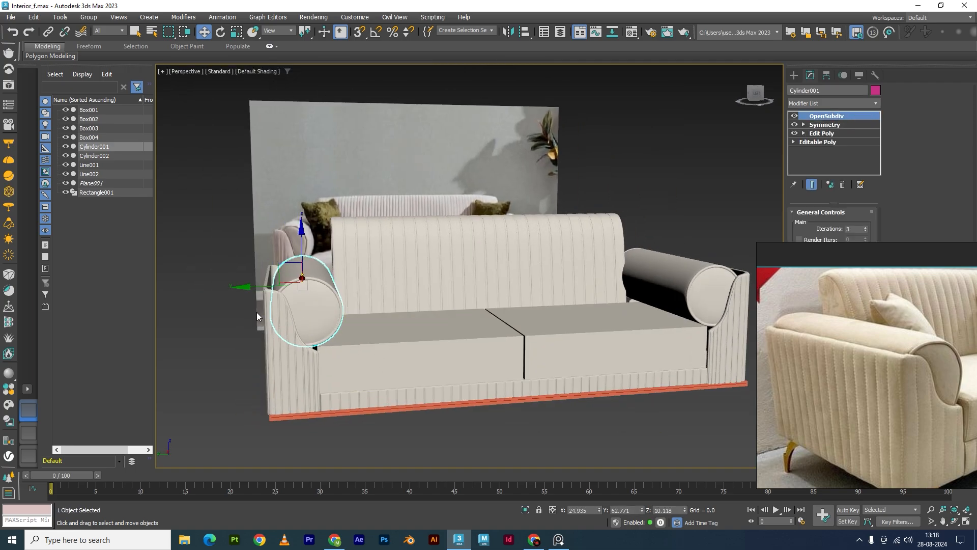
drag(301, 233, 301, 234)
ctrl+click(693, 304)
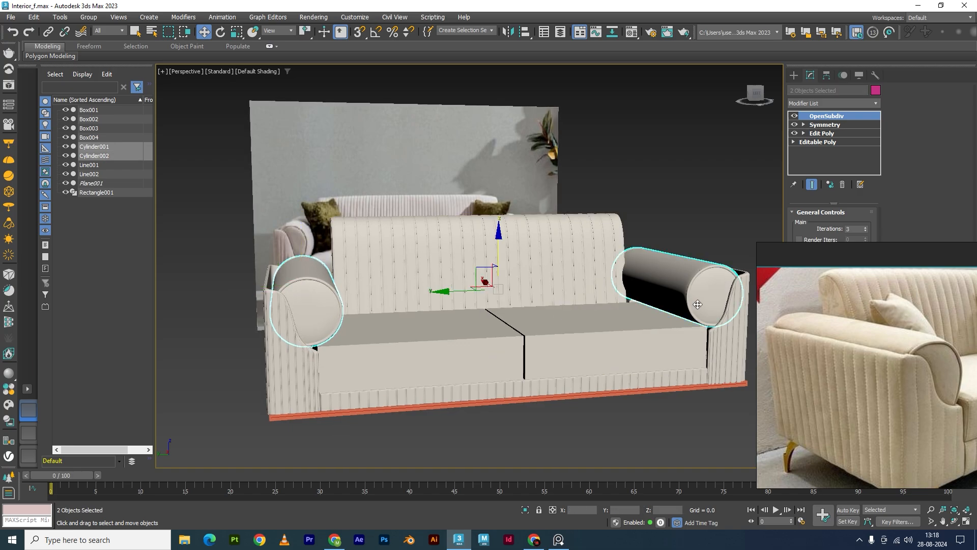
drag(500, 239, 498, 242)
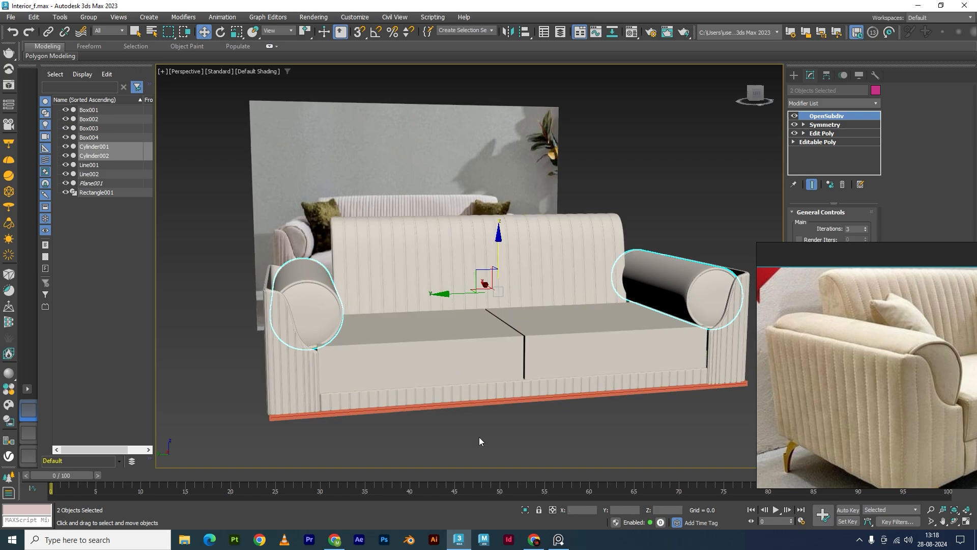
Try to scale the left armrest cylinder uniformly to about 89 percent
alt+middle_drag(477, 414, 474, 438)
click(324, 325)
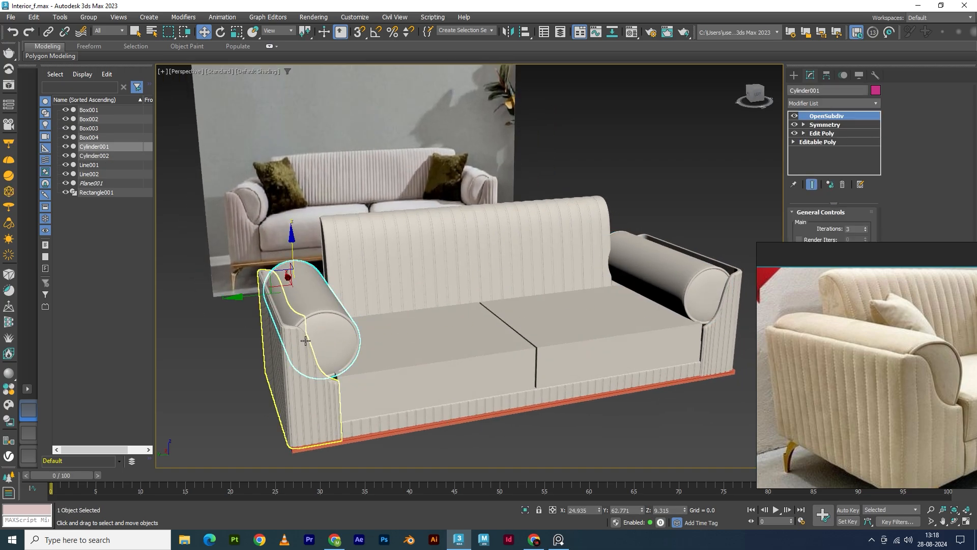
key(s)
key(r)
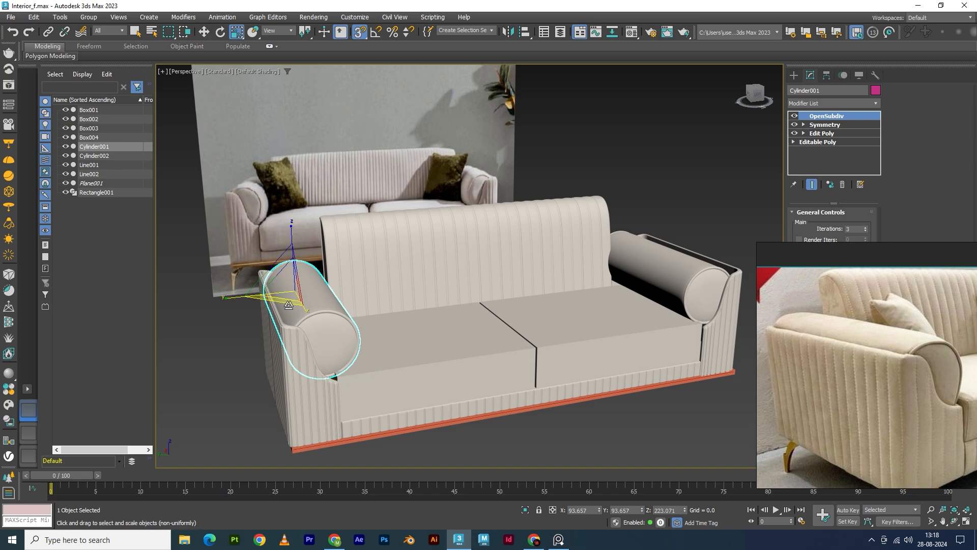
drag(291, 285, 288, 290)
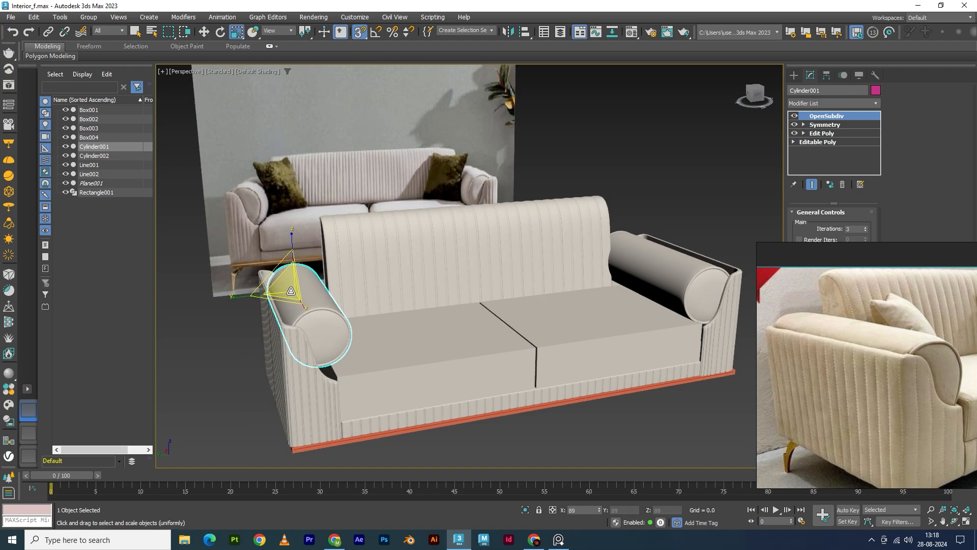
alt+middle_drag(322, 360, 395, 367)
key(w)
drag(267, 294, 279, 298)
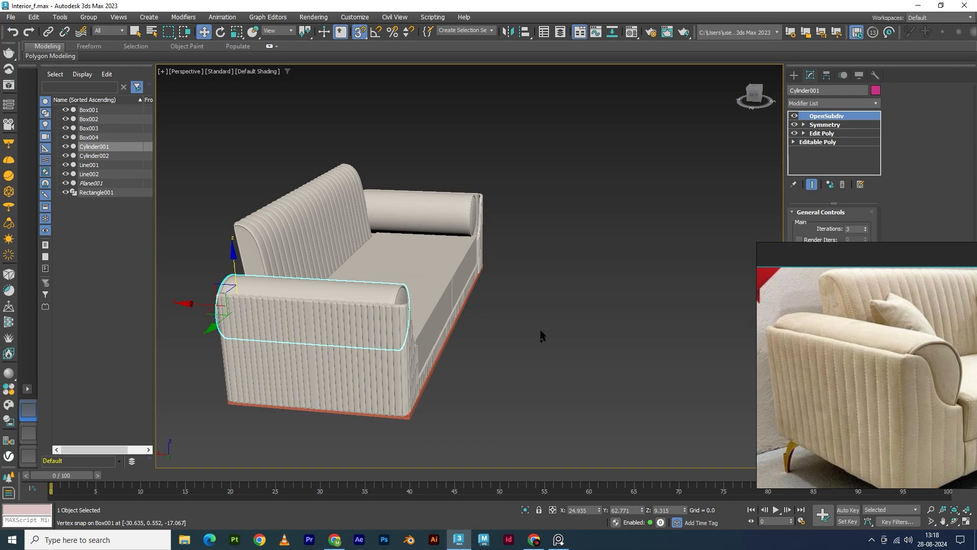
Center the left armrest cylinder's pivot on the object, leave pivot editing, and activate rotation
click(827, 75)
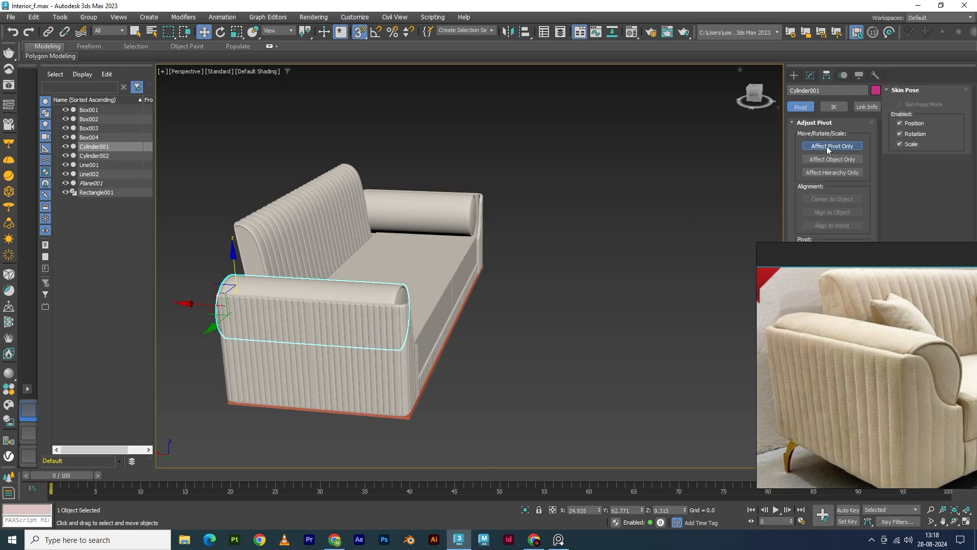
click(826, 145)
click(827, 200)
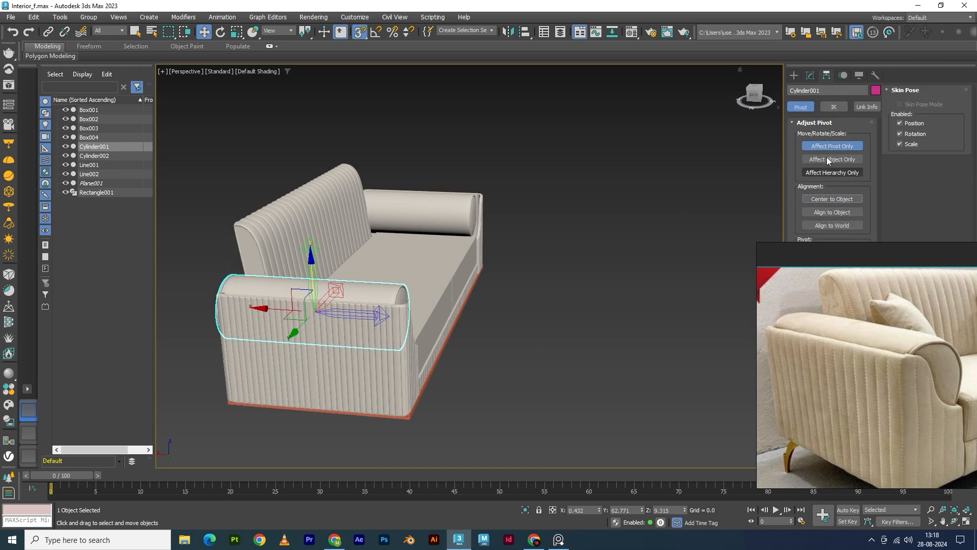
click(830, 146)
key(e)
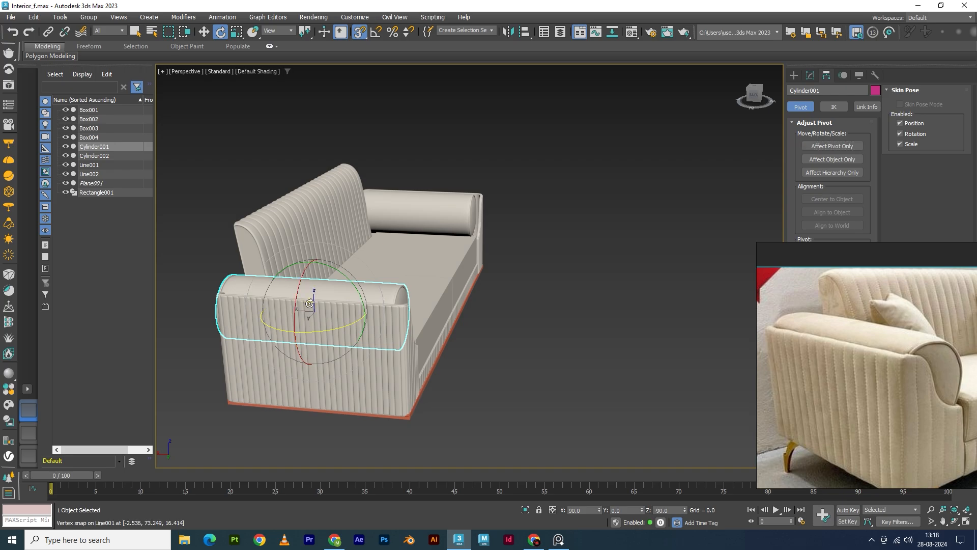
Move the left armrest cylinder along X to about -2.83, turn snapping off, and adjust its length scale to fit the arm
key(w)
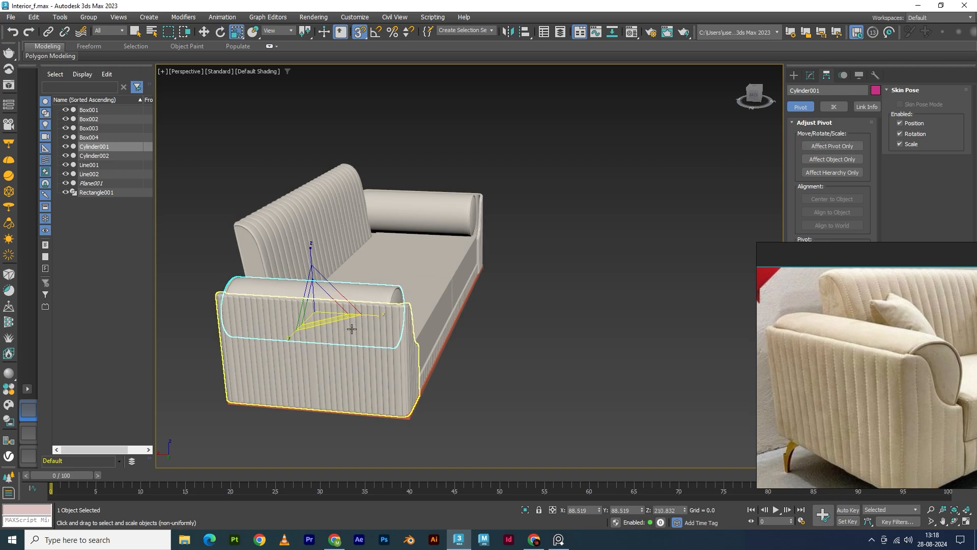
alt+middle_drag(325, 351, 300, 277)
scroll(300, 275, up, 3)
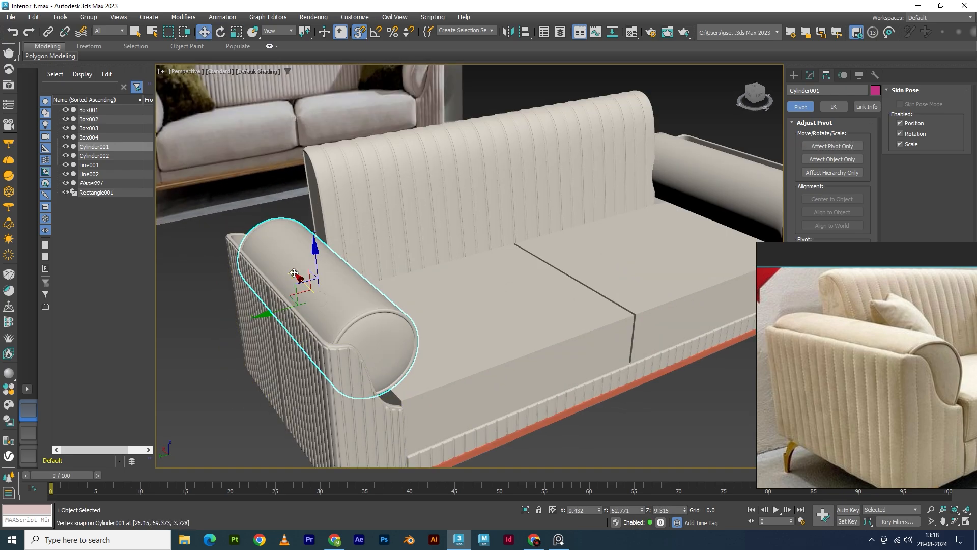
drag(298, 275, 305, 286)
key(s)
alt+middle_drag(305, 286, 368, 333)
middle_drag(311, 392, 401, 334)
alt+middle_drag(402, 333, 411, 344)
key(r)
mouse_move(375, 277)
mouse_down()
mouse_move(366, 278)
mouse_move(381, 268)
mouse_up()
key(w)
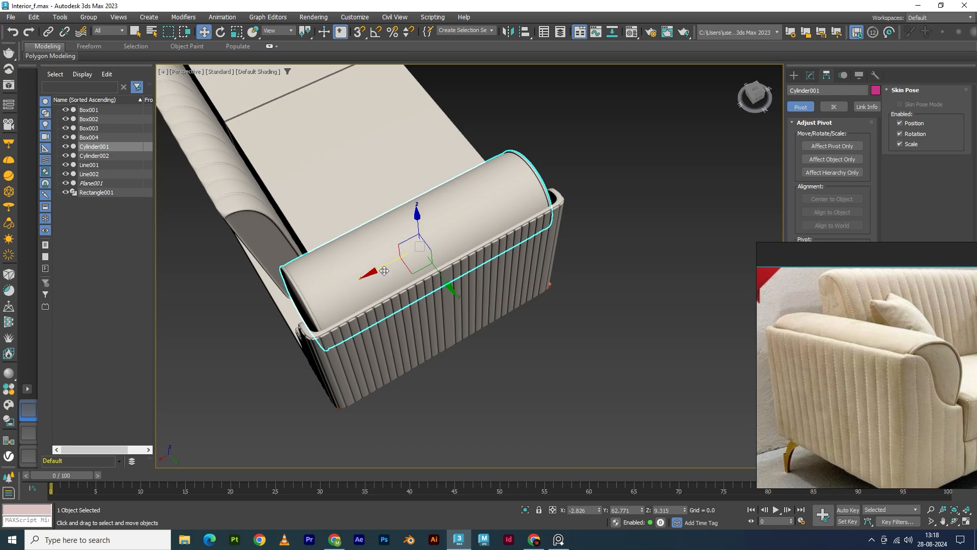
Lower the left armrest cylinder by about 0.6 along Z, and clear the selection
alt+middle_drag(448, 324, 307, 327)
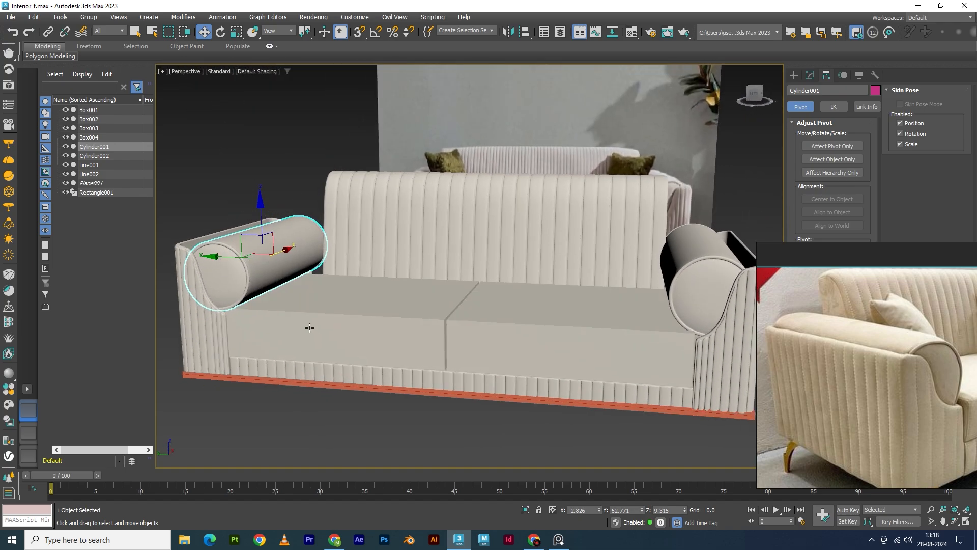
drag(260, 204, 260, 206)
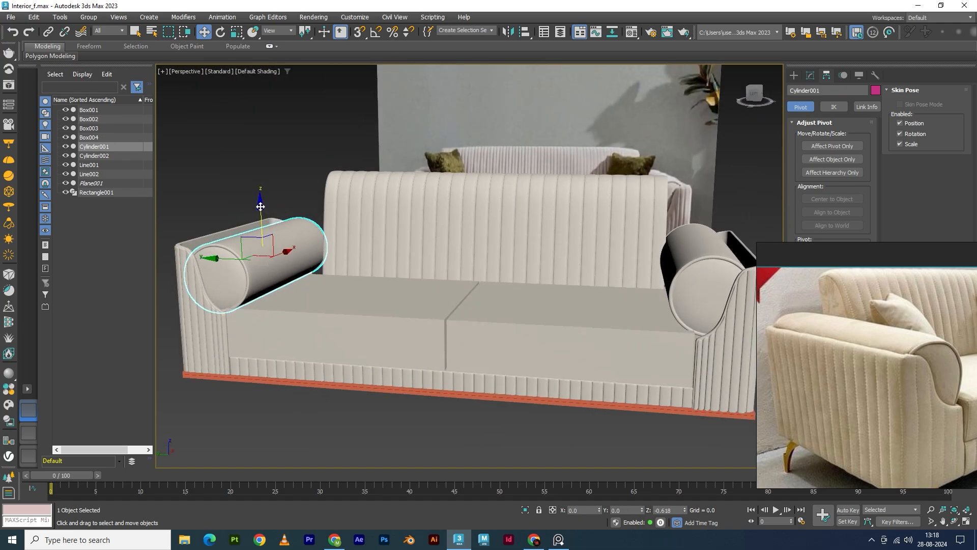
alt+middle_drag(338, 362, 369, 352)
click(420, 439)
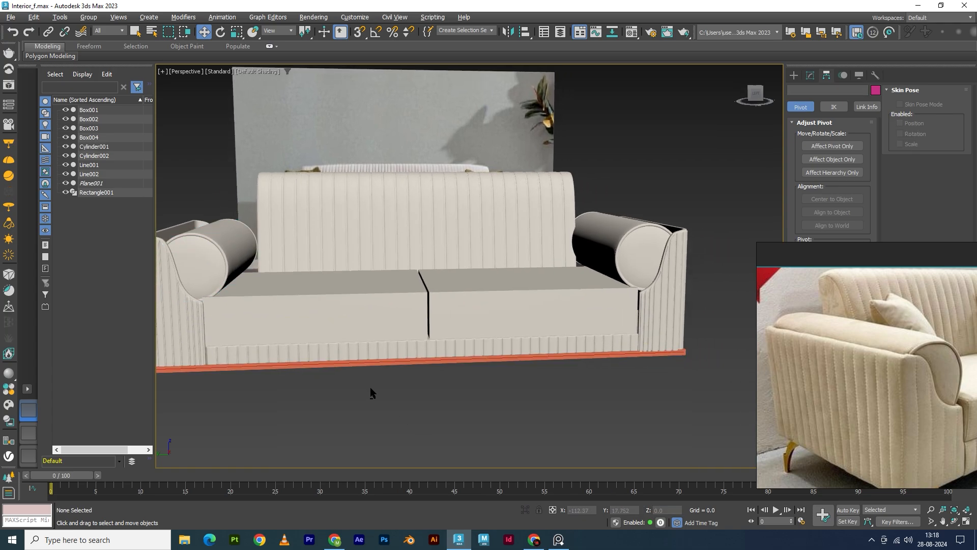
Examine the whole sofa from several angles, comparing its seat, arms and base with the reference image
alt+middle_drag(371, 387, 453, 406)
click(440, 371)
alt+middle_drag(441, 371, 478, 384)
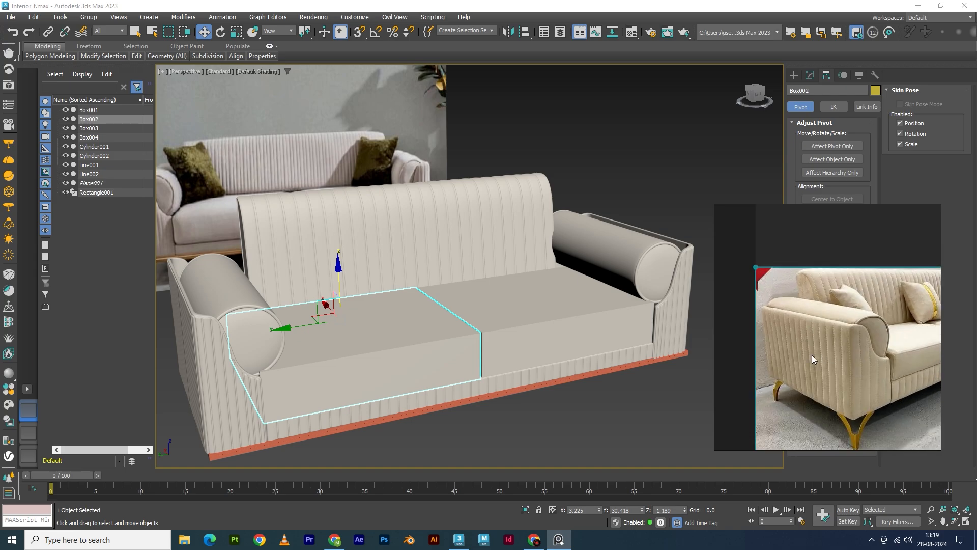
alt+middle_drag(464, 349, 314, 260)
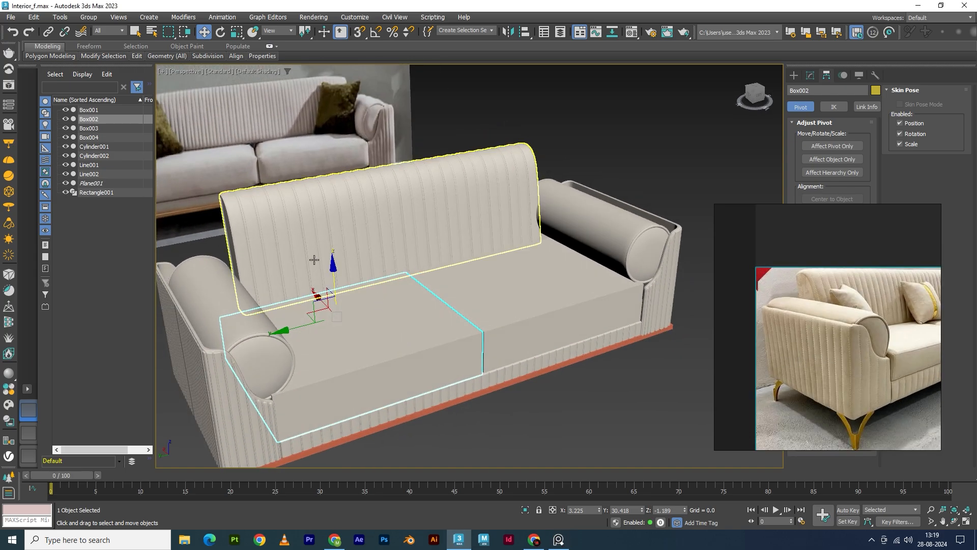
alt+middle_drag(353, 341, 433, 342)
middle_drag(489, 364, 487, 328)
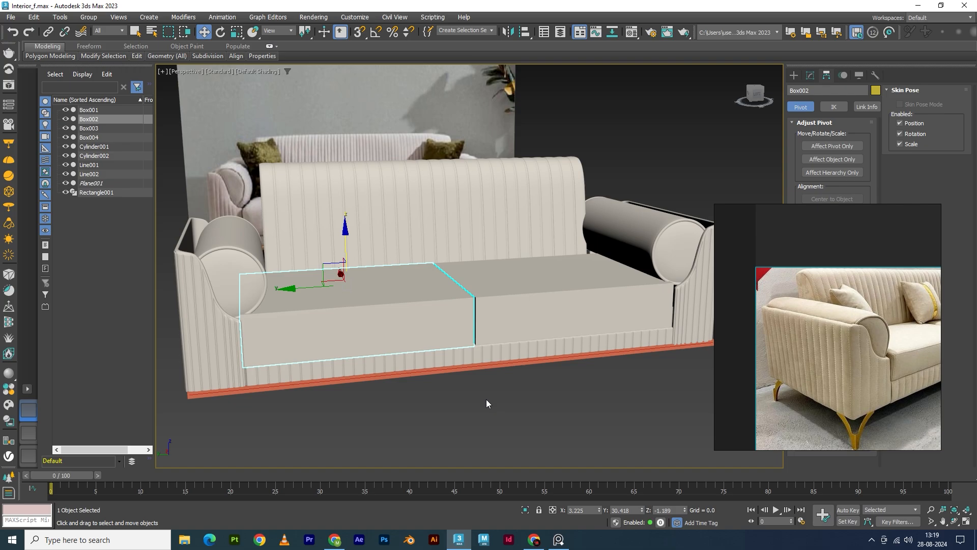
click(486, 399)
alt+middle_drag(417, 361, 463, 340)
scroll(503, 351, down, 3)
middle_drag(475, 297, 457, 248)
Isolate the sofa's rectangular base frame in the Top view, framing one corner, and clear the selection
click(452, 348)
key(alt+w)
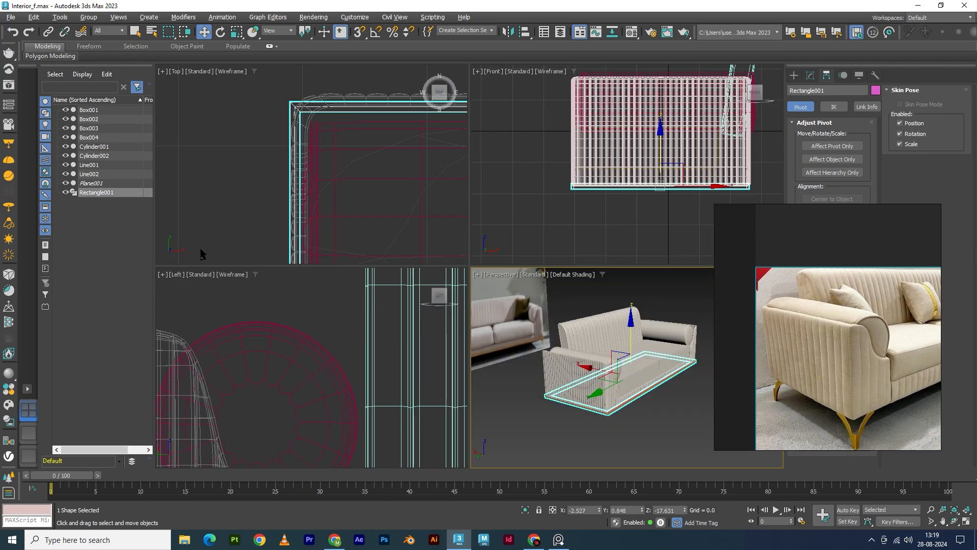
middle_click(304, 215)
key(alt+w)
scroll(327, 247, down, 4)
middle_drag(458, 297, 439, 221)
key(alt+q)
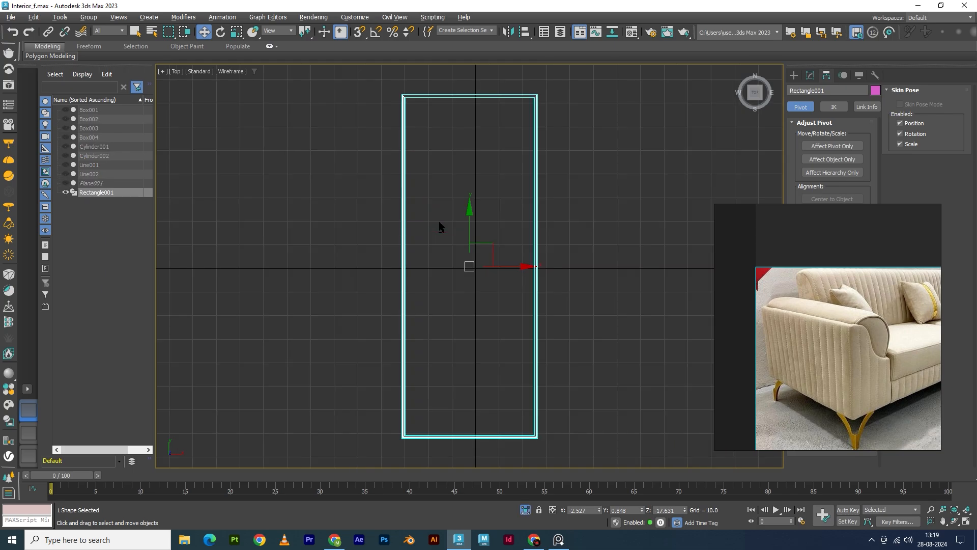
scroll(439, 221, down, 2)
scroll(429, 208, up, 8)
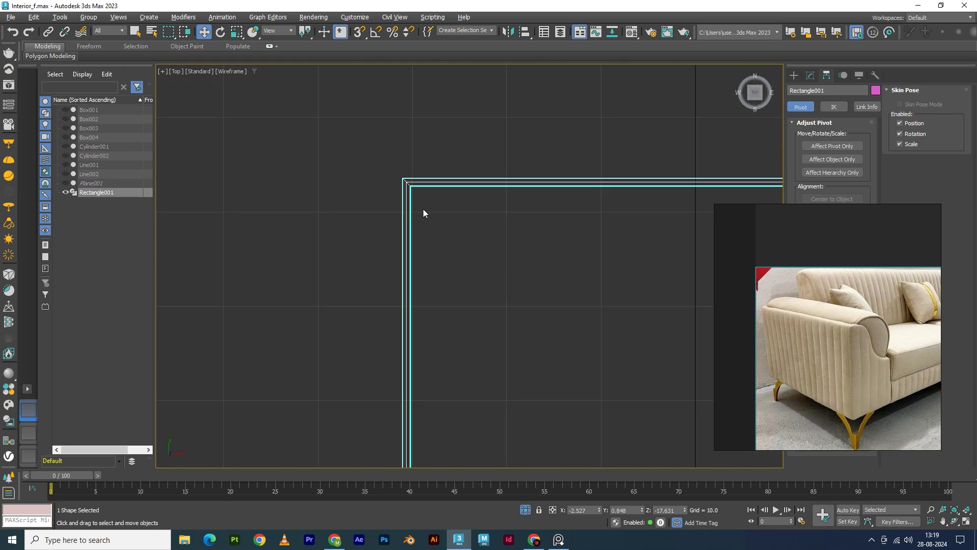
key(alt+w)
key(alt+w)
click(398, 205)
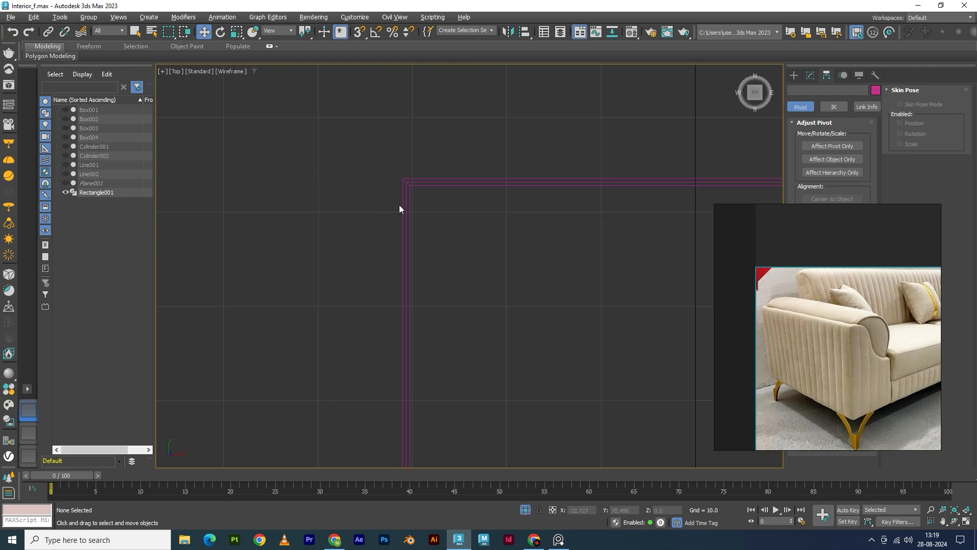
Create a small Cylinder primitive as a leg at the upper-left corner of the base frame in the Top view
click(793, 75)
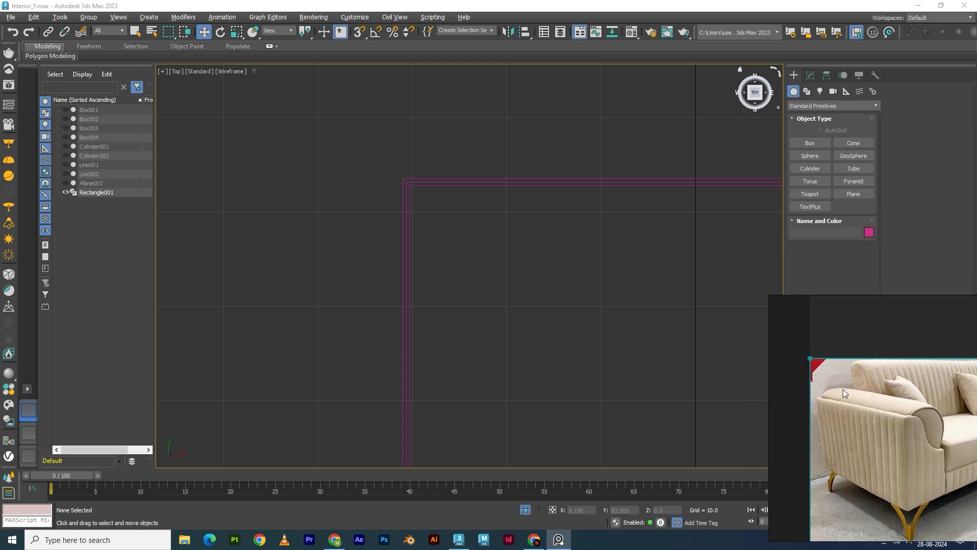
click(809, 167)
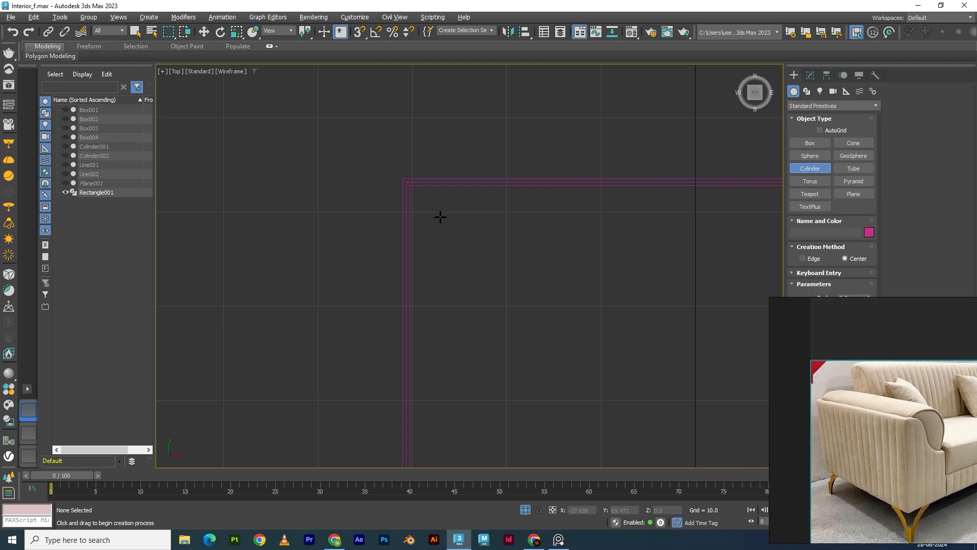
drag(409, 186, 410, 187)
click(413, 187)
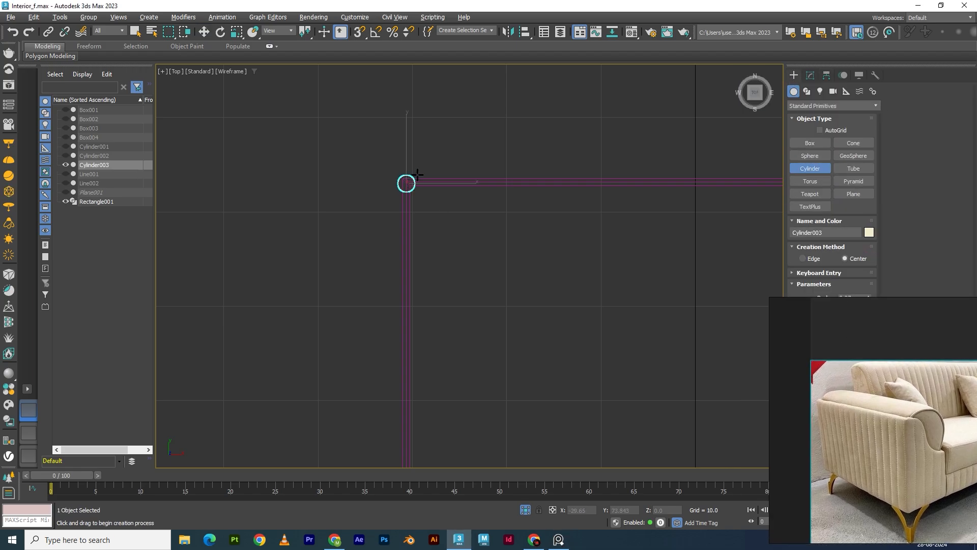
Lower the leg cylinder in the Front view to about Z -20.25, near the underside of the base frame
key(w)
key(alt+w)
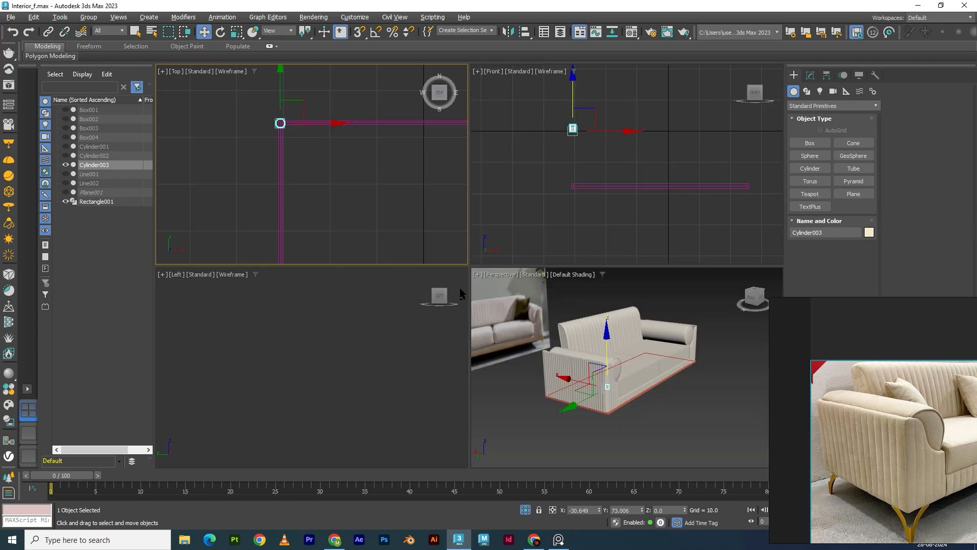
key(alt+w)
drag(382, 117, 404, 237)
scroll(369, 278, up, 3)
scroll(414, 281, up, 3)
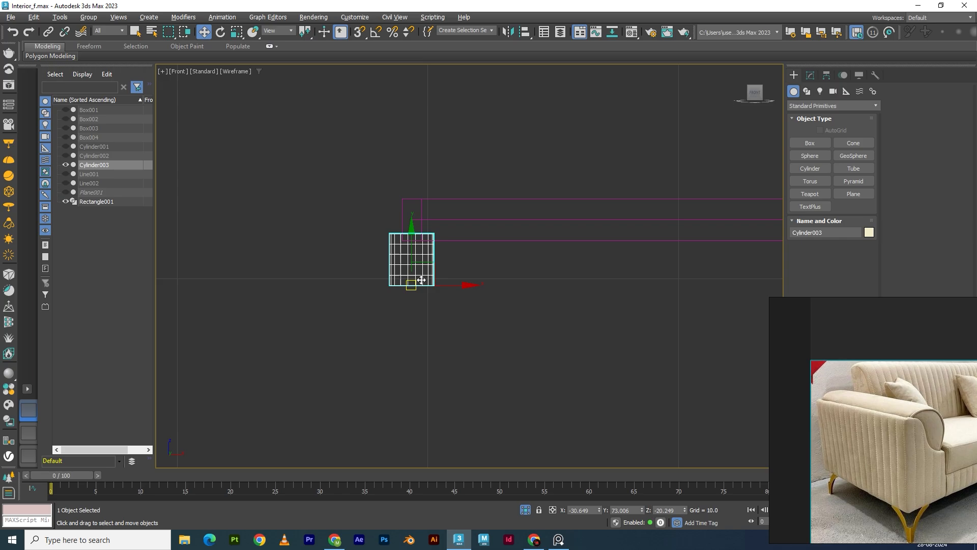
Shrink the leg cylinder uniformly, stretch its height to 148 percent, and shift it about 0.1 along X under the frame corner
key(r)
drag(413, 274, 380, 310)
drag(408, 239, 408, 216)
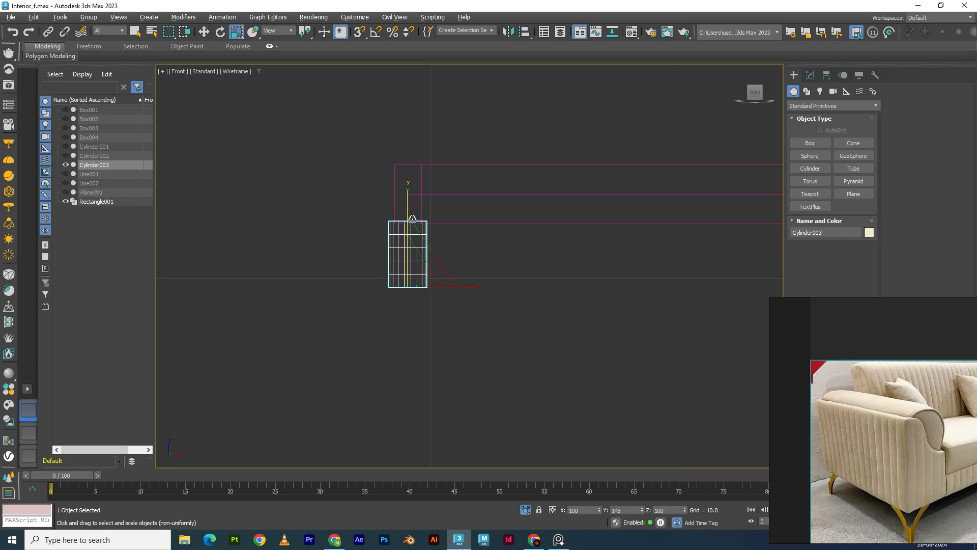
key(w)
drag(441, 285, 445, 289)
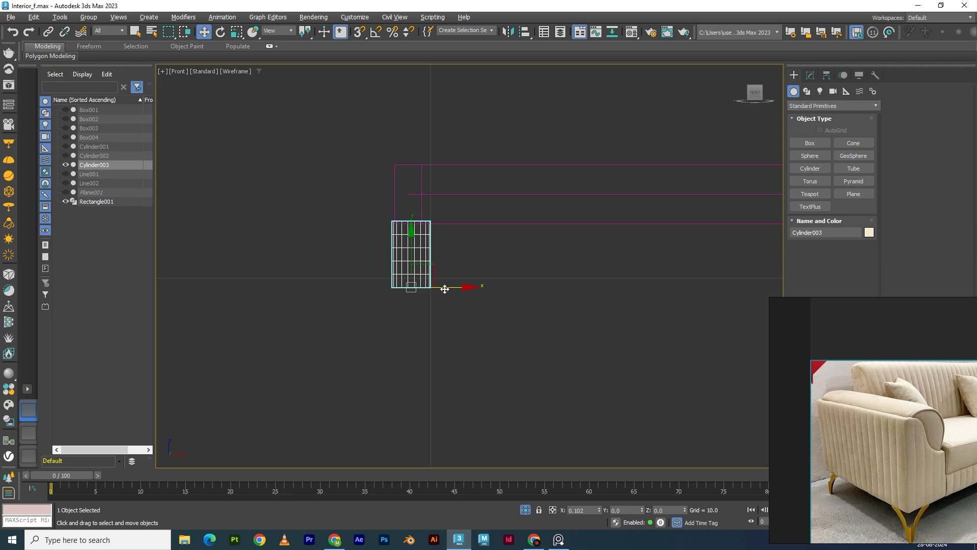
Clone the leg cylinder along X as a copy to the opposite corner of the frame in the Front view
scroll(445, 286, down, 2)
scroll(291, 257, down, 4)
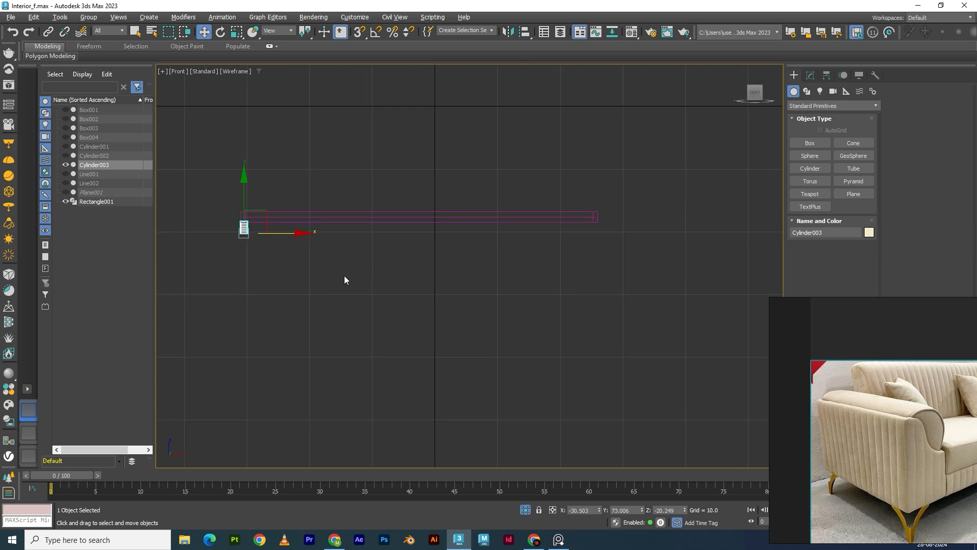
drag(299, 233, 649, 247)
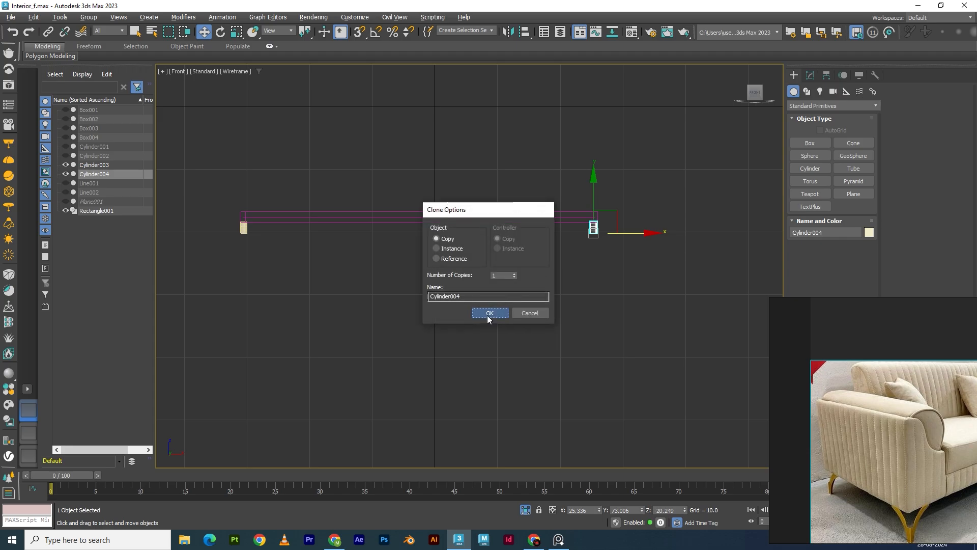
click(487, 313)
Try to clone both leg cylinders together to the other end of the base frame in the Top view
ctrl+click(244, 230)
key(alt+w)
middle_click(352, 183)
key(alt+w)
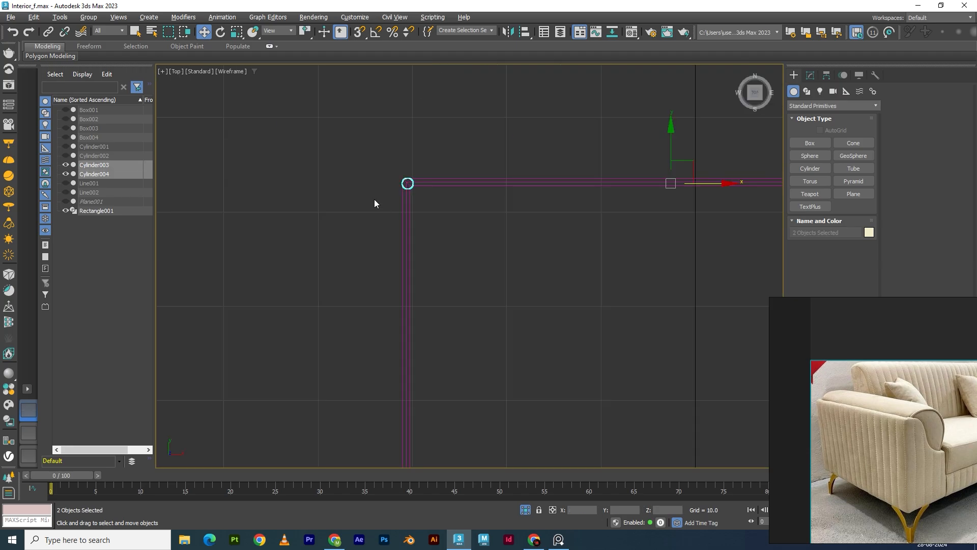
scroll(374, 199, down, 4)
middle_drag(491, 324, 474, 188)
scroll(443, 226, down, 5)
drag(465, 97, 476, 256)
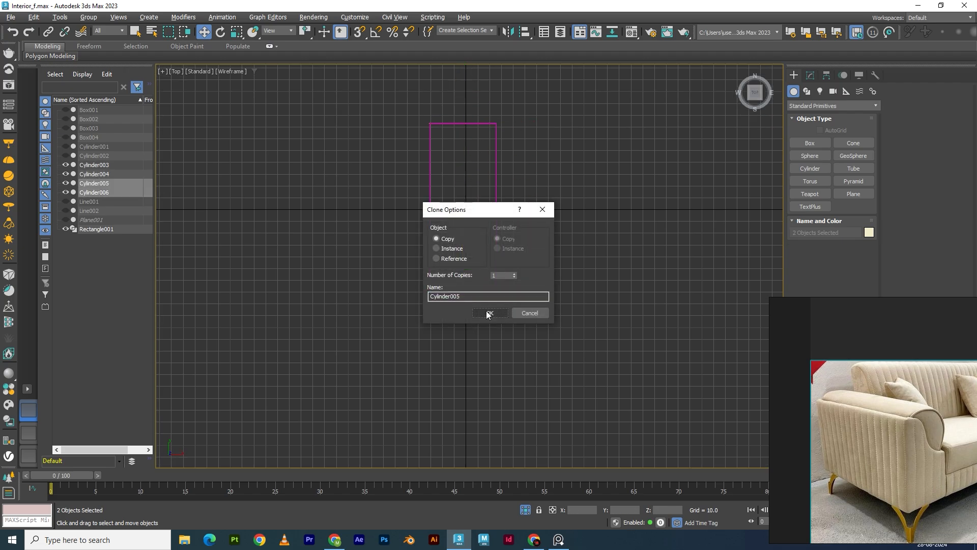
key(alt+i)
click(523, 314)
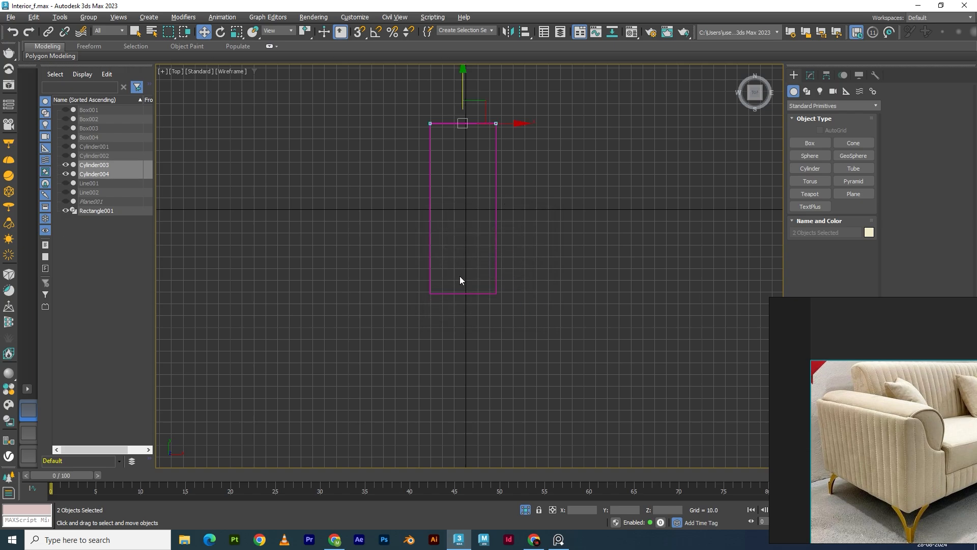
Undo the selection changes and the copied leg, back to the single leg cylinder
scroll(459, 138, up, 3)
click(506, 130)
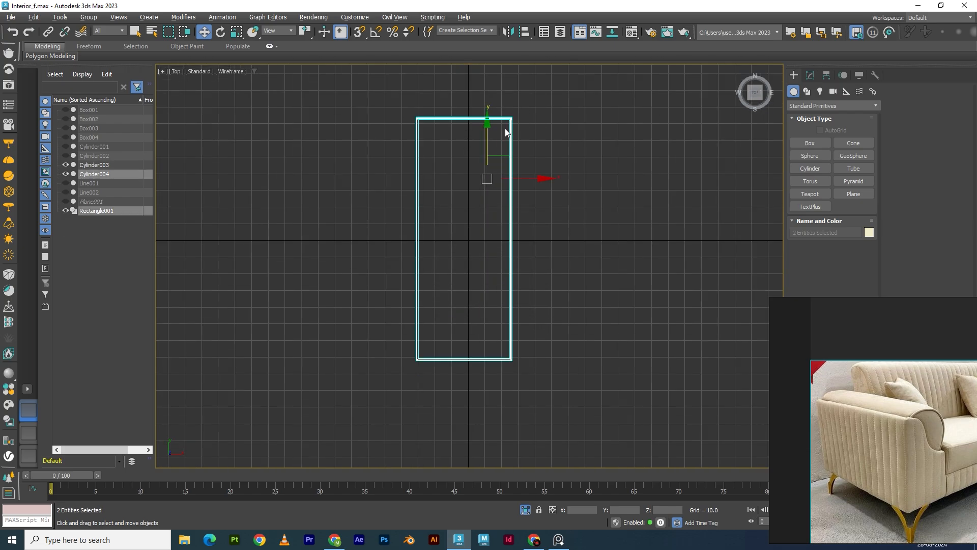
scroll(525, 131, up, 3)
scroll(524, 120, up, 3)
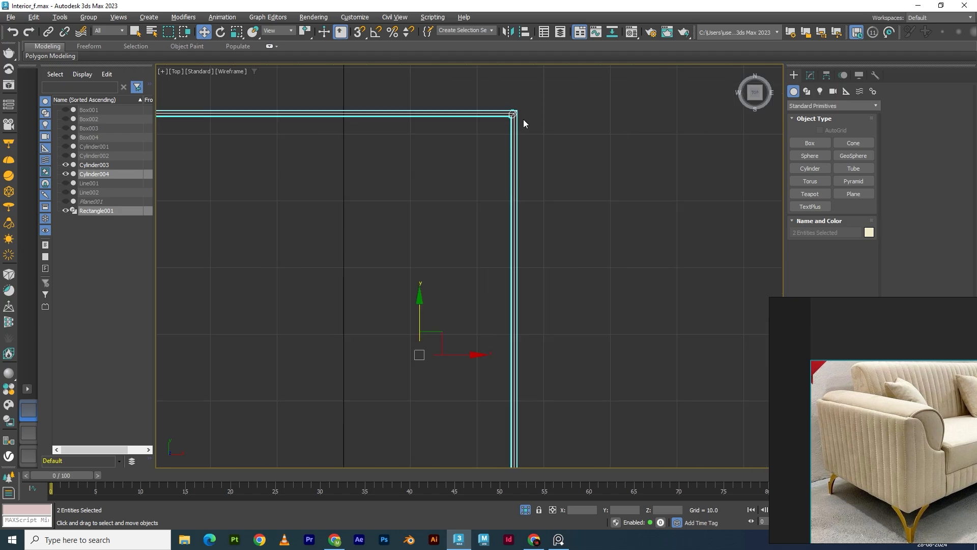
key(ctrl+z)
key(ctrl+z)
key(ctrl+z)
Clone the leg cylinder along X as an instance to the upper-right frame corner, at about X 25.55
middle_drag(203, 160, 378, 193)
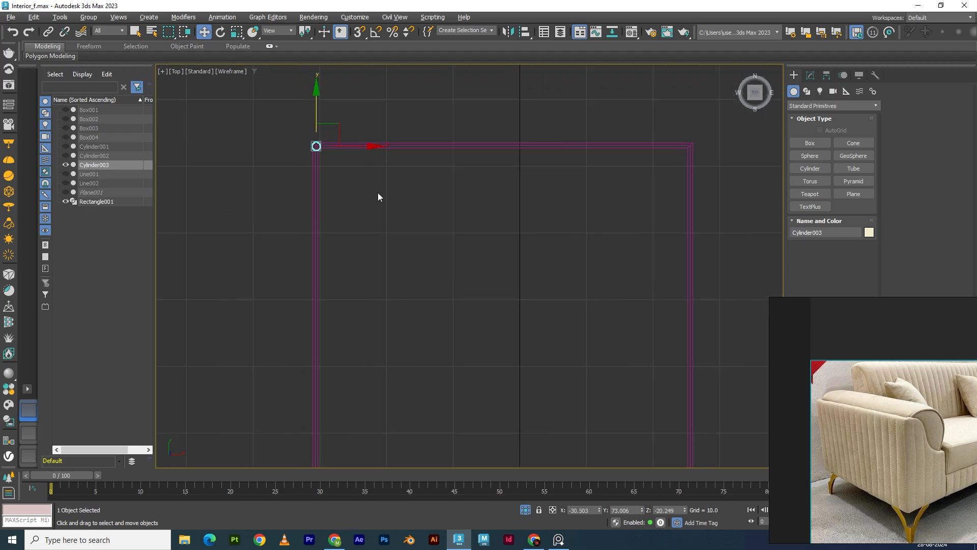
scroll(364, 157, down, 2)
drag(372, 149, 637, 159)
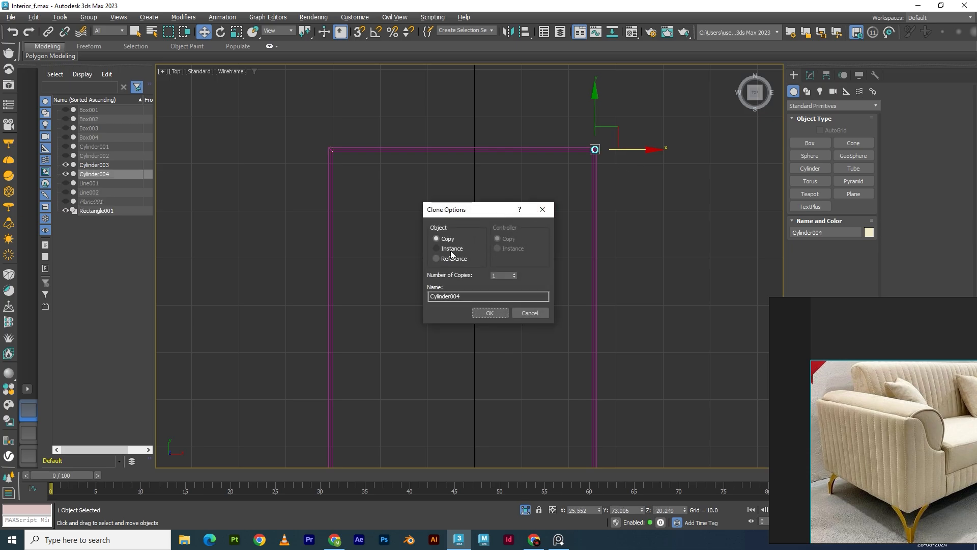
click(489, 313)
scroll(502, 270, down, 2)
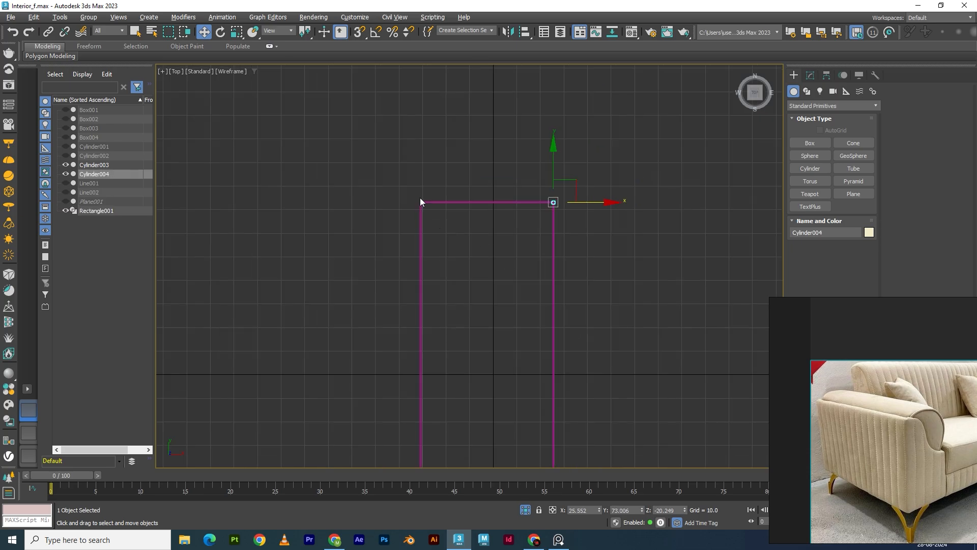
Clone both leg cylinders together along Y as instances to the two corners at the opposite end of the frame
scroll(420, 198, up, 2)
key(alt+w)
key(alt+w)
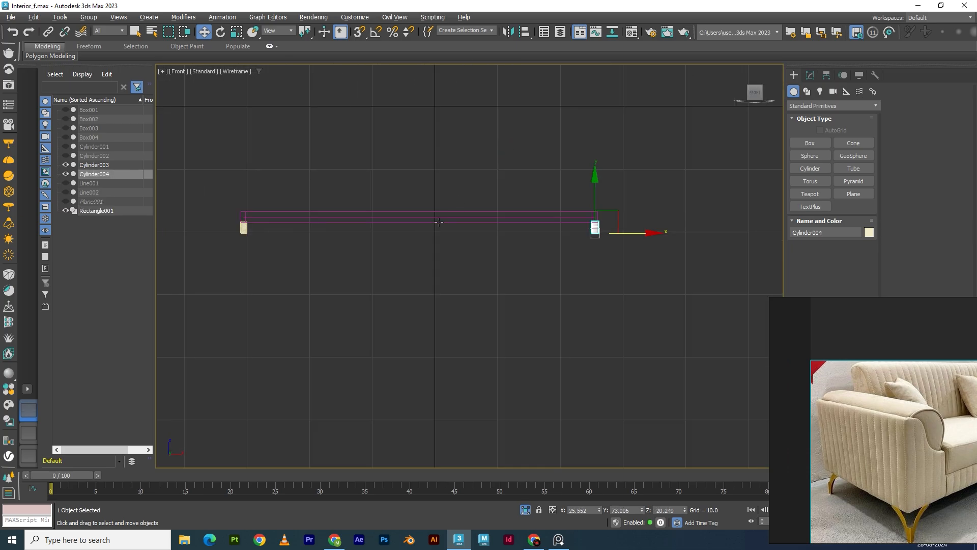
ctrl+click(244, 228)
key(alt+w)
key(alt+w)
key(alt+w)
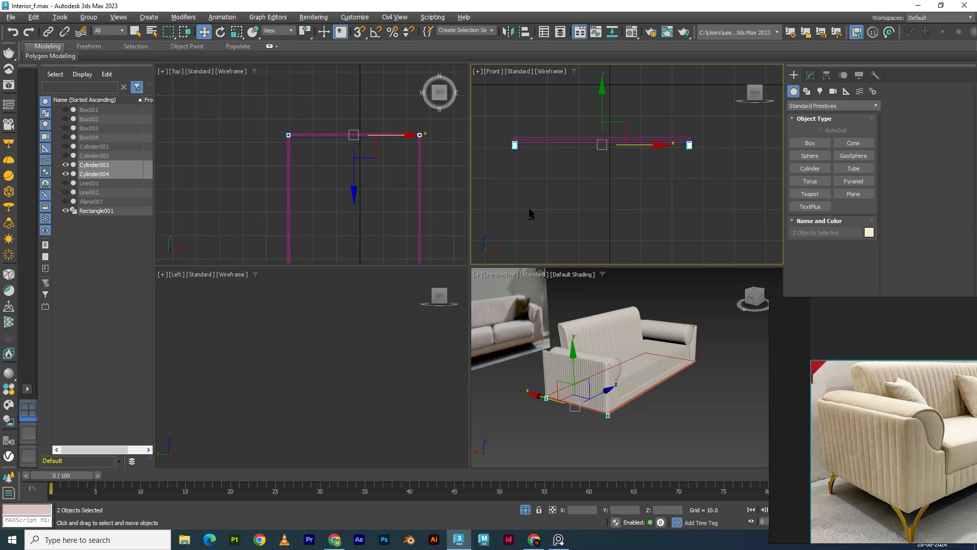
key(alt+w)
scroll(441, 166, down, 4)
middle_drag(529, 302, 496, 221)
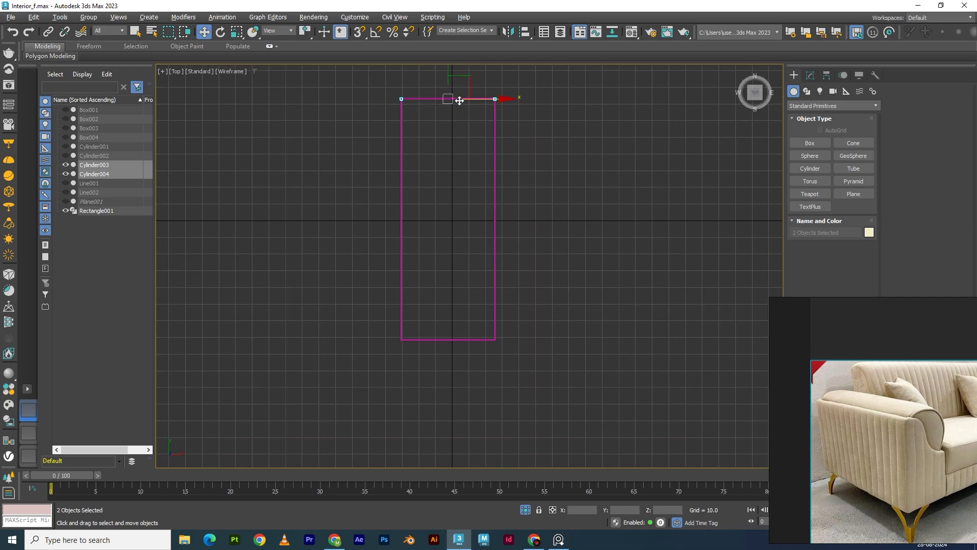
middle_drag(472, 138, 487, 179)
mouse_move(467, 114)
mouse_down()
mouse_move(454, 338)
mouse_move(463, 323)
mouse_up()
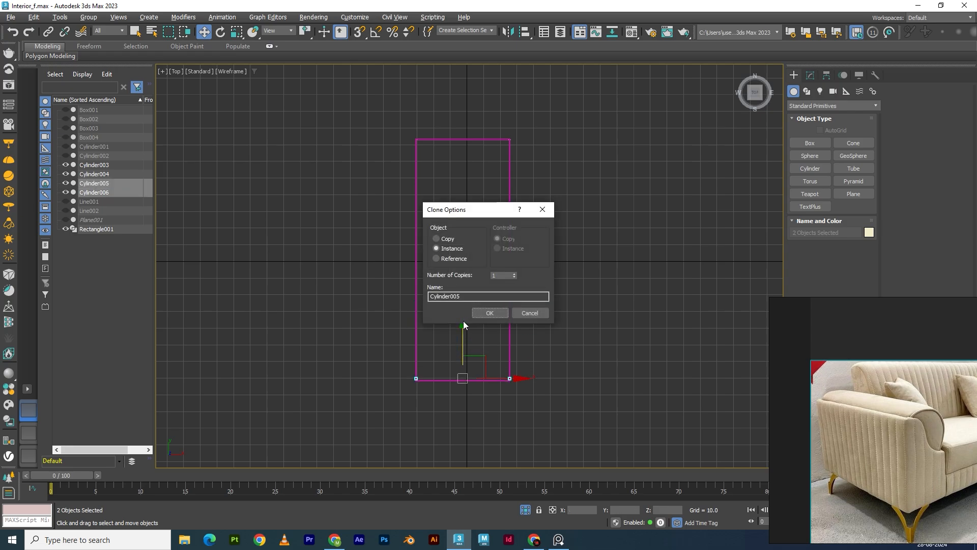
click(490, 314)
click(617, 305)
key(alt+w)
key(alt+w)
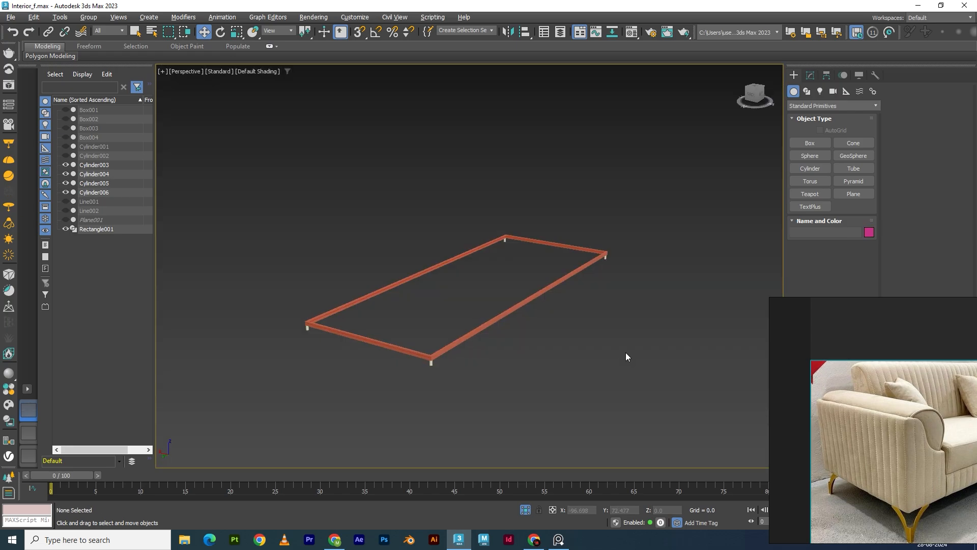
Inspect the legs under the base frame, then end isolation to show the whole sofa with the reference image
scroll(432, 373, up, 5)
scroll(458, 374, down, 4)
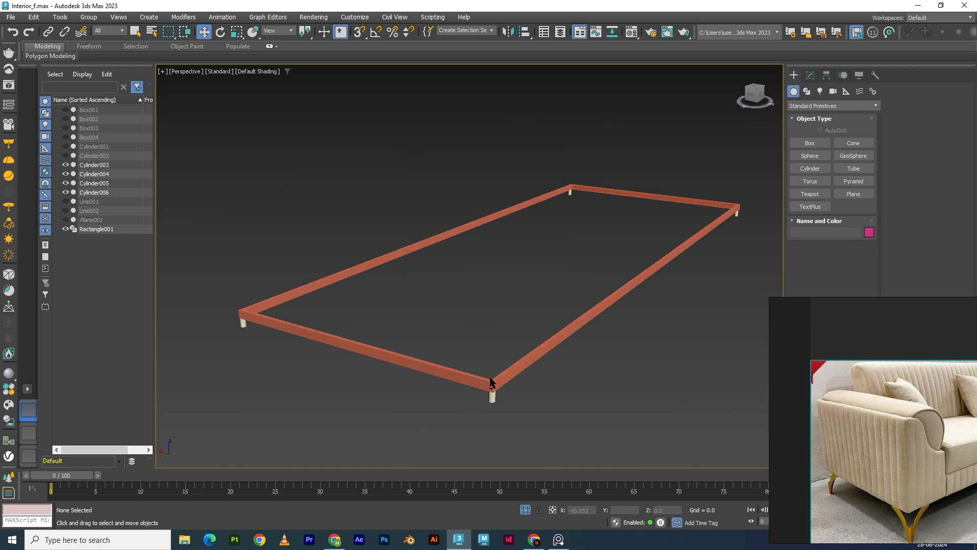
alt+middle_drag(489, 377, 507, 320)
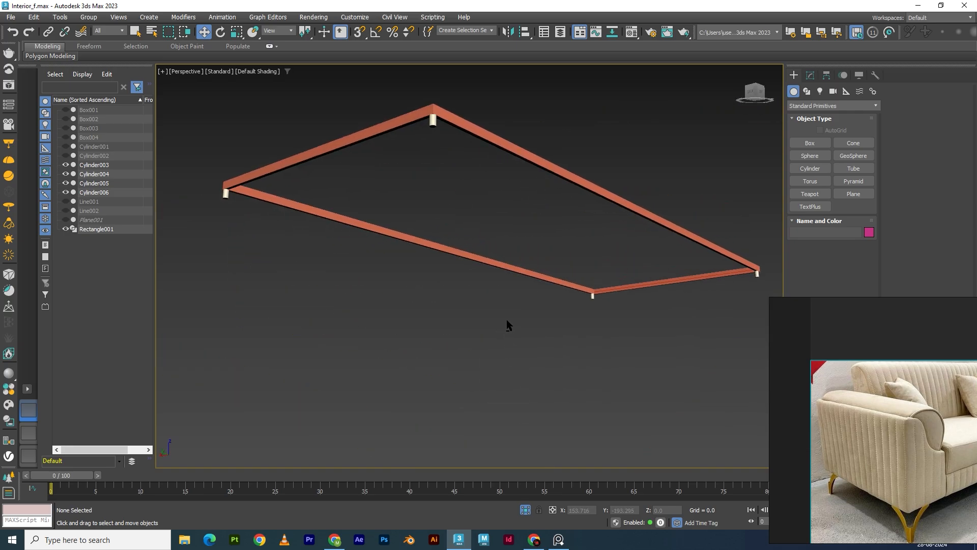
click(432, 123)
scroll(437, 137, up, 3)
alt+middle_drag(437, 137, 512, 485)
click(525, 510)
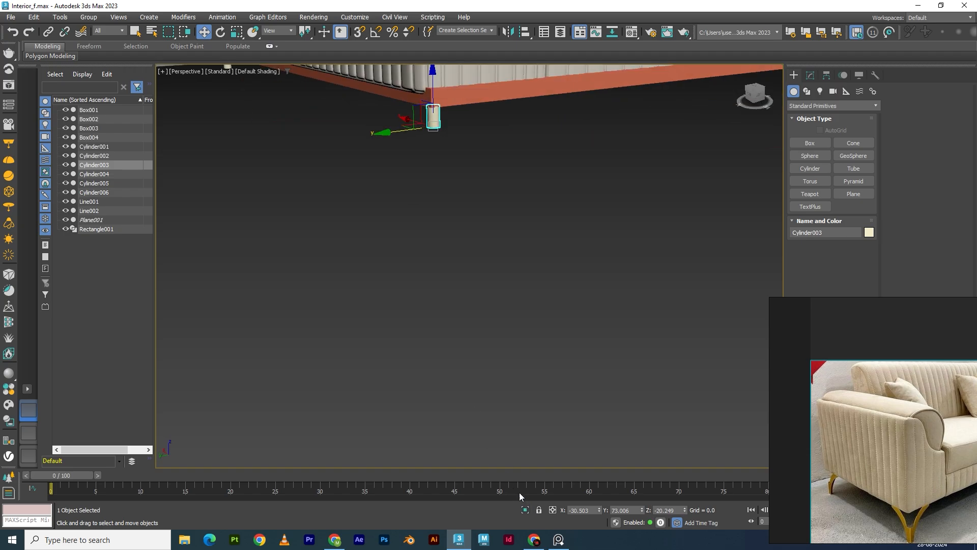
click(516, 372)
middle_drag(575, 132, 446, 413)
scroll(570, 373, down, 4)
mouse_move(492, 384)
alt+middle_down()
mouse_move(582, 394)
mouse_move(510, 408)
mouse_move(460, 385)
mouse_move(497, 381)
alt+middle_up()
Isolate the front seat cushion box beside the near armrest and display it with edged faces
click(353, 327)
drag(938, 459, 907, 410)
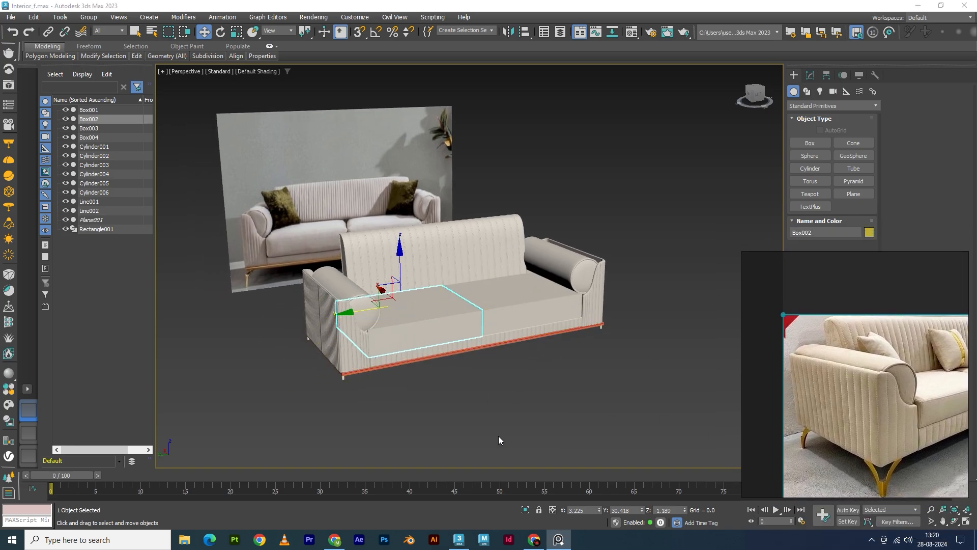
click(525, 509)
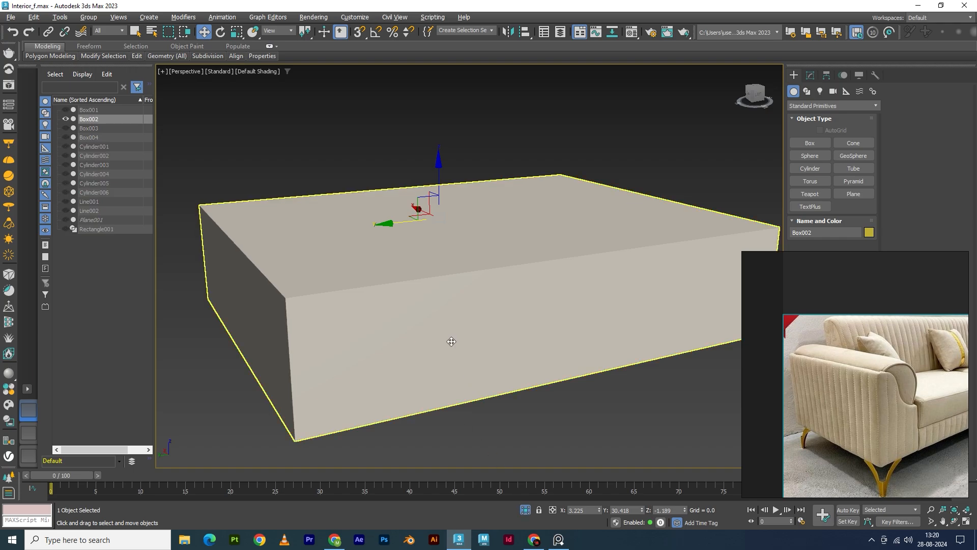
scroll(408, 343, down, 3)
alt+middle_drag(408, 343, 414, 363)
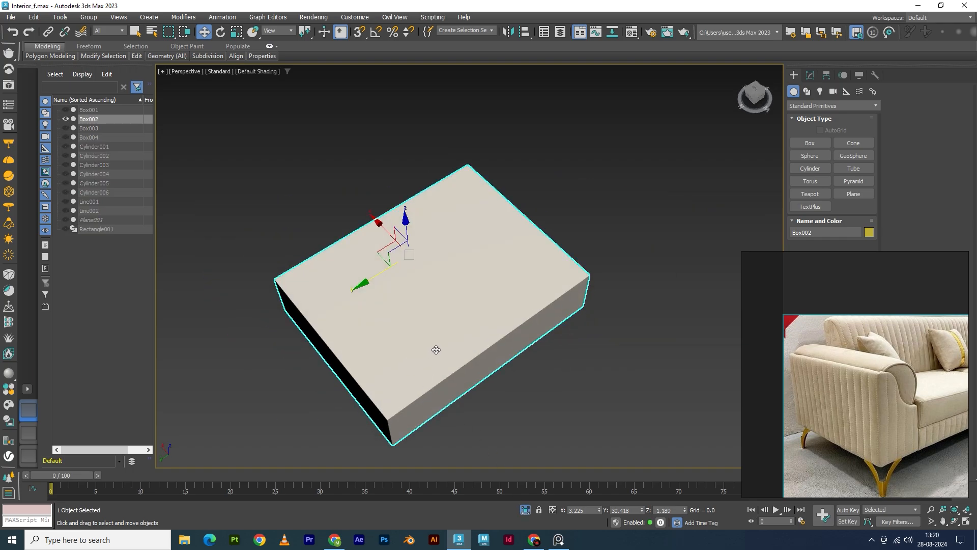
key(F4)
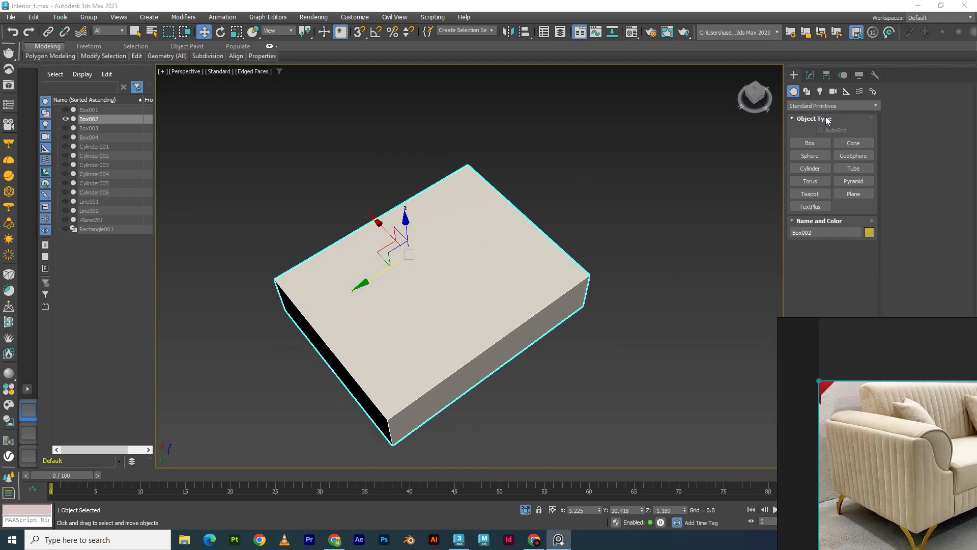
Add an Edit Poly modifier to the isolated seat cushion box
click(813, 76)
click(813, 102)
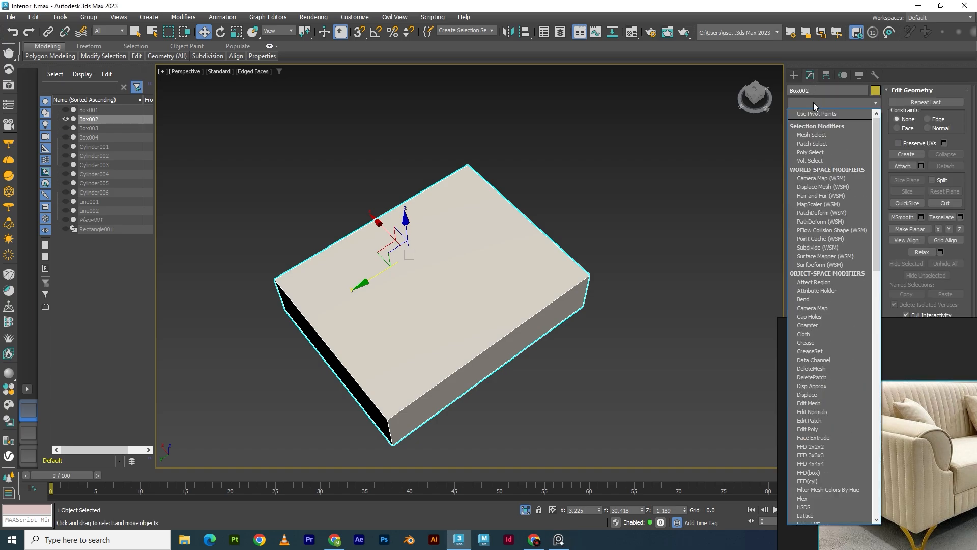
key(e)
click(814, 141)
alt+middle_drag(616, 294, 581, 282)
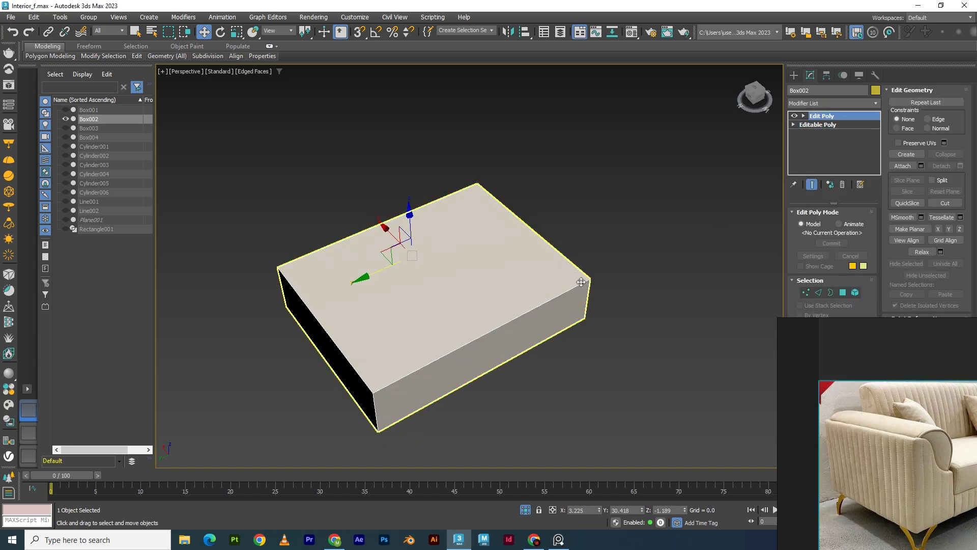
scroll(516, 316, up, 5)
Examine the shape and rounded edges of the seat cushions in the reference photo against the isolated box
drag(957, 504, 872, 383)
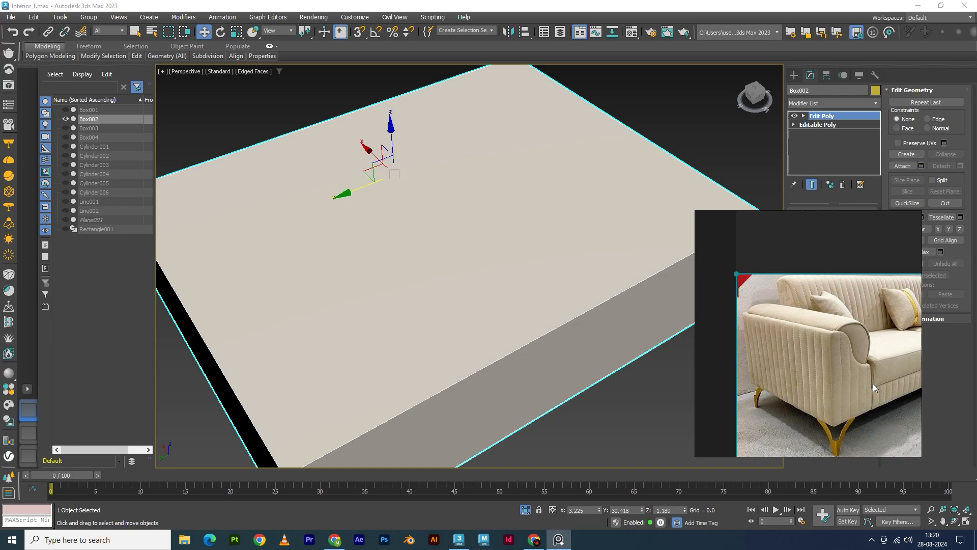
scroll(844, 363, up, 2)
scroll(859, 352, down, 4)
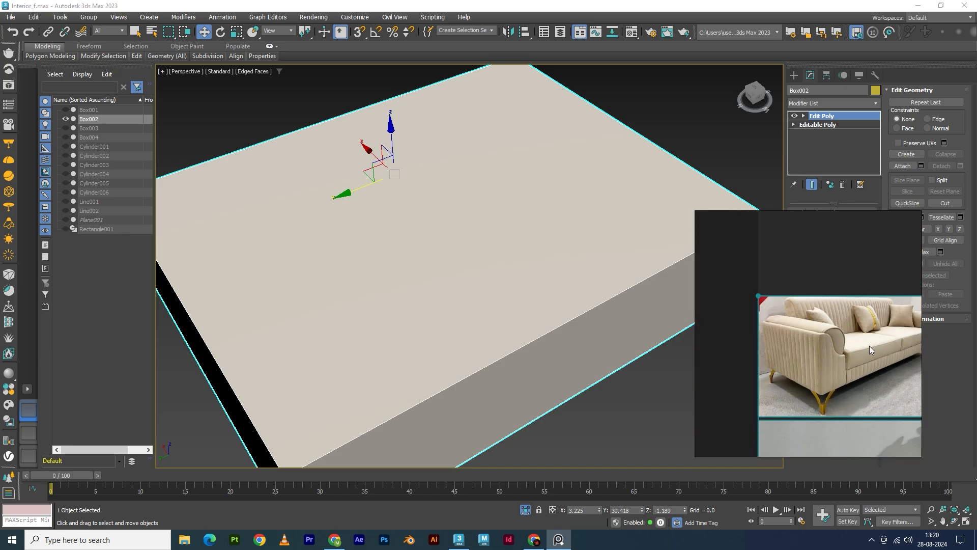
middle_drag(886, 340, 863, 344)
scroll(898, 332, up, 2)
drag(862, 341, 891, 369)
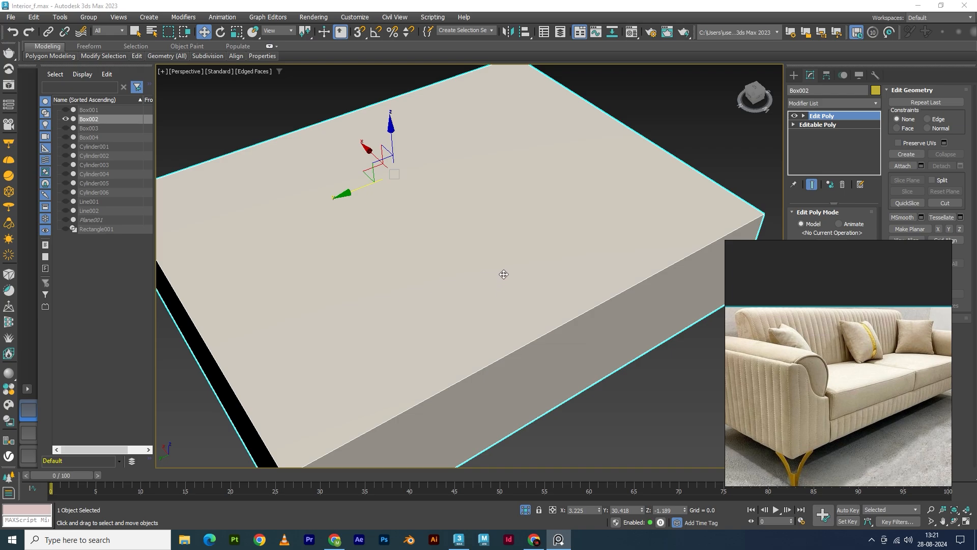
scroll(503, 274, down, 3)
alt+middle_drag(500, 277, 544, 356)
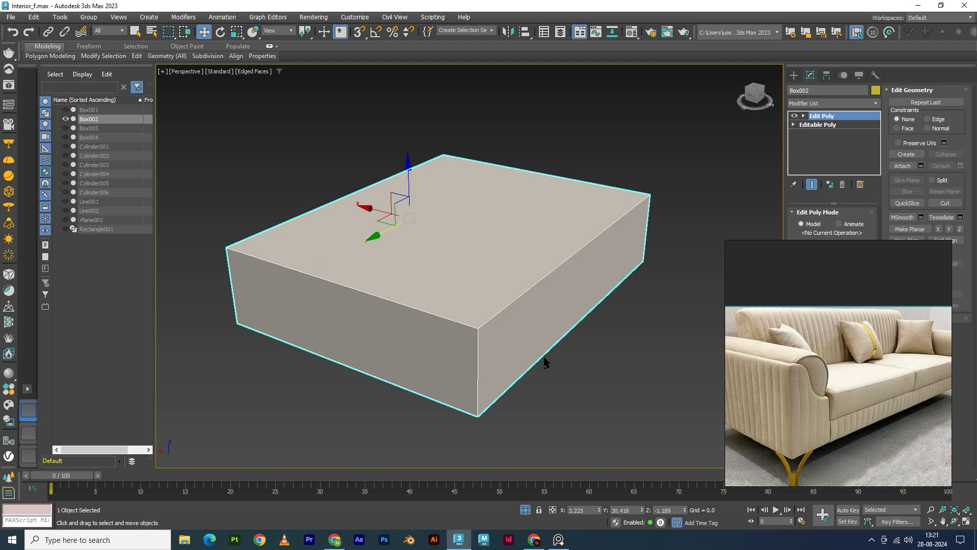
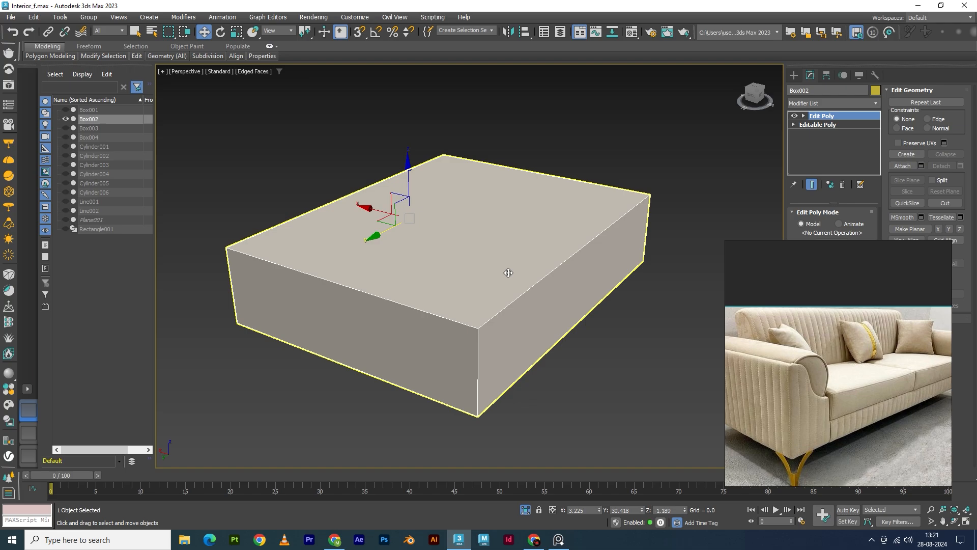
Select the edge ring of the cushion's front top edge and connect it with 13 segments
key(5)
click(523, 289)
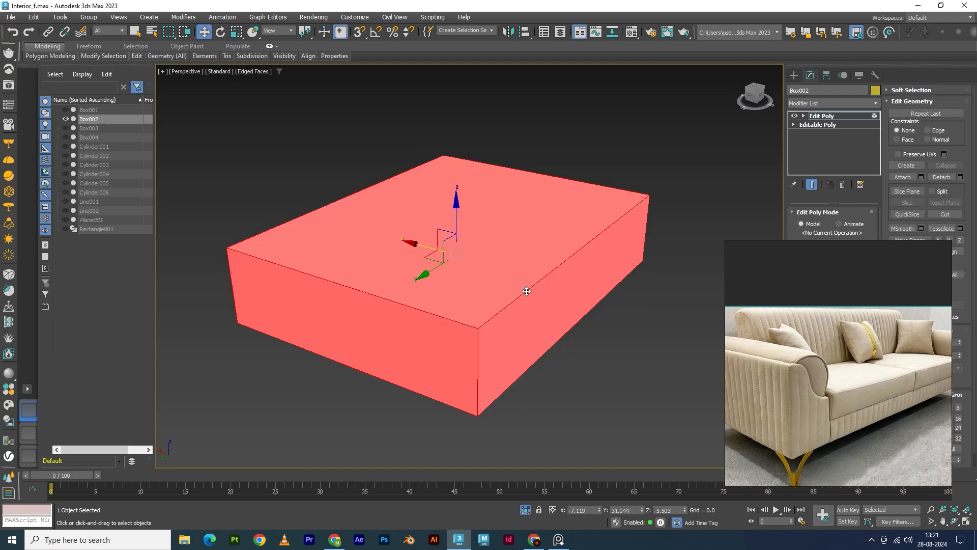
key(2)
click(526, 291)
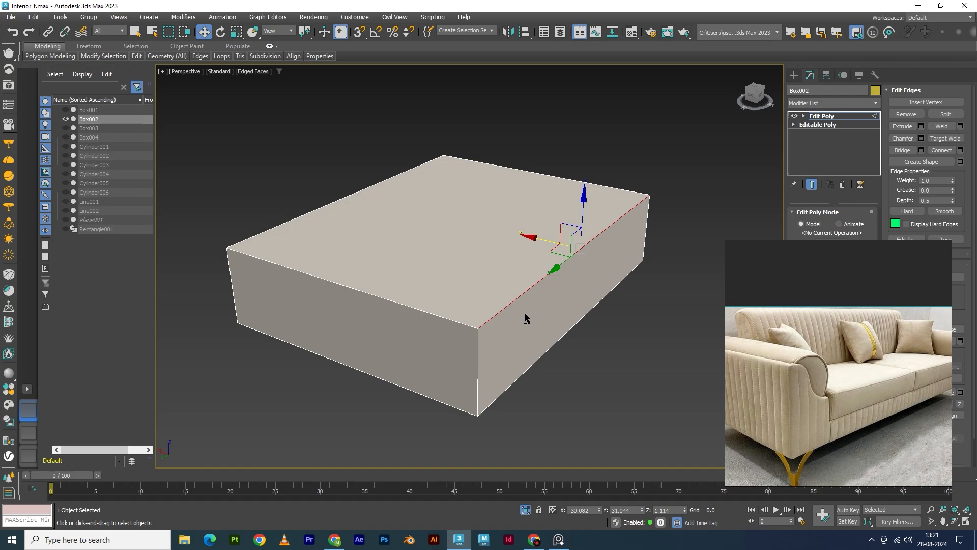
alt+middle_drag(524, 313, 563, 326)
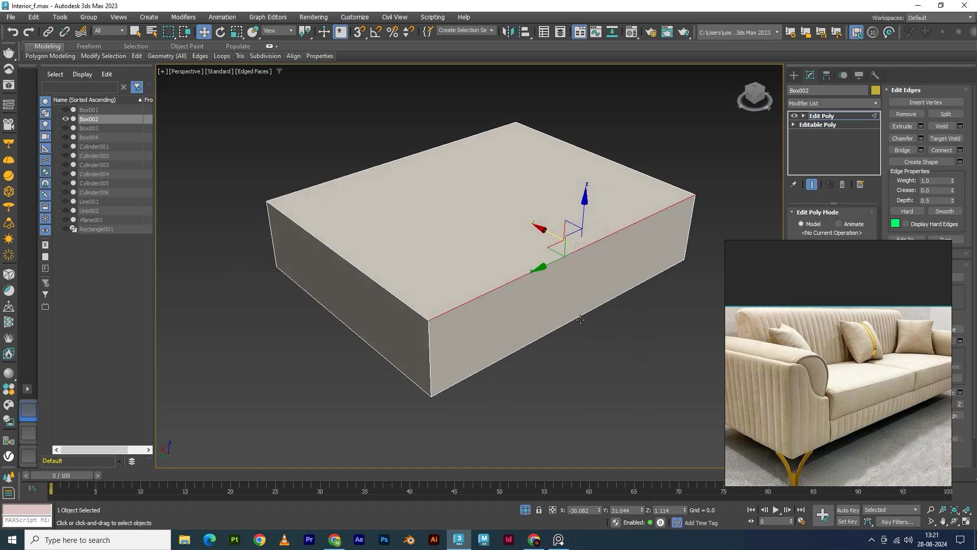
alt+middle_drag(552, 330, 539, 324)
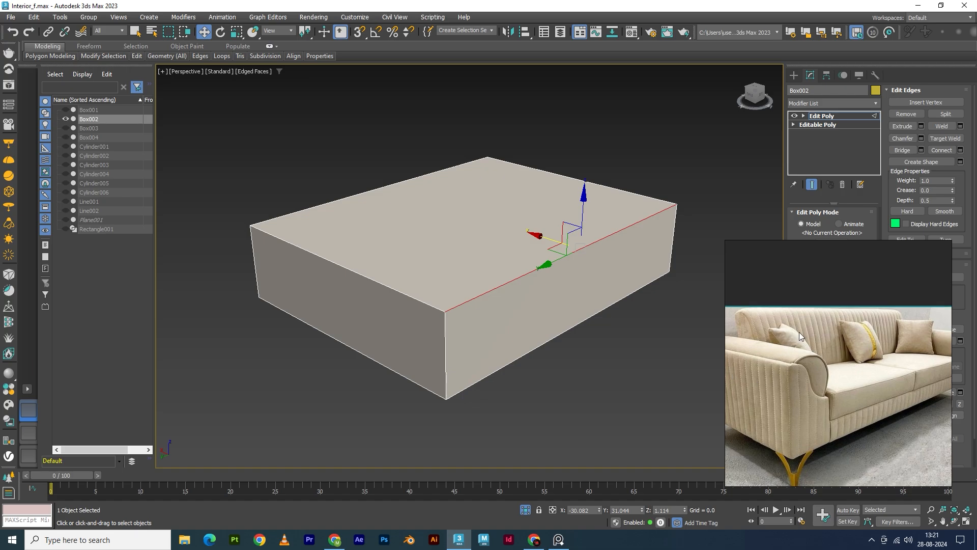
drag(799, 332, 849, 407)
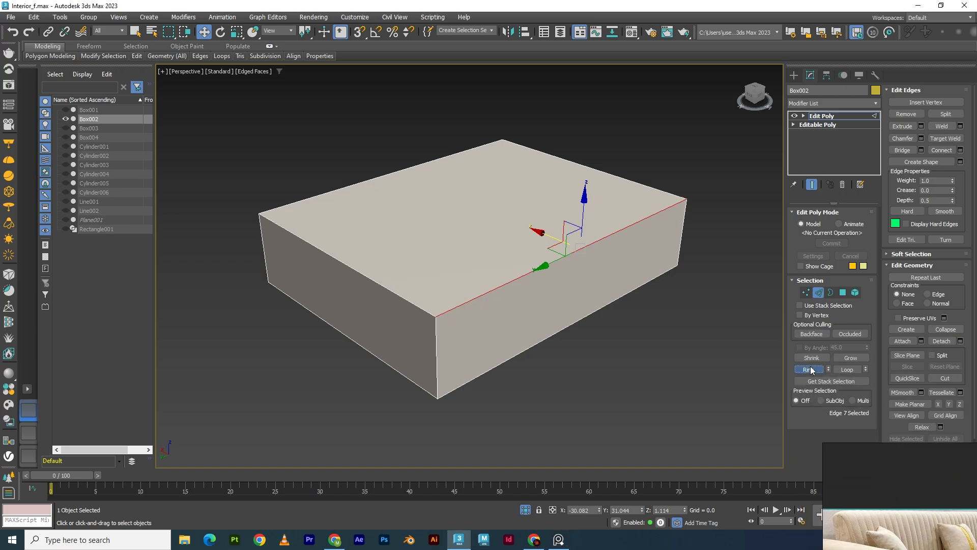
click(809, 369)
click(960, 150)
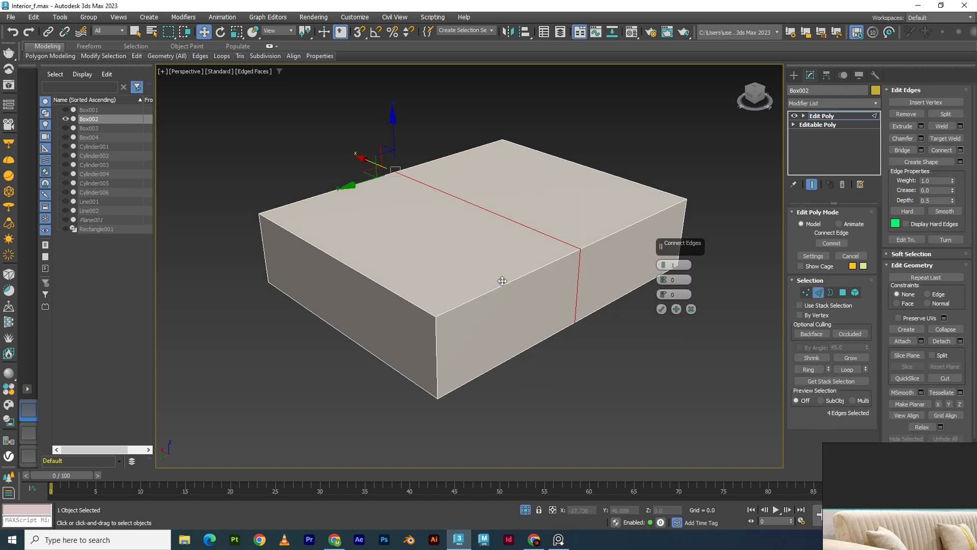
drag(663, 264, 664, 237)
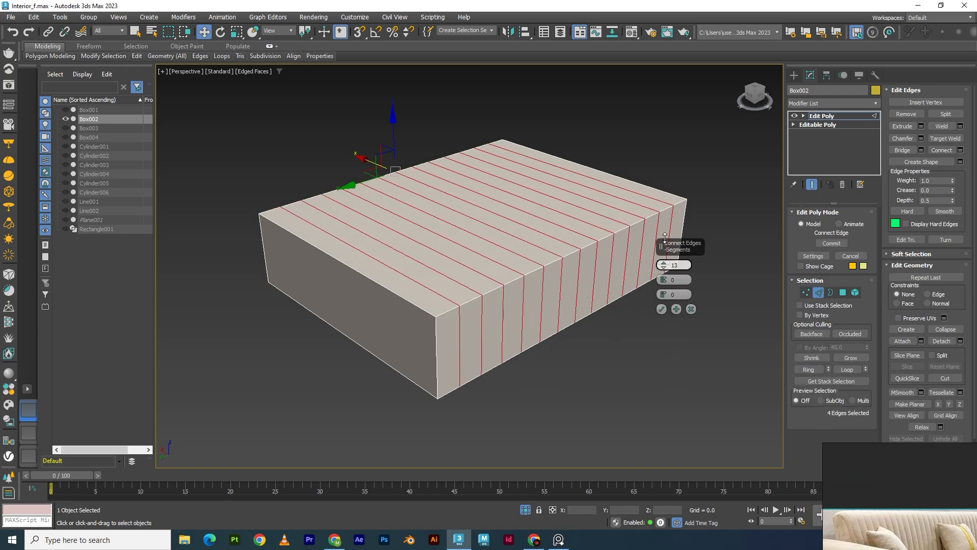
click(661, 309)
Connect the edge ring running across the cushion's depth with 13 segments to form a grid
click(356, 293)
click(365, 276)
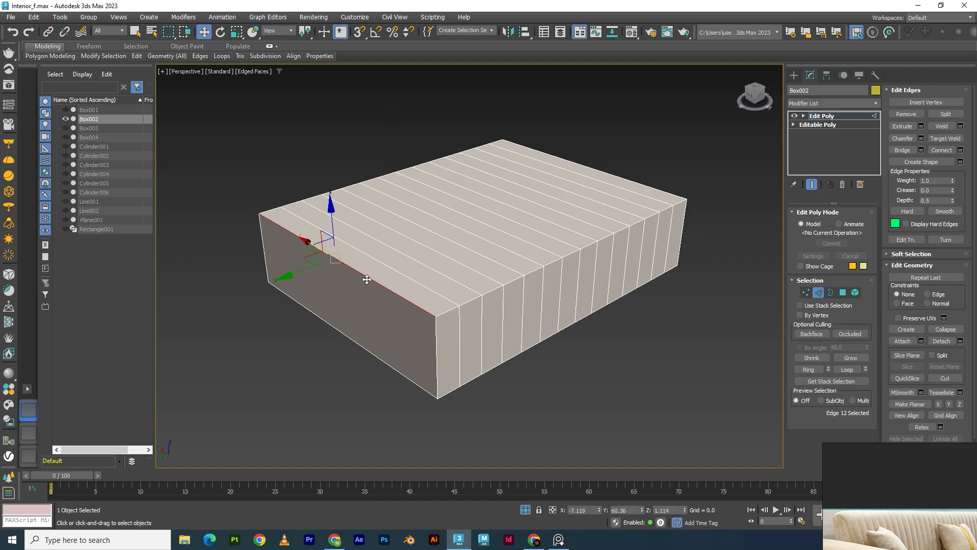
click(820, 373)
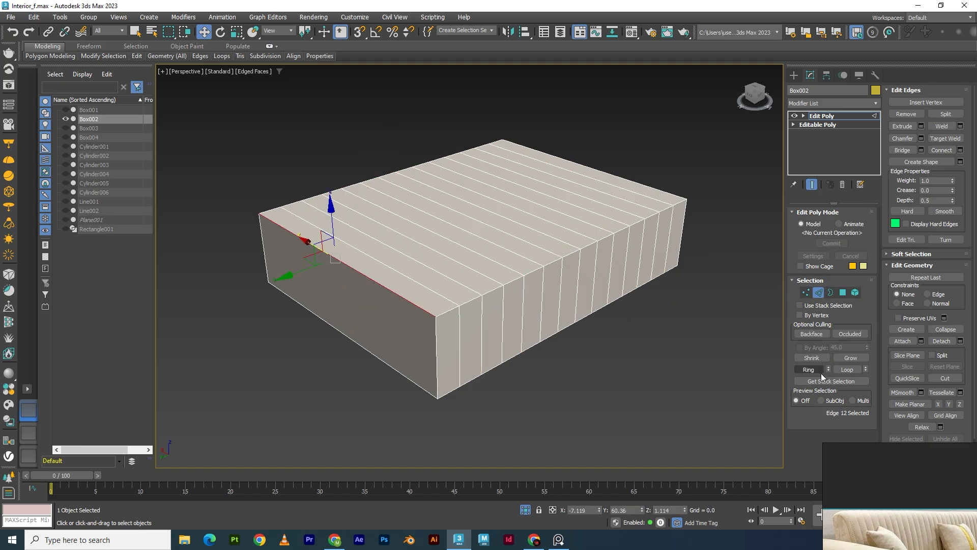
click(960, 150)
click(661, 309)
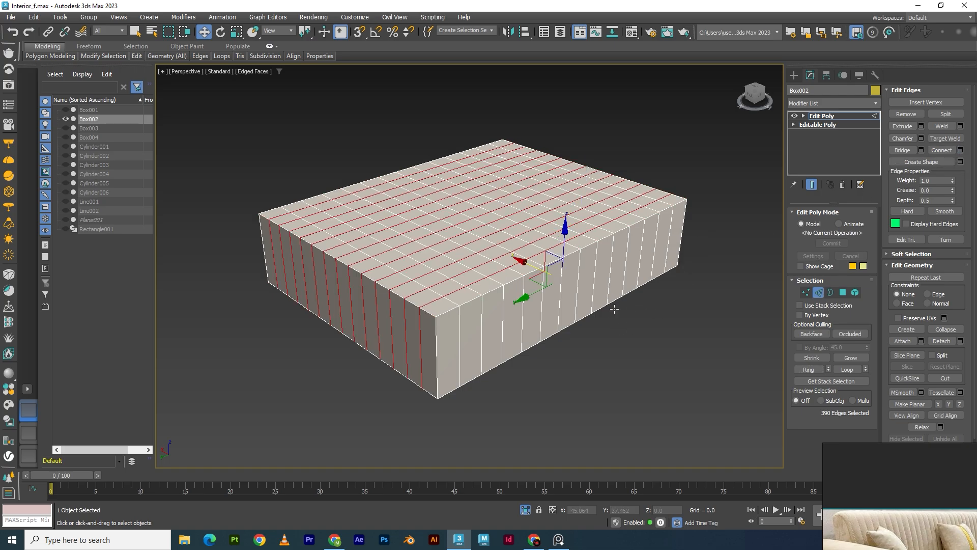
Remove the four edge loops nearest the cushion's outer sides, two in each direction
alt+middle_drag(661, 309, 555, 335)
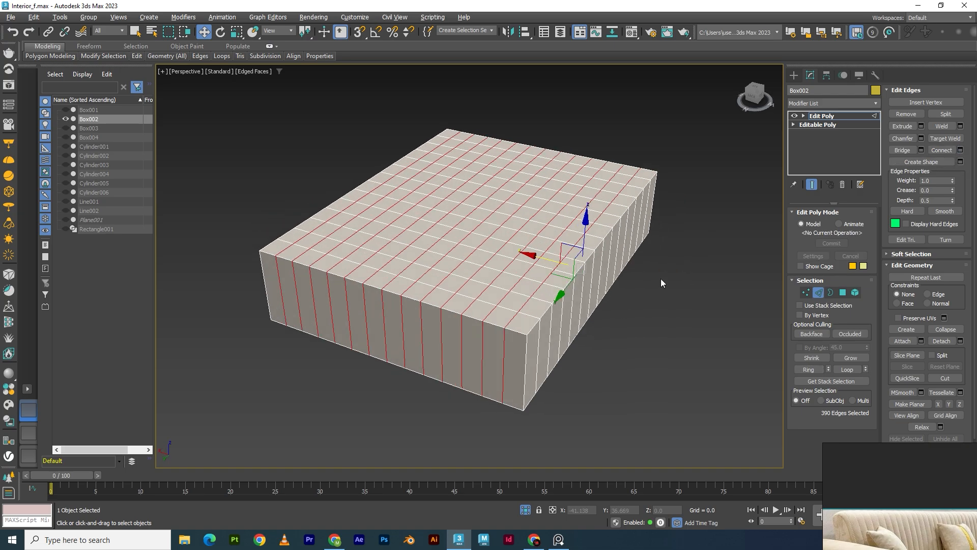
alt+middle_drag(641, 264, 398, 324)
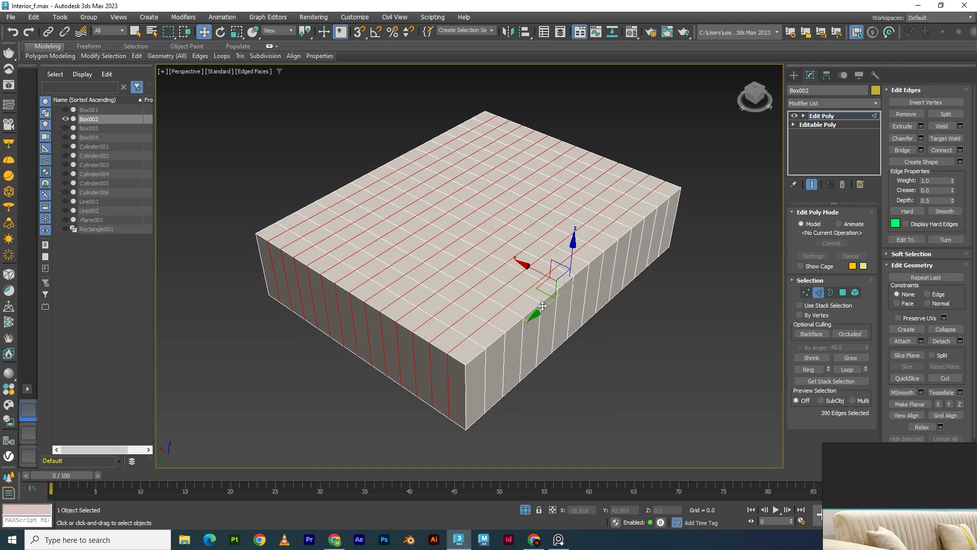
double_click(417, 302)
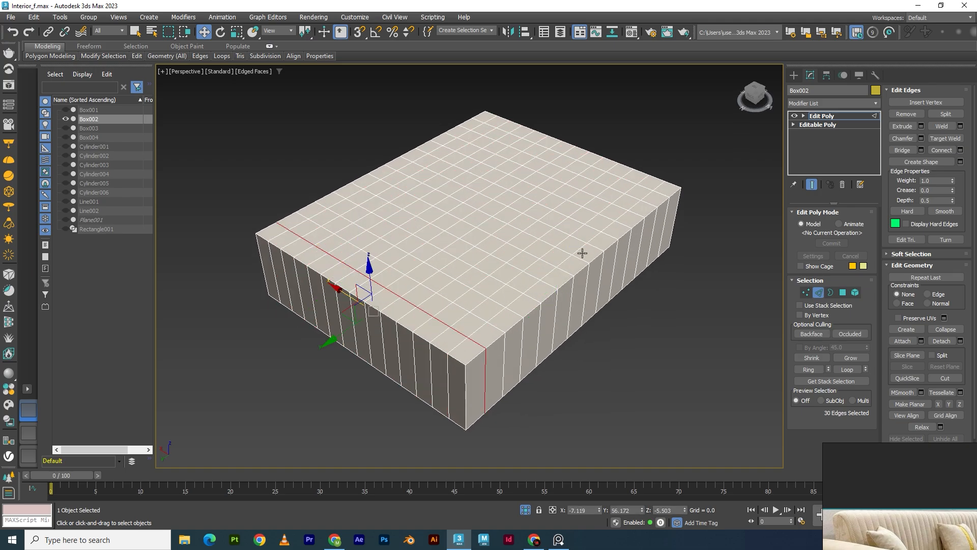
ctrl+double_click(655, 192)
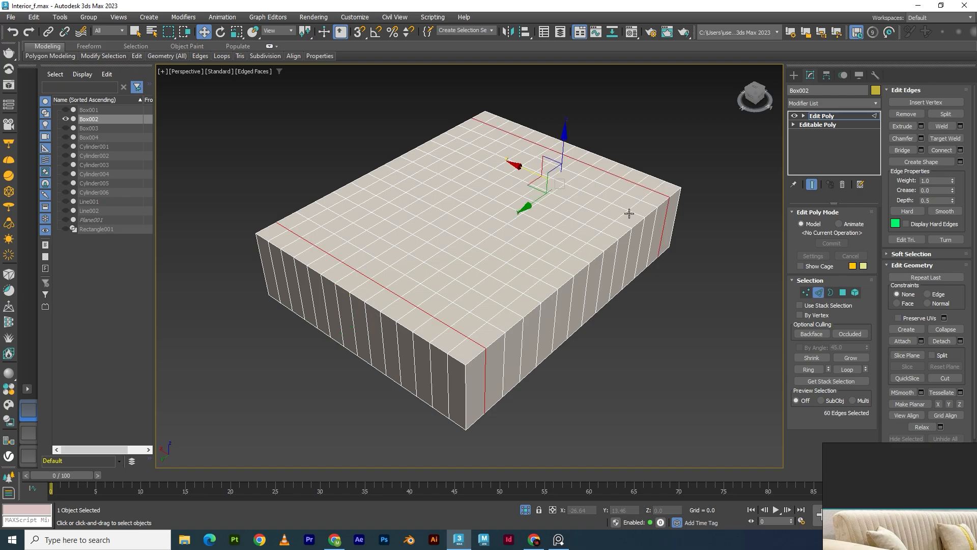
ctrl+double_click(628, 213)
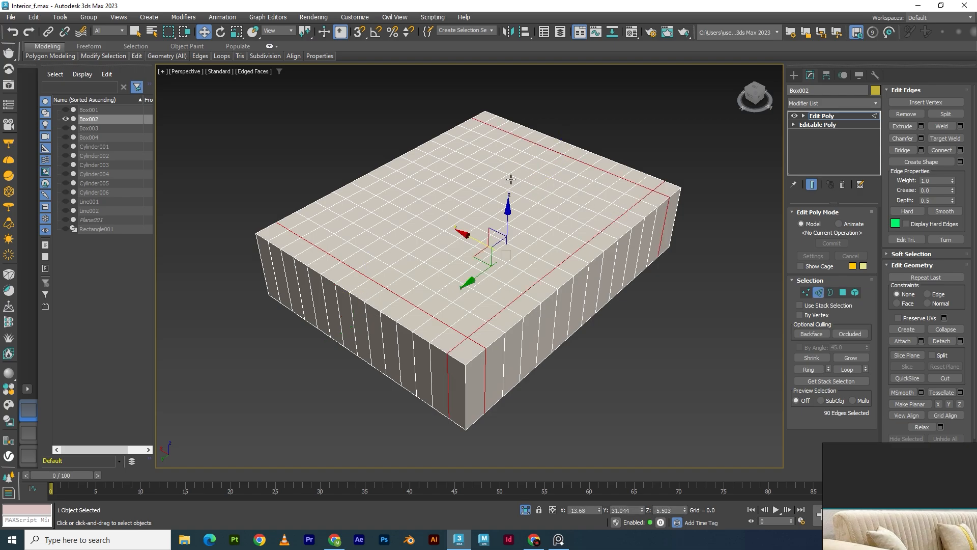
ctrl+double_click(376, 181)
key(ctrl+d)
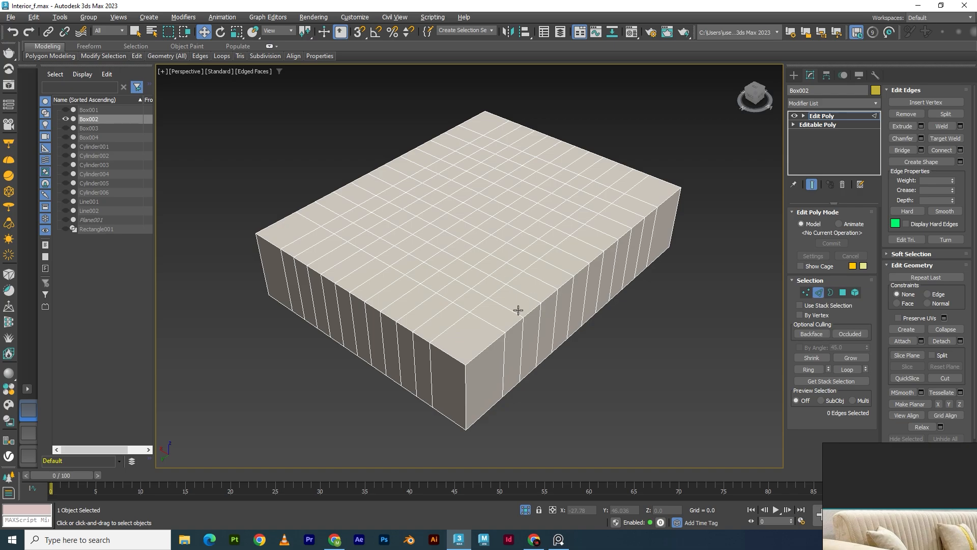
Select the outer perimeter edge loops around the cushion's top and bottom faces
alt+middle_drag(517, 310, 476, 280)
double_click(475, 276)
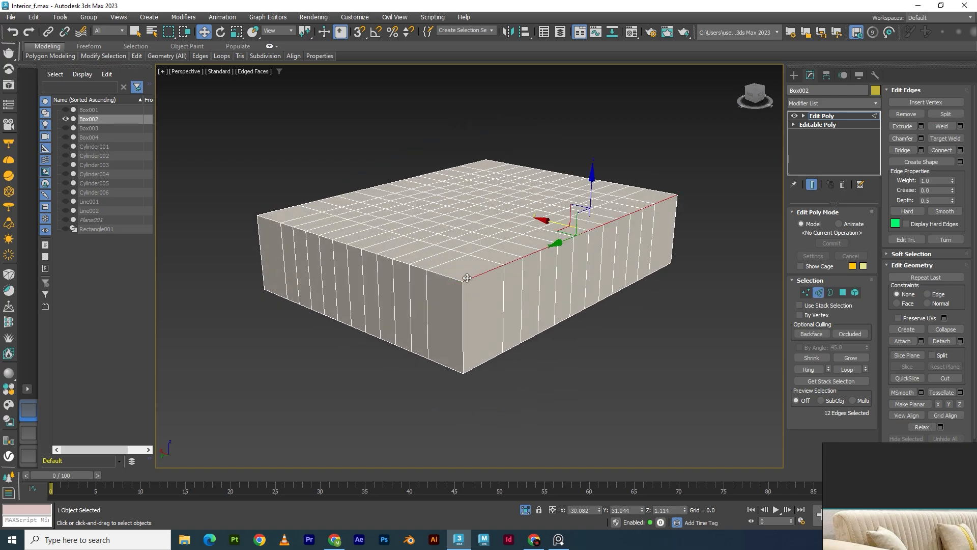
ctrl+double_click(415, 264)
ctrl+double_click(487, 362)
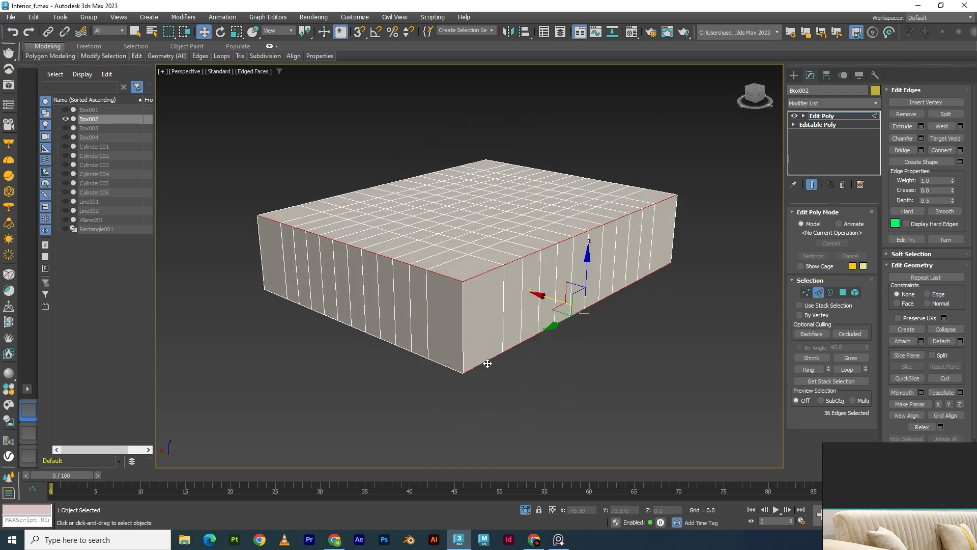
ctrl+double_click(447, 367)
alt+middle_drag(448, 367, 622, 293)
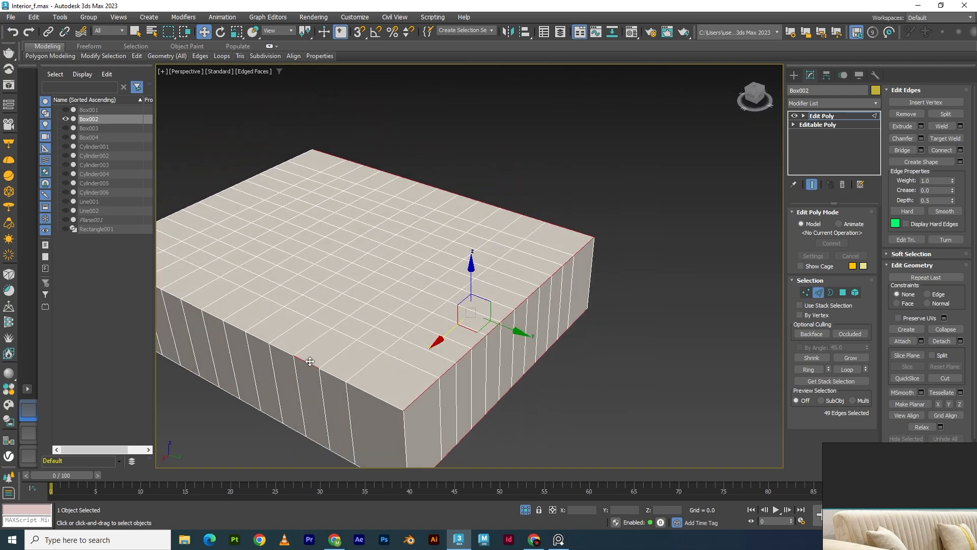
ctrl+double_click(308, 357)
middle_drag(310, 354, 501, 292)
ctrl+double_click(410, 339)
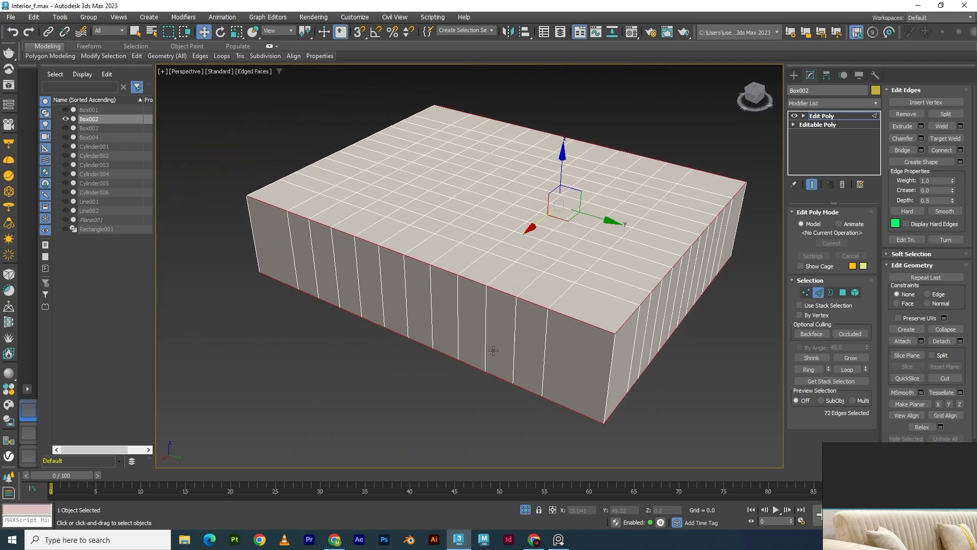
alt+middle_drag(412, 342, 462, 218)
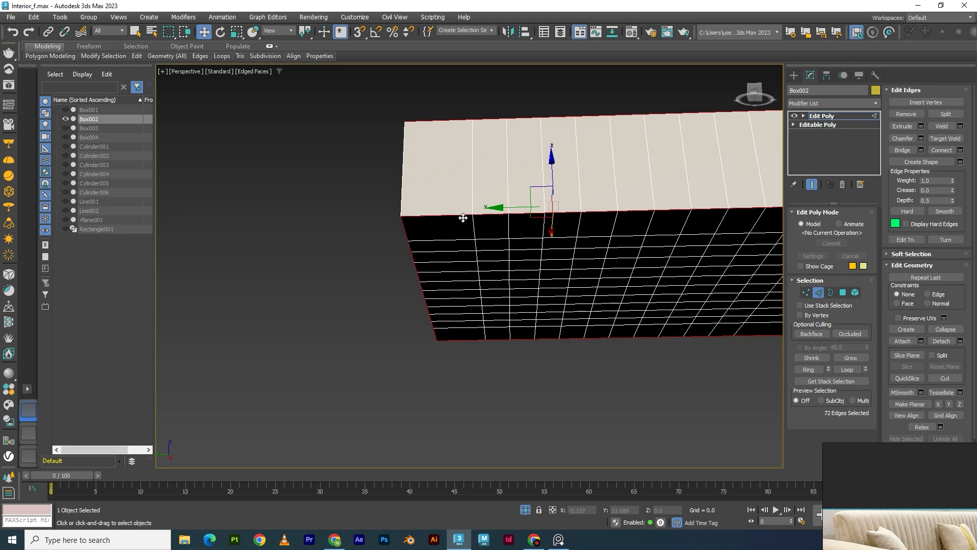
alt+middle_drag(510, 239, 565, 286)
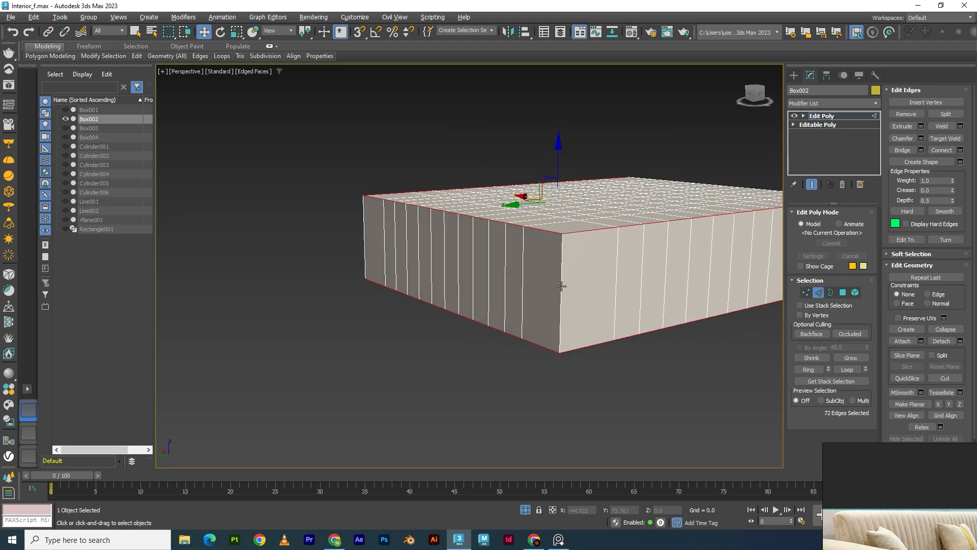
Add the cushion's four vertical corner edges to the perimeter edge selection
right_drag(866, 502, 865, 313)
right_drag(913, 349, 914, 471)
ctrl+click(560, 279)
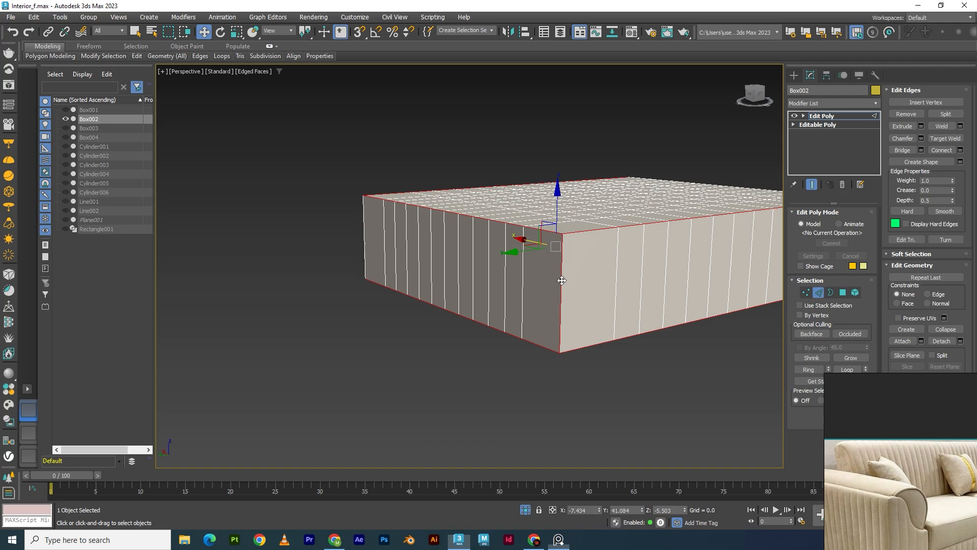
ctrl+click(364, 221)
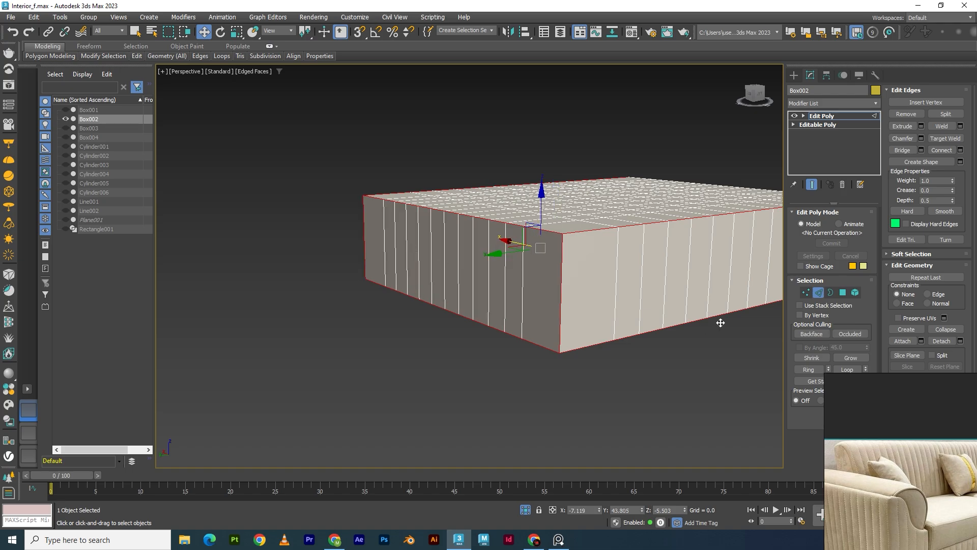
alt+middle_drag(720, 322, 545, 307)
alt+middle_drag(647, 237, 602, 303)
alt+middle_drag(563, 264, 640, 247)
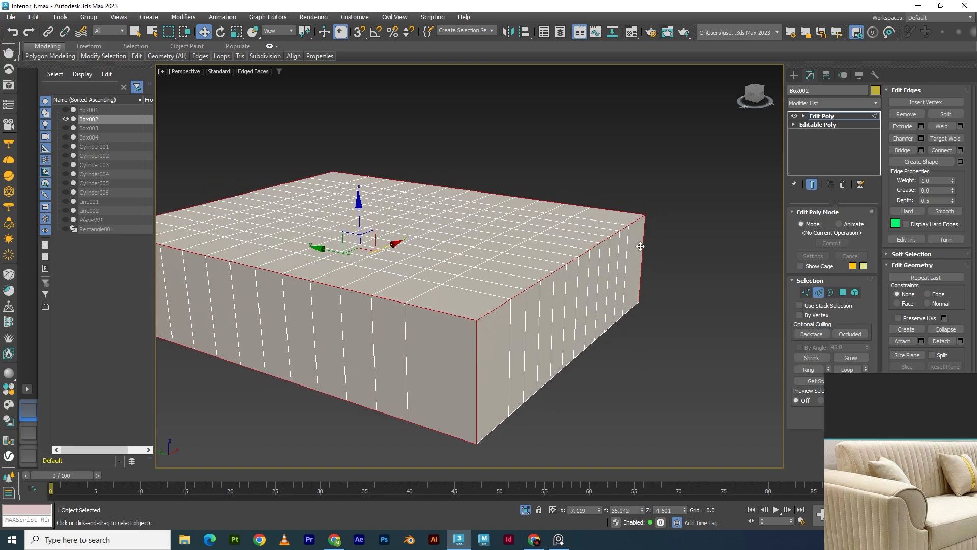
alt+middle_drag(589, 338, 764, 253)
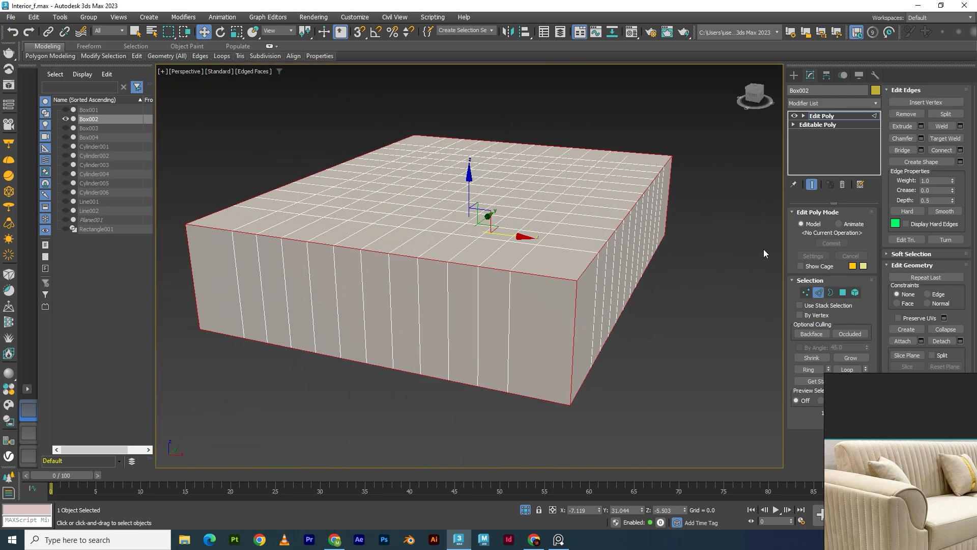
Chamfer the selected outer edges of the cushion by 0.35 with 2 segments
click(921, 138)
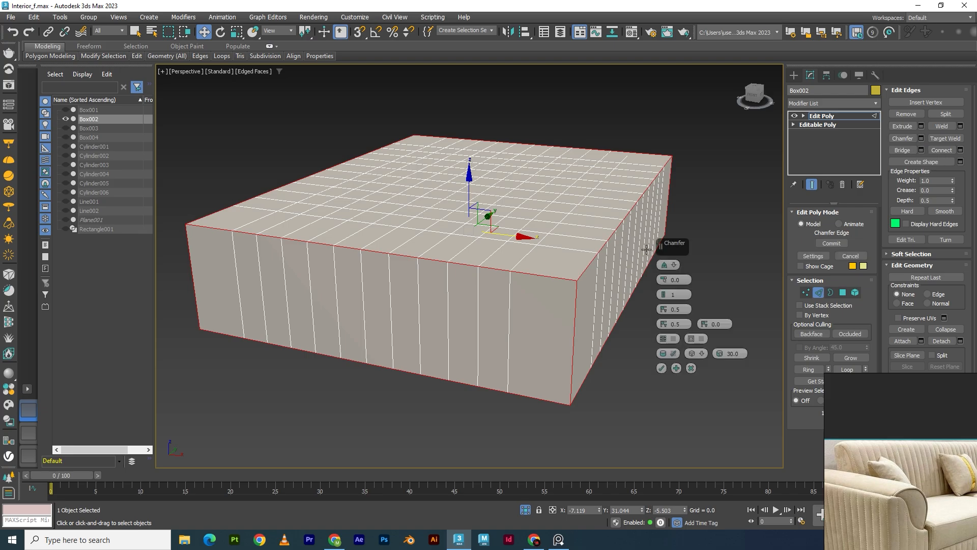
drag(671, 277, 668, 264)
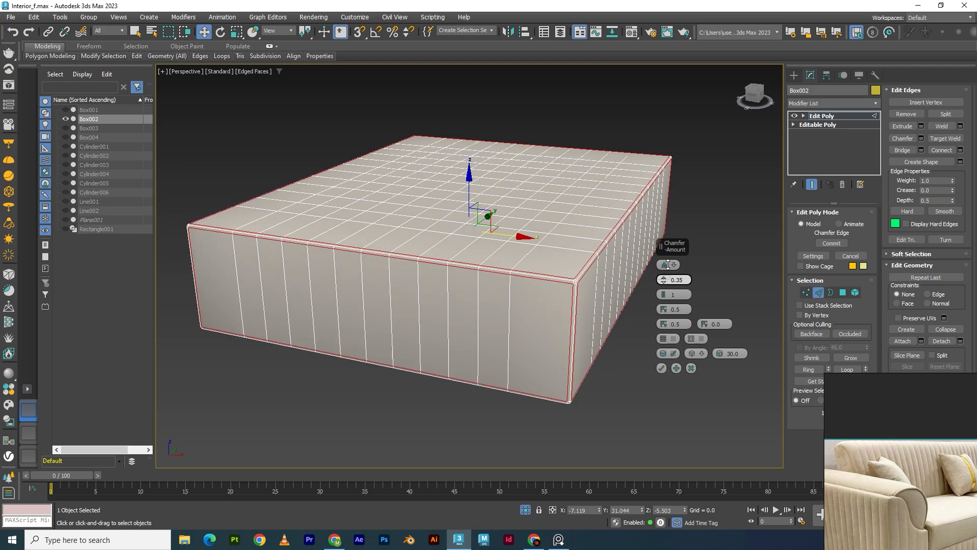
click(663, 292)
scroll(614, 298, up, 2)
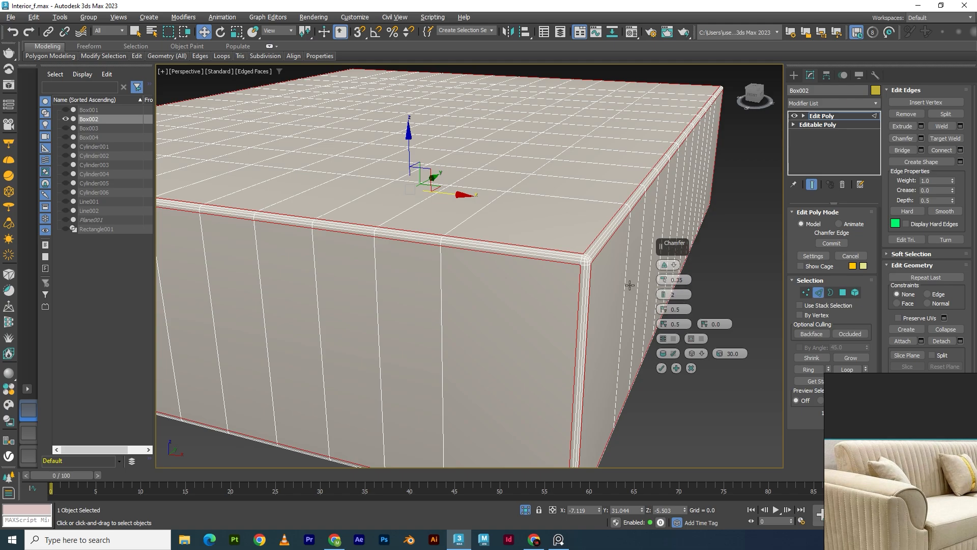
click(664, 297)
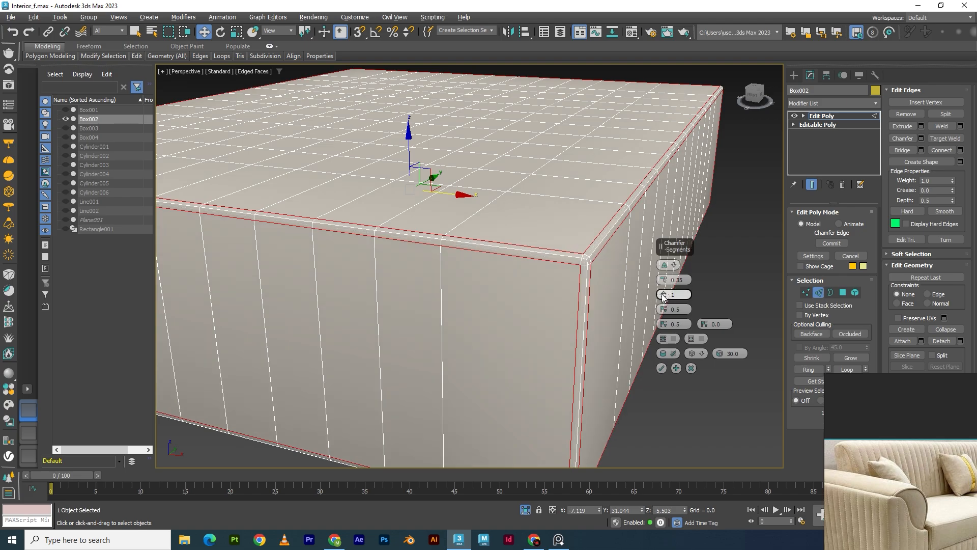
click(663, 297)
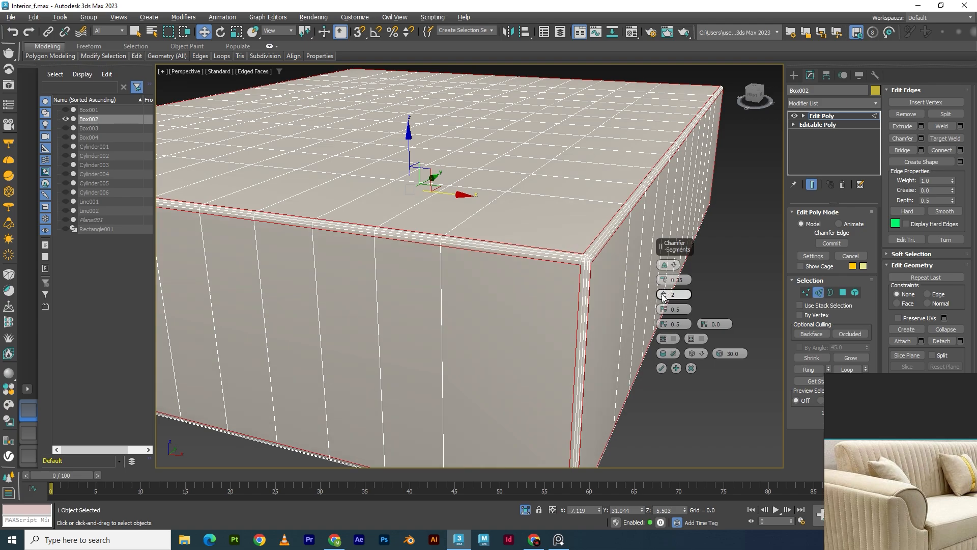
click(662, 368)
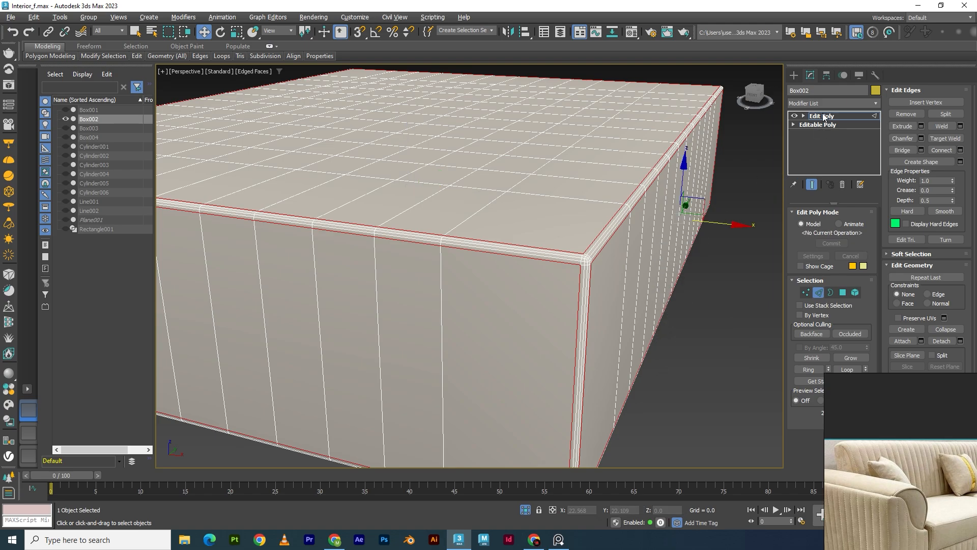
Add an OpenSubdiv modifier to the cushion and inspect its smoothed shape with the edge display hidden
click(823, 117)
click(734, 248)
click(712, 192)
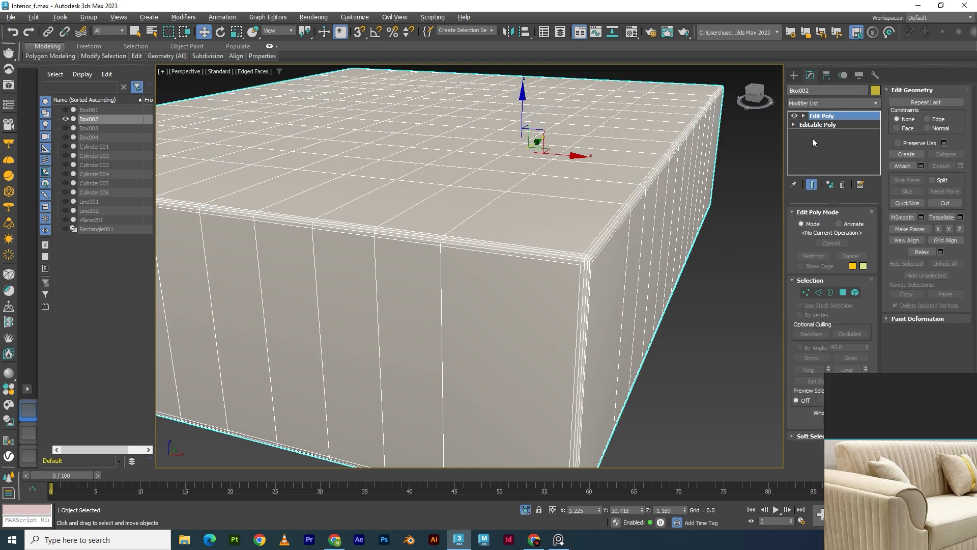
click(821, 102)
text(o)
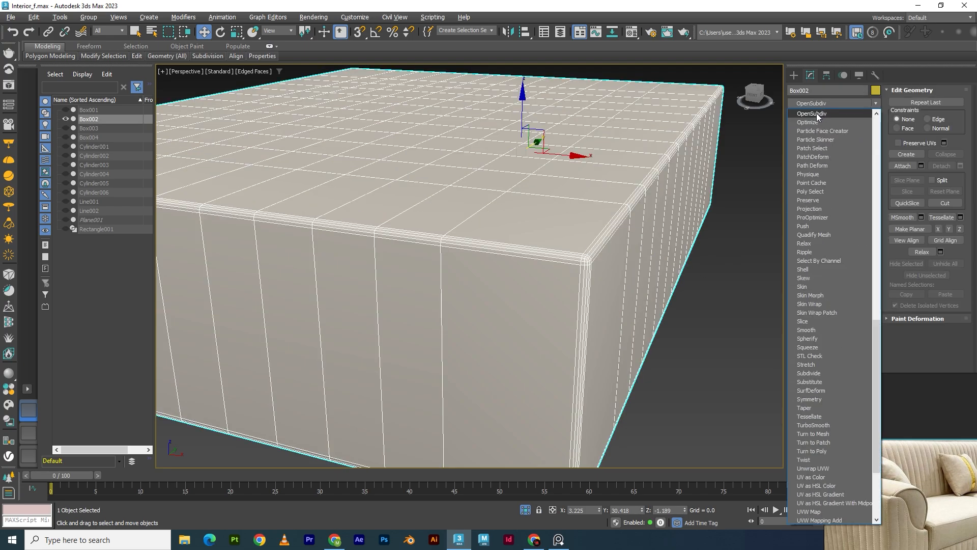
click(816, 113)
click(692, 362)
key(F4)
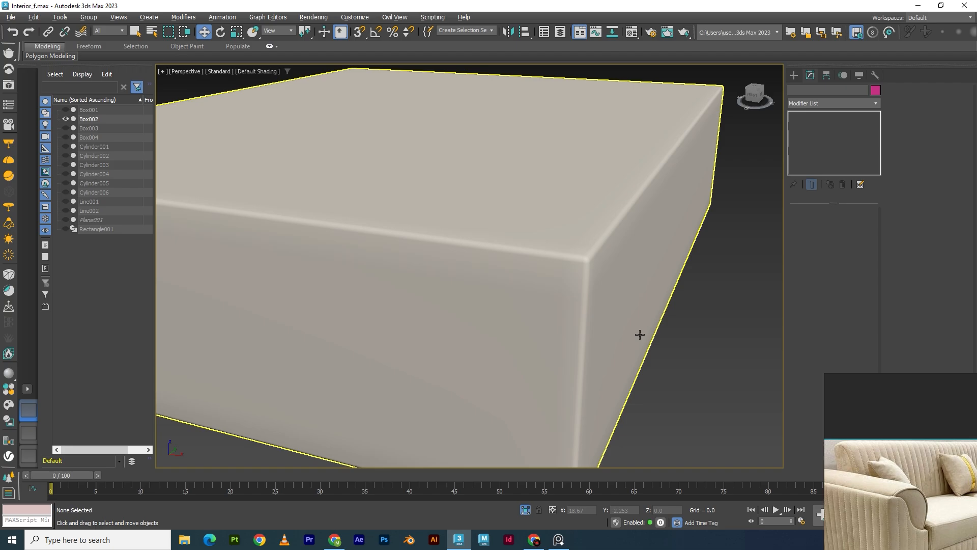
scroll(640, 335, down, 5)
alt+middle_drag(644, 349, 628, 300)
click(628, 300)
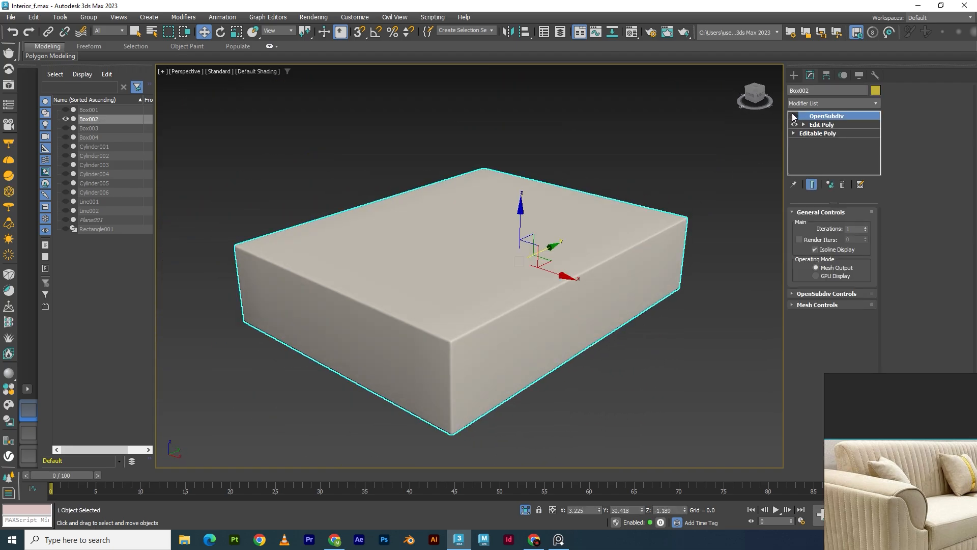
Disable the OpenSubdiv effect and return to Edit Poly edge editing with edged faces displayed
click(794, 115)
click(820, 125)
key(F4)
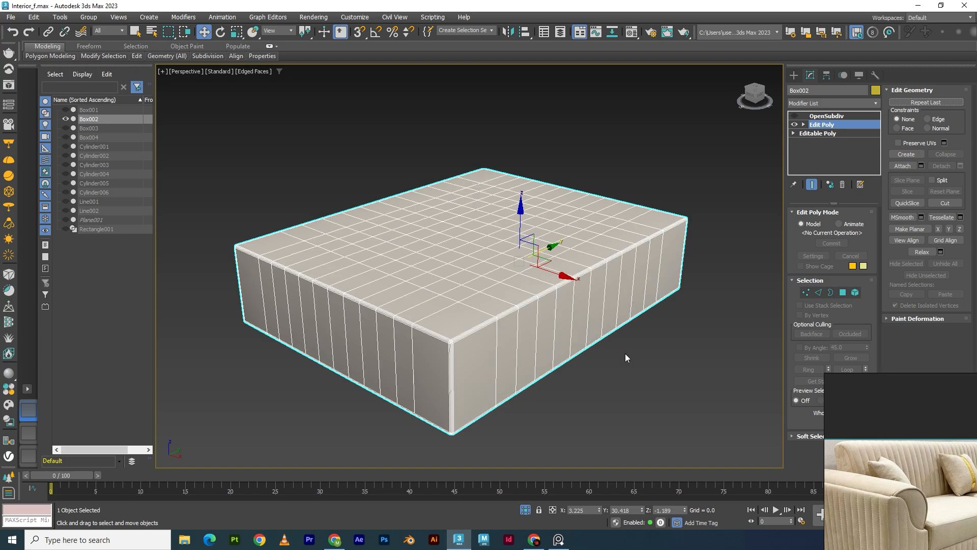
key(2)
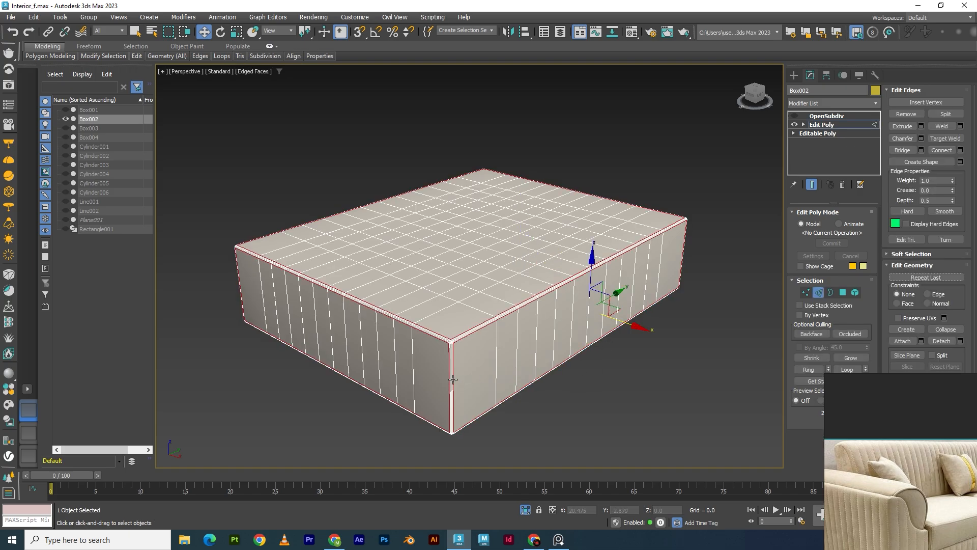
Select the ring of vertical edges around the cushion's sides and connect it with 4 segments
click(452, 380)
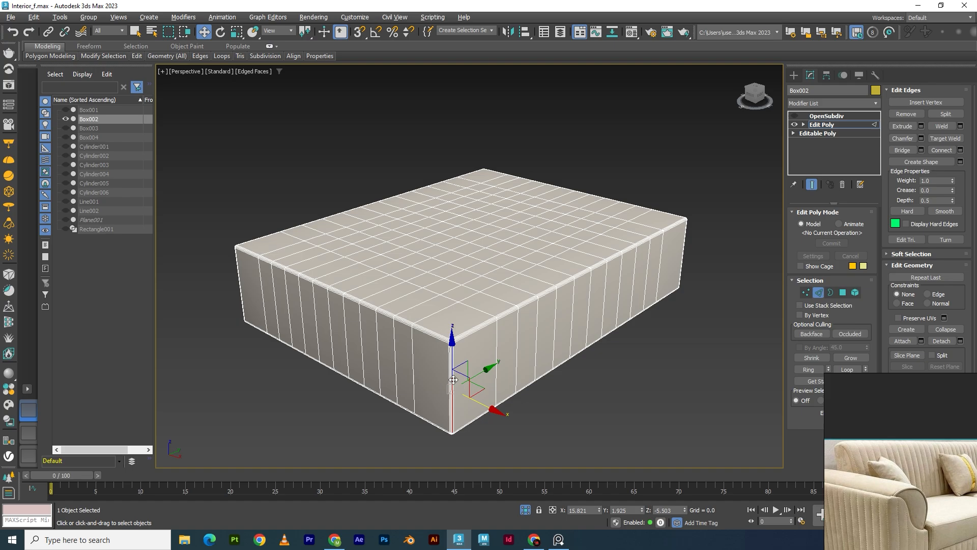
click(807, 369)
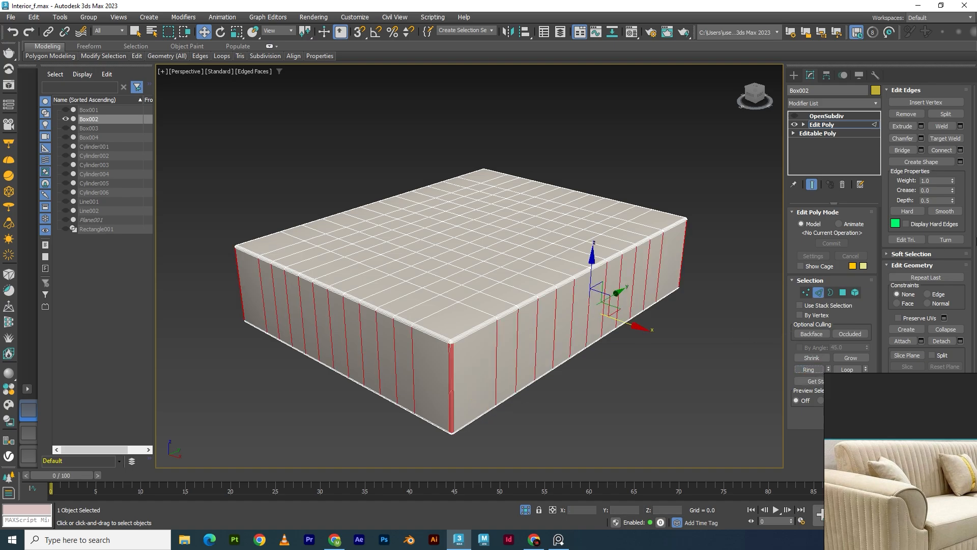
click(961, 150)
drag(663, 273, 665, 268)
click(665, 267)
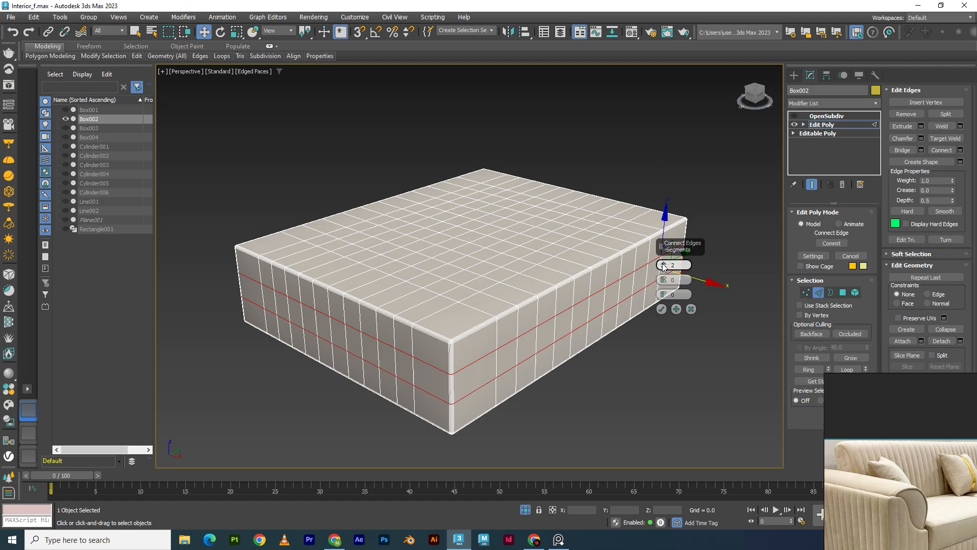
click(664, 267)
click(664, 264)
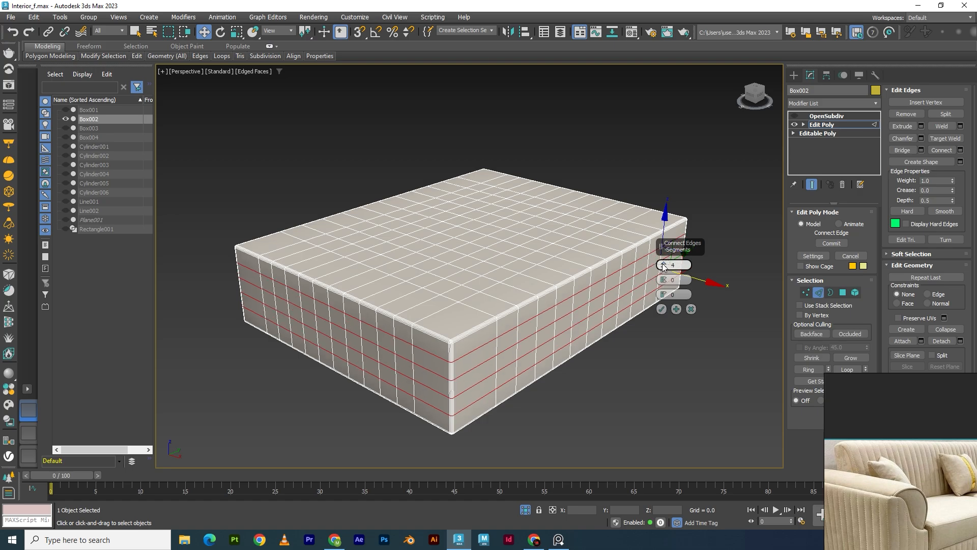
click(661, 308)
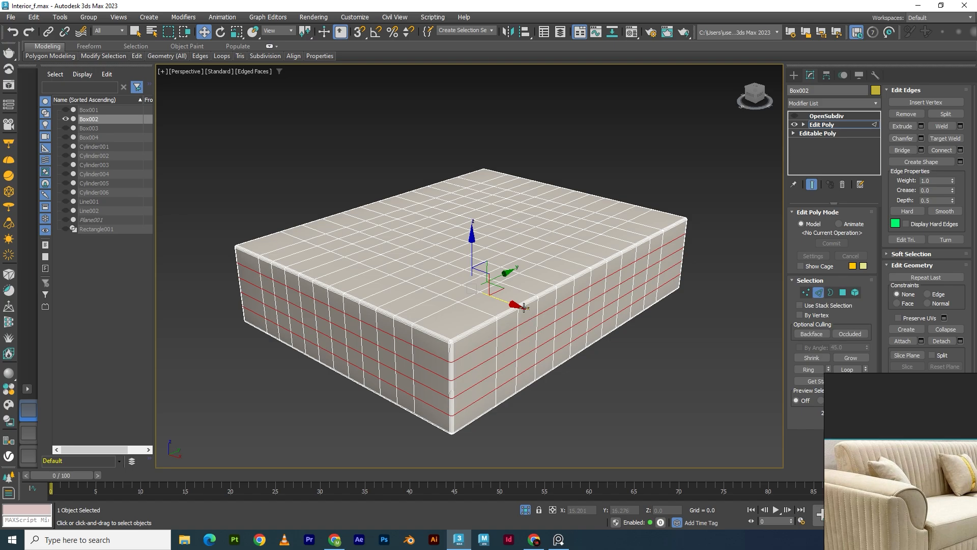
Scale the four new side loops uniformly so the cushion's sides bulge slightly outward, adjusting the amount in the Top view
key(r)
drag(476, 278, 480, 273)
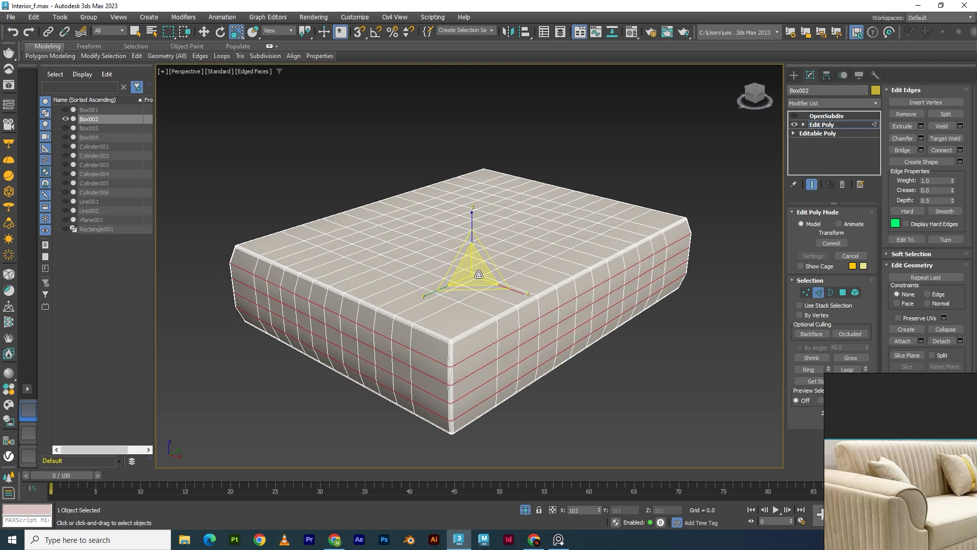
drag(478, 275, 480, 274)
key(alt+w)
middle_click(364, 178)
key(alt+w)
scroll(457, 225, up, 5)
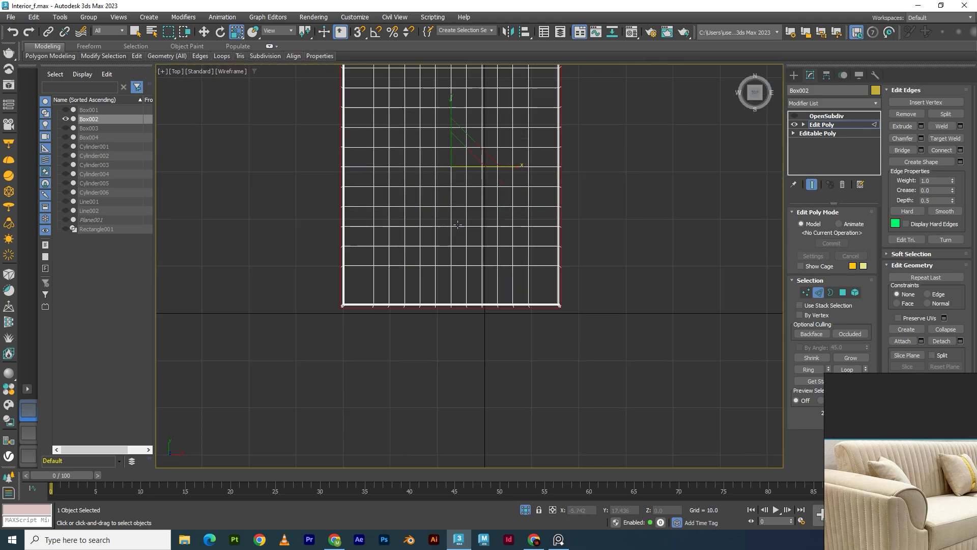
scroll(457, 224, up, 3)
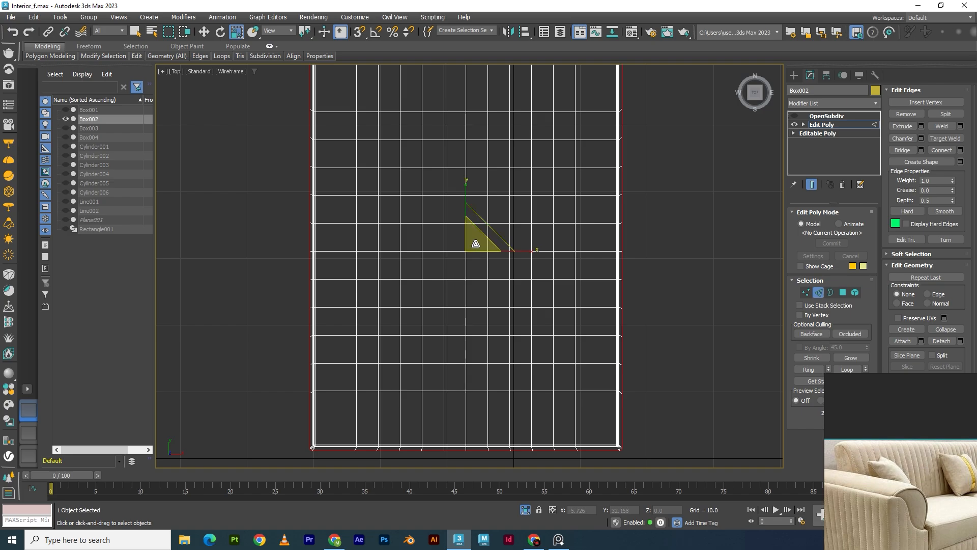
drag(475, 243, 488, 245)
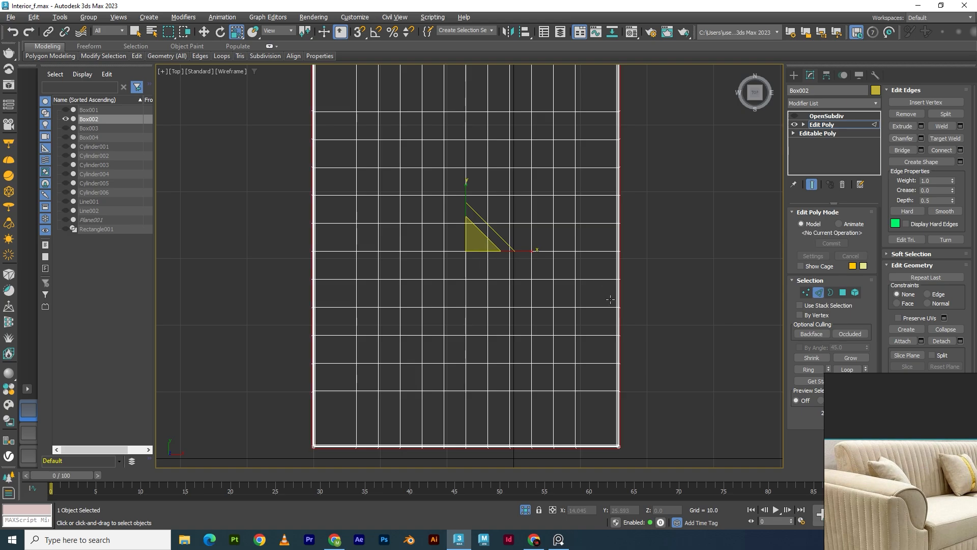
Select the two middle loops around the cushion's sides, scale them slightly outward, and leave edge editing
key(alt+w)
key(alt+w)
alt+double_click(486, 347)
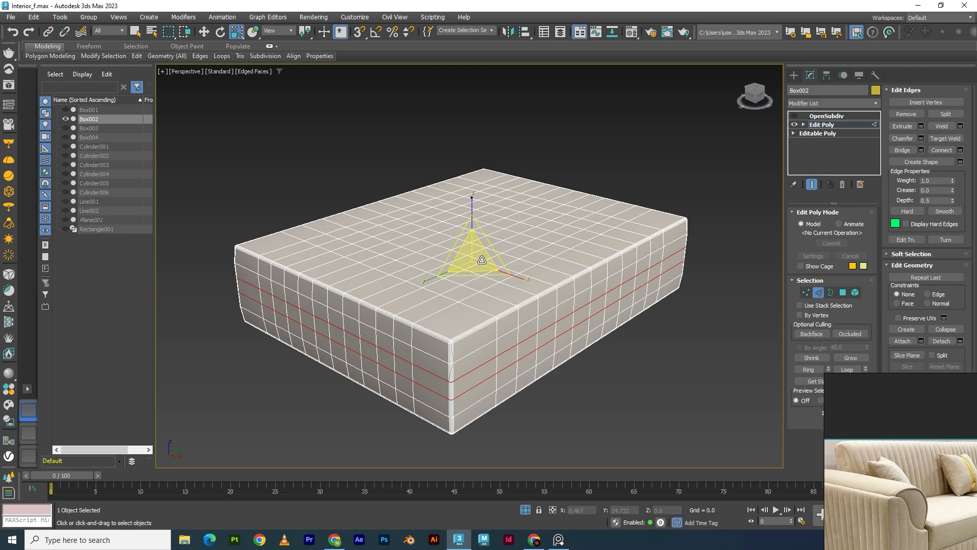
drag(480, 260, 486, 260)
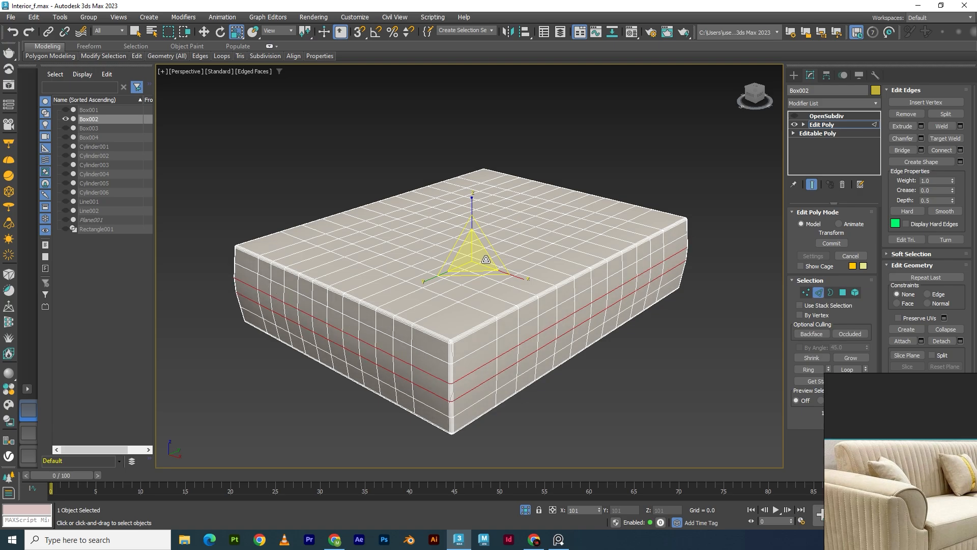
drag(486, 260, 487, 260)
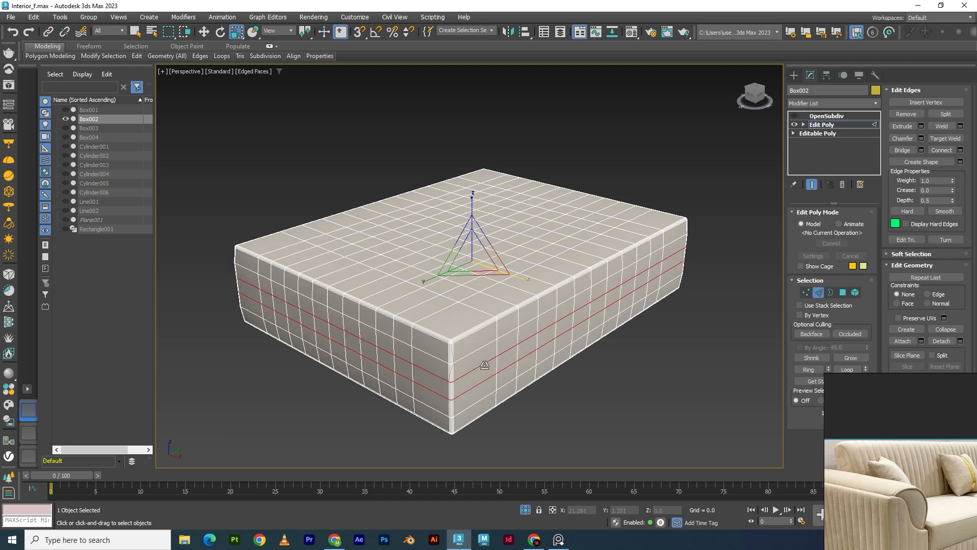
key(w)
click(824, 125)
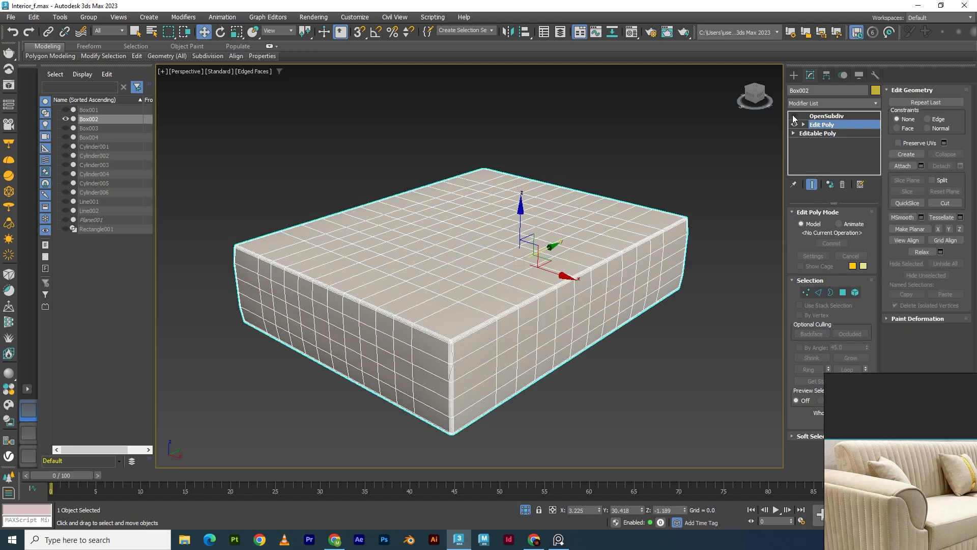
Examine the subdivided cushion's shape with edged faces hidden, viewing it from another angle
click(707, 304)
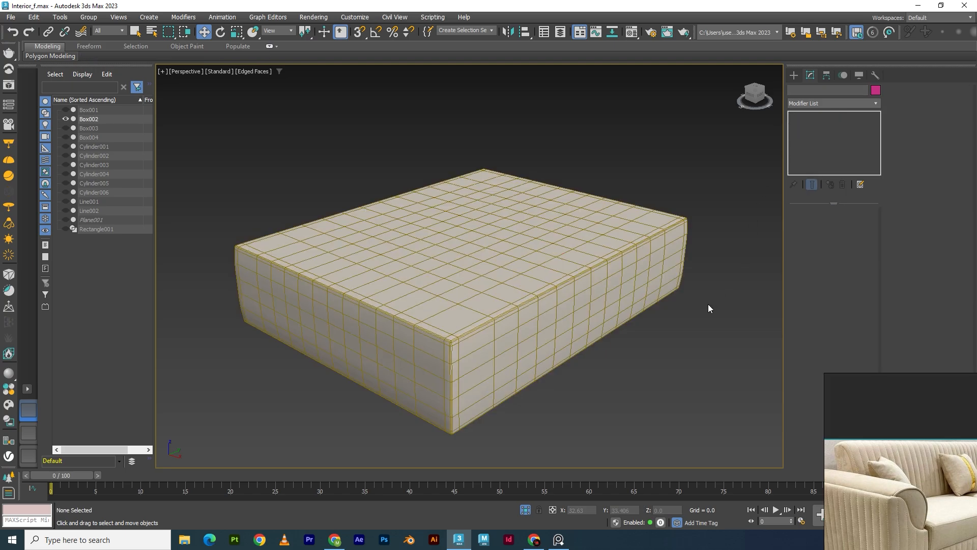
key(F4)
alt+middle_drag(640, 368, 585, 321)
click(585, 319)
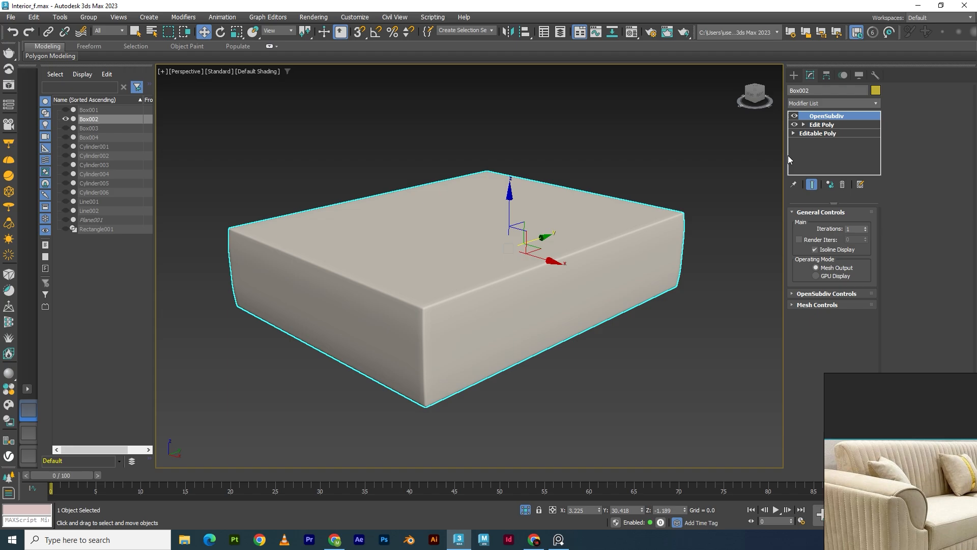
Disable the cushion's OpenSubdiv effect and resume Edit Poly edge editing with edged faces displayed
click(794, 116)
click(822, 125)
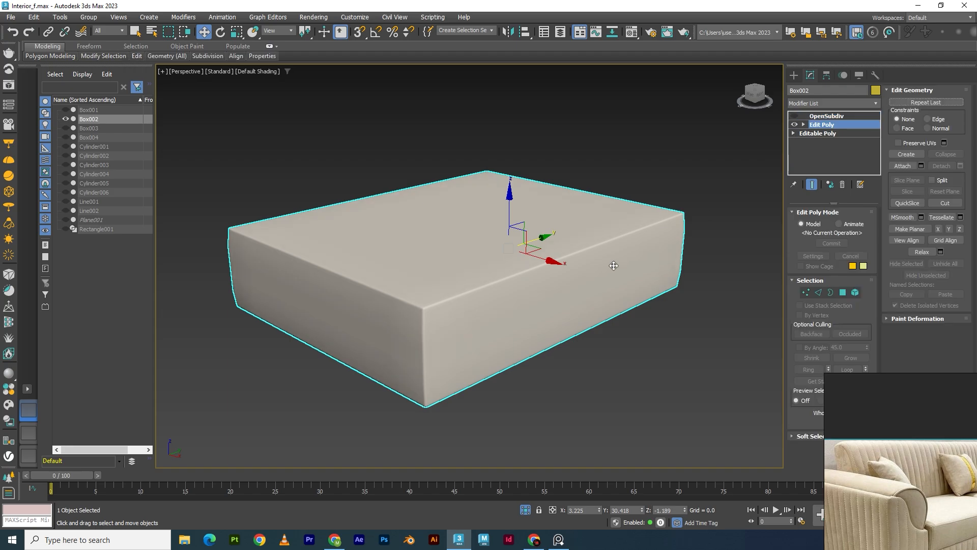
key(2)
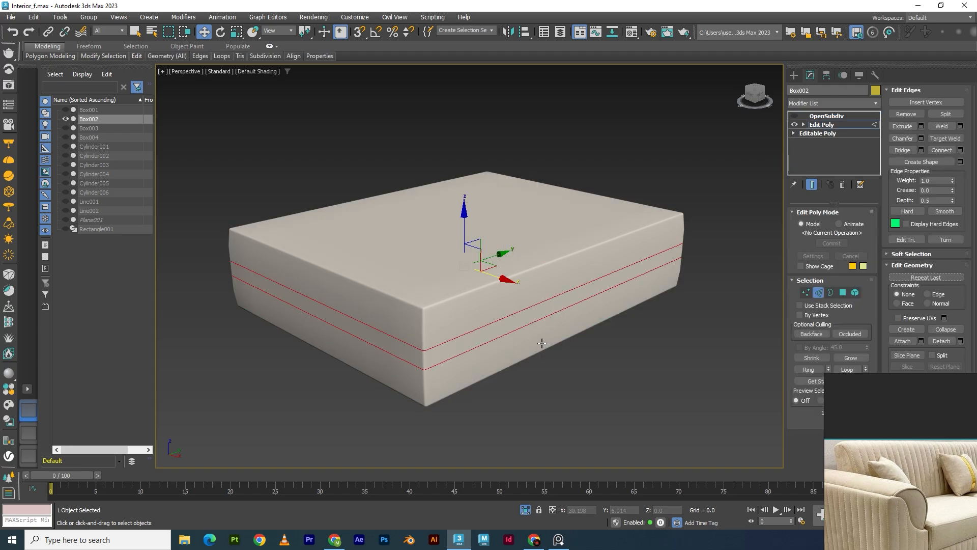
key(F4)
scroll(497, 346, up, 2)
scroll(475, 305, up, 2)
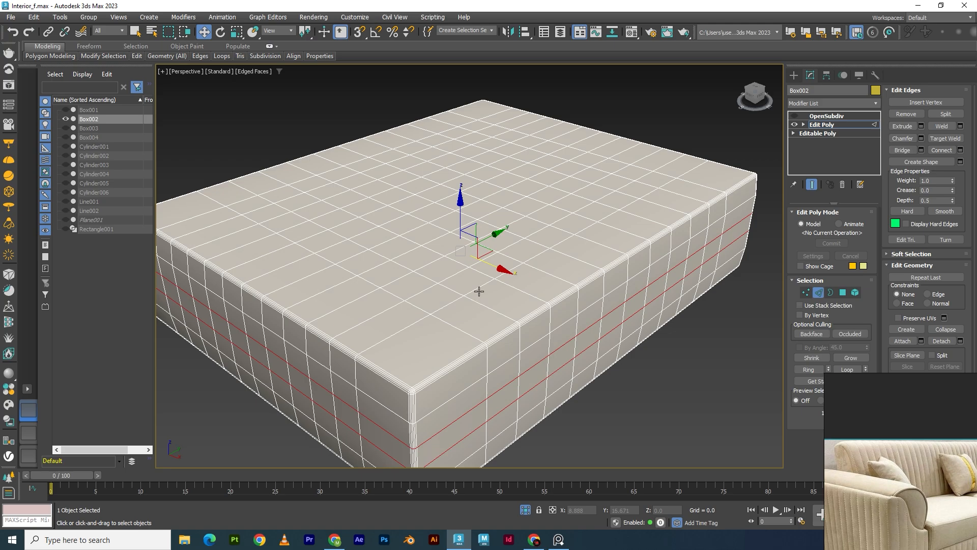
Try scaling the two middle loops around the cushion's sides to refine the side bulge
key(r)
drag(465, 249, 461, 249)
drag(461, 248, 459, 249)
alt+middle_drag(478, 329, 464, 343)
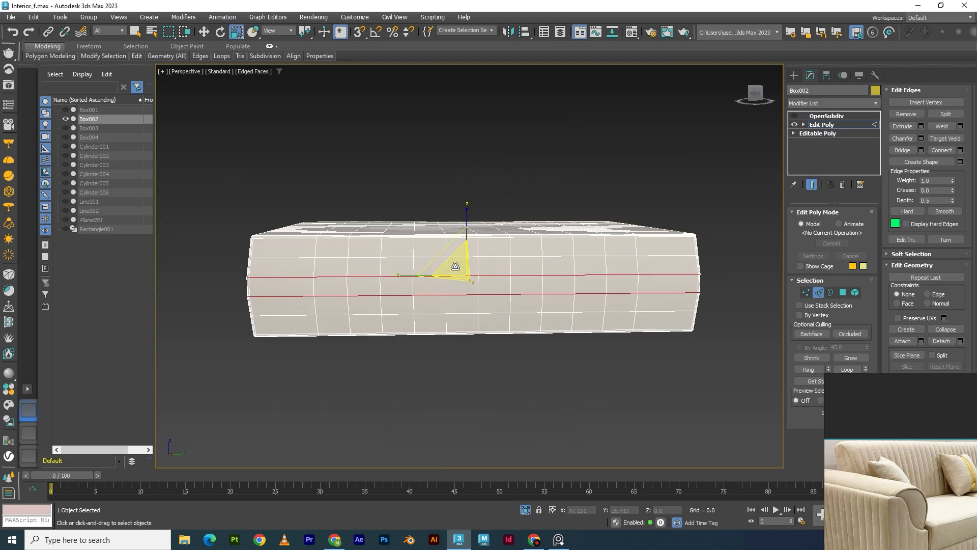
drag(455, 266, 459, 266)
Try selecting the upper and lower loops around the cushion's sides and scaling them inward
alt+middle_drag(474, 316, 492, 384)
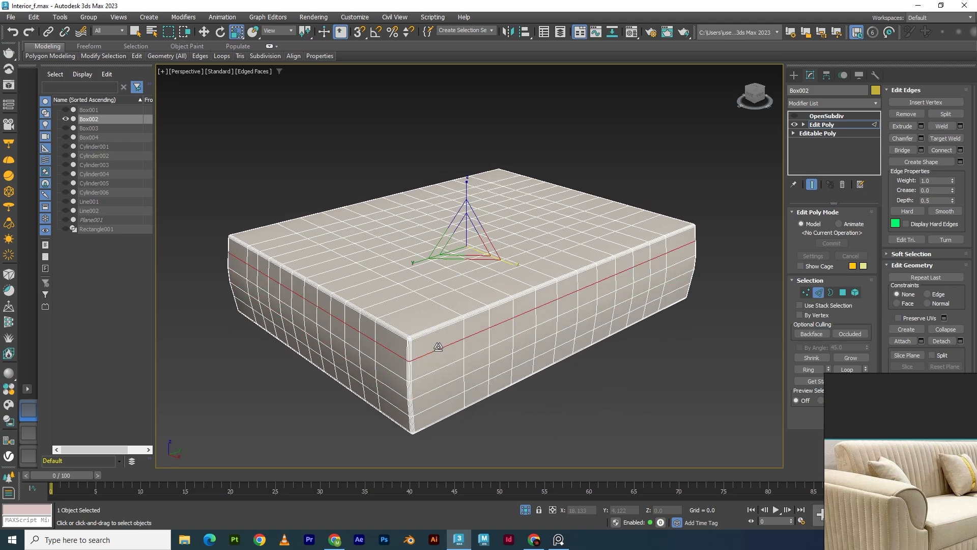
alt+middle_drag(441, 394, 433, 385)
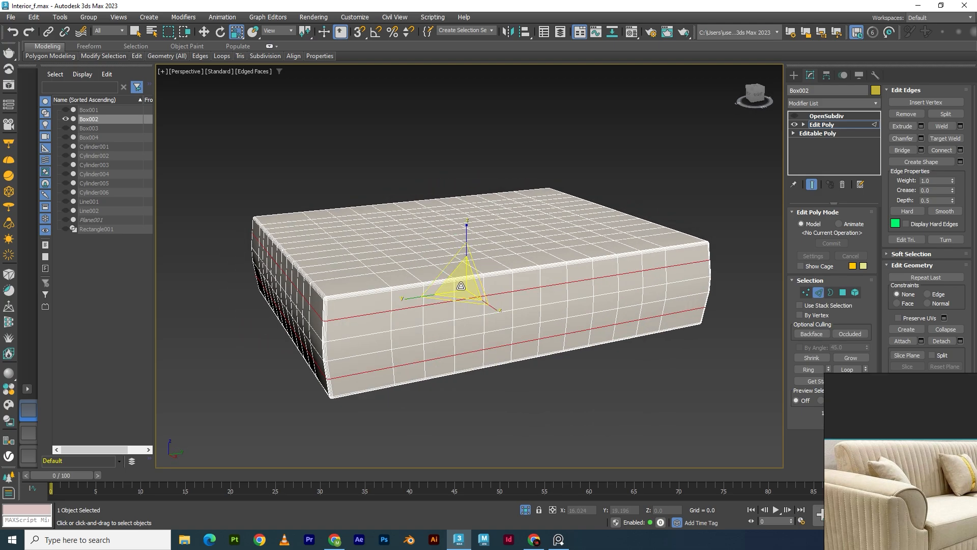
mouse_move(460, 286)
mouse_down()
mouse_move(461, 275)
mouse_move(470, 287)
mouse_up()
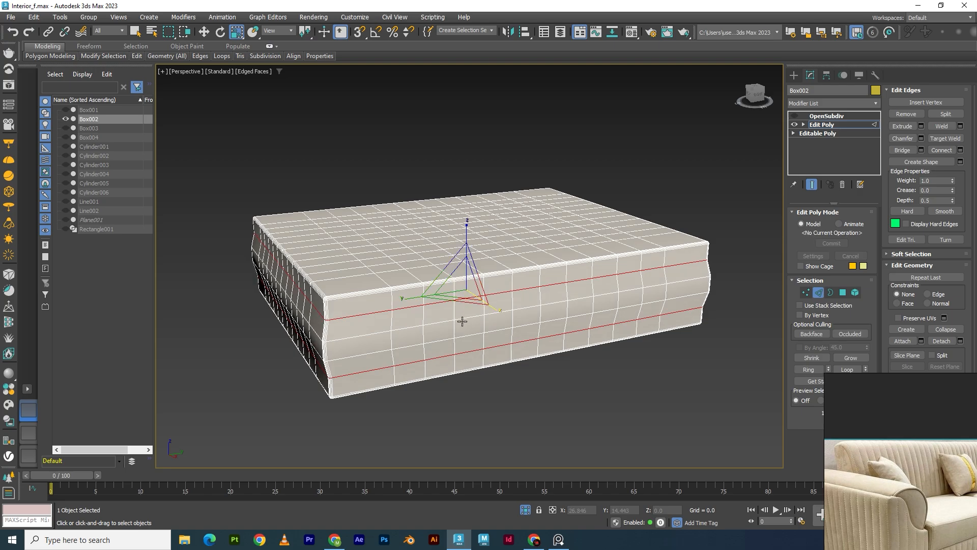
Undo the side loop scaling until the cushion's sides are straight again, then return to Edit Poly and clear the edge selection
key(ctrl+z)
key(ctrl+z)
key(ctrl+z)
key(ctrl+z)
key(ctrl+z)
key(ctrl+z)
key(ctrl+z)
key(ctrl+z)
key(ctrl+z)
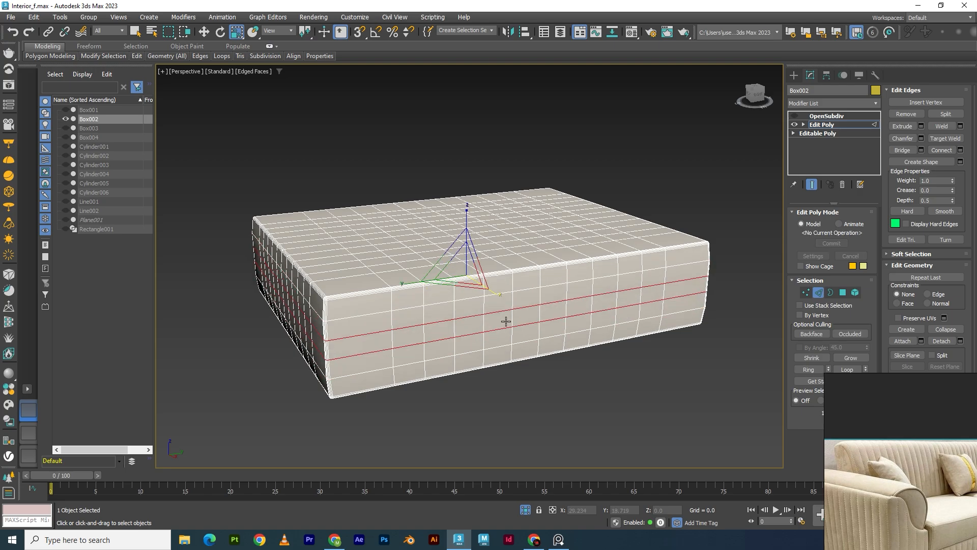
key(ctrl+z)
key(ctrl+z)
key(ctrl+z)
key(ctrl+z)
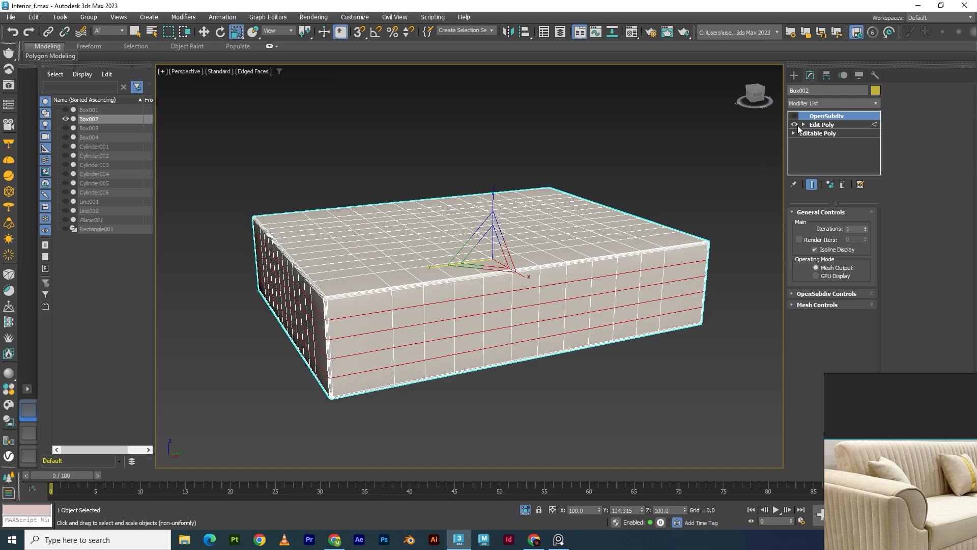
click(811, 126)
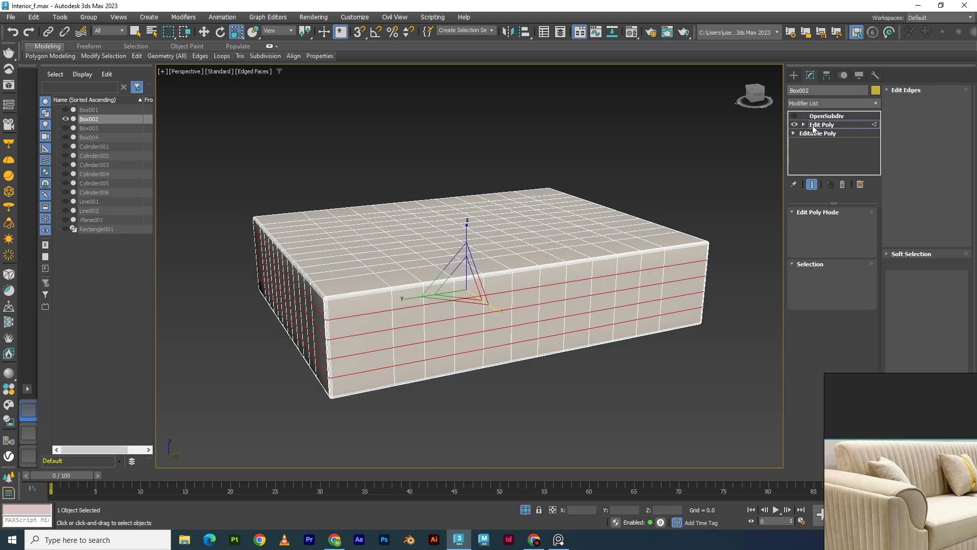
alt+middle_drag(529, 379, 600, 396)
click(604, 395)
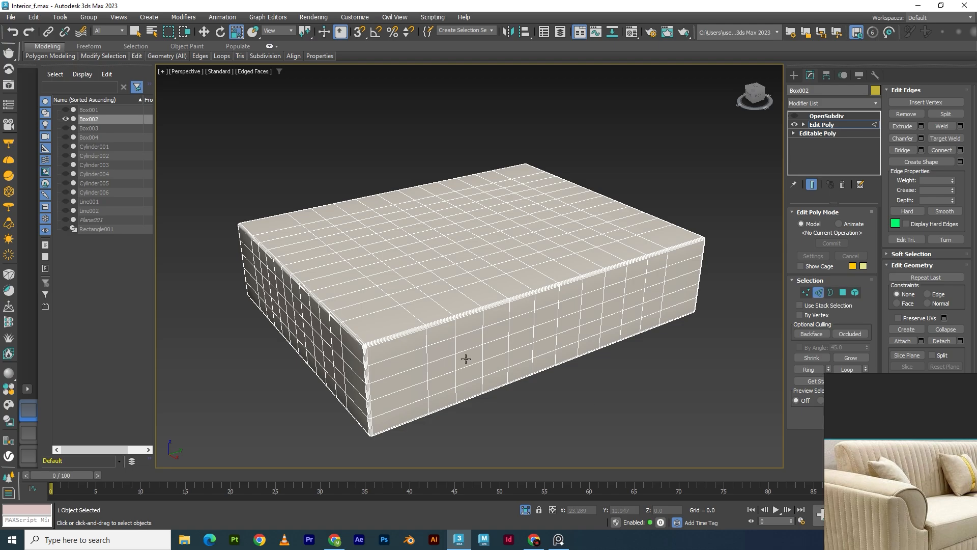
Switch to polygon editing and select a narrow chamfer strip on the front top edge together with its adjoining corner polygons
key(4)
scroll(376, 338, up, 8)
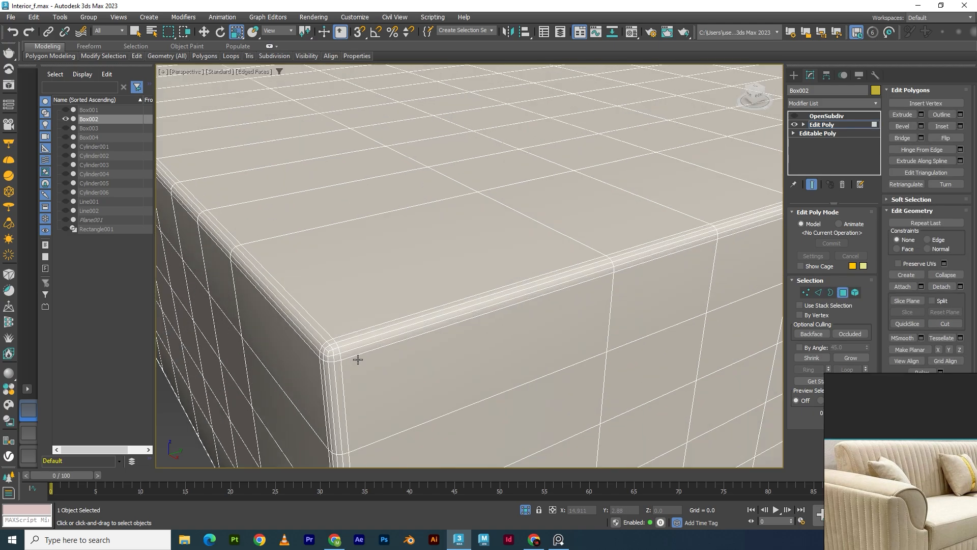
click(389, 332)
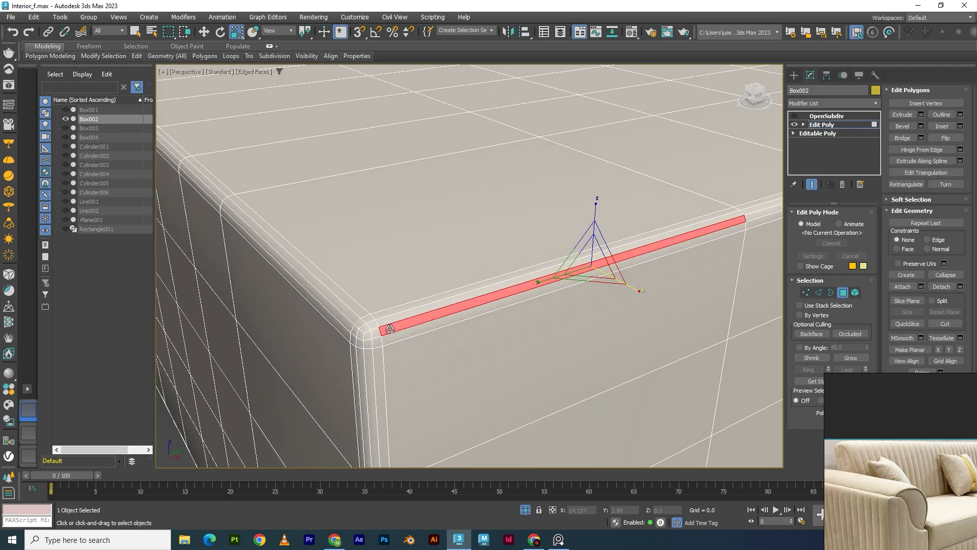
ctrl+click(364, 330)
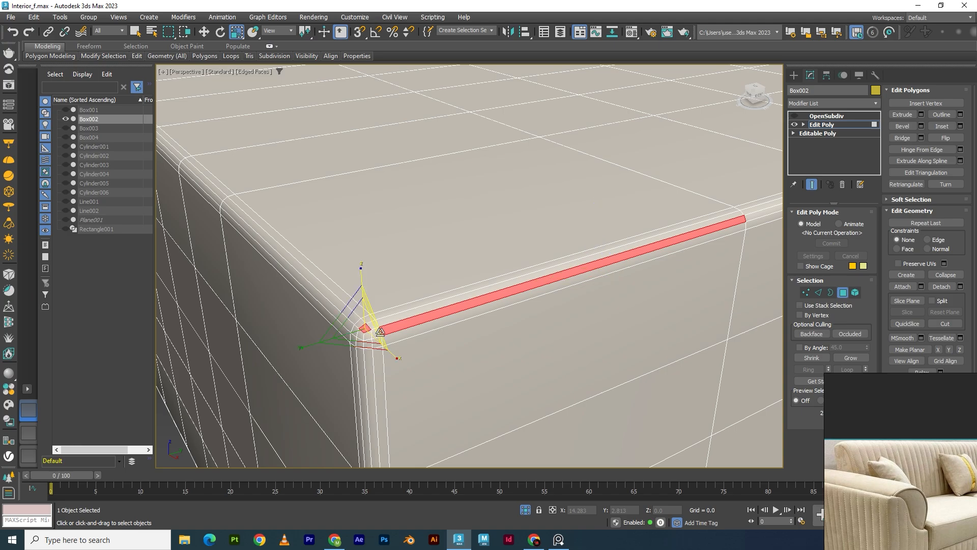
click(396, 320)
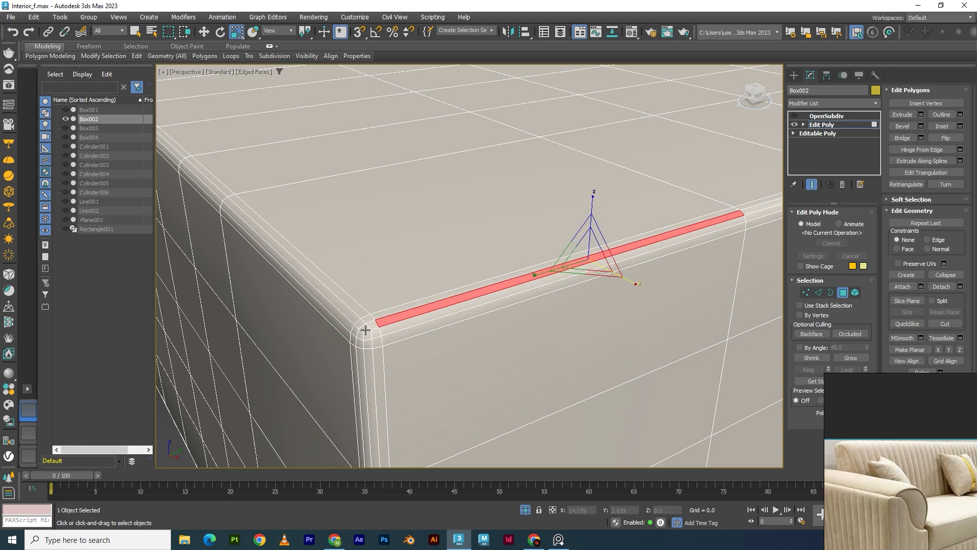
click(365, 329)
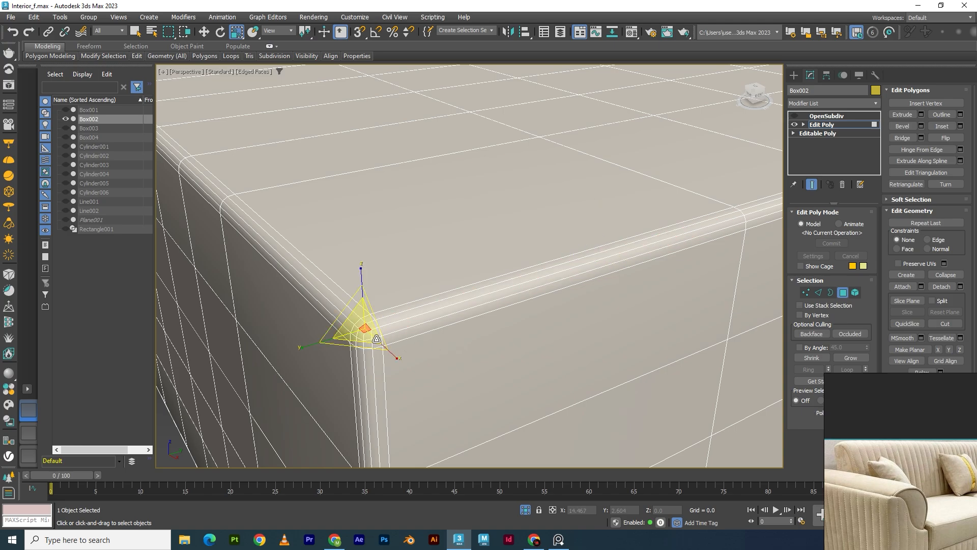
click(392, 330)
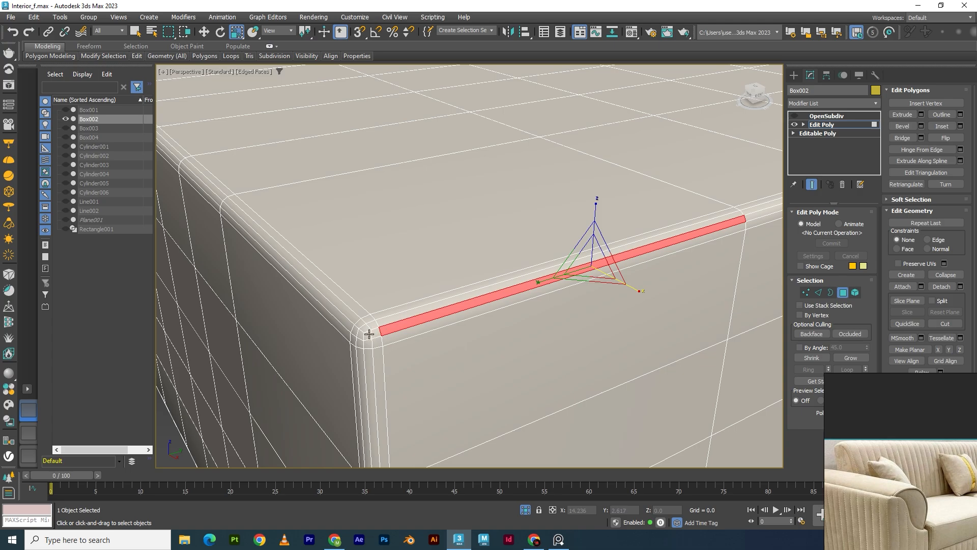
click(369, 334)
click(406, 325)
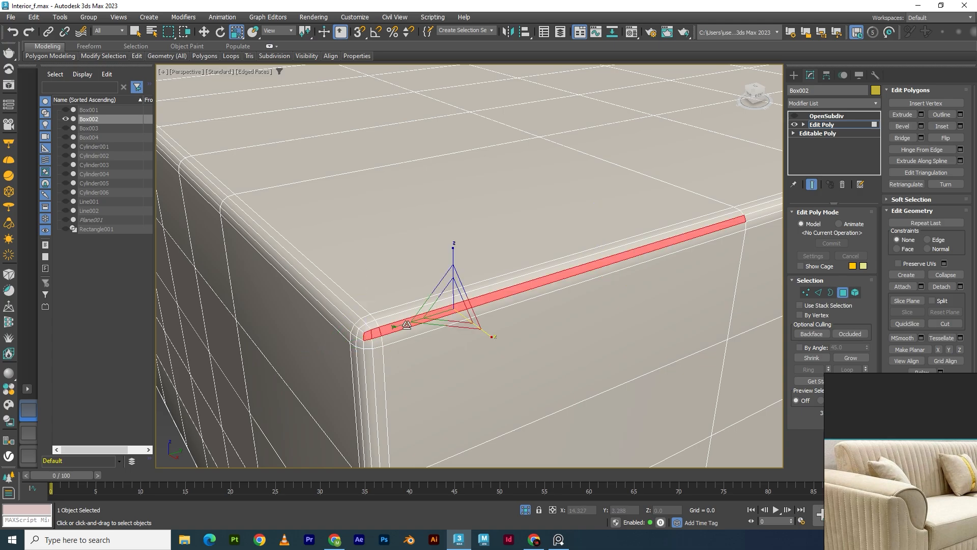
Add the corner polygons and the matching chamfer strip along the adjacent top edge up to the next corner
middle_drag(516, 337, 353, 336)
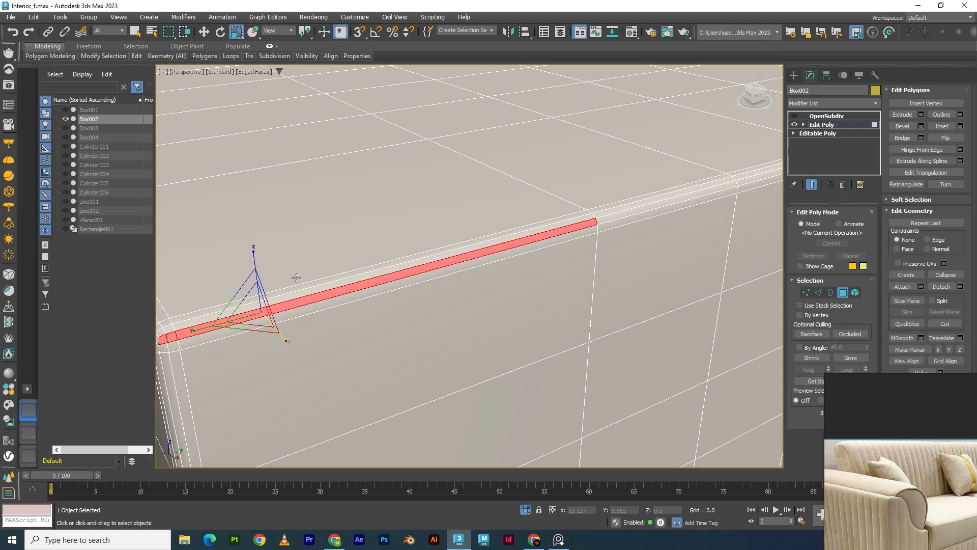
middle_drag(220, 292, 533, 291)
ctrl+click(473, 333)
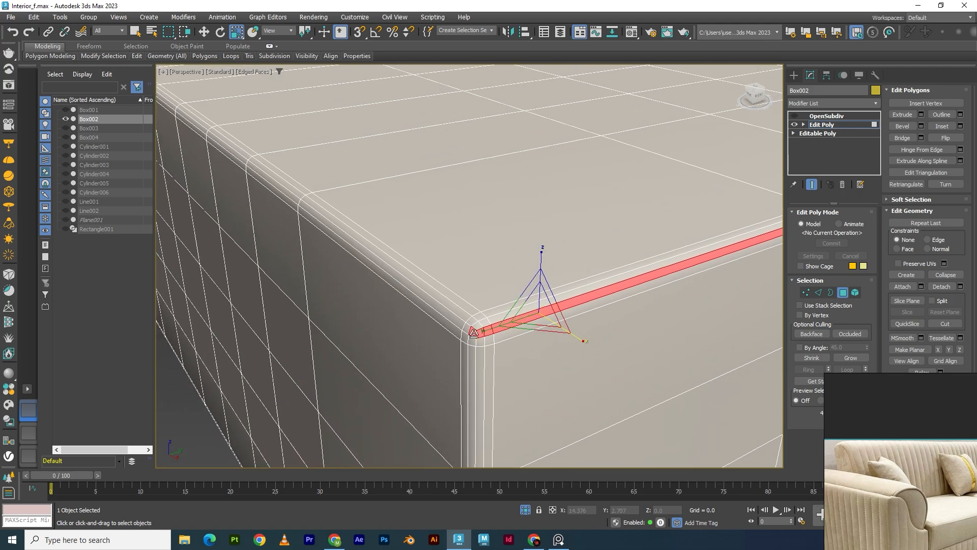
ctrl+click(416, 291)
alt+middle_drag(417, 291, 767, 247)
scroll(459, 316, down, 4)
alt+middle_drag(399, 276, 505, 392)
middle_drag(505, 392, 395, 202)
scroll(504, 386, up, 2)
scroll(454, 254, down, 3)
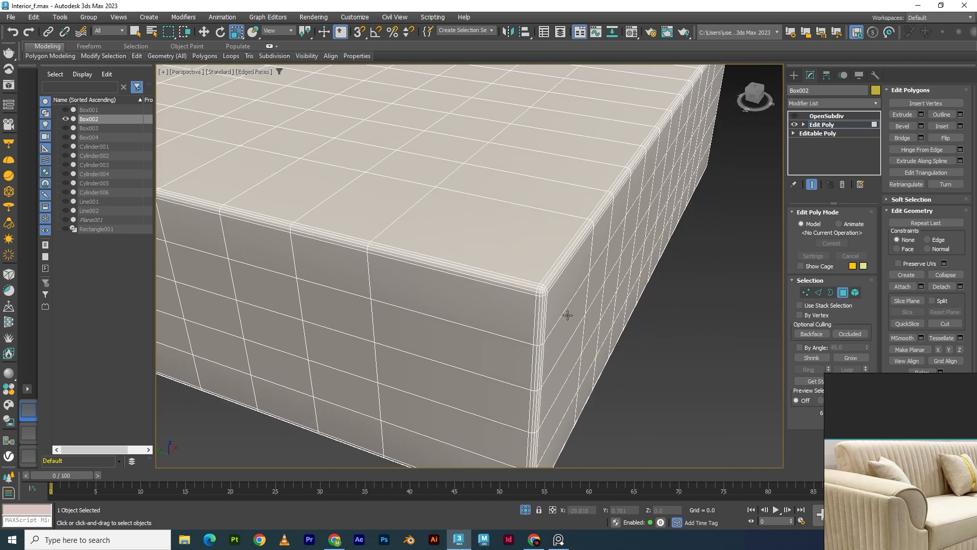
scroll(559, 307, up, 3)
ctrl+click(510, 260)
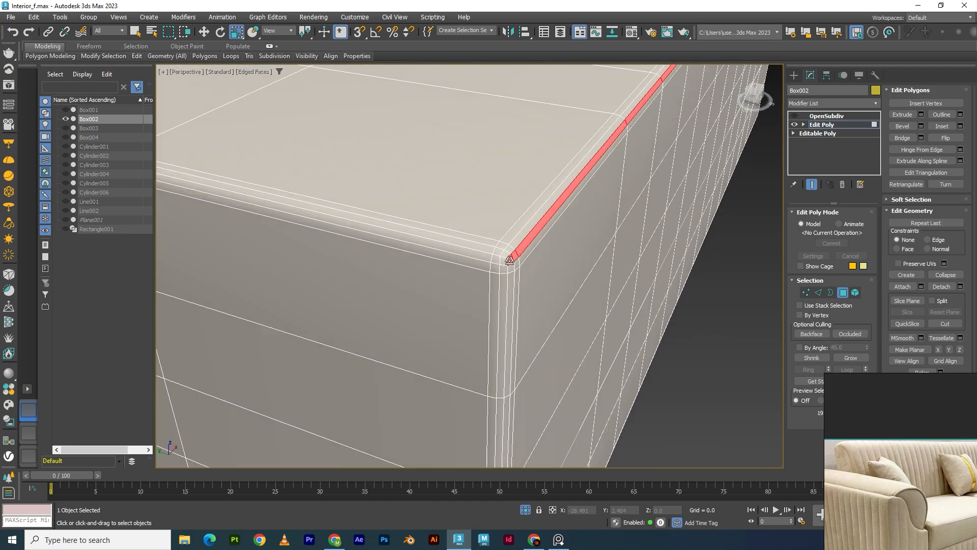
Extend the chamfer strip selection along the remaining top edges to complete the loop around the cushion's top
scroll(470, 257, down, 5)
scroll(511, 281, up, 3)
scroll(512, 282, down, 3)
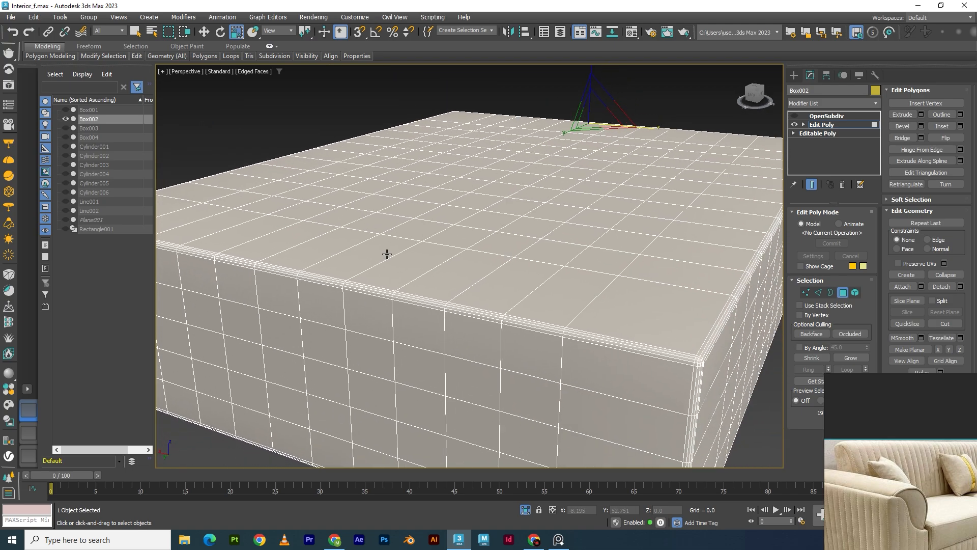
scroll(629, 345, up, 4)
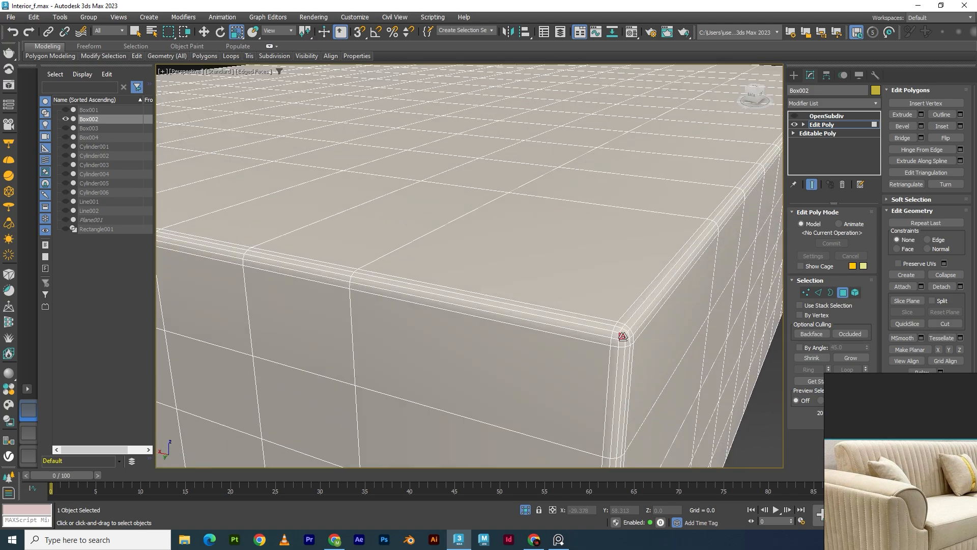
scroll(623, 336, down, 2)
scroll(585, 345, down, 3)
middle_drag(325, 306, 432, 261)
scroll(549, 279, up, 6)
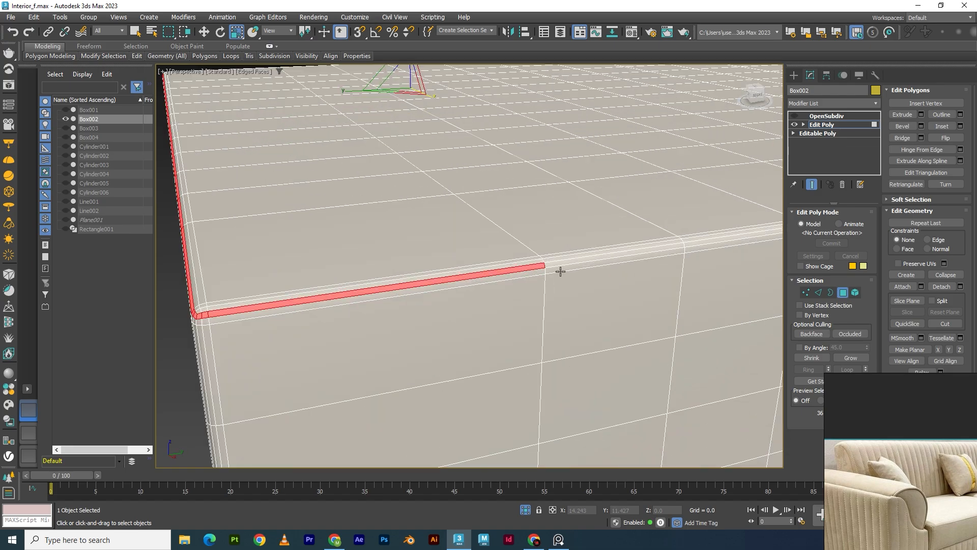
shift+click(560, 264)
scroll(561, 264, down, 6)
alt+middle_drag(589, 311, 634, 312)
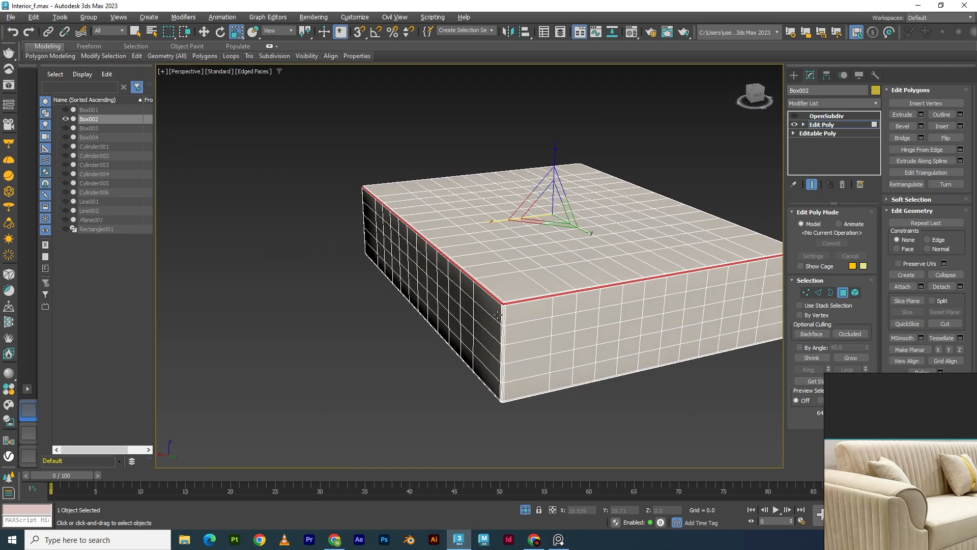
scroll(500, 314, up, 3)
scroll(539, 310, down, 5)
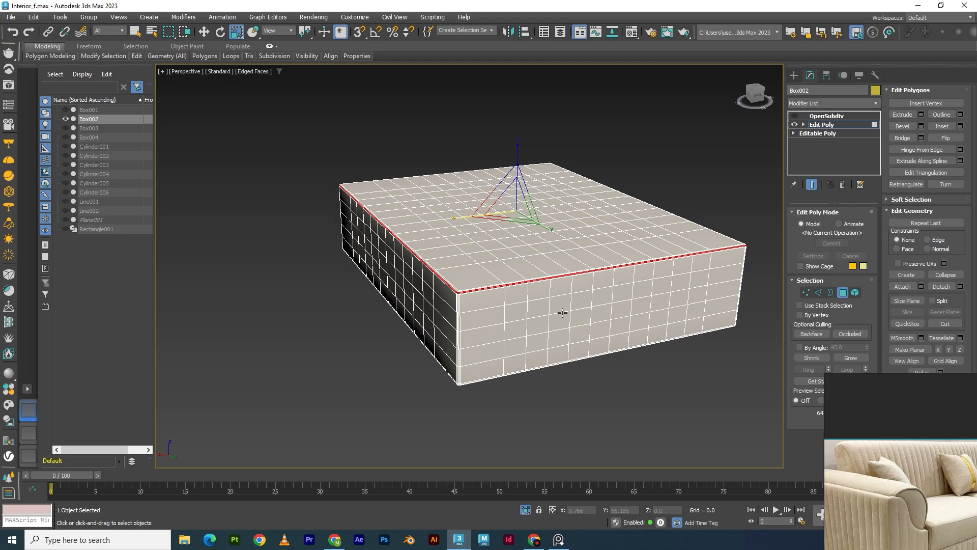
Add the chamfer strip running down a vertical corner of the cushion to the polygon selection
alt+middle_drag(563, 312, 489, 318)
scroll(563, 314, up, 6)
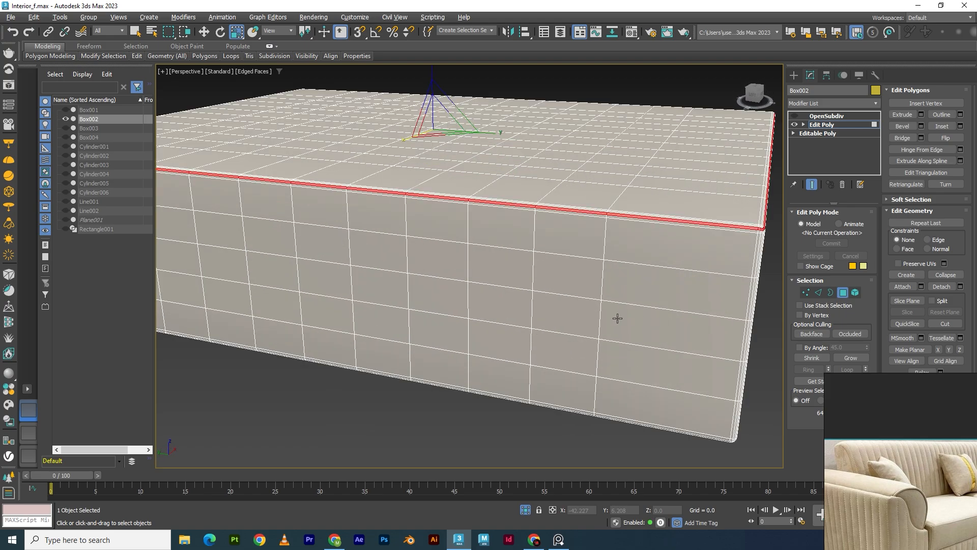
alt+middle_drag(617, 318, 388, 232)
scroll(434, 219, up, 2)
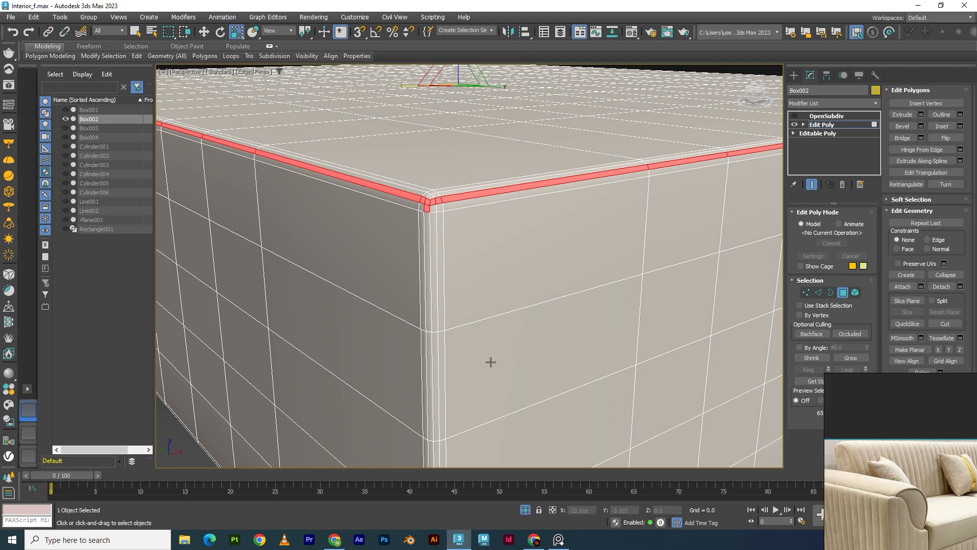
scroll(490, 362, up, 3)
mouse_move(497, 334)
middle_down()
mouse_move(470, 280)
mouse_move(482, 367)
mouse_move(473, 282)
mouse_move(495, 250)
mouse_move(506, 279)
mouse_move(486, 236)
mouse_move(502, 319)
middle_up()
middle_drag(502, 319, 483, 214)
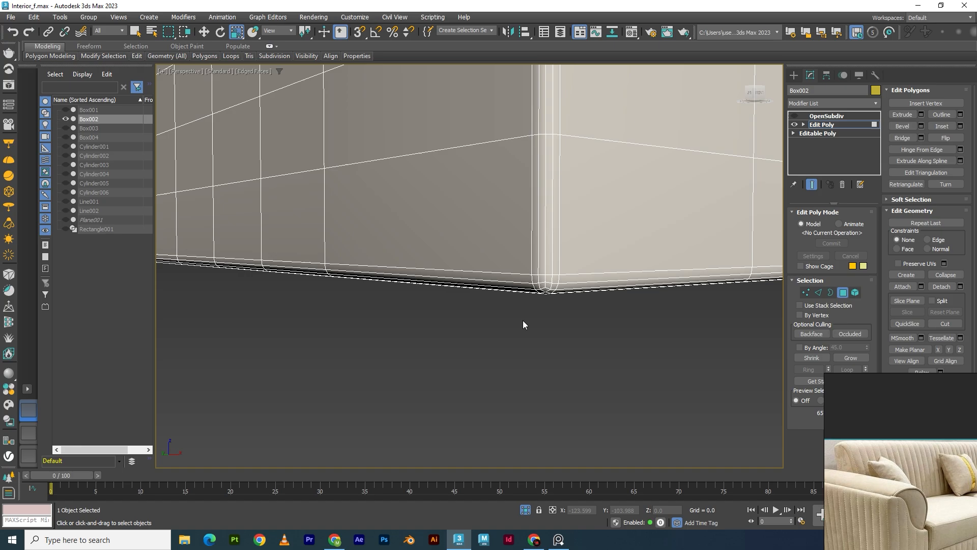
click(541, 284)
alt+middle_drag(541, 284, 517, 298)
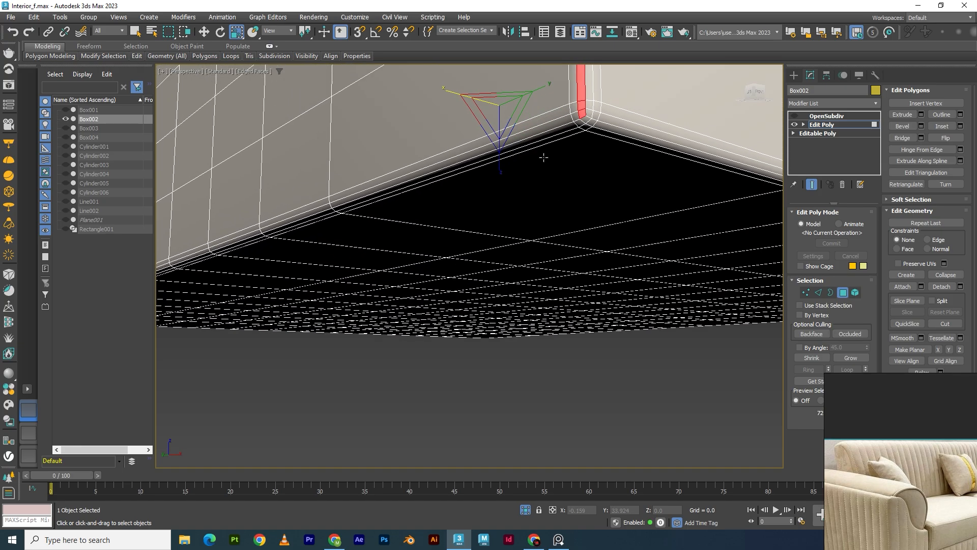
Add the matching chamfer strip loop around the cushion's bottom edges, including its corner polygons, to the selection
ctrl+click(515, 135)
ctrl+click(589, 113)
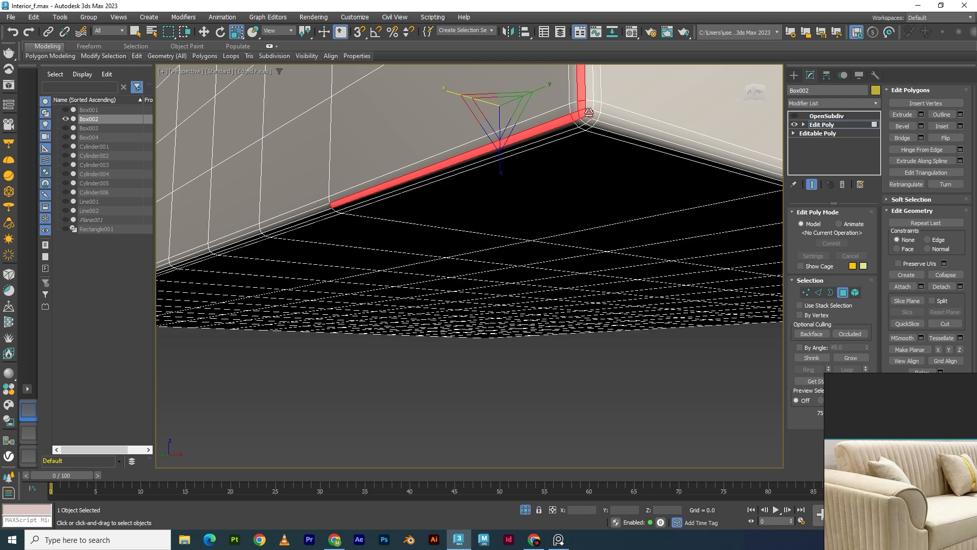
shift+click(599, 115)
scroll(535, 200, down, 4)
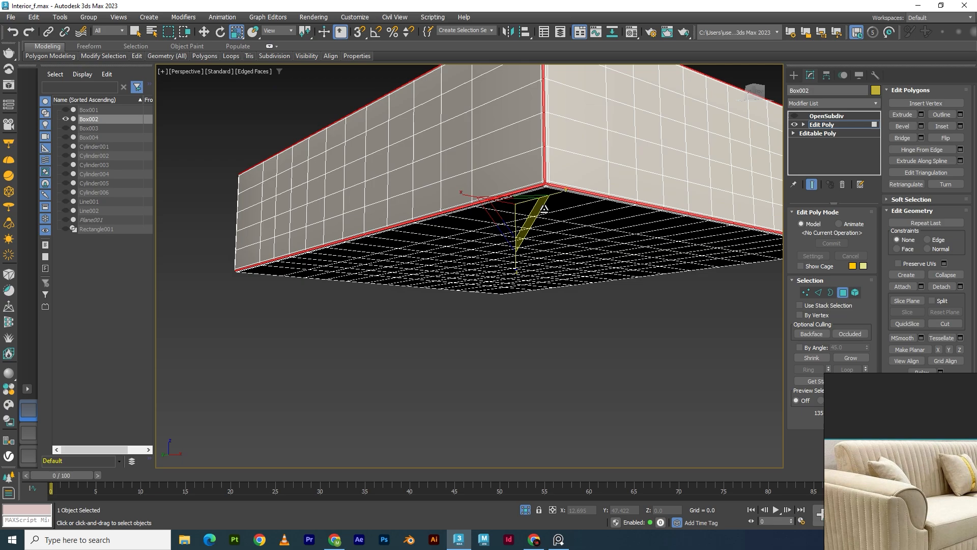
Add the chamfer strip down the next vertical corner of the cushion to the polygon selection
alt+middle_drag(524, 259, 559, 232)
middle_drag(559, 231, 431, 321)
scroll(544, 250, up, 2)
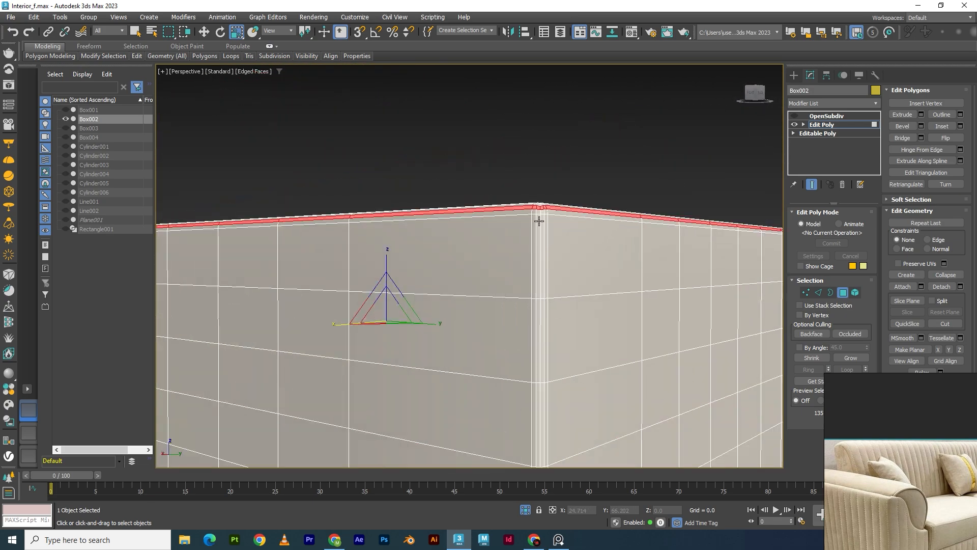
alt+middle_drag(539, 215, 559, 287)
ctrl+click(549, 346)
shift+click(549, 344)
scroll(538, 315, down, 5)
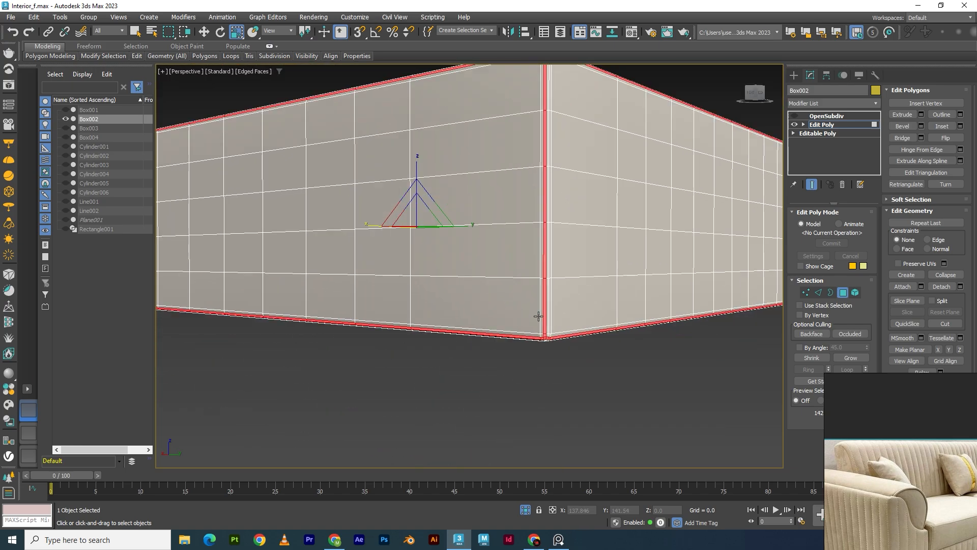
Add the chamfer strip down the third vertical corner, including its lowest corner polygon, to the selection
alt+middle_drag(623, 288, 585, 228)
scroll(588, 285, up, 4)
ctrl+click(565, 249)
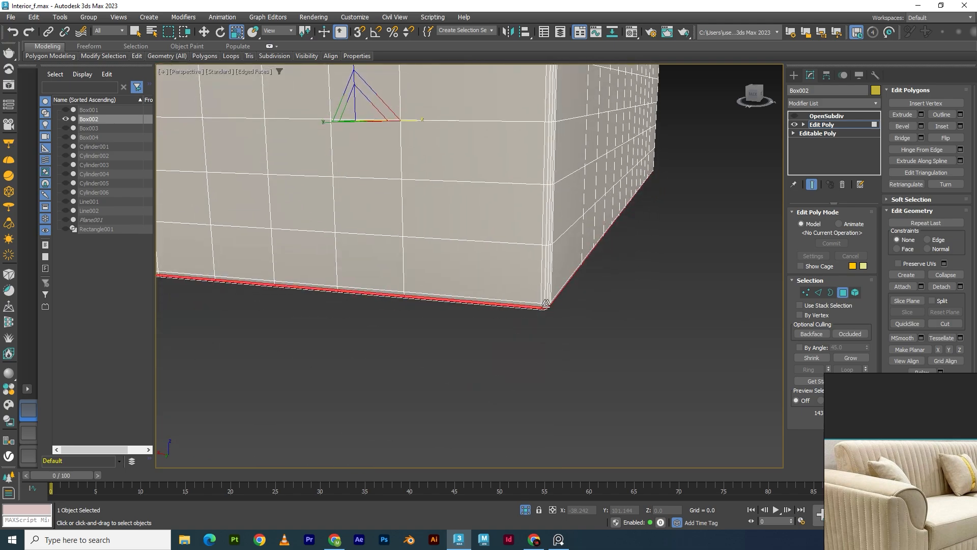
shift+click(545, 304)
scroll(544, 305, down, 5)
alt+middle_drag(544, 306, 624, 308)
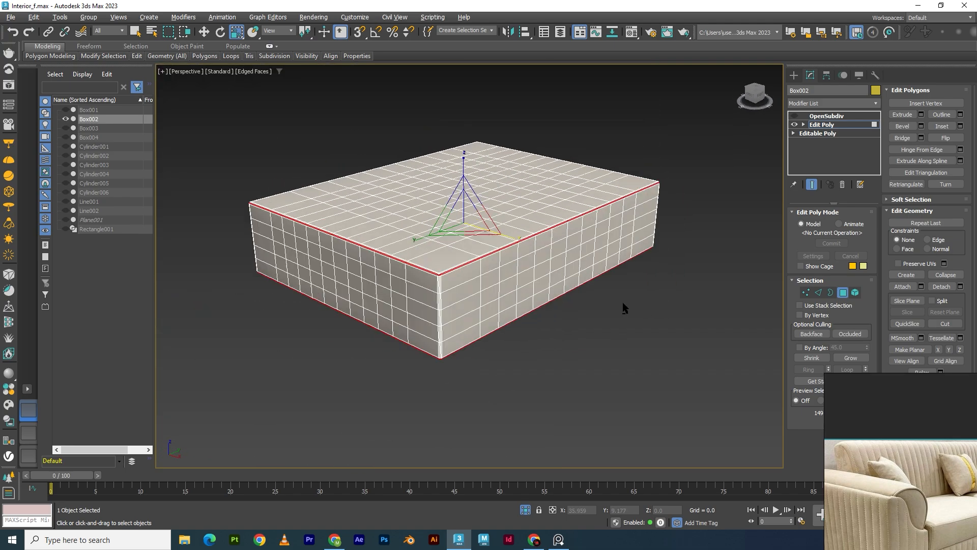
Add the last vertical corner's chamfer strip to complete the edge selection, and activate the Move tool
scroll(481, 242, up, 5)
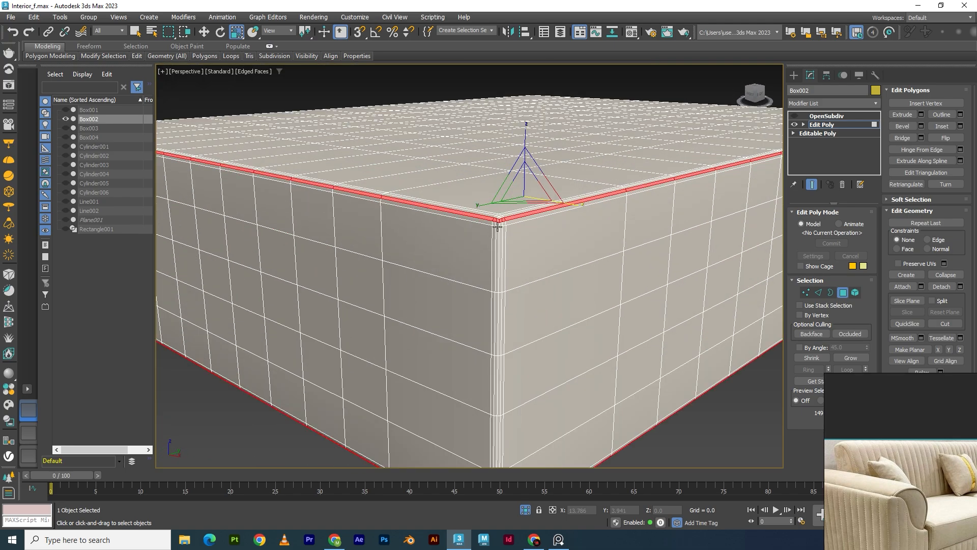
ctrl+click(497, 224)
middle_drag(498, 224, 528, 152)
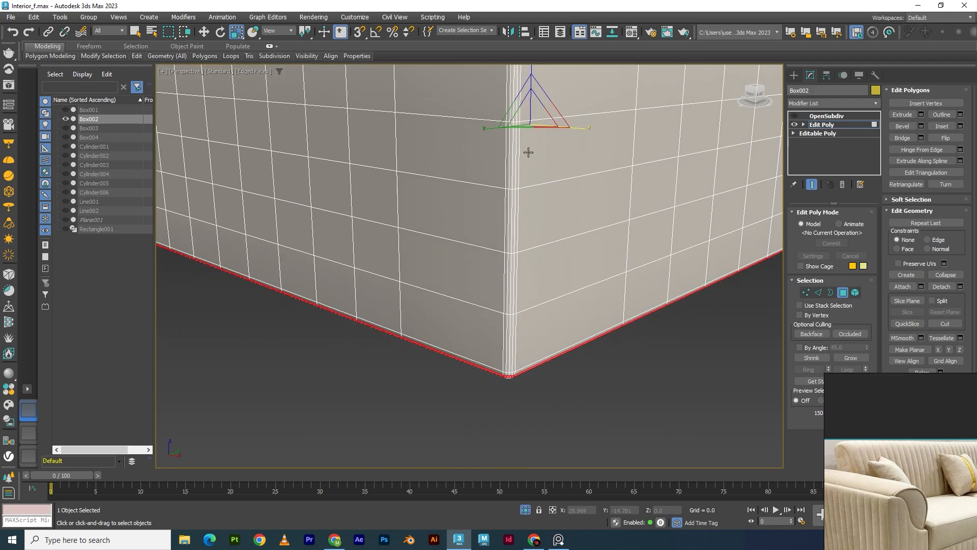
shift+click(508, 374)
scroll(510, 373, down, 5)
alt+middle_drag(558, 325, 578, 284)
key(w)
scroll(567, 270, up, 3)
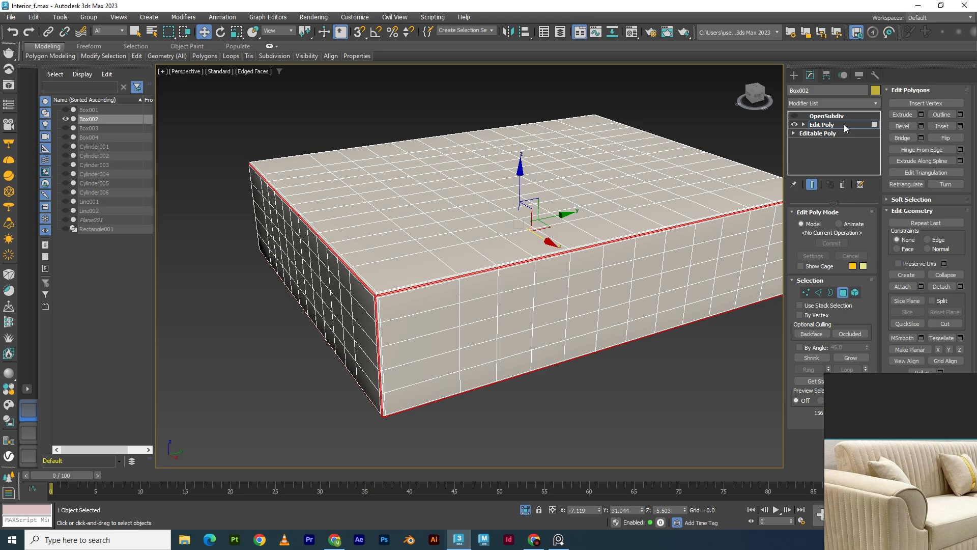
Start a Bevel on the selected chamfer strips with a height of 0.606
click(920, 126)
scroll(566, 327, up, 8)
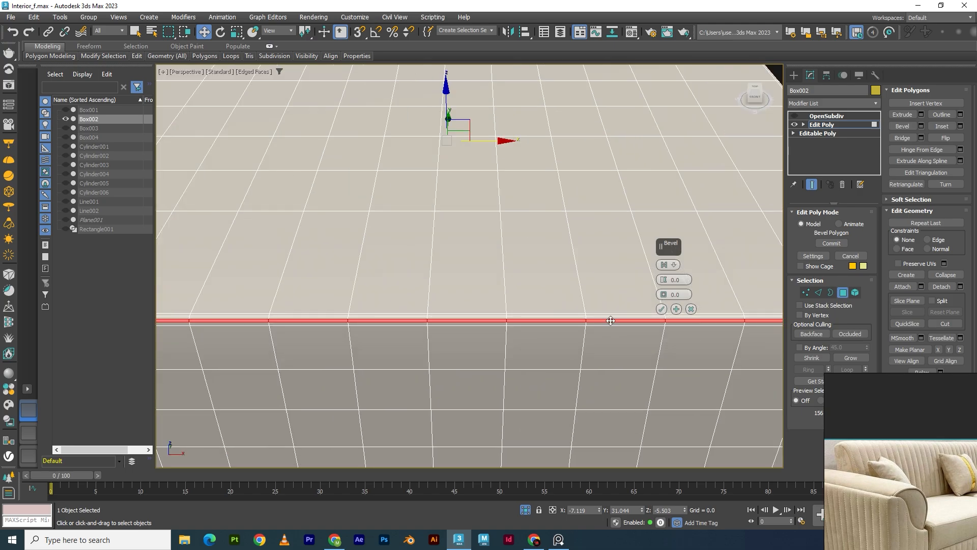
alt+middle_drag(610, 321, 612, 262)
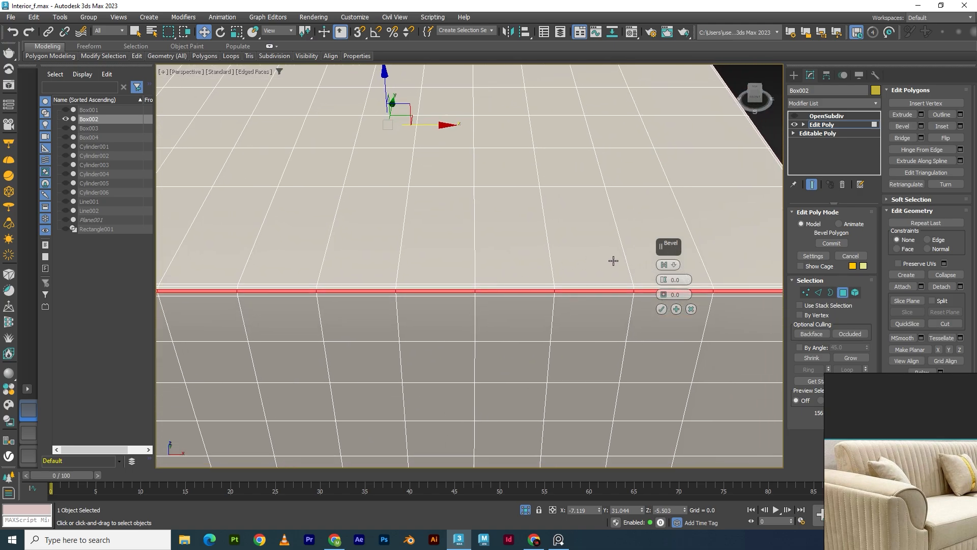
click(665, 278)
right_click(664, 277)
alt+middle_drag(564, 294, 660, 269)
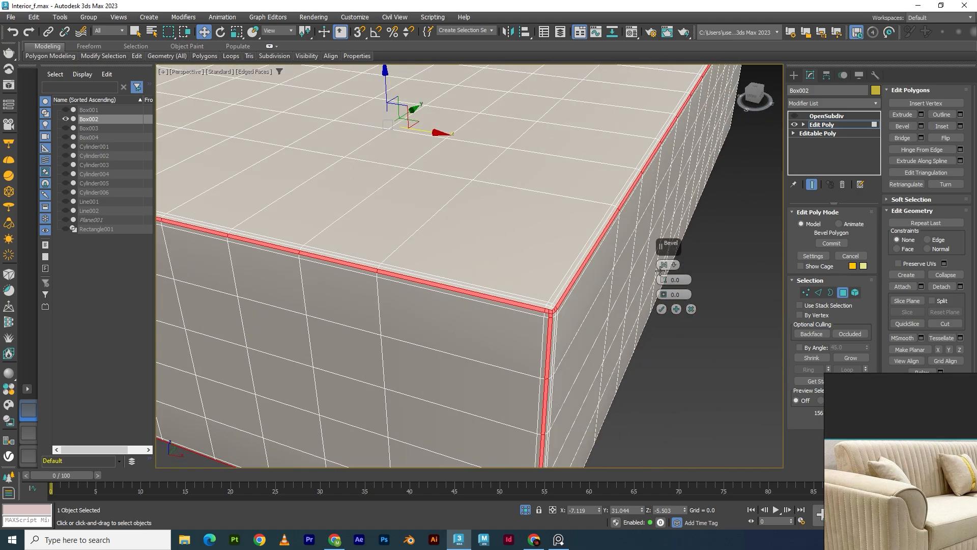
drag(664, 279, 670, 250)
alt+middle_drag(677, 285, 557, 310)
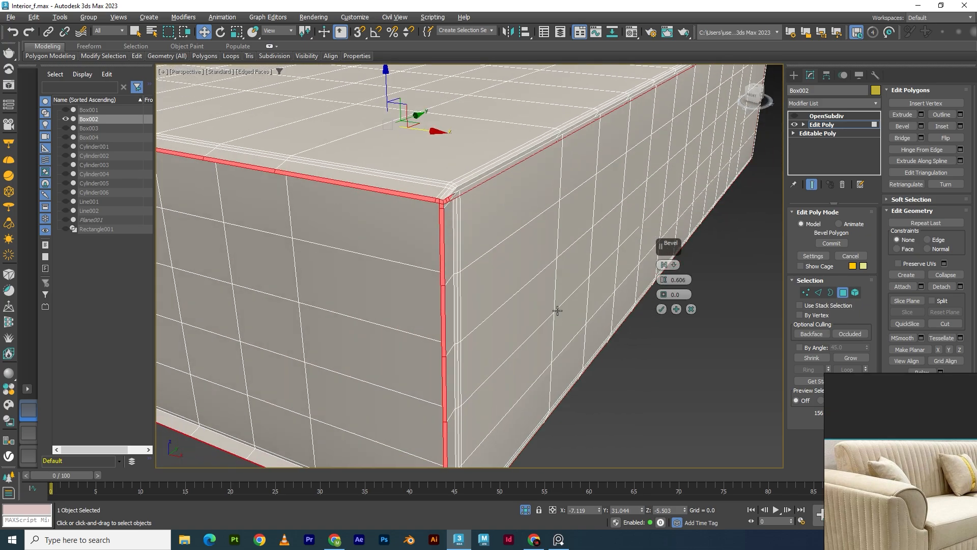
Switch the Bevel to Local Normal, reduce its height to 0.041 and apply it to the chamfer strips
click(673, 264)
click(693, 284)
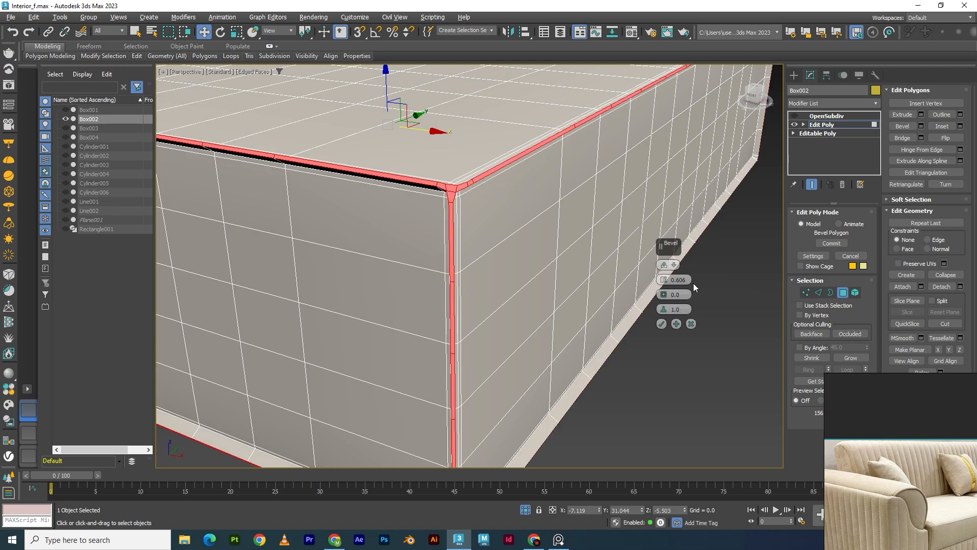
alt+middle_drag(458, 257, 479, 252)
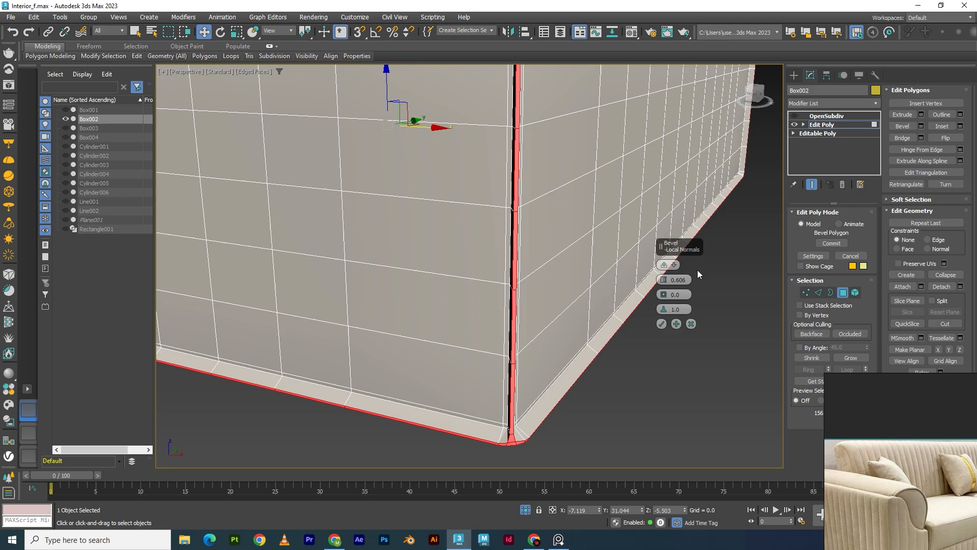
drag(667, 283, 660, 296)
alt+middle_drag(477, 255, 492, 285)
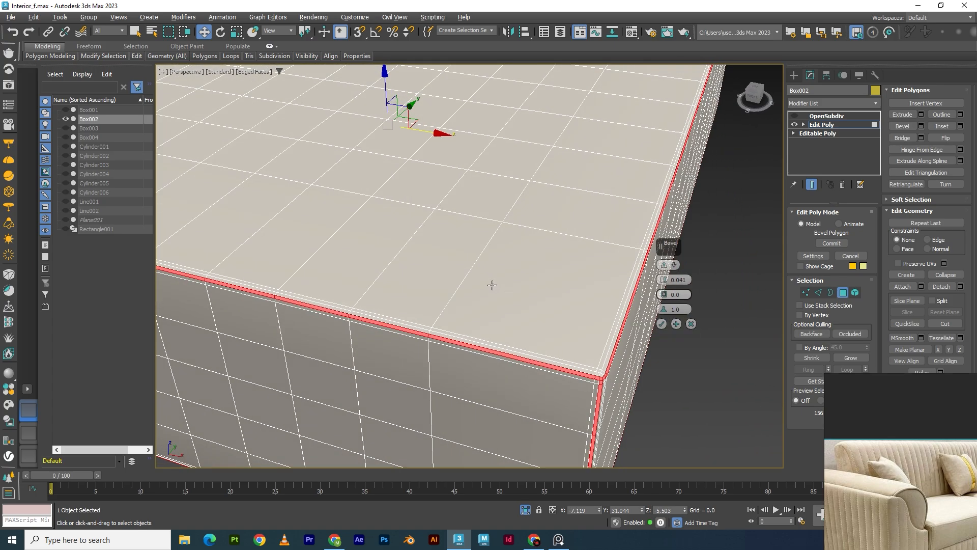
scroll(492, 285, up, 1)
scroll(595, 351, up, 3)
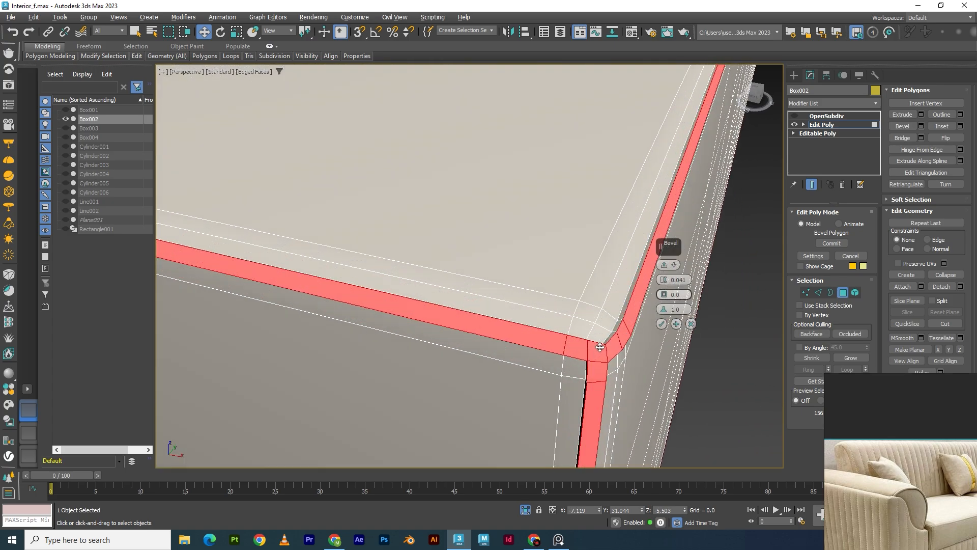
click(662, 324)
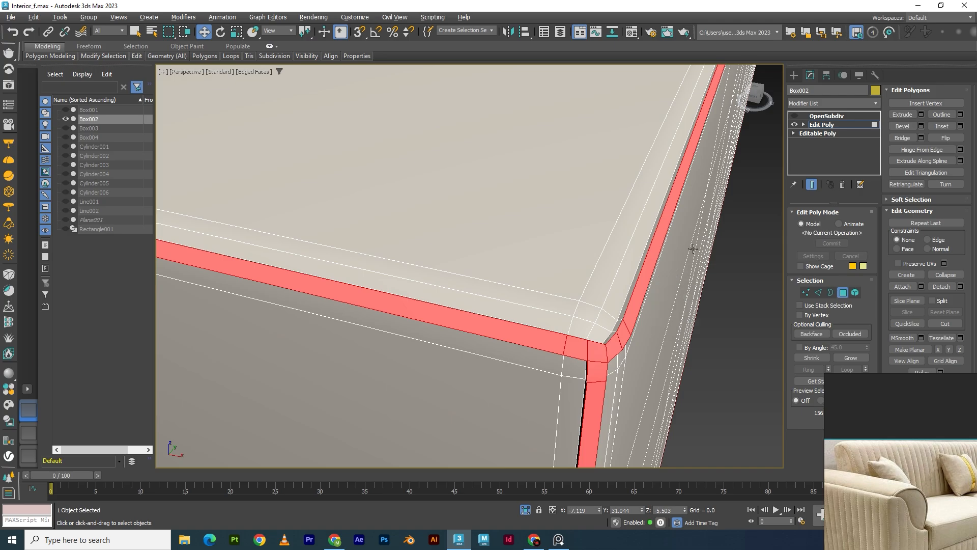
Leave polygon editing and turn on the OpenSubdiv modifier to inspect the cushion's smoothed edges without wireframe
click(818, 126)
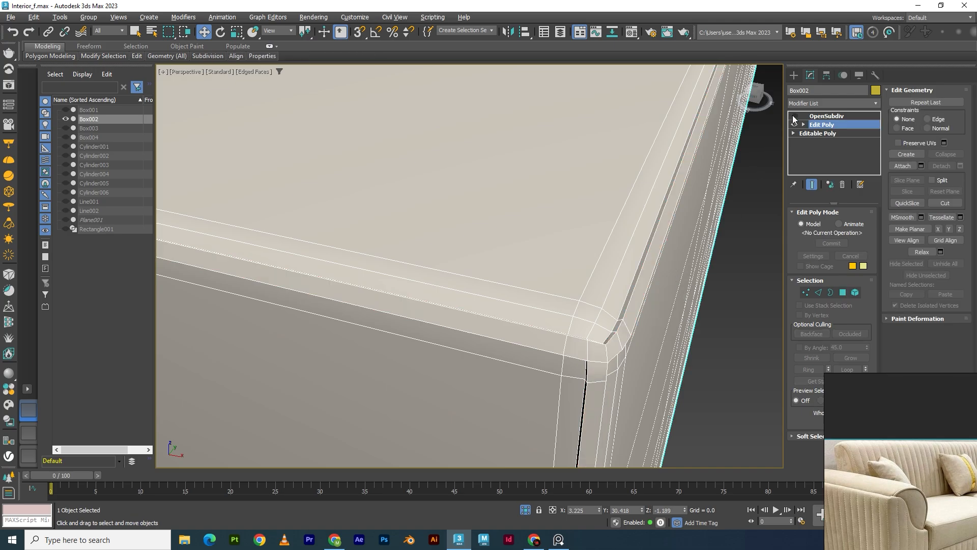
click(793, 116)
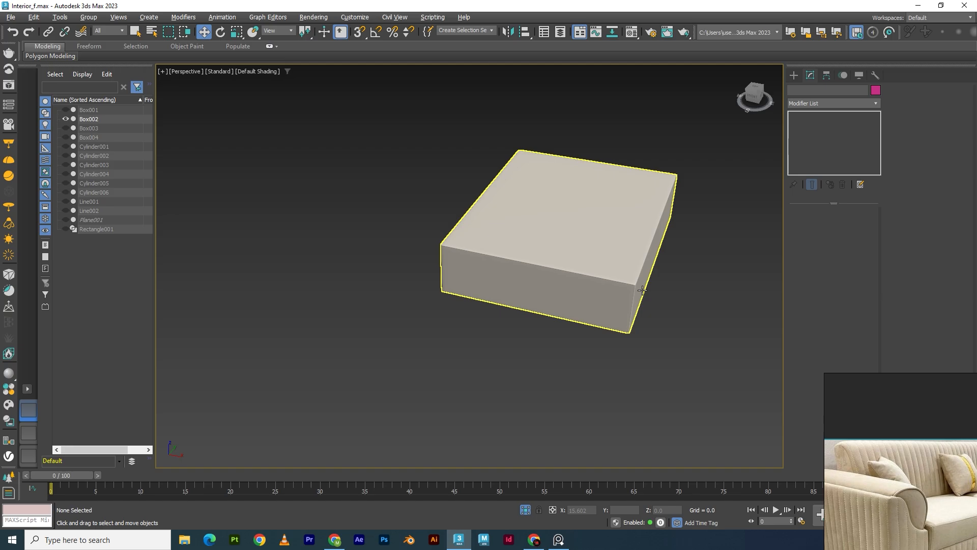
click(634, 304)
mouse_move(633, 304)
alt+middle_down()
mouse_move(585, 291)
mouse_move(643, 302)
mouse_move(622, 302)
alt+middle_up()
scroll(583, 292, up, 5)
scroll(622, 301, down, 5)
click(613, 268)
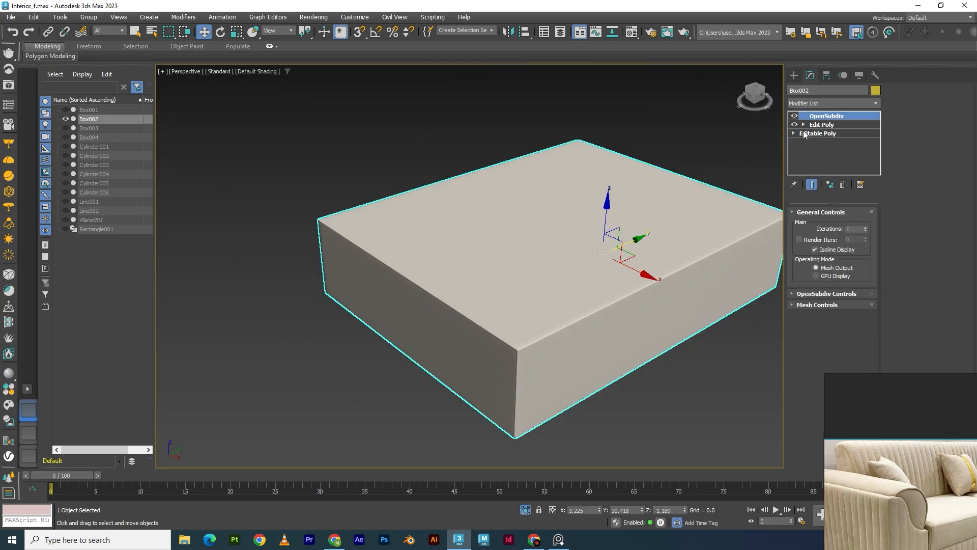
Add an FFD 4x4x4 modifier to the cushion, show its edged faces and enter the Control Points level
click(808, 104)
key(f)
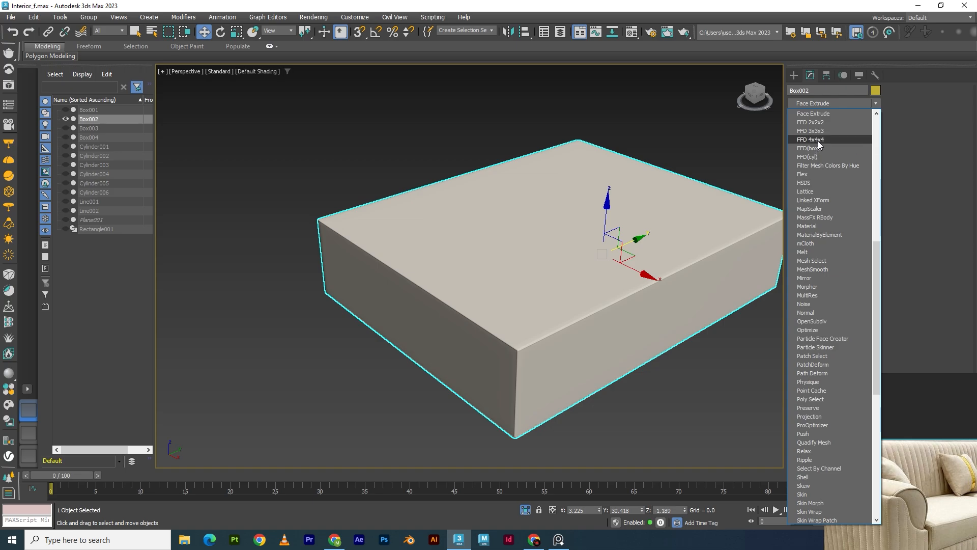
click(817, 141)
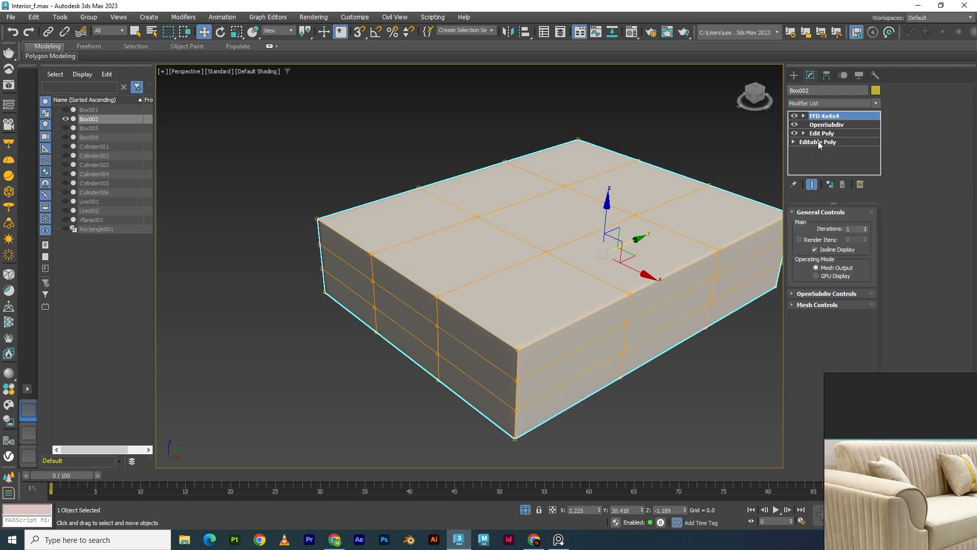
click(806, 117)
mouse_move(436, 334)
alt+middle_down()
mouse_move(524, 308)
mouse_move(480, 273)
mouse_move(458, 274)
mouse_move(687, 180)
alt+middle_up()
key(F4)
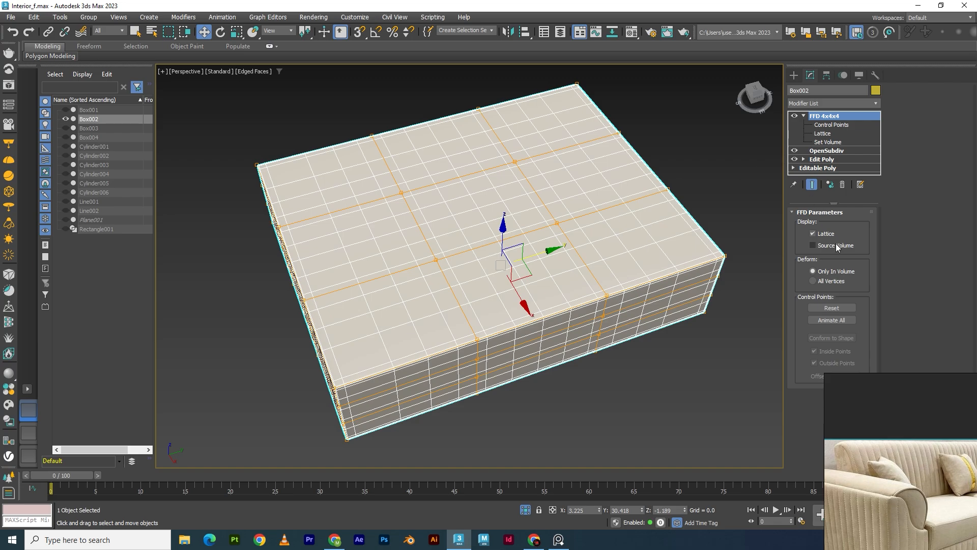
click(831, 125)
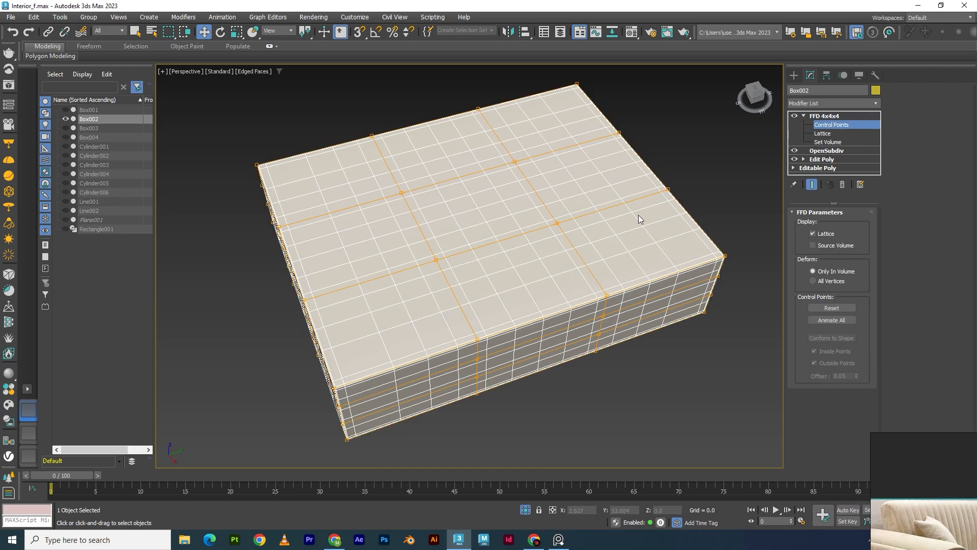
Try the FFD's Lattice level with the lattice display off and the deformation set to All Vertices
click(823, 134)
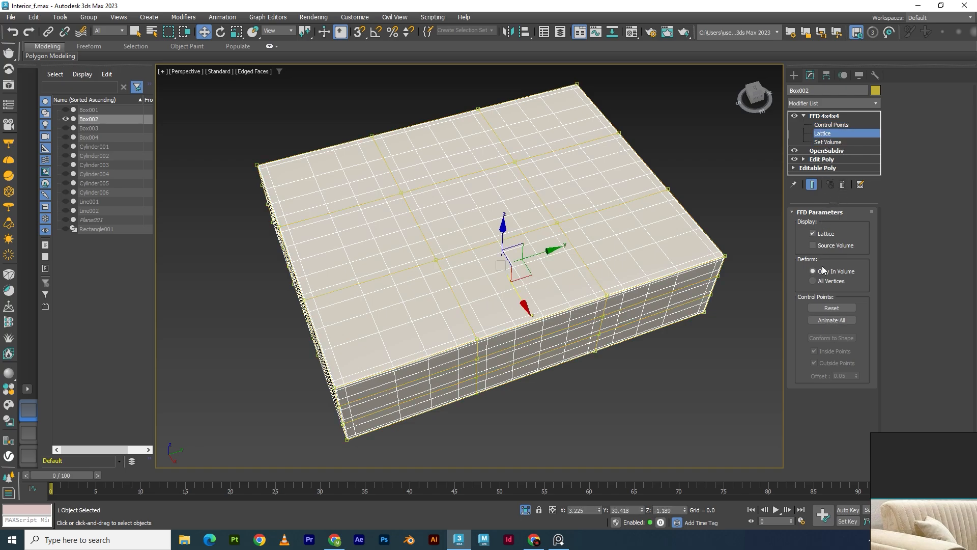
click(814, 235)
click(812, 233)
click(813, 281)
click(813, 271)
click(819, 127)
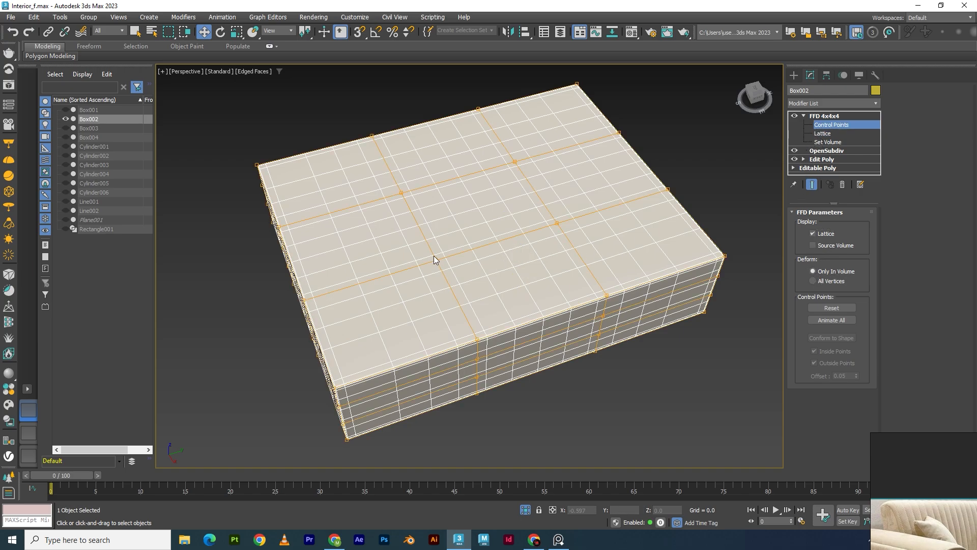
Select the inner lattice control points from the top view and return to the maximized perspective view
drag(560, 252, 564, 260)
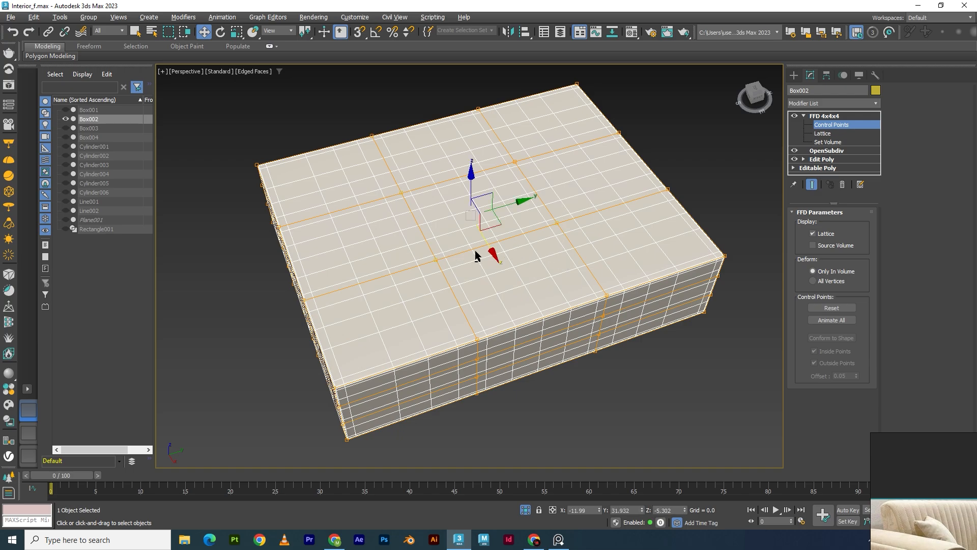
key(t)
scroll(436, 186, down, 3)
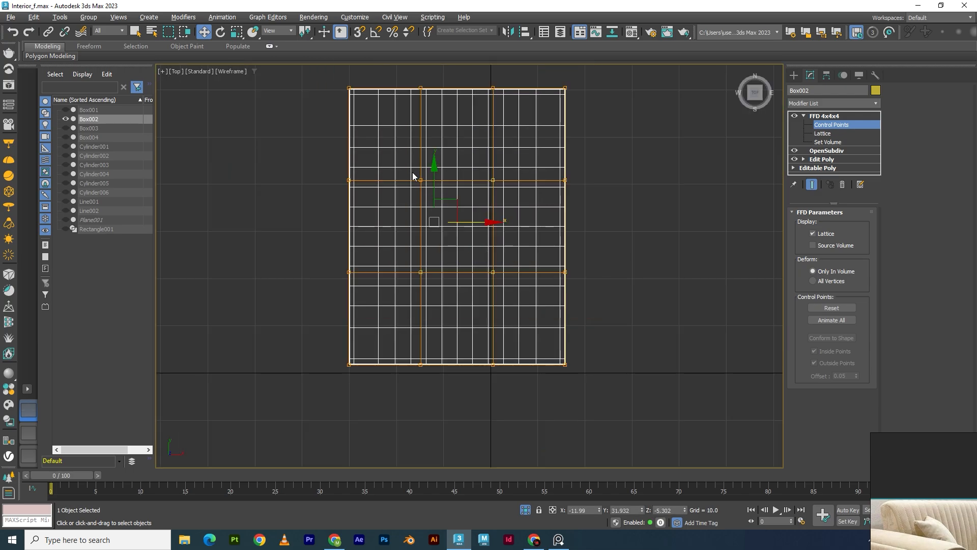
drag(518, 288, 512, 281)
key(alt+w)
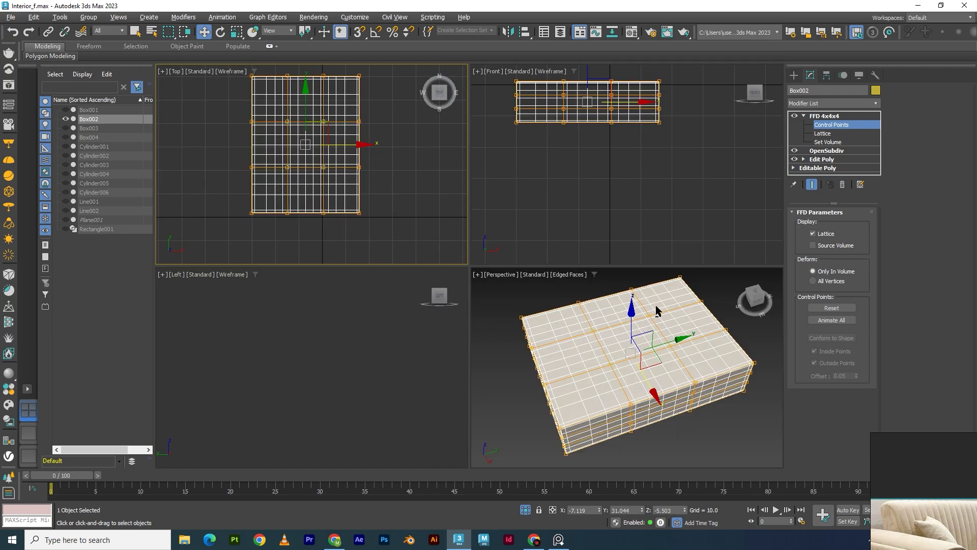
key(alt+w)
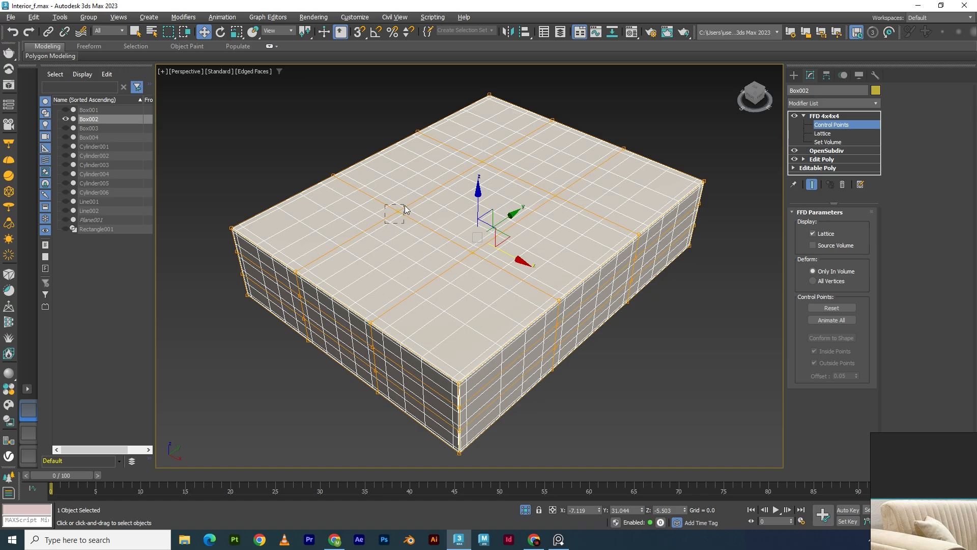
Try raising the inner control points on the lattice's top face to about Z 0.5 to dome the cushion
drag(404, 205, 406, 204)
alt+middle_drag(441, 248, 437, 241)
ctrl+drag(456, 258, 482, 237)
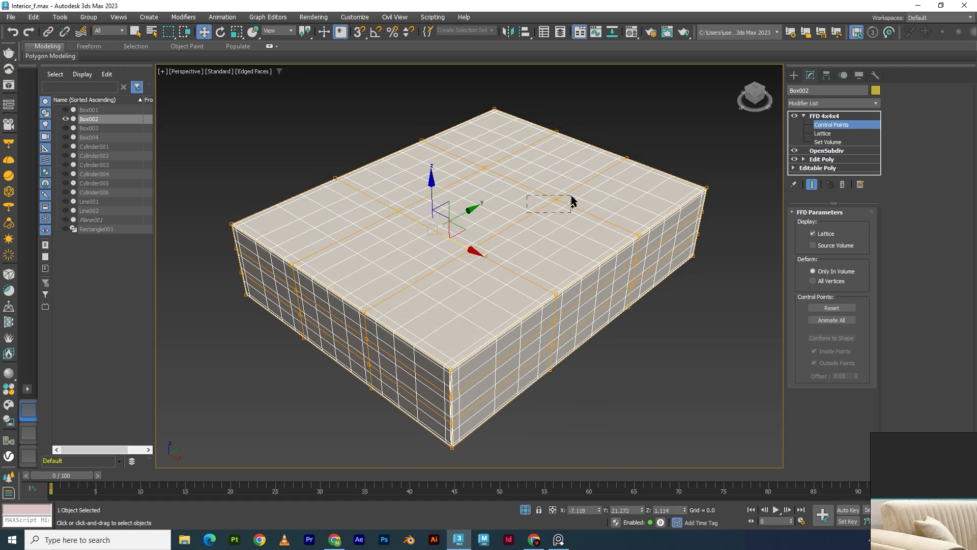
ctrl+drag(571, 195, 571, 197)
alt+middle_drag(486, 187, 501, 164)
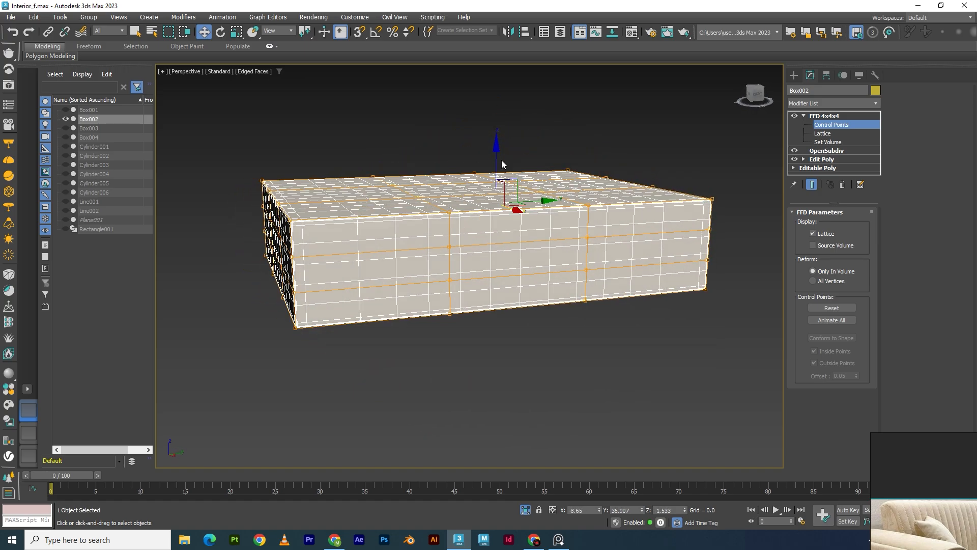
drag(497, 144, 501, 128)
alt+middle_drag(501, 175, 494, 234)
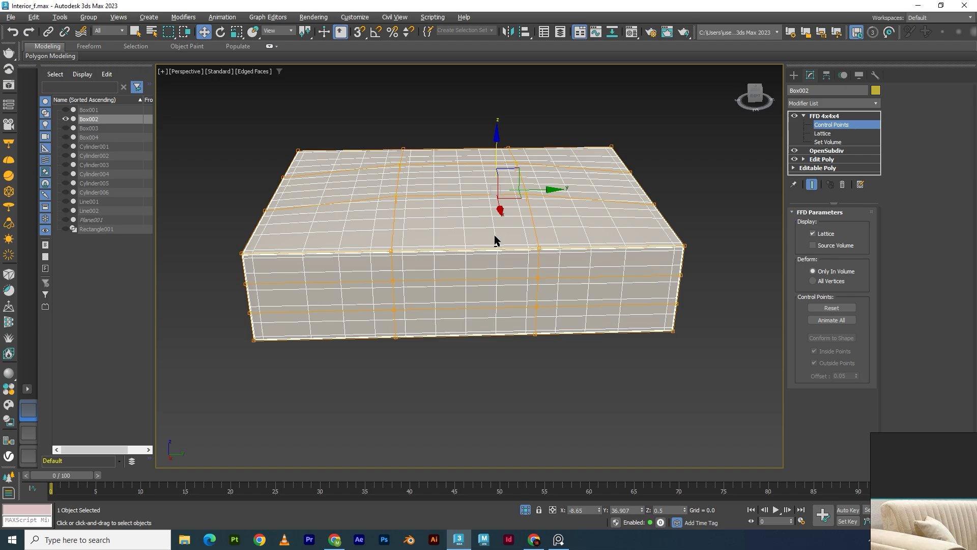
key(ctrl+z)
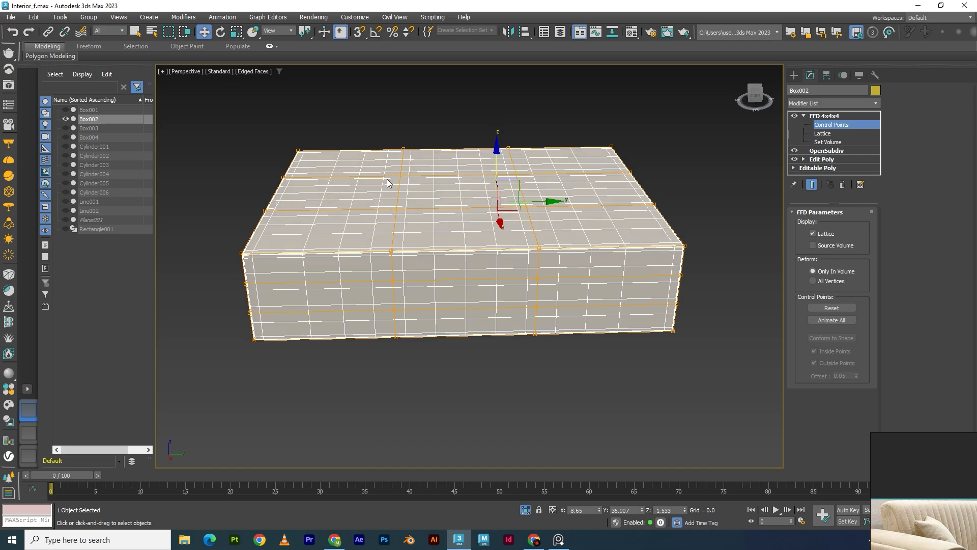
Move the two middle rows of lattice control points apart along Y to about 11.4 and 49.4, towards the cushion's ends
drag(463, 335, 460, 326)
drag(439, 242, 380, 235)
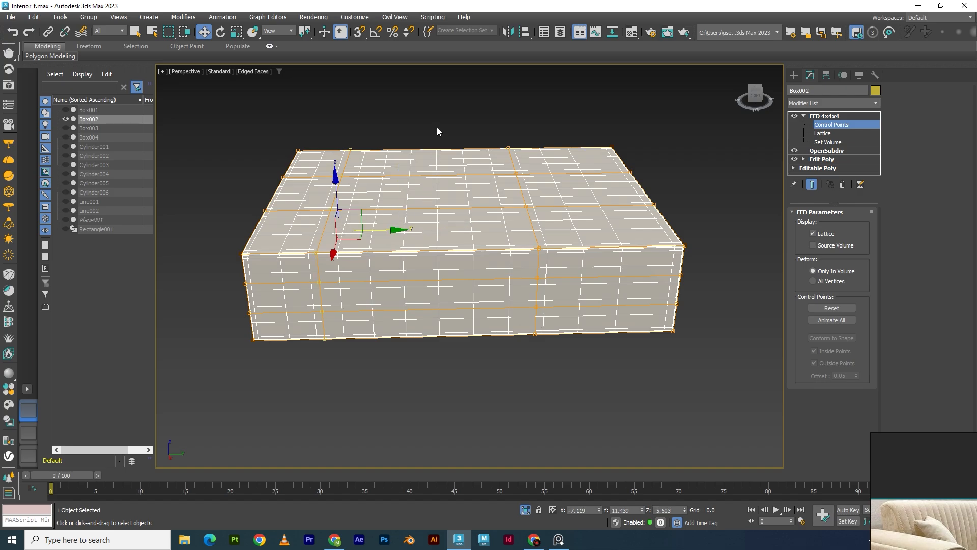
drag(560, 410, 561, 410)
drag(571, 227, 623, 236)
alt+middle_drag(417, 266, 333, 212)
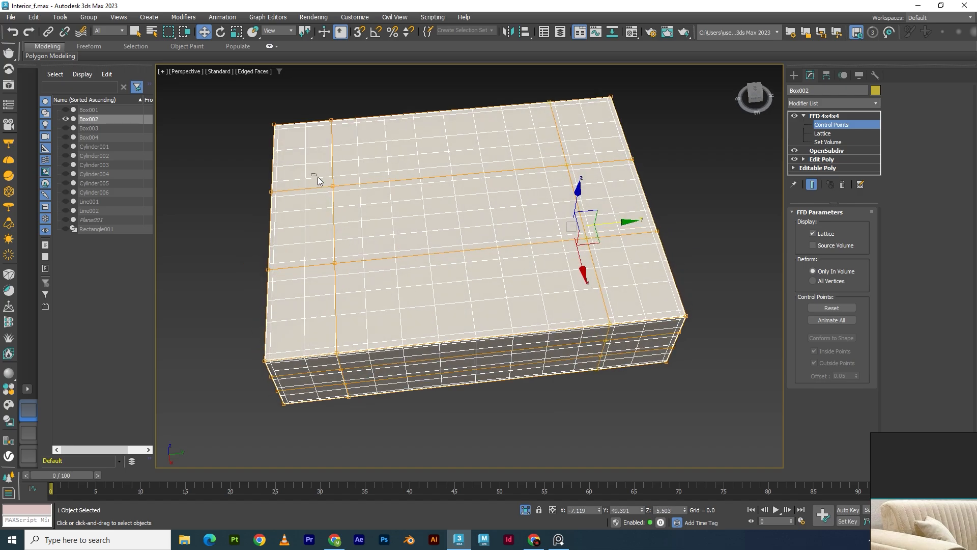
Select the four inner control points on the top face of the cushion's FFD lattice
drag(311, 174, 346, 192)
alt+middle_drag(542, 203, 363, 221)
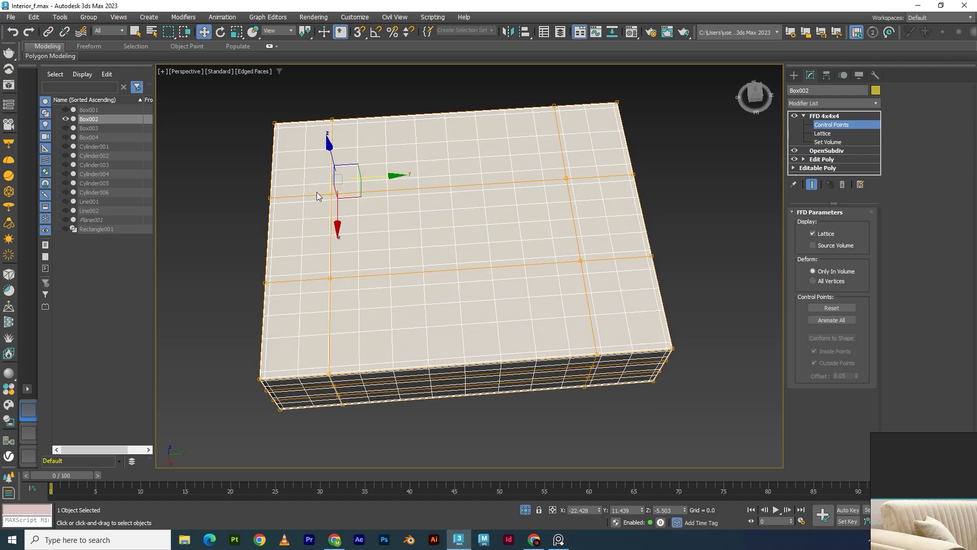
drag(344, 204, 344, 204)
ctrl+drag(563, 181, 563, 181)
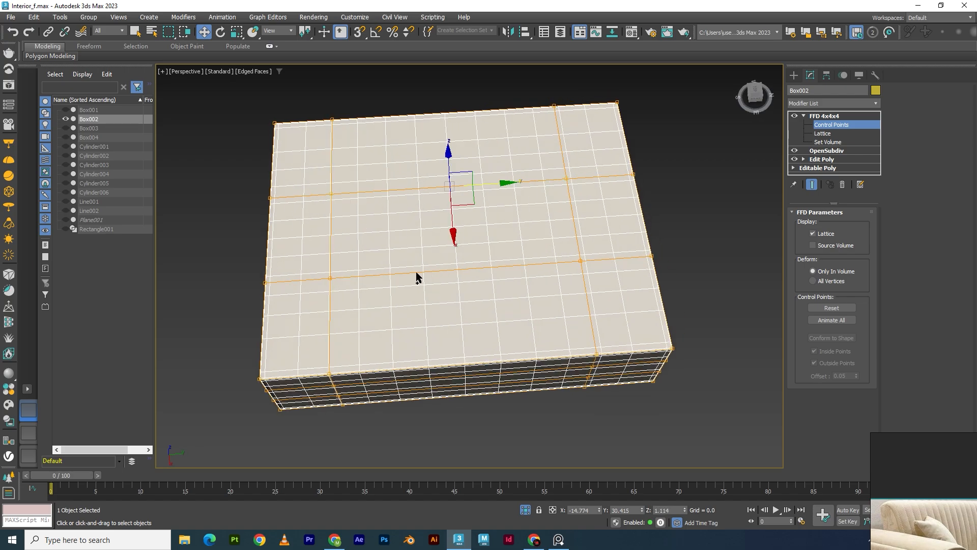
ctrl+click(328, 277)
ctrl+drag(599, 264, 599, 264)
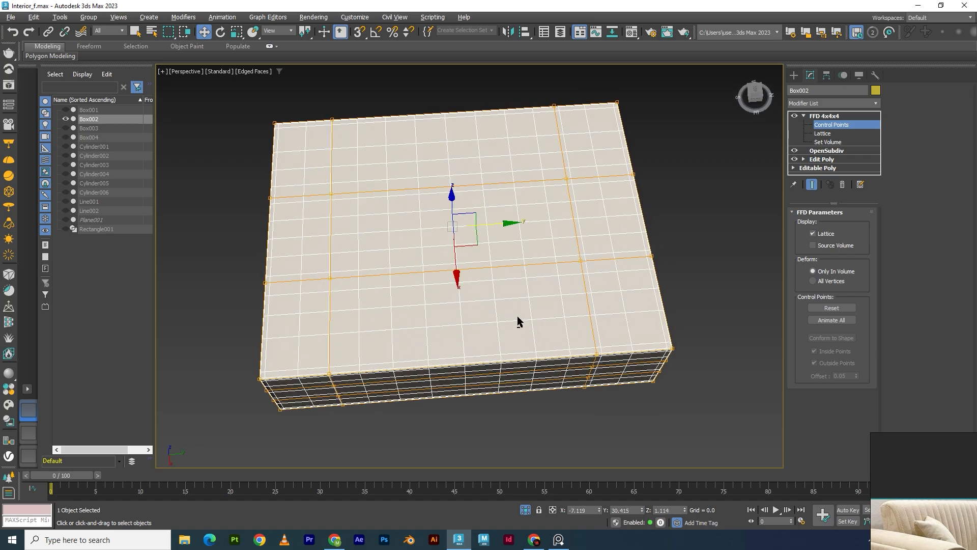
Raise the selected inner control points to about Z 4.5 to dome the cushion's top
key(alt+w)
key(alt+w)
alt+drag(729, 162, 729, 163)
key(alt+w)
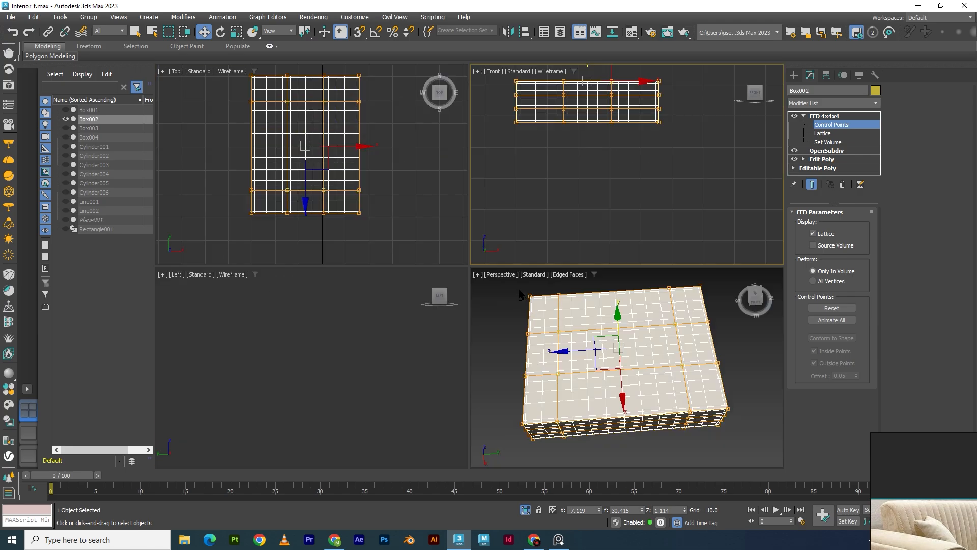
key(alt+w)
alt+middle_drag(455, 360, 491, 264)
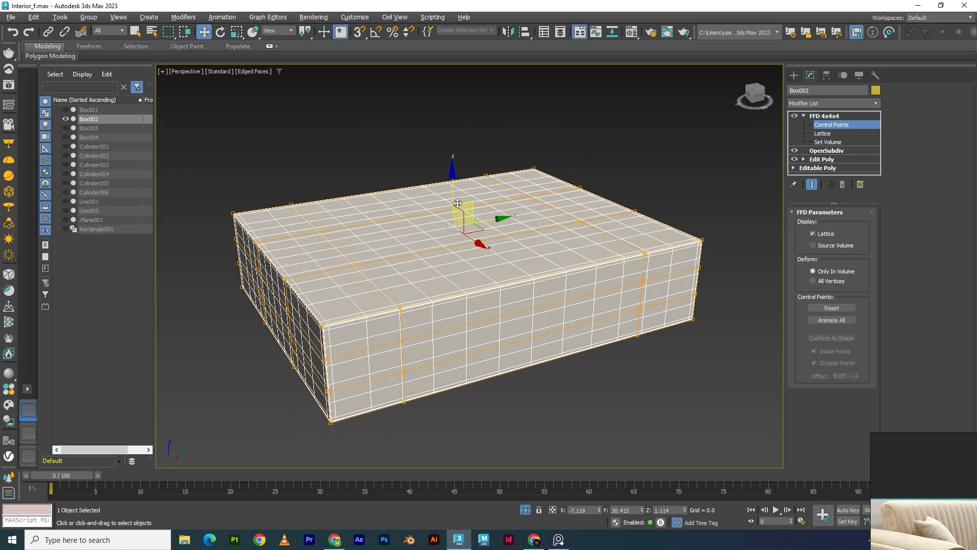
drag(452, 184, 453, 166)
alt+middle_drag(483, 259, 507, 231)
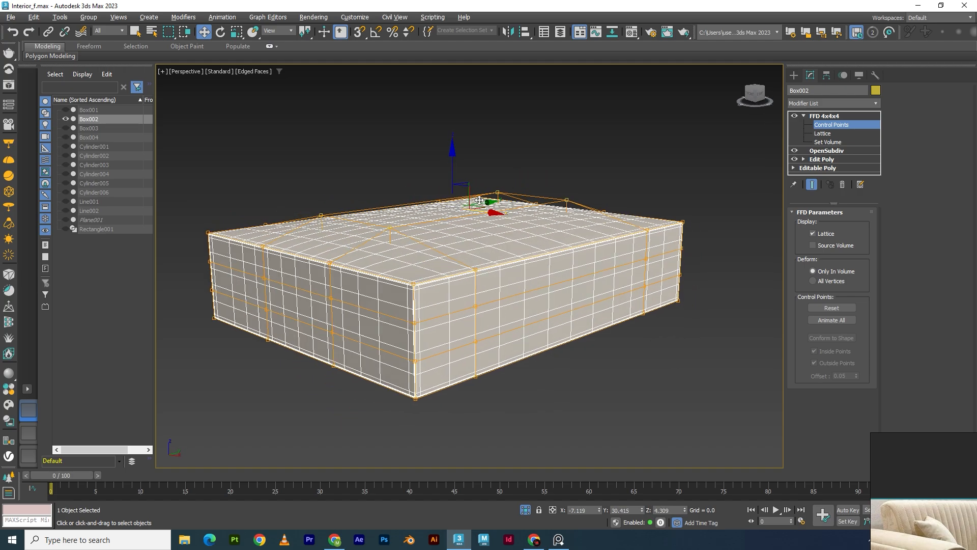
drag(454, 159, 454, 155)
Select the two middle horizontal layers of lattice control points and scale them outward slightly to bulge the cushion's sides
key(alt+w)
key(alt+w)
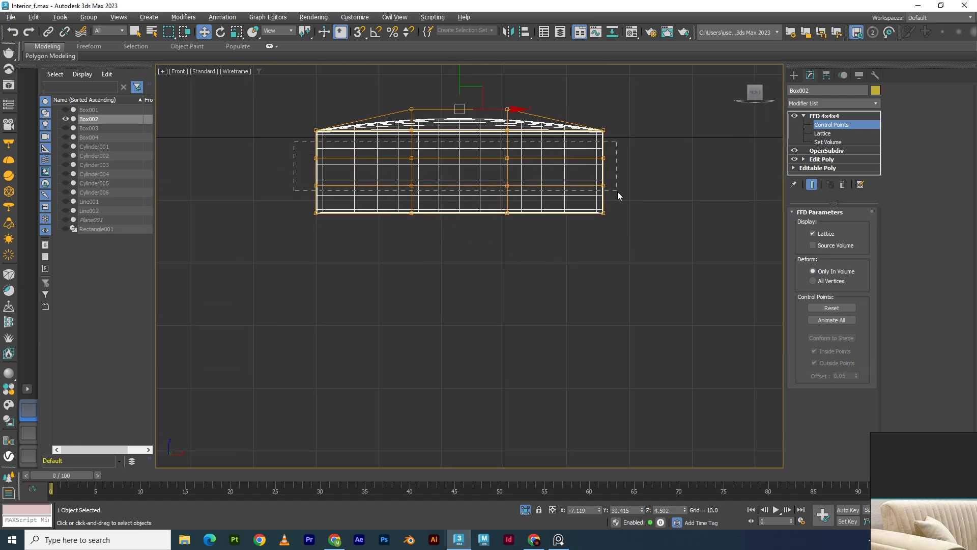
key(alt+w)
key(alt+w)
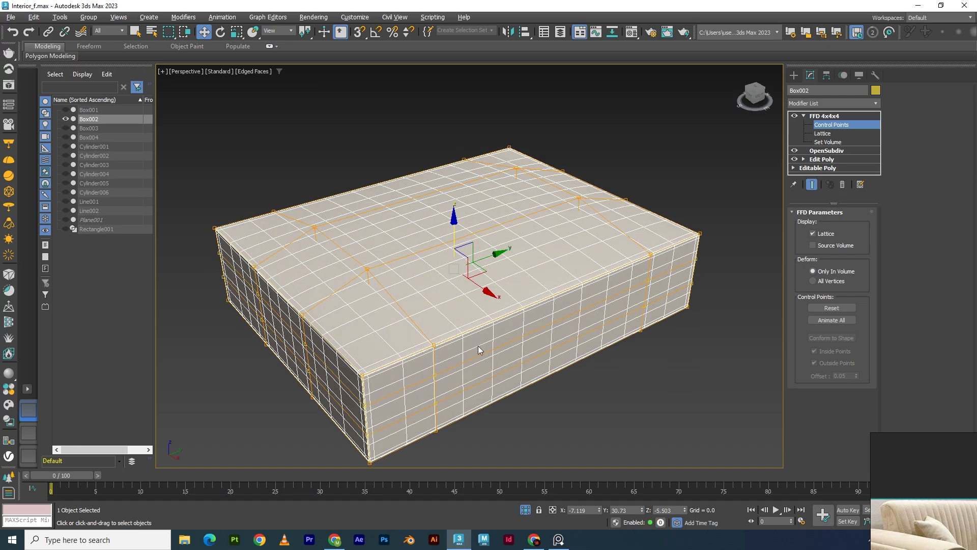
key(r)
drag(457, 262, 454, 260)
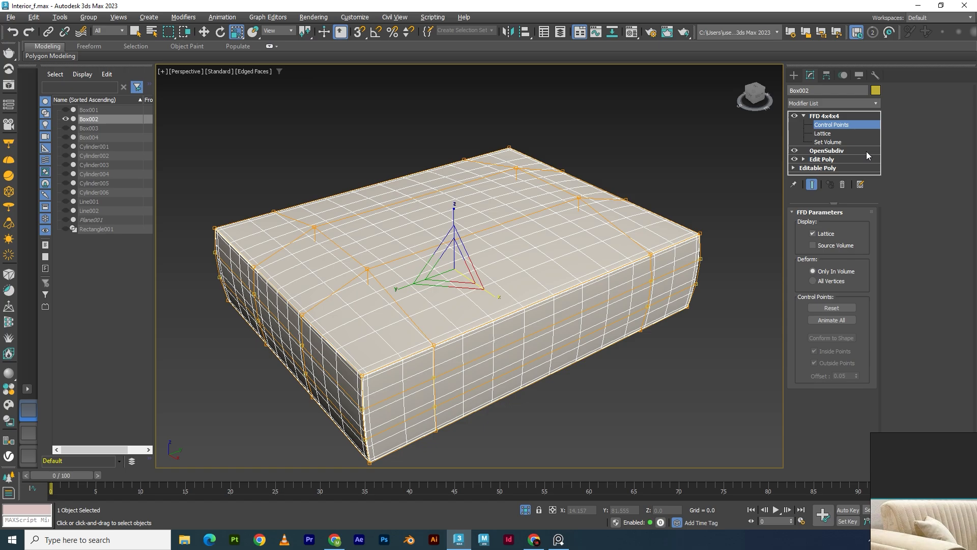
Place the FFD 4x4x4 modifier below OpenSubdiv in the cushion's stack and toggle both modifiers to compare their effect
click(804, 115)
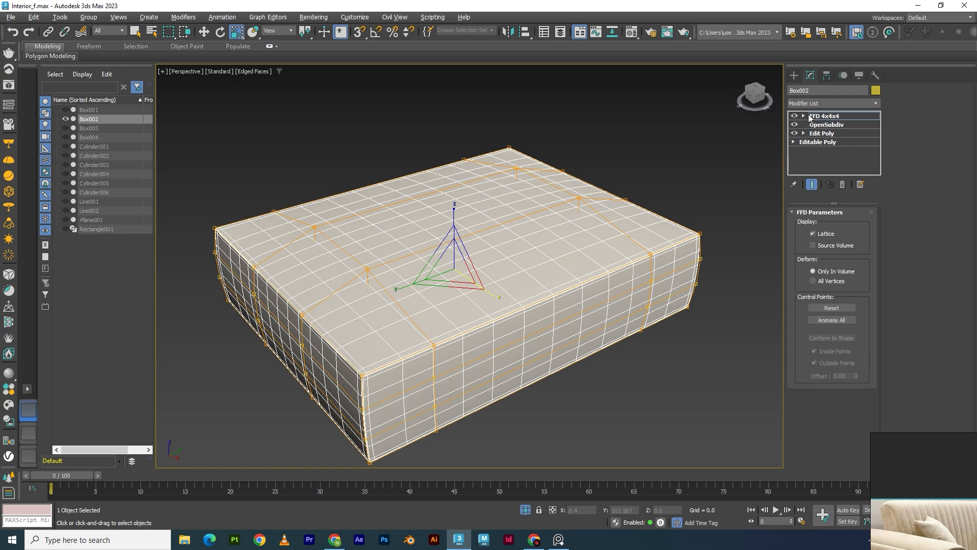
drag(814, 120, 814, 131)
alt+middle_drag(684, 299, 653, 295)
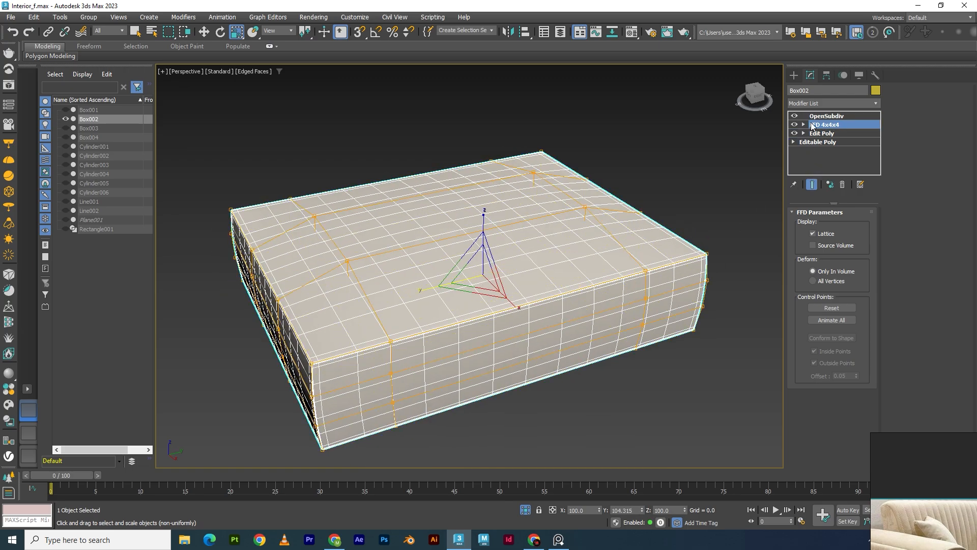
click(795, 117)
click(796, 116)
click(795, 124)
click(794, 125)
click(825, 116)
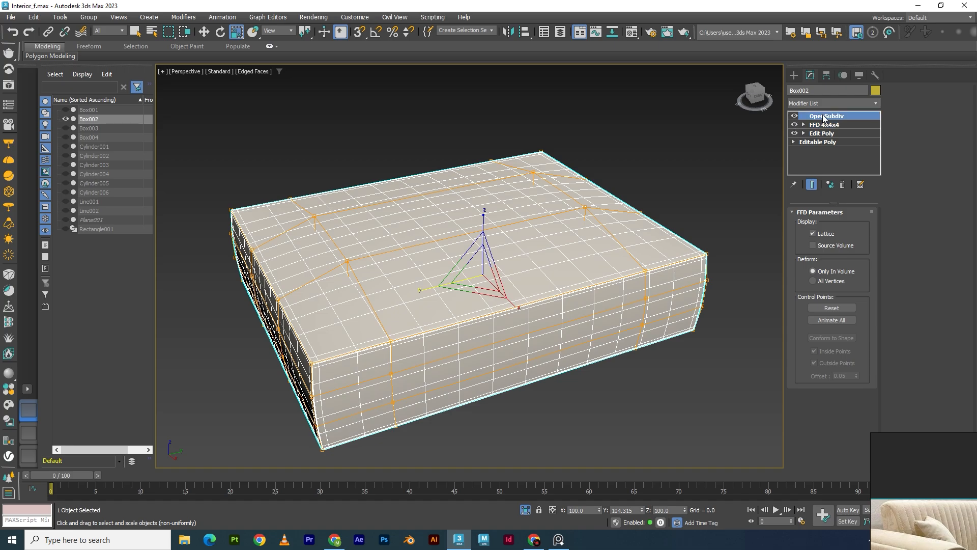
Deselect the cushion, turn off the edged-faces display and leave isolation so the whole sofa shows
click(683, 174)
key(F4)
scroll(598, 267, down, 5)
alt+middle_drag(589, 318, 606, 302)
scroll(606, 275, up, 4)
middle_drag(605, 266, 560, 352)
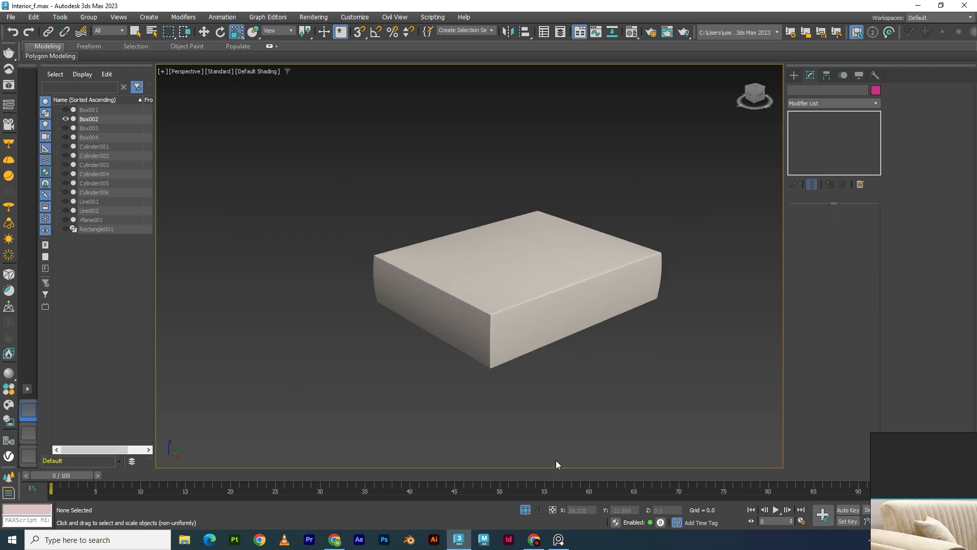
click(526, 507)
alt+middle_drag(500, 411, 508, 399)
scroll(490, 365, up, 3)
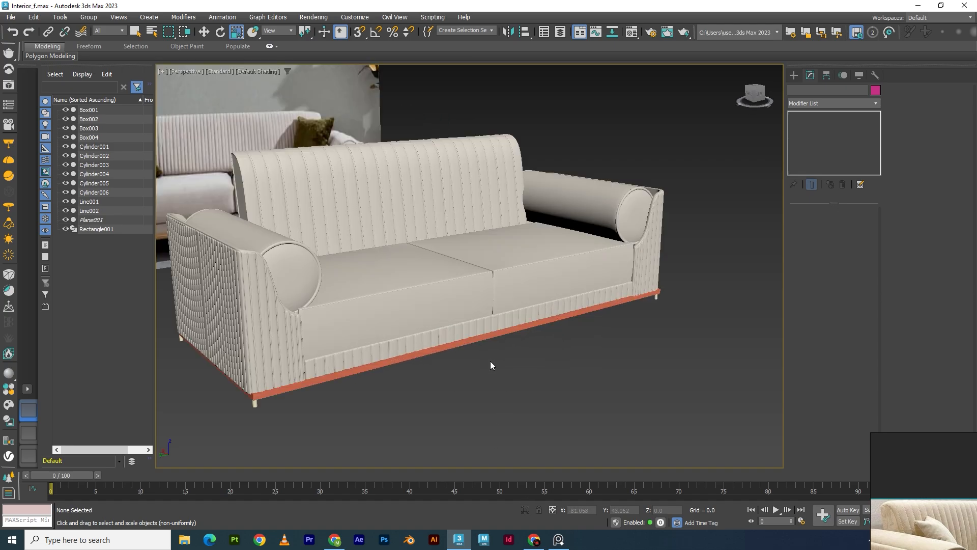
Compare the sofa's seat, armrest, base and corner leg with the reference photo
alt+middle_drag(490, 365, 545, 364)
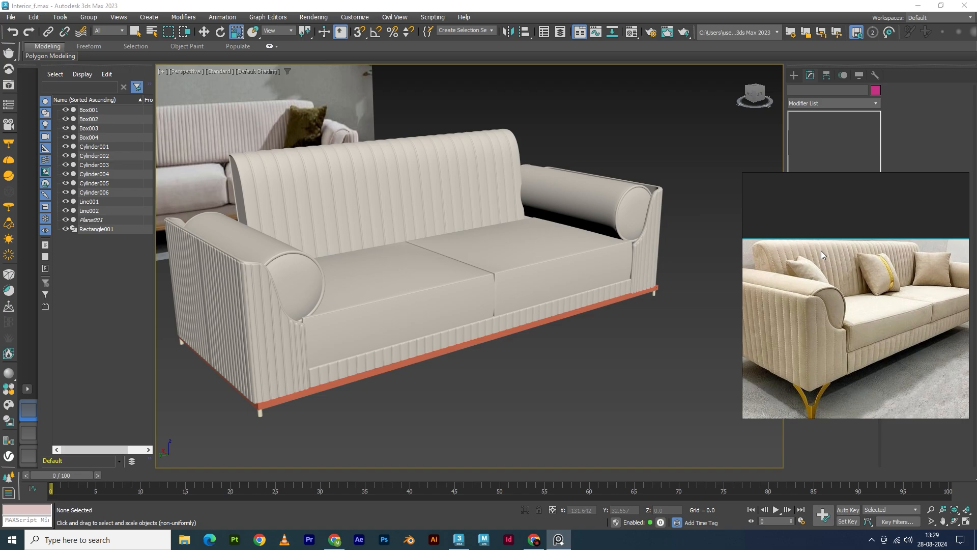
alt+middle_drag(514, 312, 485, 328)
scroll(458, 320, up, 5)
alt+middle_drag(430, 313, 490, 360)
scroll(421, 315, down, 3)
scroll(425, 377, down, 5)
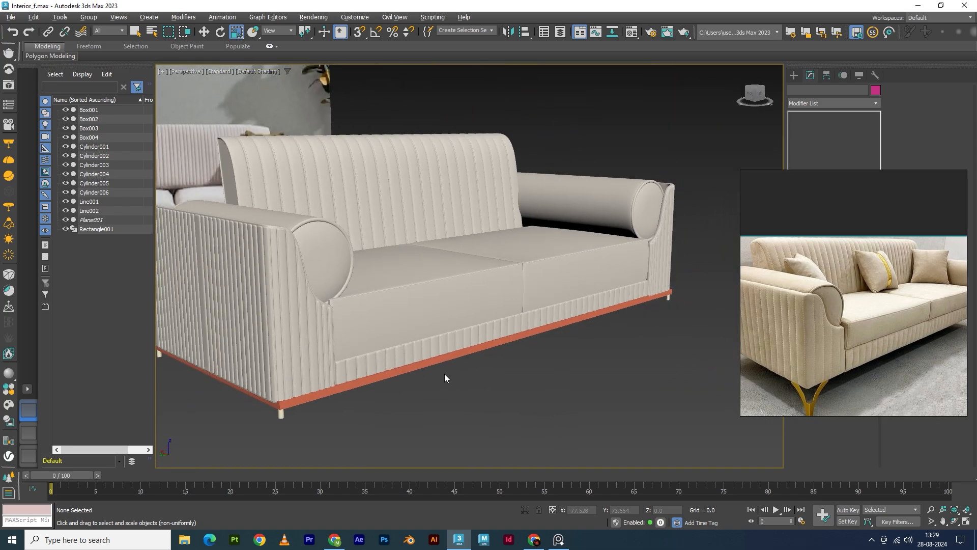
mouse_move(429, 375)
alt+middle_down()
mouse_move(417, 378)
mouse_move(454, 385)
mouse_move(444, 378)
alt+middle_up()
scroll(438, 386, up, 5)
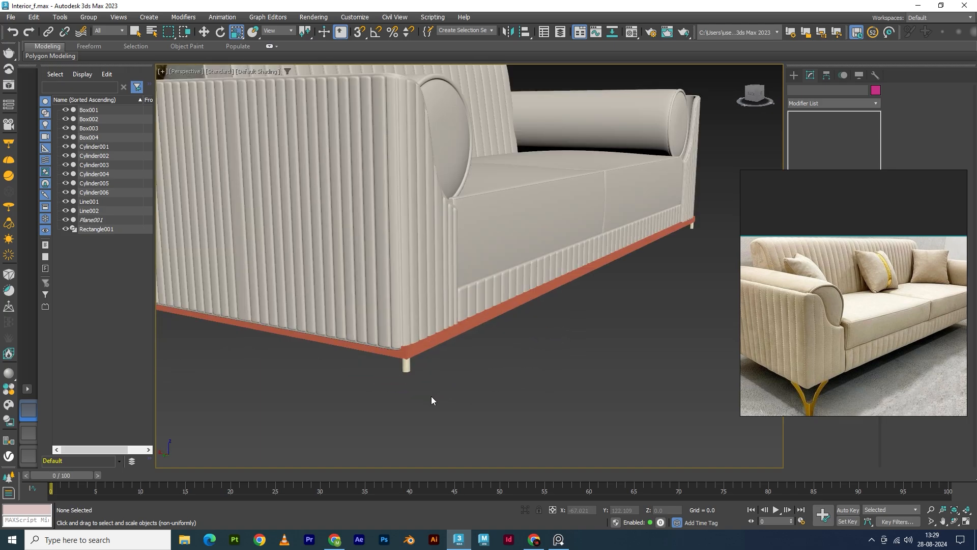
Select the two rear sofa legs in the front view and delete them
click(410, 368)
key(w)
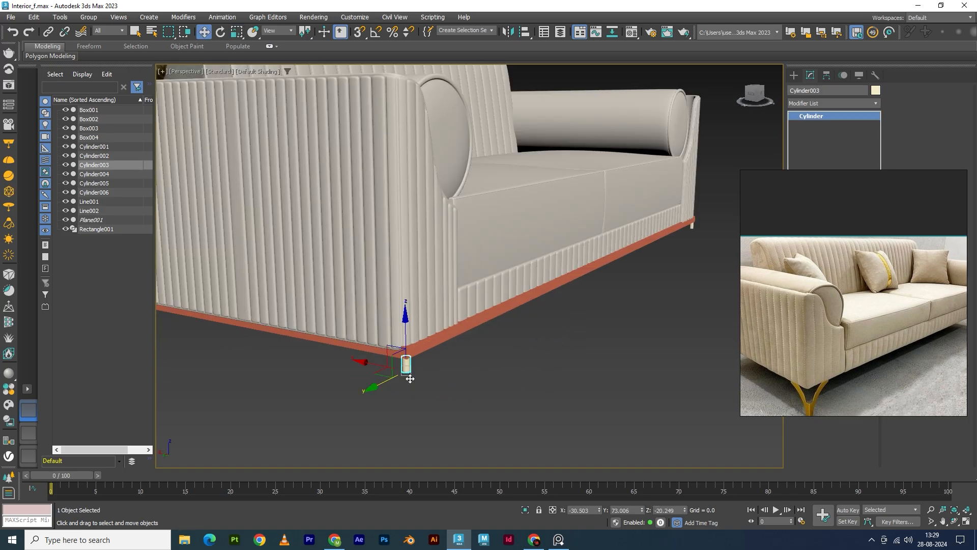
scroll(412, 364, down, 5)
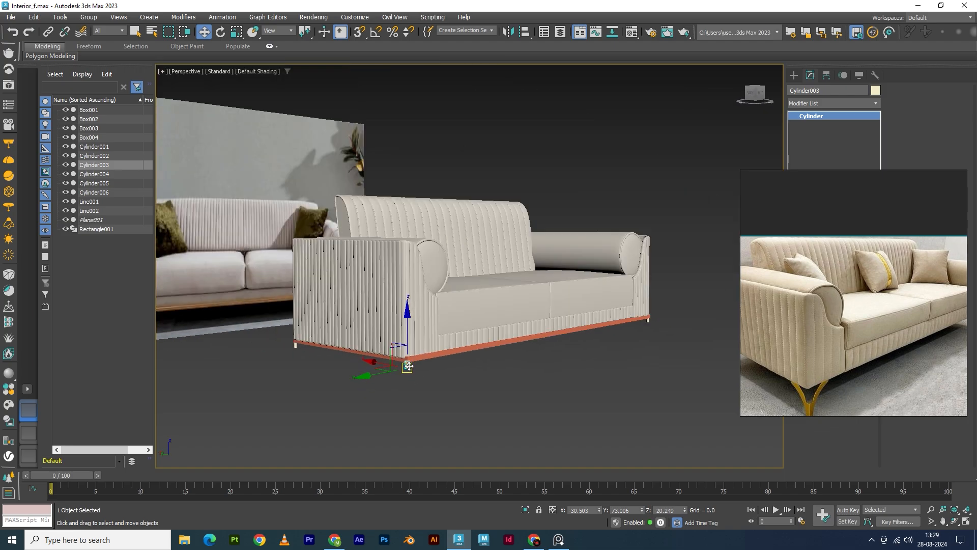
scroll(409, 366, up, 5)
key(alt+w)
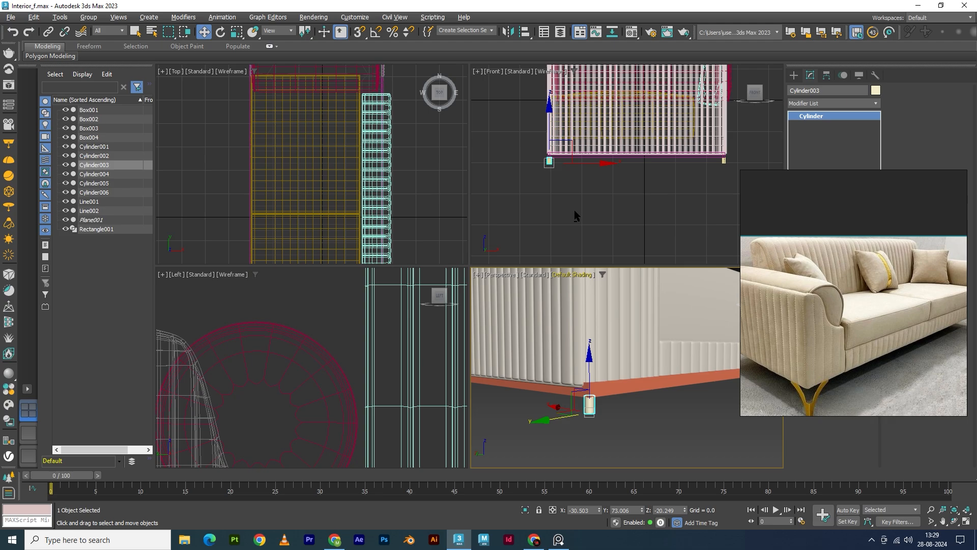
key(alt+w)
drag(559, 274, 591, 246)
drag(627, 218, 627, 218)
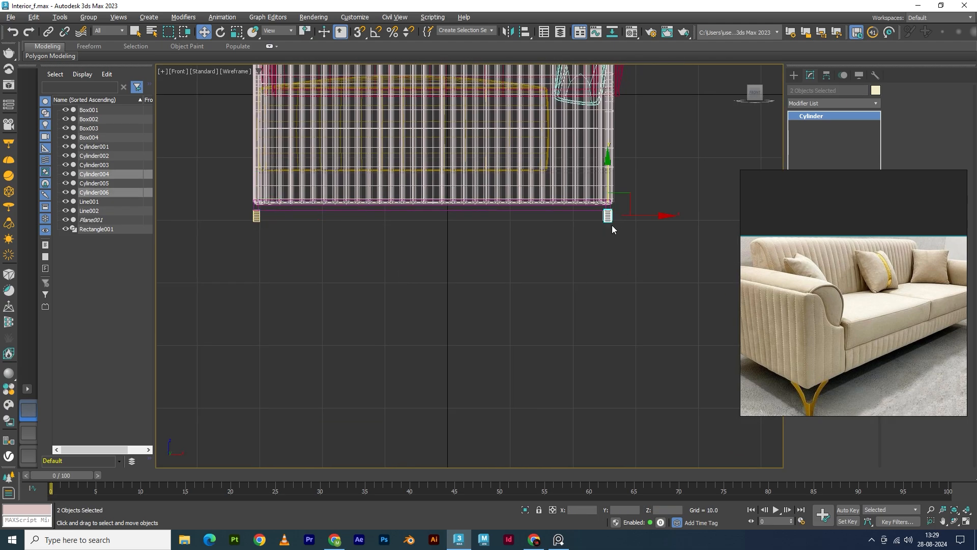
key(Delete)
Delete the front leg at the sofa's far end, keeping only Cylinder003, and return to the perspective view
key(alt+w)
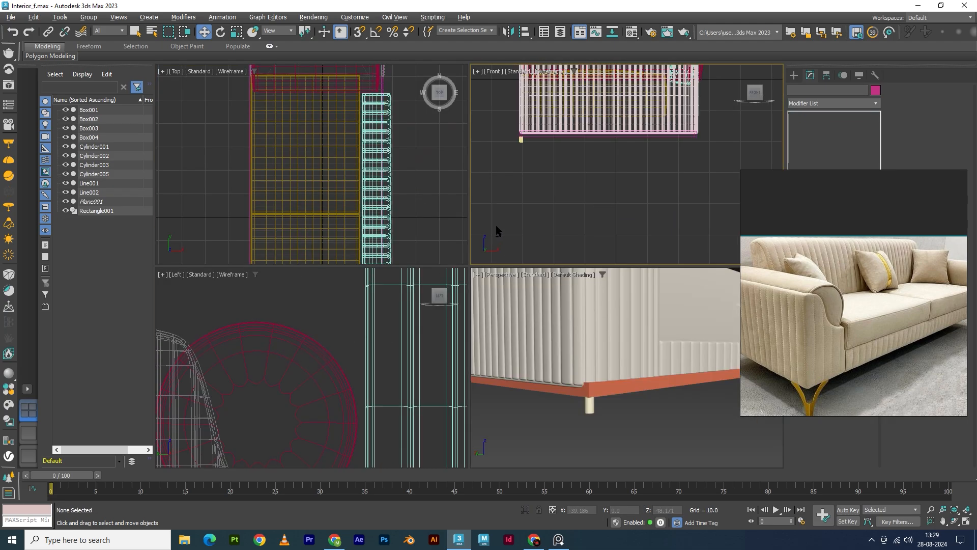
key(alt+w)
key(alt+w)
click(262, 427)
key(alt+w)
scroll(400, 336, down, 8)
middle_drag(339, 450, 380, 266)
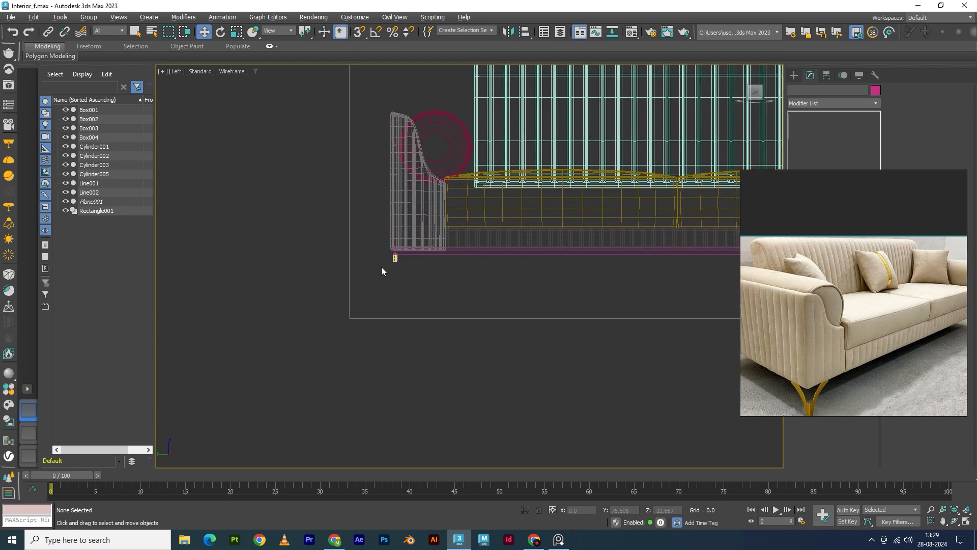
drag(410, 259, 410, 259)
middle_drag(417, 283, 189, 203)
middle_drag(717, 208, 624, 208)
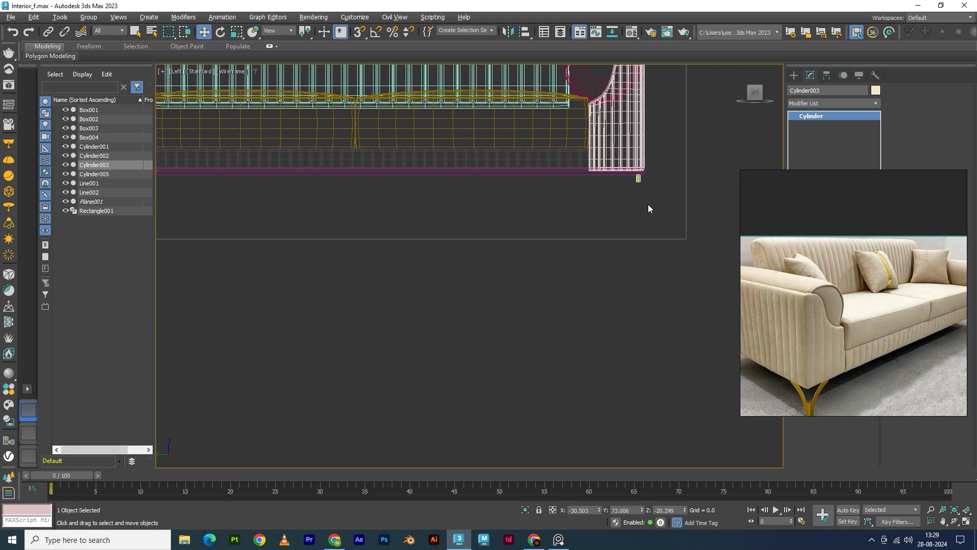
click(638, 179)
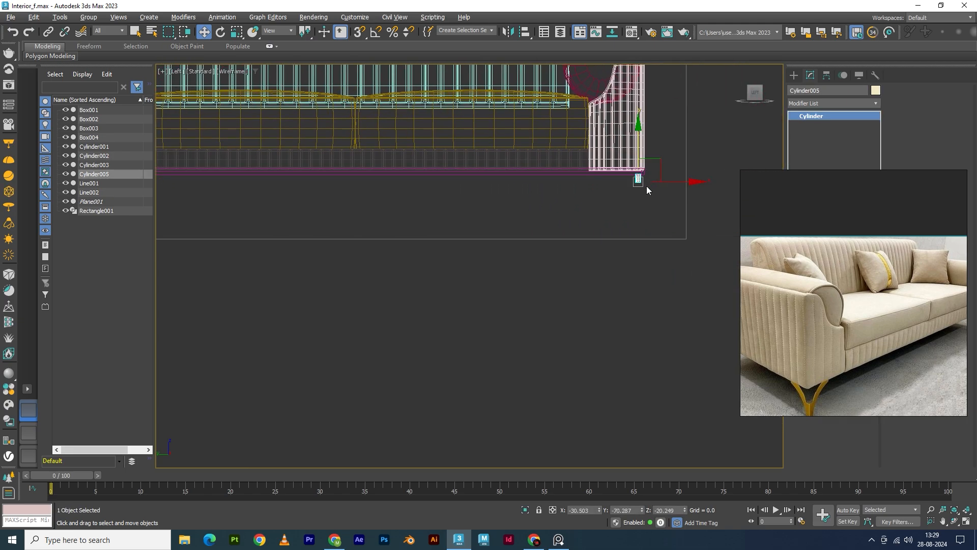
key(Delete)
key(z)
key(p)
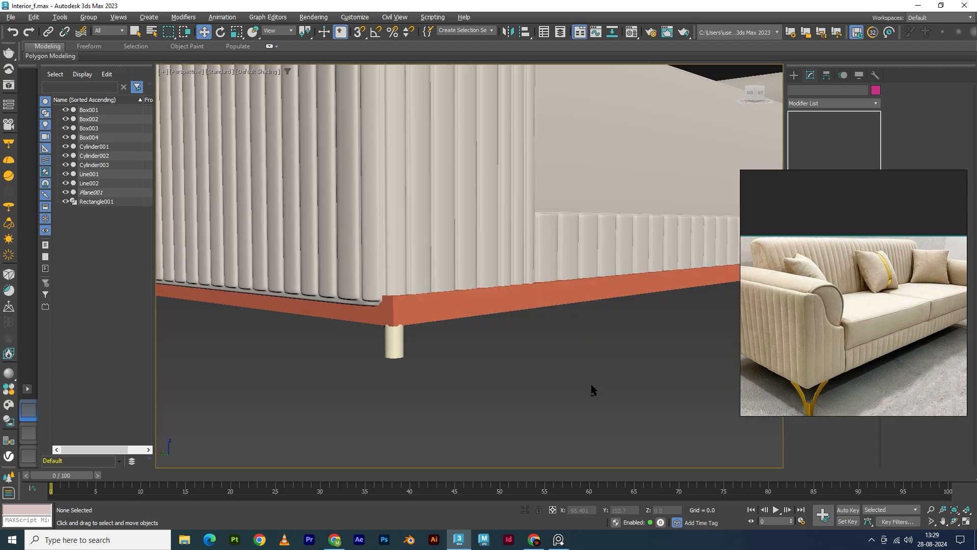
Isolate the remaining leg together with the rectangular base frame, and clear the selection in the top view
click(395, 348)
alt+middle_drag(395, 356, 392, 331)
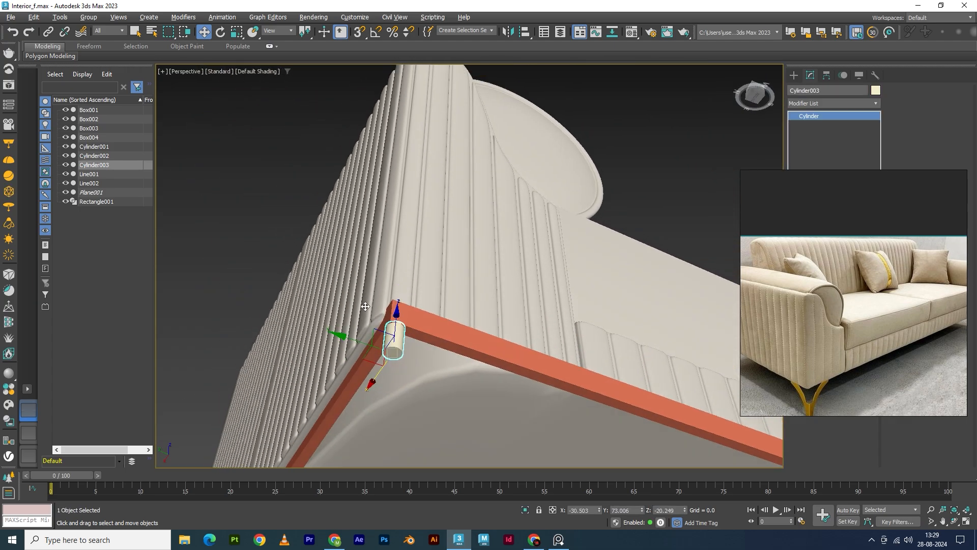
ctrl+click(424, 329)
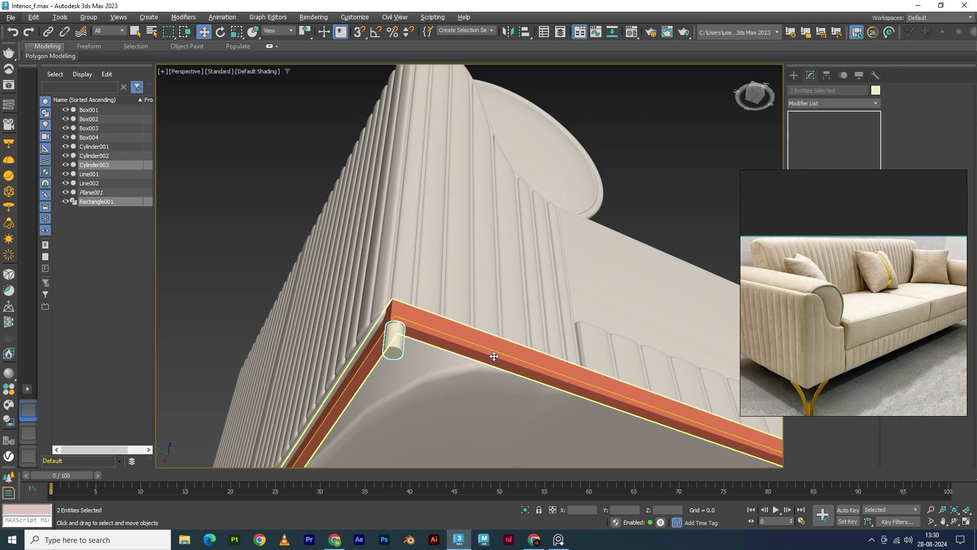
click(525, 510)
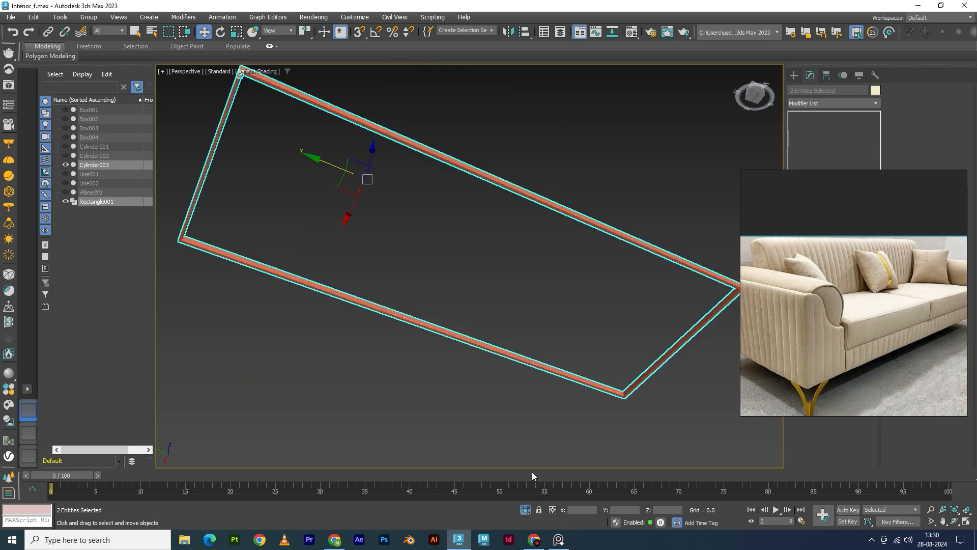
key(alt+w)
key(alt+w)
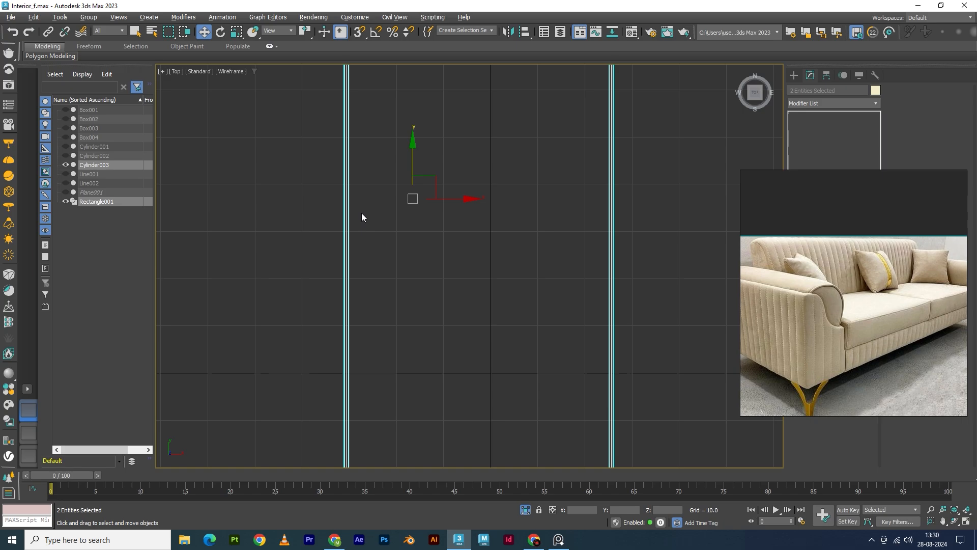
scroll(409, 250, down, 5)
scroll(383, 246, up, 4)
click(384, 210)
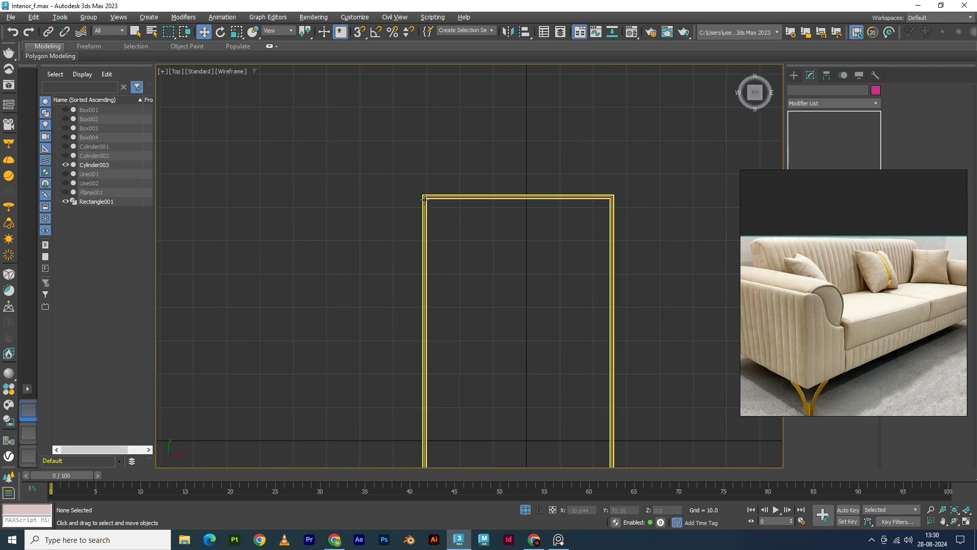
Scale the remaining leg up slightly in the left view and move it under the frame's corner to about Y 72.8, Z -20.6
key(alt+w)
click(266, 337)
key(alt+w)
scroll(495, 353, up, 5)
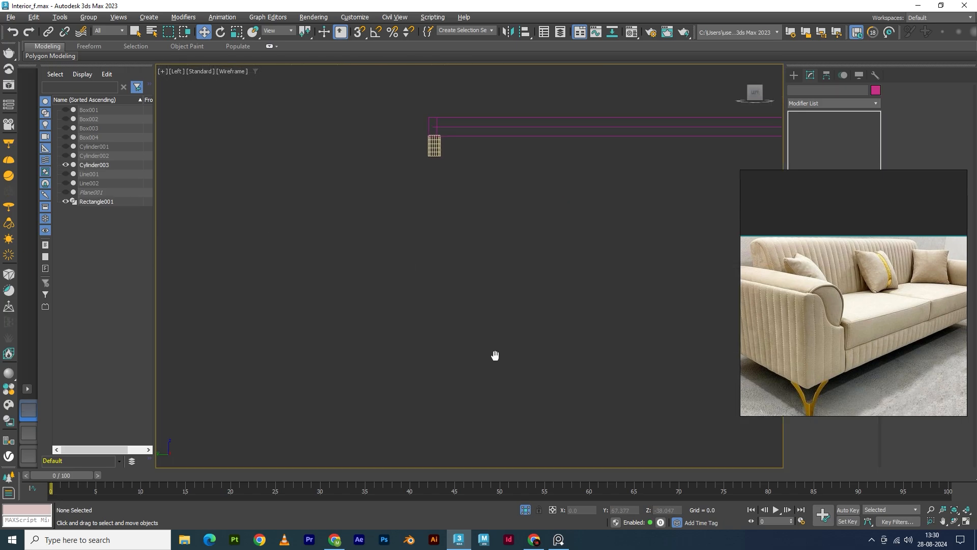
click(430, 160)
middle_drag(487, 189, 470, 325)
scroll(469, 326, up, 2)
key(r)
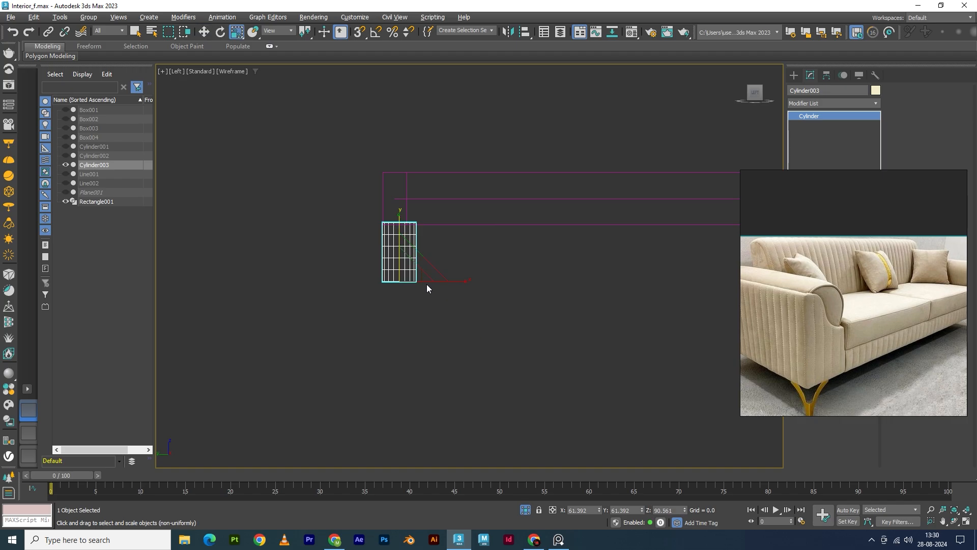
drag(408, 270, 442, 293)
key(w)
scroll(426, 293, up, 3)
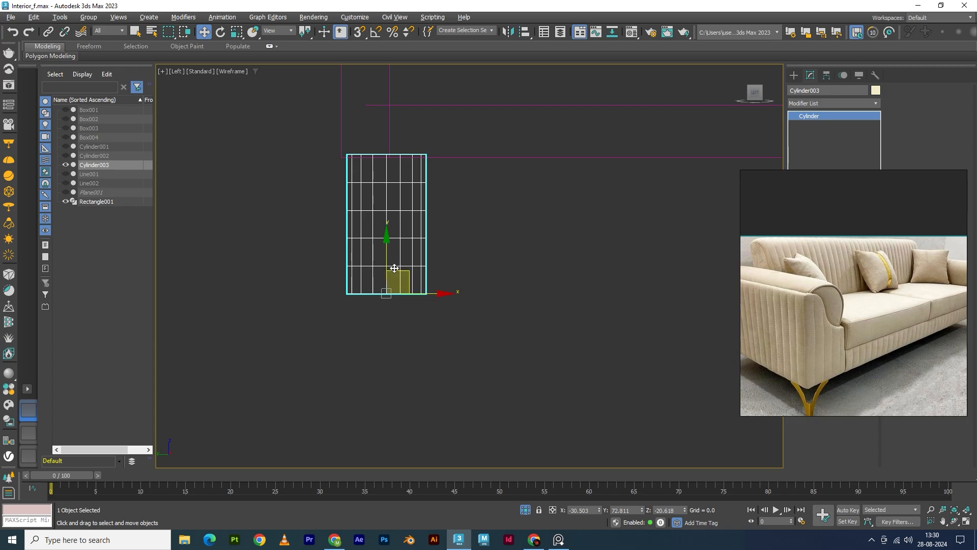
scroll(344, 266, up, 1)
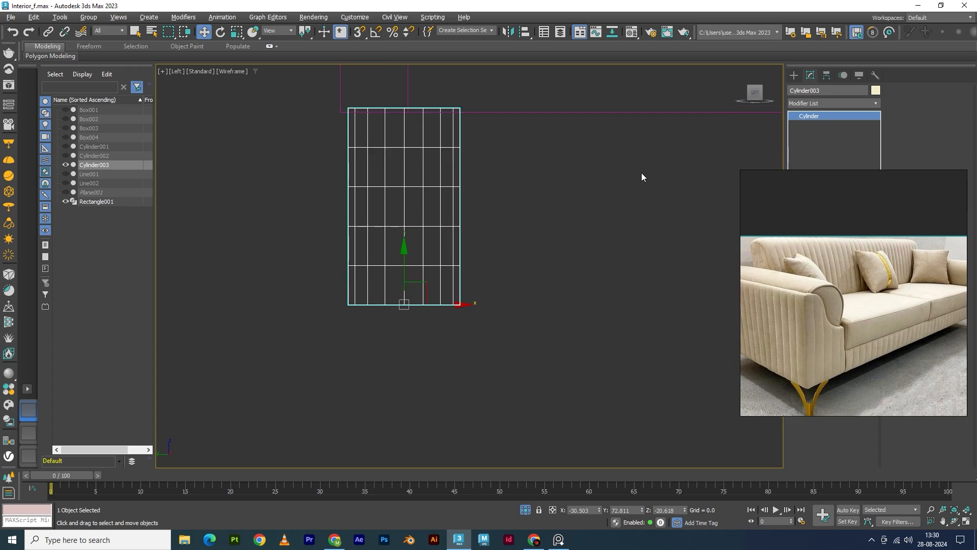
Convert the leg to an Editable Poly and frame it in the perspective view with edged faces shown
right_click(451, 182)
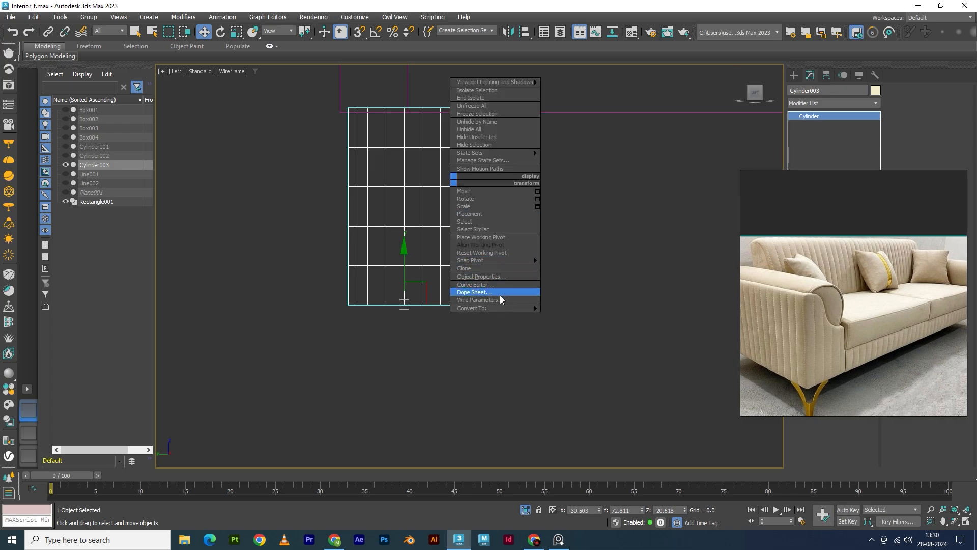
mouse_move(497, 307)
click(569, 316)
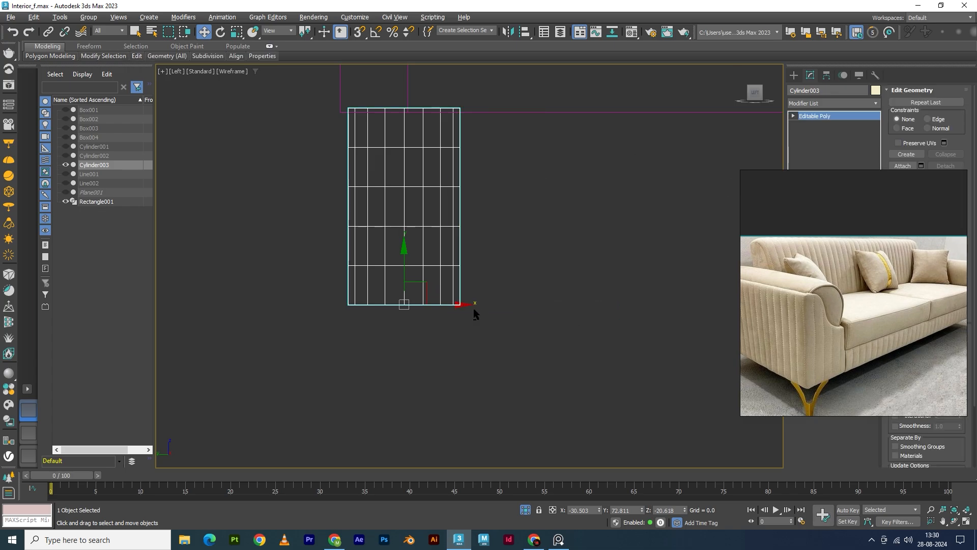
key(alt+w)
key(alt+w)
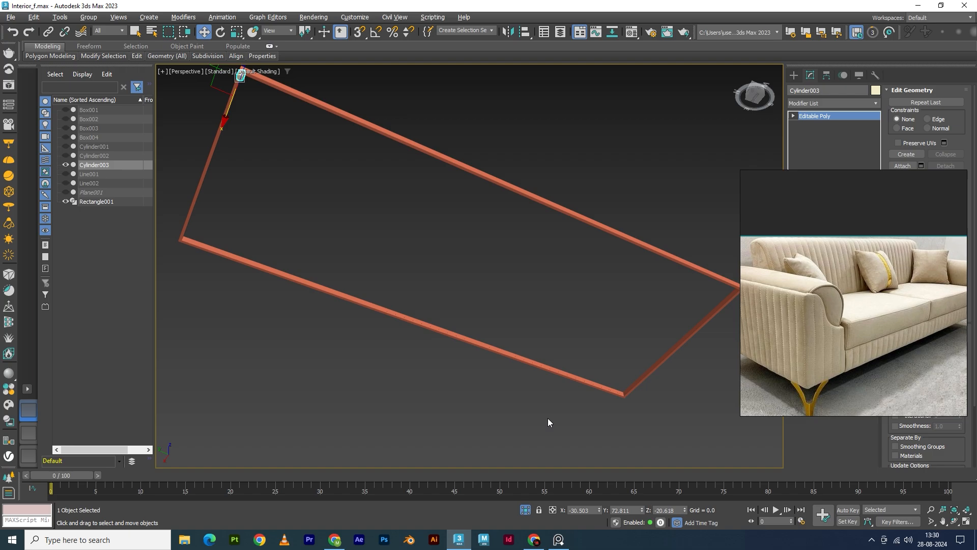
key(f)
key(alt+w)
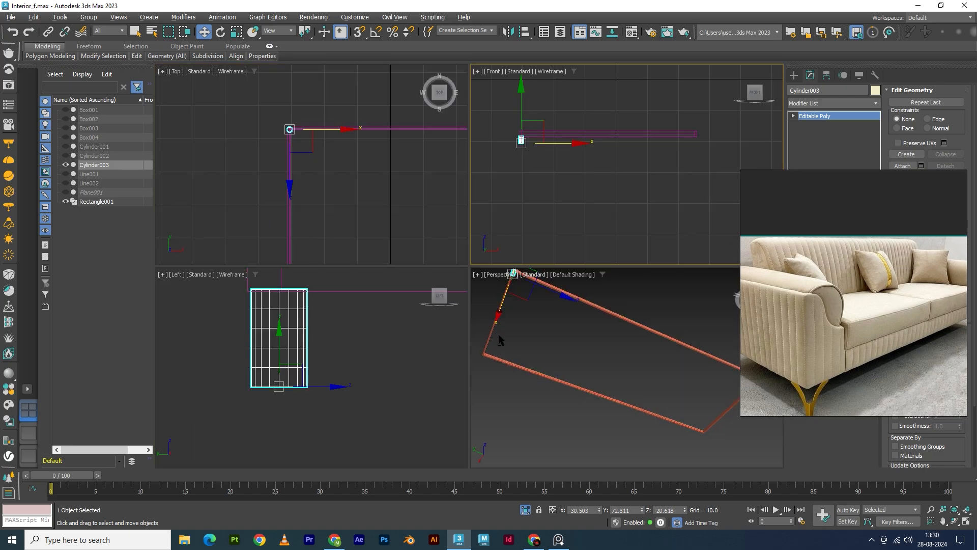
key(alt+w)
key(z)
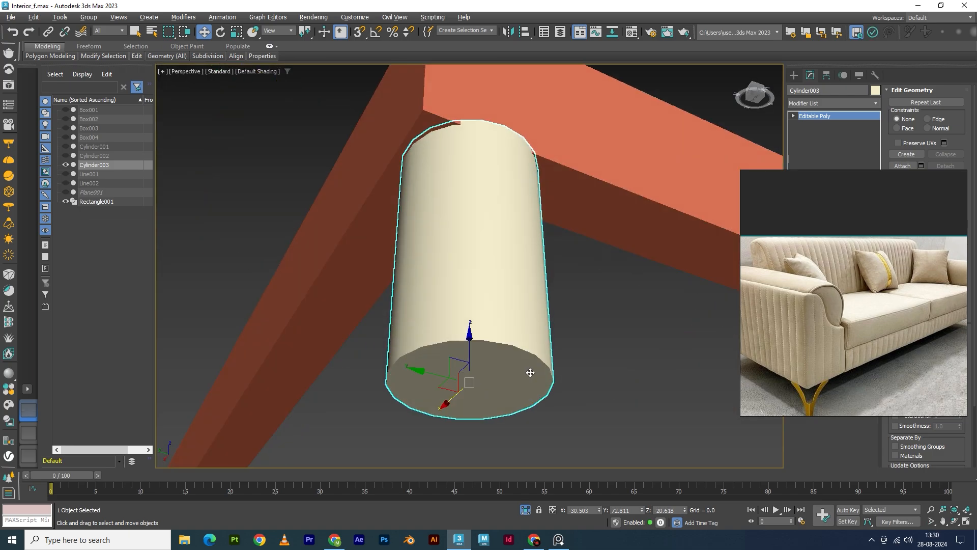
key(F4)
alt+middle_drag(488, 377, 497, 383)
right_drag(788, 260, 810, 322)
alt+middle_drag(514, 302, 504, 318)
Select the edge loop just below the leg's middle and scale it inward to form a narrow waist
key(2)
double_click(465, 310)
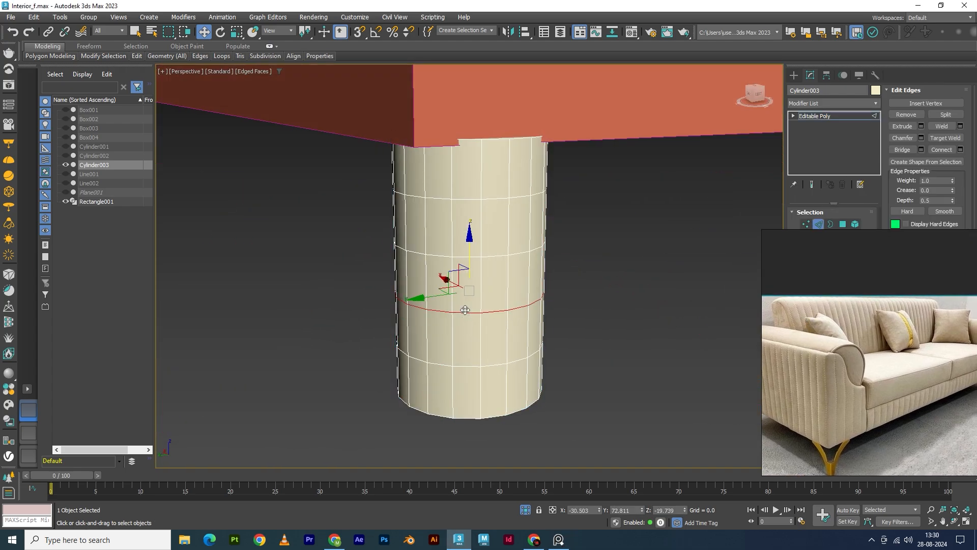
key(r)
drag(463, 286, 390, 335)
alt+middle_drag(390, 334, 524, 318)
Extrude the leg's bottom face downward and scale it uniformly to about 56 percent
key(4)
click(539, 390)
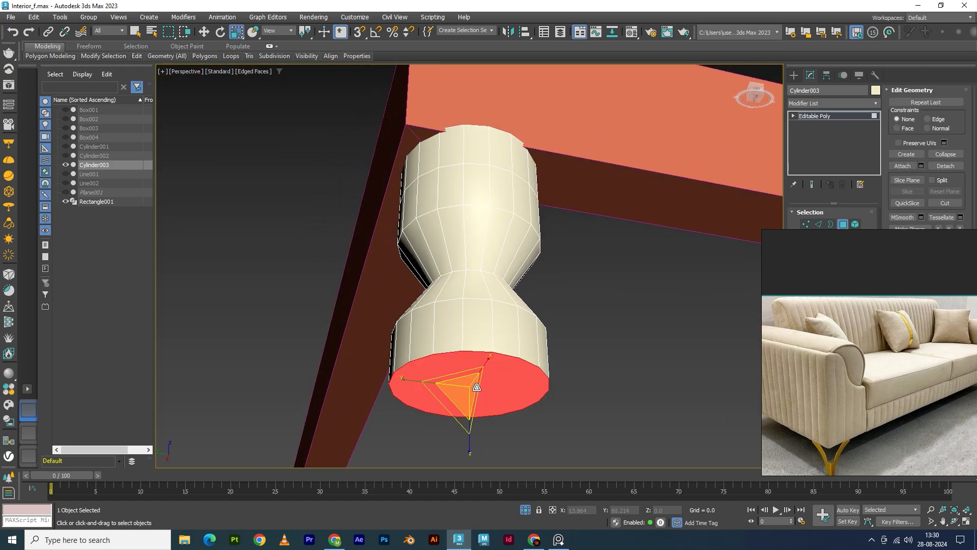
alt+middle_drag(540, 389, 504, 363)
key(w)
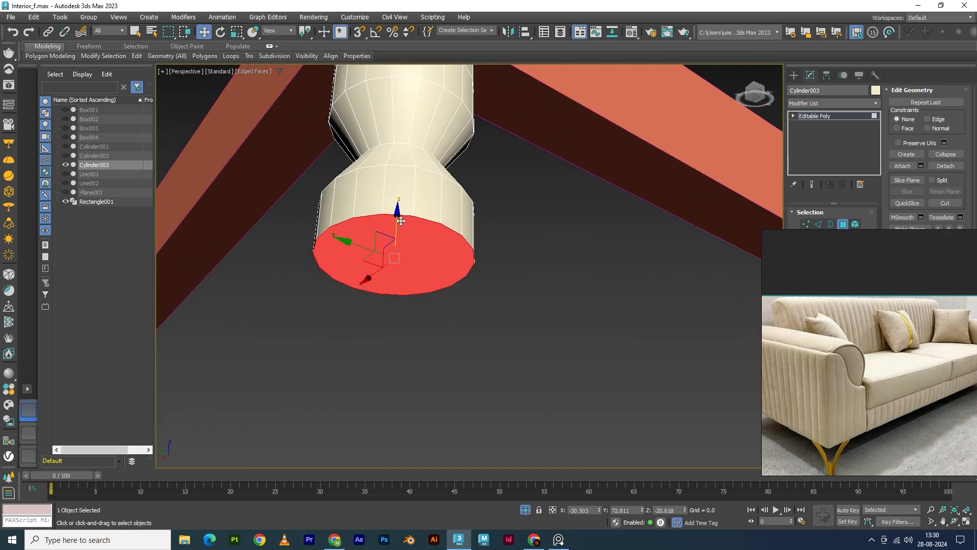
shift+drag(396, 217, 396, 268)
key(r)
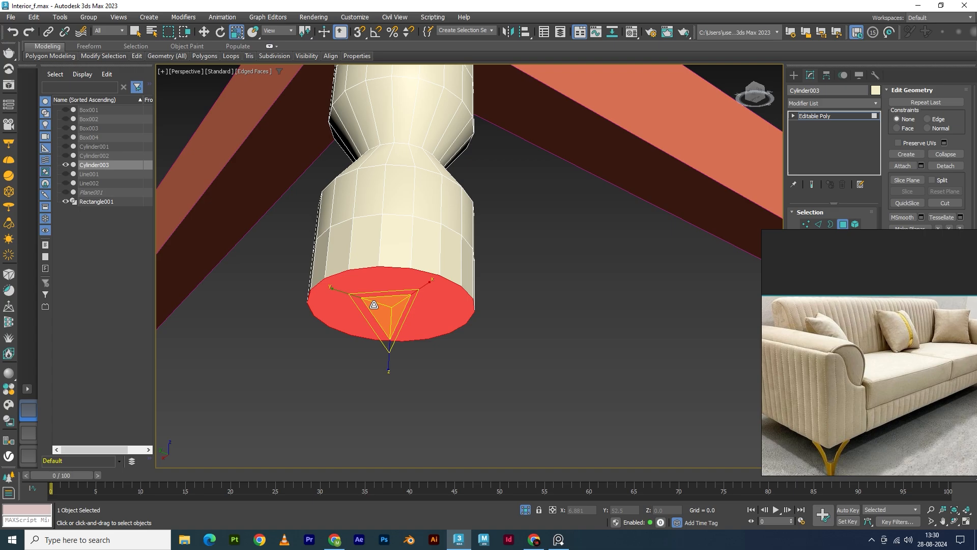
drag(383, 306, 316, 346)
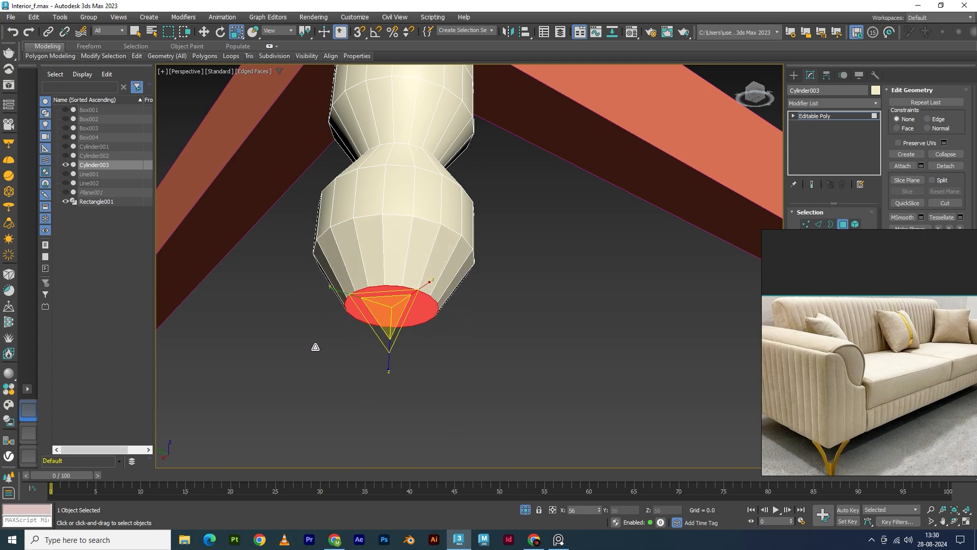
Raise the leg's bottom face slightly, then extrude it down again and enlarge it into a flared foot
key(w)
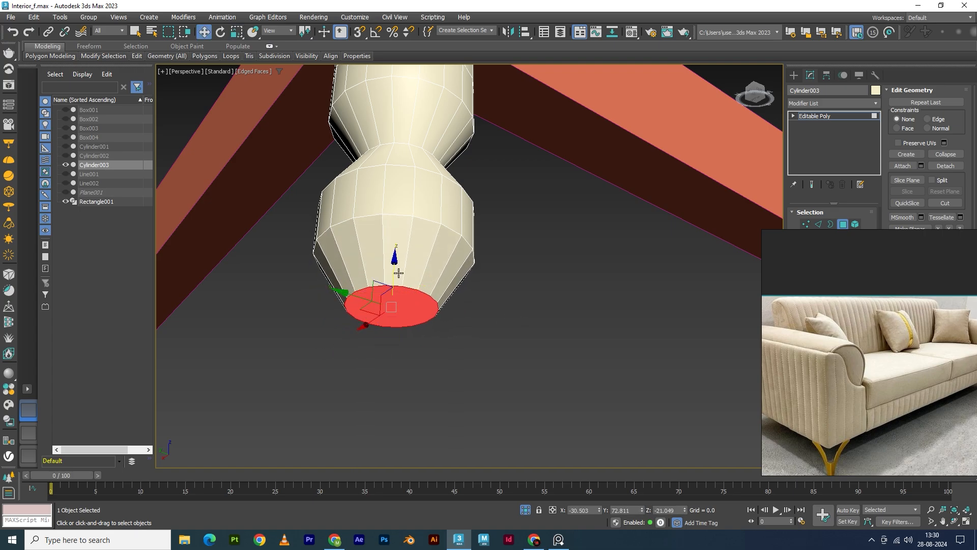
mouse_move(395, 266)
mouse_down()
mouse_move(400, 247)
mouse_move(403, 255)
mouse_up()
alt+middle_drag(394, 279, 393, 313)
shift+drag(393, 255, 391, 278)
key(r)
drag(390, 326, 402, 296)
alt+middle_drag(402, 295, 393, 324)
drag(396, 318, 402, 308)
alt+middle_drag(402, 308, 345, 281)
Select the faces on two opposite sides of the leg's lower bulge, using the left view
click(344, 281)
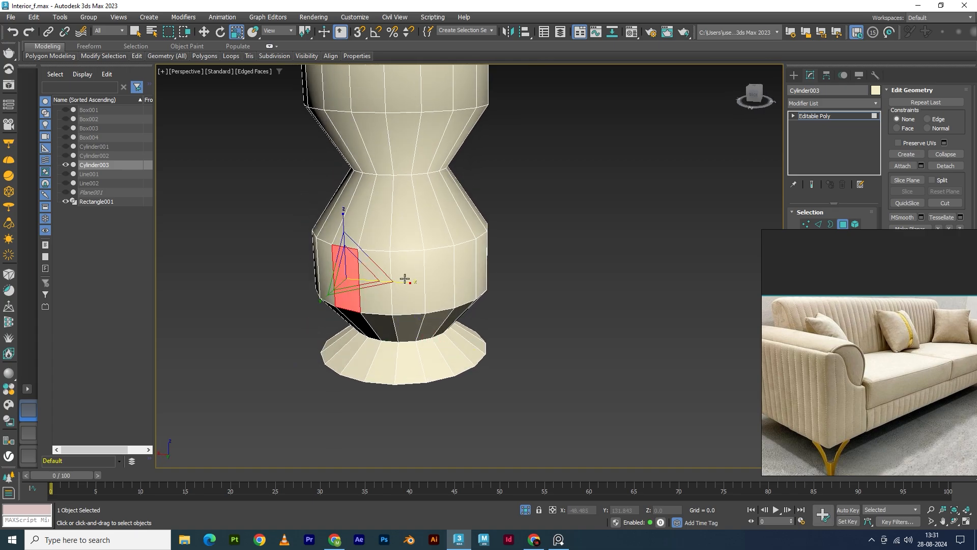
ctrl+click(381, 274)
ctrl+click(409, 271)
ctrl+click(328, 268)
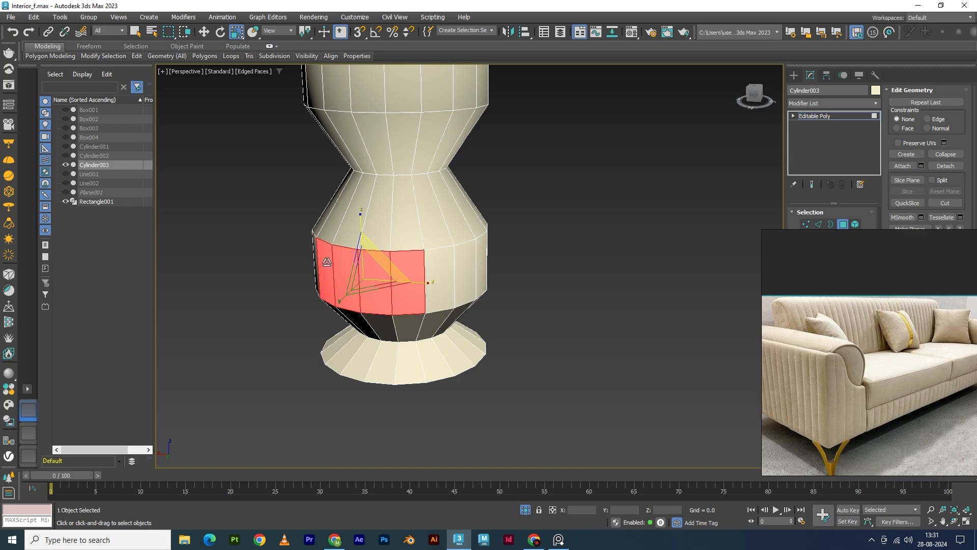
alt+middle_drag(487, 312, 267, 310)
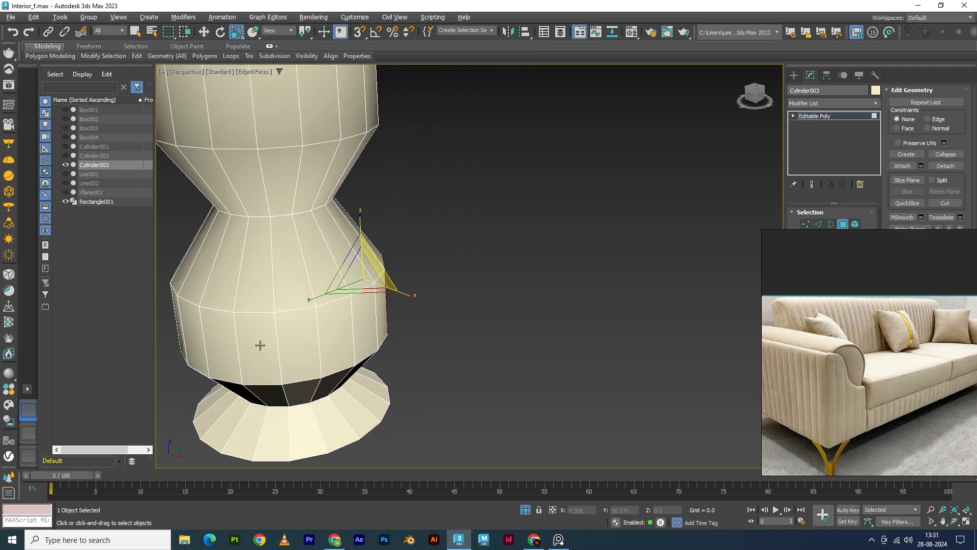
key(alt+w)
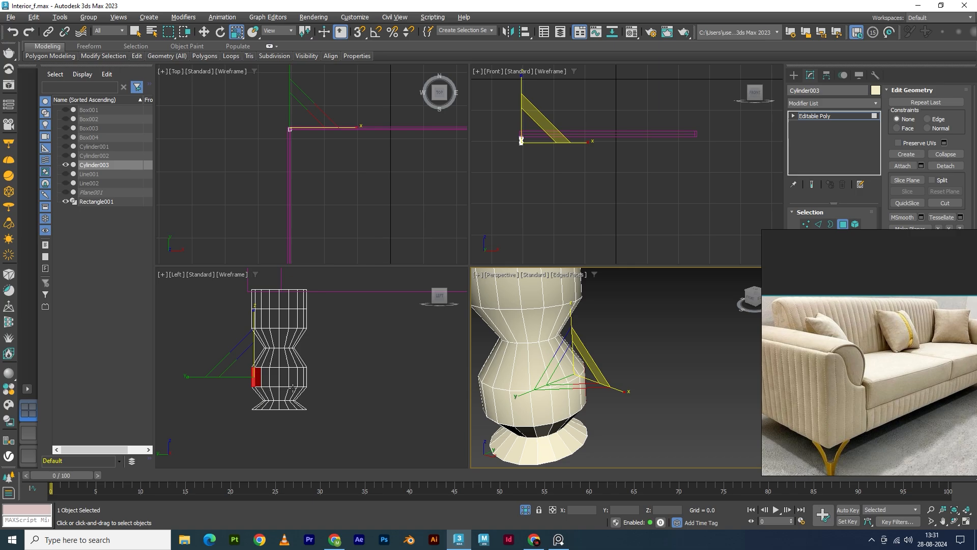
key(alt+w)
scroll(359, 323, up, 5)
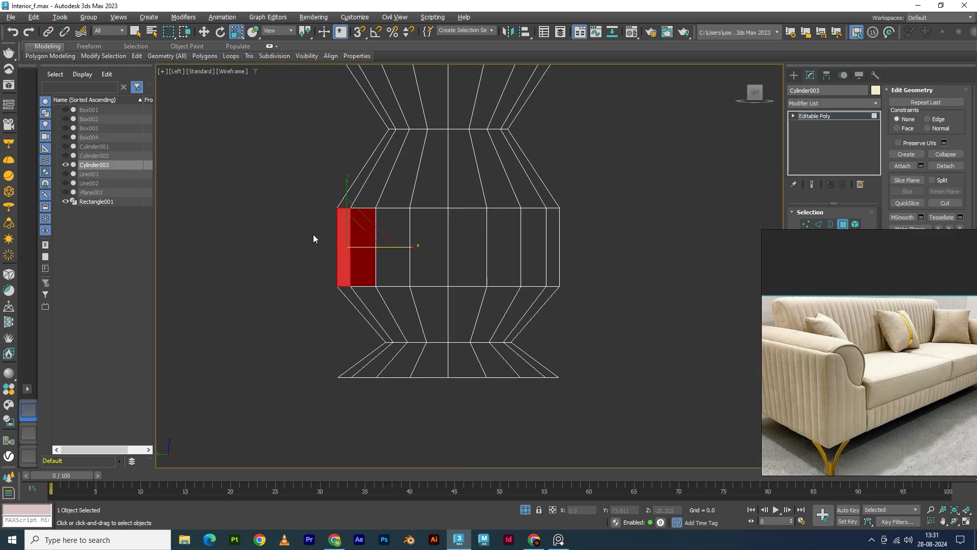
drag(358, 261, 360, 261)
ctrl+drag(556, 260, 542, 268)
Scale the selected side faces along the Y axis to flatten the bulge's opposite sides in the perspective view
key(alt+w)
key(alt+w)
alt+middle_drag(452, 361, 359, 337)
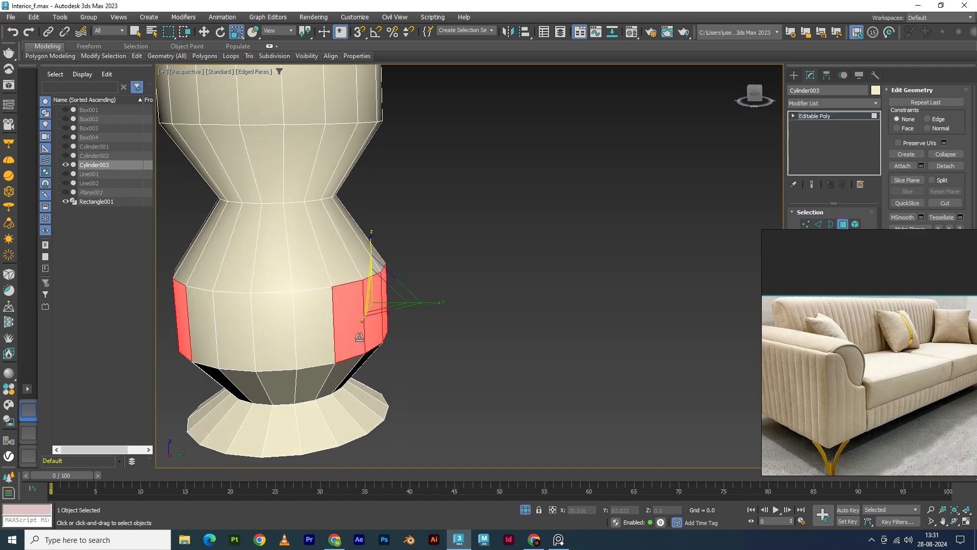
alt+middle_drag(423, 312, 486, 353)
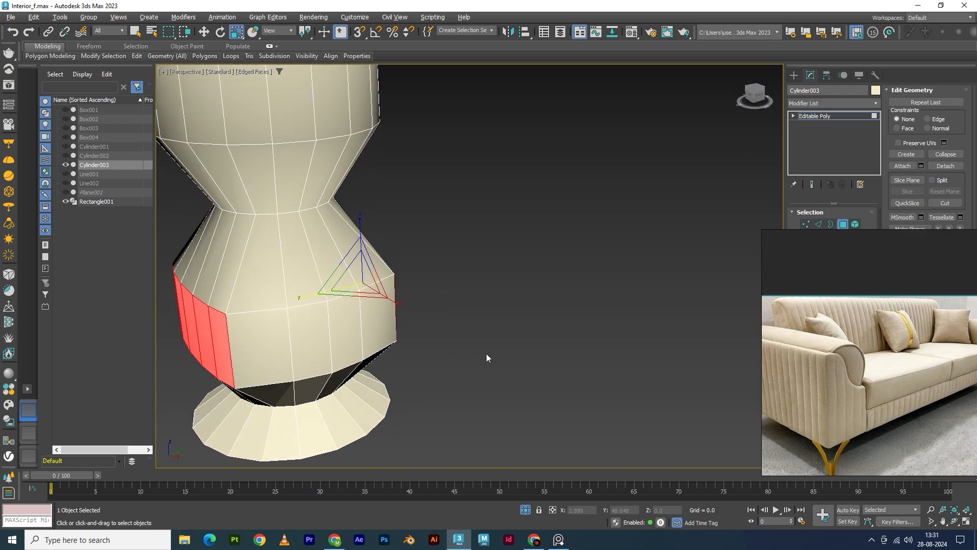
scroll(409, 362, down, 5)
alt+middle_drag(409, 362, 386, 354)
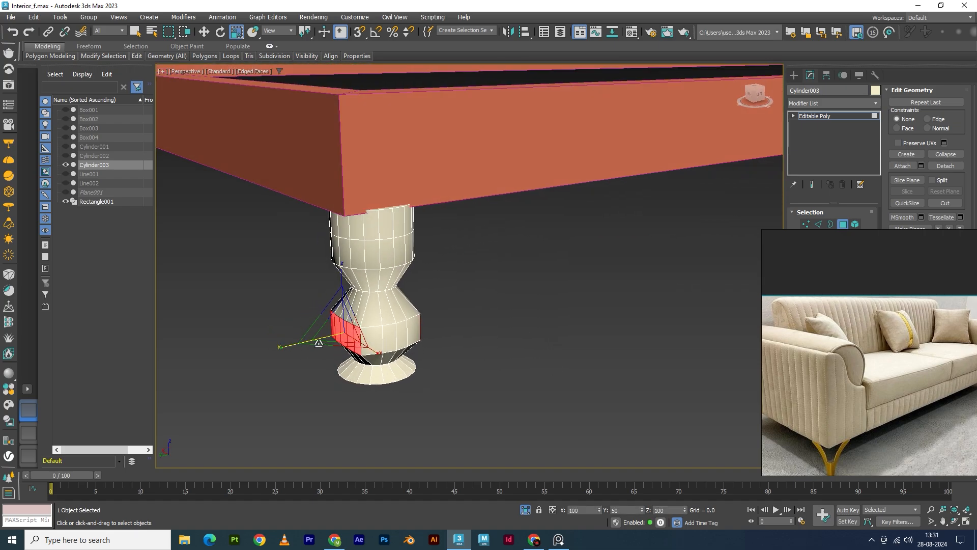
key(w)
Select the edge loop near the top of the leg and scale it inward to form a second neck
alt+middle_drag(373, 349, 388, 263)
click(381, 236)
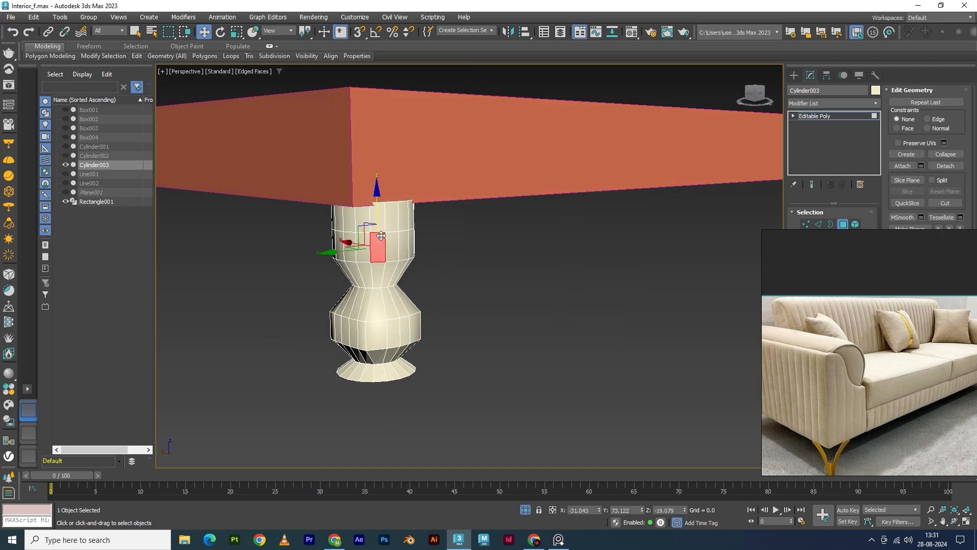
key(2)
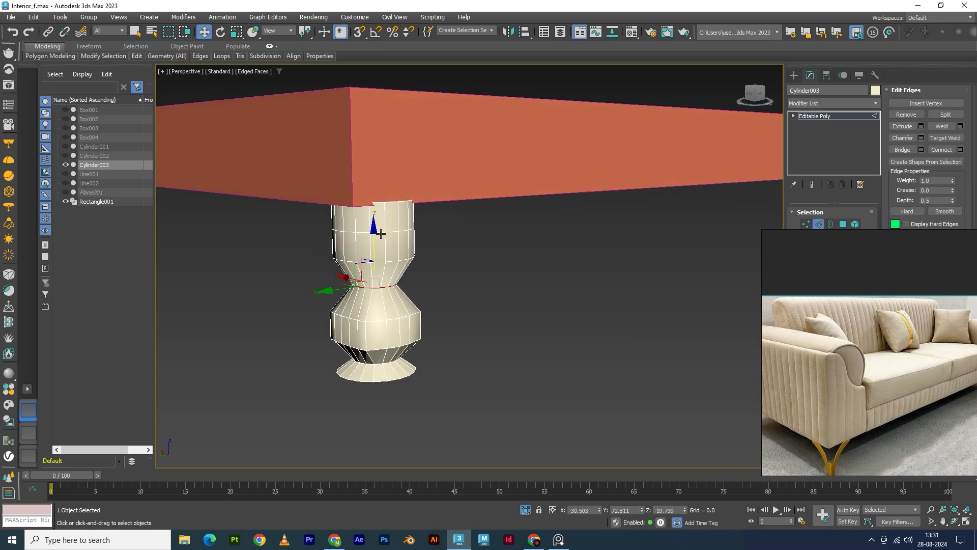
double_click(381, 231)
key(r)
drag(372, 218, 300, 250)
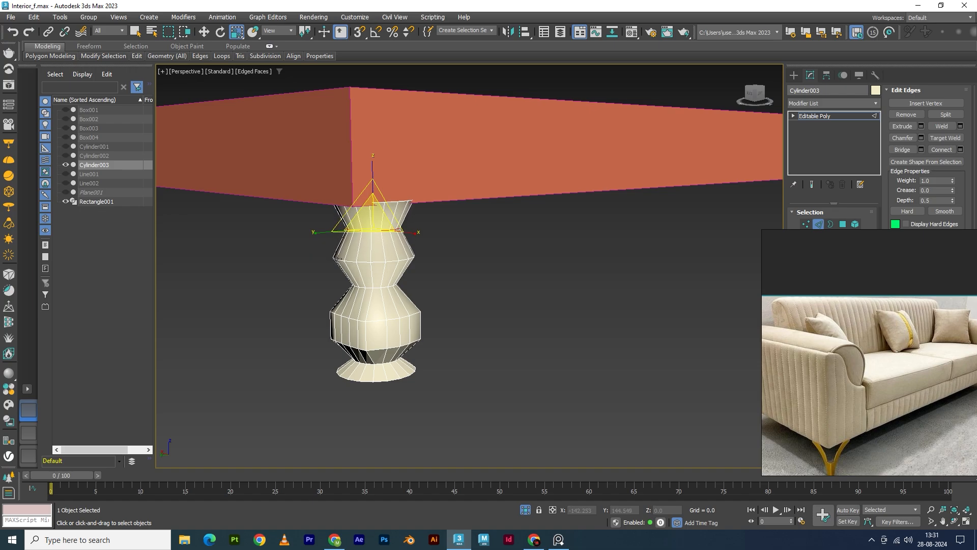
key(w)
Isolate the leg without the base frame and inset its bottom face slightly
click(835, 117)
alt+middle_drag(501, 283, 506, 204)
key(alt+q)
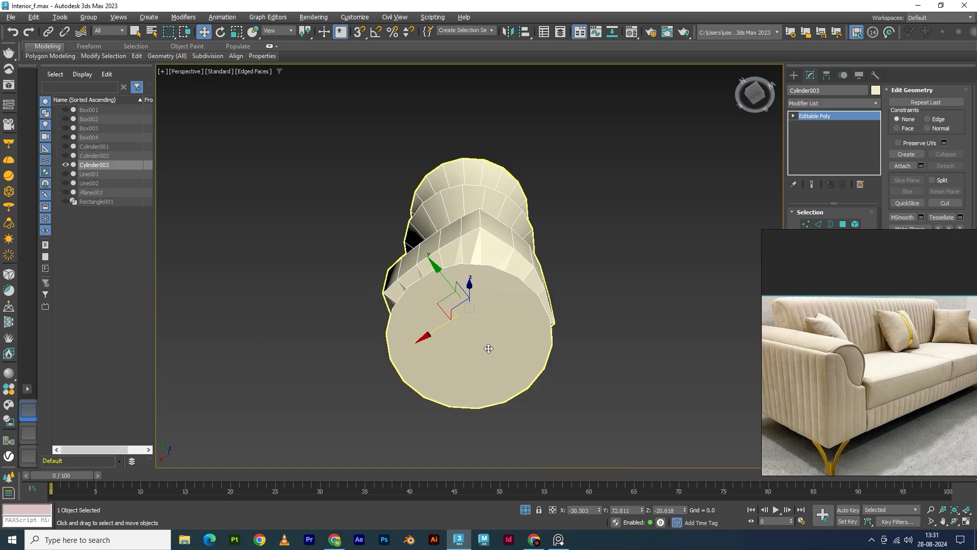
key(4)
click(489, 335)
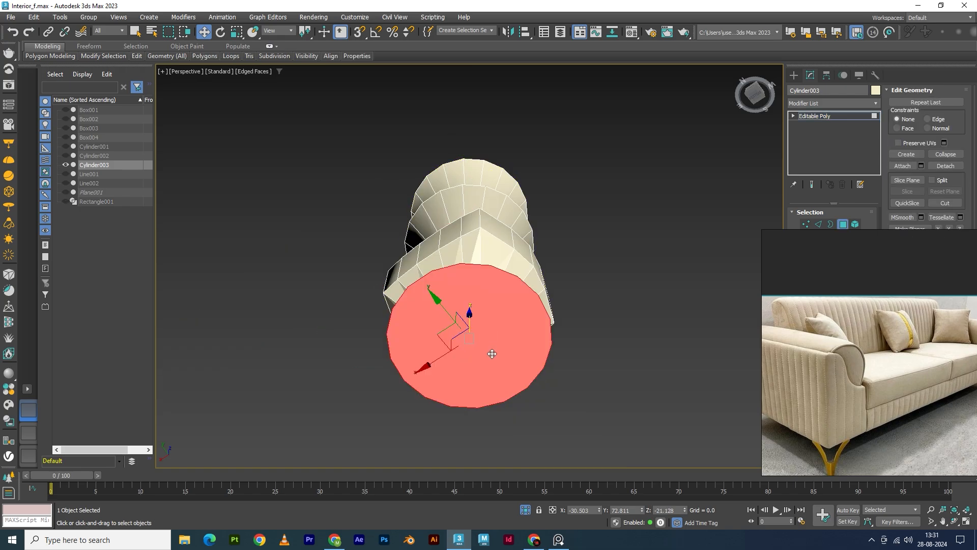
key(r)
shift+drag(473, 337, 447, 349)
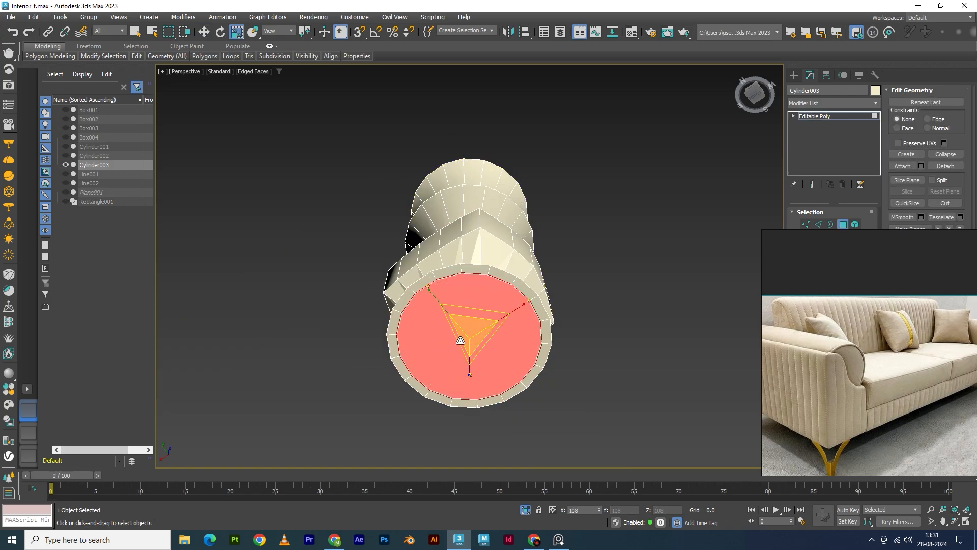
alt+middle_drag(447, 349, 500, 394)
Inset the leg's top face twice to add supporting rings around its edge
middle_drag(505, 272, 487, 412)
click(447, 235)
shift+drag(445, 197, 429, 214)
shift+drag(442, 195, 435, 210)
Add an OpenSubdiv modifier to the leg with 3 iterations and clear the selection
click(819, 116)
click(818, 103)
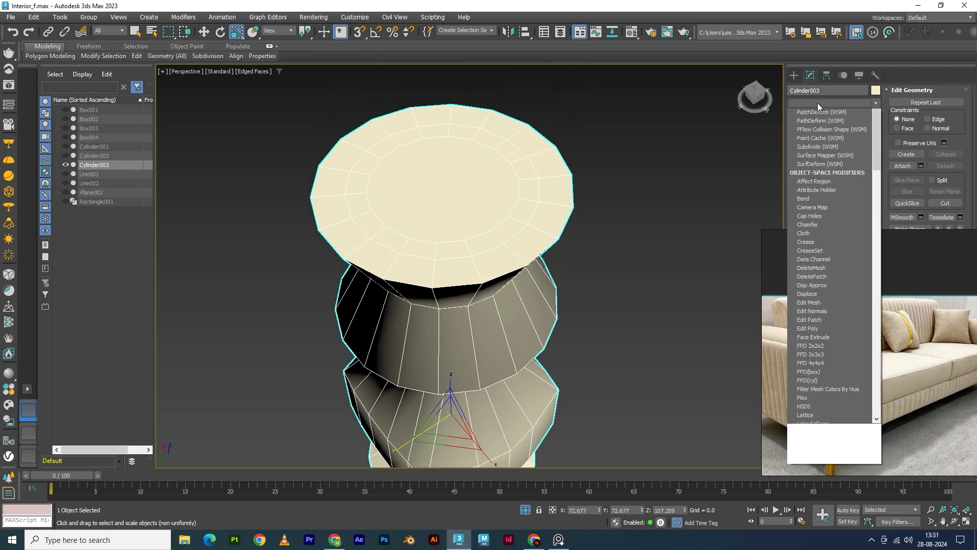
text(o)
click(815, 114)
scroll(589, 200, down, 5)
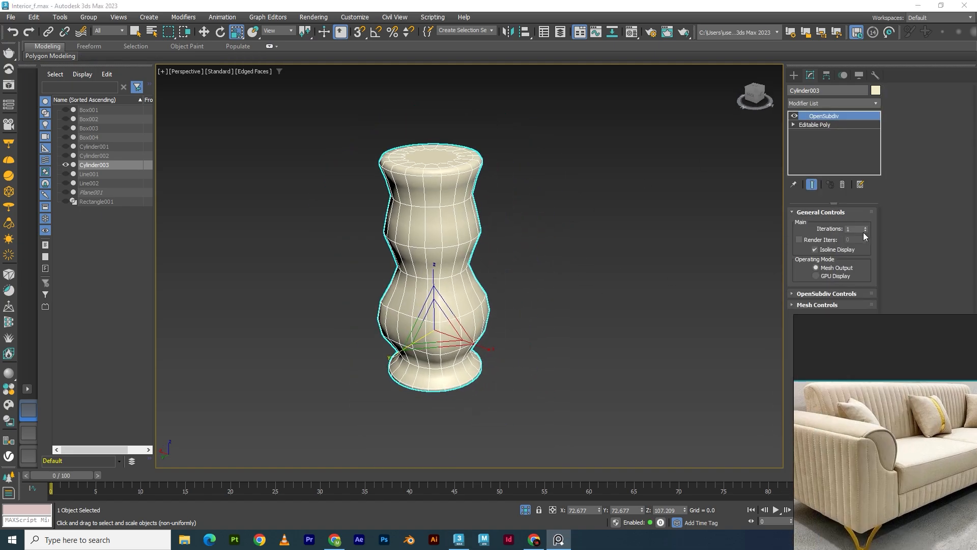
click(864, 227)
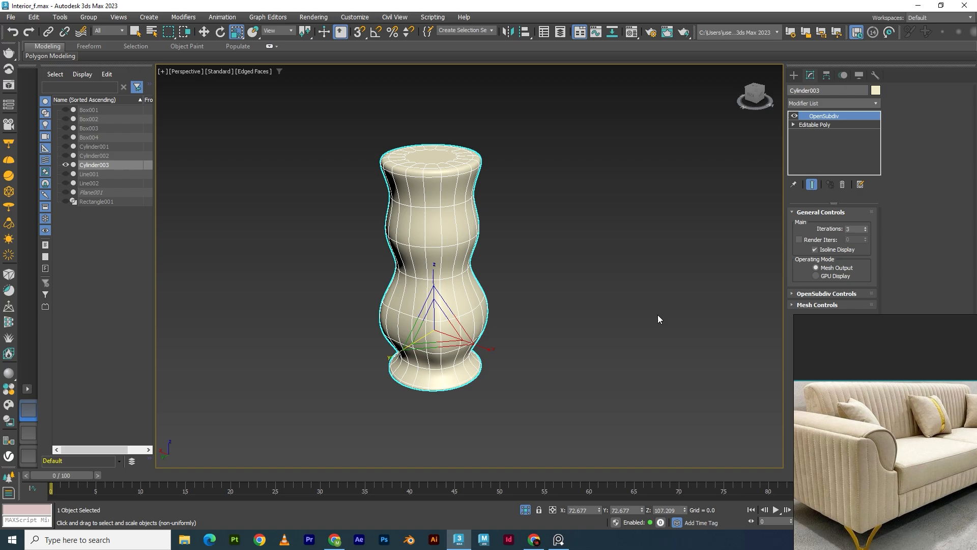
click(584, 323)
Turn off edged faces and end the isolation so the leg is shown with the whole sofa
key(F4)
scroll(474, 313, down, 3)
mouse_move(507, 338)
alt+middle_down()
mouse_move(404, 333)
mouse_move(424, 346)
alt+middle_up()
alt+middle_drag(424, 311, 399, 270)
click(525, 509)
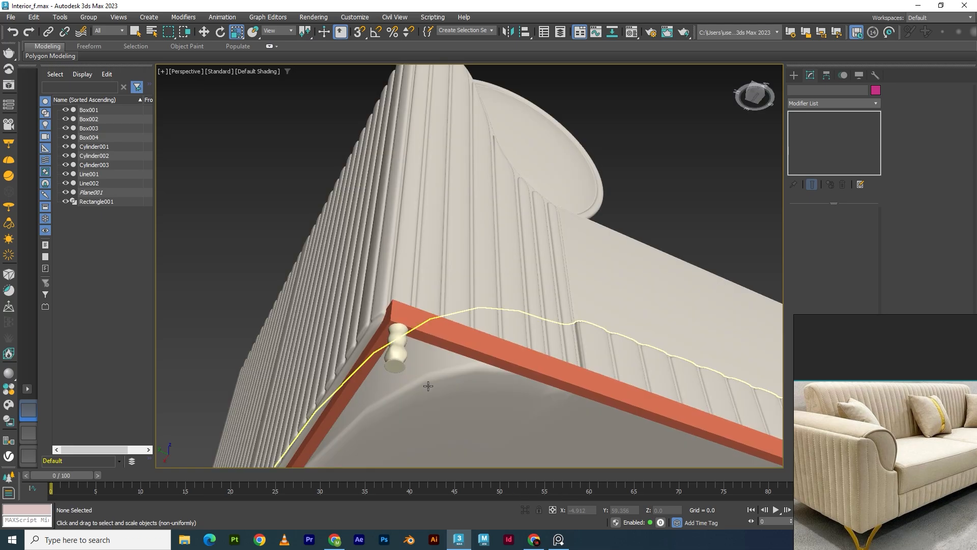
alt+middle_drag(482, 347, 468, 392)
Clone the finished leg as one instance along X to the sofa's rear corner in the top view, at about X 25
click(439, 350)
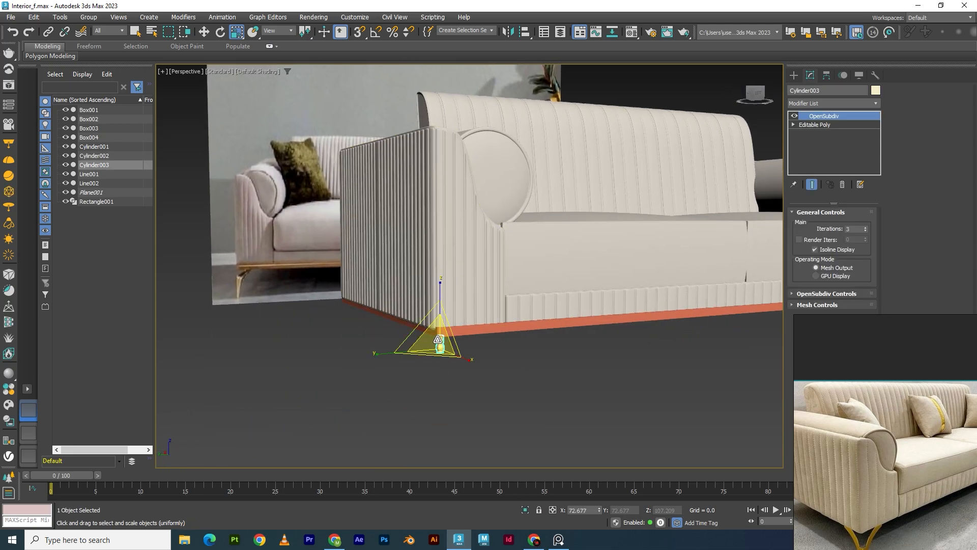
key(w)
key(alt+w)
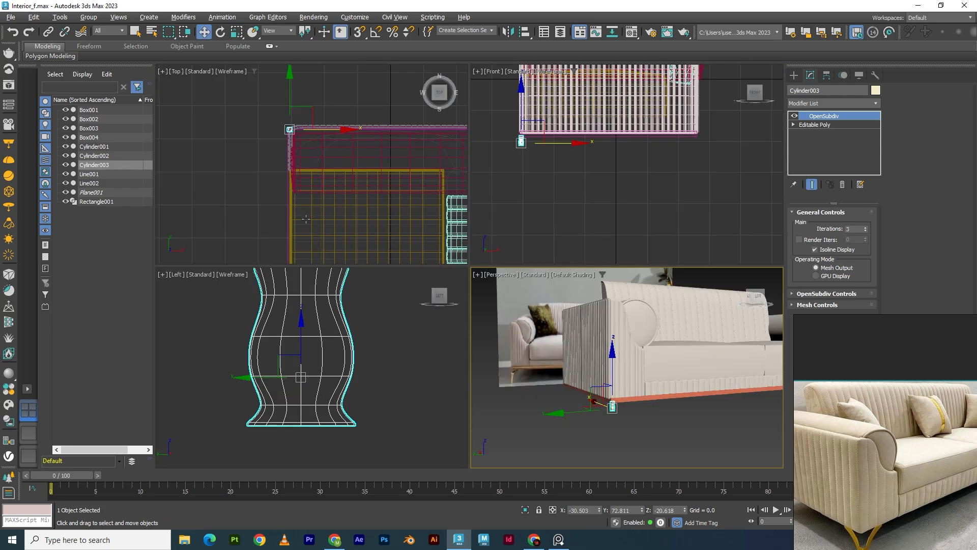
middle_click(433, 242)
key(alt+w)
scroll(434, 242, down, 5)
middle_drag(439, 296, 395, 230)
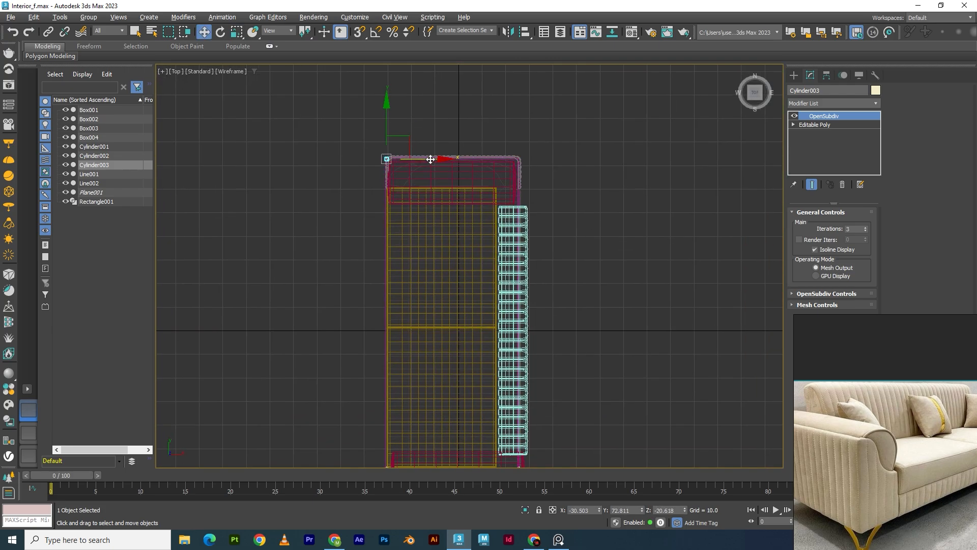
shift+drag(431, 159, 560, 164)
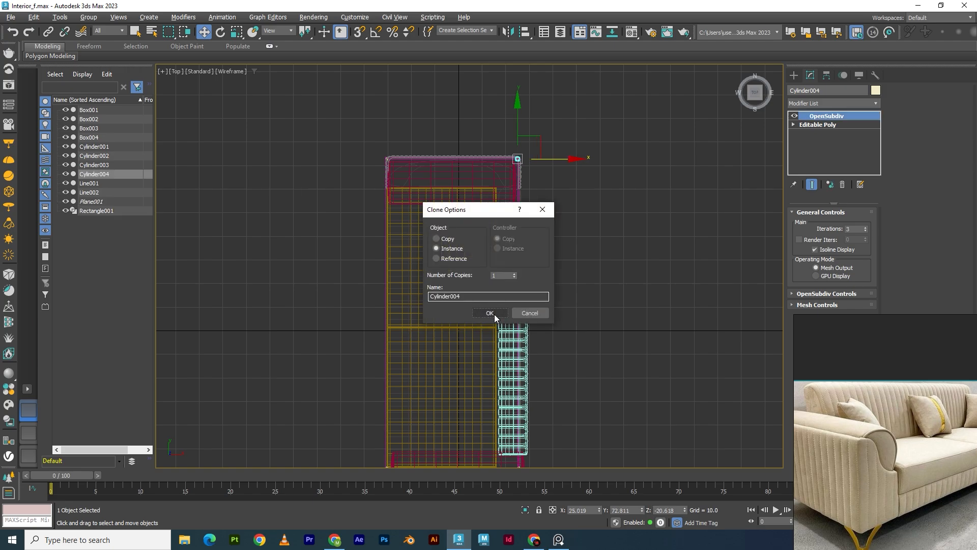
click(489, 313)
Add the front corner leg to the selection and clone both legs to the sofa's opposite end in the Left view
key(alt+w)
key(alt+w)
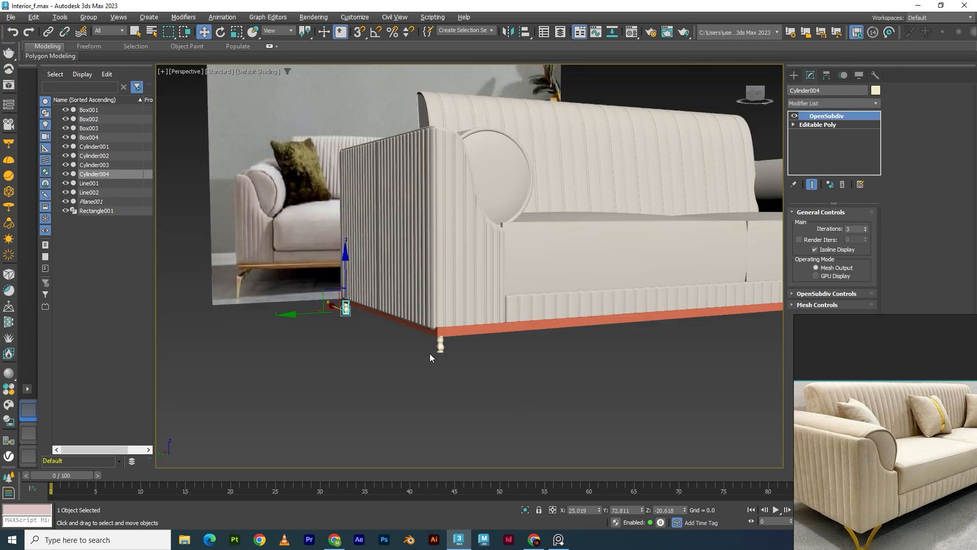
ctrl+click(524, 332)
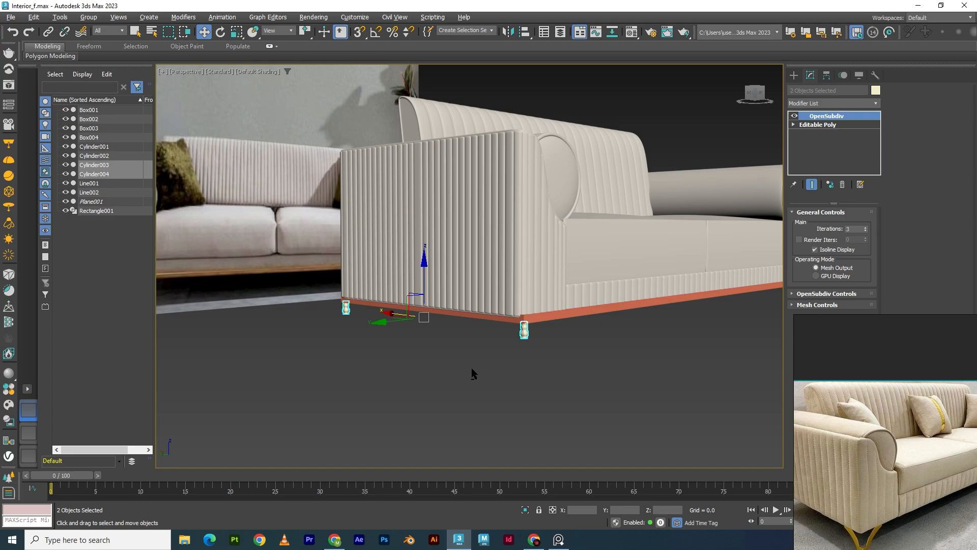
key(alt+w)
middle_click(421, 365)
key(alt+w)
scroll(488, 309, down, 9)
middle_drag(544, 324, 335, 289)
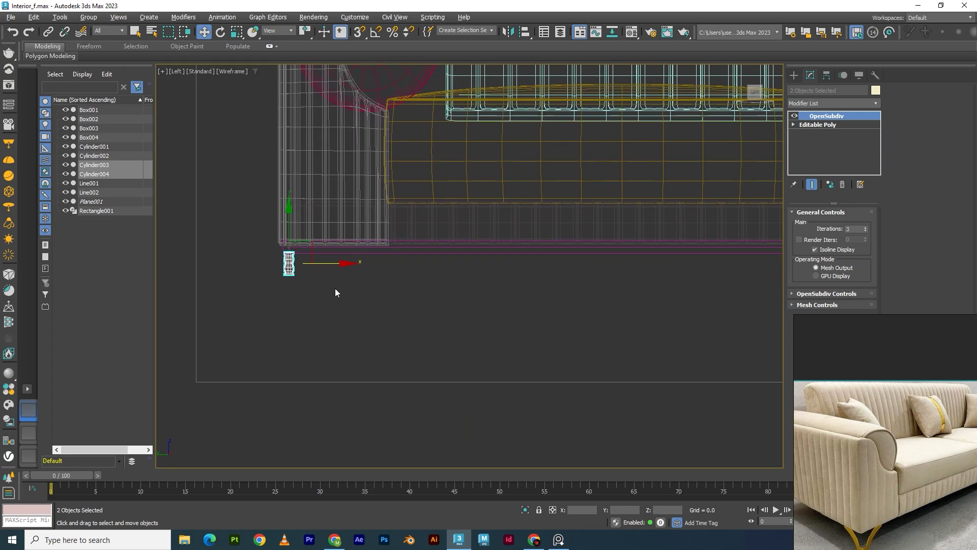
scroll(454, 310, down, 6)
middle_drag(580, 340, 481, 311)
mouse_move(367, 270)
mouse_down()
mouse_move(621, 280)
mouse_move(652, 294)
mouse_up()
click(497, 313)
key(alt+w)
middle_click(606, 390)
key(alt+w)
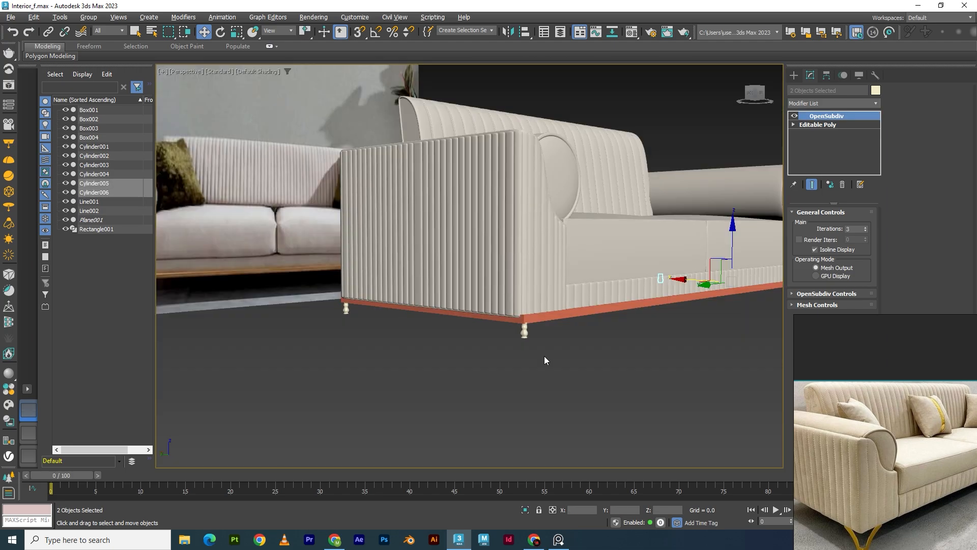
Frame all objects, clear the selection and view the whole sofa with its legs from the front
scroll(544, 356, down, 5)
mouse_move(544, 355)
alt+middle_down()
mouse_move(613, 365)
mouse_move(533, 247)
alt+middle_up()
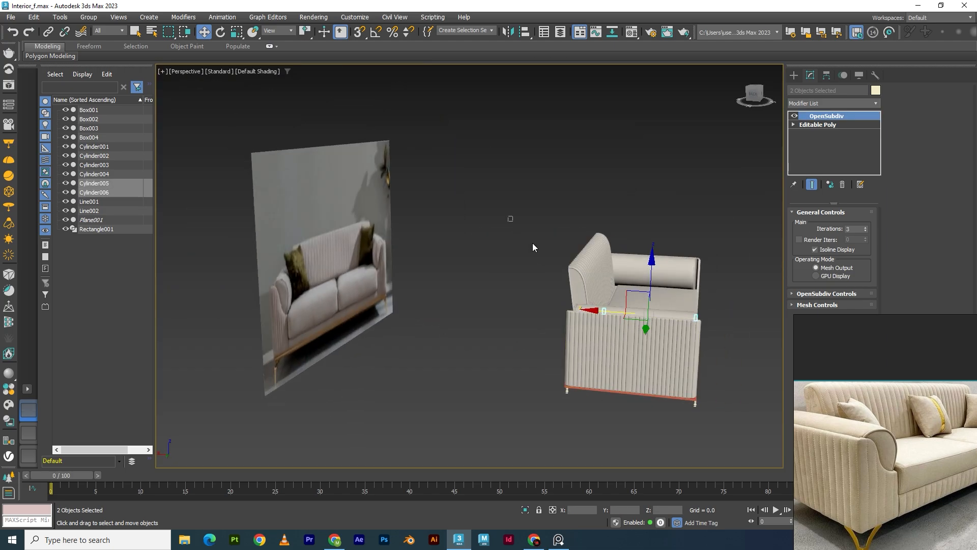
key(ctrl+a)
alt+middle_drag(683, 431, 562, 413)
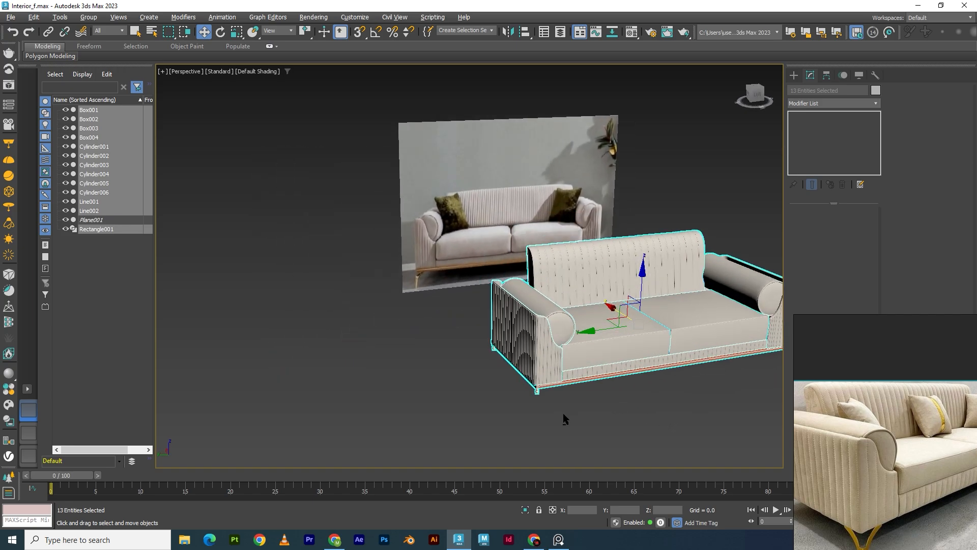
key(z)
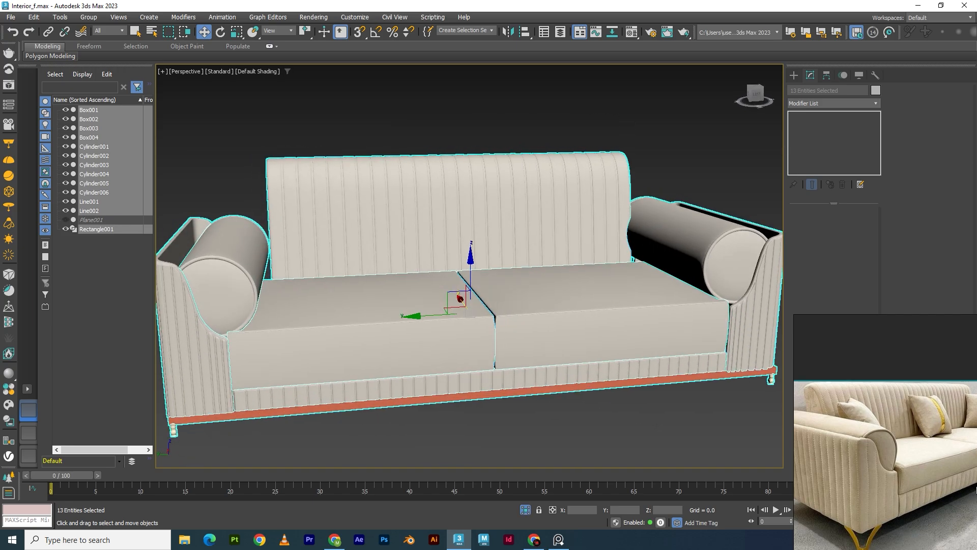
click(588, 432)
alt+middle_drag(588, 432, 560, 386)
scroll(535, 336, down, 3)
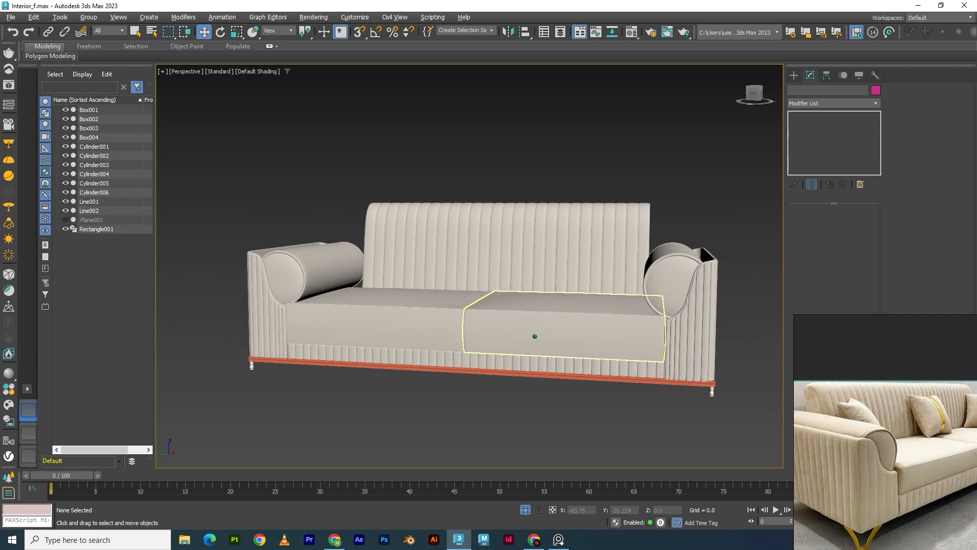
Inspect the sofa from several angles in Expert Mode with the reference image window closed
key(ctrl+x)
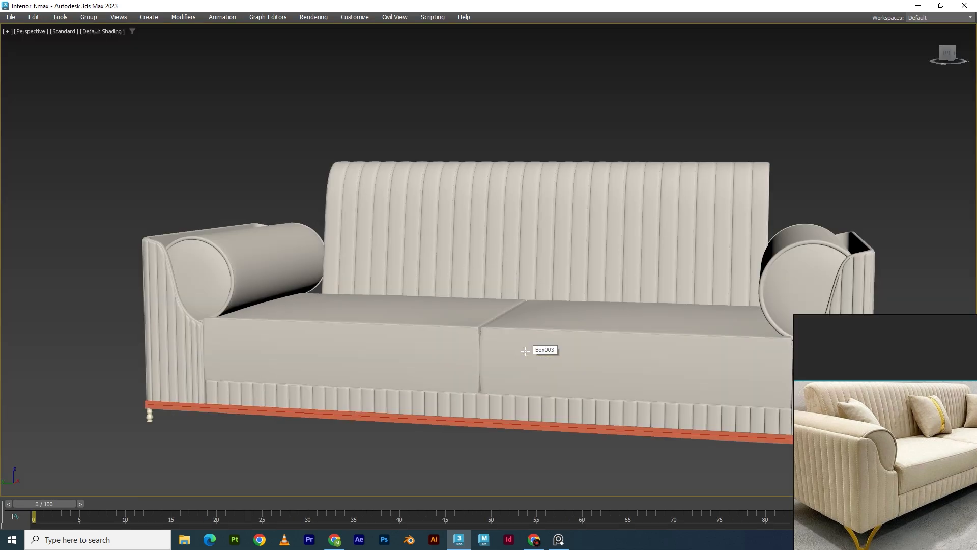
middle_drag(637, 349, 609, 334)
right_drag(885, 370, 881, 423)
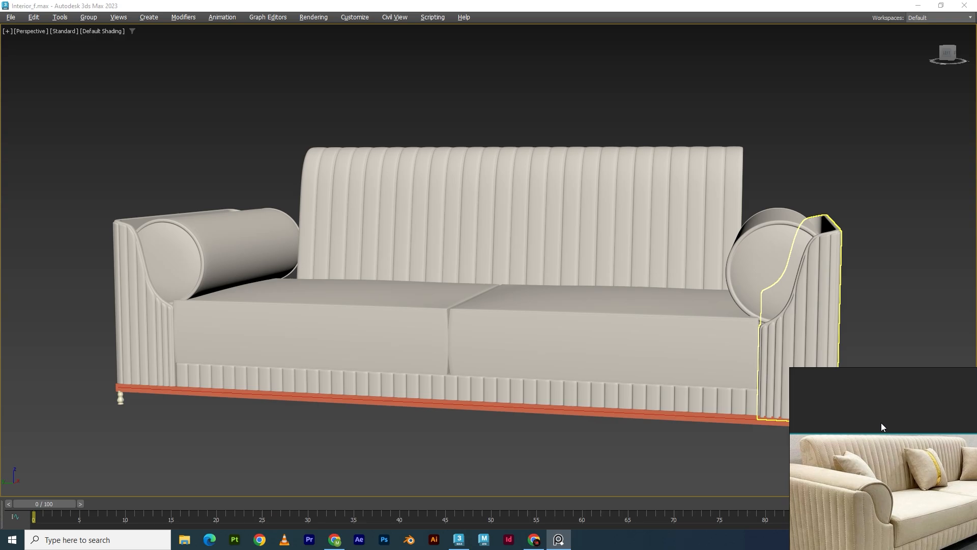
key(alt+F4)
mouse_move(758, 397)
alt+middle_down()
mouse_move(705, 400)
mouse_move(788, 405)
mouse_move(753, 399)
mouse_move(770, 398)
alt+middle_up()
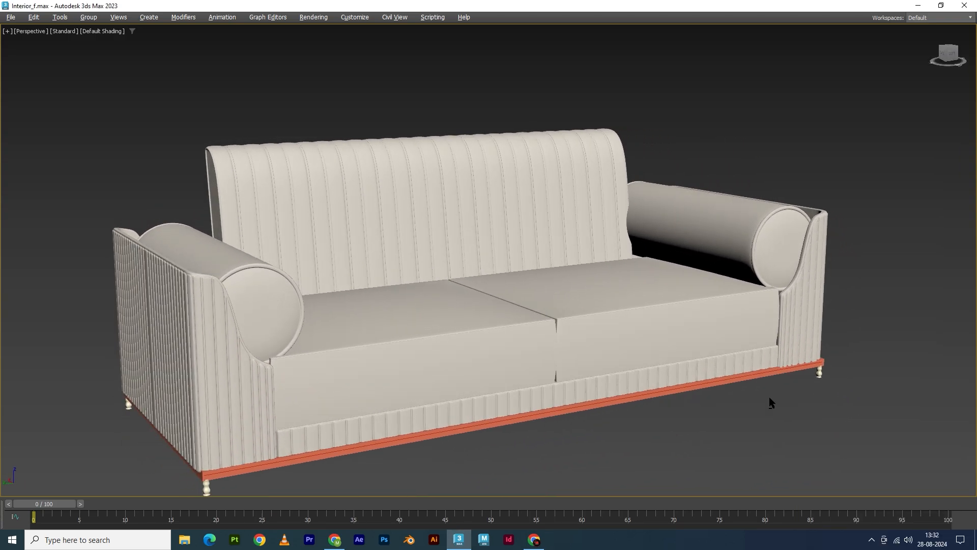
scroll(641, 336, down, 3)
alt+middle_drag(641, 335, 533, 398)
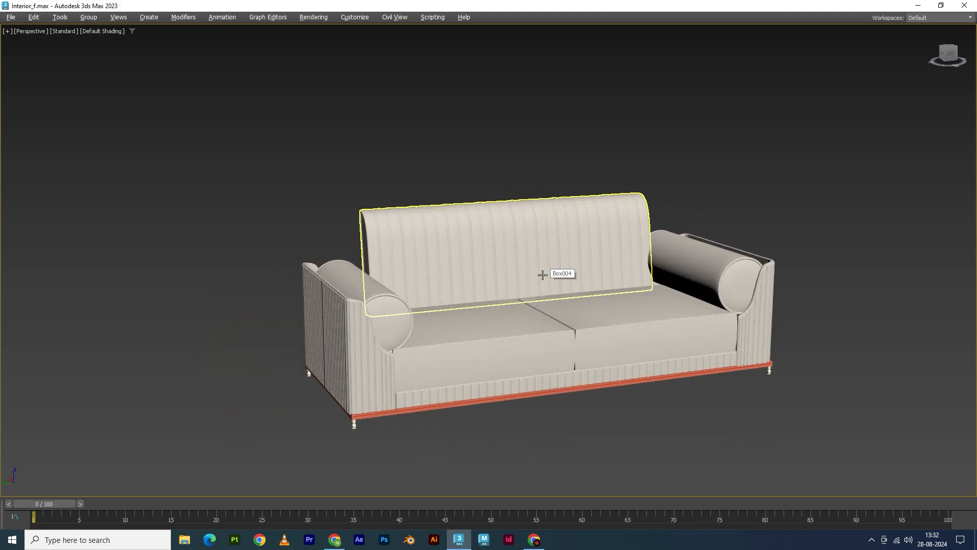
key(ctrl+x)
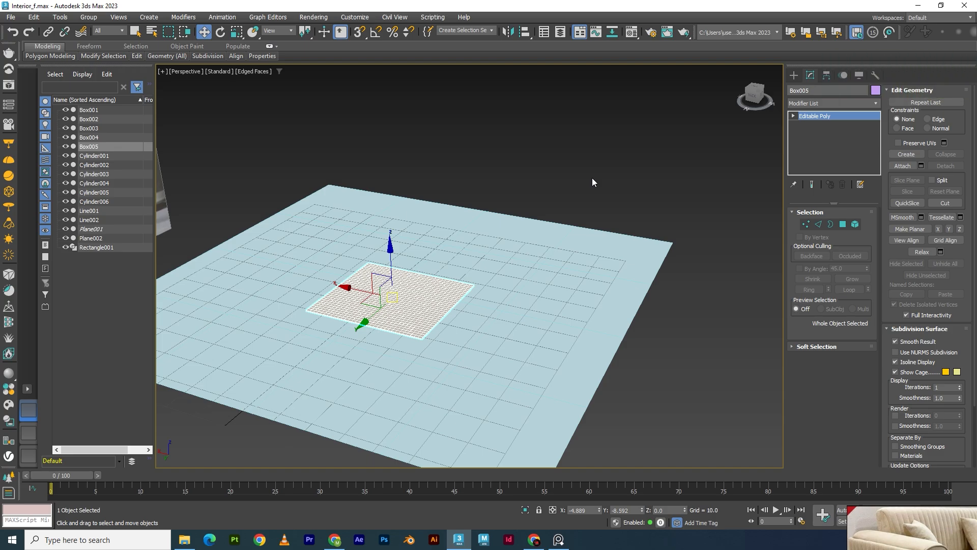
click(817, 103)
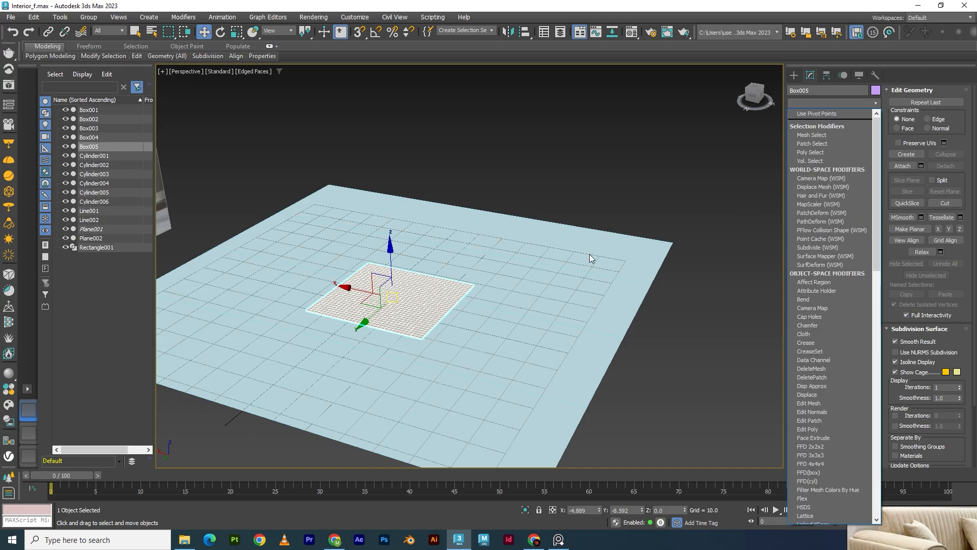
scroll(590, 252, down, 3)
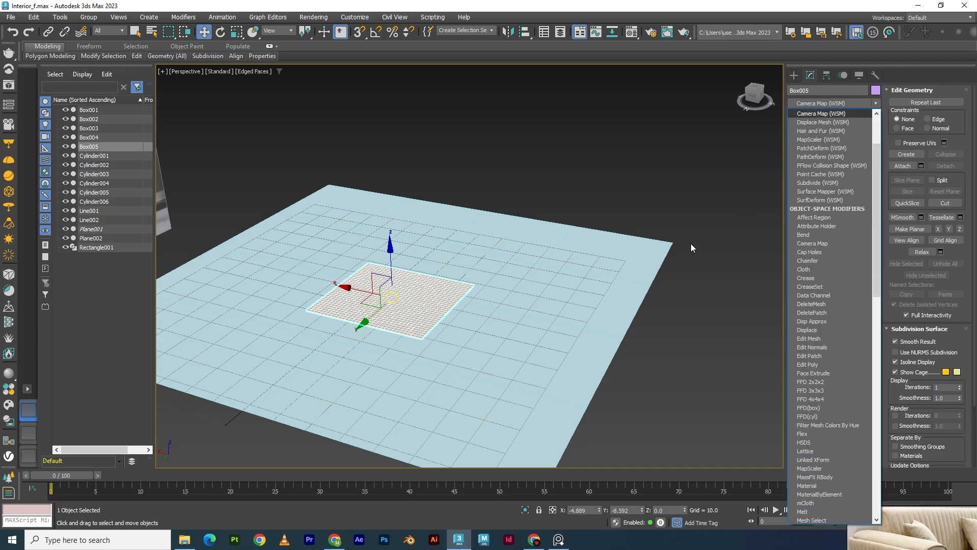
scroll(810, 234, down, 5)
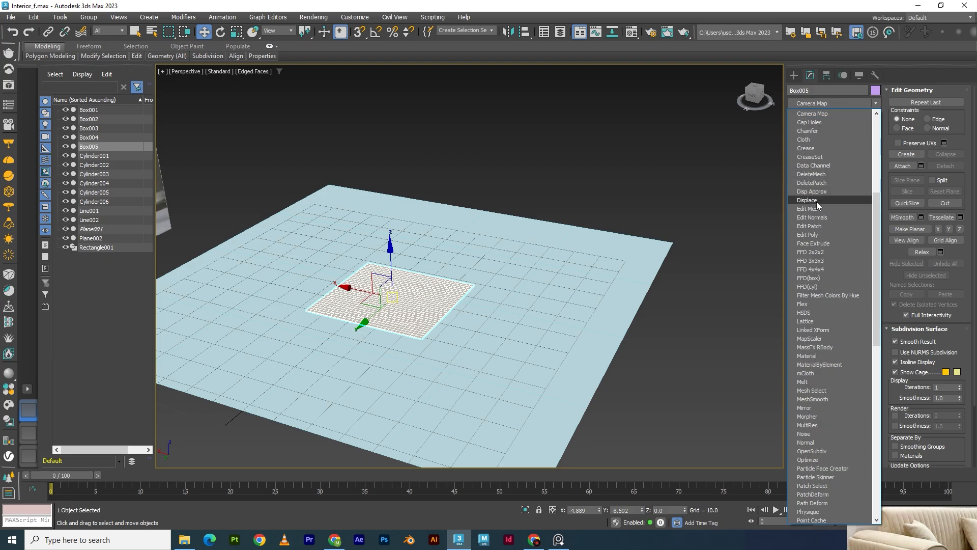
click(808, 131)
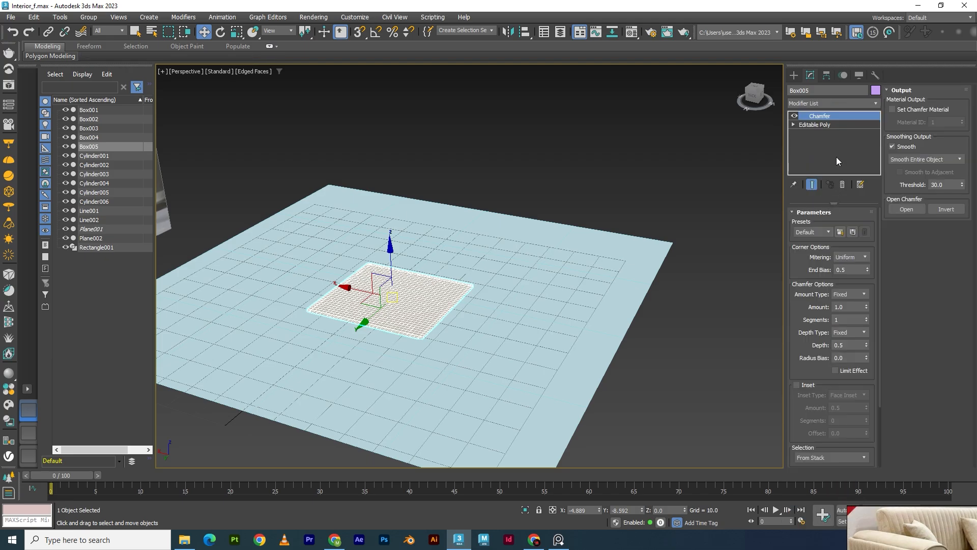
click(842, 185)
Apply a Cloth modifier to the flat, finely segmented box Box005 above the plane
click(816, 103)
scroll(816, 102, down, 5)
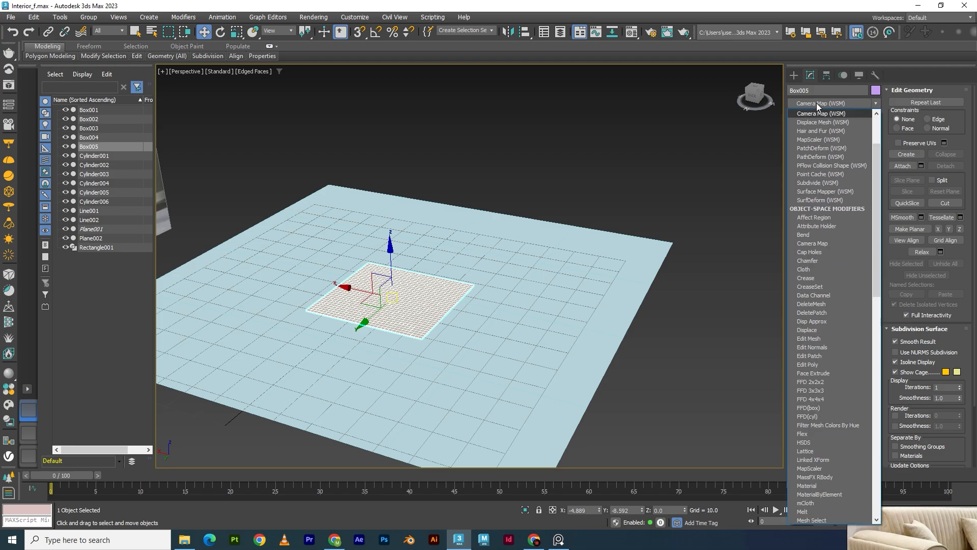
scroll(811, 136, down, 5)
click(813, 138)
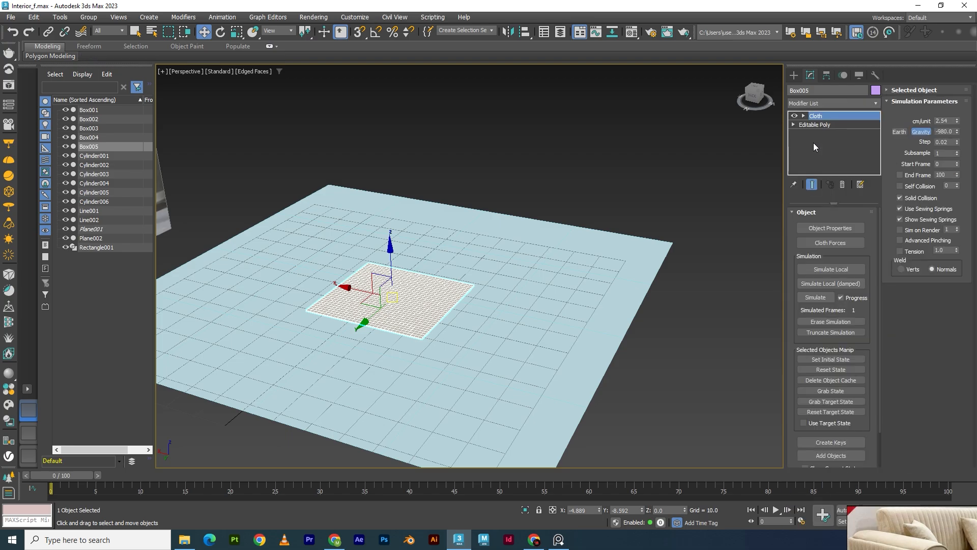
Add Plane002 to the cloth simulation and define it as a collision object
click(829, 228)
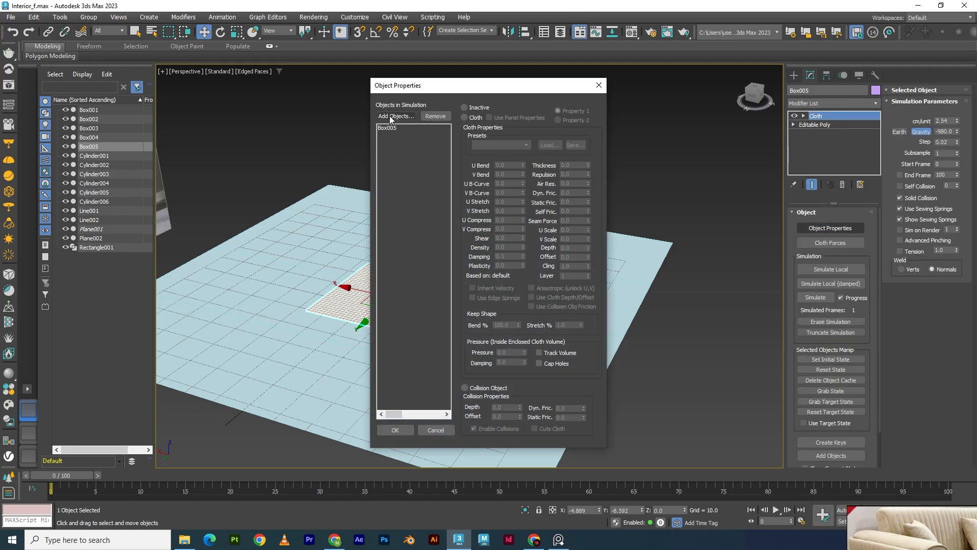
click(392, 117)
click(46, 182)
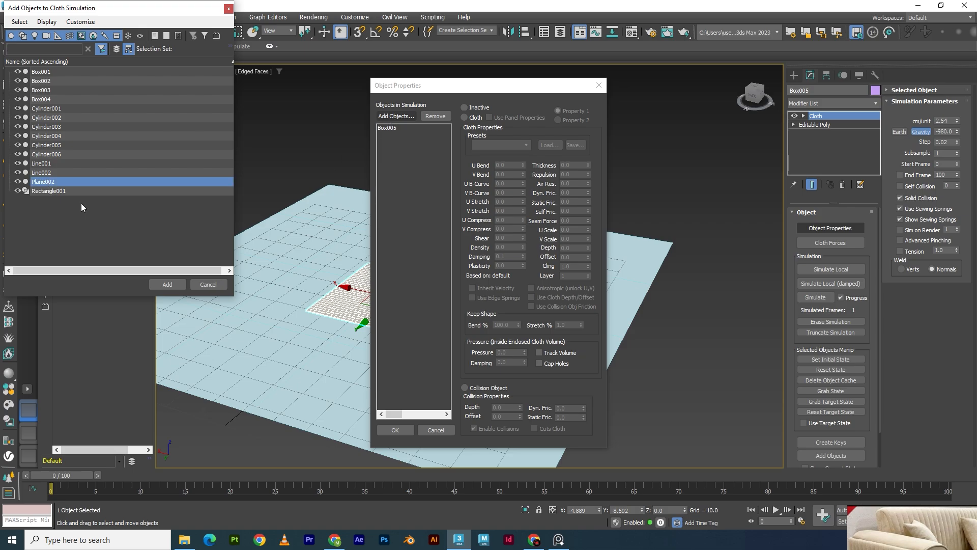
click(166, 284)
click(464, 118)
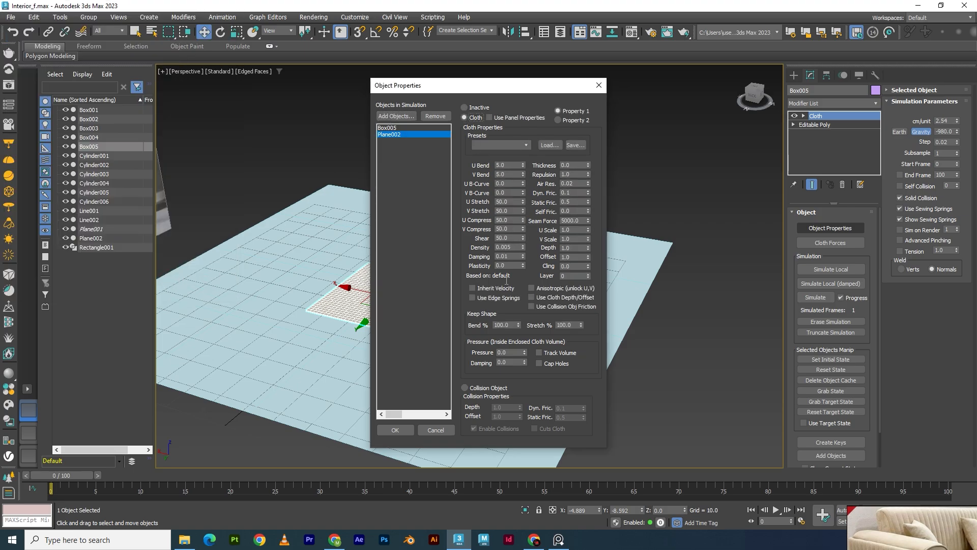
click(465, 388)
Define Box005 as Cloth with a fabric preset and accept the simulation object properties
click(396, 129)
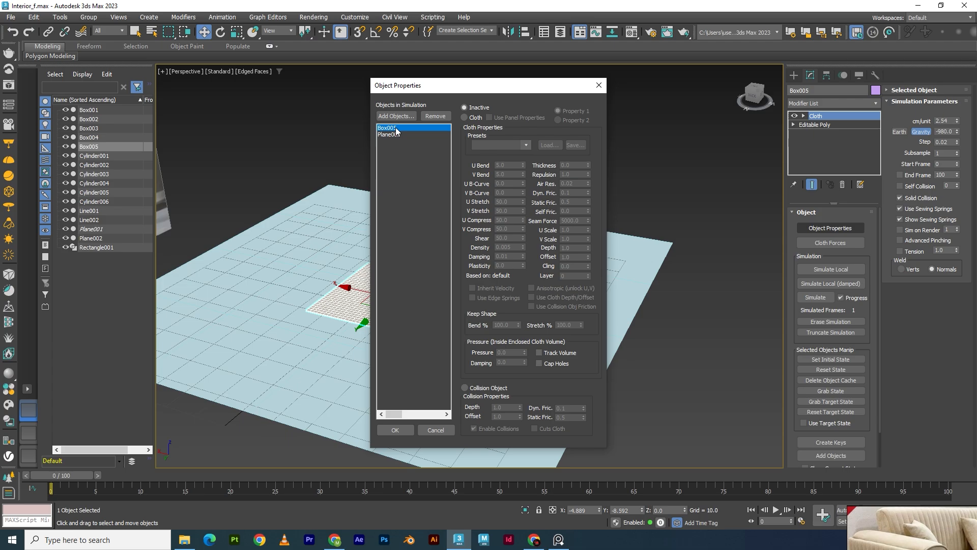
drag(486, 92, 554, 106)
click(532, 131)
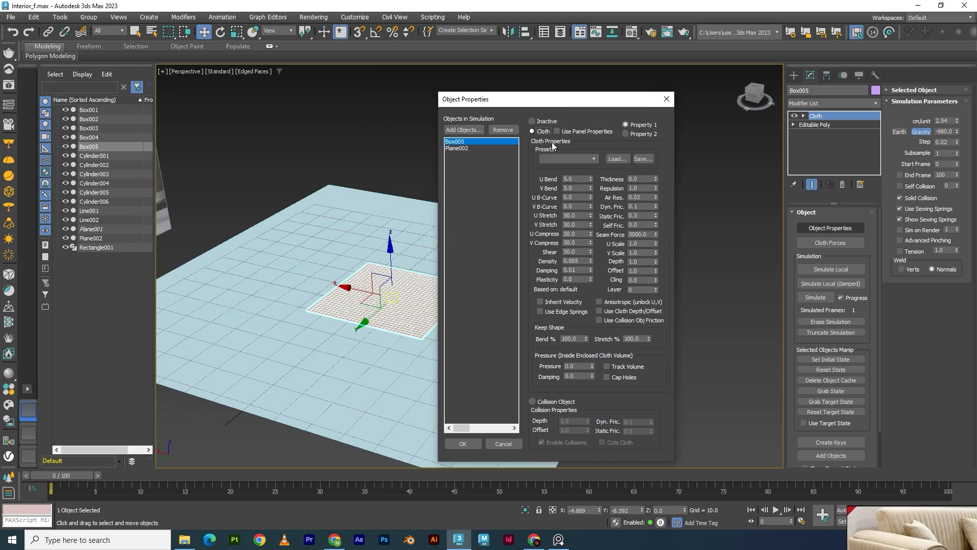
click(561, 158)
click(551, 182)
click(460, 443)
Run the local cloth simulation to puff the box into a pillow and delete the plane beneath it
click(847, 270)
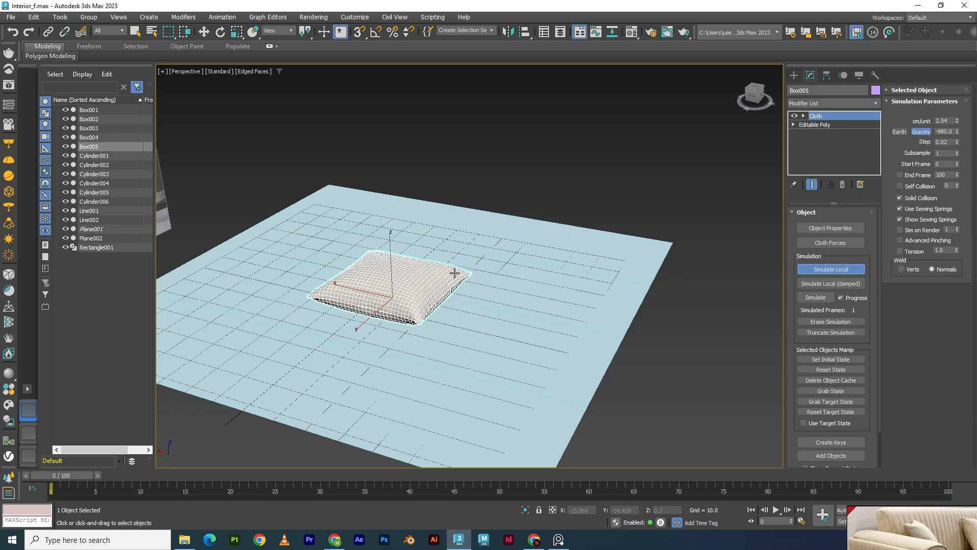
key(w)
click(615, 286)
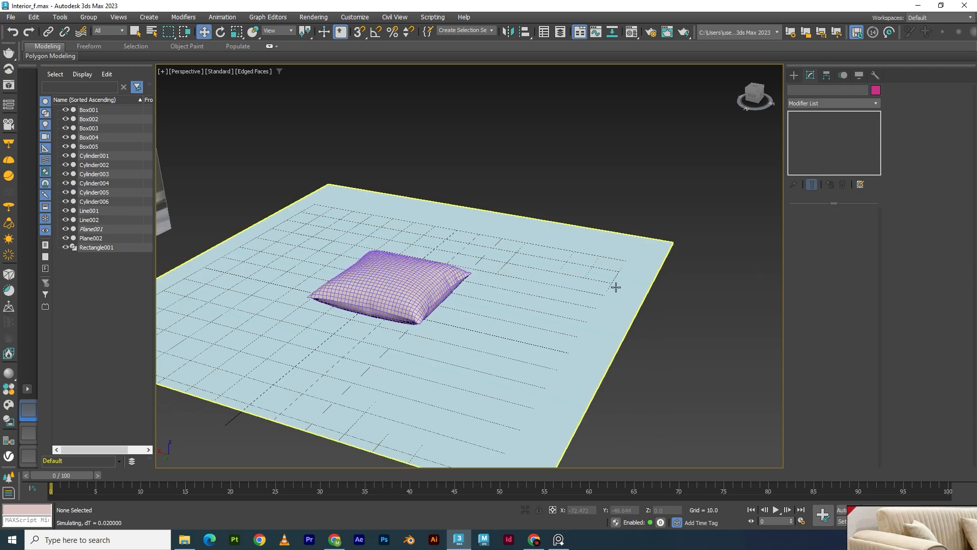
key(Delete)
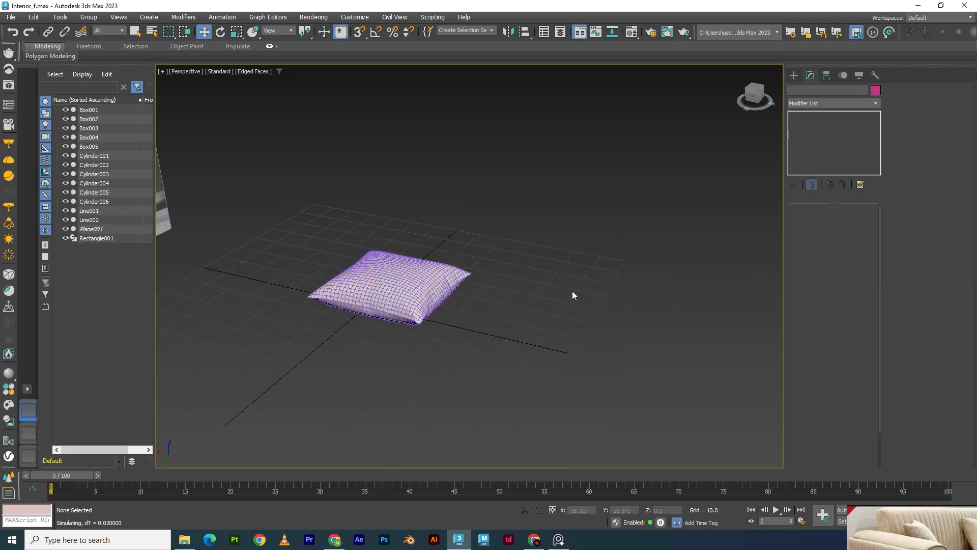
Move the pillow along Y onto the middle of the sofa seat, to about Y 210
click(410, 301)
scroll(509, 332, down, 5)
middle_drag(426, 365, 479, 319)
scroll(480, 318, up, 4)
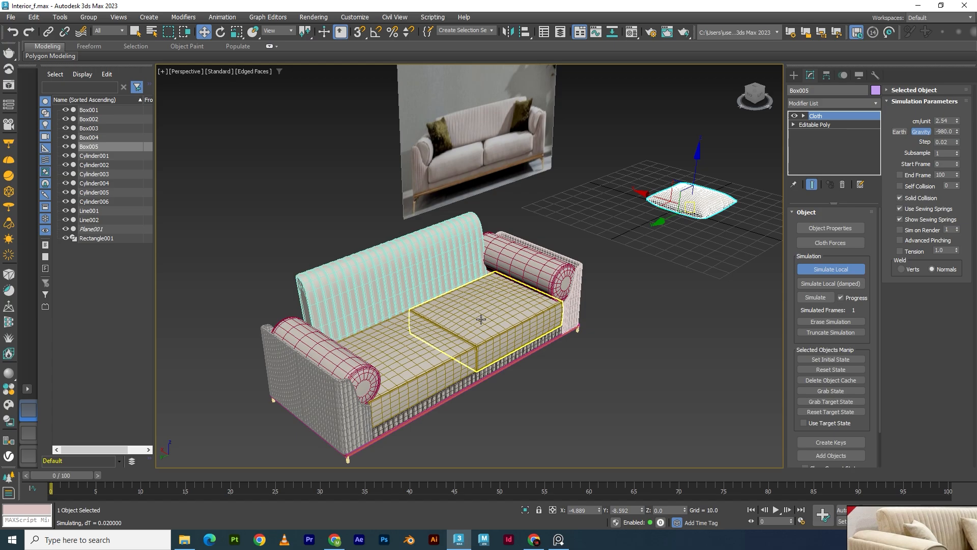
scroll(599, 264, down, 4)
drag(629, 236, 480, 298)
scroll(483, 295, up, 2)
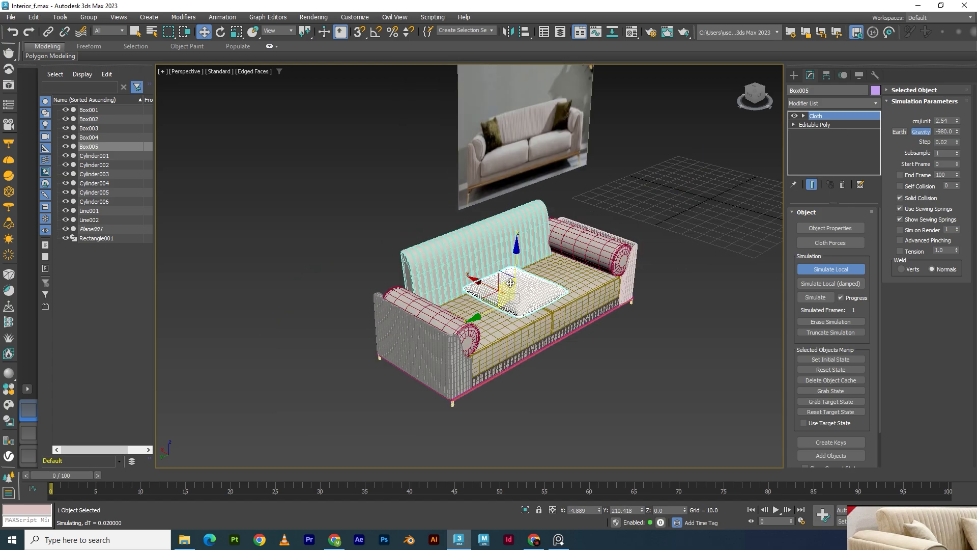
Turn on angle snap at 90 degrees, rotate the pillow upright by 90 degrees and turn it to face the sofa's front
key(e)
key(a)
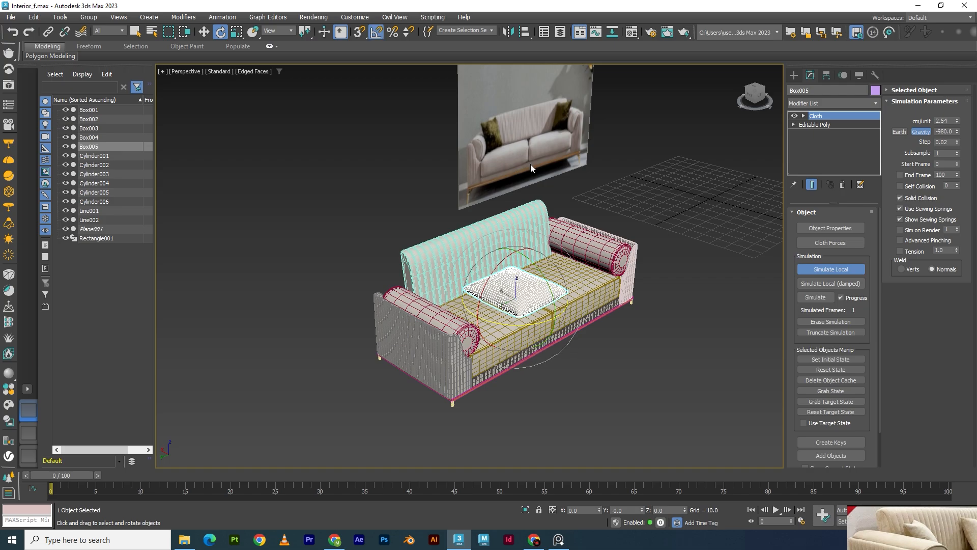
right_click(376, 32)
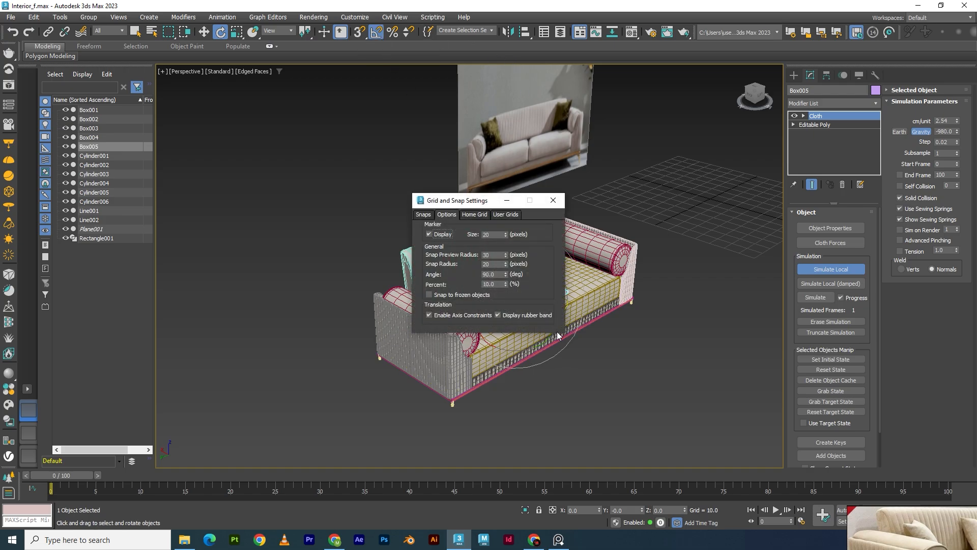
click(553, 201)
drag(498, 271, 491, 280)
alt+middle_drag(491, 280, 531, 312)
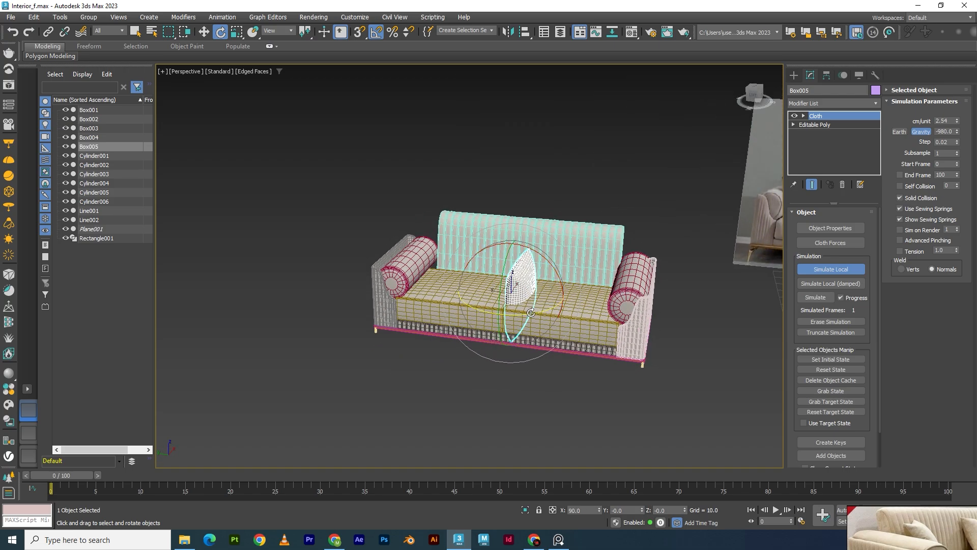
drag(531, 313, 508, 318)
Raise the pillow to about Z 18.9 so it sits on the seat, and bring the reference images back into view
key(w)
alt+middle_drag(519, 361, 539, 297)
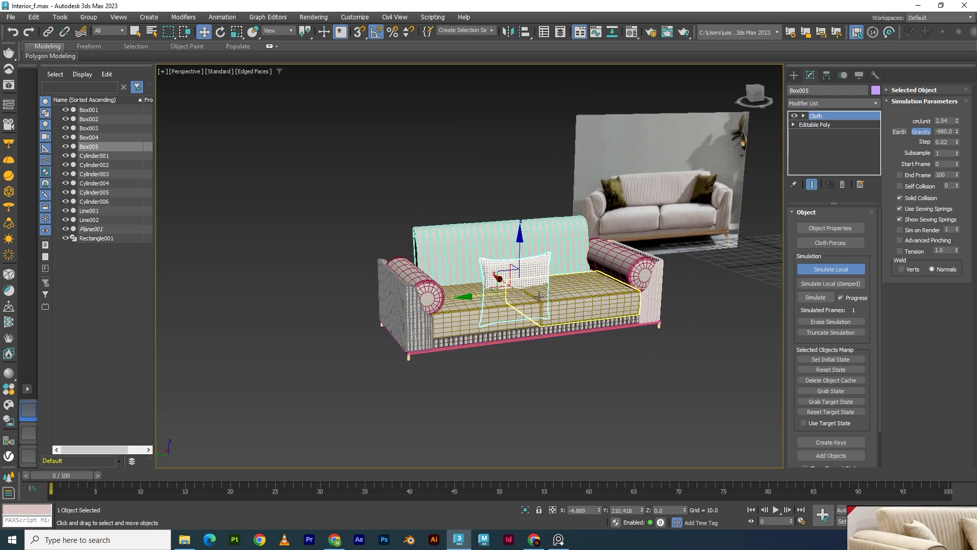
drag(520, 241, 520, 208)
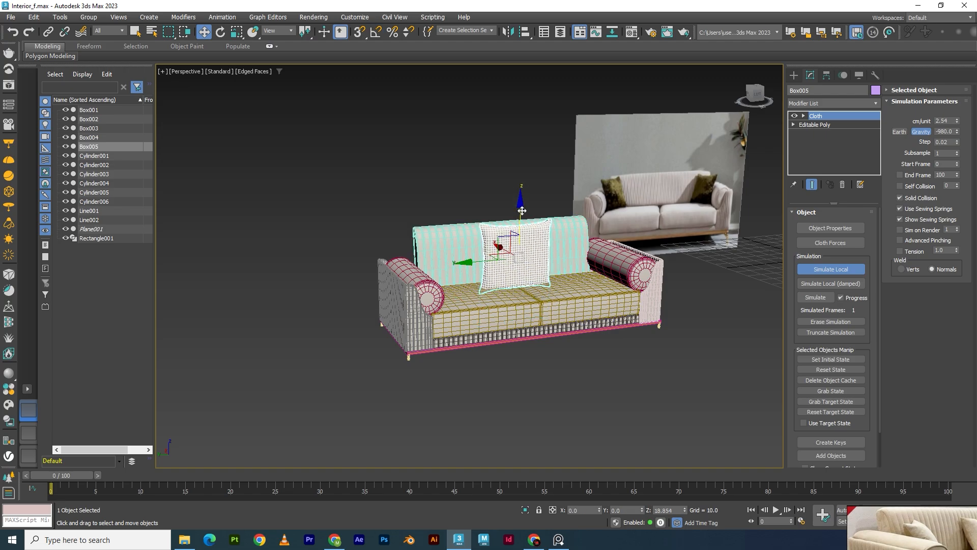
right_drag(885, 533, 801, 268)
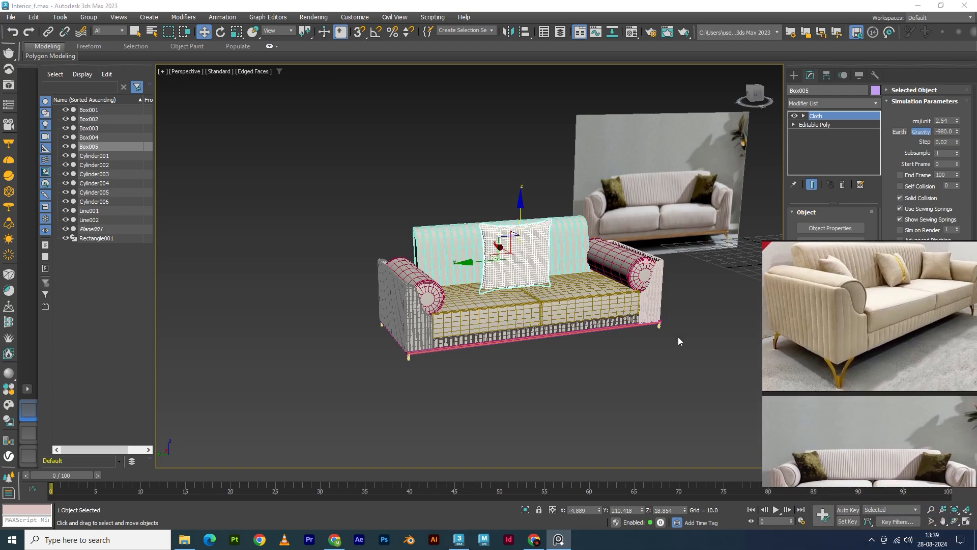
Scale the pillow down and rotate it so it leans back toward the sofa's backrest
alt+middle_drag(520, 357, 501, 357)
scroll(509, 265, up, 5)
key(r)
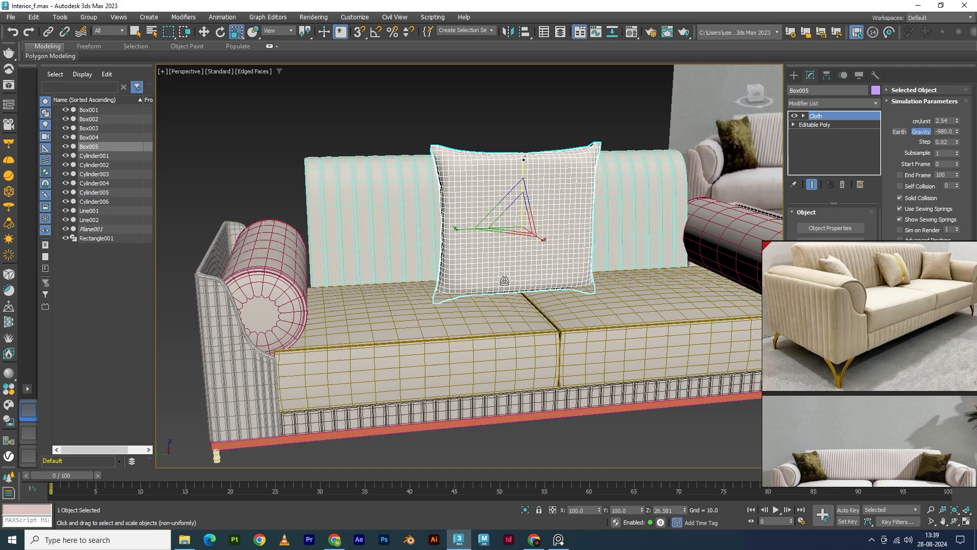
drag(497, 232, 524, 267)
alt+middle_drag(524, 267, 572, 315)
key(e)
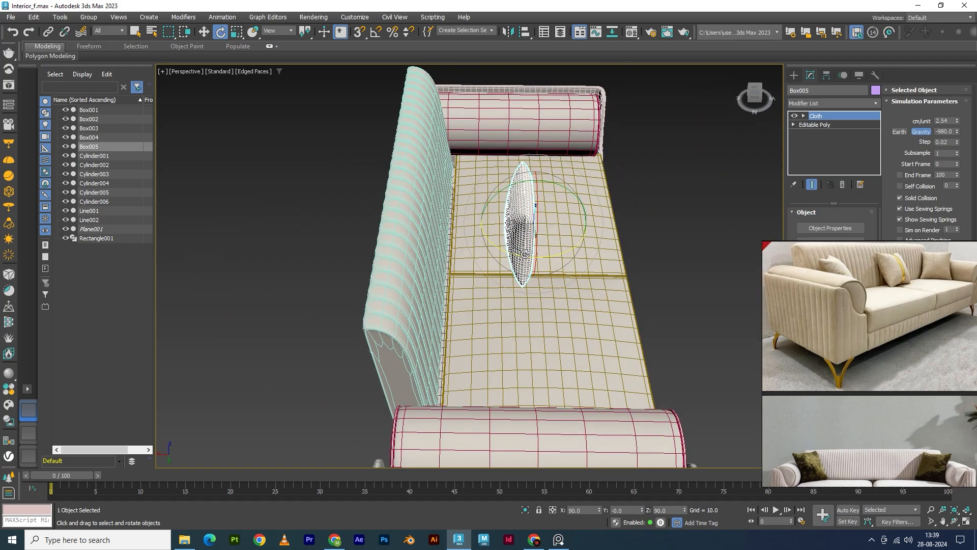
drag(517, 255, 571, 205)
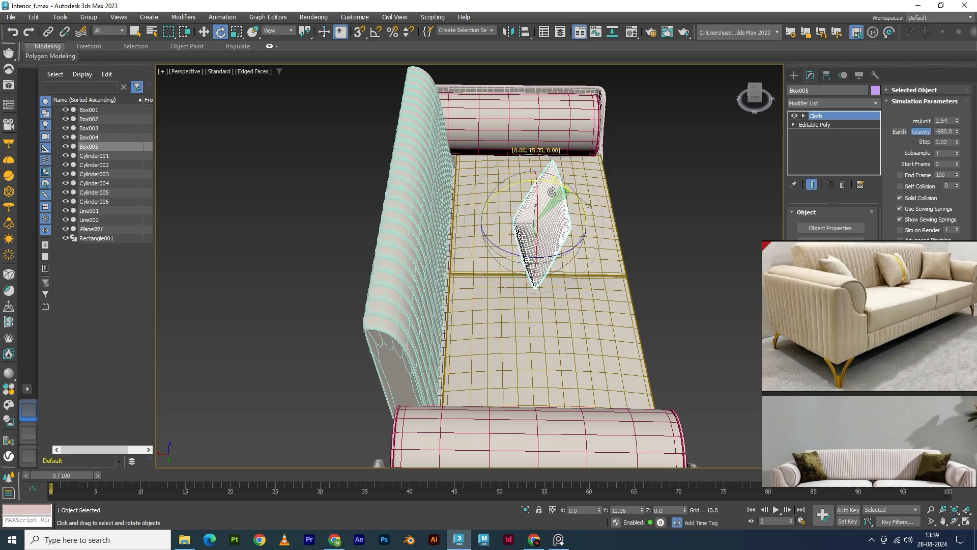
Move the pillow along Y to the end of the seat beside the far arm, to about Y 172
alt+middle_drag(553, 297, 505, 252)
key(w)
drag(469, 251, 569, 211)
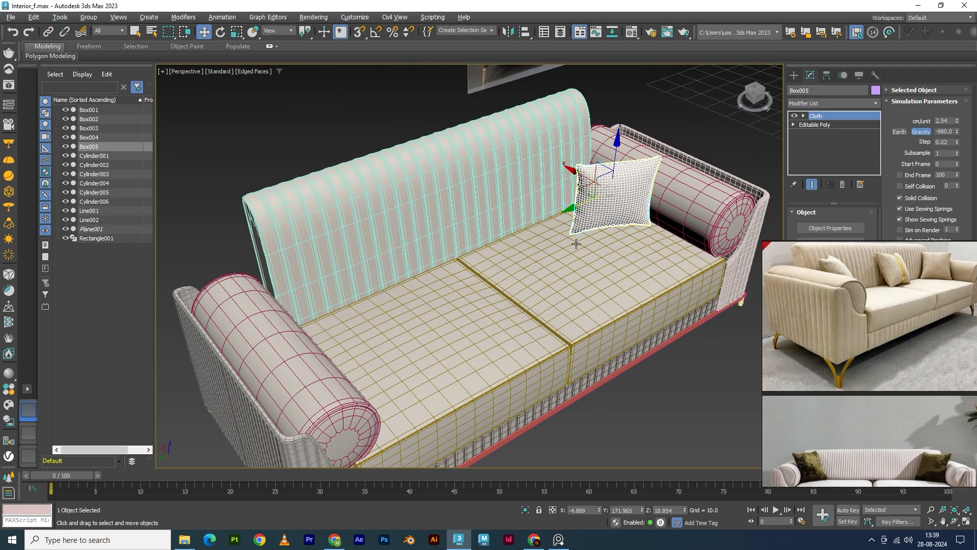
In the Left view, lower the pillow onto the seat at about Z 12 and shift it to about Y 161
key(alt+w)
middle_click(376, 285)
key(alt+w)
scroll(483, 275, down, 2)
middle_drag(395, 283, 484, 299)
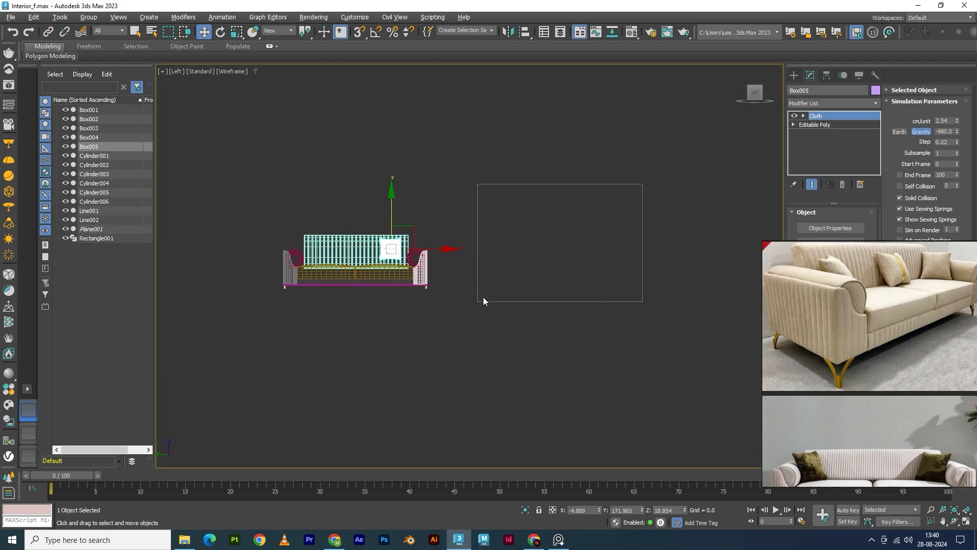
scroll(357, 228, up, 3)
drag(467, 240, 514, 292)
In the Perspective view, move the pillow along X toward the backrest, to about X 11.7
key(alt+w)
middle_click(637, 312)
key(alt+w)
alt+middle_drag(633, 313, 597, 351)
drag(585, 252, 531, 227)
alt+middle_drag(582, 279, 560, 272)
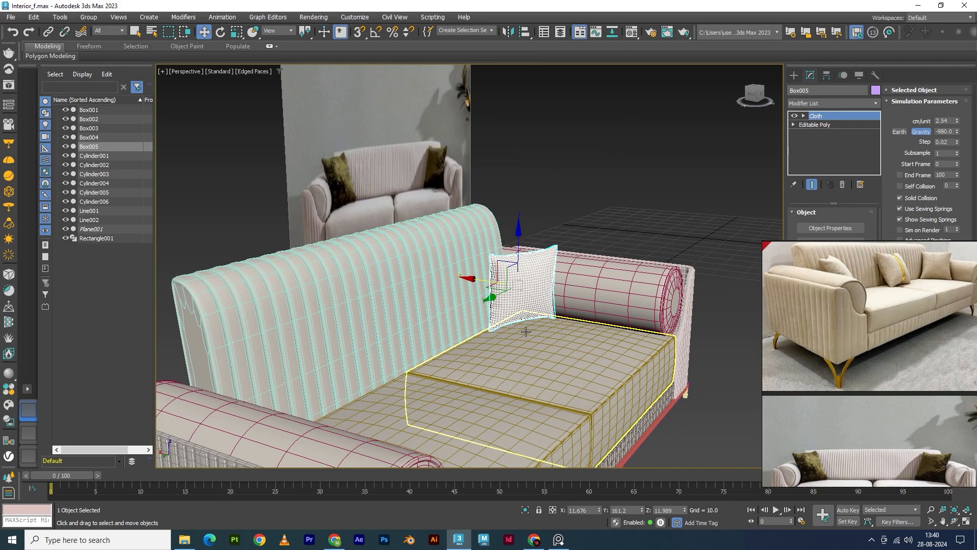
Scale the pillow up slightly and rotate it to rest at an angle in the corner beside the arm
key(r)
key(w)
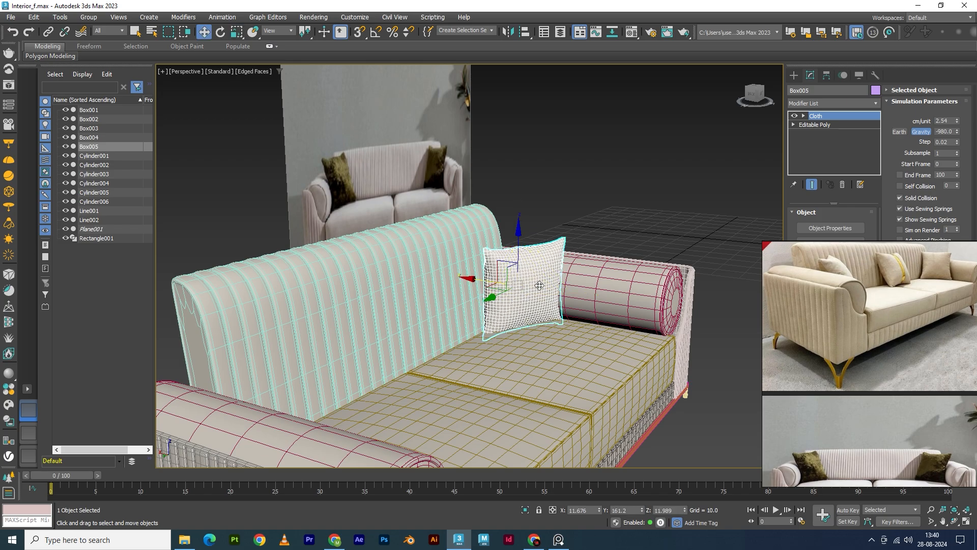
key(e)
drag(540, 248, 529, 245)
alt+middle_drag(562, 300, 509, 315)
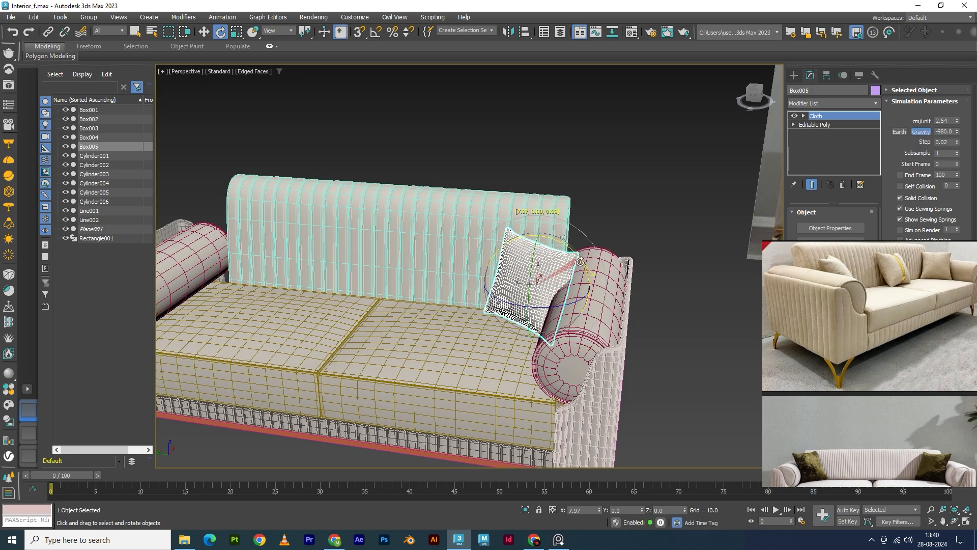
Shift the pillow slightly away from the arm along Y, to about Y 163.6
key(w)
alt+middle_drag(576, 265, 496, 309)
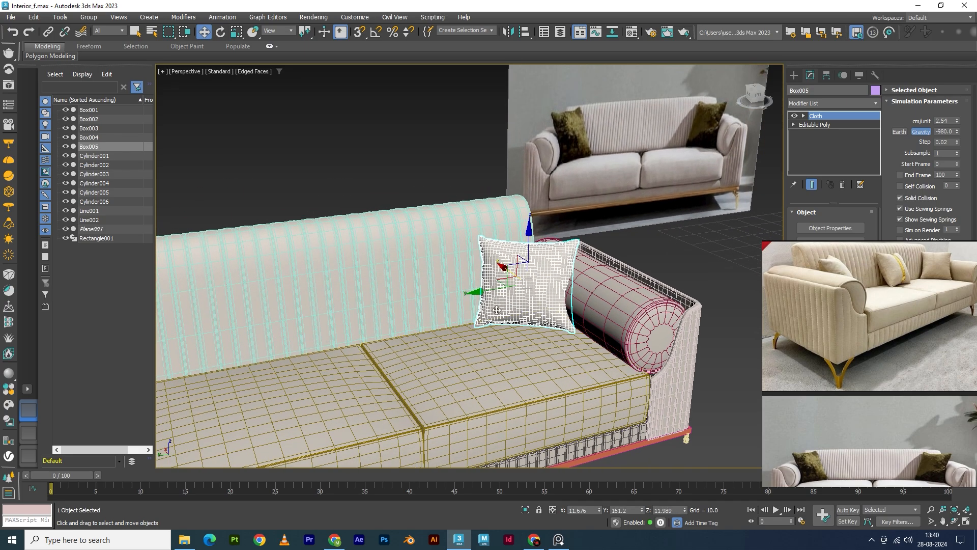
drag(475, 293, 484, 293)
Clone the pillow along Y to the opposite end of the seat, at about Y 246
scroll(516, 299, down, 5)
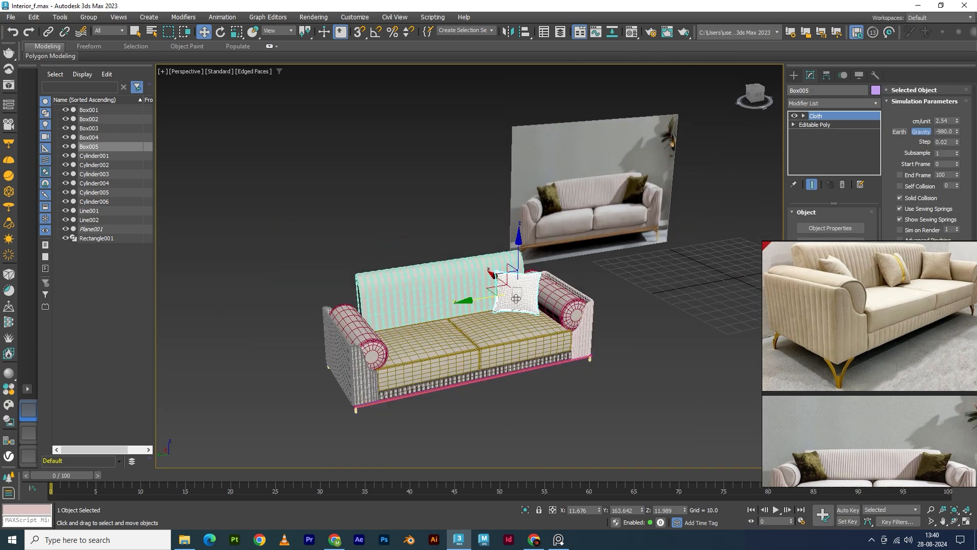
click(649, 345)
alt+middle_drag(539, 371, 514, 377)
scroll(514, 351, up, 4)
click(521, 285)
shift+drag(465, 292, 256, 316)
click(481, 314)
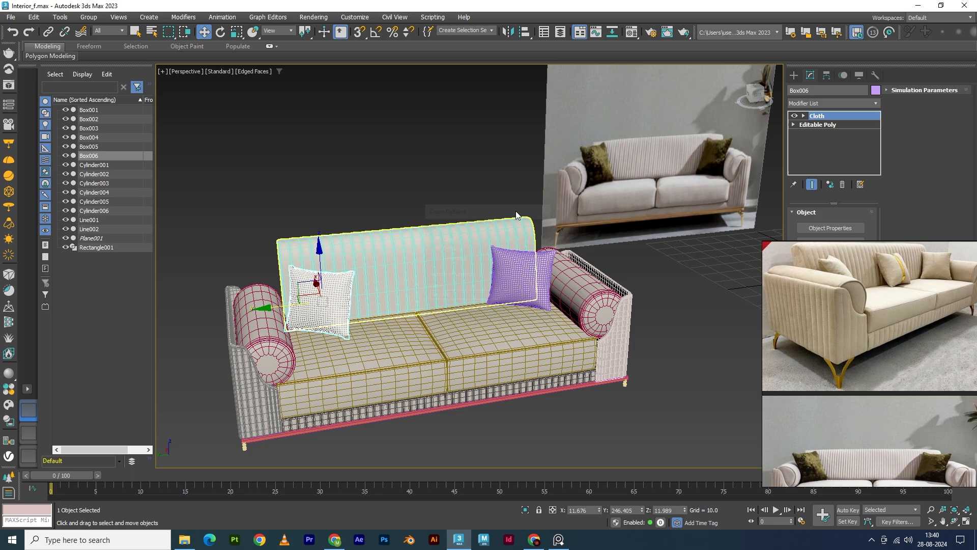
Mirror the cloned pillow across the X axis with No Clone
click(507, 31)
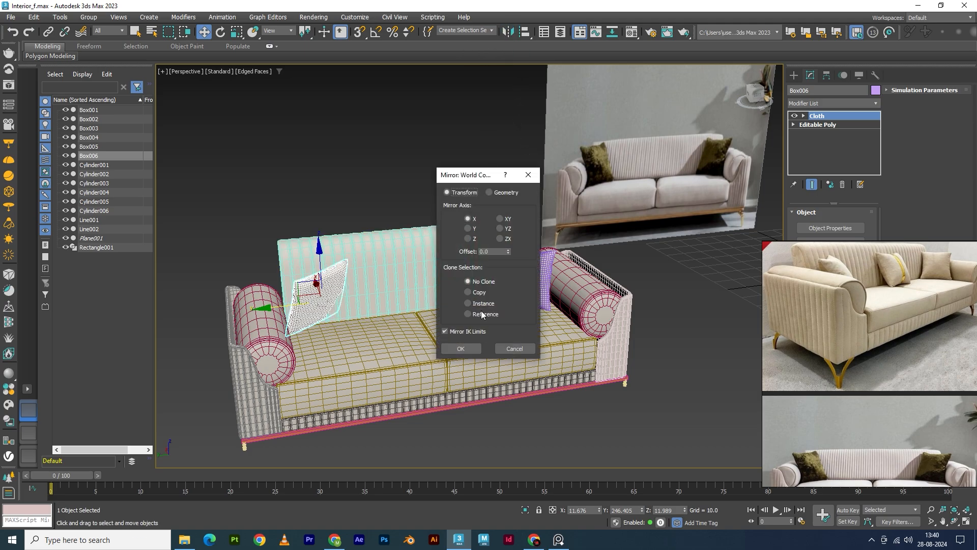
click(469, 350)
alt+middle_drag(448, 338, 501, 367)
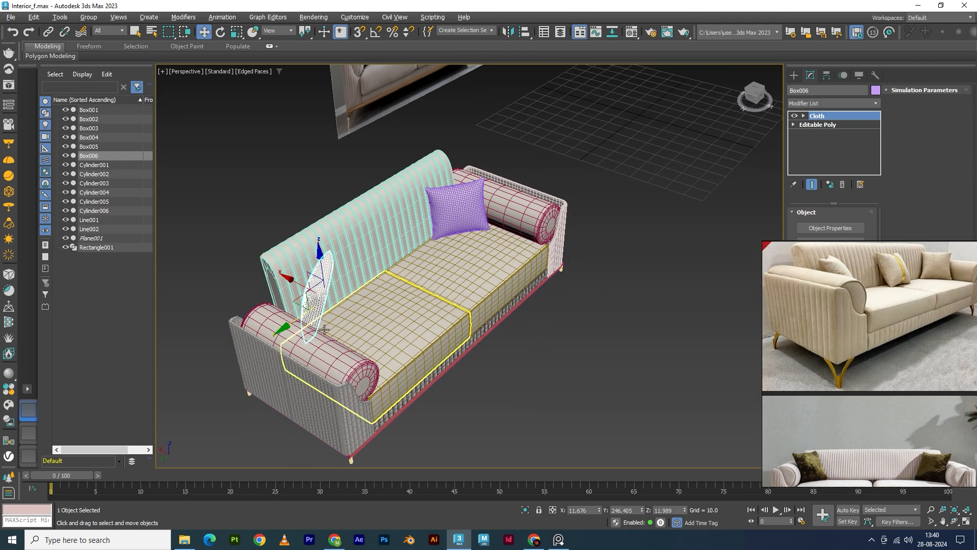
Rotate the mirrored pillow to face the sofa's front and shift it toward the arm, to about Y 250
key(e)
mouse_move(301, 334)
mouse_down()
mouse_move(371, 323)
mouse_move(353, 328)
mouse_up()
key(w)
scroll(367, 326, up, 8)
alt+middle_drag(353, 329, 351, 361)
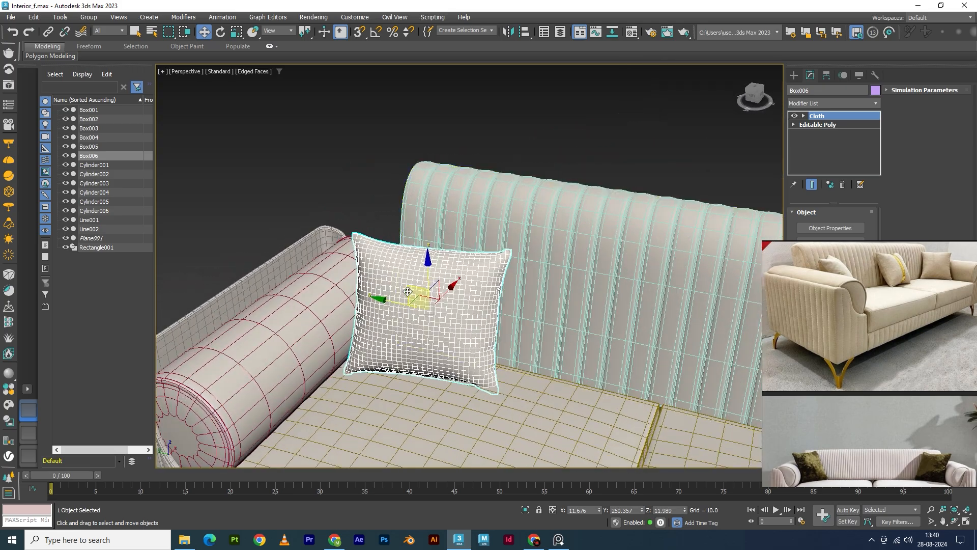
Clone this pillow along Y onto the middle of the seat and position it at about Y 206.6
scroll(421, 353, down, 3)
alt+middle_drag(420, 353, 456, 350)
mouse_move(378, 309)
shift+mouse_down()
mouse_move(528, 300)
mouse_move(552, 296)
mouse_move(552, 284)
shift+mouse_up()
click(514, 315)
key(w)
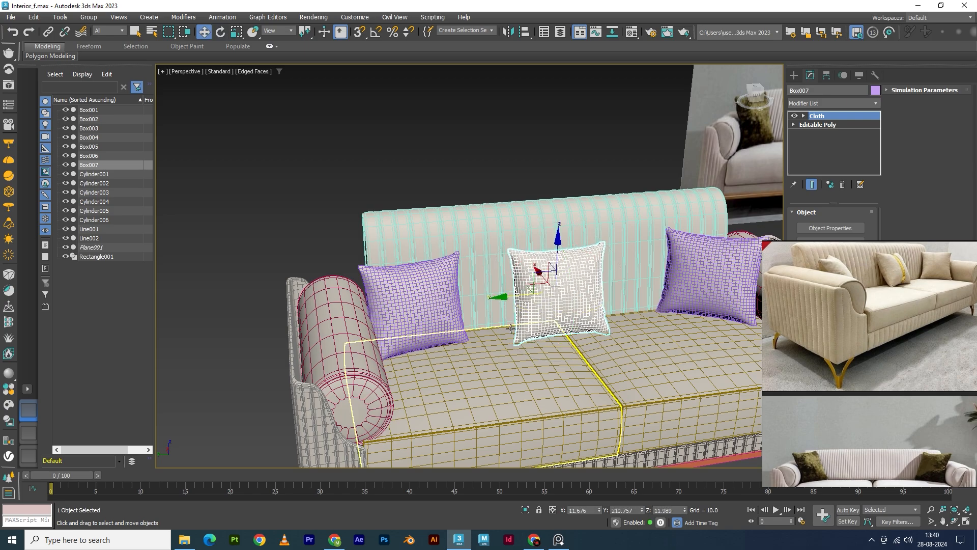
scroll(489, 347, down, 5)
alt+middle_drag(489, 347, 479, 340)
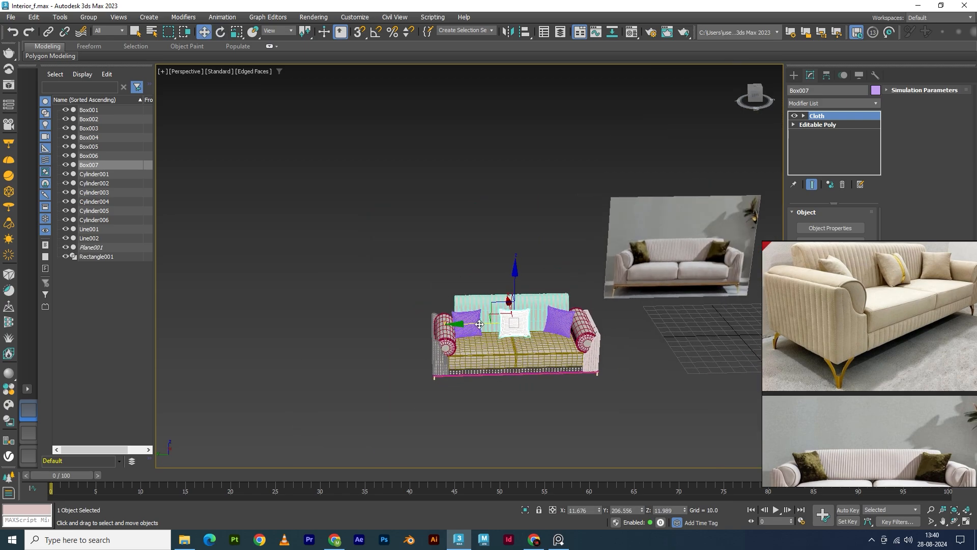
Turn off the edged-faces display and deselect everything to view the shaded sofa with its three pillows
key(F4)
click(531, 379)
mouse_move(531, 380)
alt+middle_down()
mouse_move(565, 389)
mouse_move(596, 378)
mouse_move(589, 366)
mouse_move(541, 391)
alt+middle_up()
scroll(589, 366, up, 3)
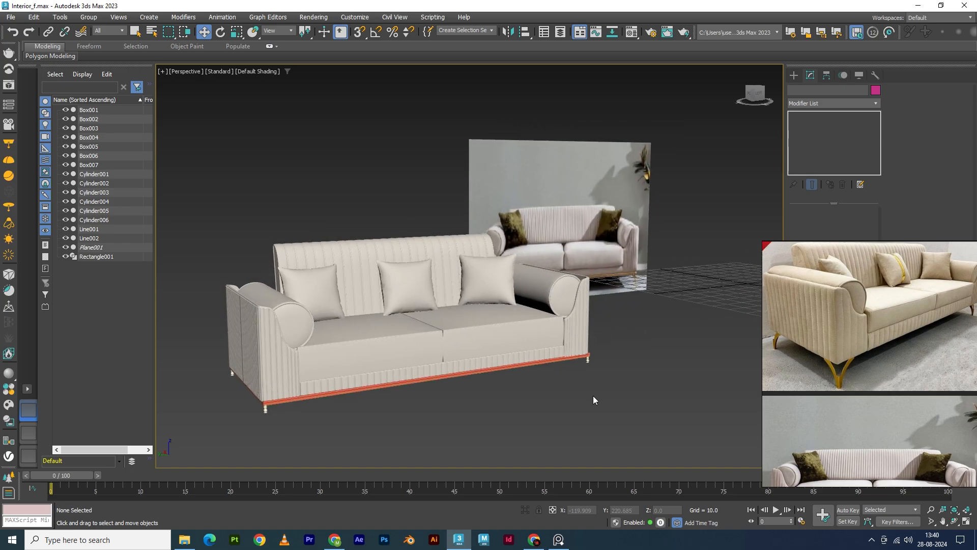